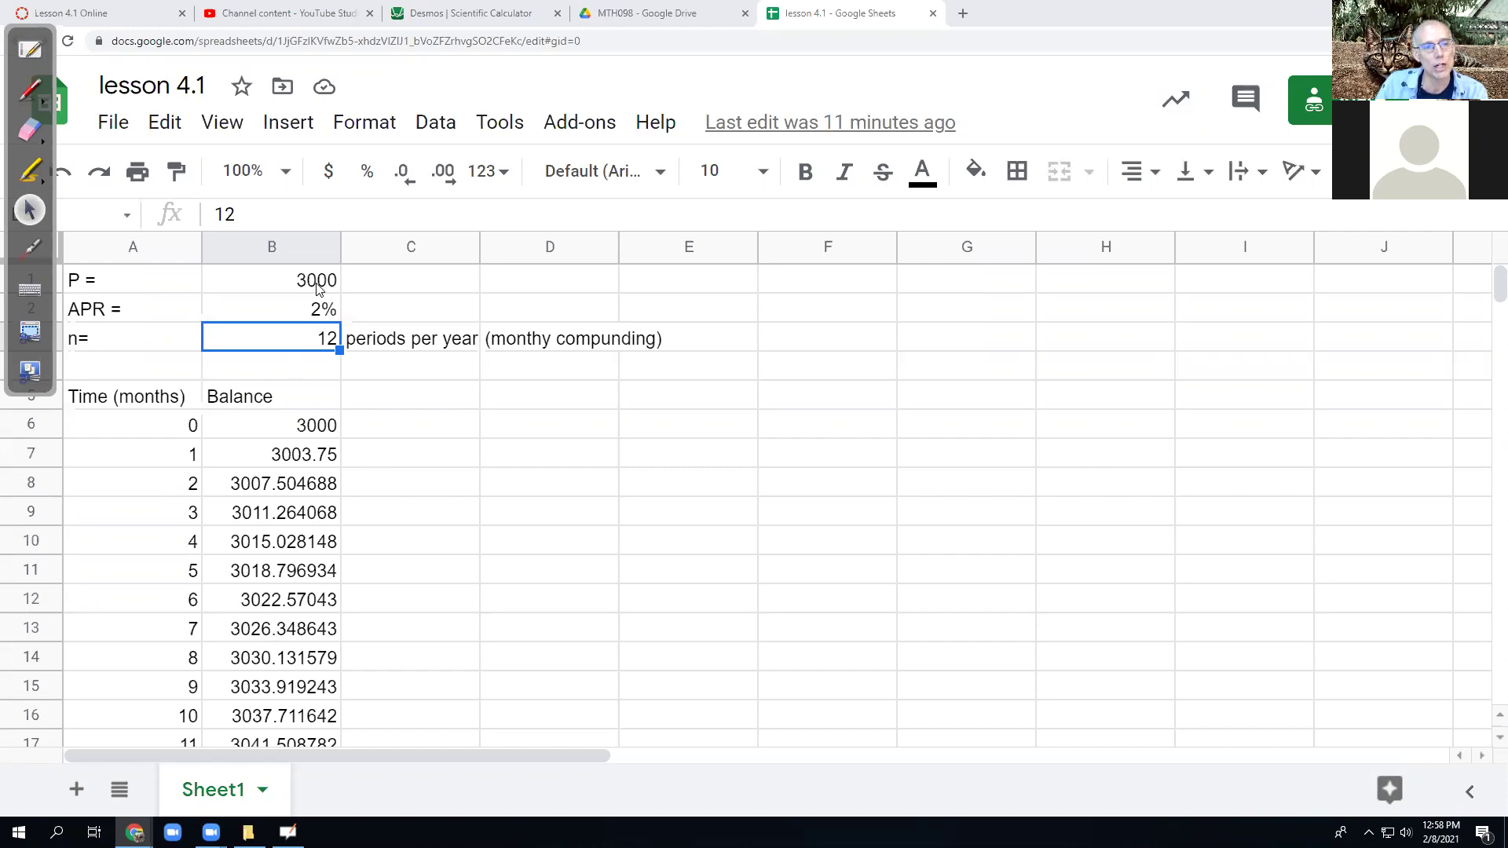
- Change the principal in B1 to 2500 and the APR in B2 to 2.5%
{"action": "left_click_drag", "start_coordinate": [296, 280], "coordinate": [303, 346]}
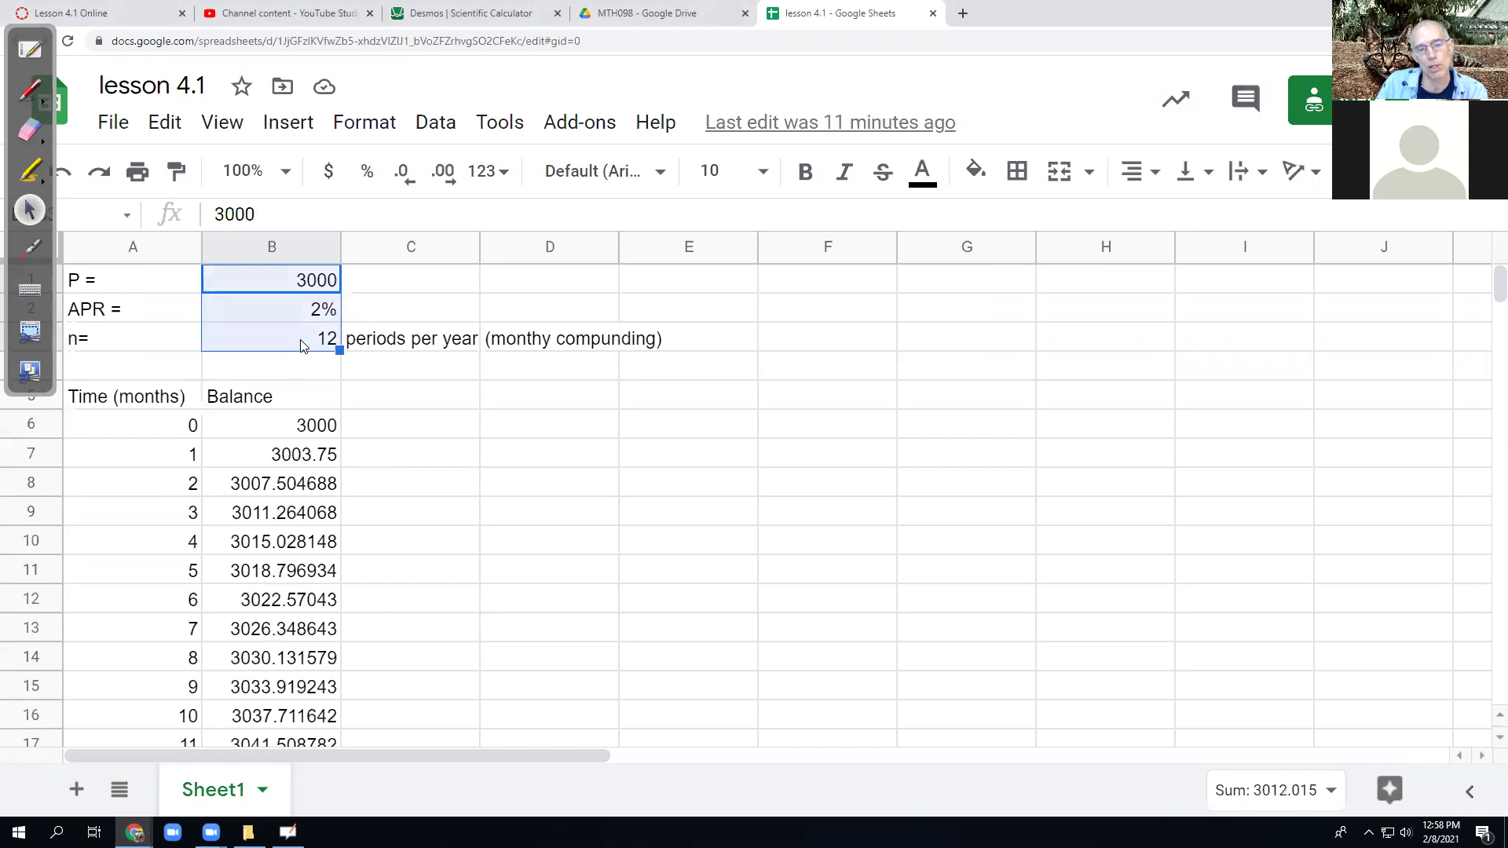
{"action": "left_click", "coordinate": [314, 286]}
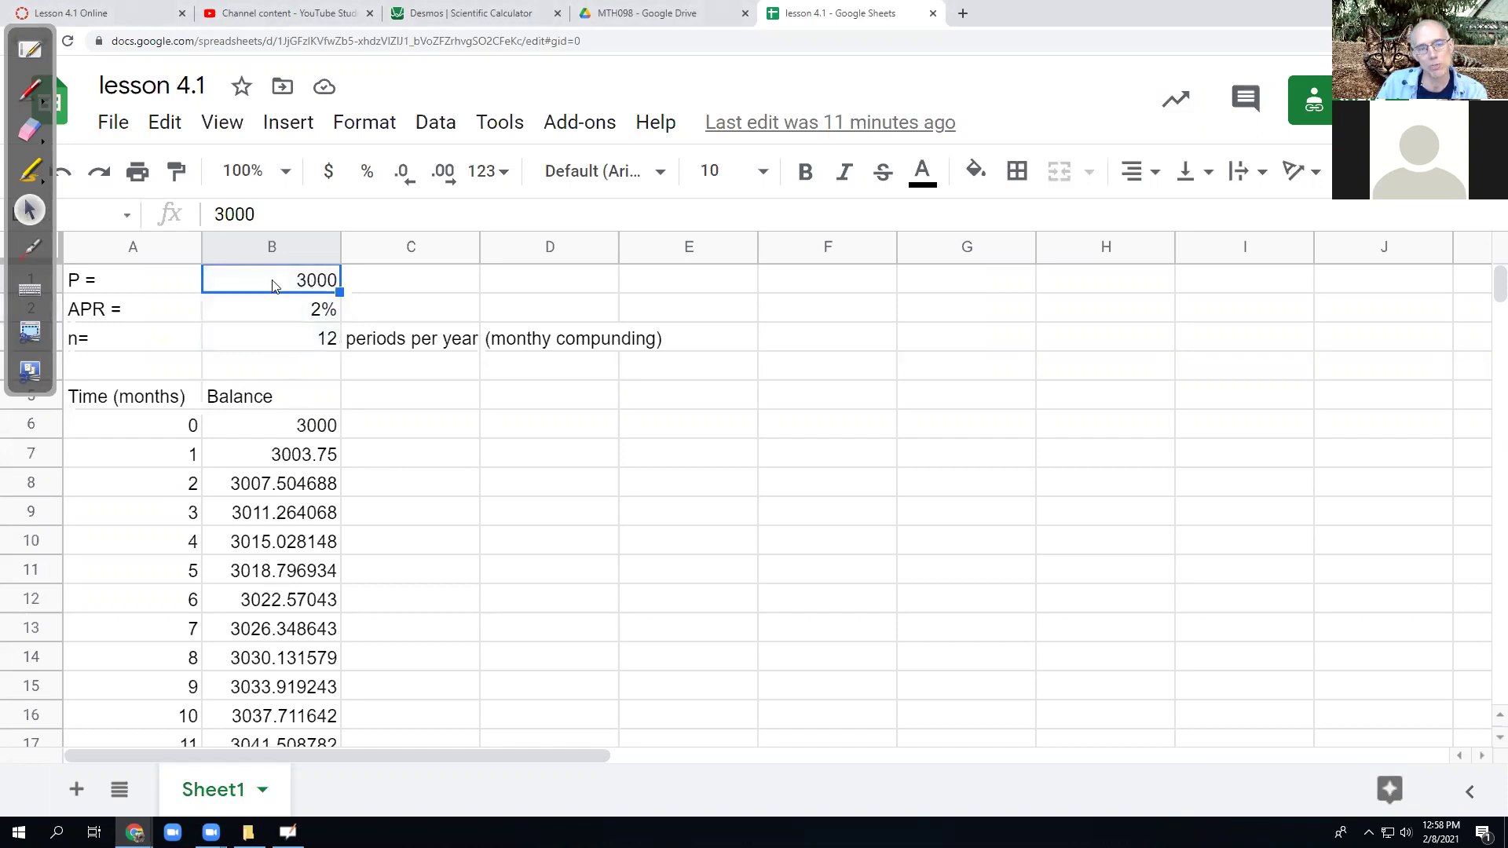
{"action": "type", "text": "2500"}
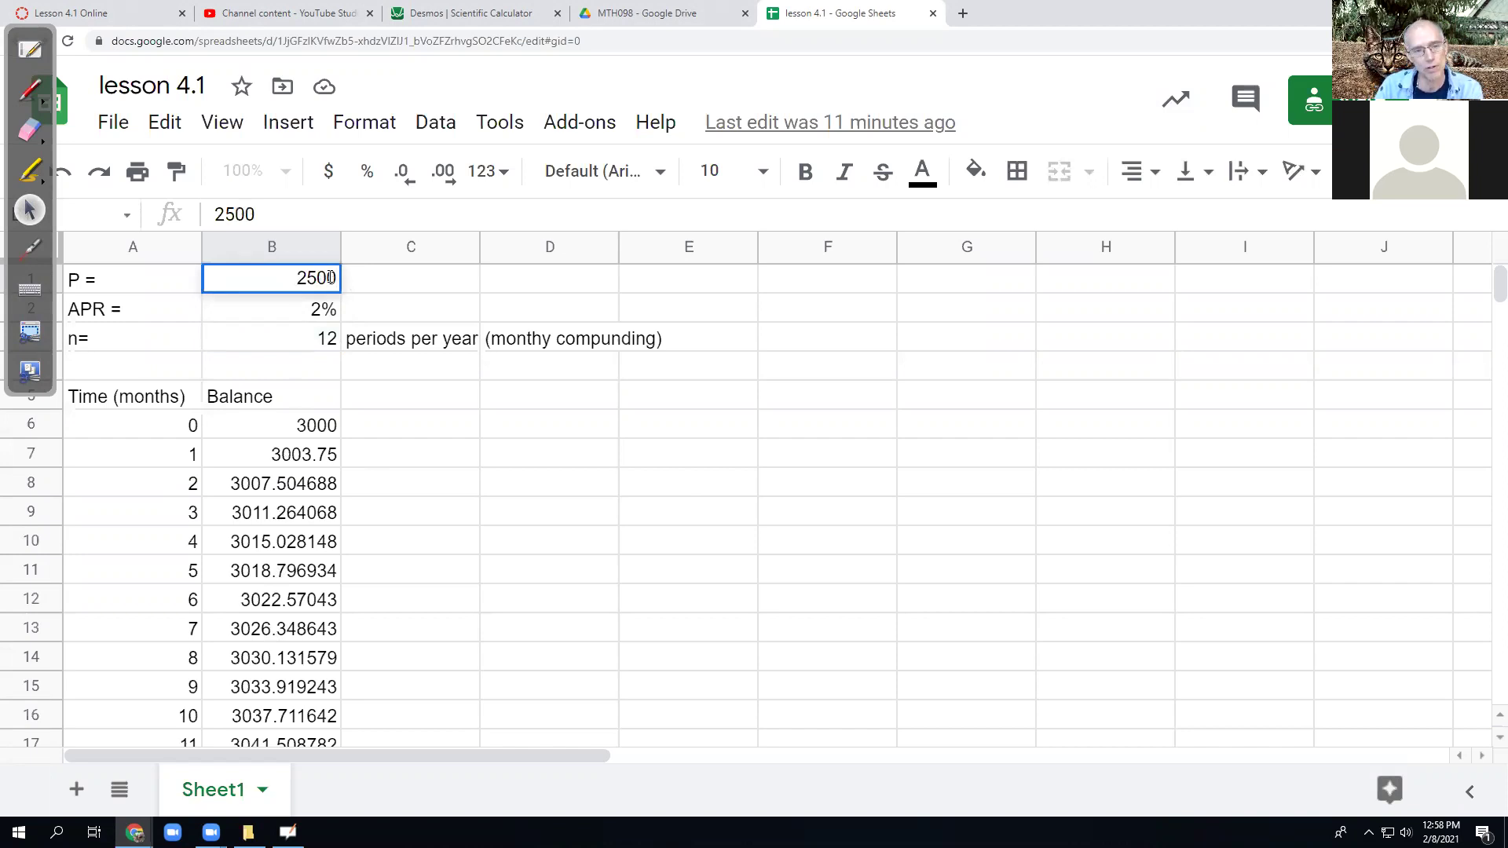
{"action": "key", "text": "Return"}
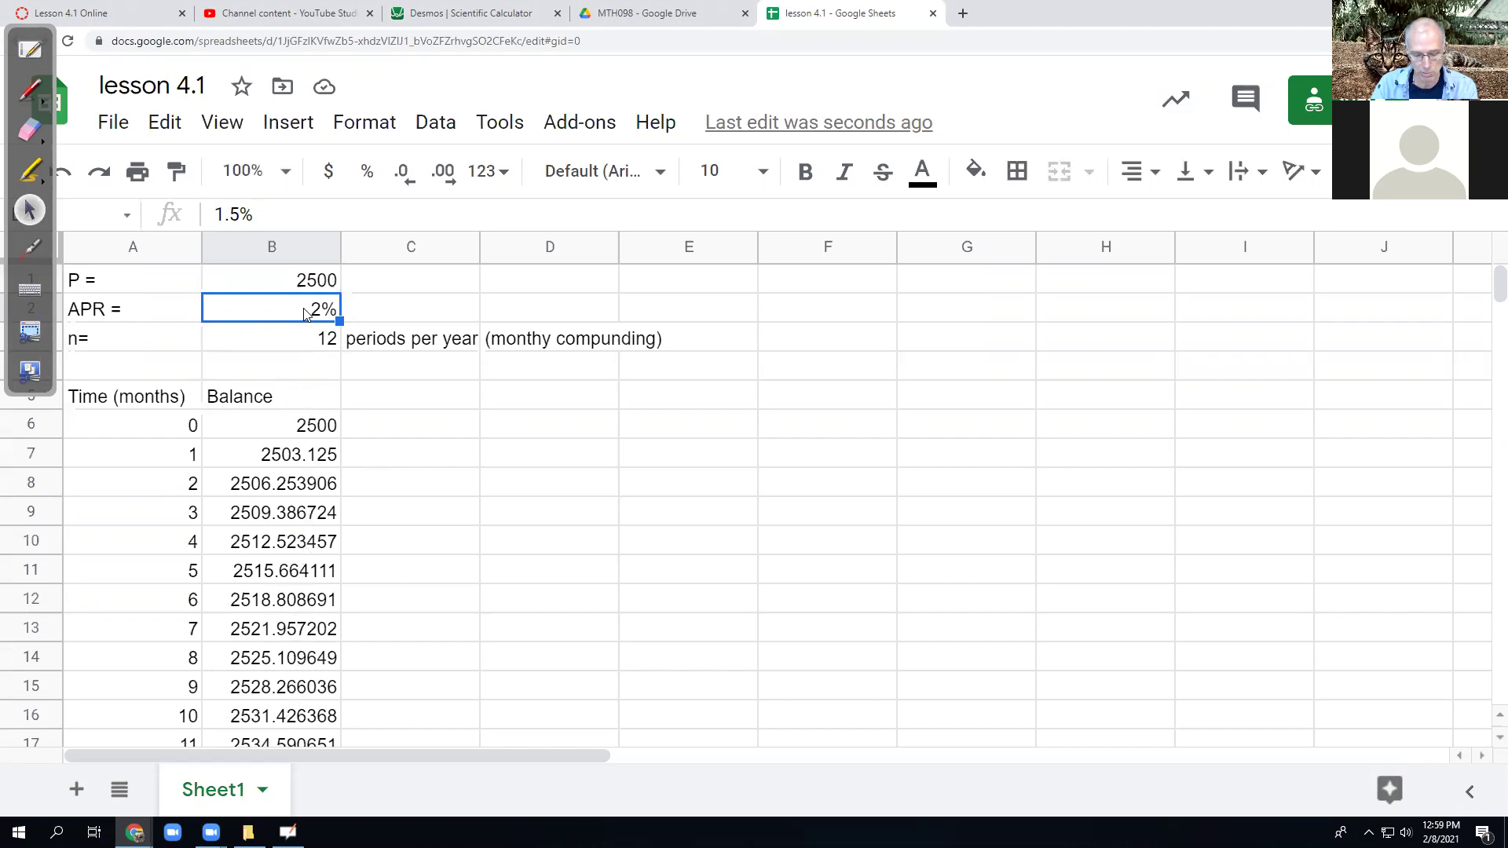
{"action": "type", "text": "2.5"}
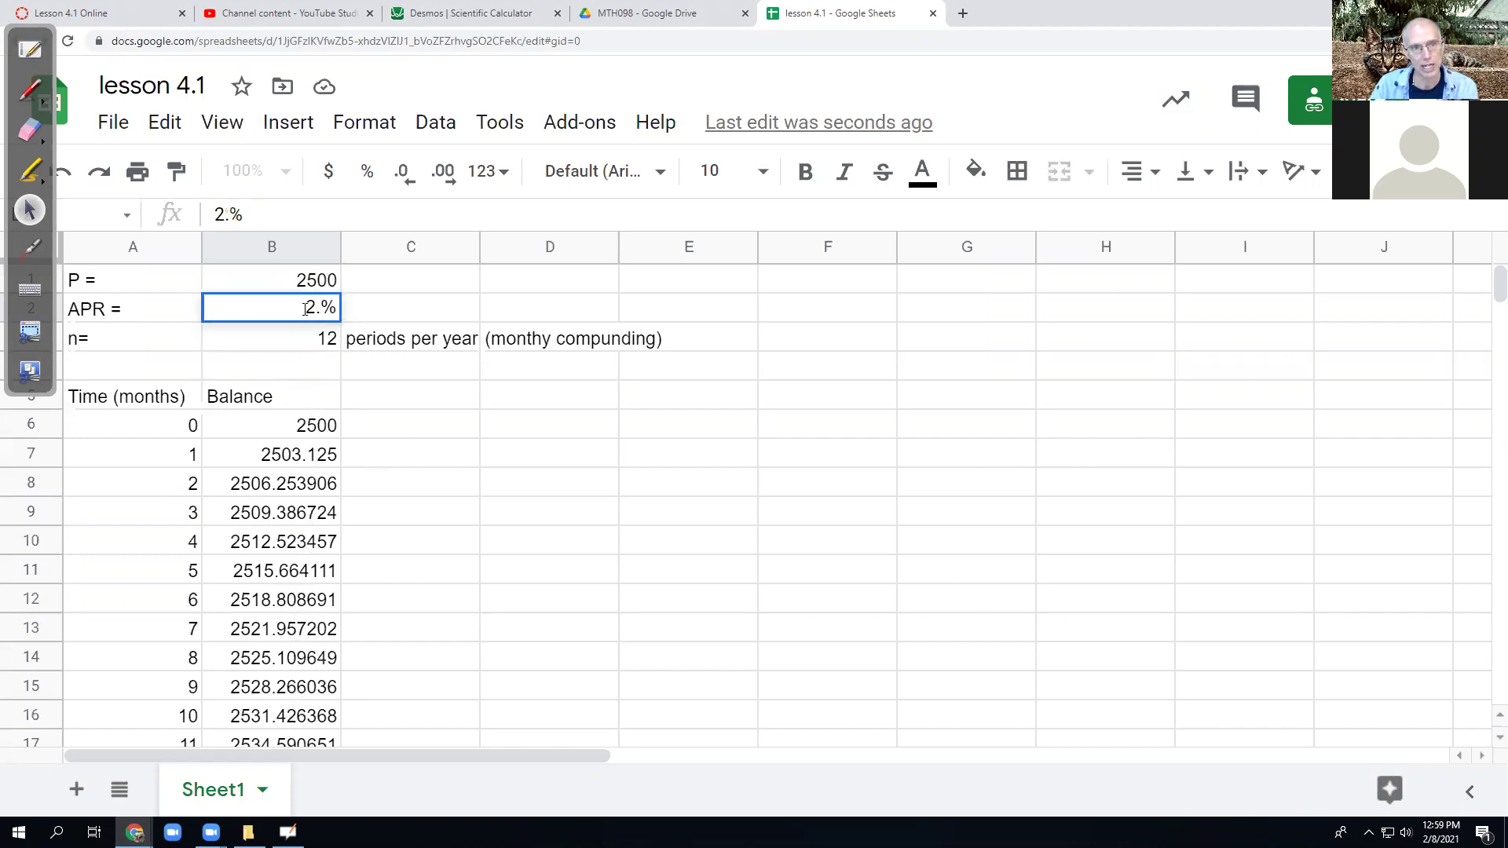
{"action": "key", "text": "Return"}
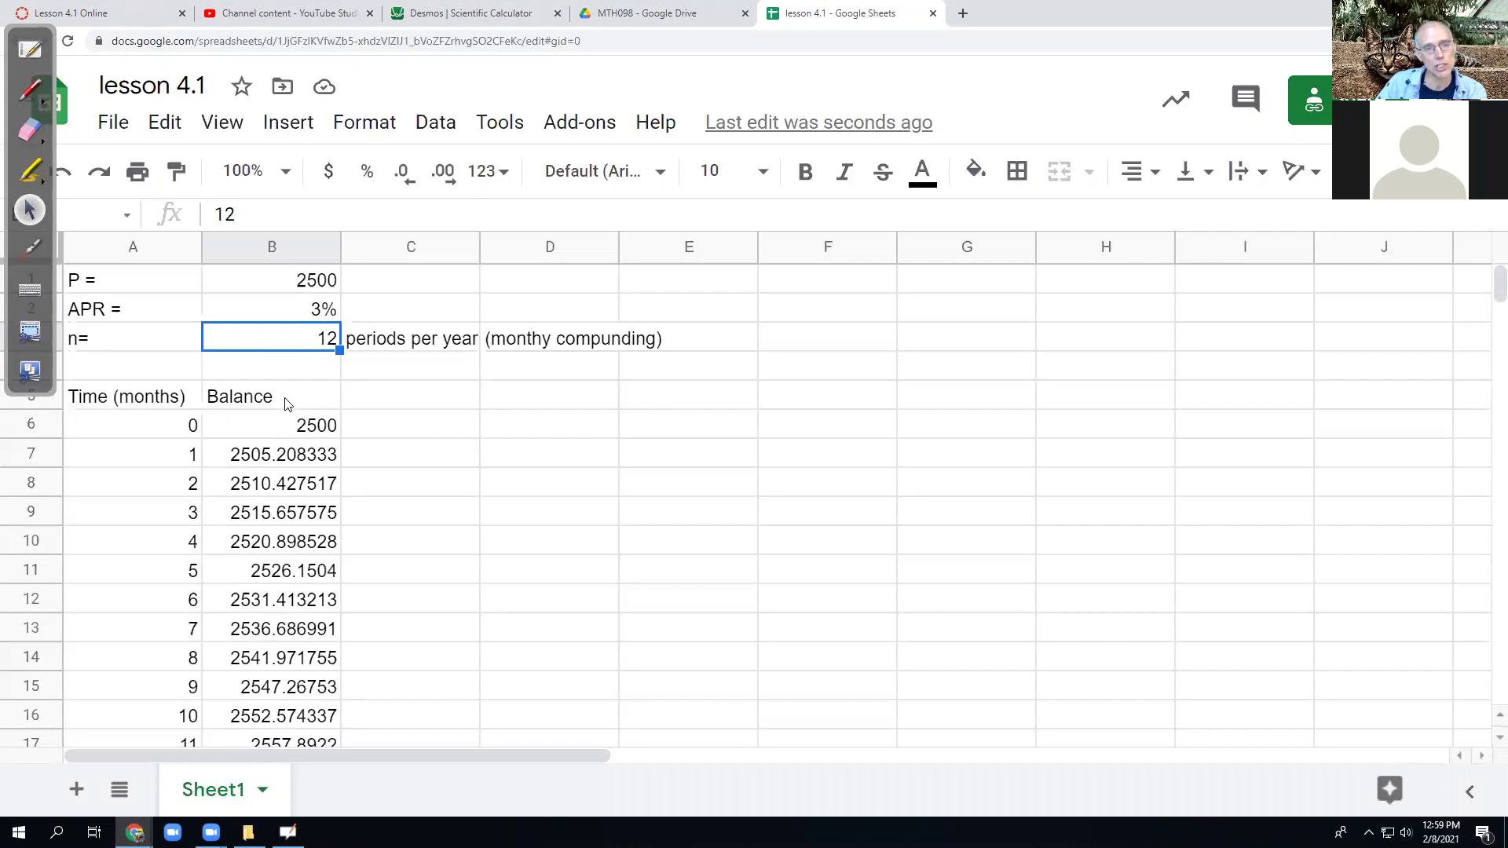
- Format the Balance column from its header through month 12 to show two decimal places
{"action": "left_click_drag", "start_coordinate": [285, 404], "coordinate": [265, 572]}
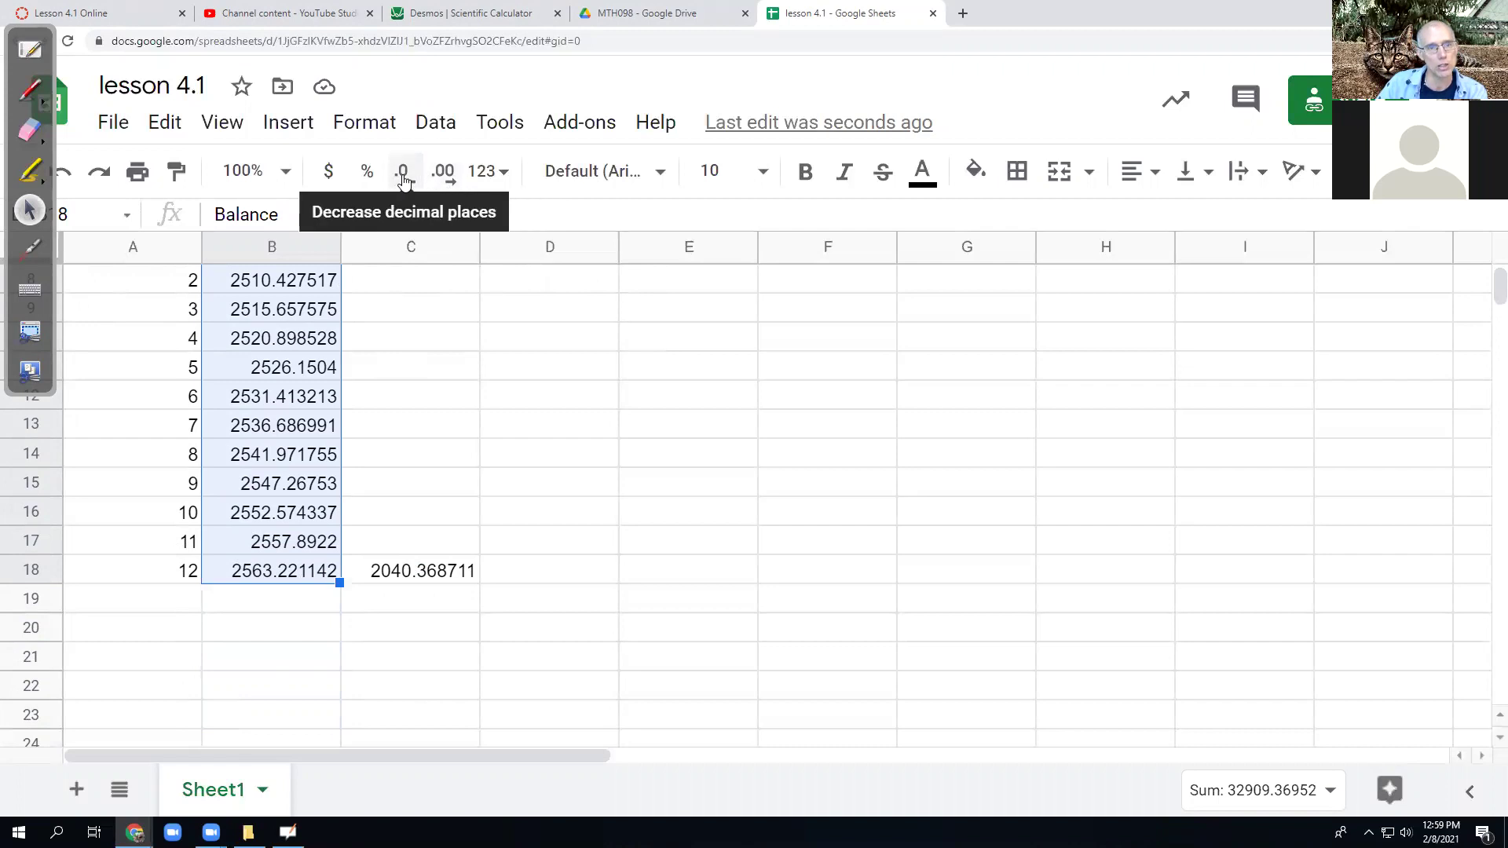
{"action": "left_click", "coordinate": [403, 180]}
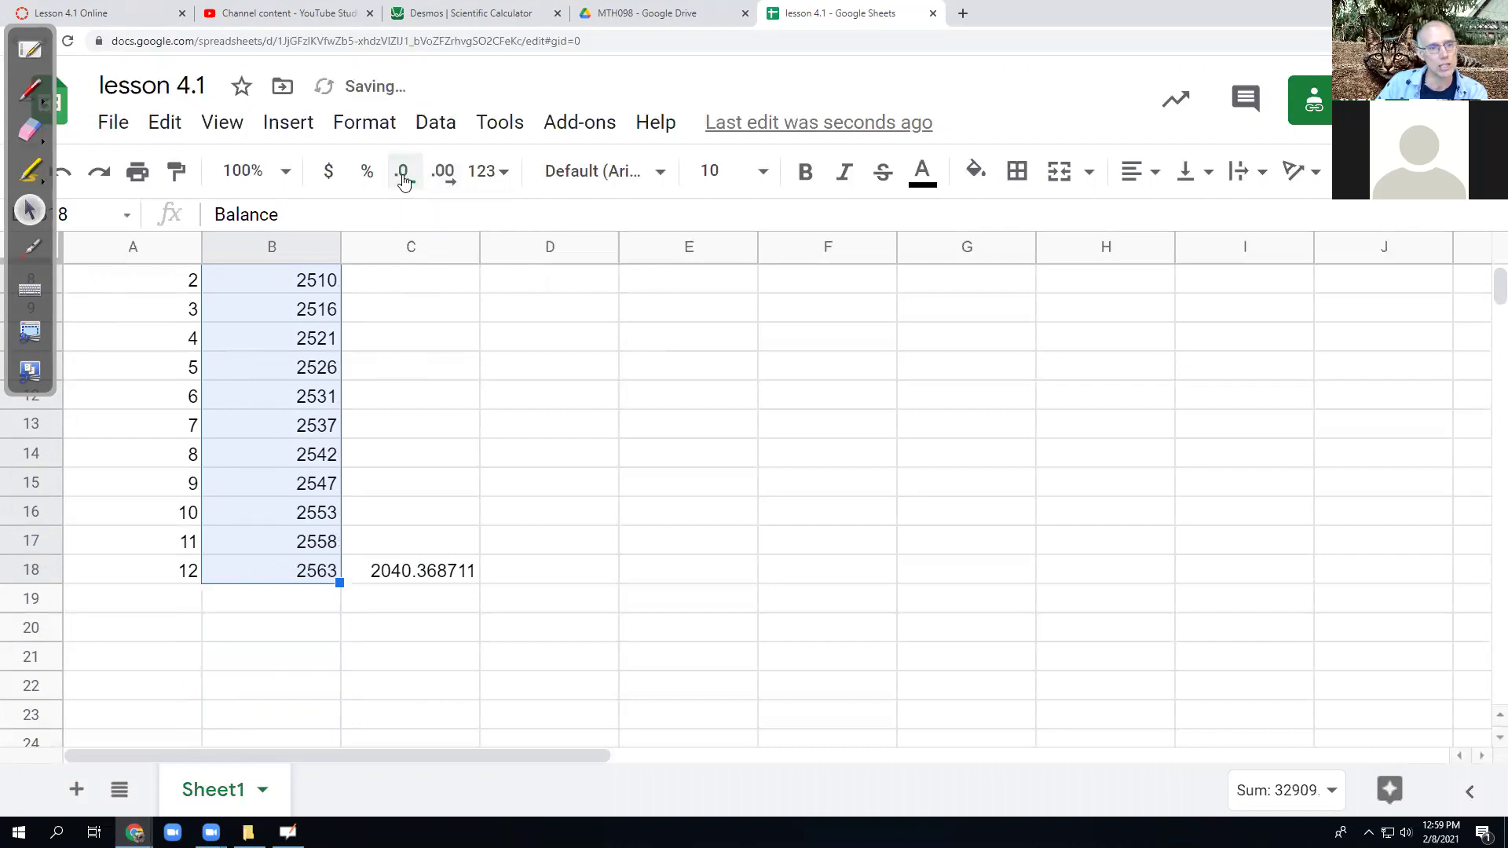
{"action": "left_click", "coordinate": [444, 179]}
{"action": "left_click", "coordinate": [444, 179]}
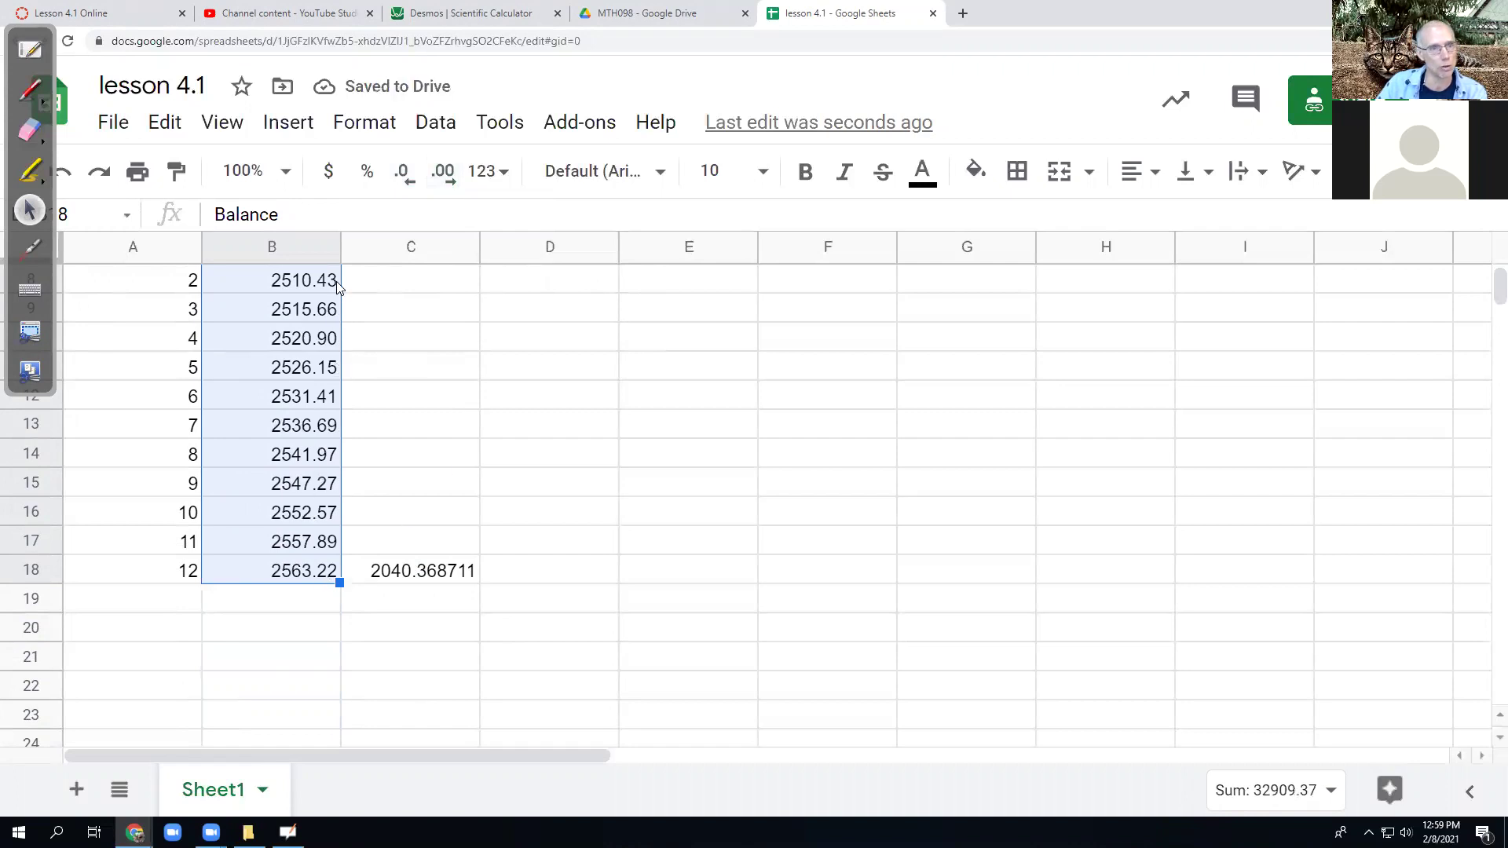
- Apply the dollar currency format to the Balance column through month 12
{"action": "scroll", "coordinate": [240, 584], "scroll_direction": "up", "scroll_amount": 3}
{"action": "scroll", "coordinate": [237, 560], "scroll_direction": "down", "scroll_amount": 2}
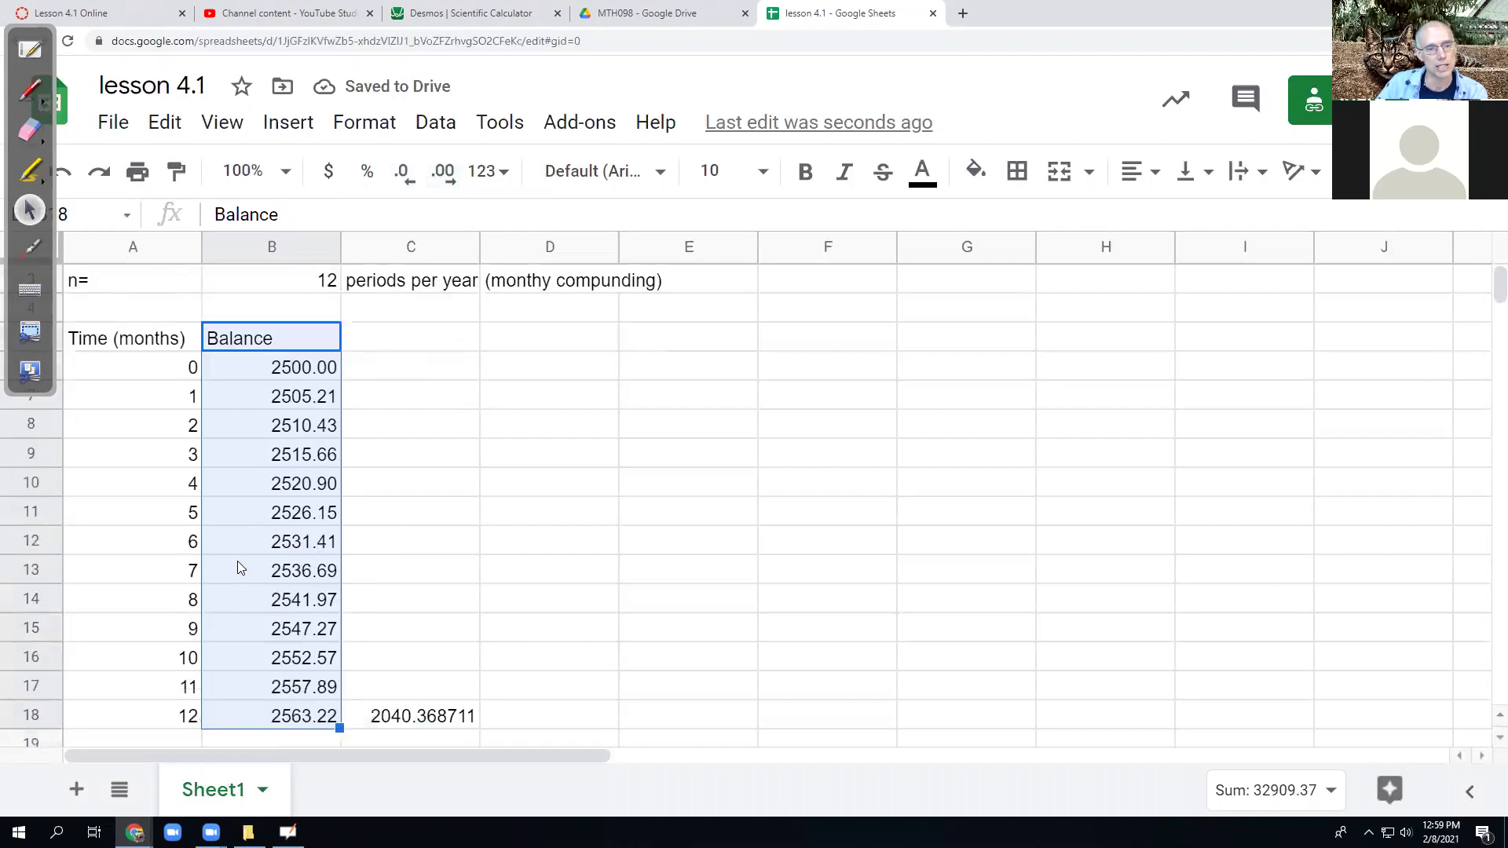
{"action": "left_click", "coordinate": [329, 171]}
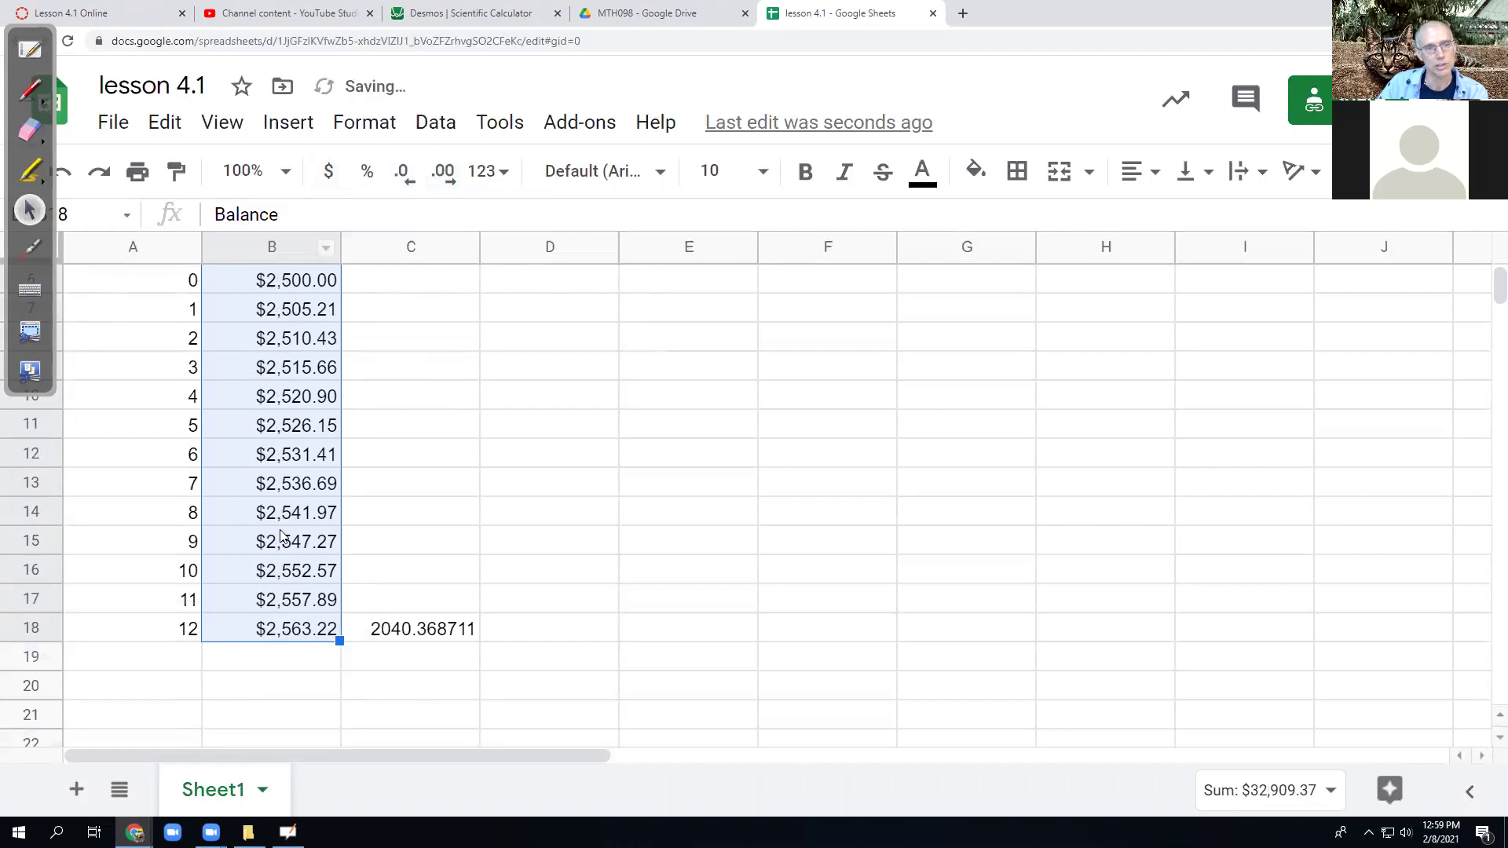
{"action": "scroll", "coordinate": [267, 531], "scroll_direction": "up", "scroll_amount": 2}
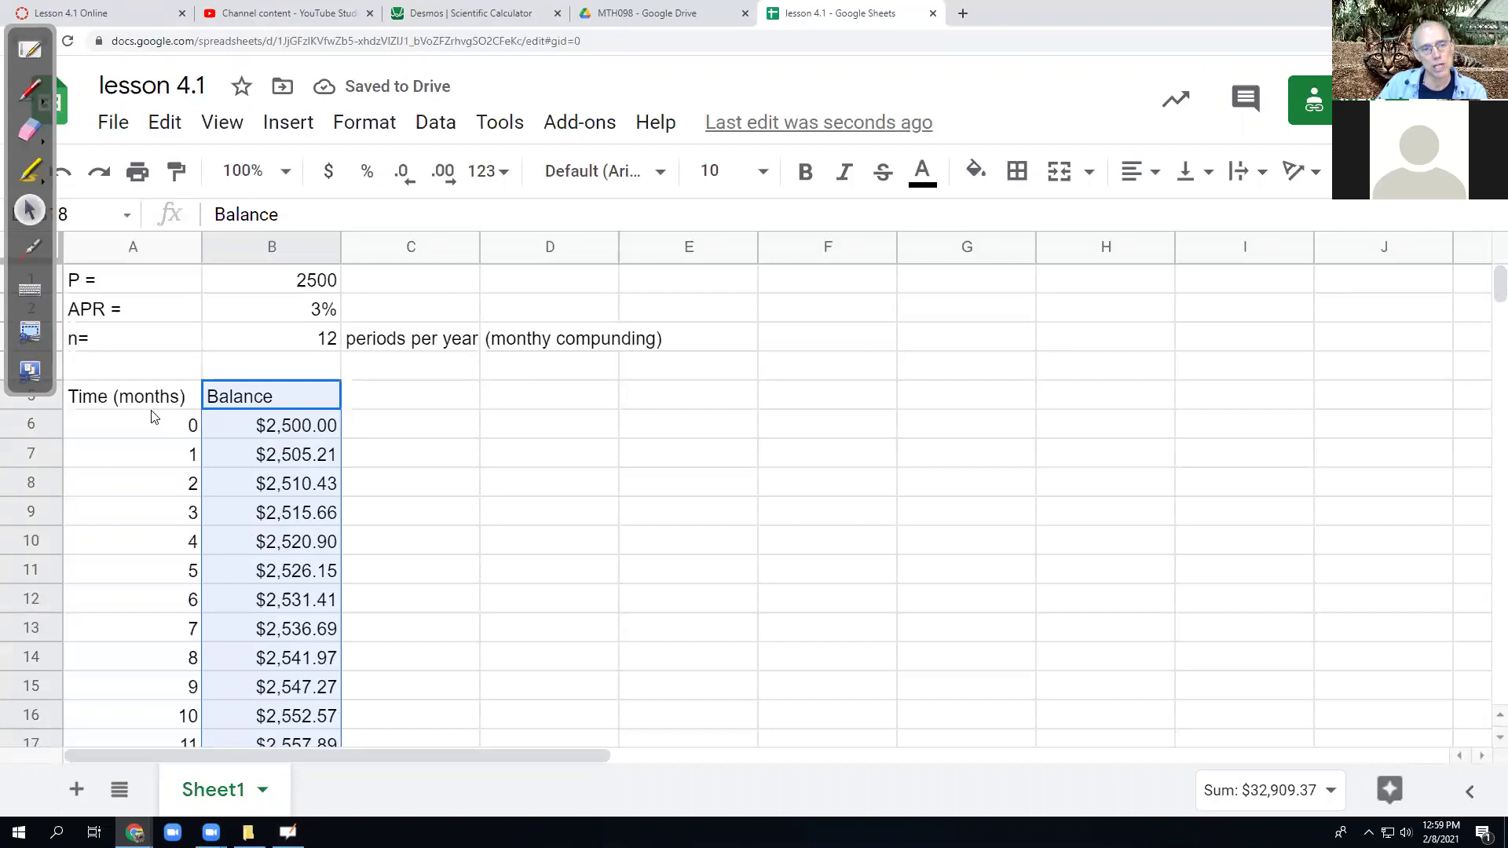
{"action": "left_click", "coordinate": [307, 286]}
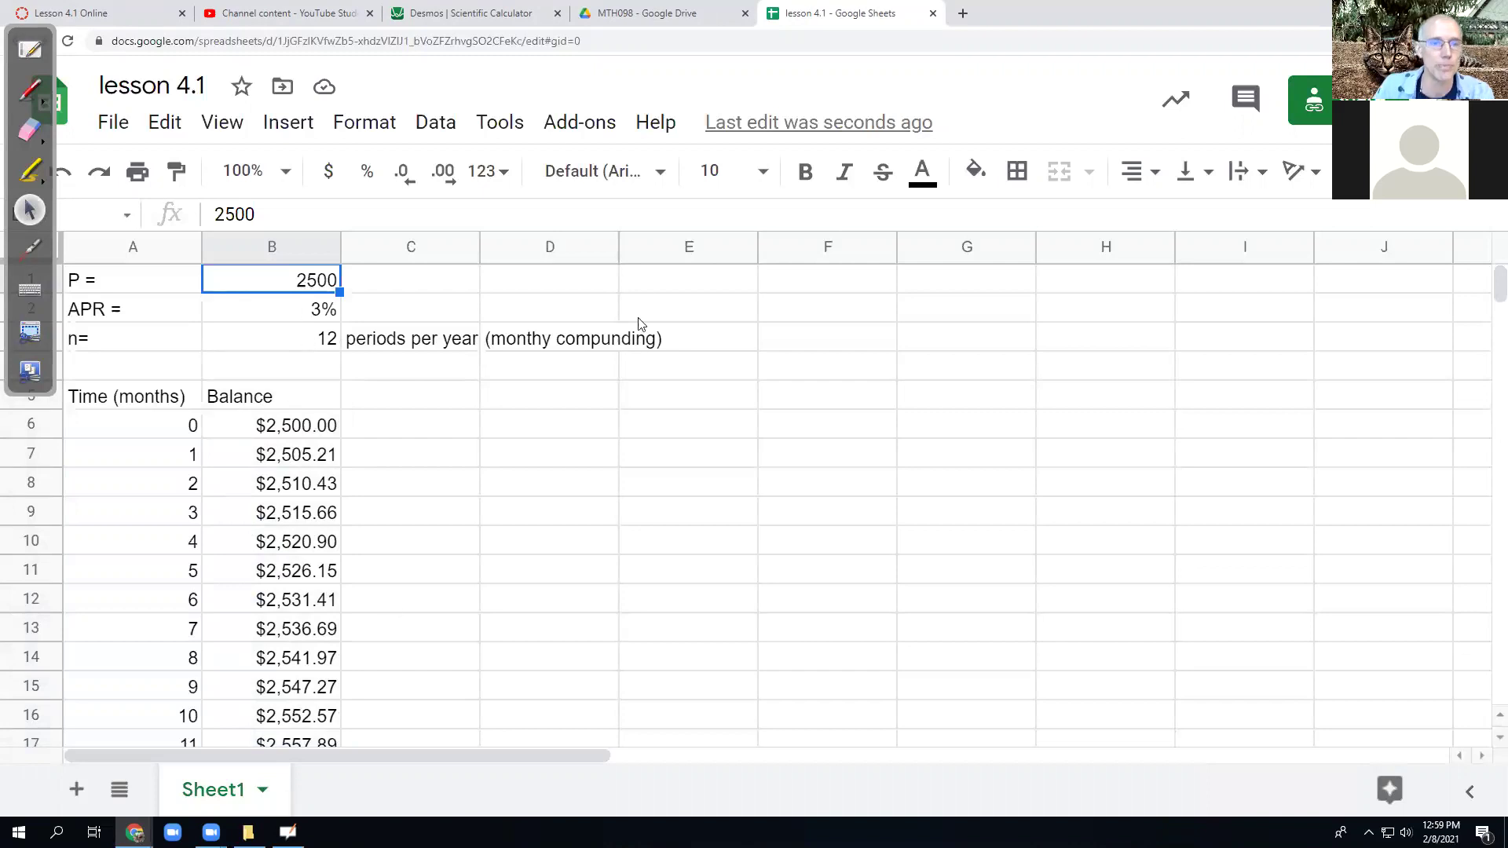
- Add a new sheet and enter the labels "P =", "APR =" and "n =" in A1 to A3
{"action": "left_click", "coordinate": [76, 791]}
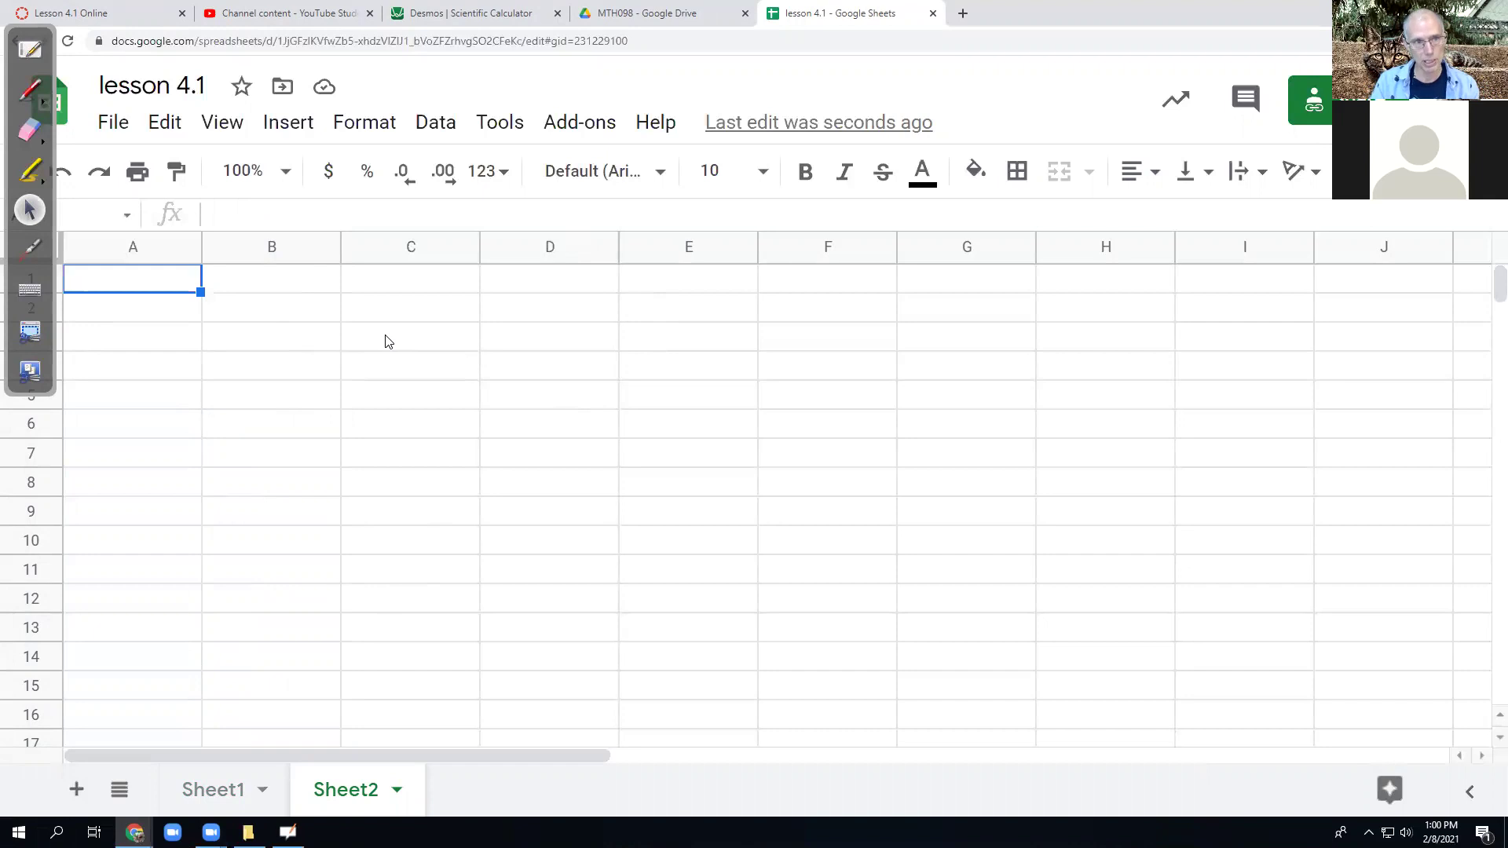
{"action": "type", "text": "P ="}
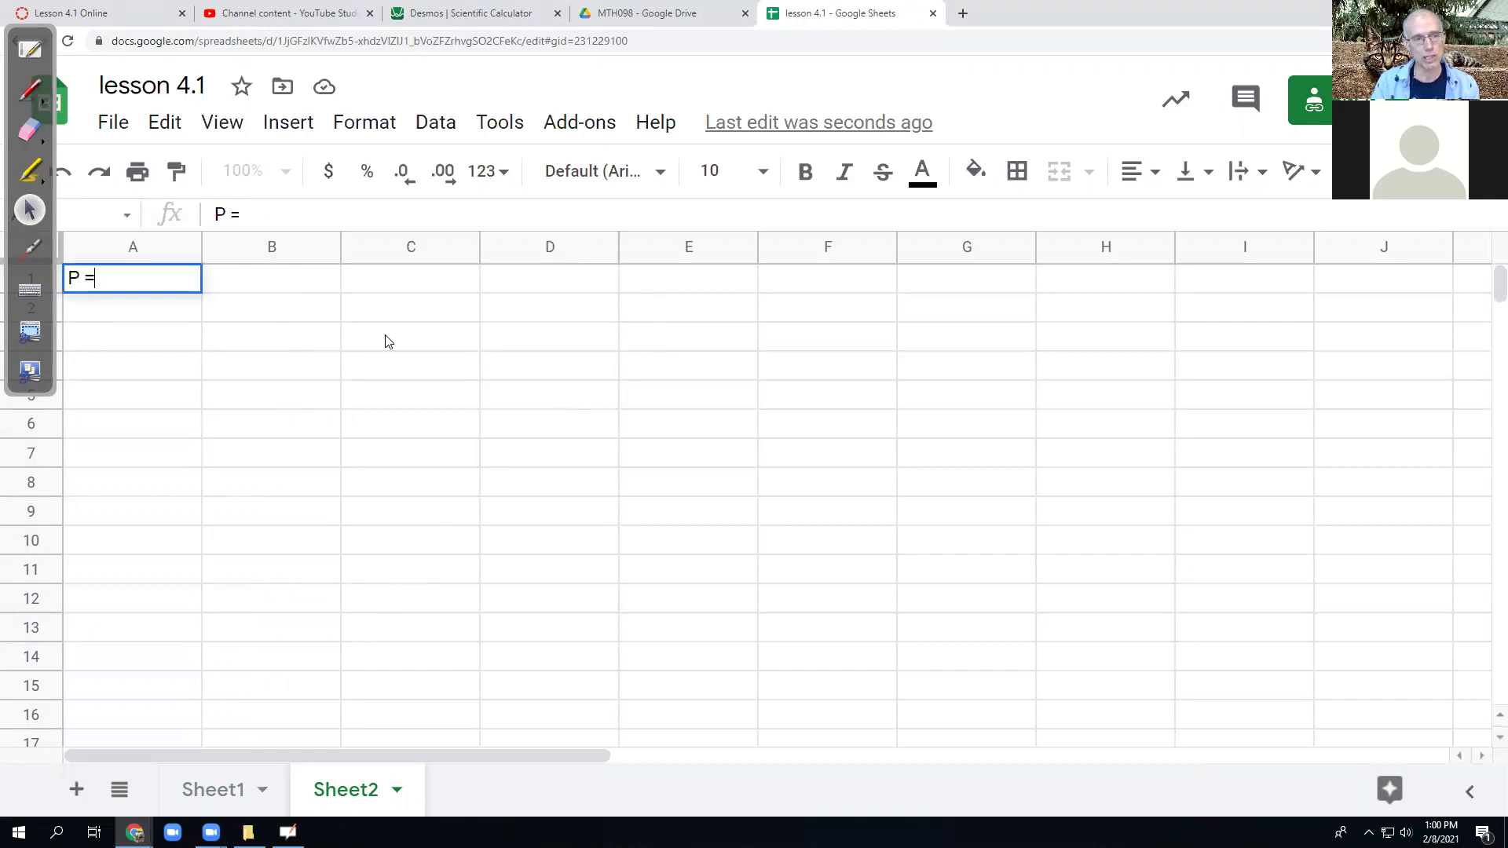
{"action": "key", "text": "Return"}
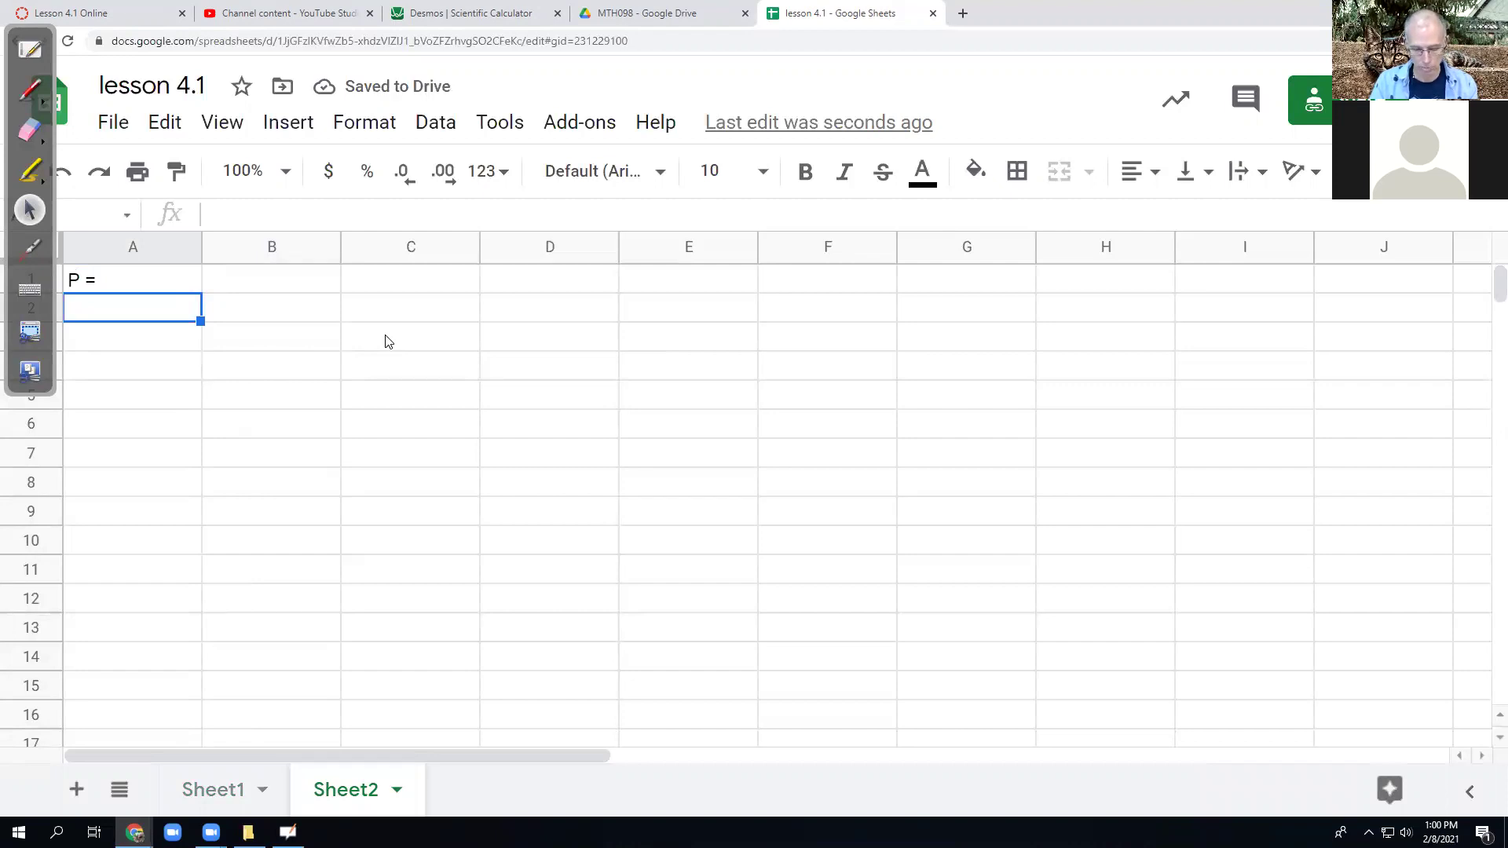
{"action": "type", "text": "APR"}
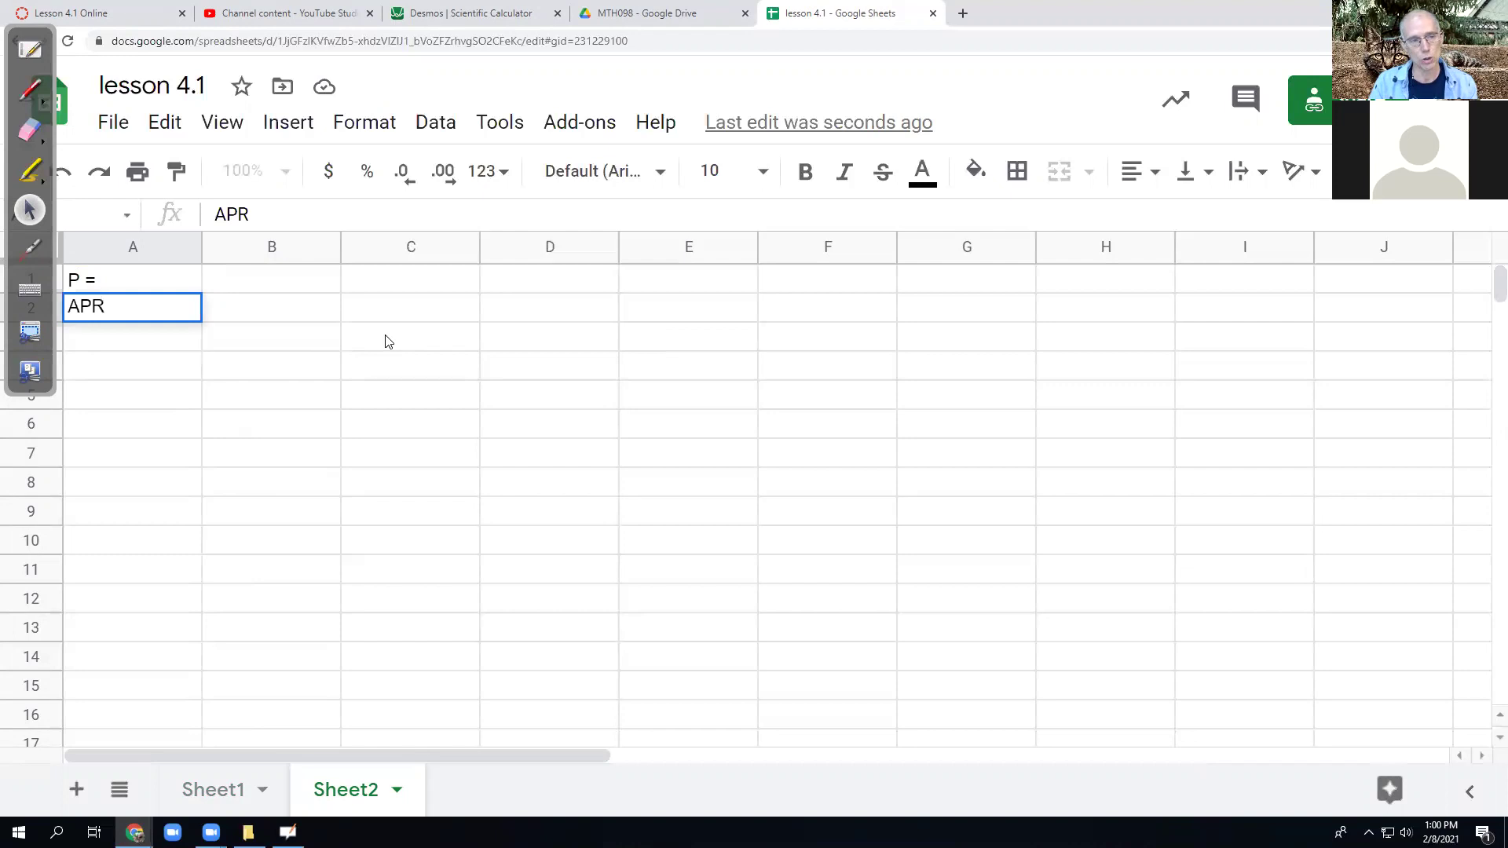
{"action": "type", "text": " ="}
{"action": "key", "text": "Return"}
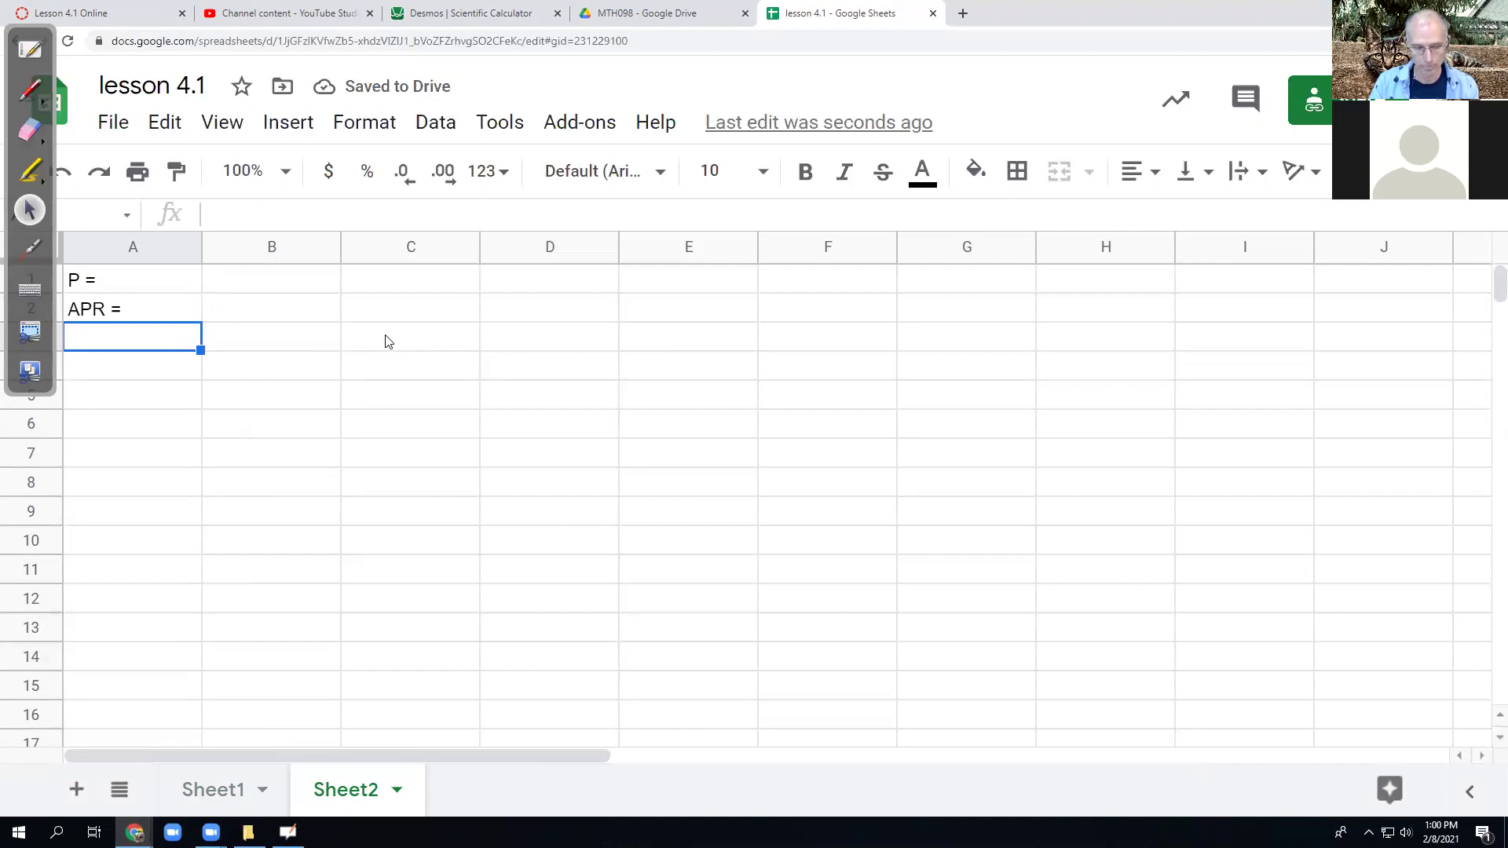
{"action": "type", "text": "n"}
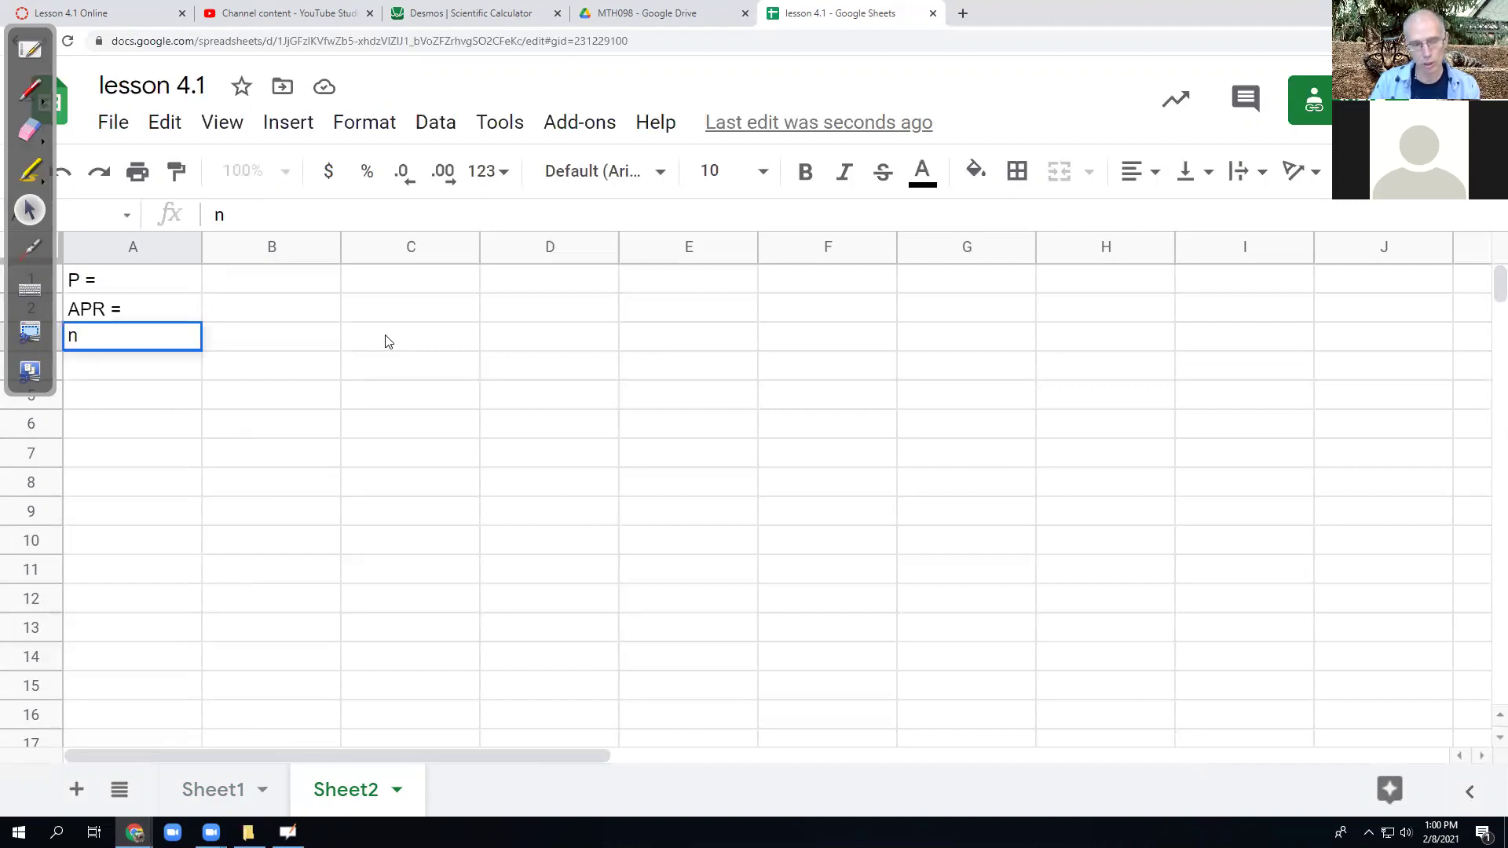
{"action": "type", "text": " ="}
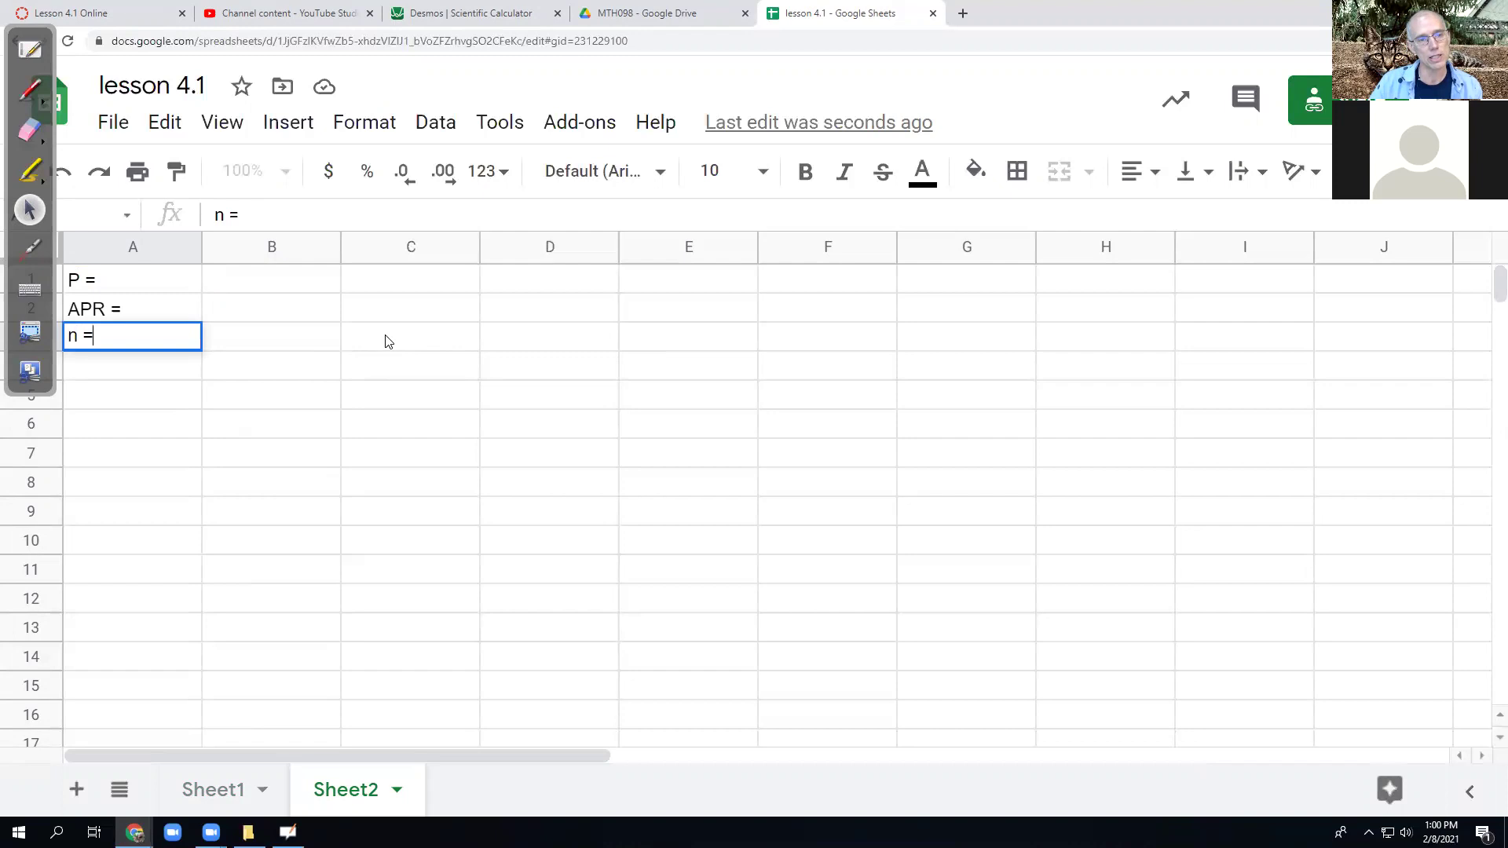
{"action": "key", "text": "Tab"}
- Enter 1000 as the principal in B1 beside the "P =" label
{"action": "key", "text": "Up"}
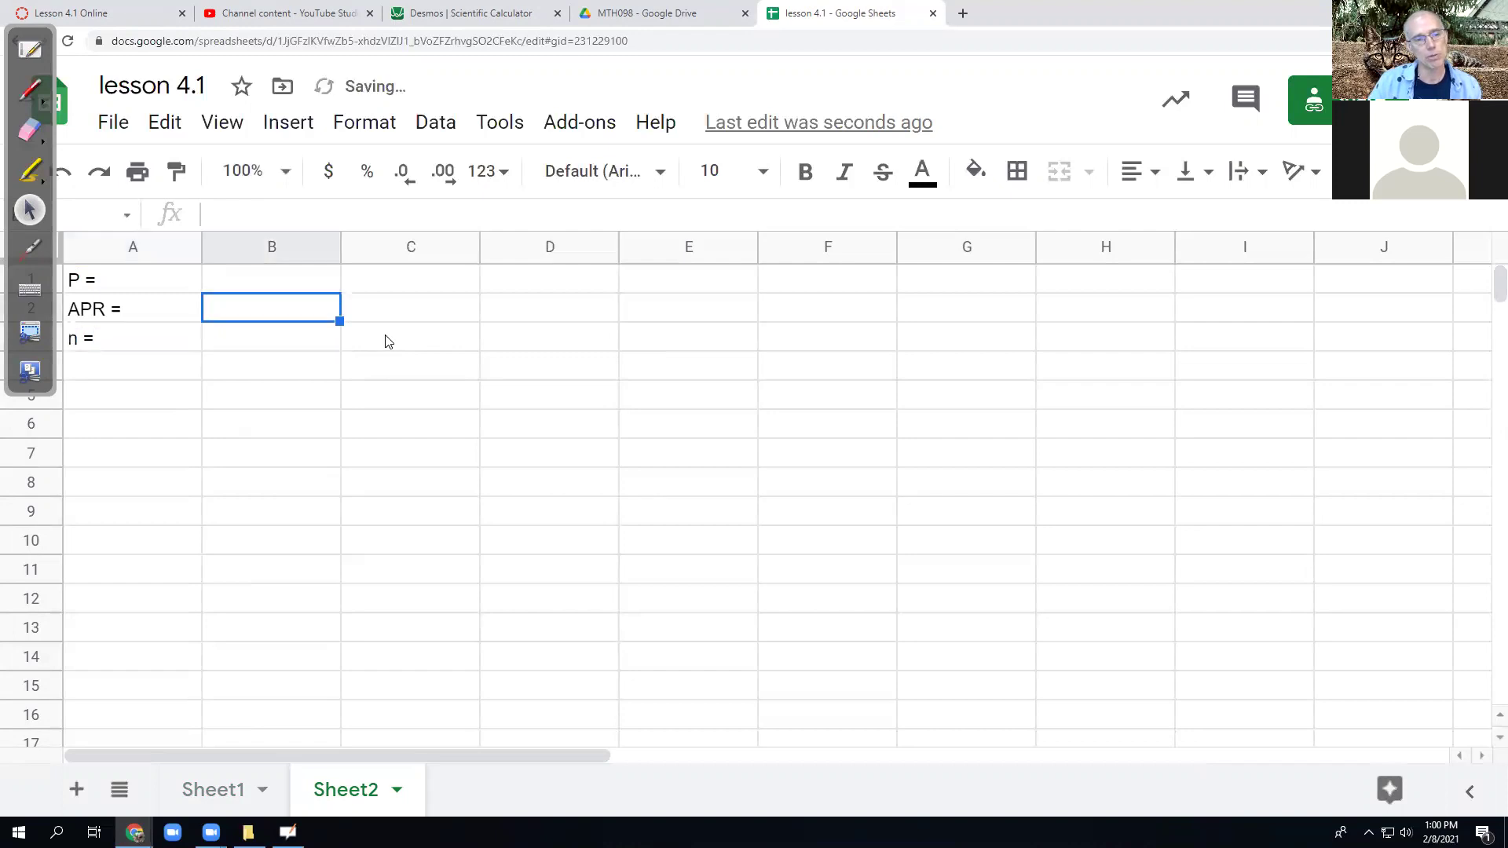
{"action": "key", "text": "Down"}
{"action": "key", "text": "Up"}
{"action": "key", "text": "Up"}
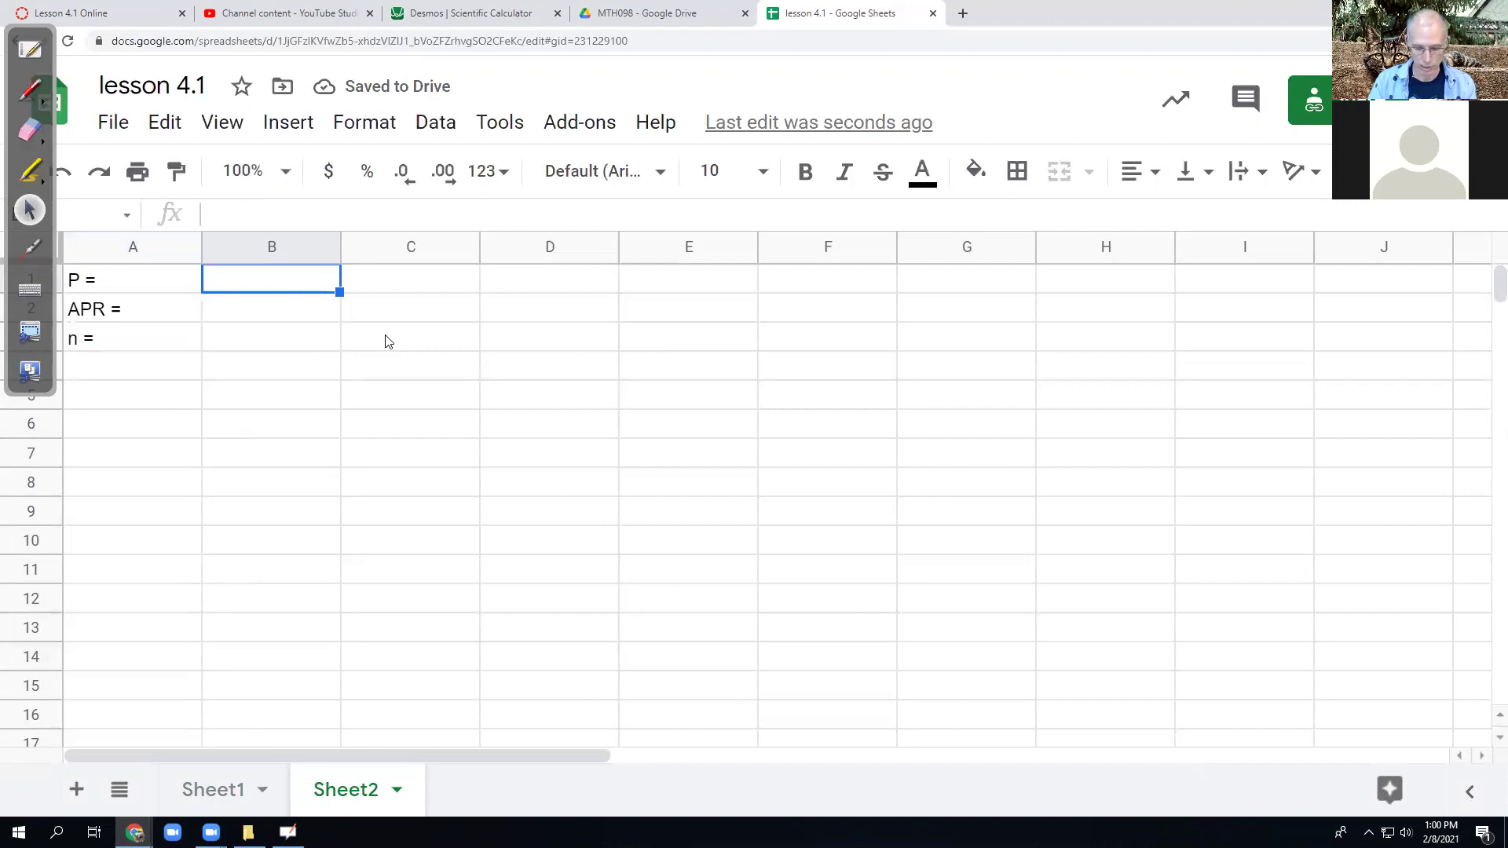
{"action": "type", "text": "1000"}
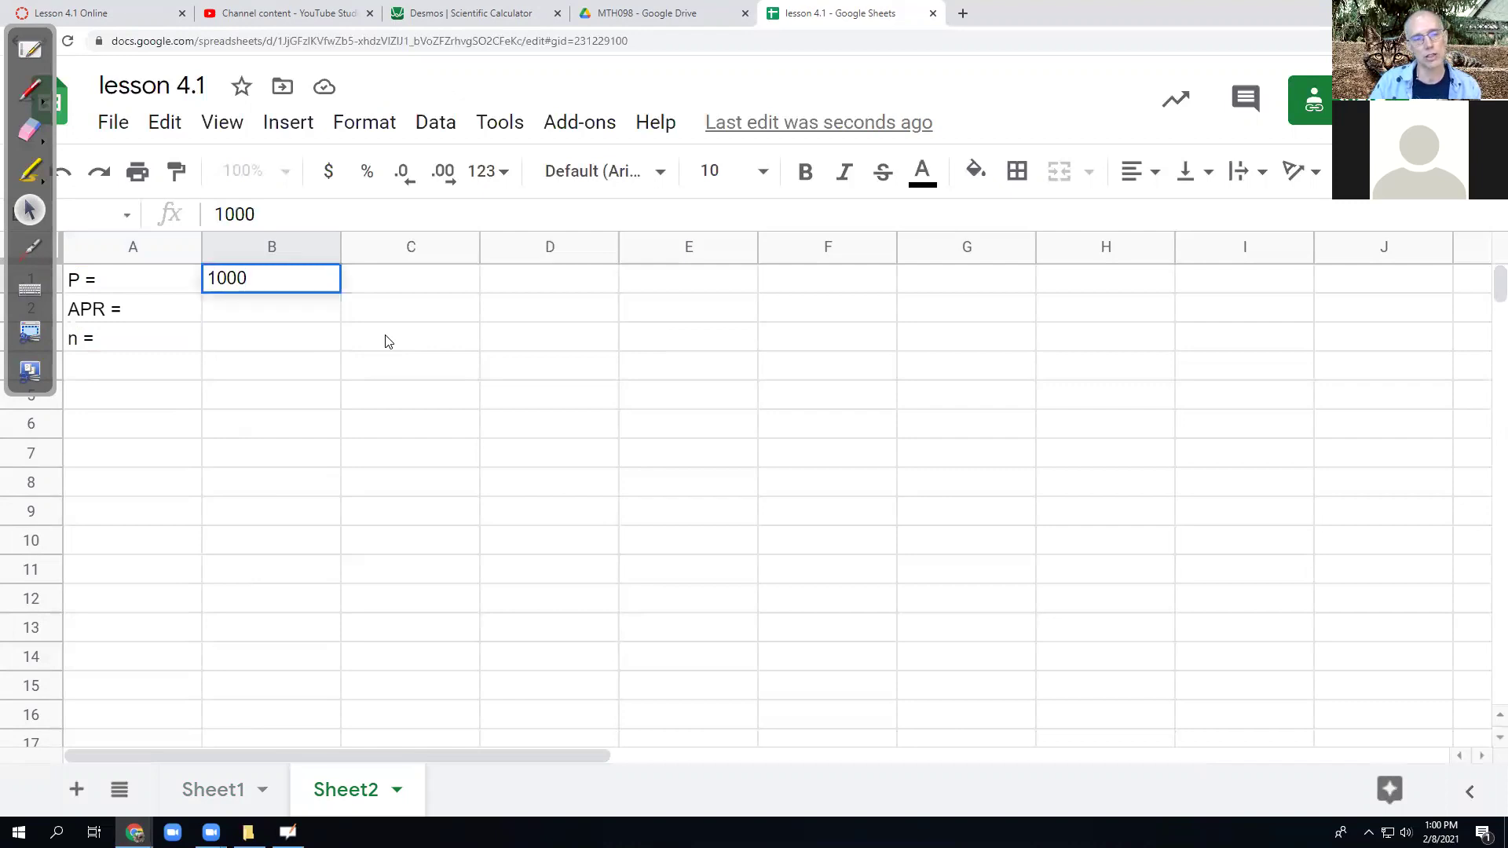
{"action": "key", "text": "Return"}
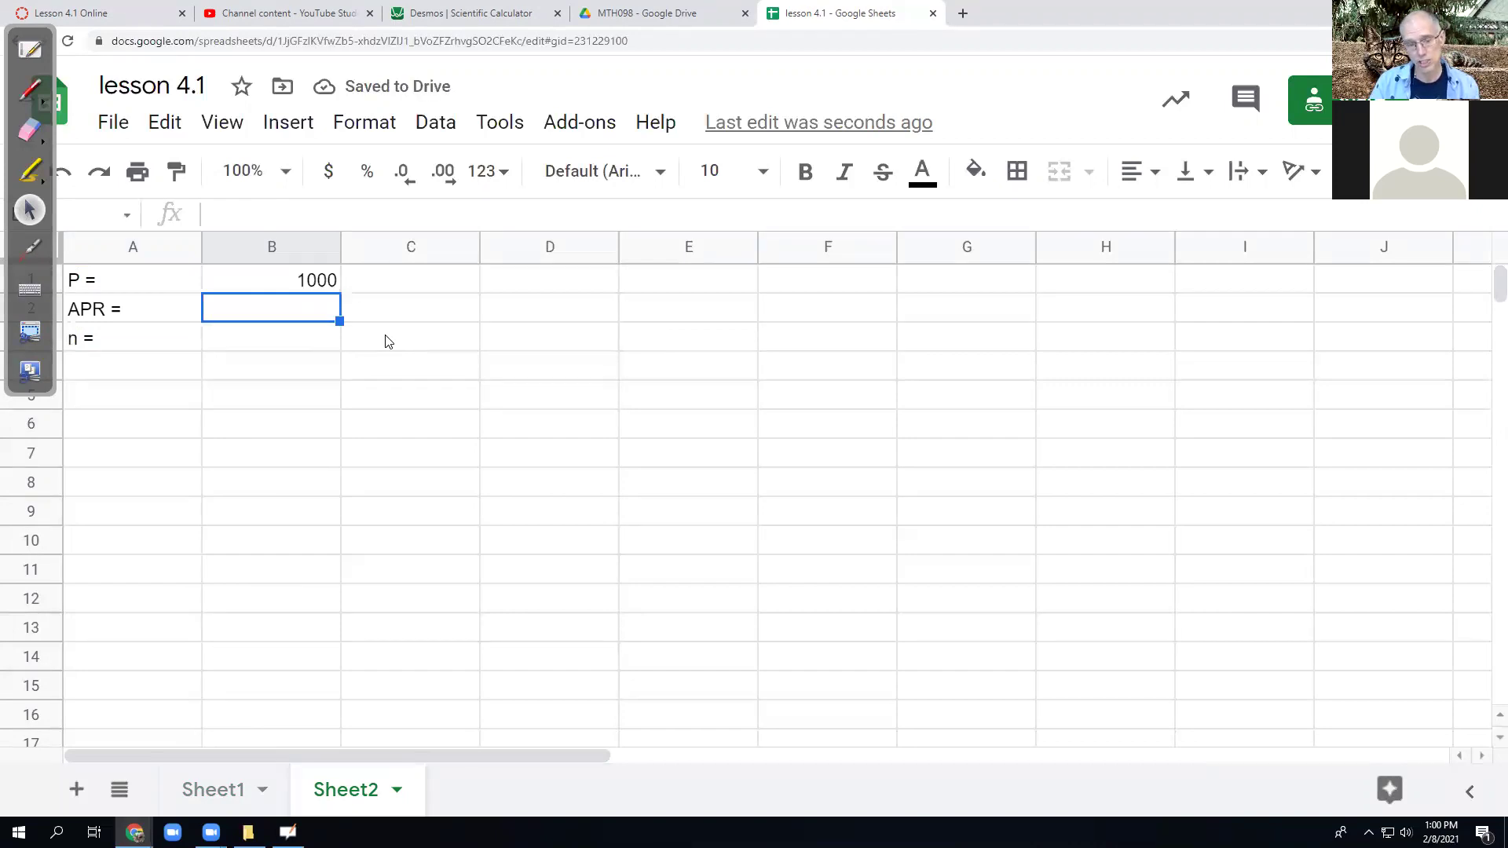
- Enter 2% for the APR in B2 and 1 for n in B3
{"action": "type", "text": "25"}
{"action": "key", "text": "BackSpace"}
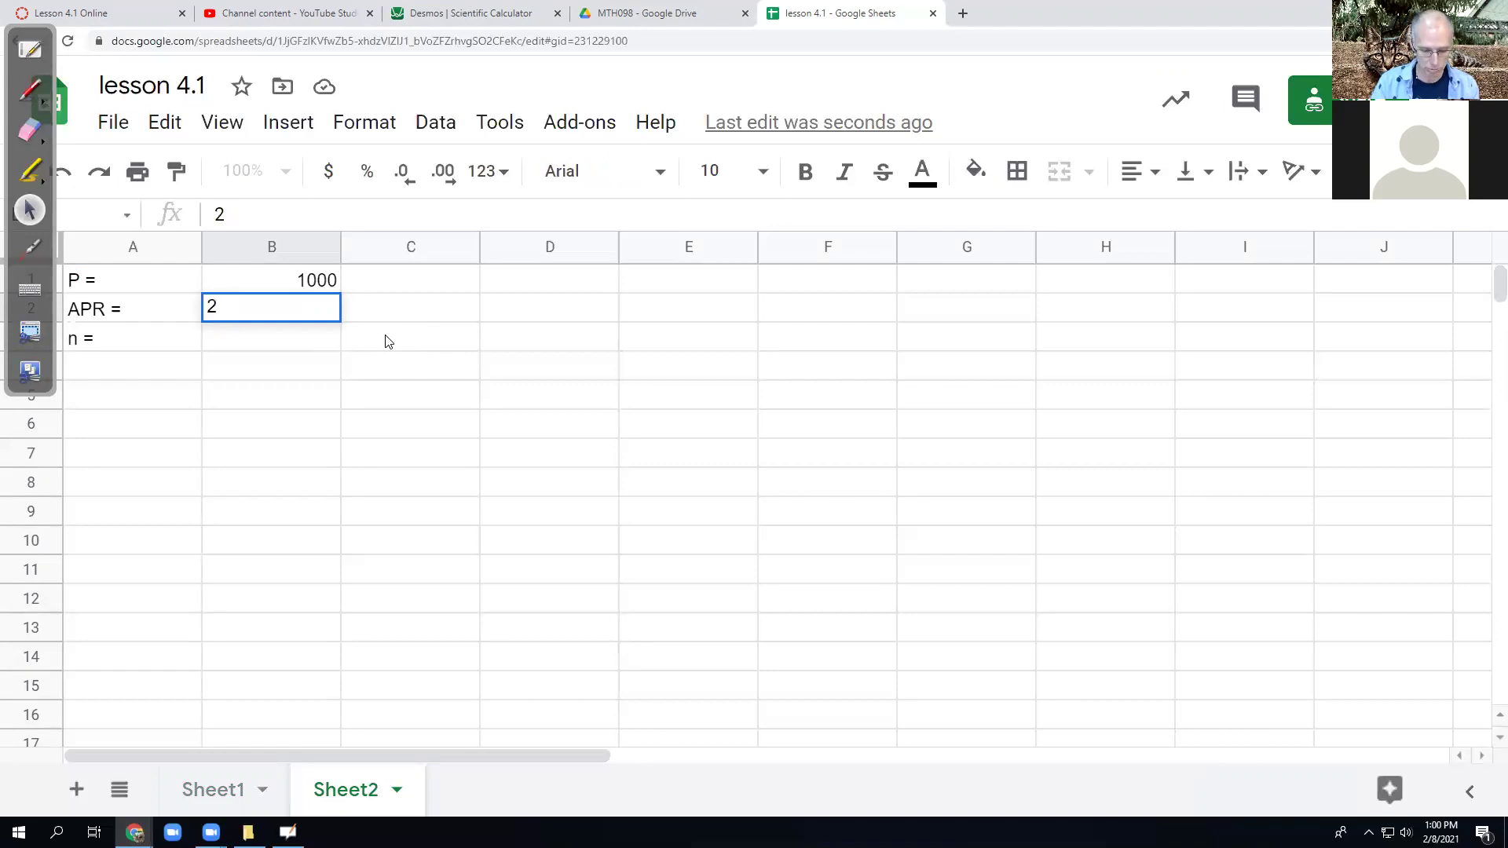
{"action": "type", "text": "$"}
{"action": "key", "text": "BackSpace"}
{"action": "type", "text": "%"}
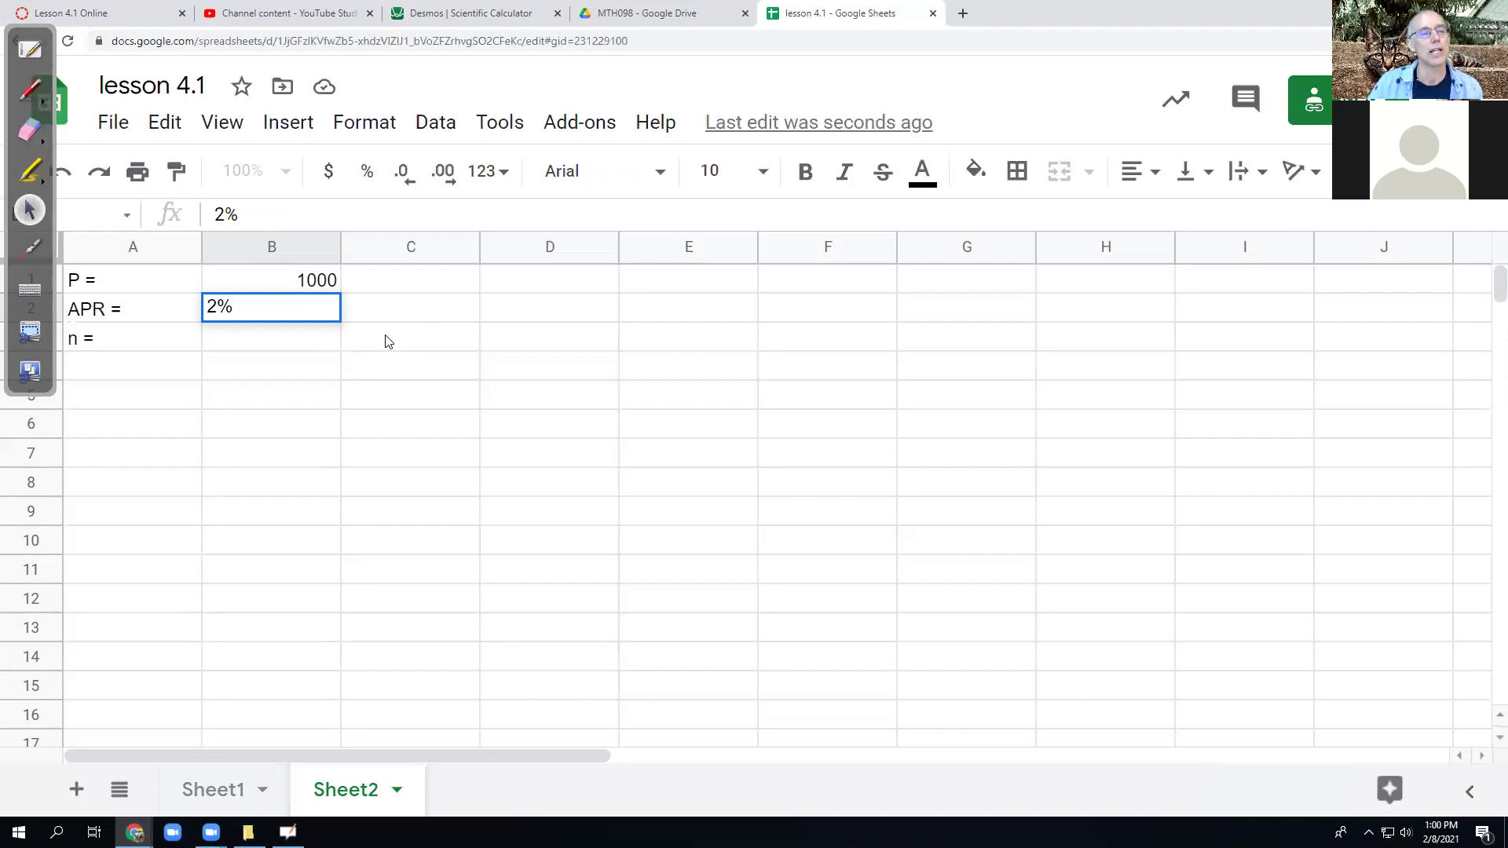
{"action": "key", "text": "Return"}
{"action": "type", "text": "1"}
- Add the note "interest periods in a year" in C3 beside the value of n
{"action": "left_click", "coordinate": [386, 341]}
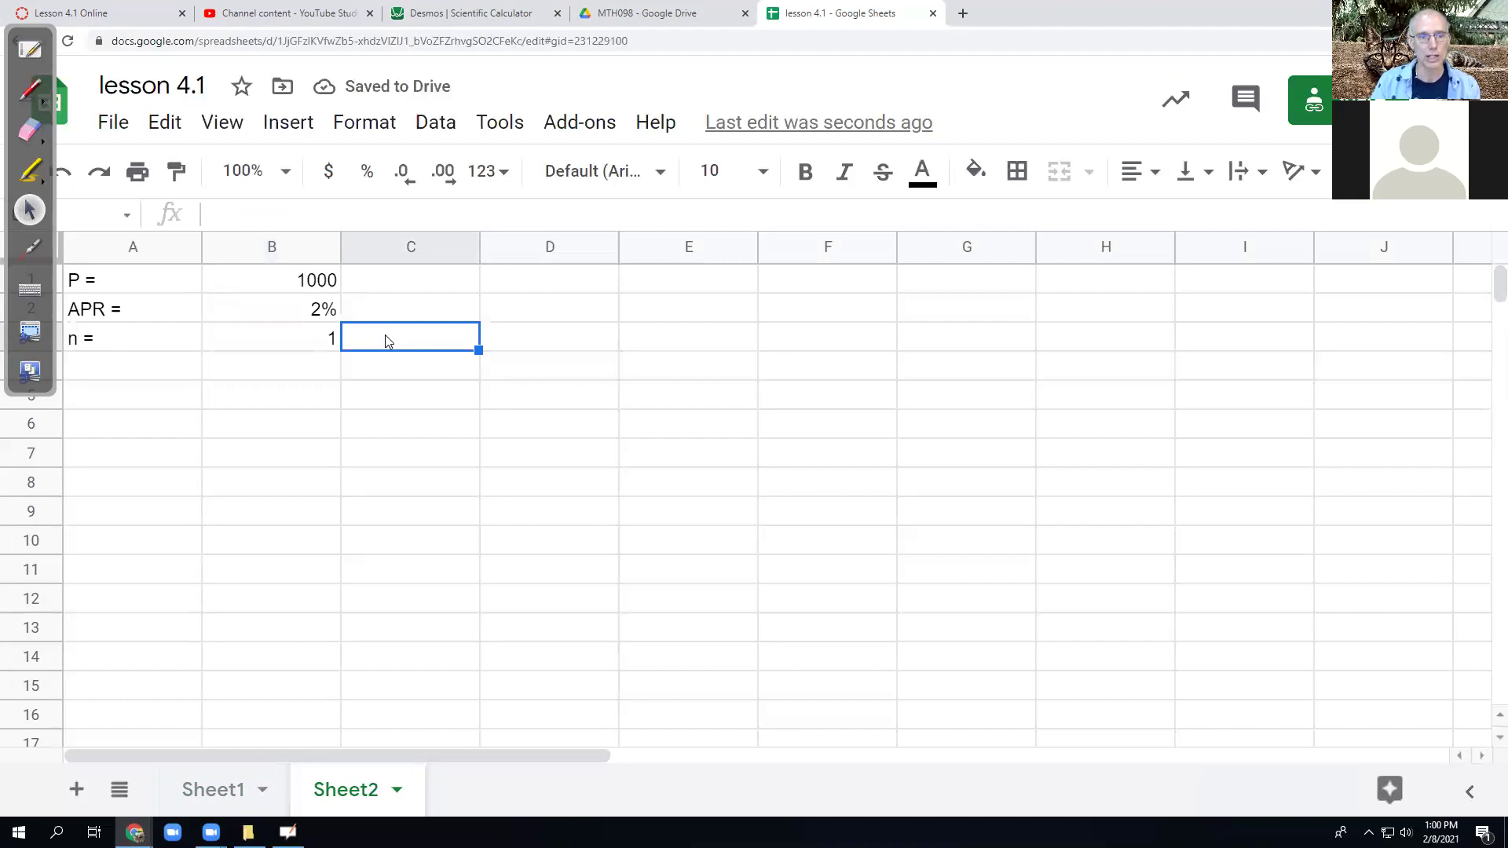
{"action": "type", "text": "i"}
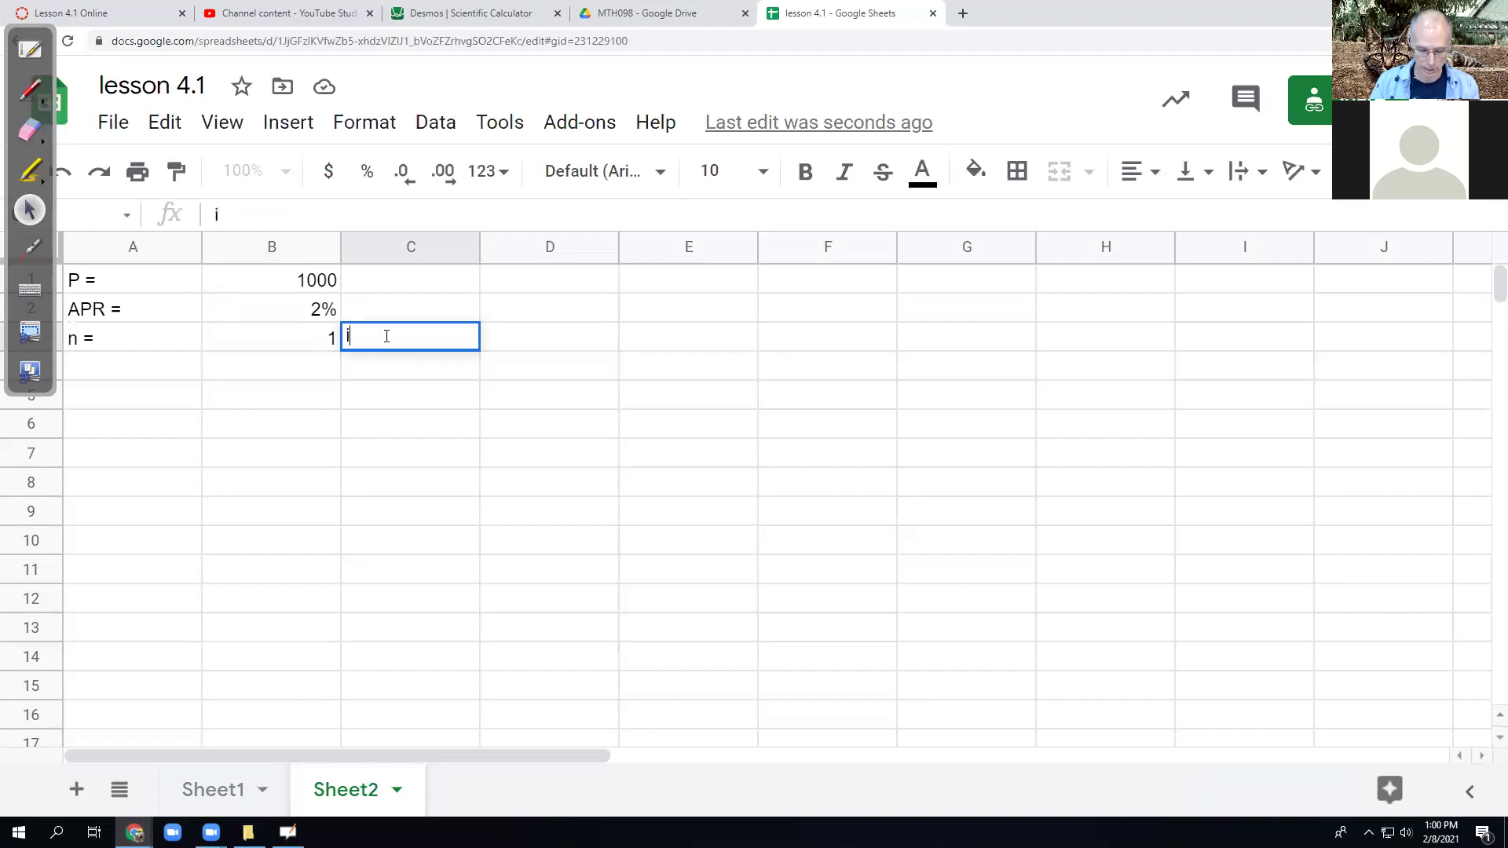
{"action": "type", "text": "nterest"}
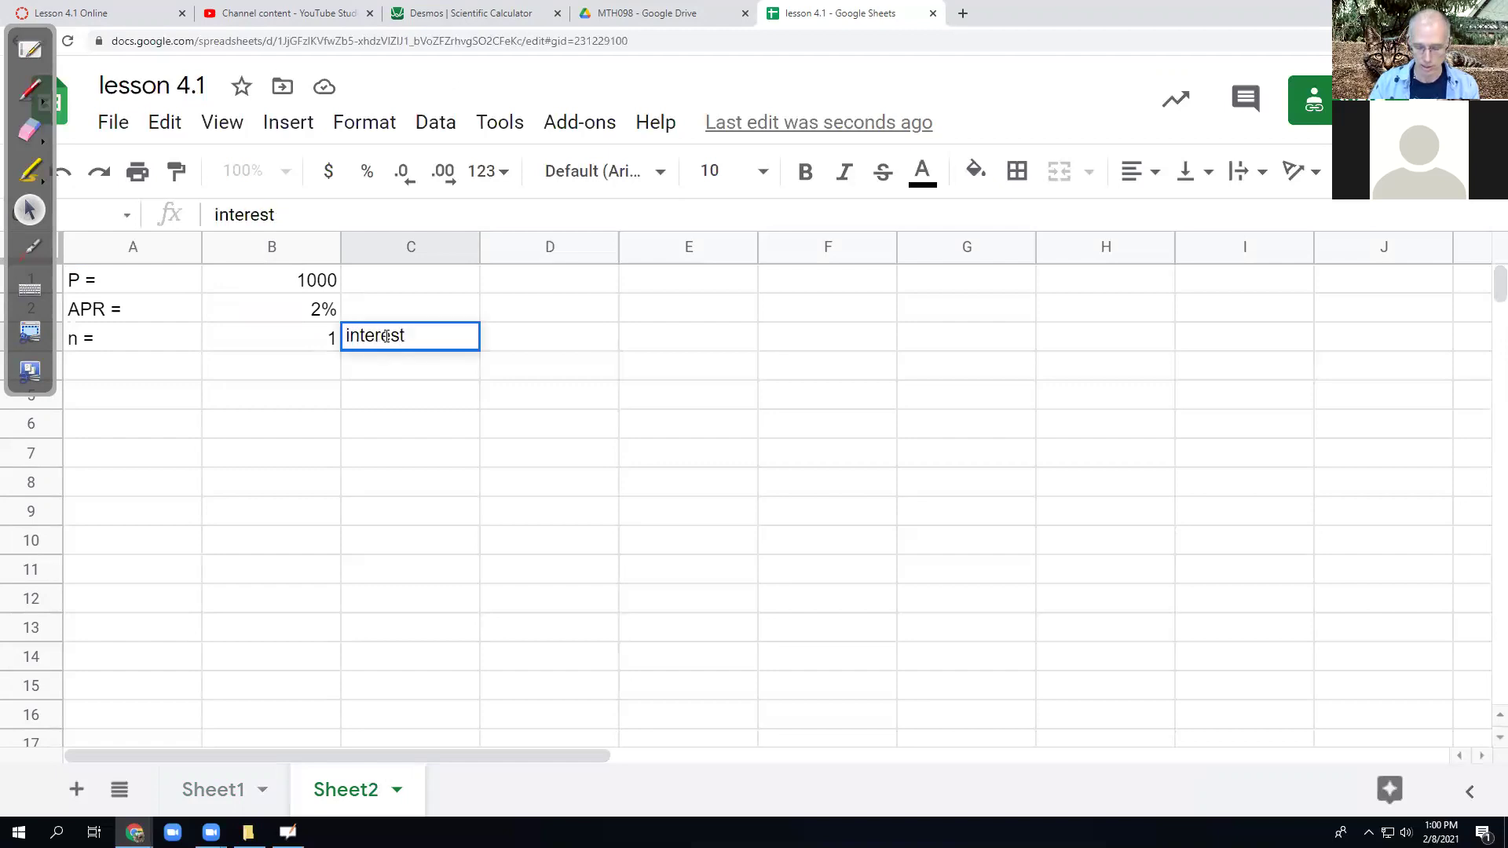
{"action": "type", "text": " period"}
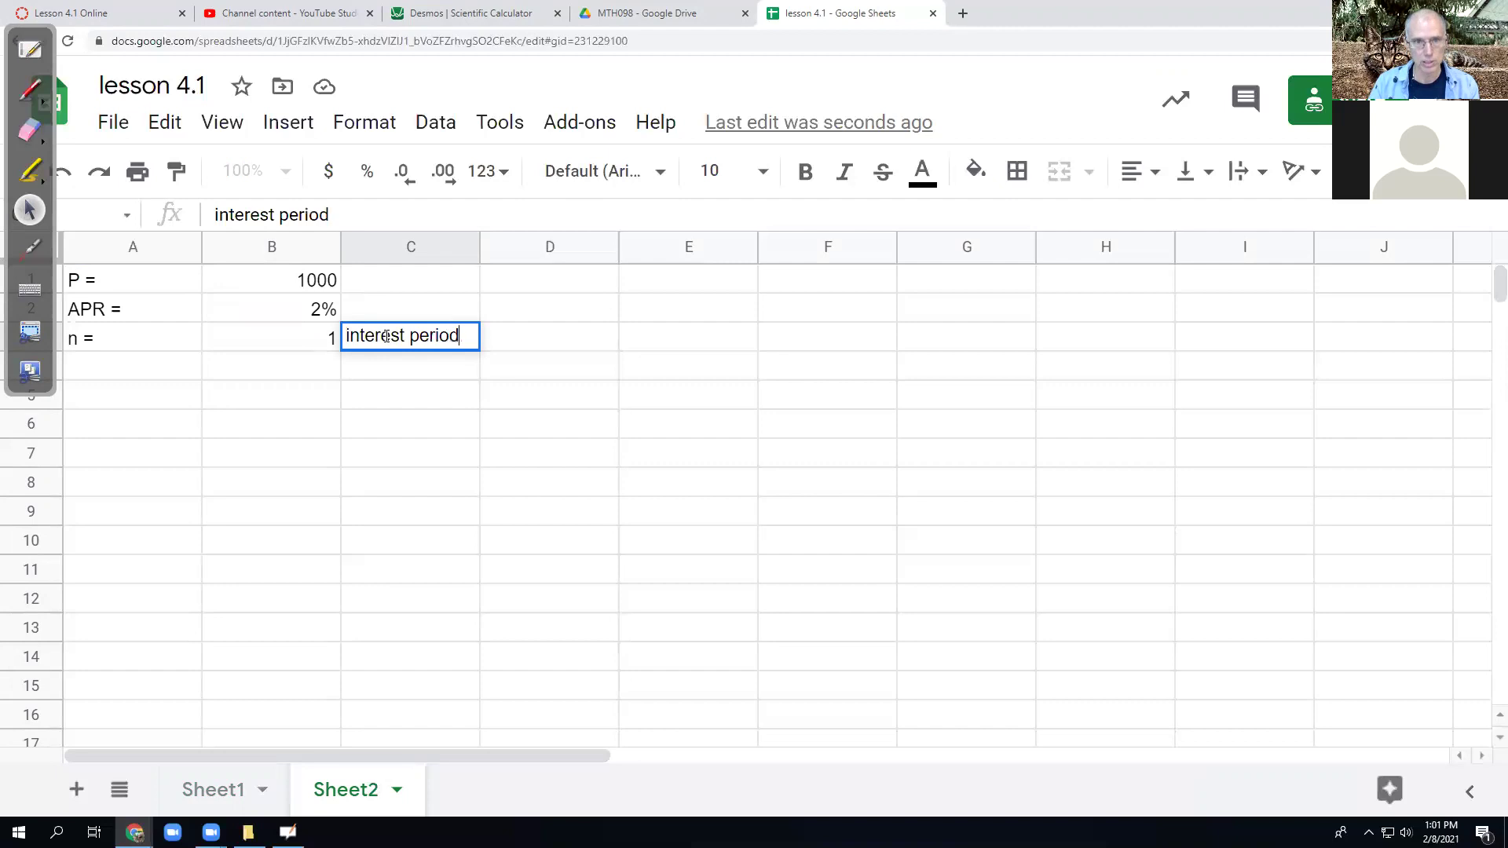
{"action": "type", "text": "s in a year"}
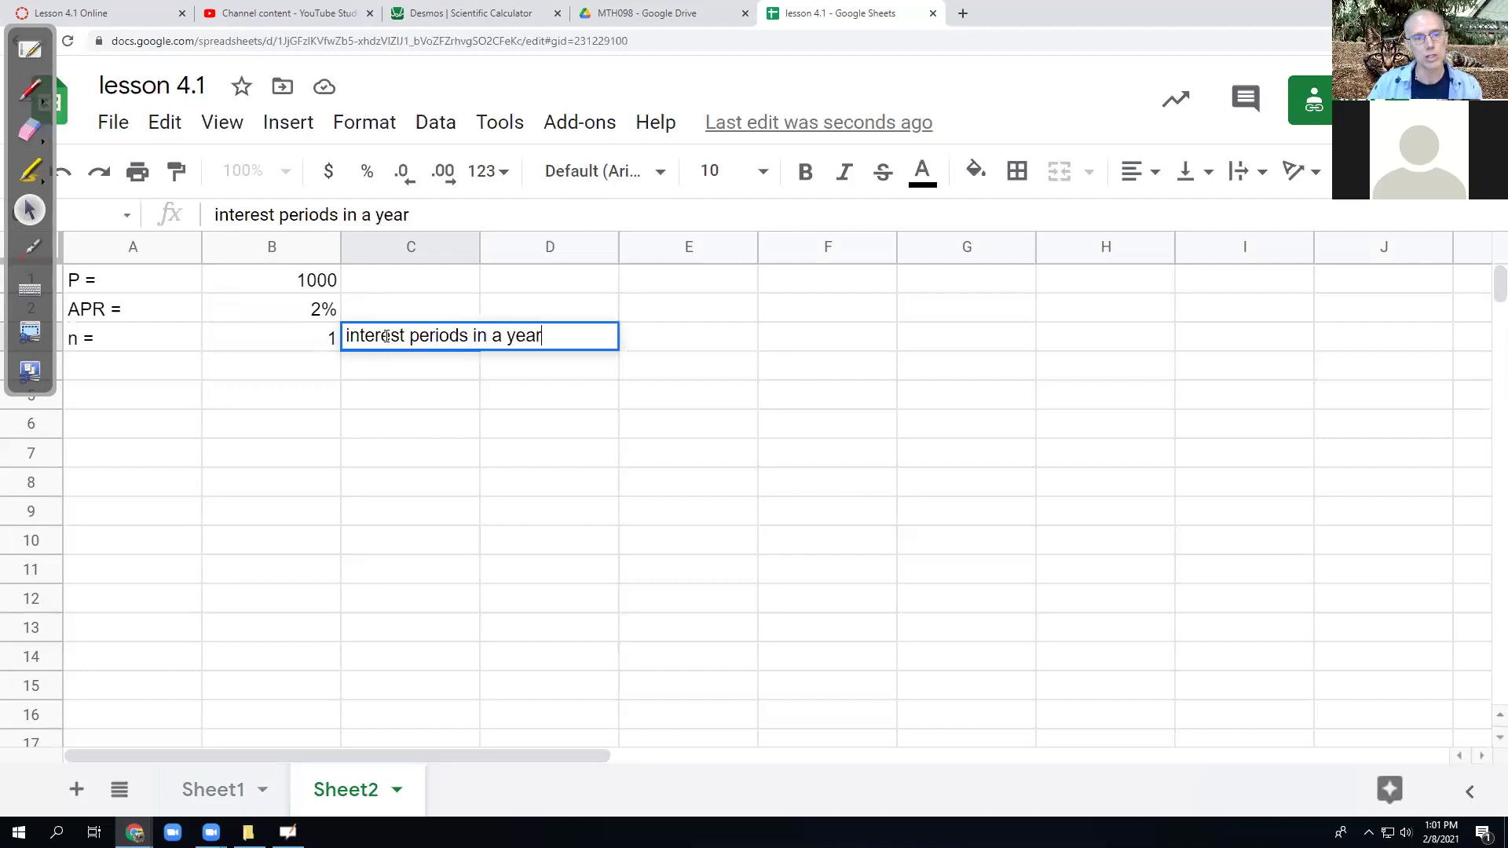
{"action": "key", "text": "Left"}
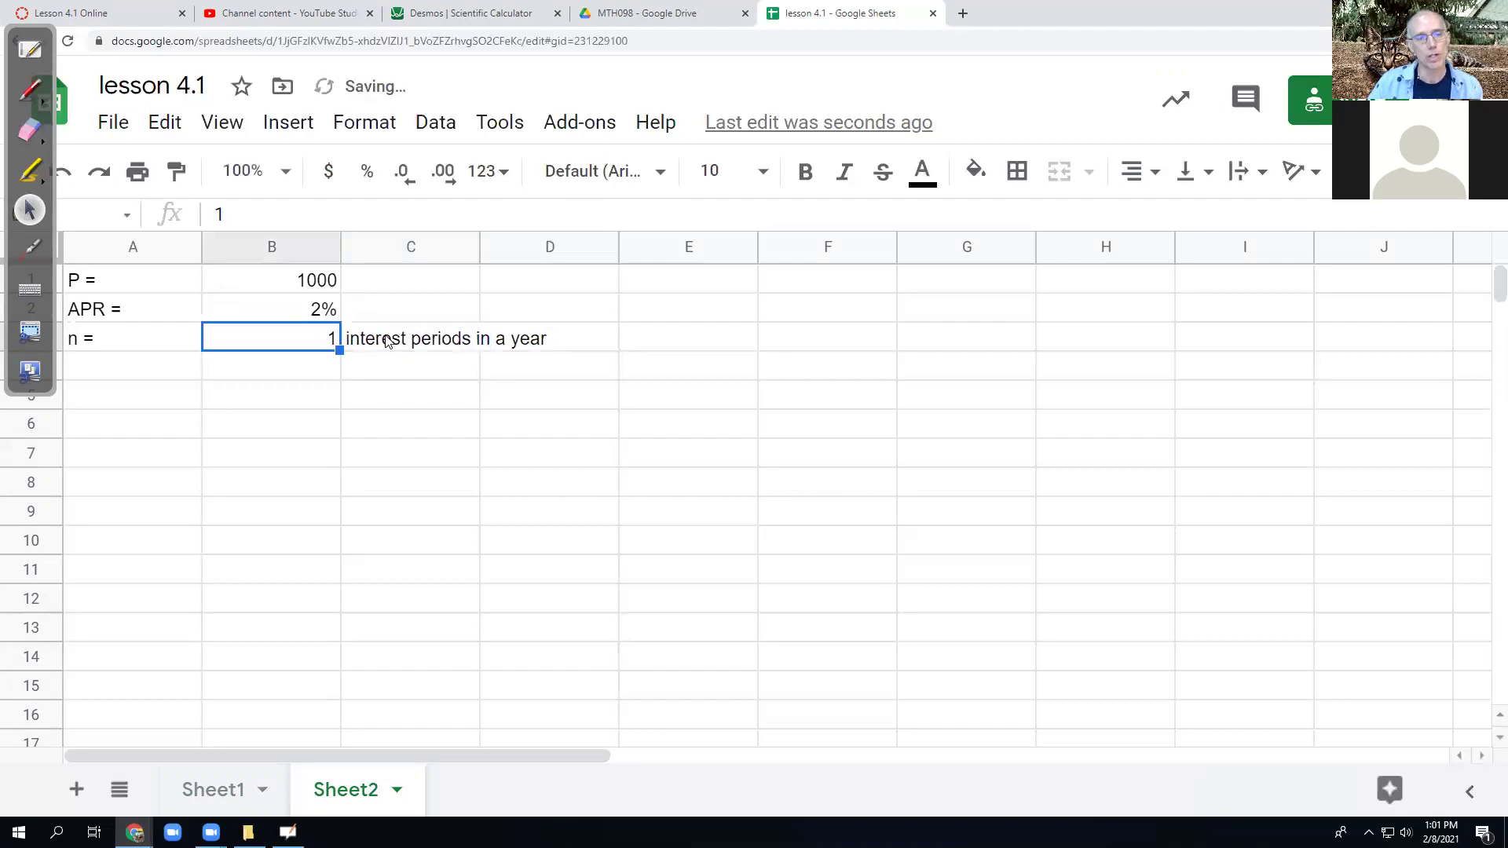
{"action": "left_click", "coordinate": [386, 341]}
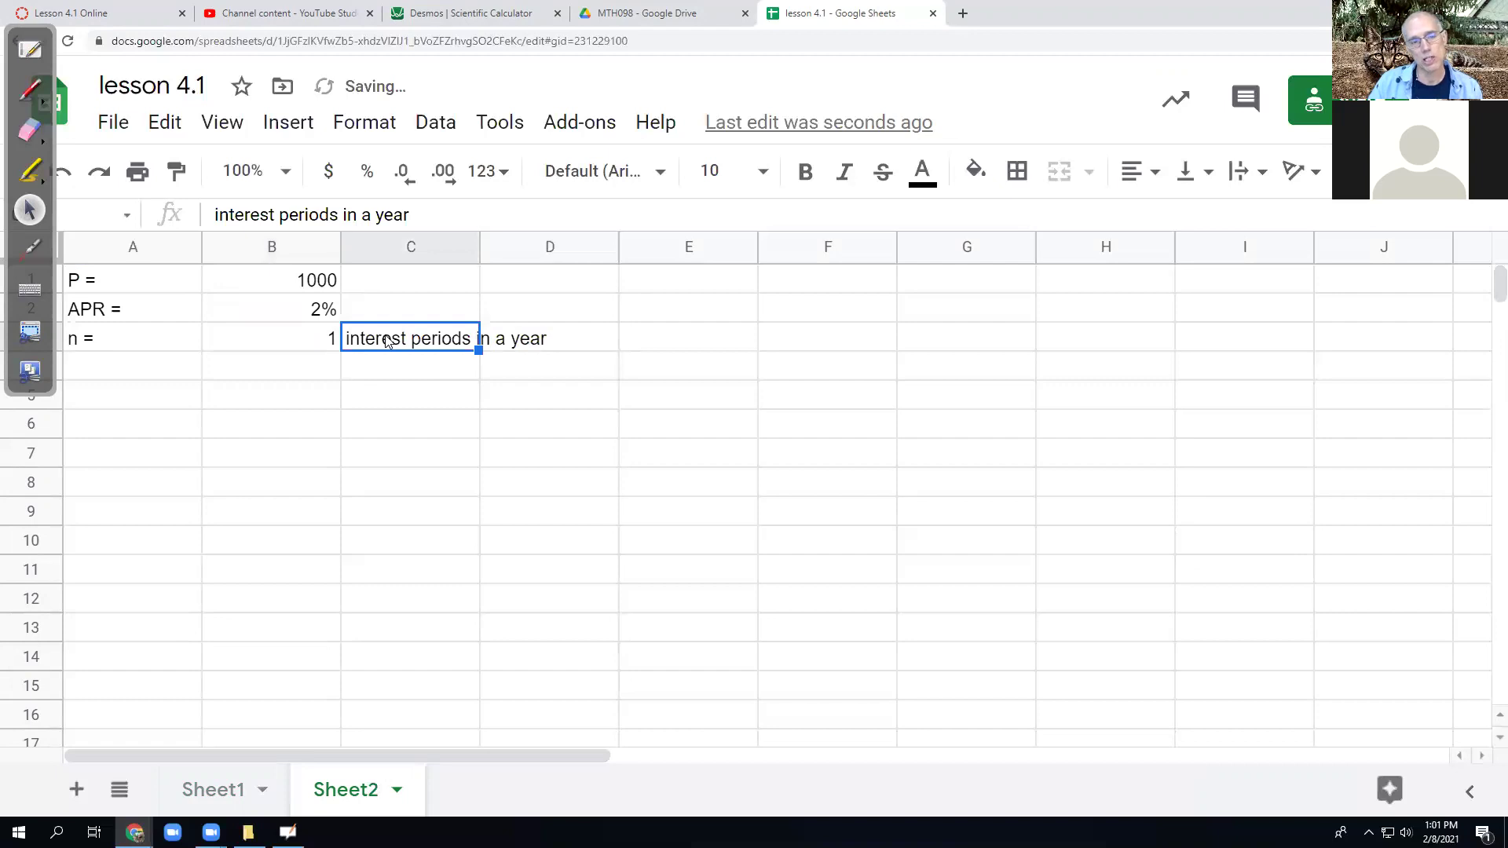
{"action": "key", "text": "Left"}
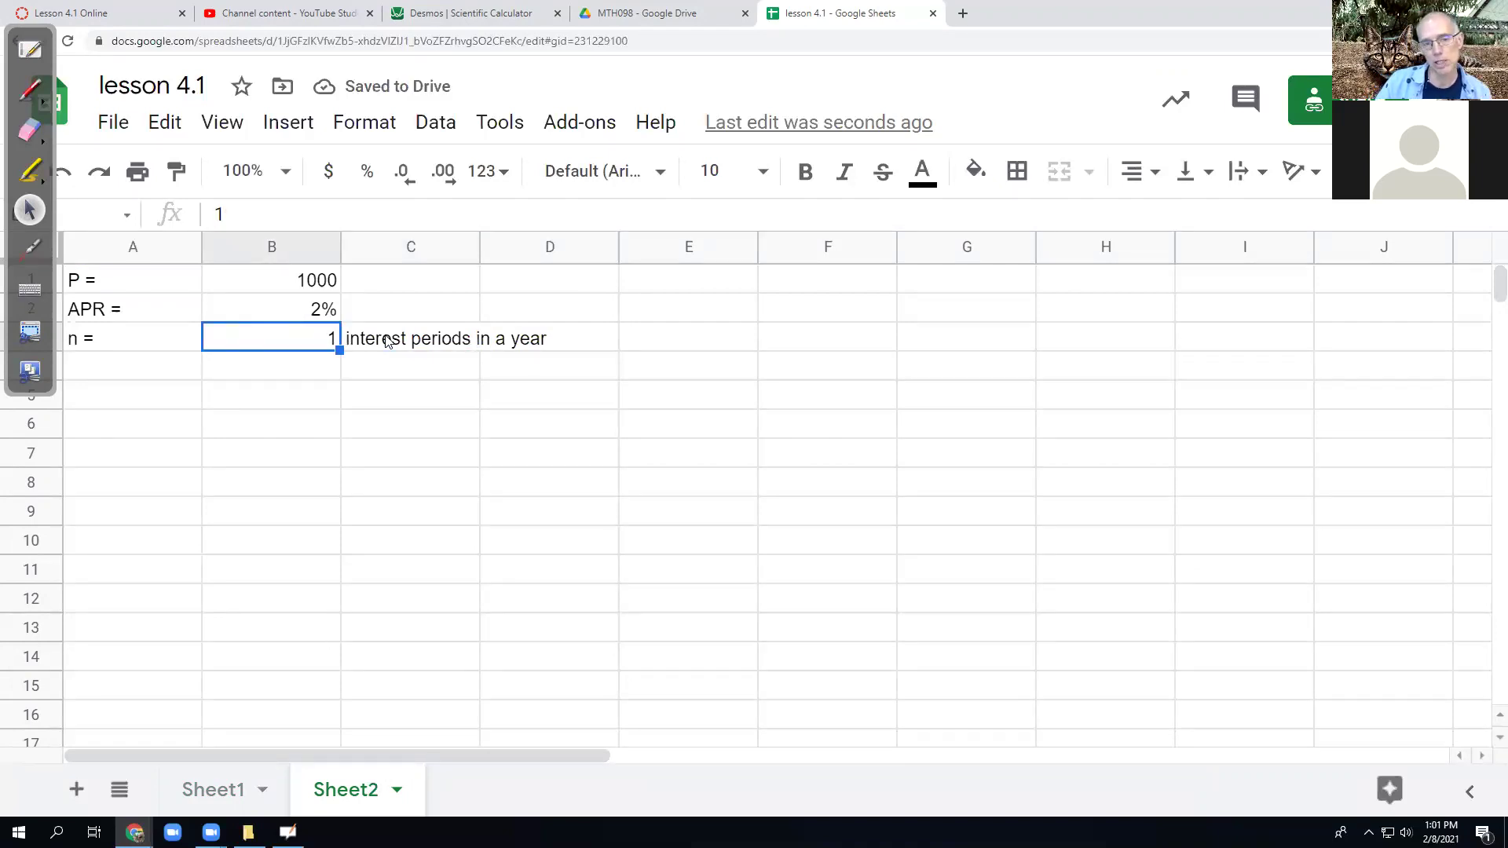
{"action": "left_click", "coordinate": [386, 341]}
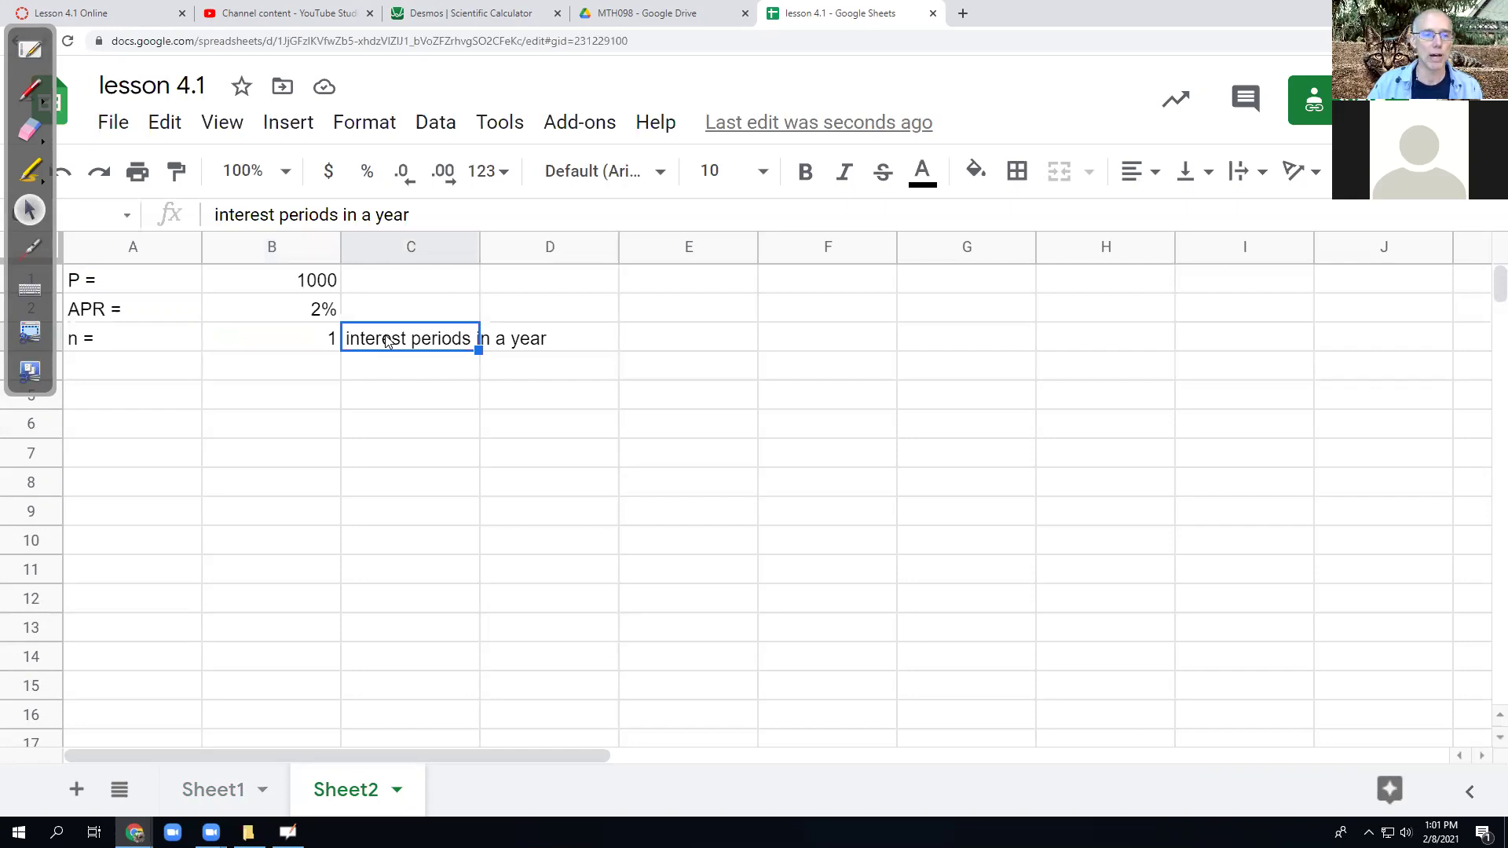
{"action": "key", "text": "Left"}
{"action": "key", "text": "Up"}
{"action": "key", "text": "Up"}
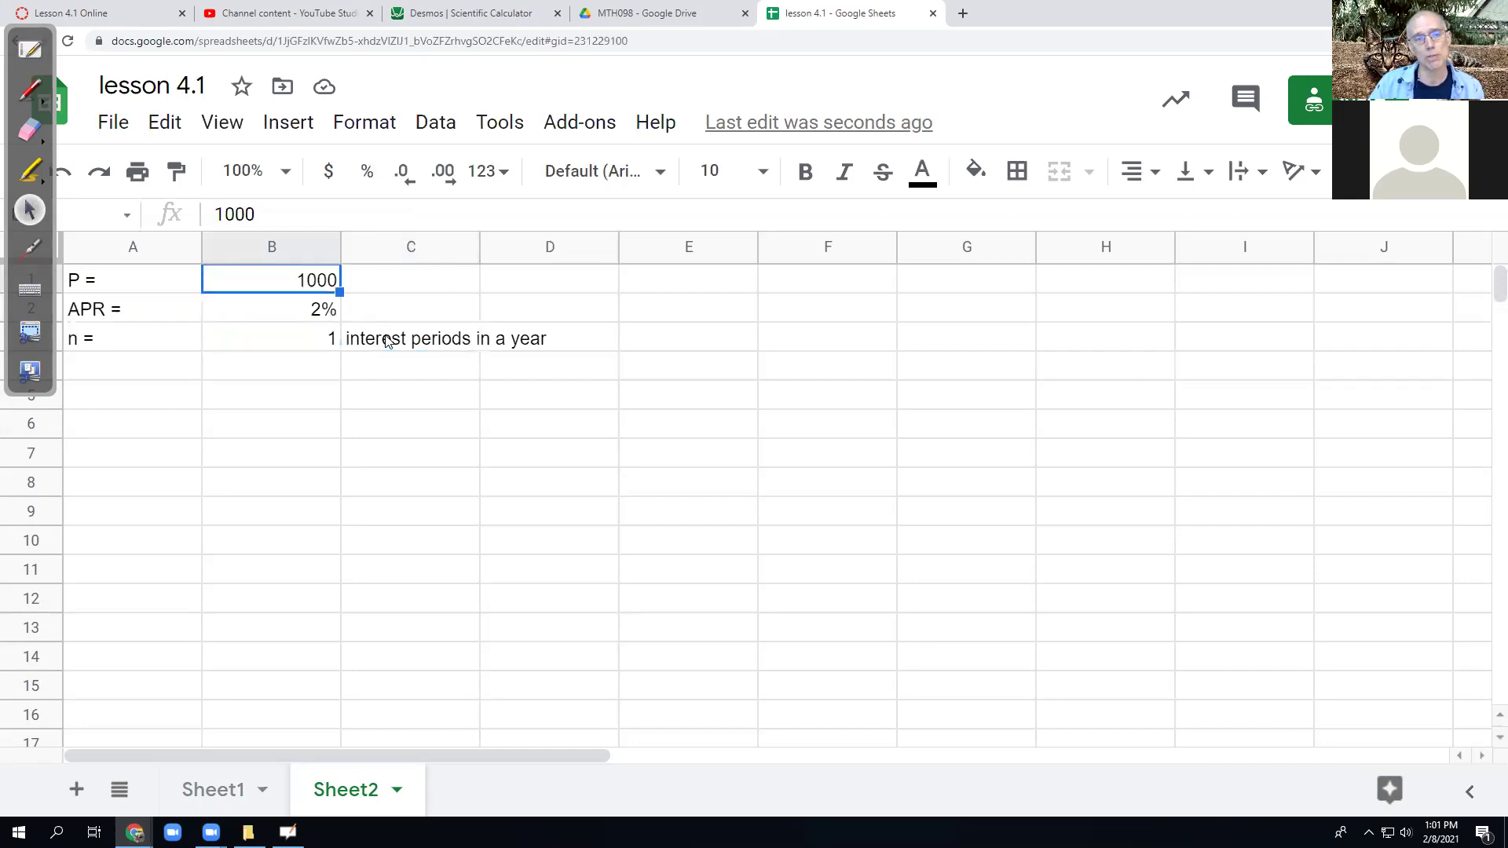
{"action": "key", "text": "Down"}
{"action": "key", "text": "Down"}
{"action": "key", "text": "Right"}
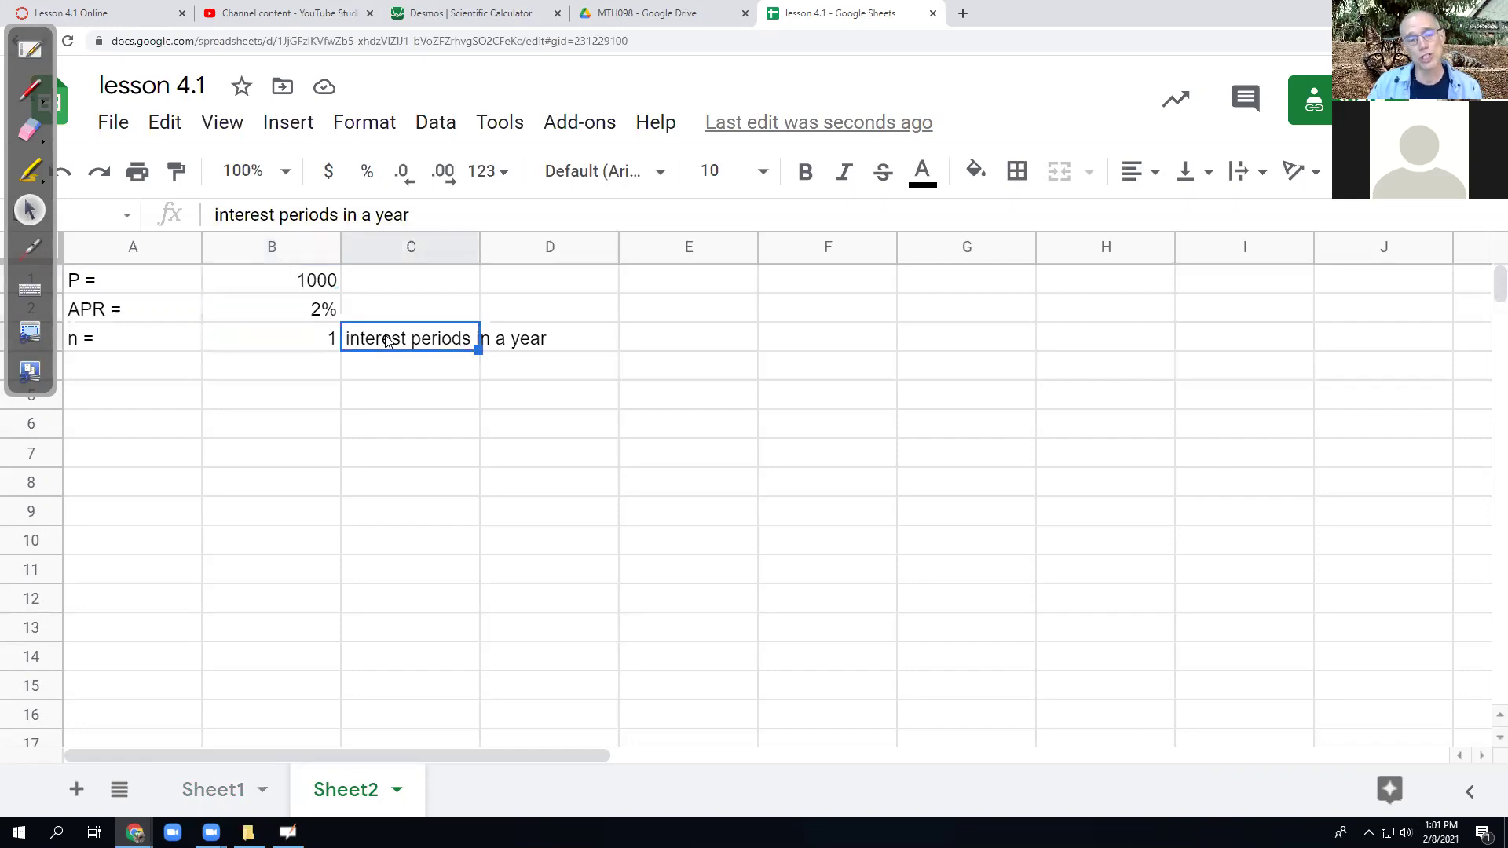
{"action": "key", "text": "Left"}
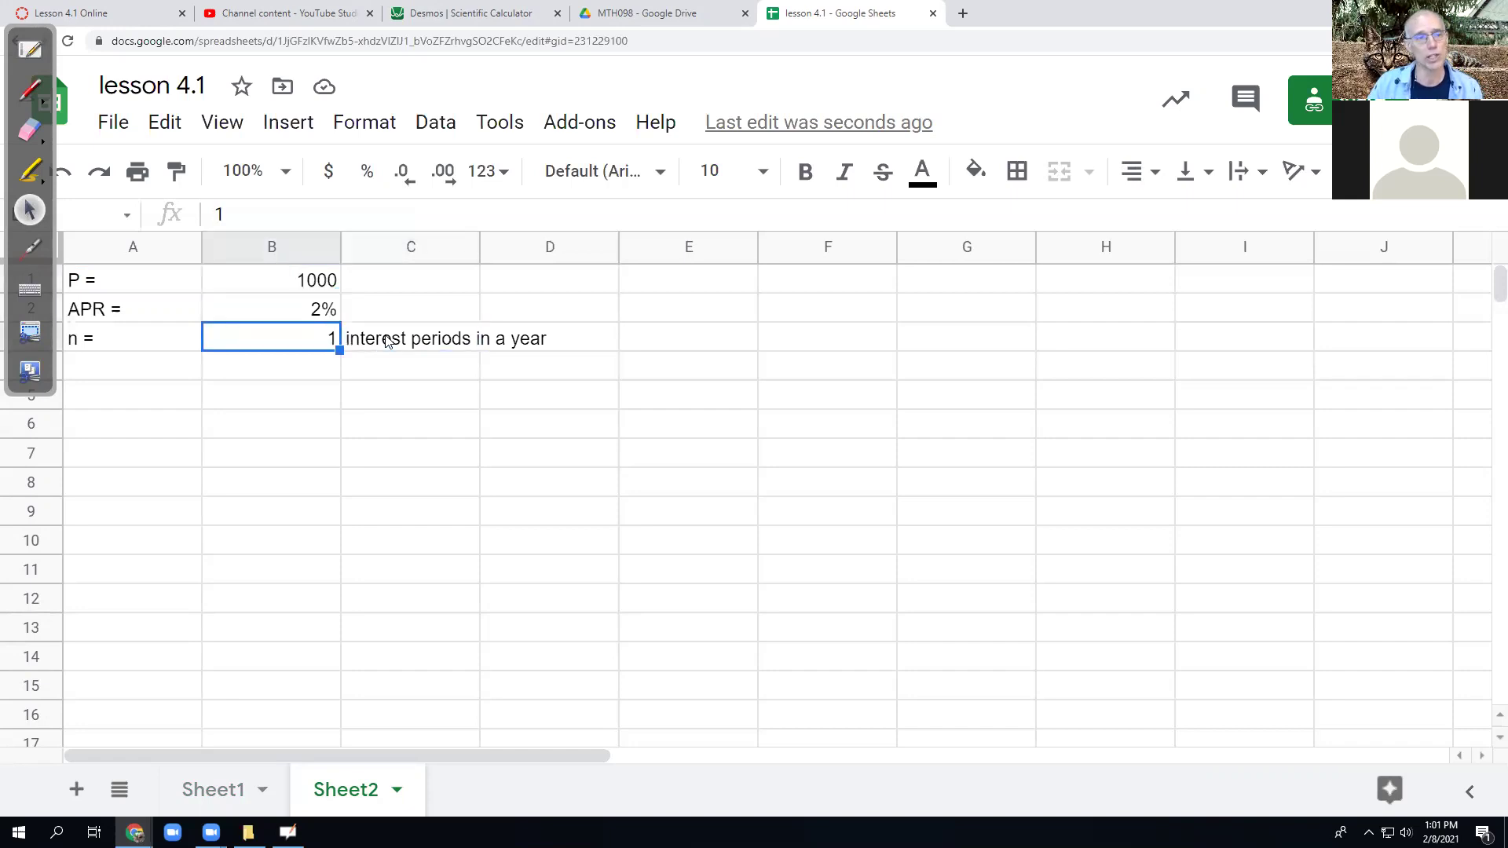
- Add the notes "starting amount" in C1 and "Annual Percentage Rate" in C2 beside the principal and APR values
{"action": "key", "text": "Up"}
{"action": "key", "text": "Up"}
{"action": "key", "text": "Right"}
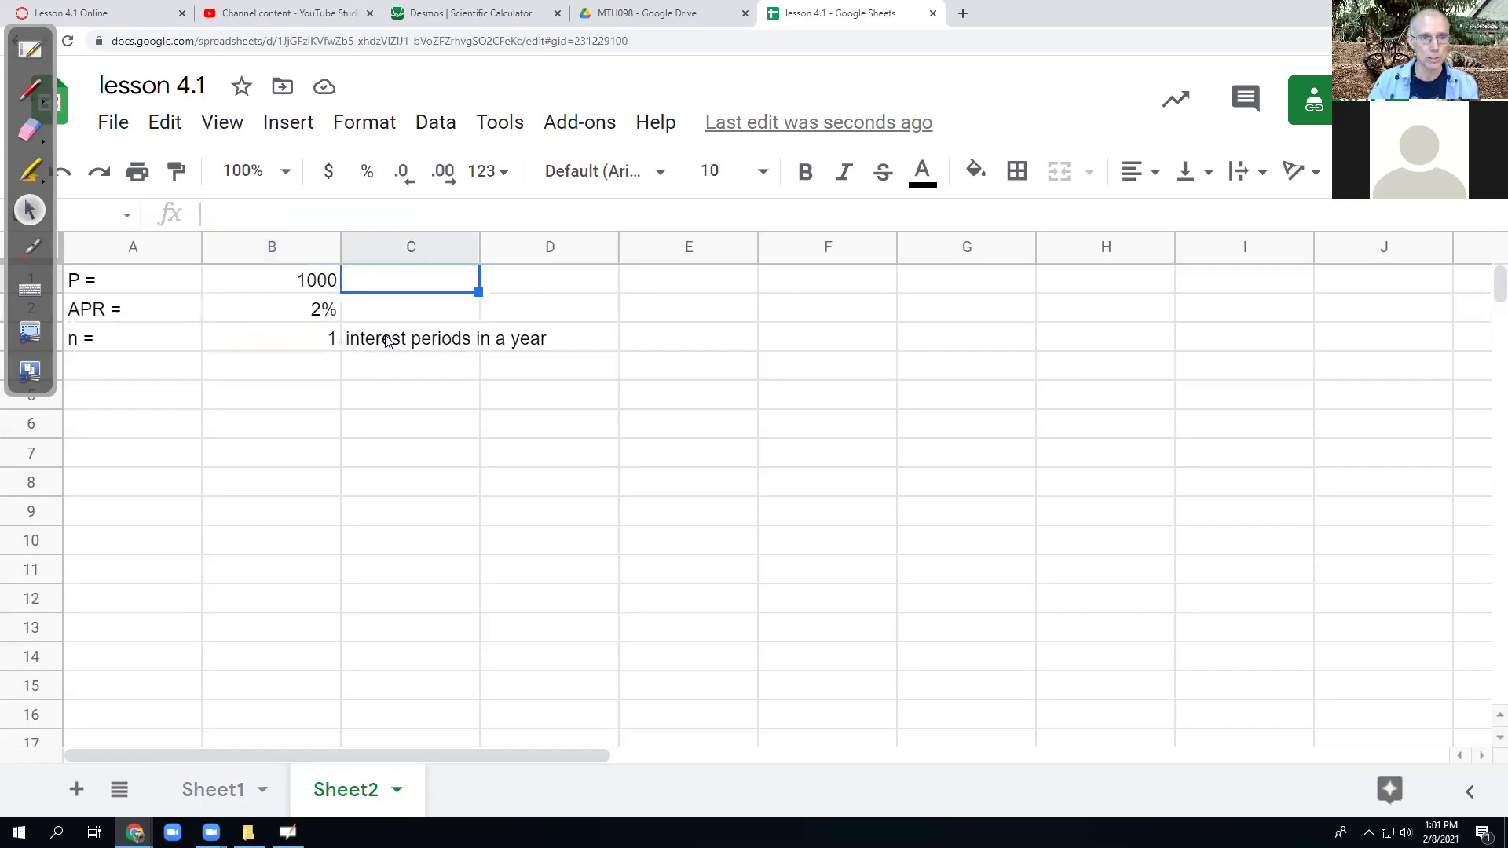
{"action": "type", "text": "star"}
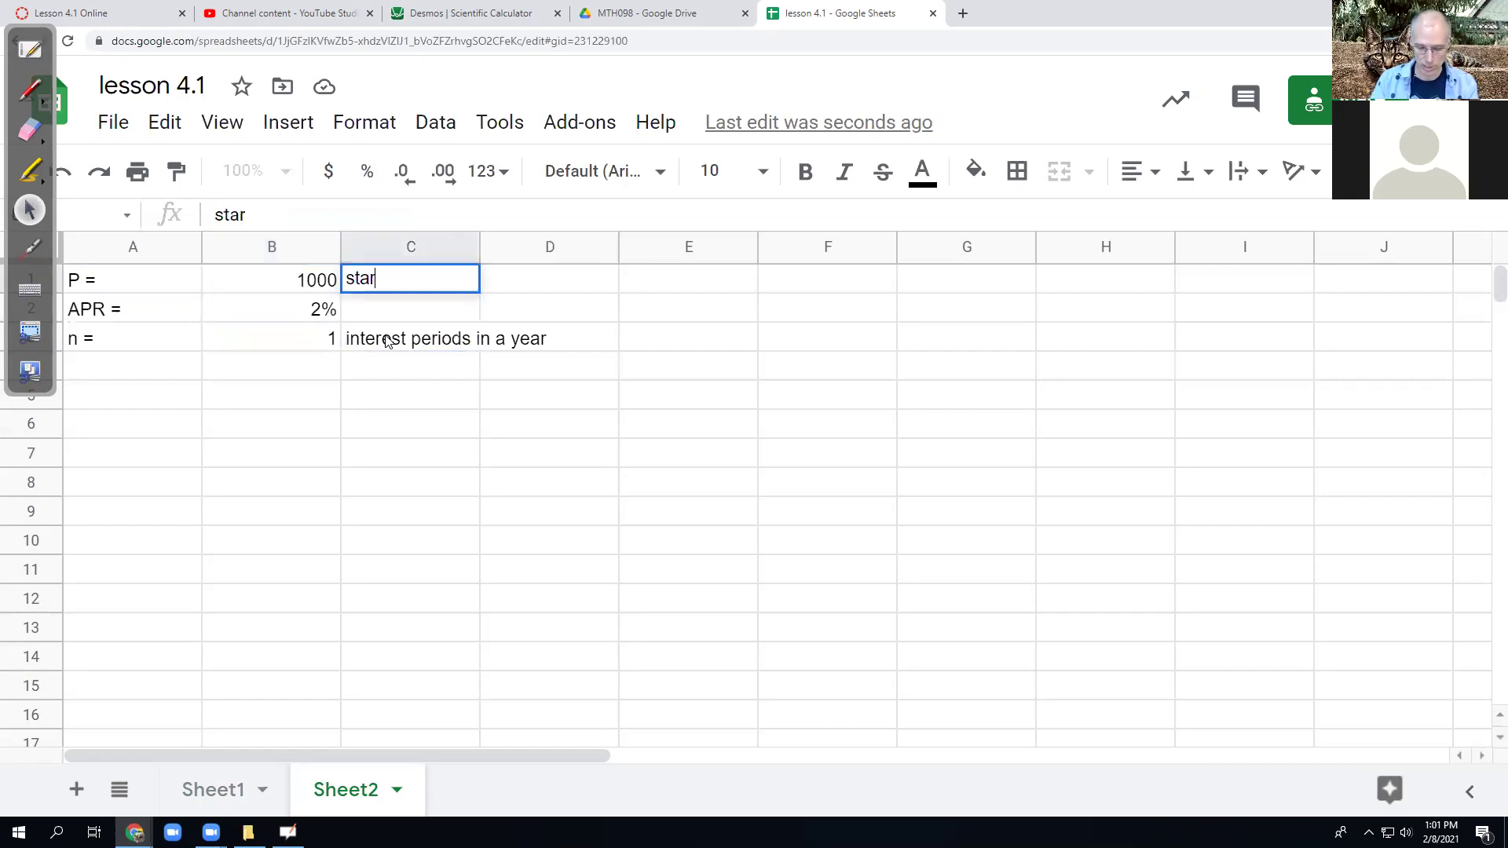
{"action": "type", "text": "ting amou"}
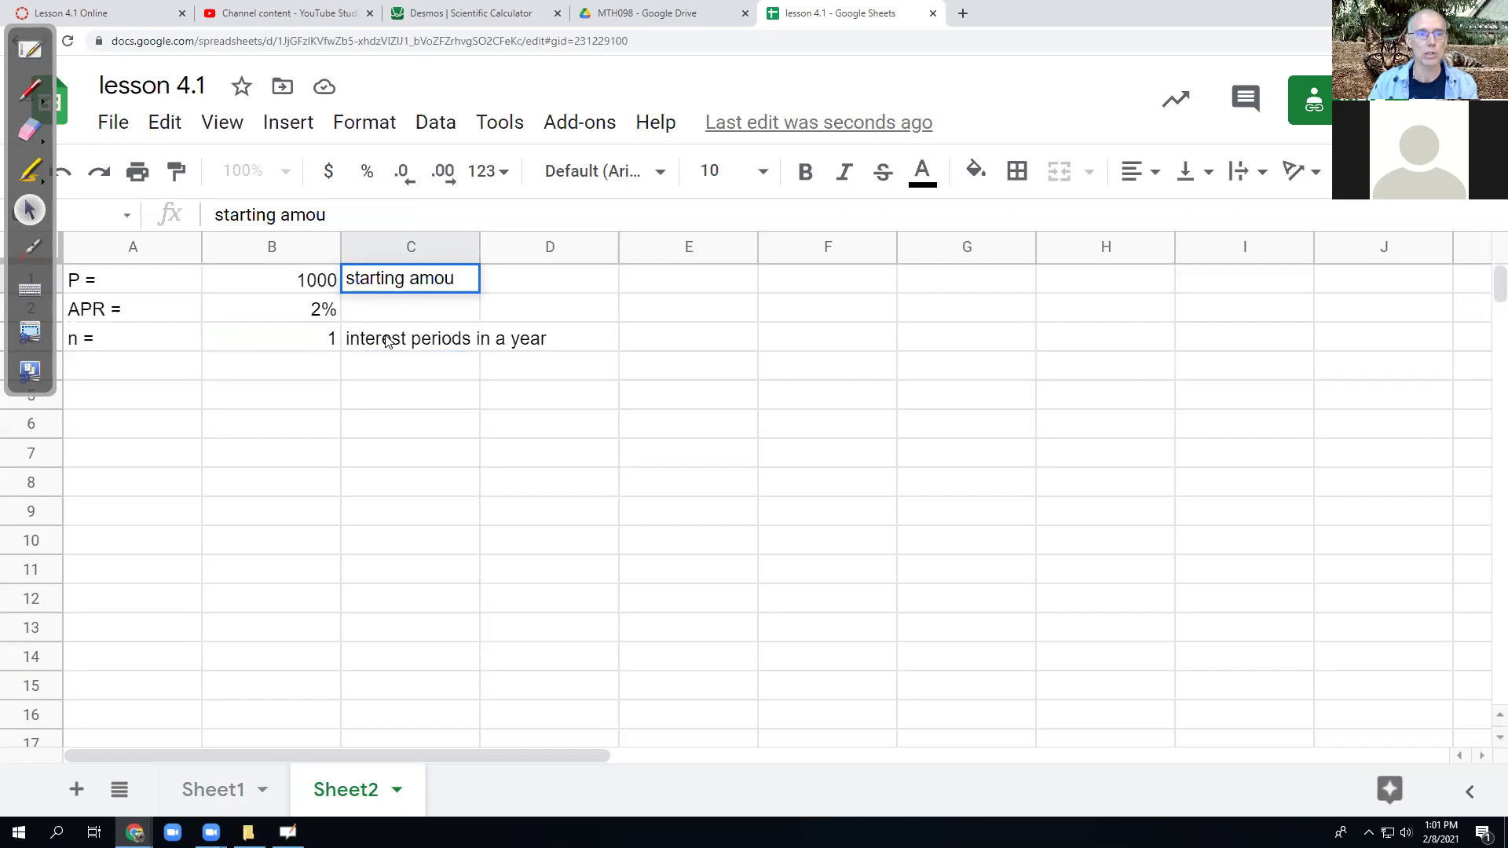
{"action": "type", "text": "nt"}
{"action": "key", "text": "Return"}
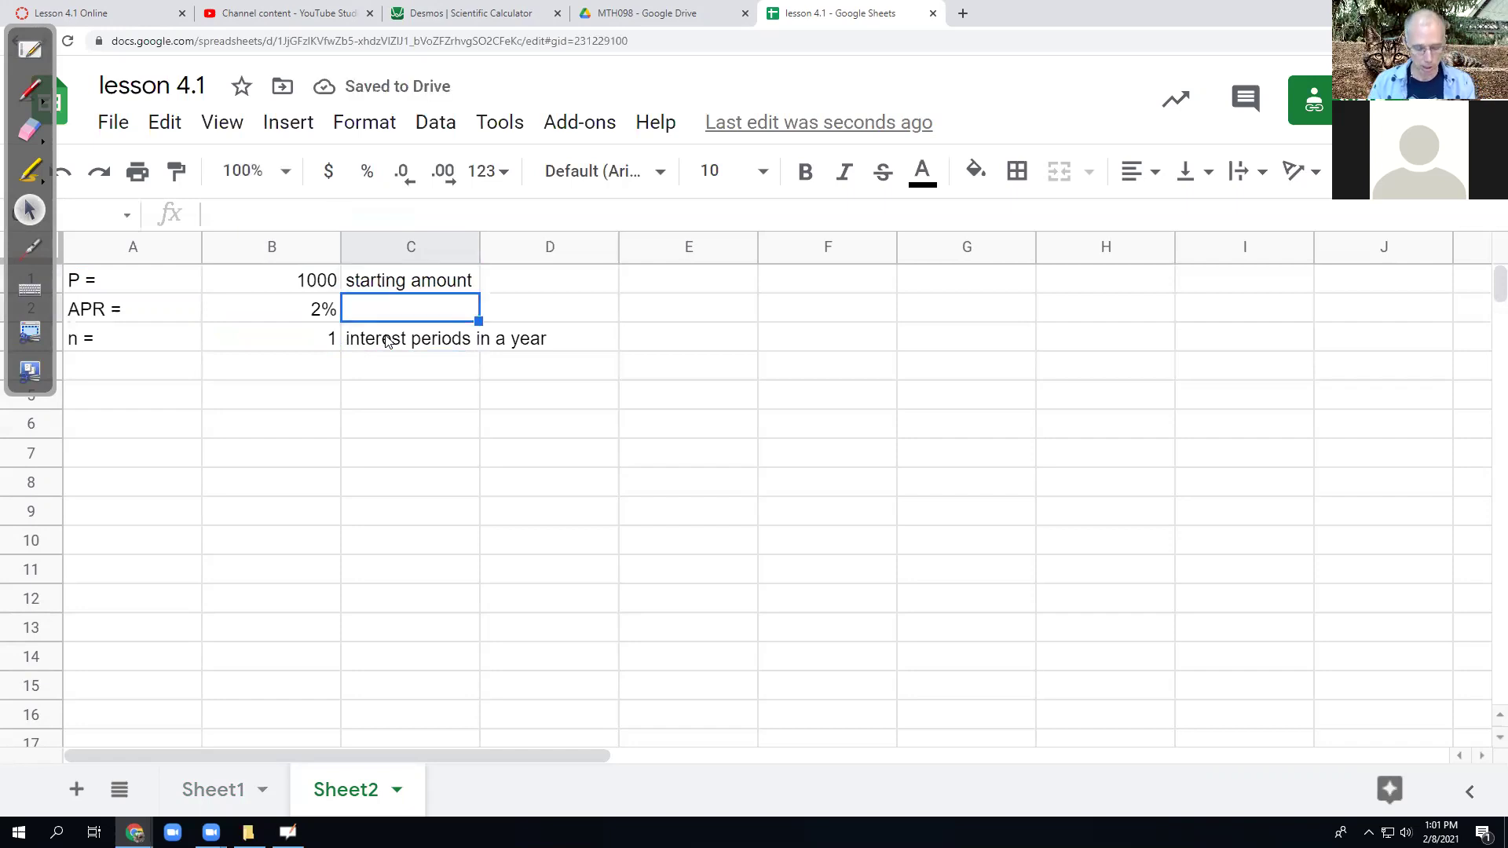
{"action": "type", "text": "Annual Percentage Rate"}
{"action": "key", "text": "Left"}
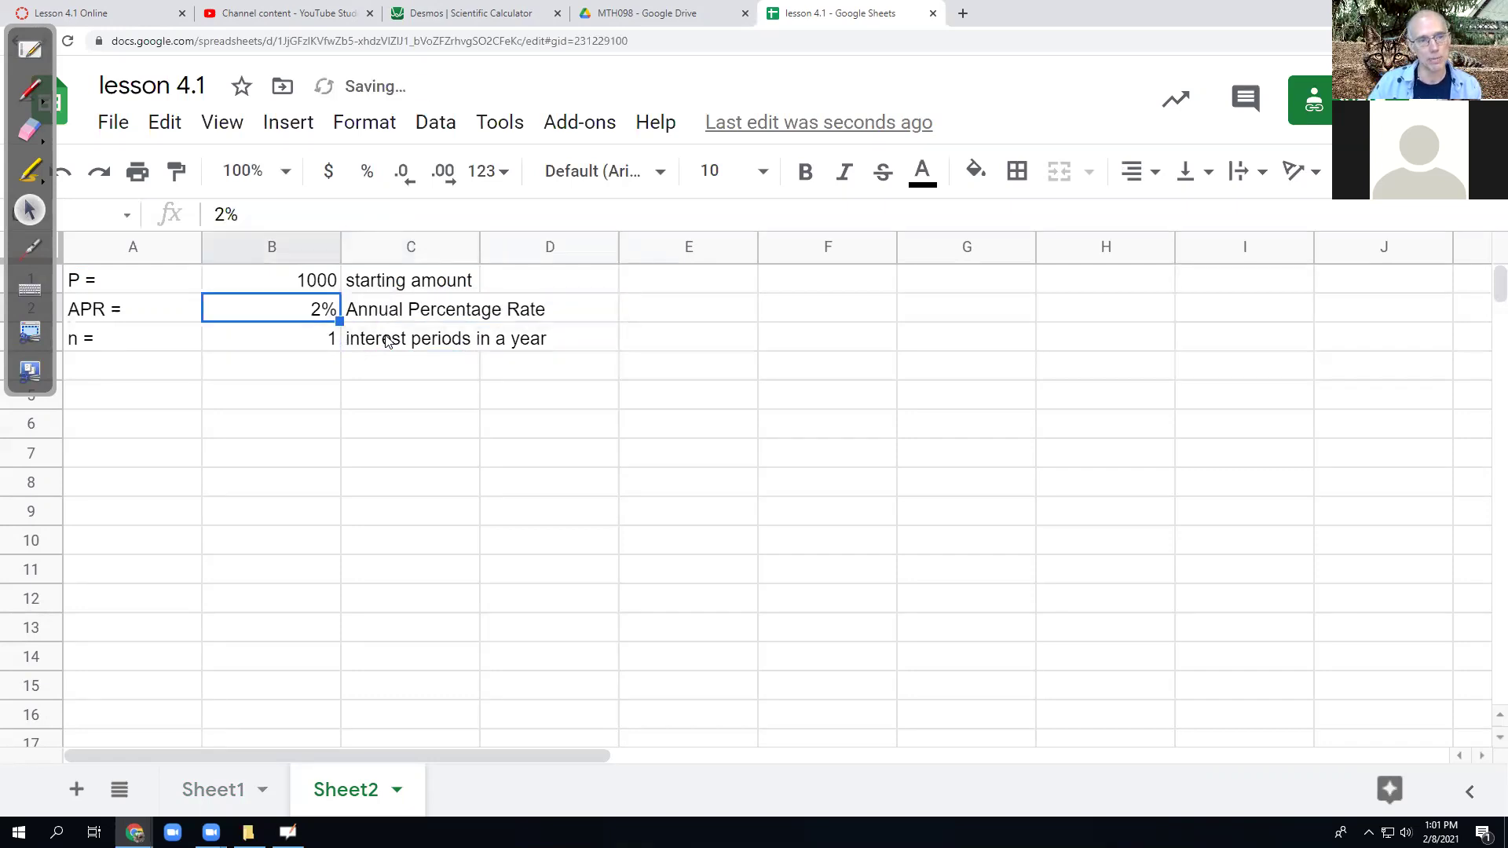
- Enter the table headings "time" in A5 and "Amount" in B5
{"action": "key", "text": "Left"}
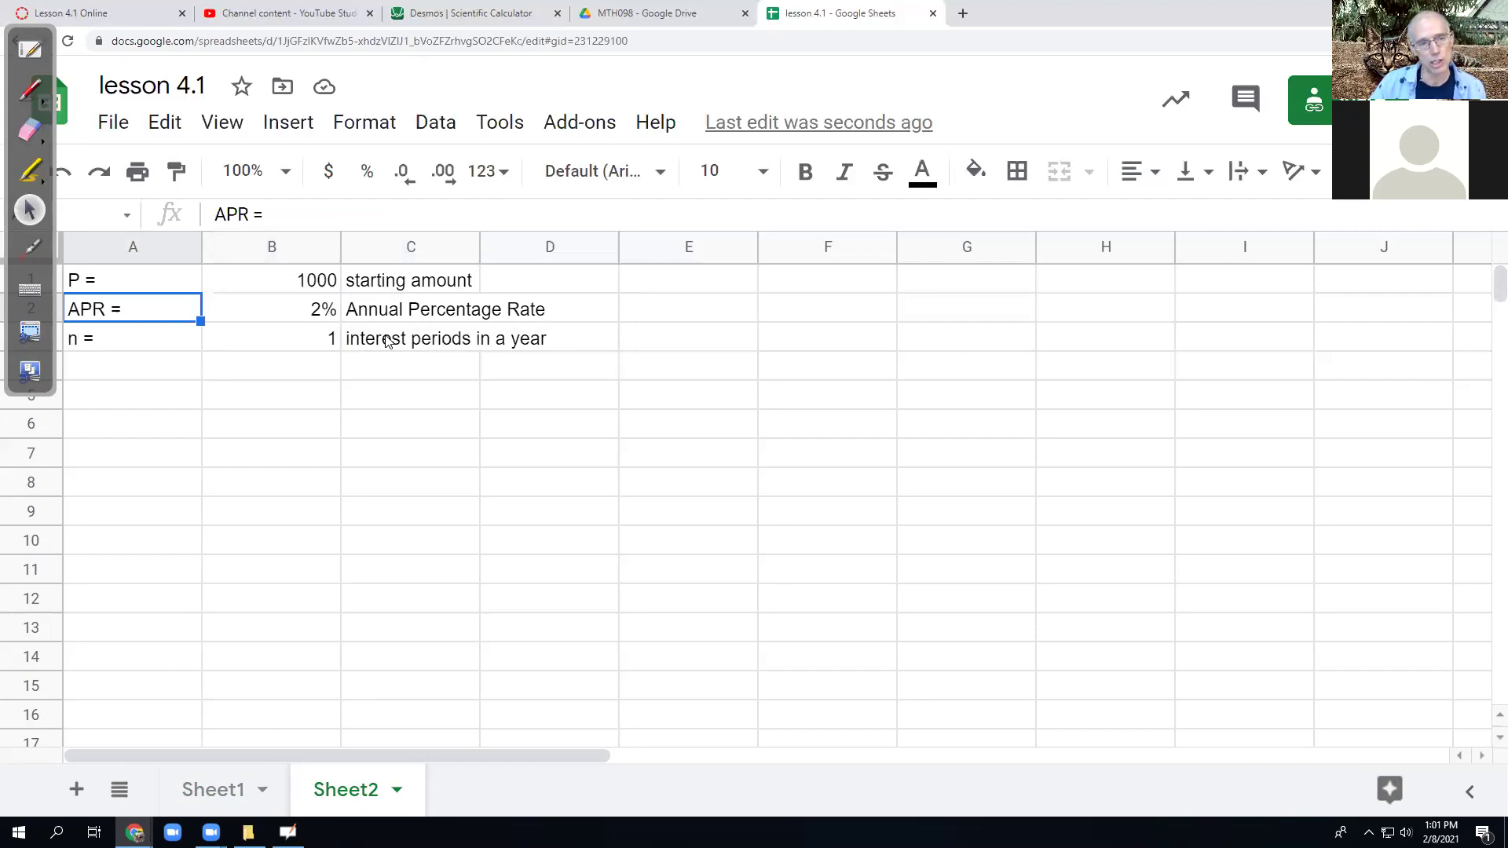
{"action": "key", "text": "Right"}
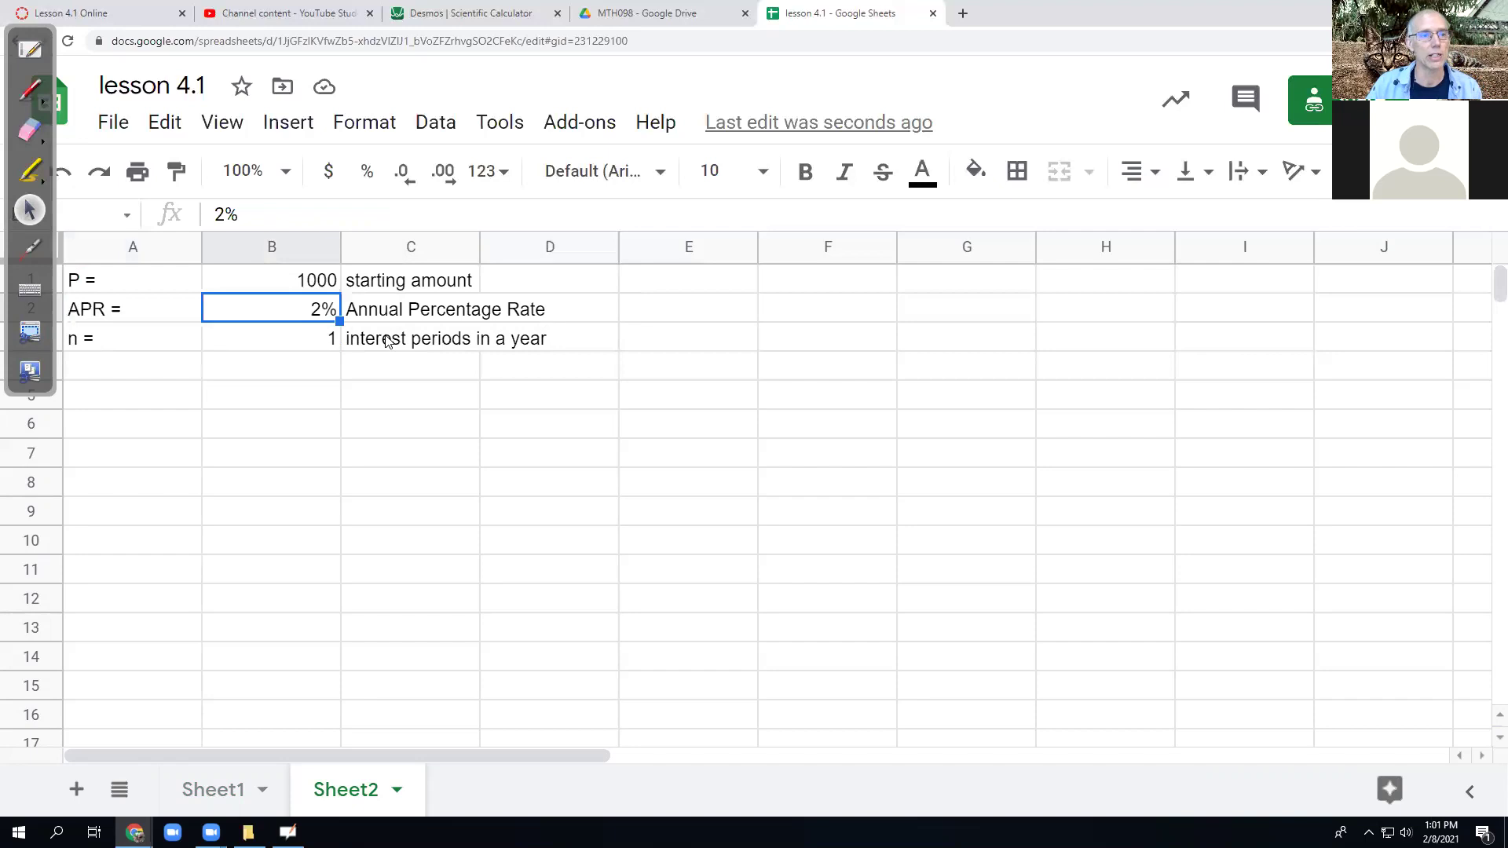
{"action": "key", "text": "Down"}
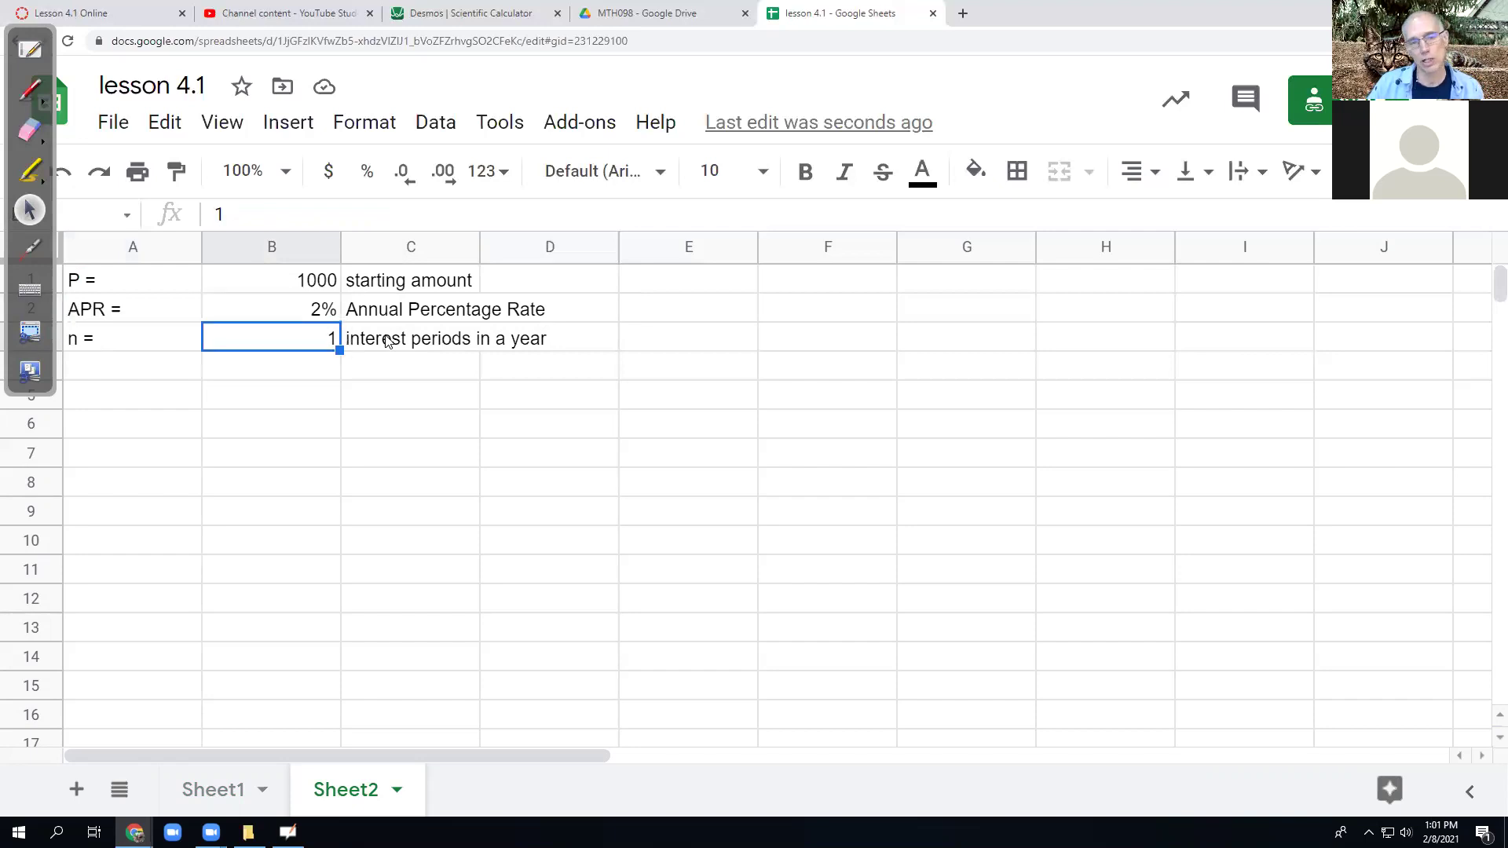
{"action": "key", "text": "Down"}
{"action": "key", "text": "Down"}
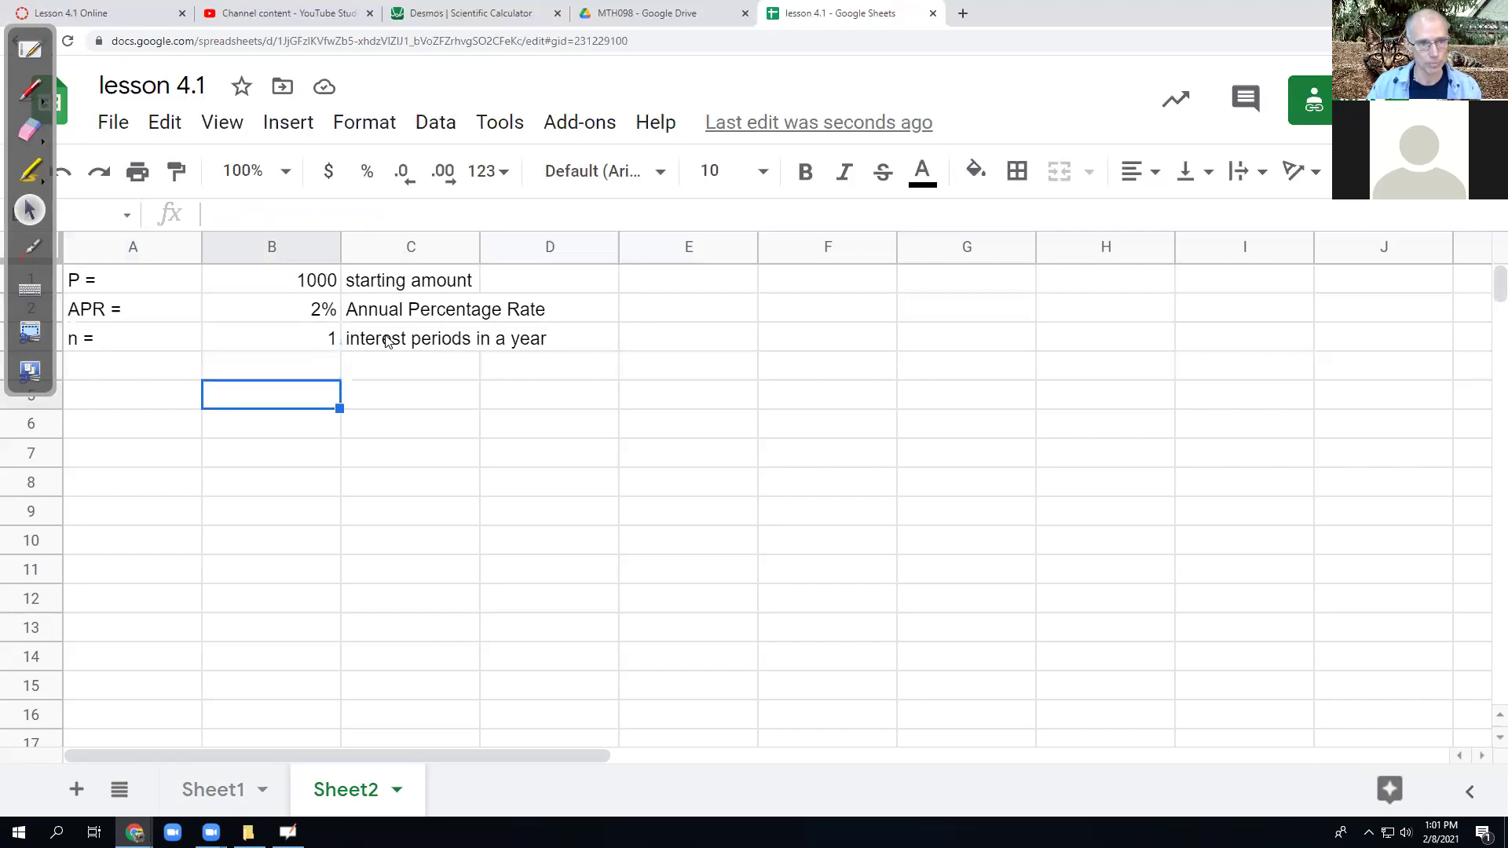
{"action": "key", "text": "Left"}
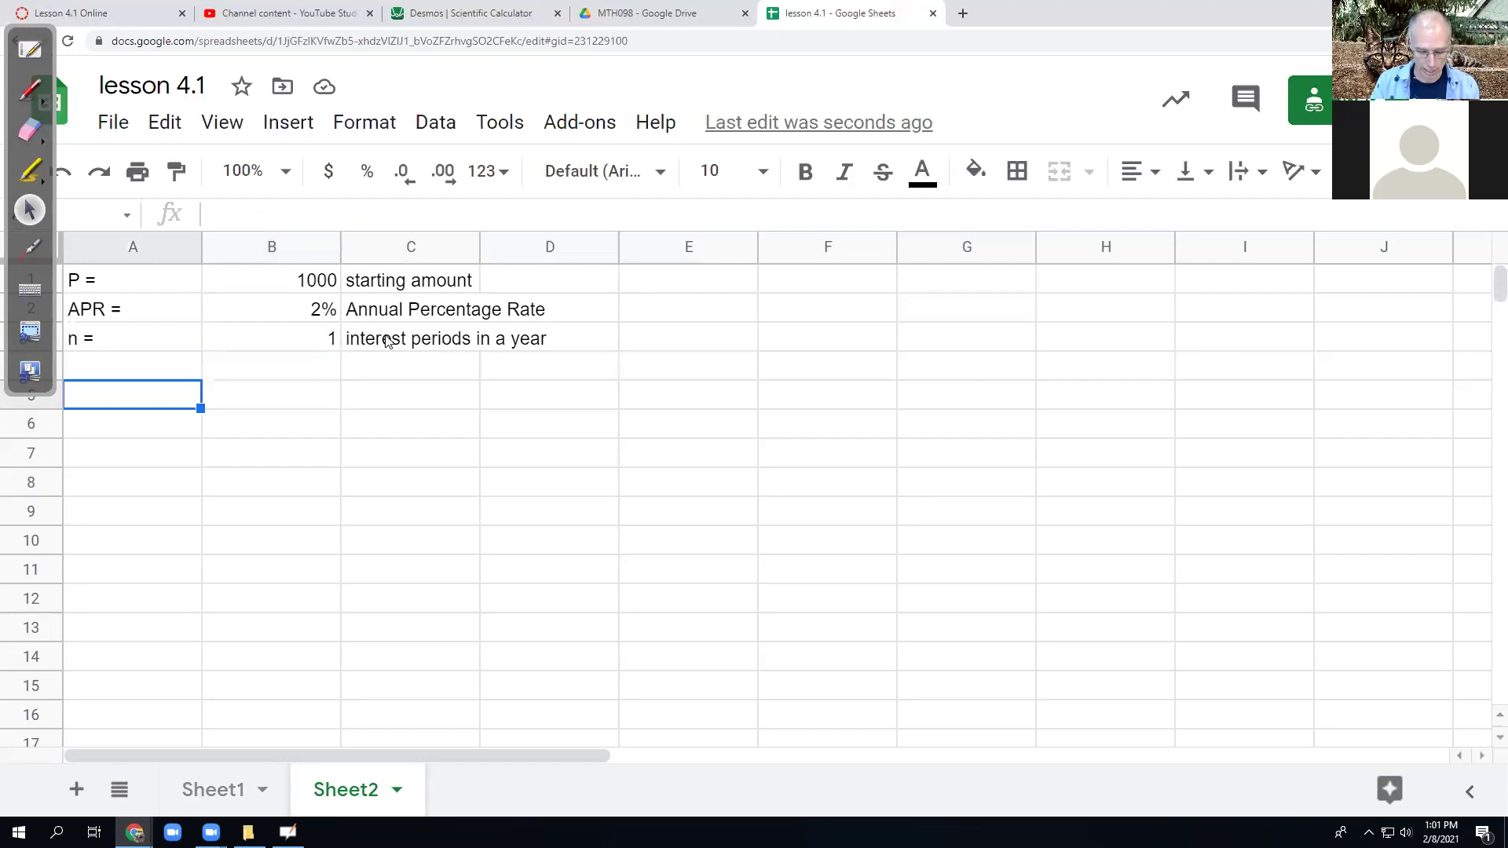
{"action": "type", "text": "time"}
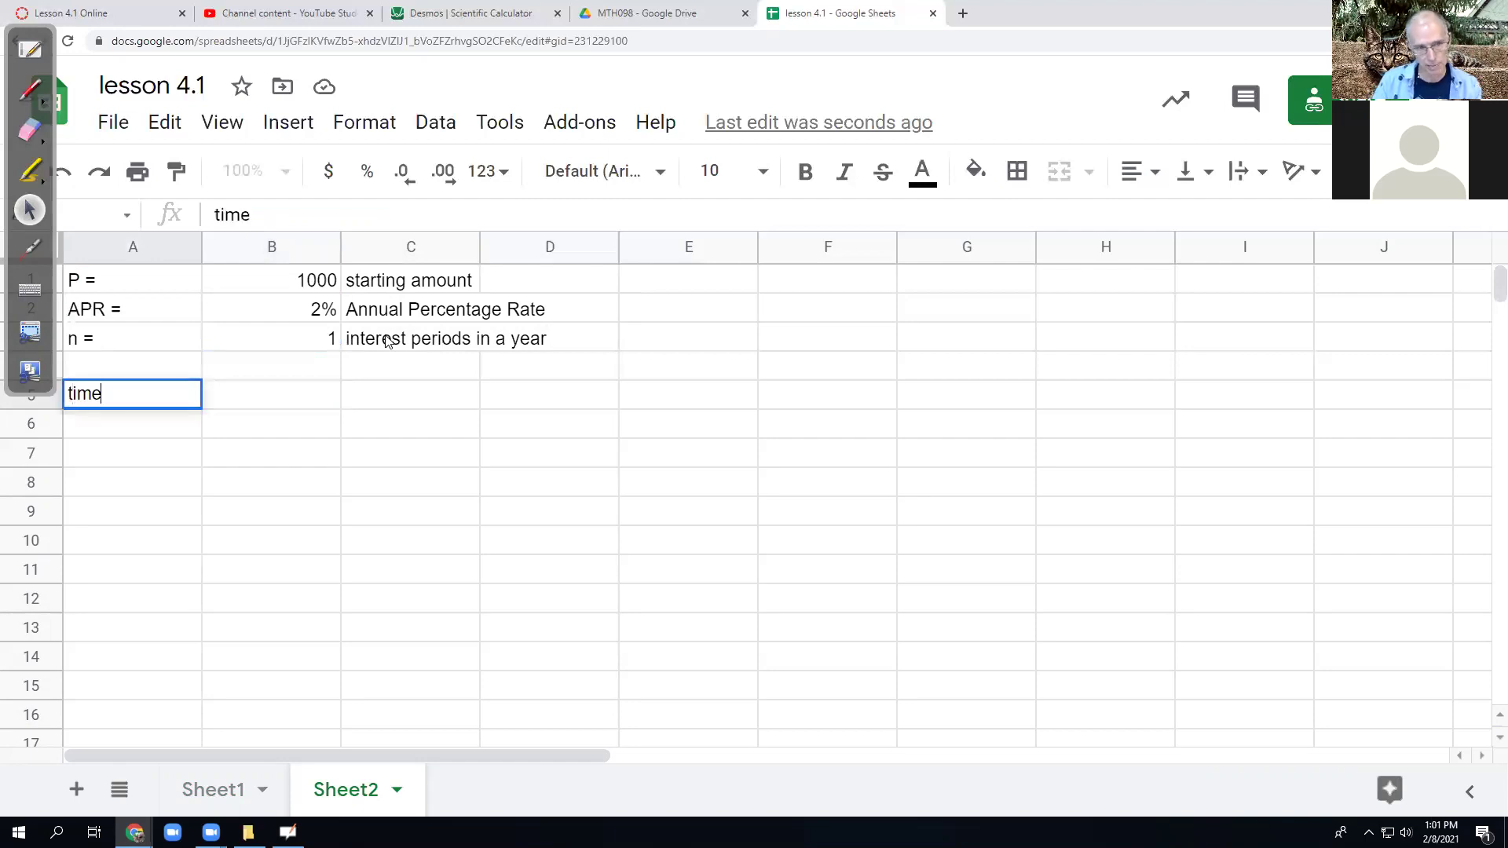
{"action": "key", "text": "Tab"}
{"action": "type", "text": "Amou"}
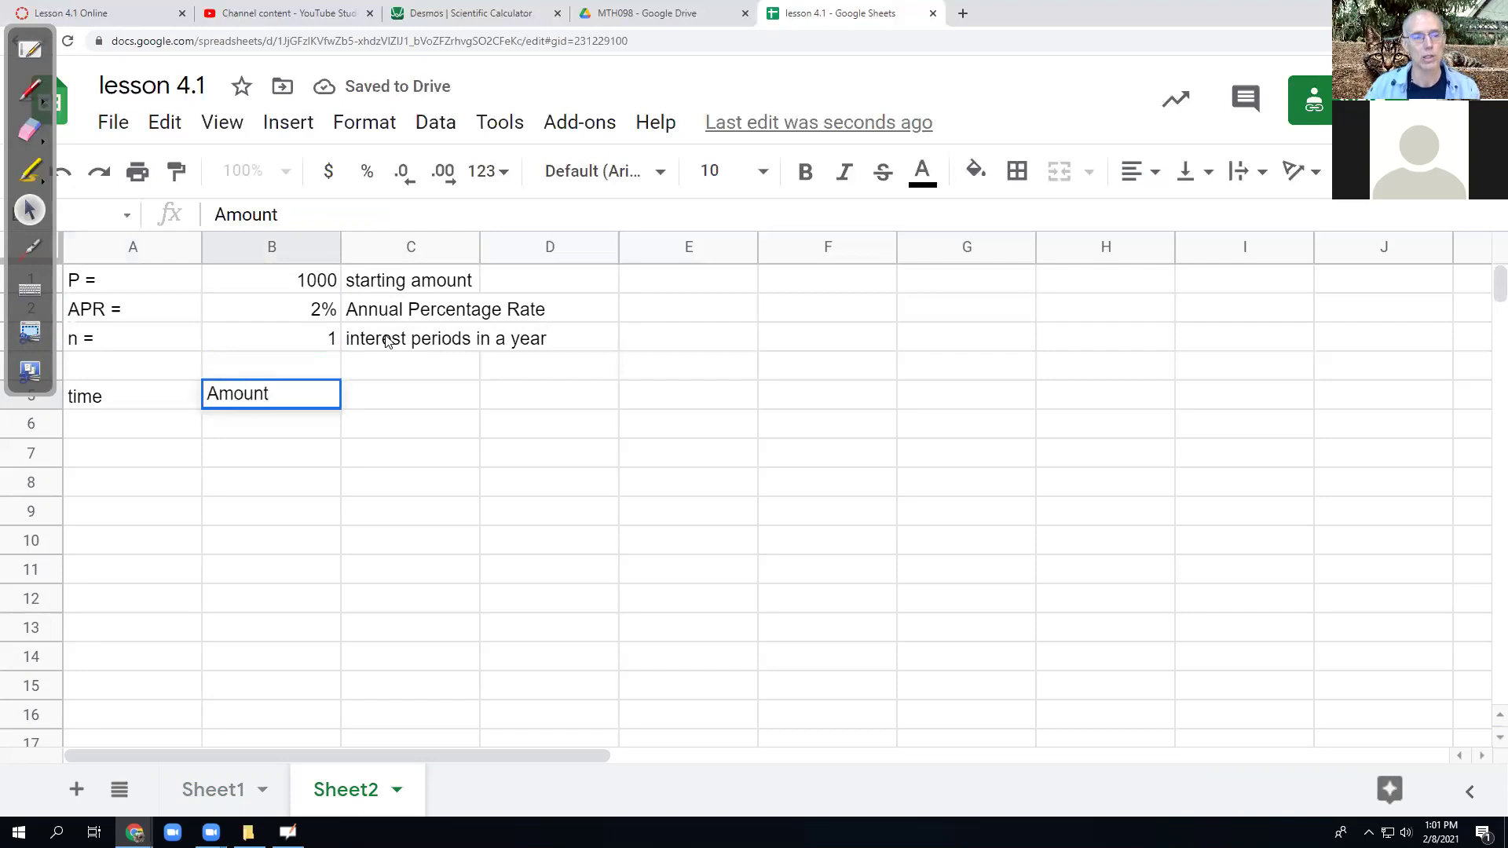
{"action": "key", "text": "Return"}
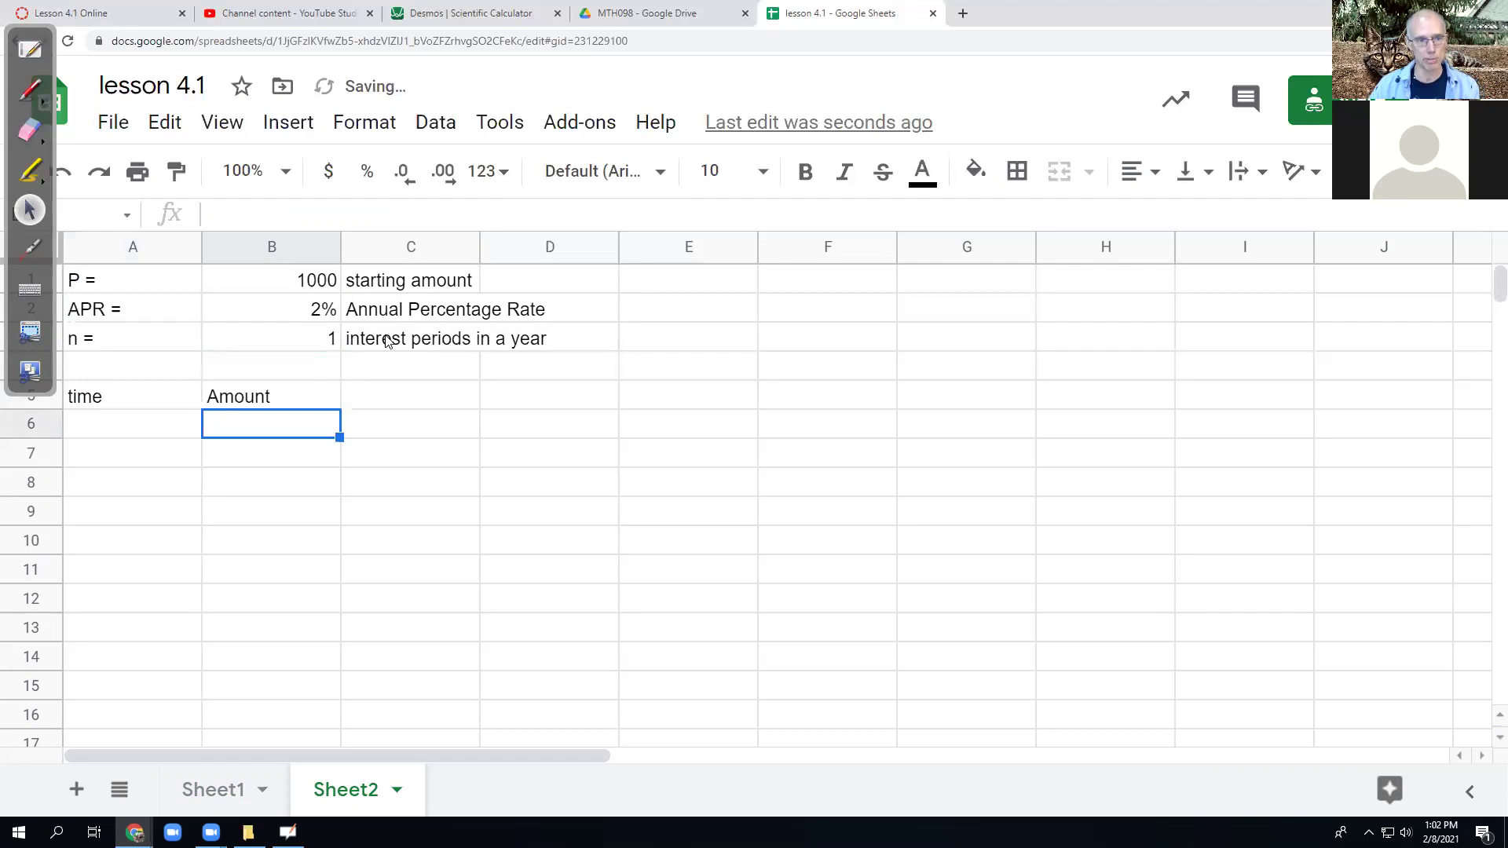
- Fill the time column with 0, 1 and 2 in A6 to A8
{"action": "key", "text": "Left"}
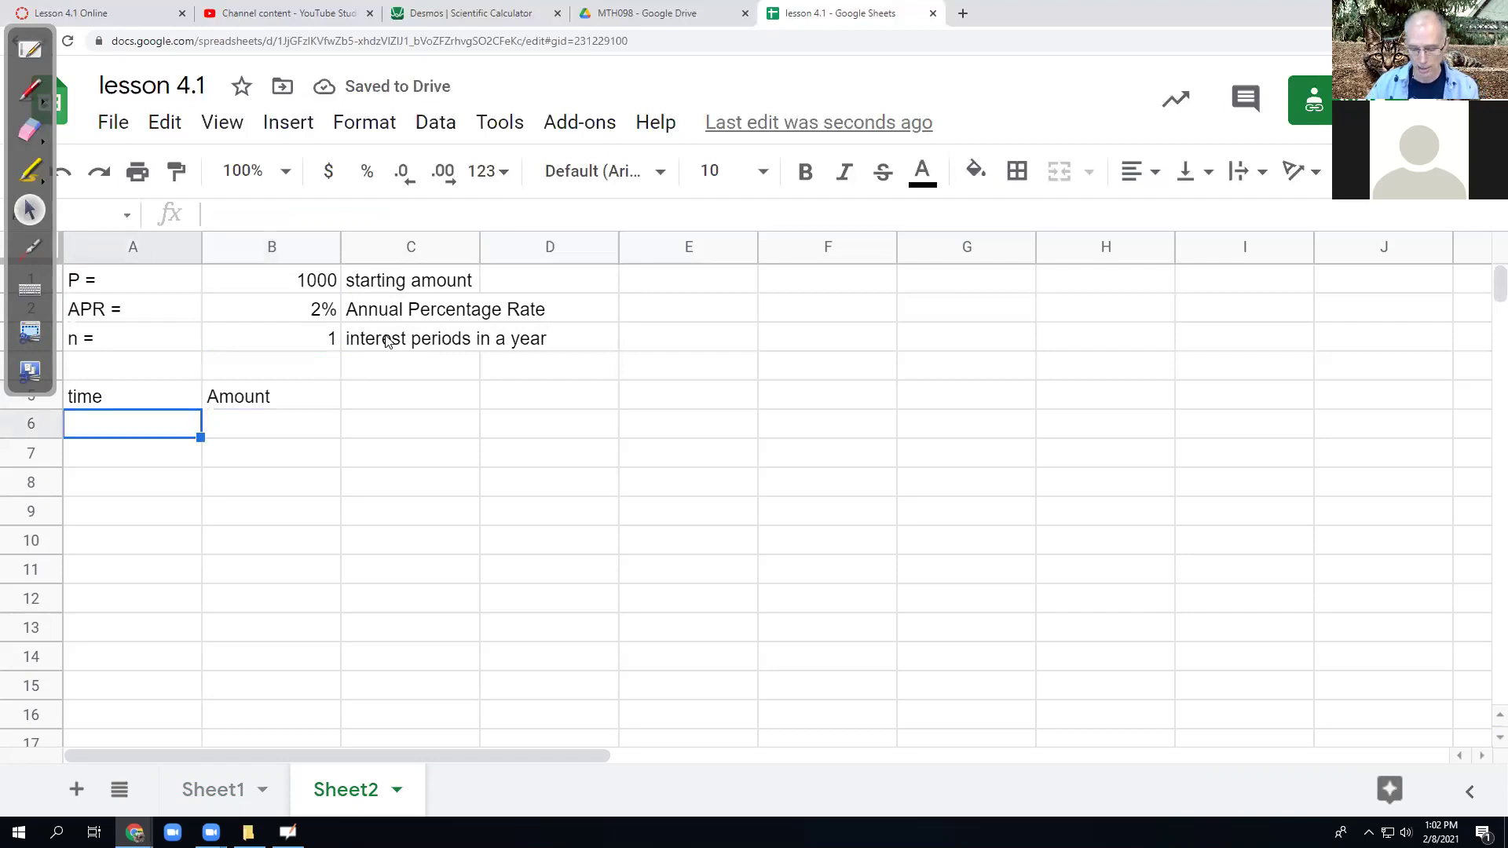
{"action": "type", "text": "0"}
{"action": "key", "text": "Return"}
{"action": "type", "text": "1"}
{"action": "key", "text": "Return"}
{"action": "type", "text": "2"}
{"action": "key", "text": "Tab"}
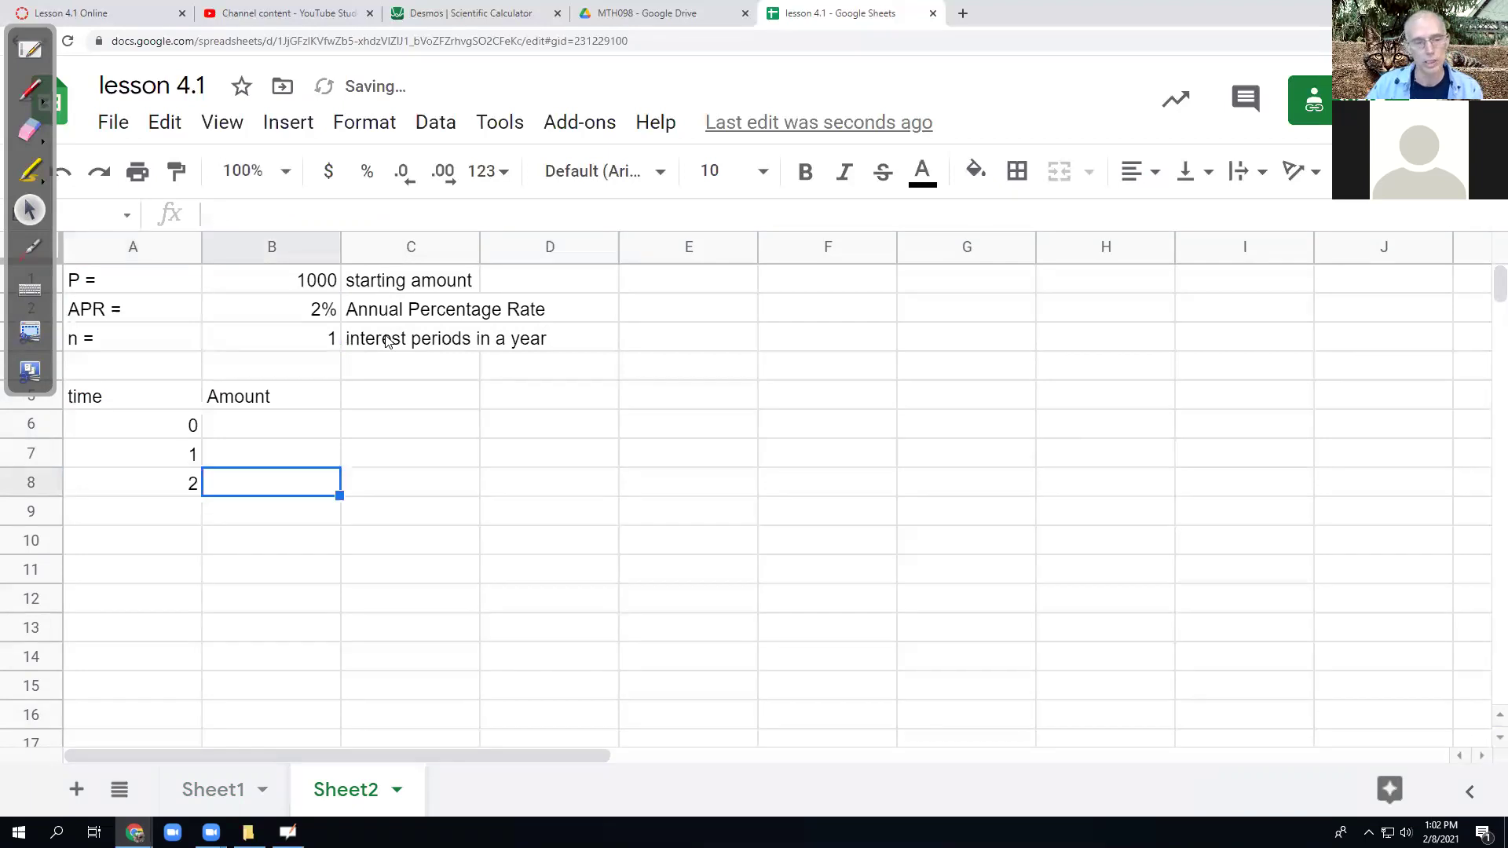
{"action": "key", "text": "Left"}
{"action": "key", "text": "Up"}
{"action": "key", "text": "Up"}
{"action": "key", "text": "Down"}
{"action": "key", "text": "Down"}
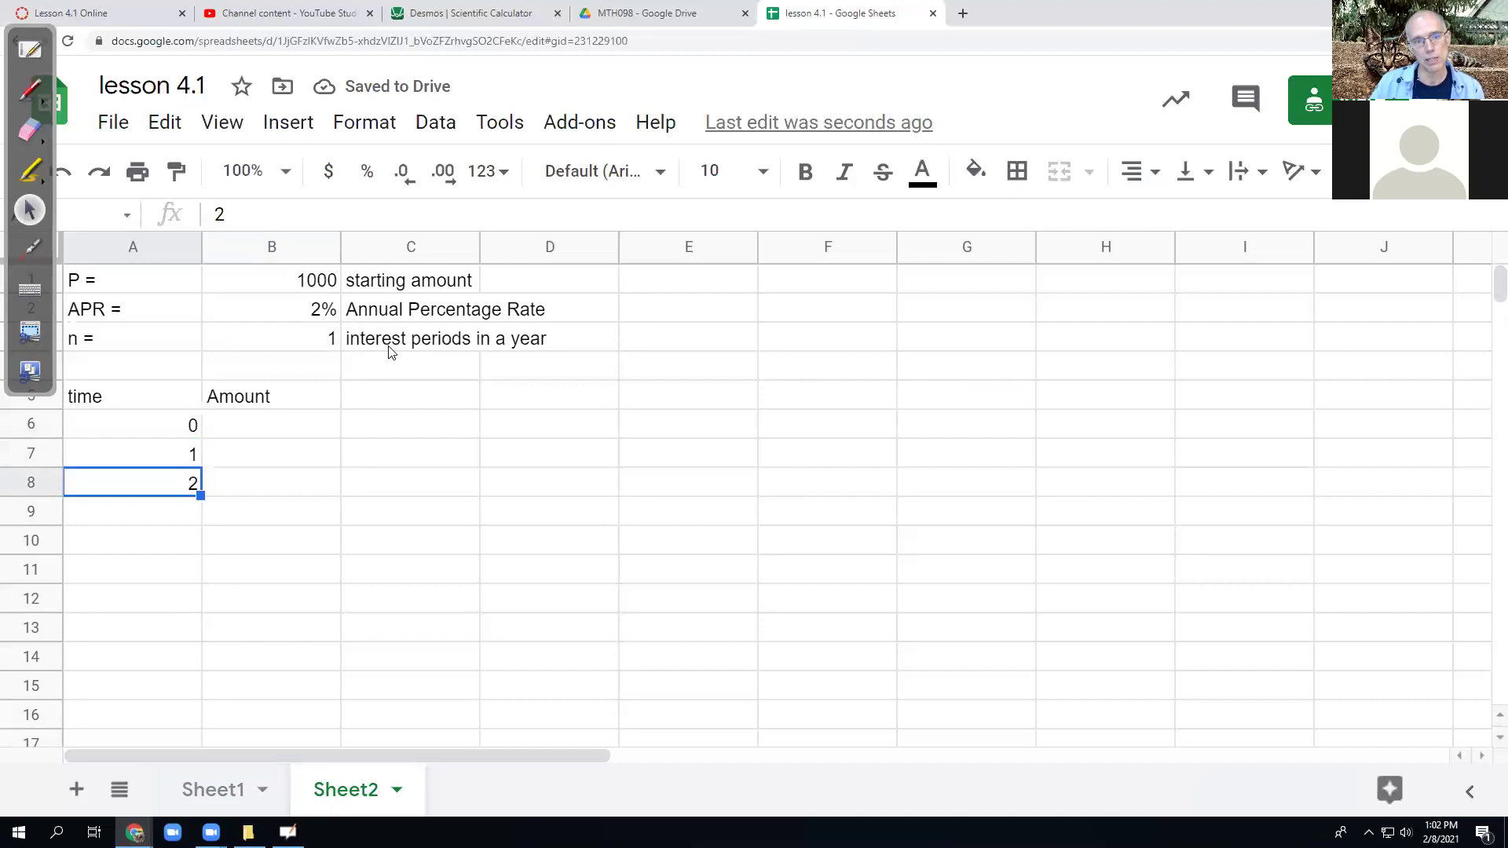
{"action": "left_click", "coordinate": [398, 344]}
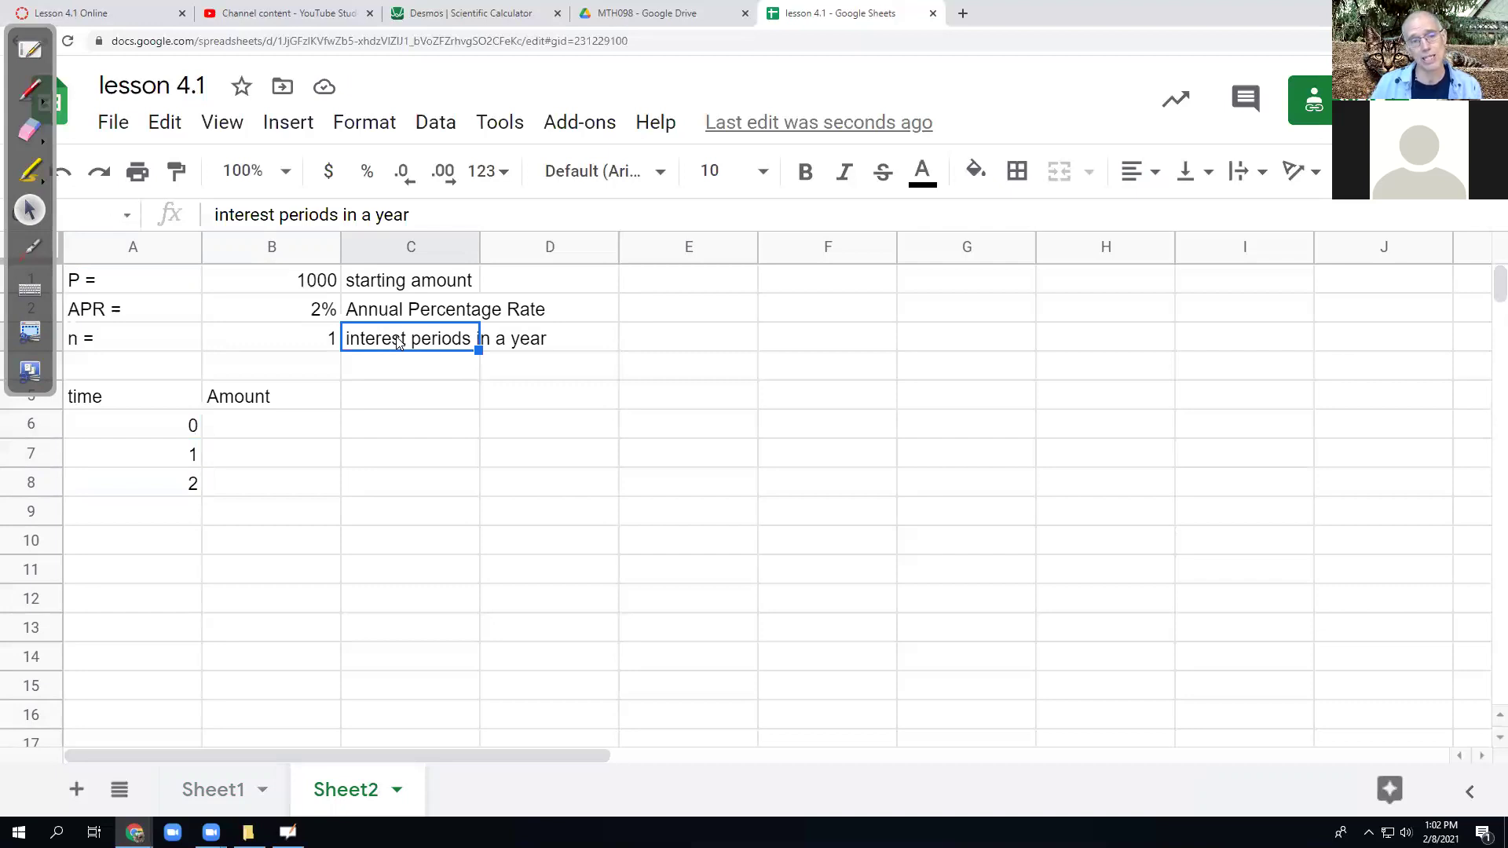
{"action": "left_click_drag", "start_coordinate": [148, 340], "coordinate": [271, 333]}
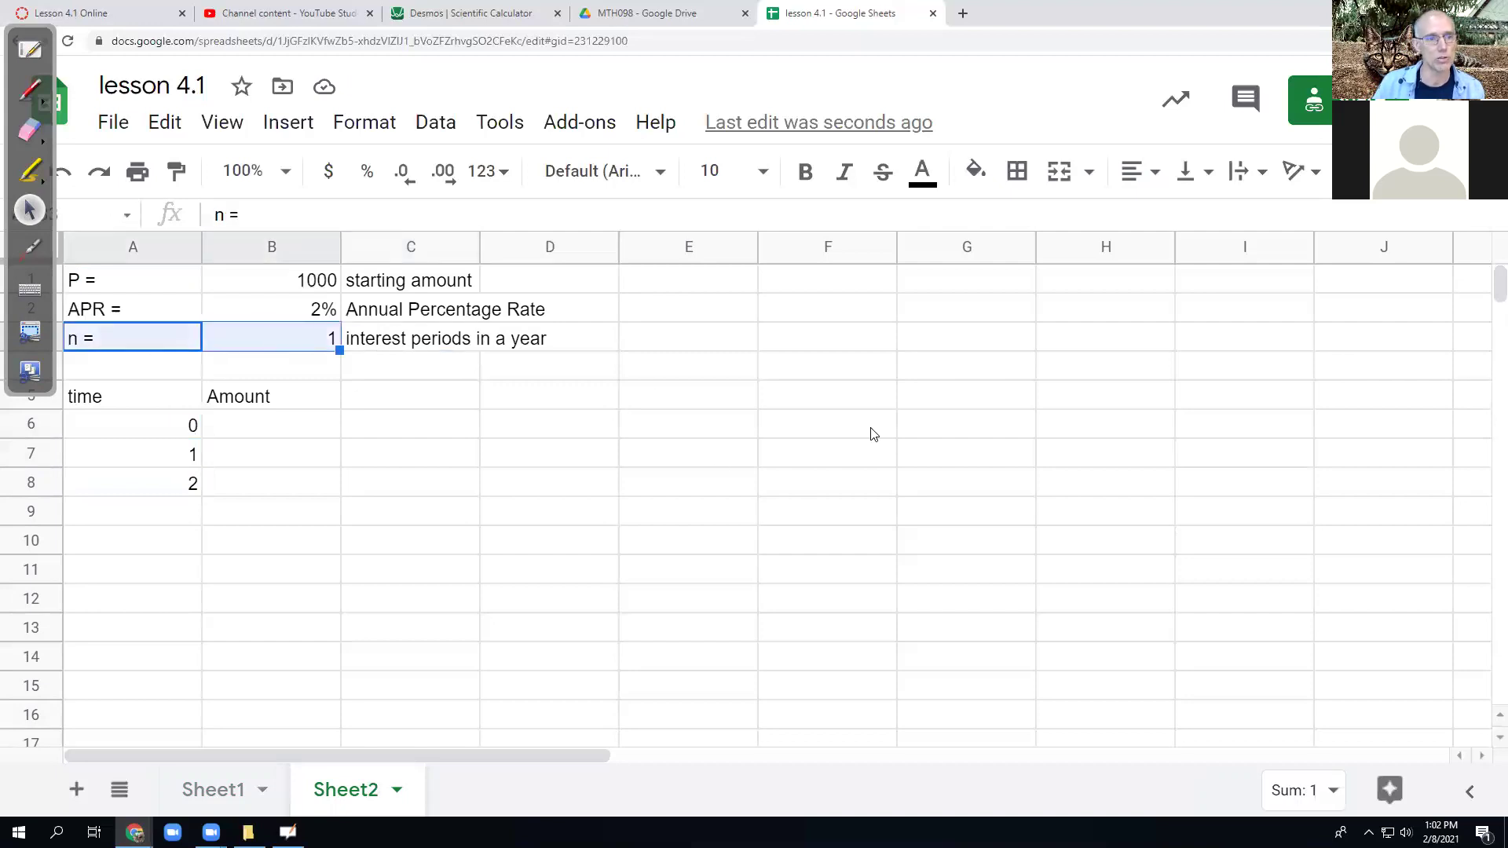
- Enter the compound interest formula =1000*(1+0.02)^A6 in B6, using the time cell A6 as the exponent
{"action": "left_click", "coordinate": [265, 433]}
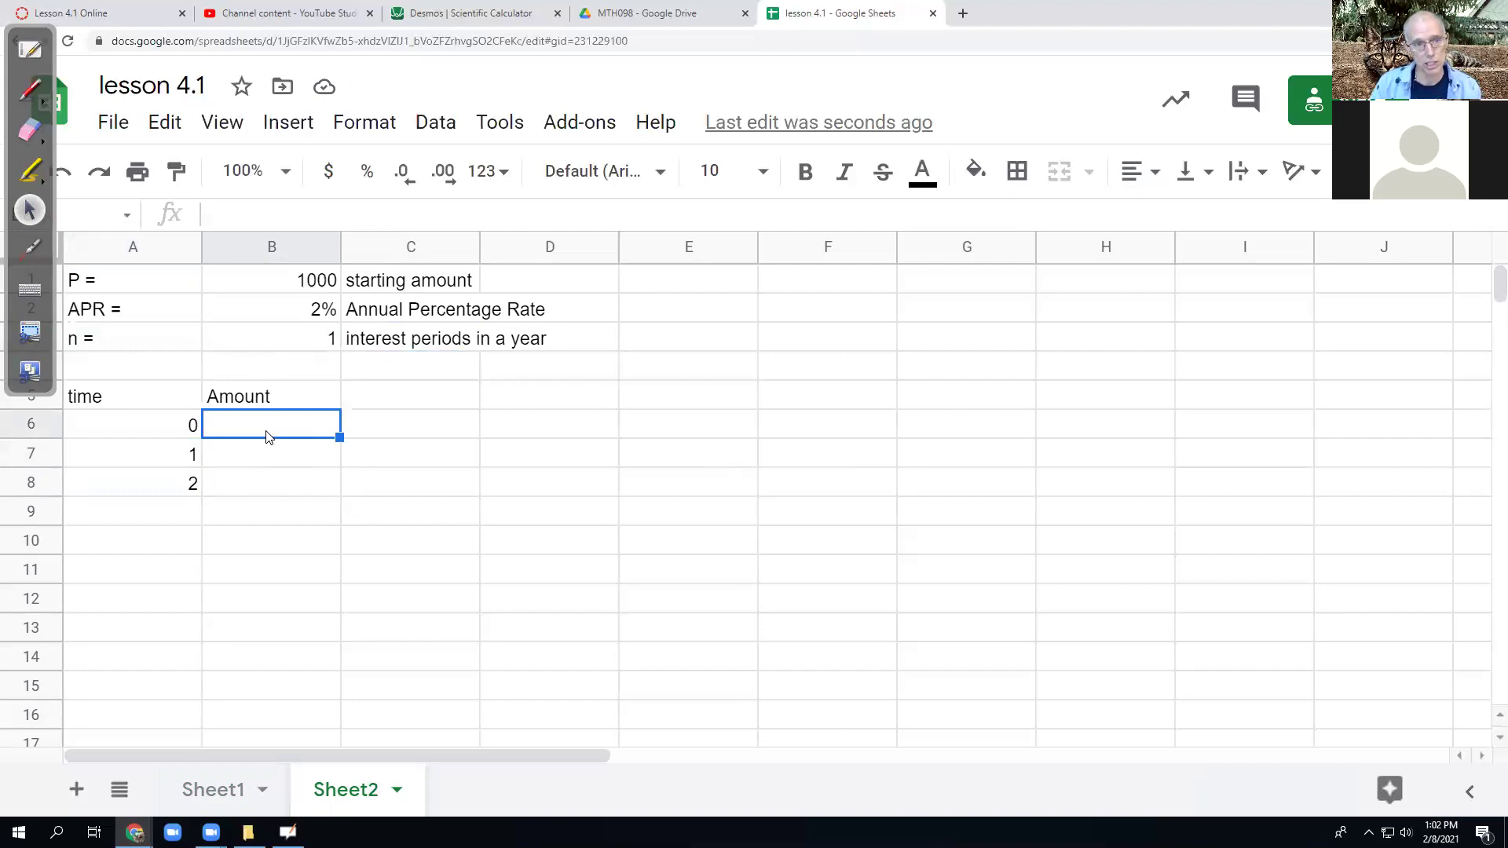
{"action": "type", "text": "="}
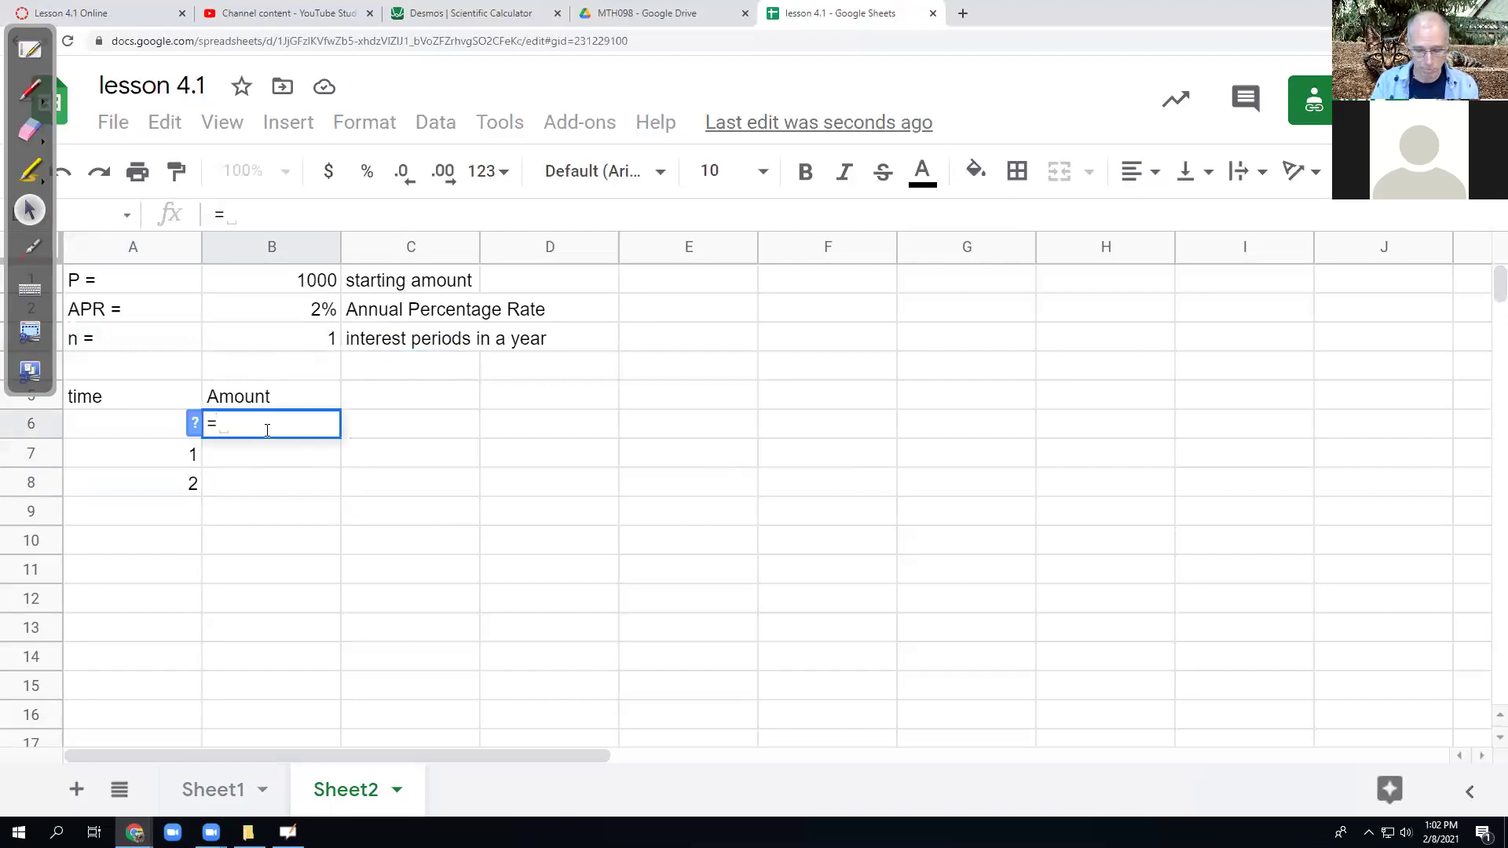
{"action": "type", "text": "1000"}
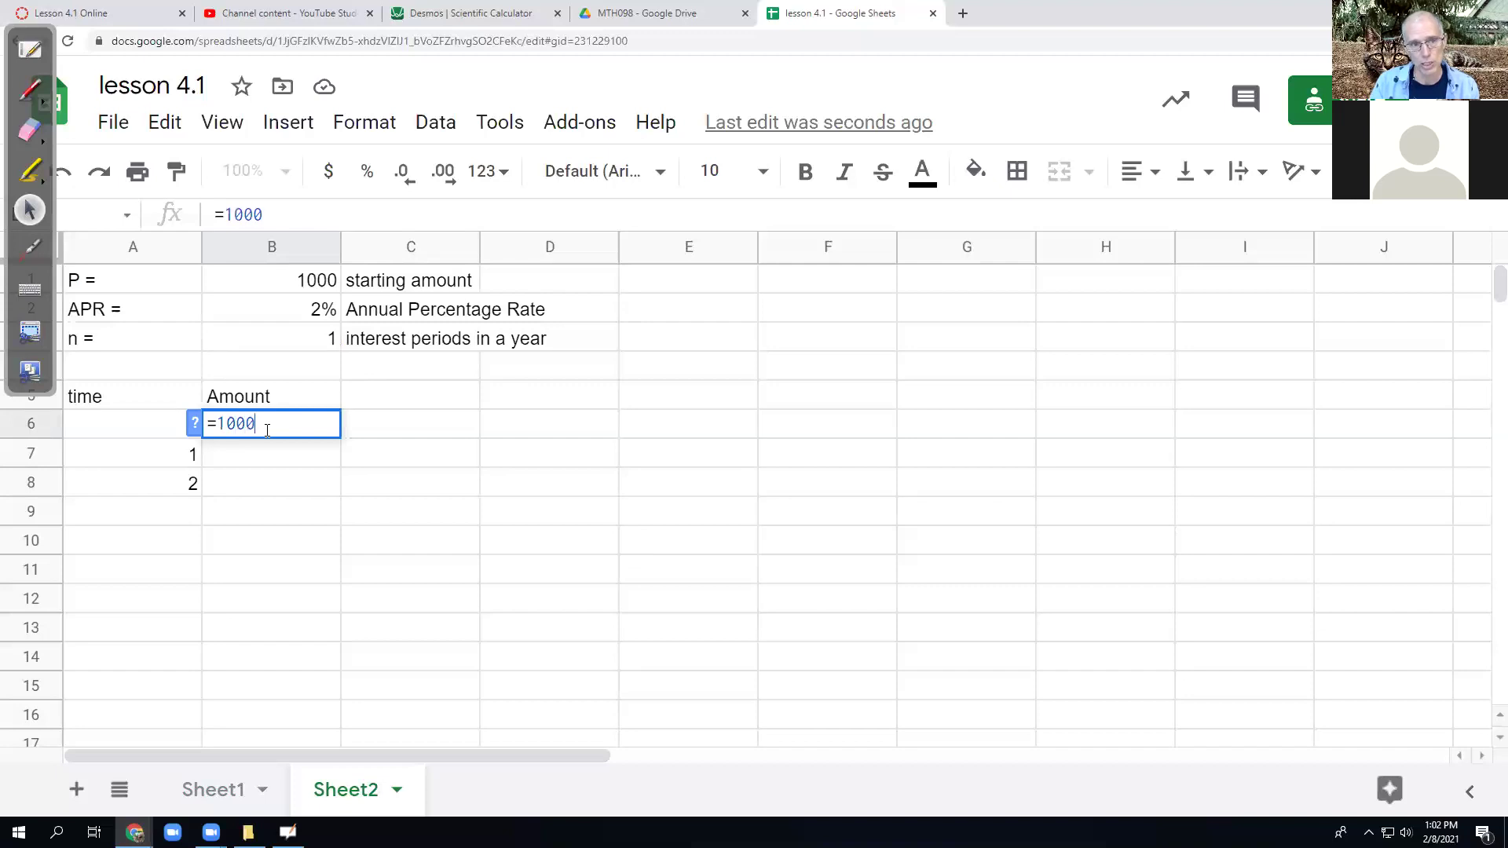
{"action": "type", "text": "*"}
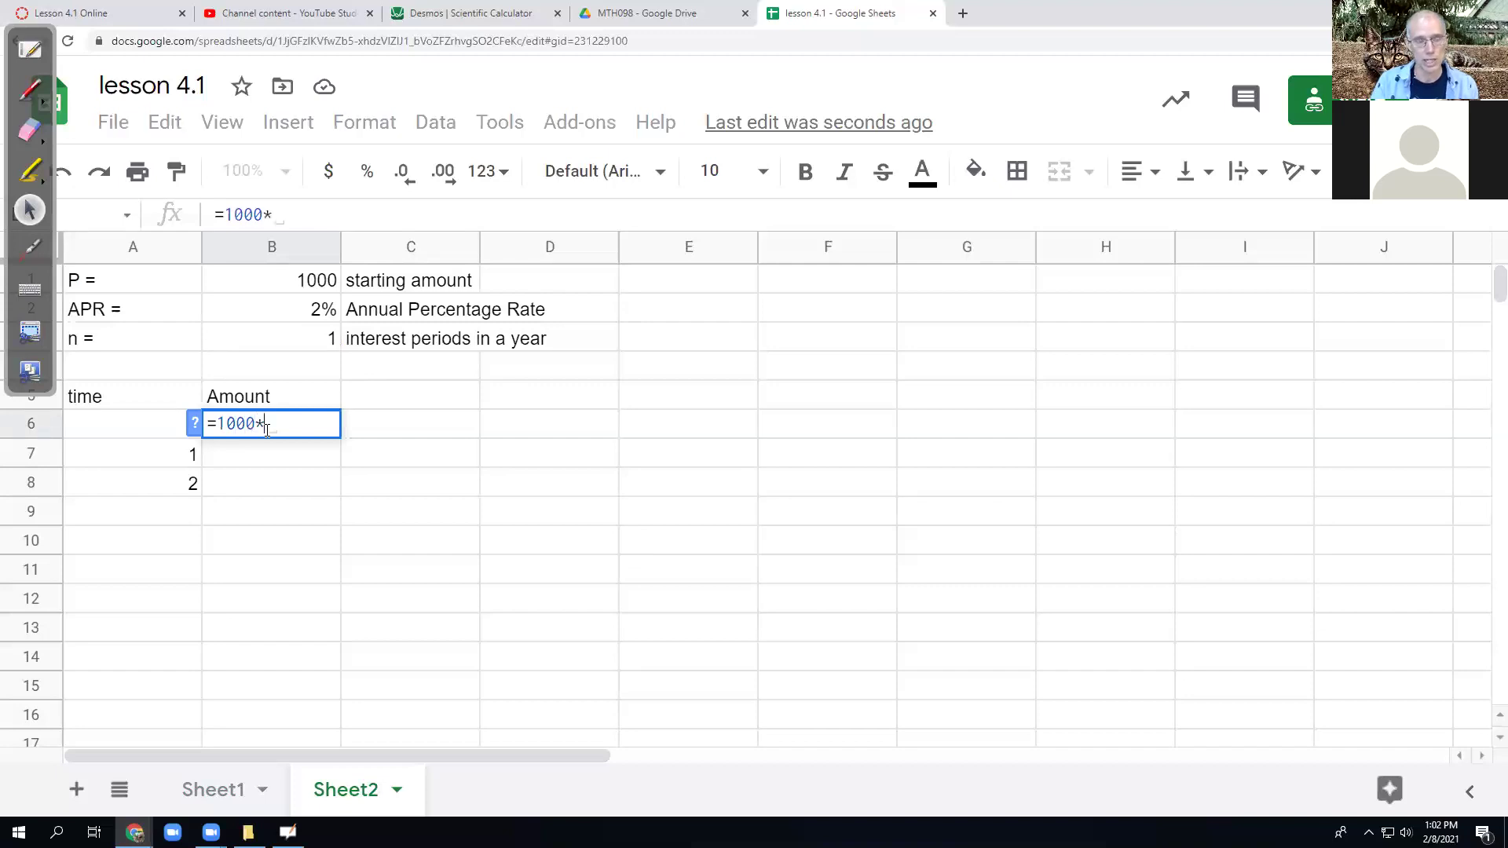
{"action": "type", "text": "("}
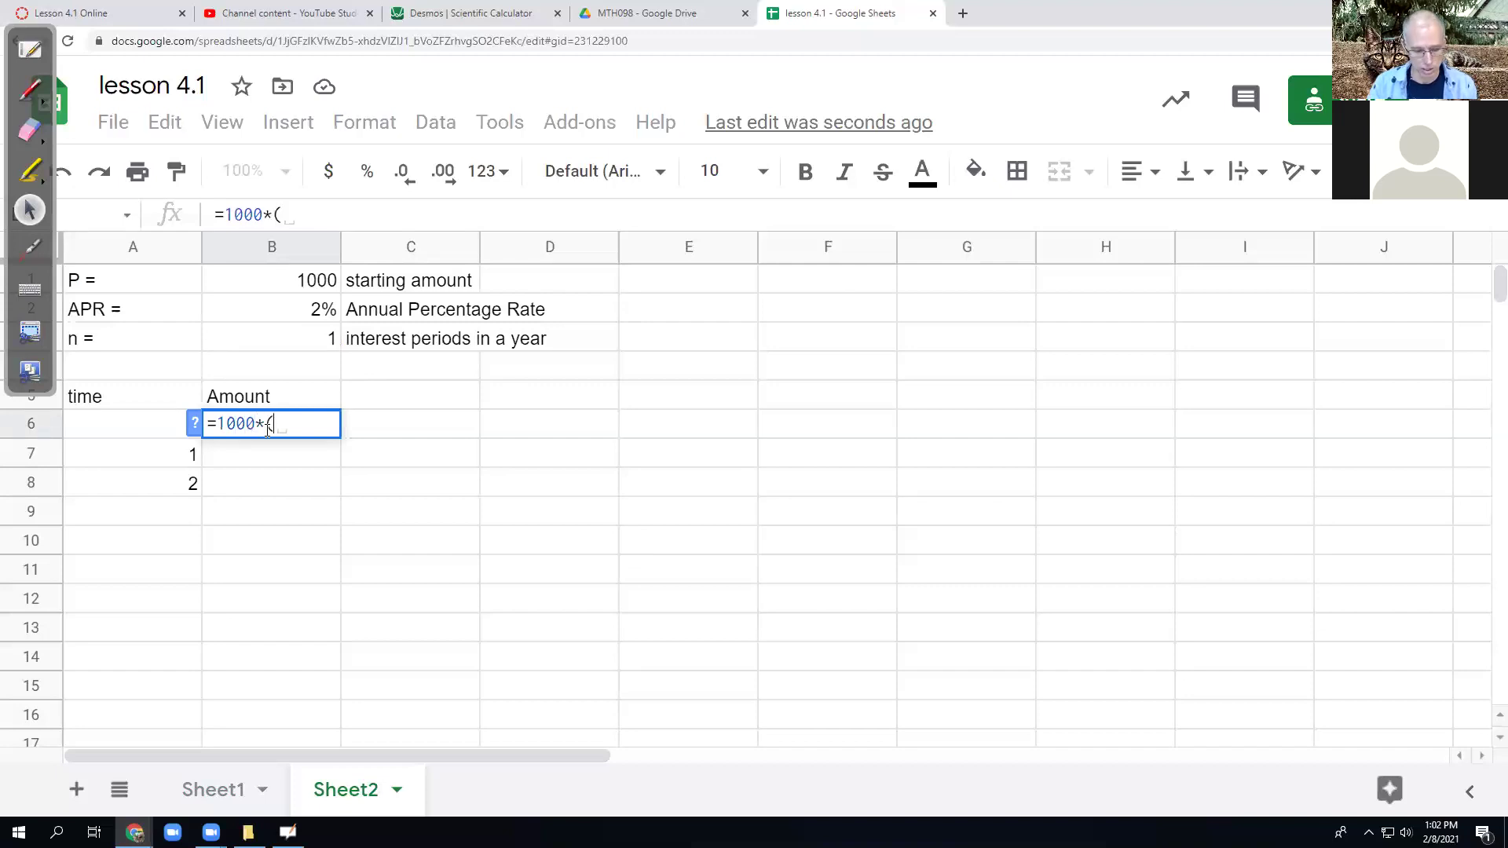
{"action": "type", "text": "1+"}
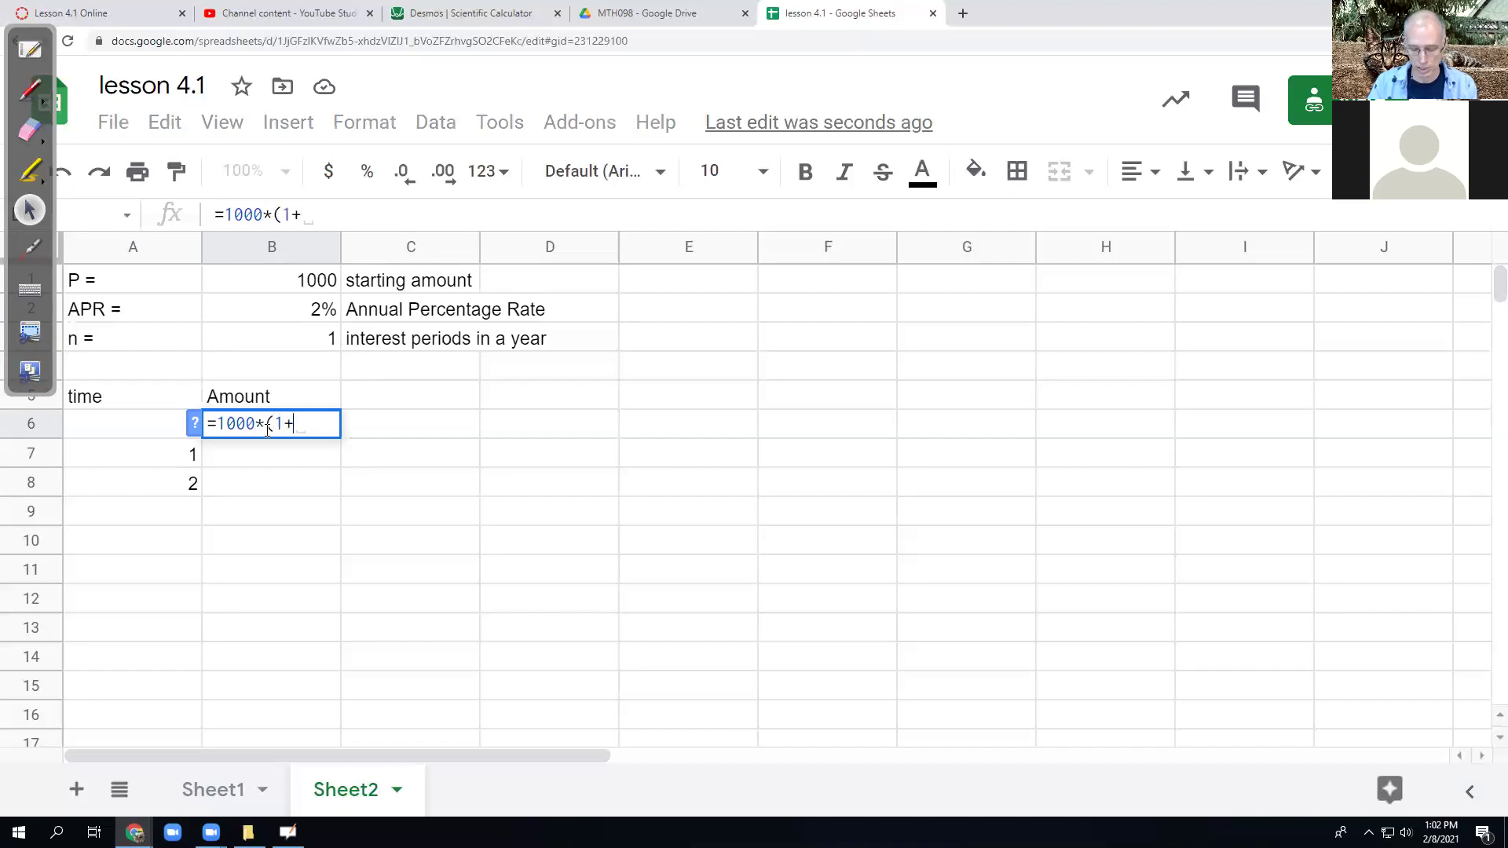
{"action": "type", "text": "0.02"}
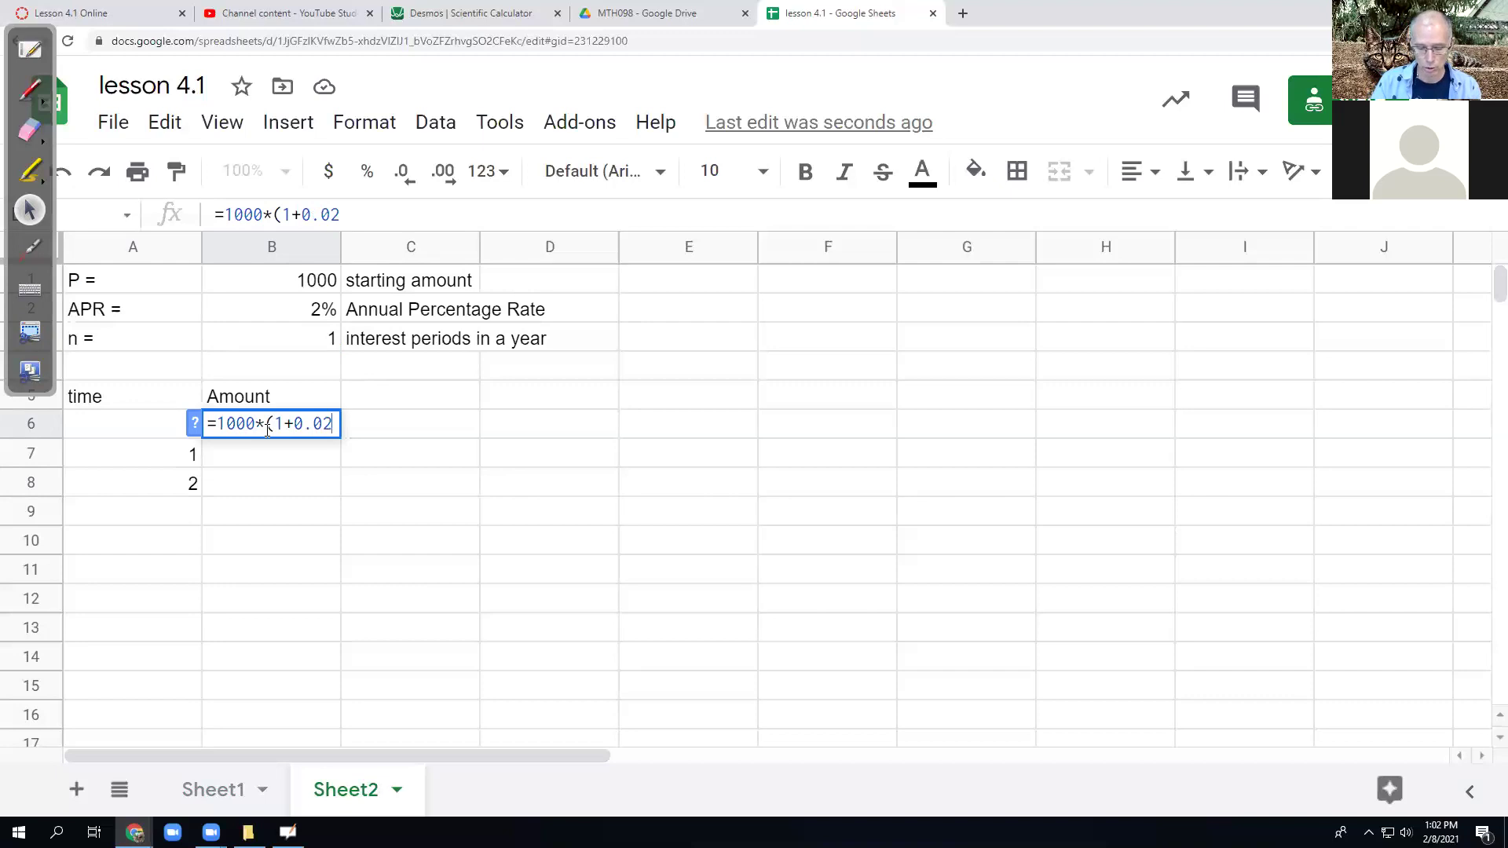
{"action": "type", "text": ")"}
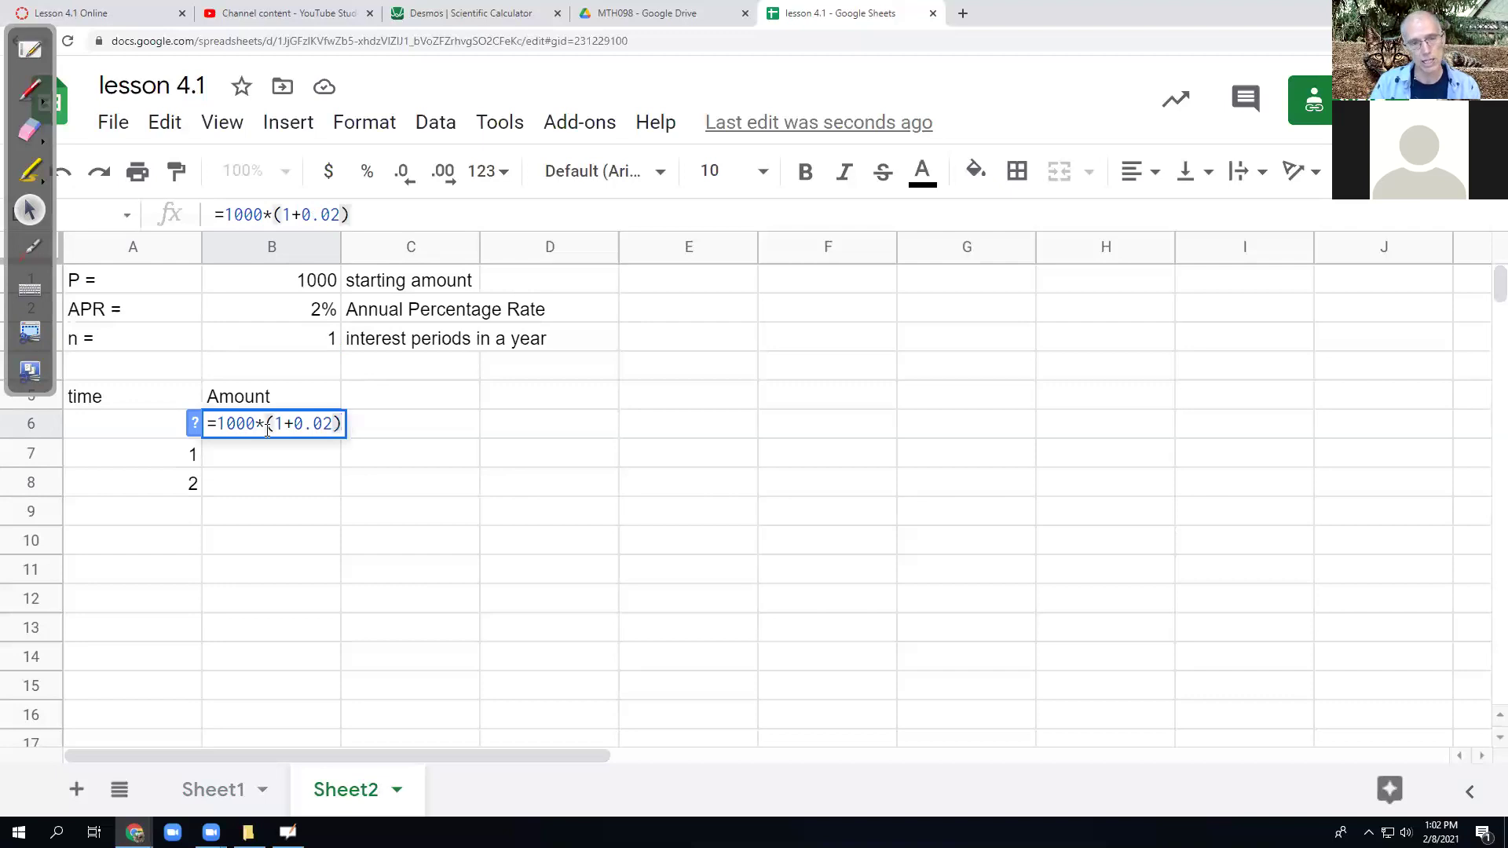
{"action": "type", "text": "^"}
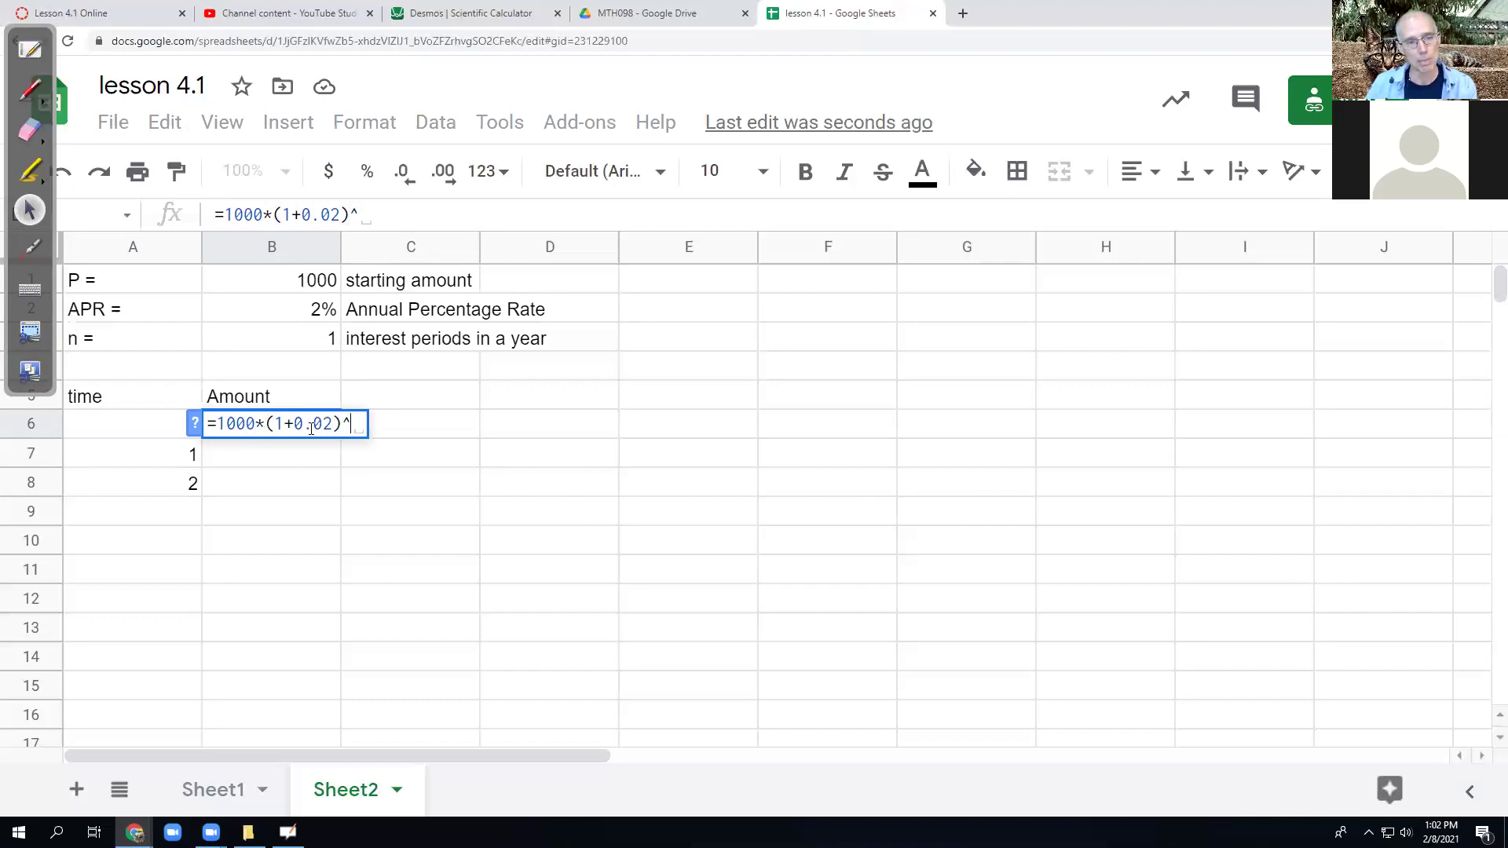
{"action": "left_click", "coordinate": [111, 425]}
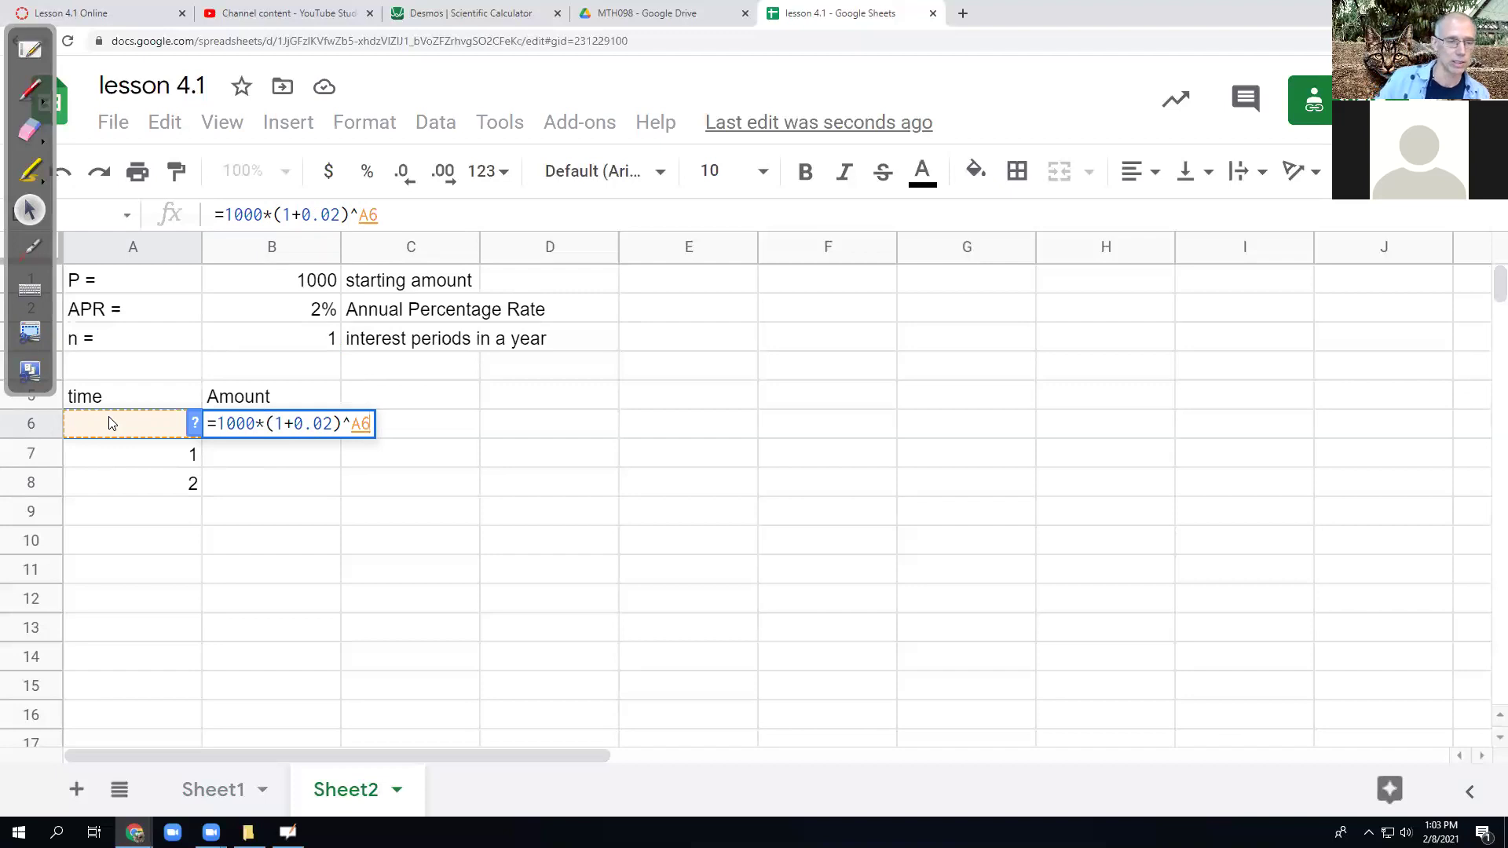
{"action": "double_click", "coordinate": [236, 424]}
{"action": "double_click", "coordinate": [322, 425]}
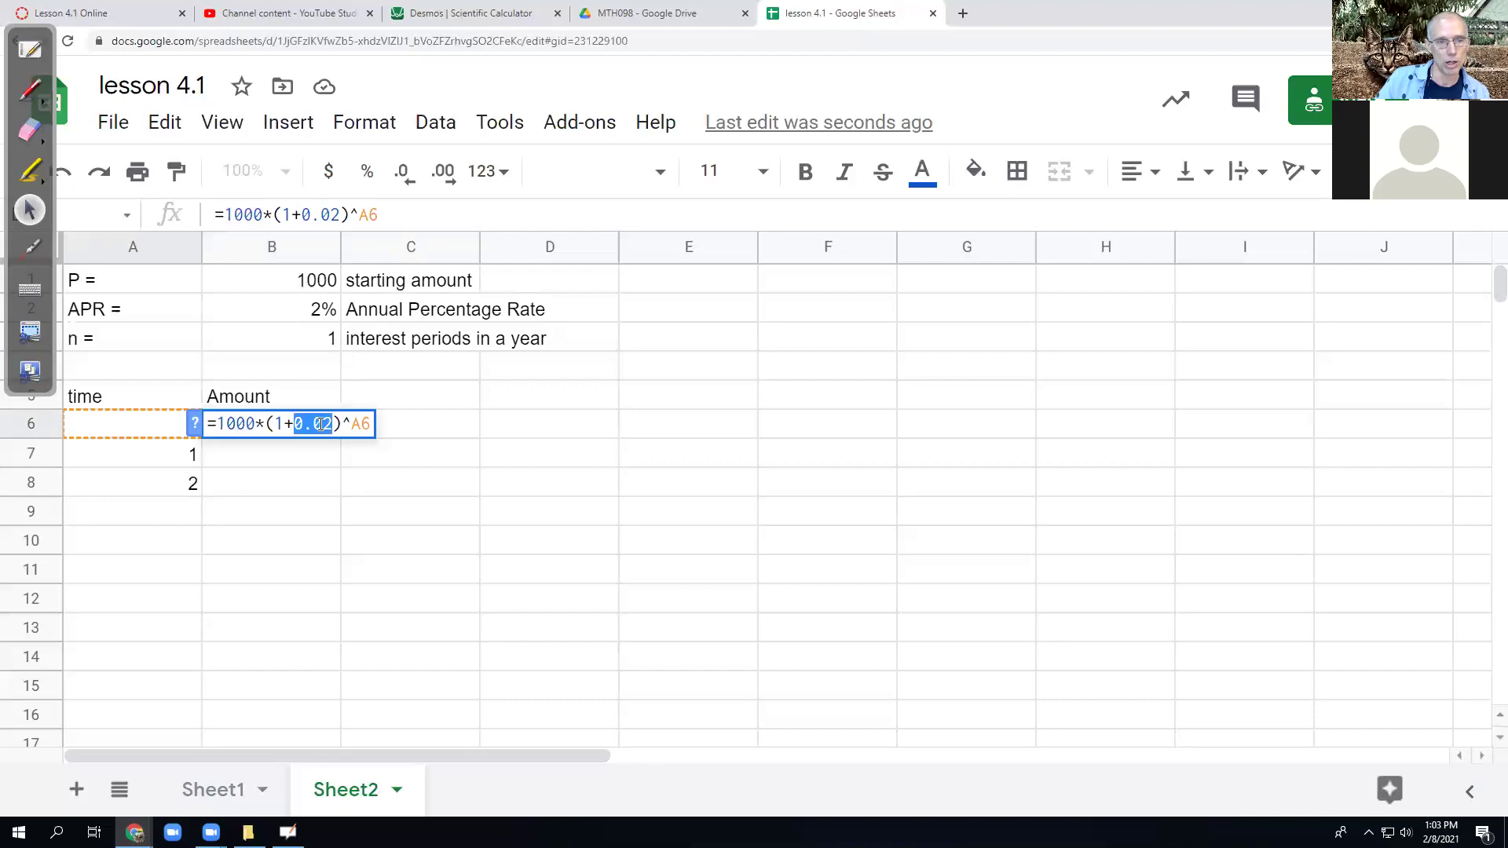
{"action": "double_click", "coordinate": [361, 424]}
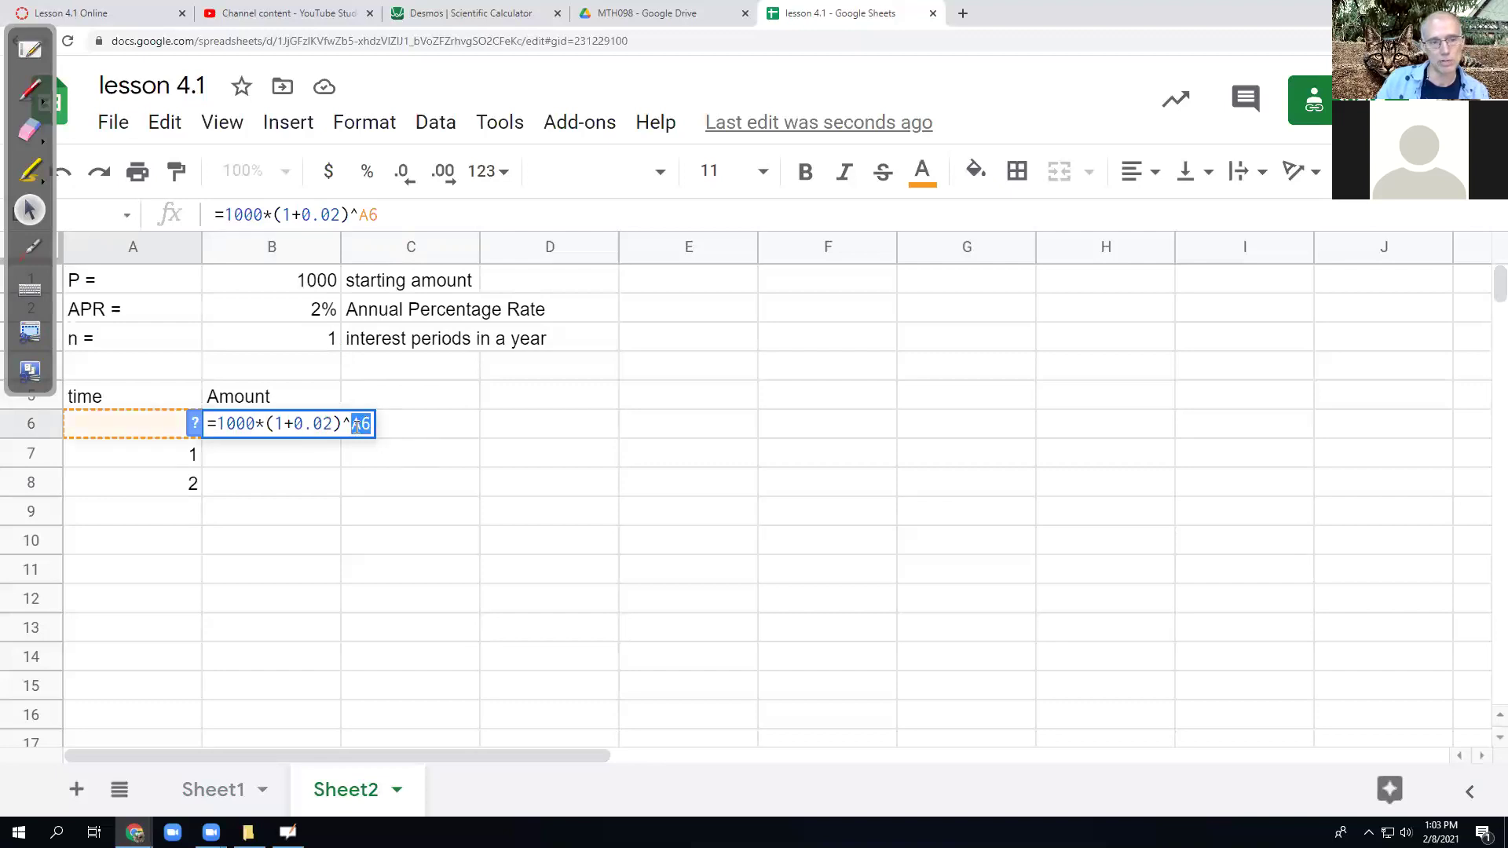
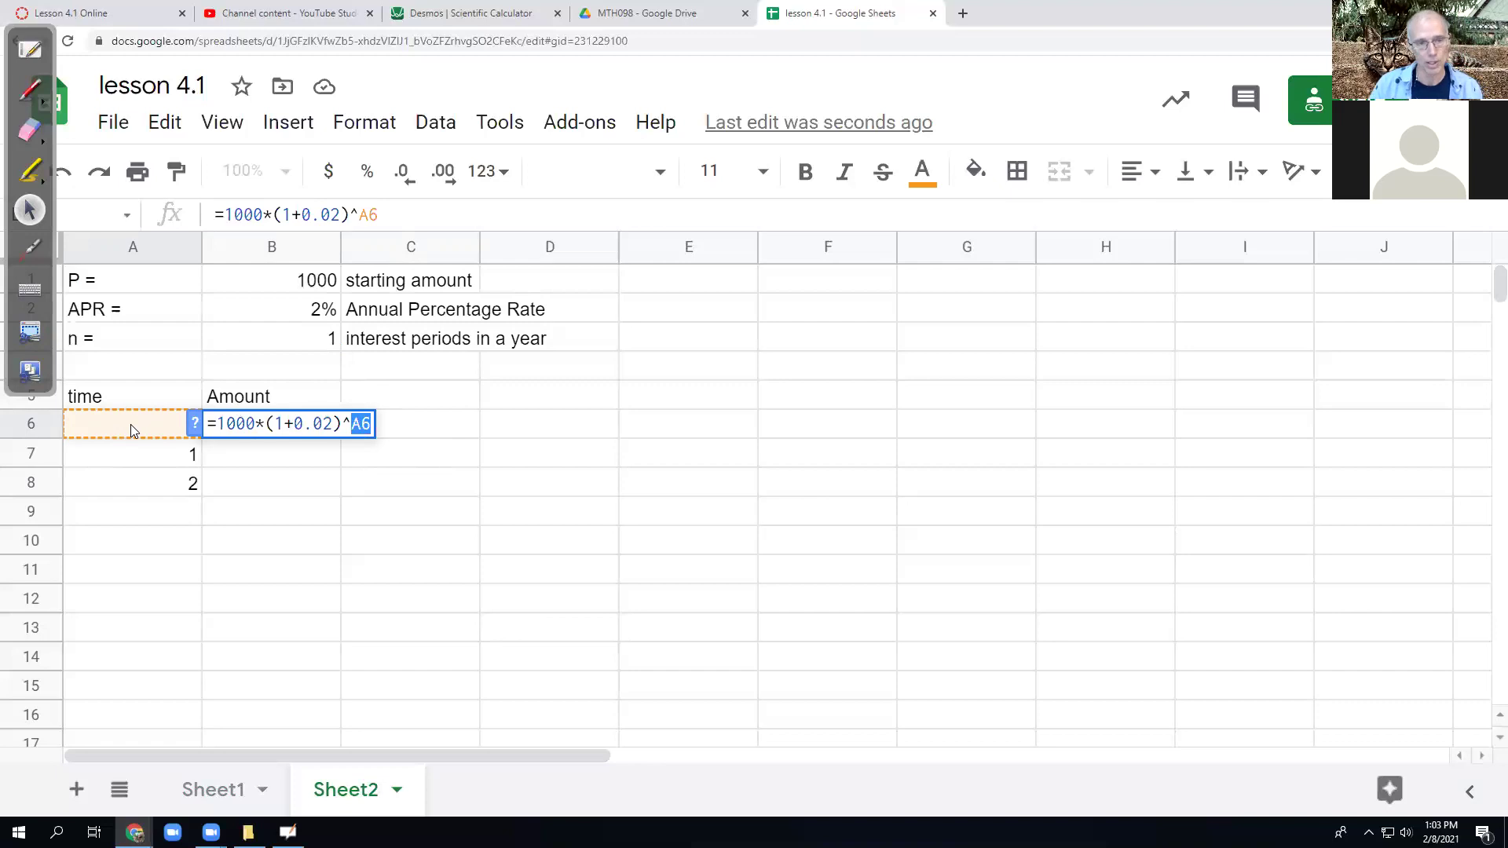
{"action": "key", "text": "Return"}
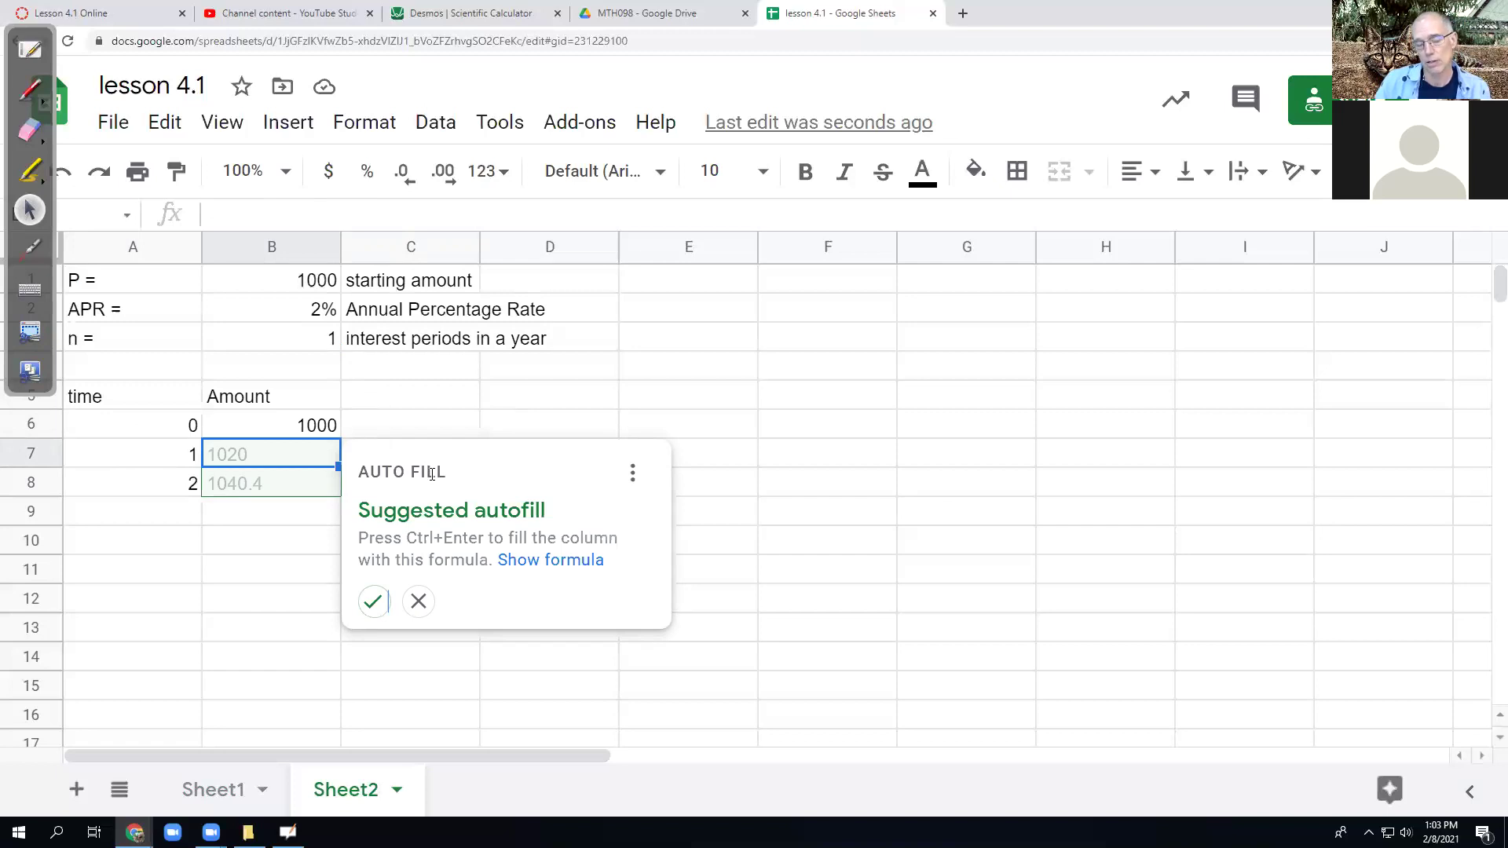
- Decline the suggested autofill and copy the B6 formula down to B7 and B8
{"action": "left_click", "coordinate": [418, 601]}
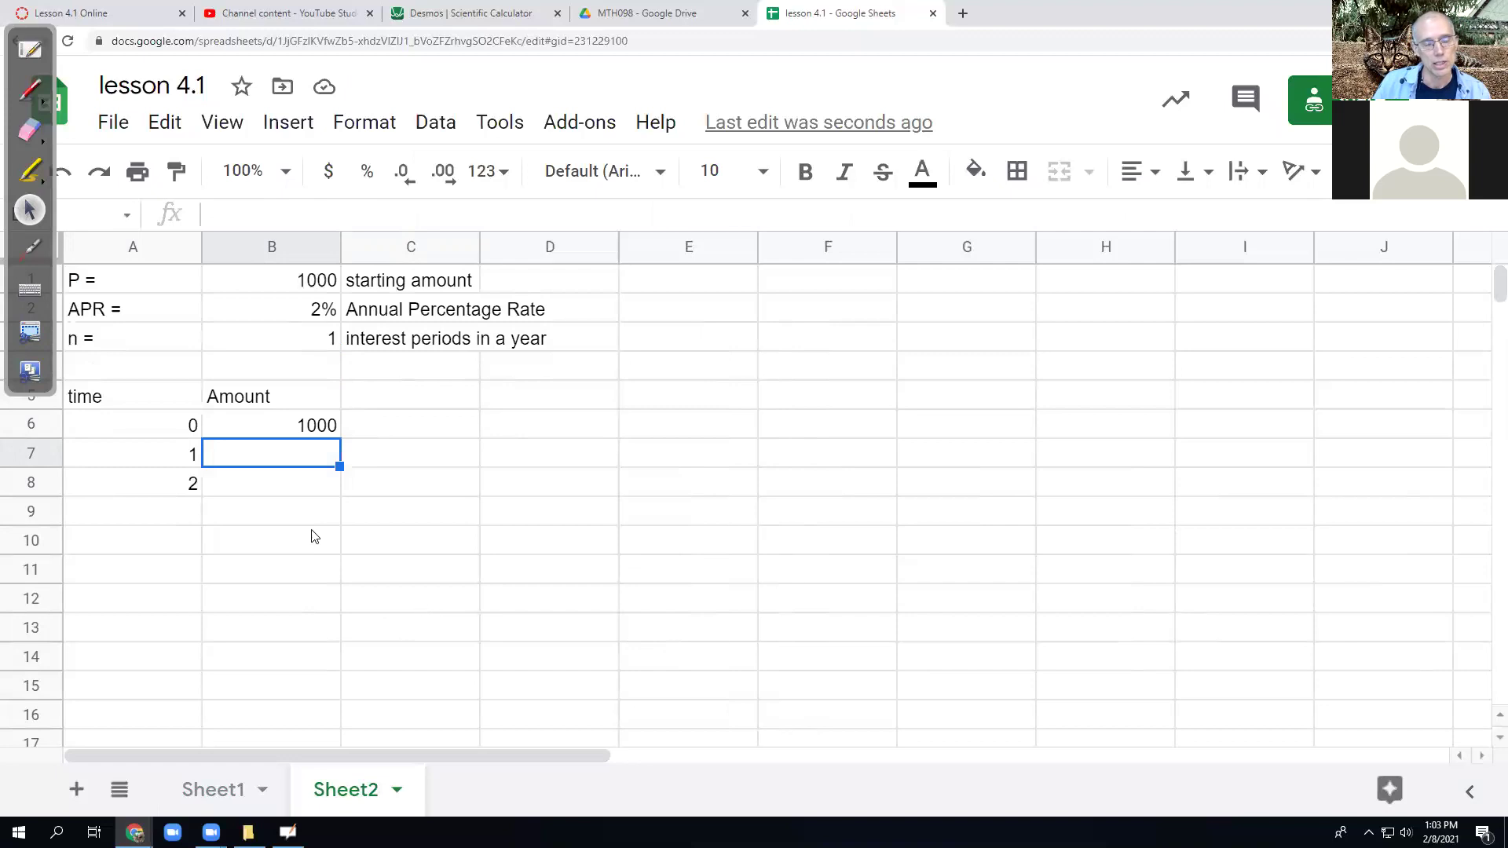
{"action": "left_click", "coordinate": [314, 426]}
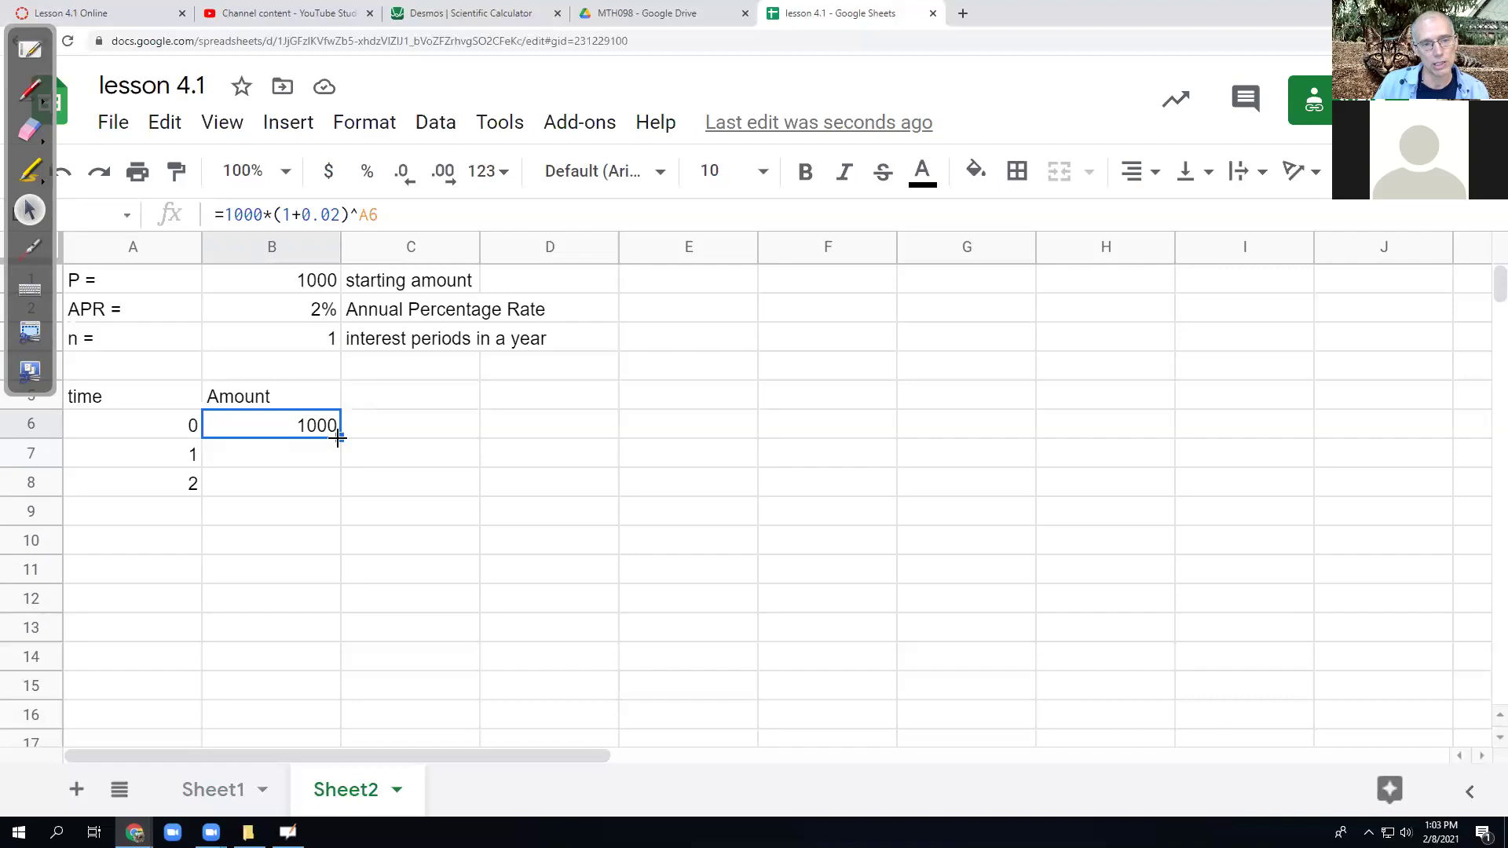
{"action": "left_click_drag", "start_coordinate": [338, 438], "coordinate": [338, 487]}
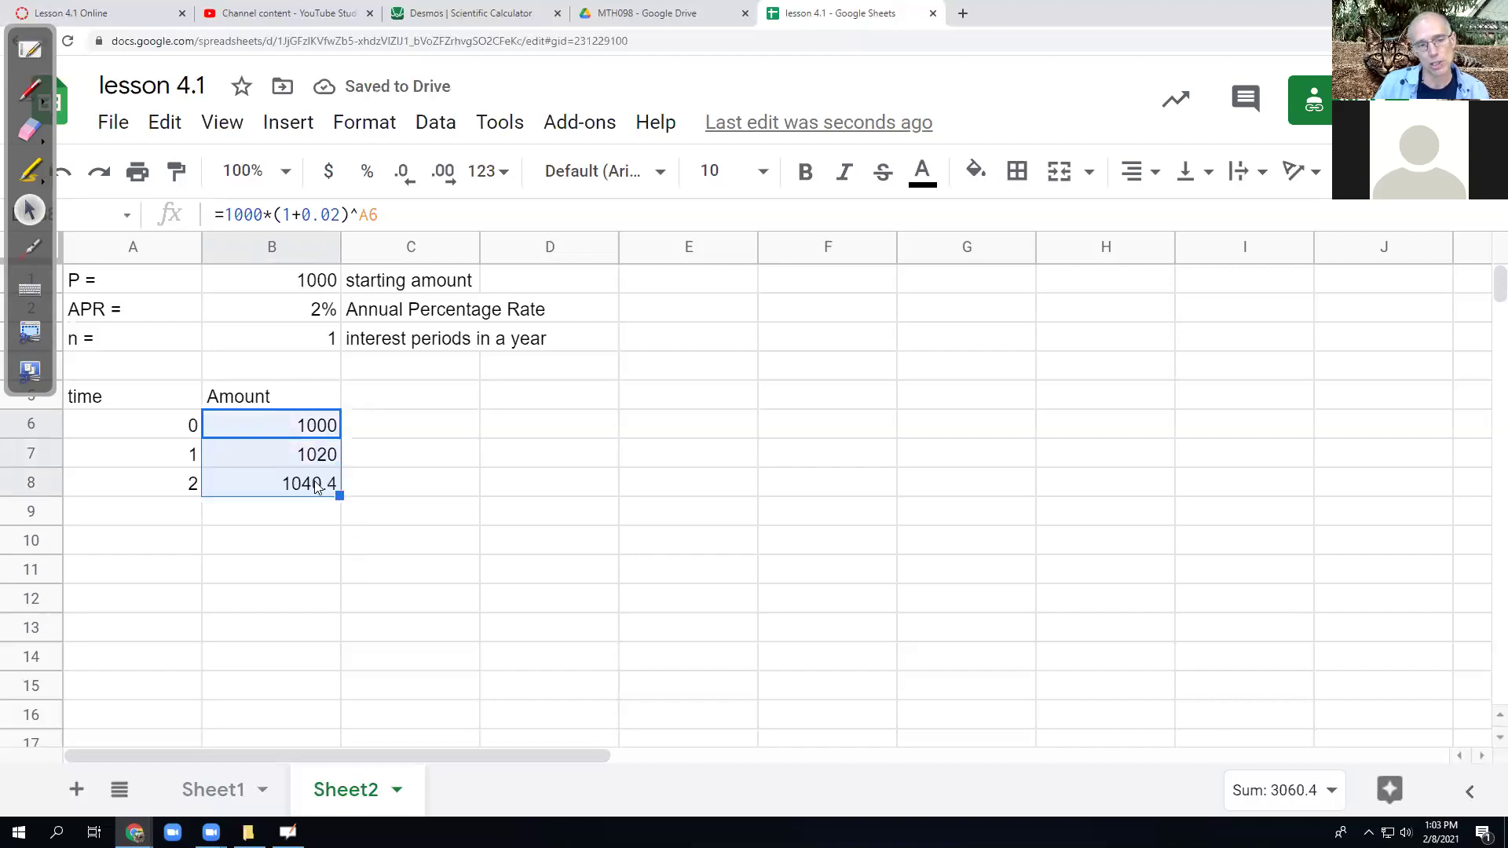
- Enter time 3 in A9 and copy the amount formula from B8 into B9
{"action": "left_click", "coordinate": [197, 524]}
{"action": "type", "text": "3"}
{"action": "key", "text": "Tab"}
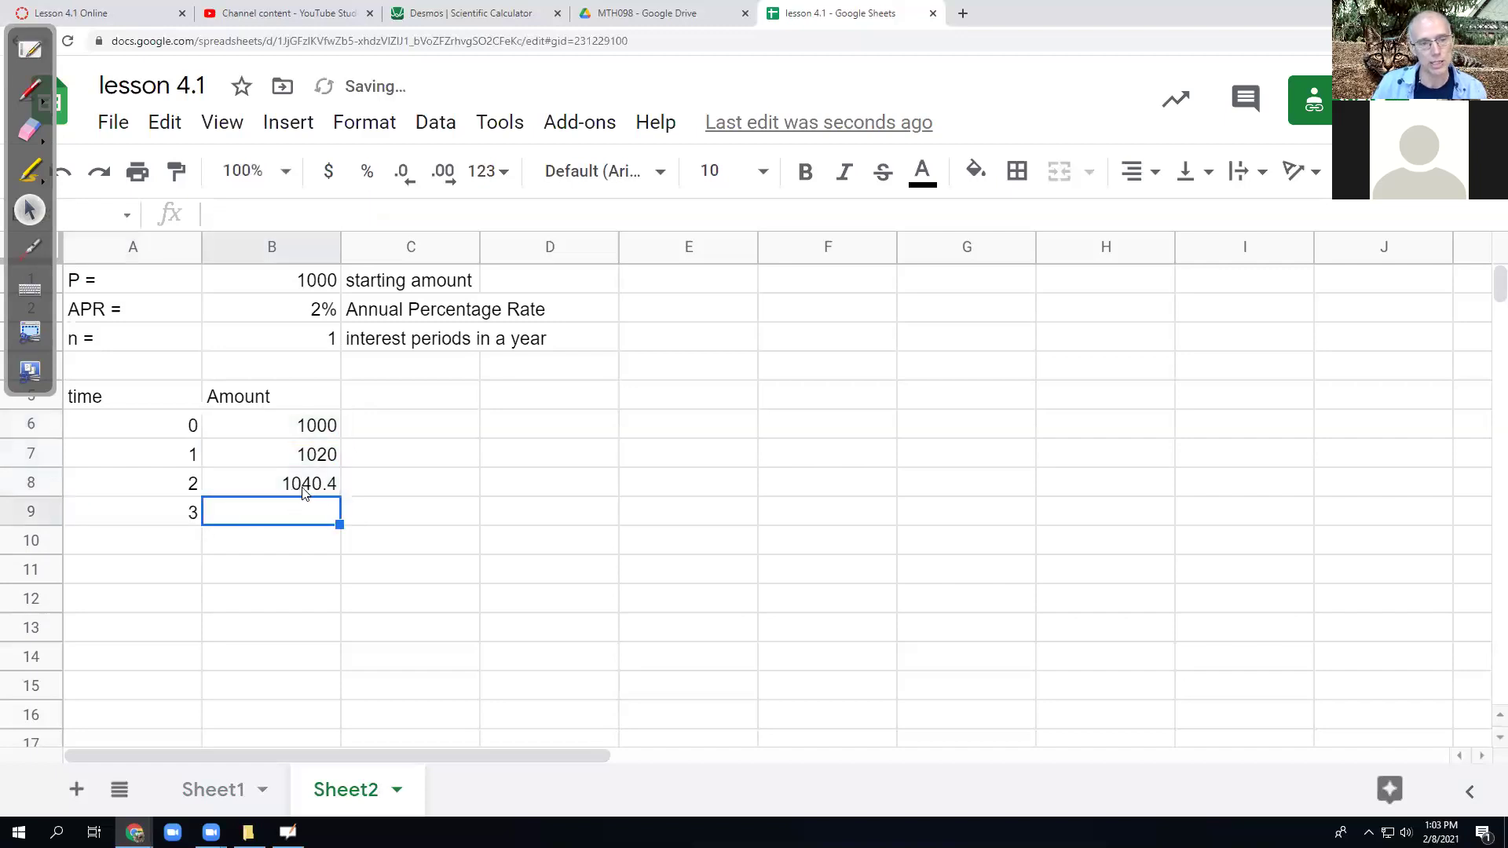
{"action": "left_click", "coordinate": [295, 492]}
{"action": "left_click_drag", "start_coordinate": [339, 497], "coordinate": [299, 522]}
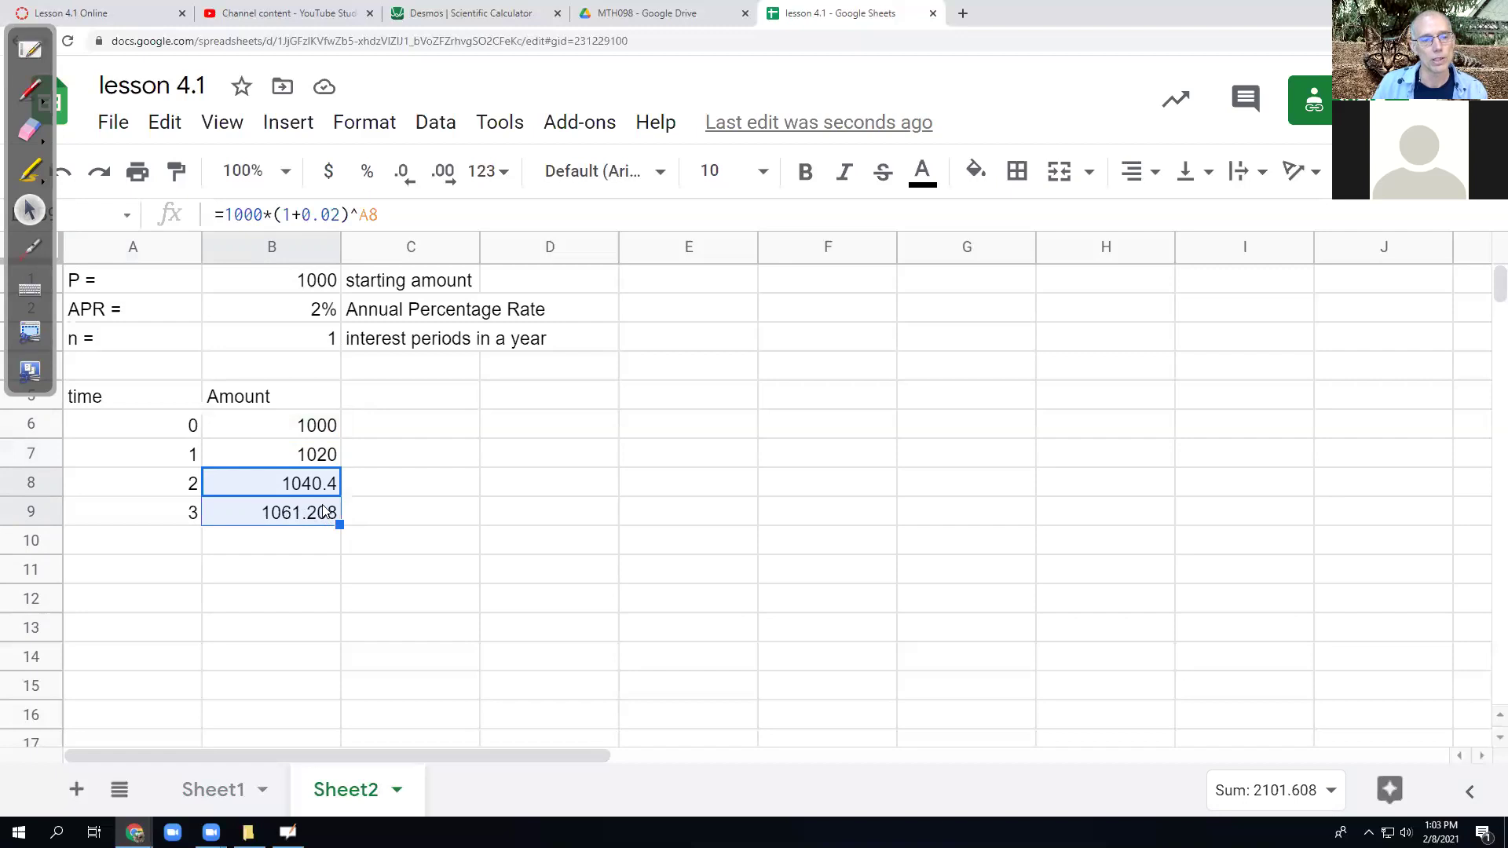
- Clear the amounts in B7 to B9
{"action": "left_click", "coordinate": [326, 515]}
{"action": "left_click", "coordinate": [319, 489]}
{"action": "left_click", "coordinate": [311, 515]}
{"action": "left_click_drag", "start_coordinate": [323, 461], "coordinate": [313, 515]}
{"action": "key", "text": "Delete"}
- Copy the compound interest formula in B6 down through B9
{"action": "left_click", "coordinate": [314, 426]}
{"action": "double_click", "coordinate": [313, 422]}
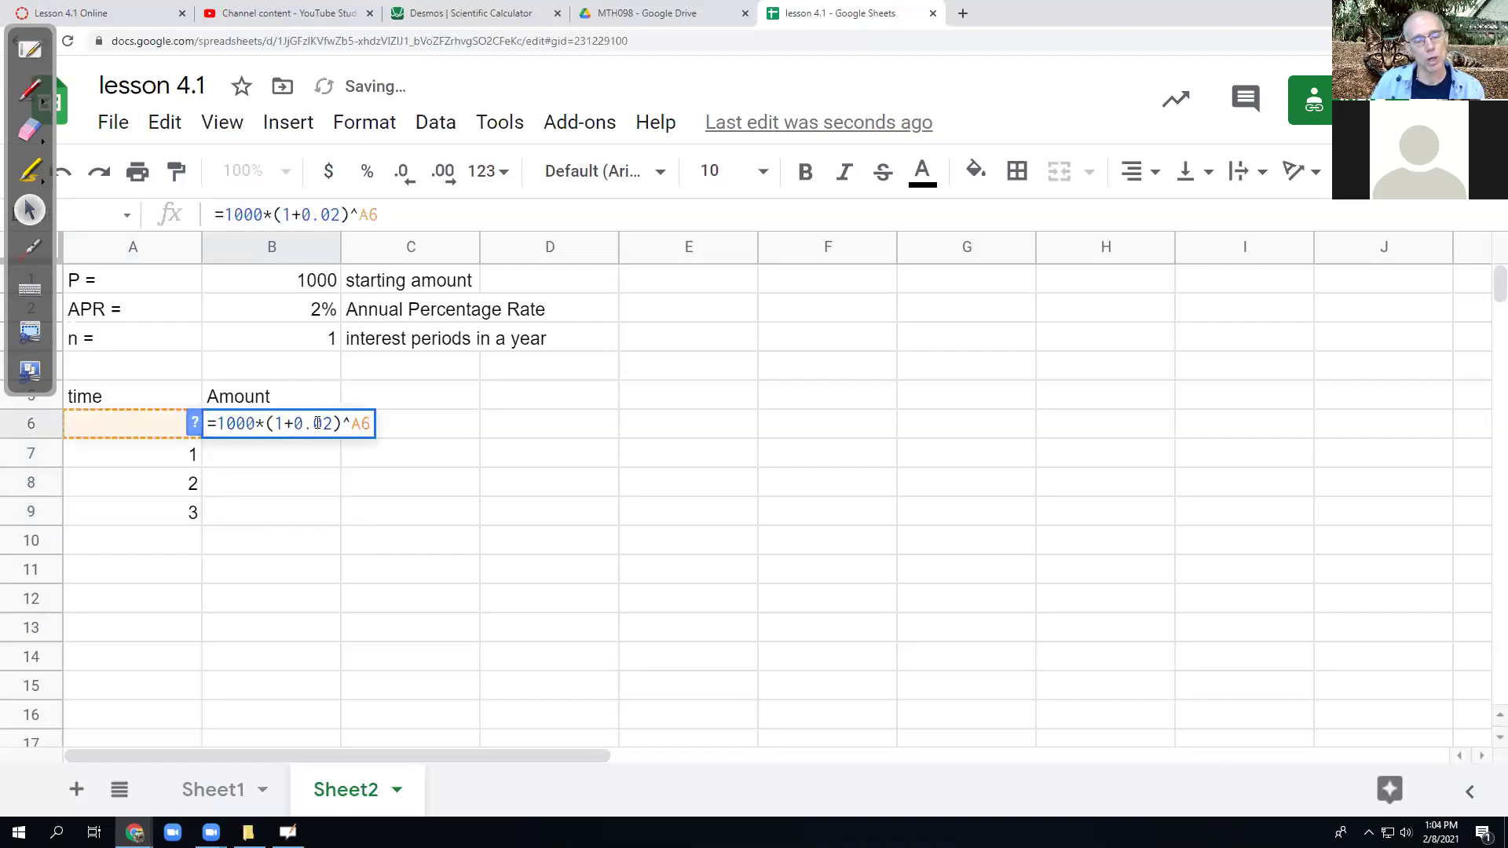
{"action": "key", "text": "Return"}
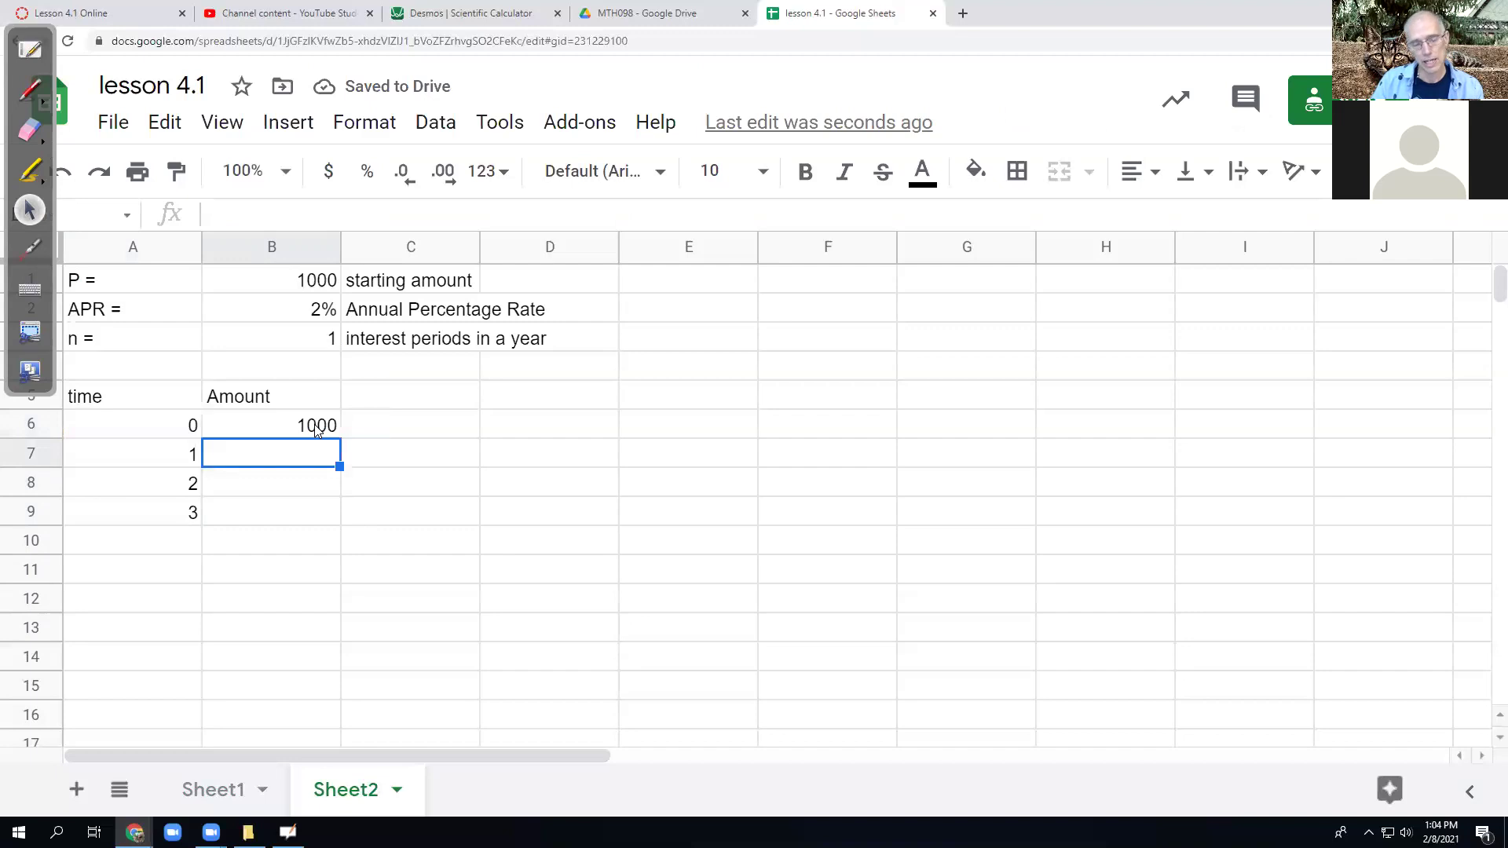
{"action": "left_click", "coordinate": [314, 424]}
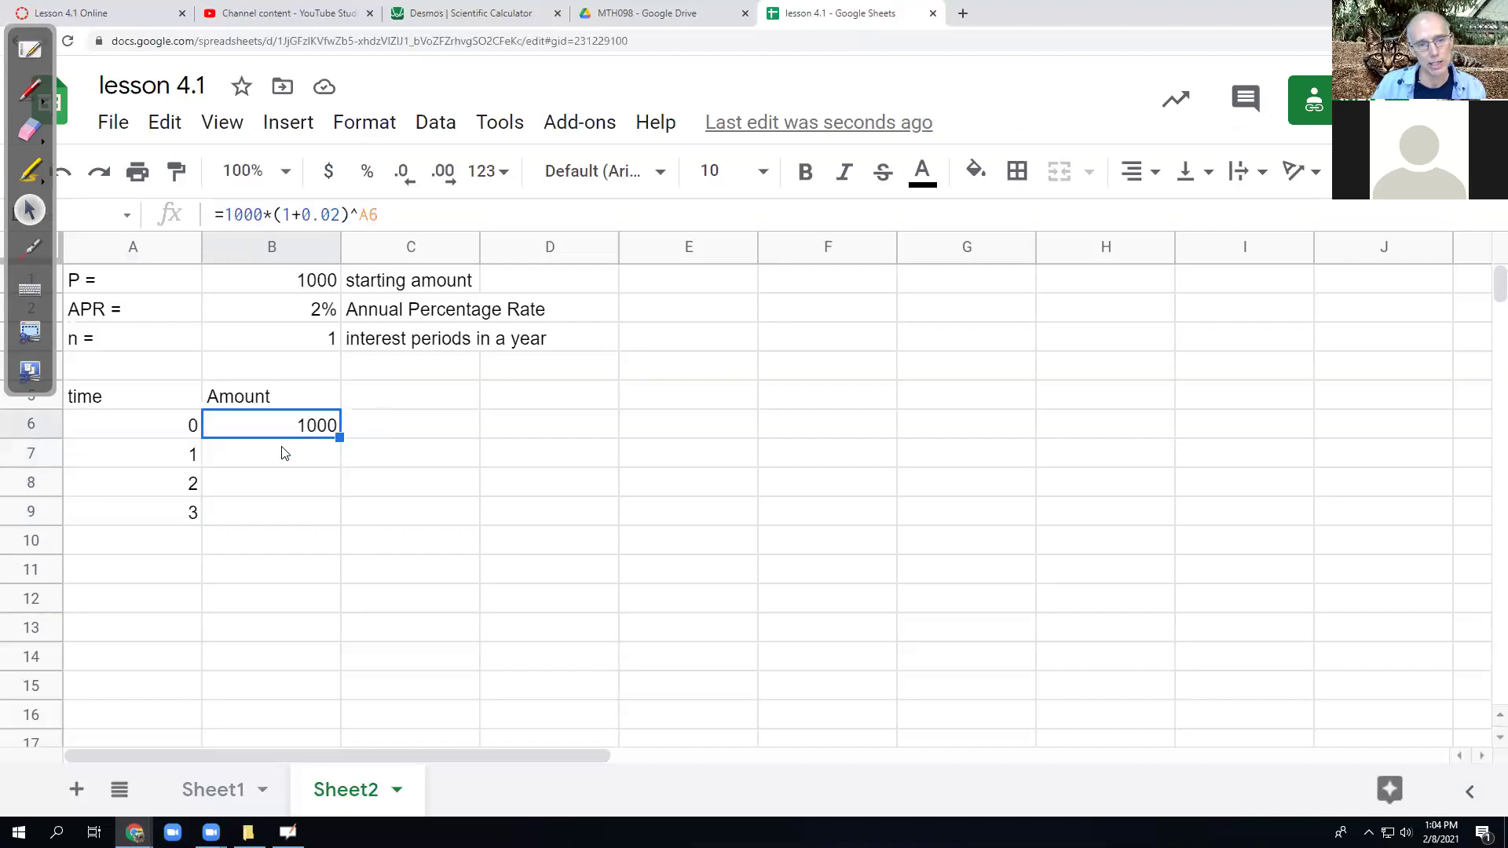
{"action": "left_click_drag", "start_coordinate": [338, 438], "coordinate": [338, 517]}
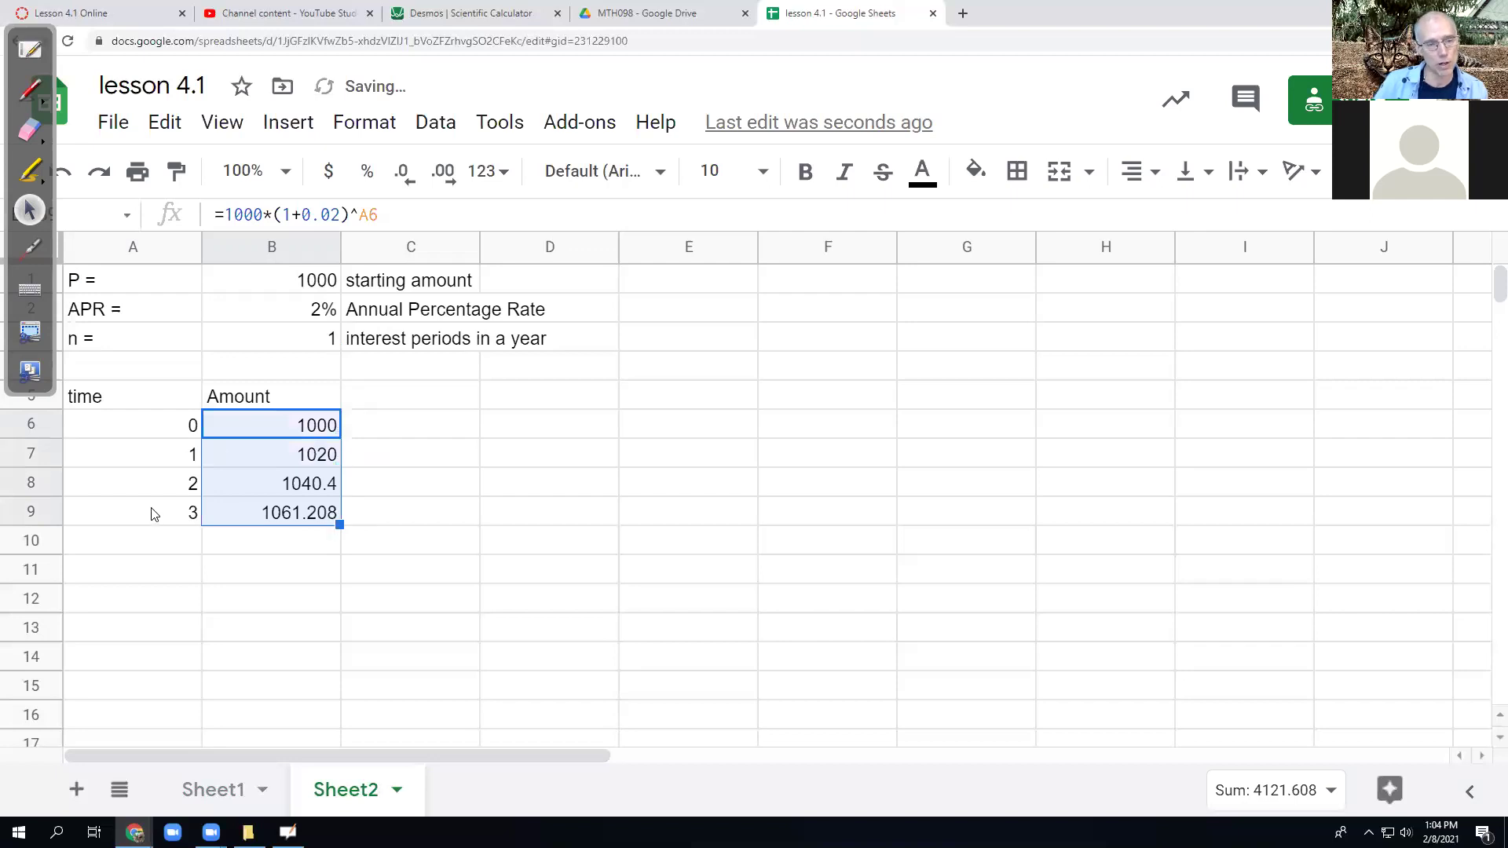
- Extend the amount formula from B9 down to B13
{"action": "left_click", "coordinate": [161, 543]}
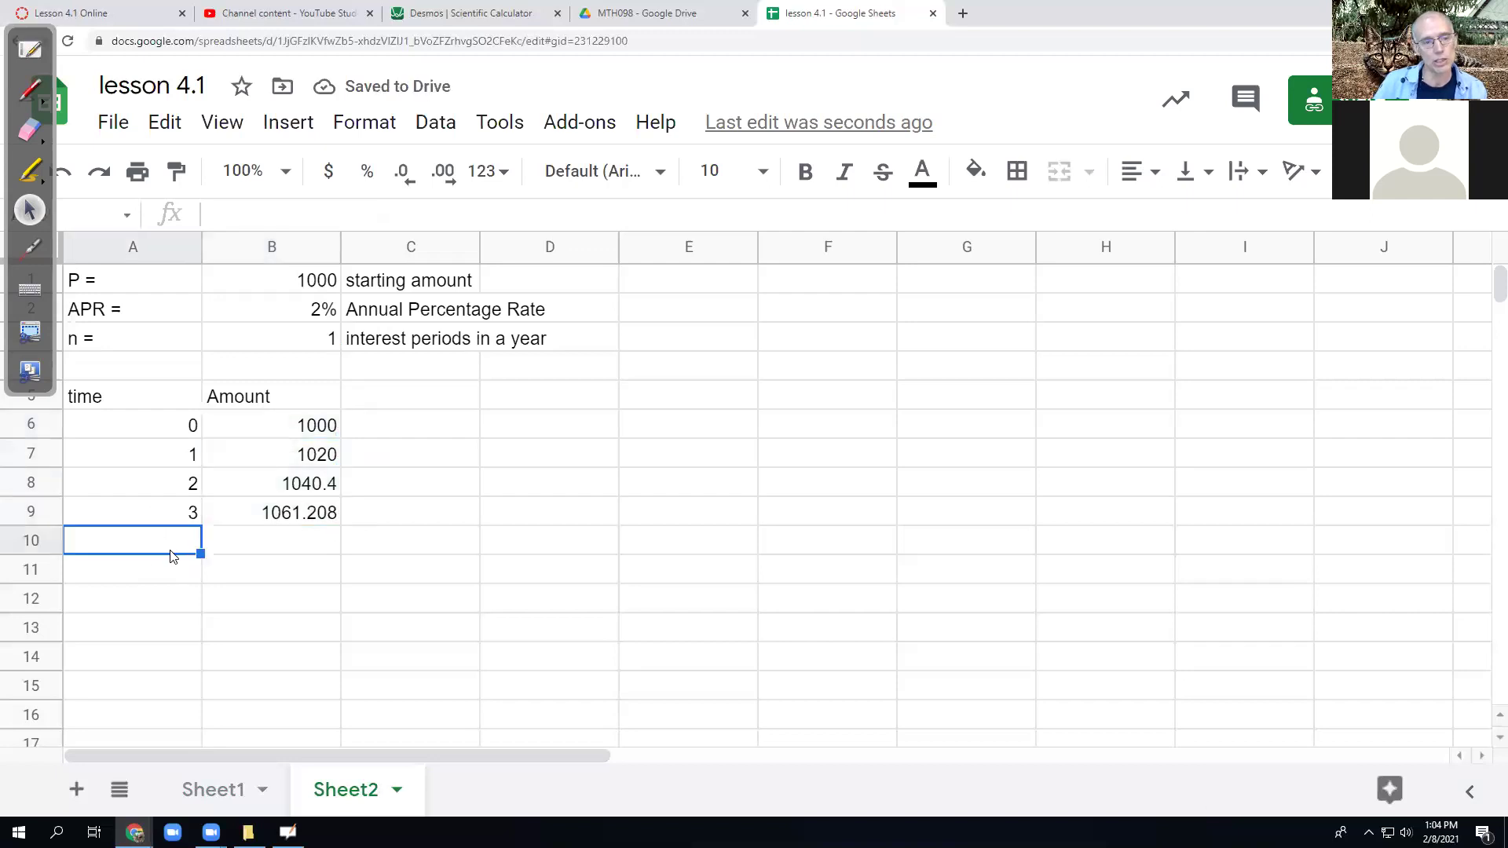
{"action": "left_click", "coordinate": [321, 519]}
{"action": "left_click_drag", "start_coordinate": [338, 525], "coordinate": [330, 628]}
- Continue the time column with 4, 5, 10 and 20 in A10 to A13
{"action": "left_click_drag", "start_coordinate": [157, 550], "coordinate": [165, 623]}
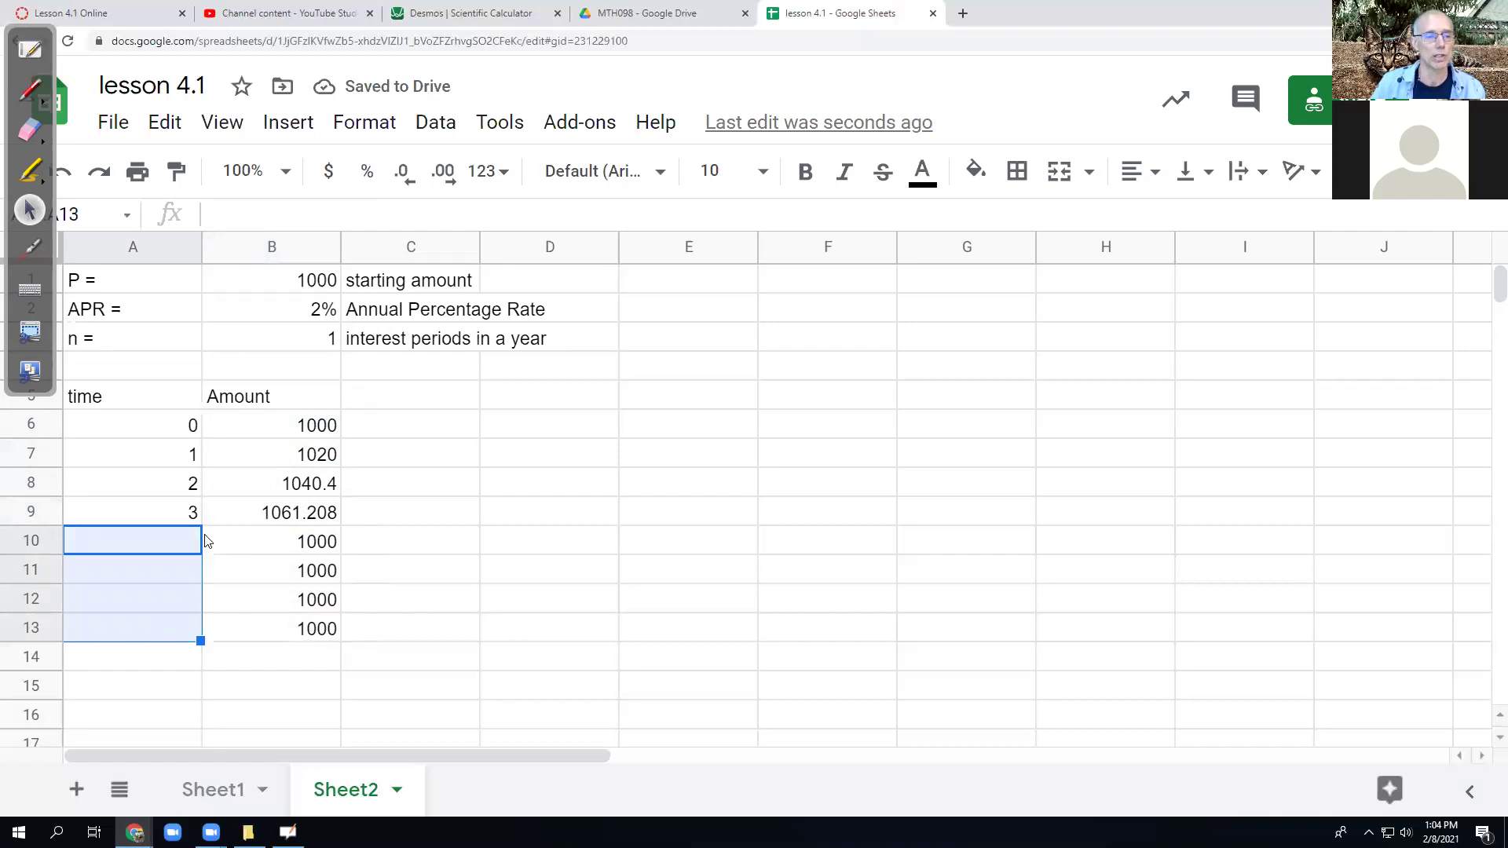
{"action": "left_click", "coordinate": [162, 539]}
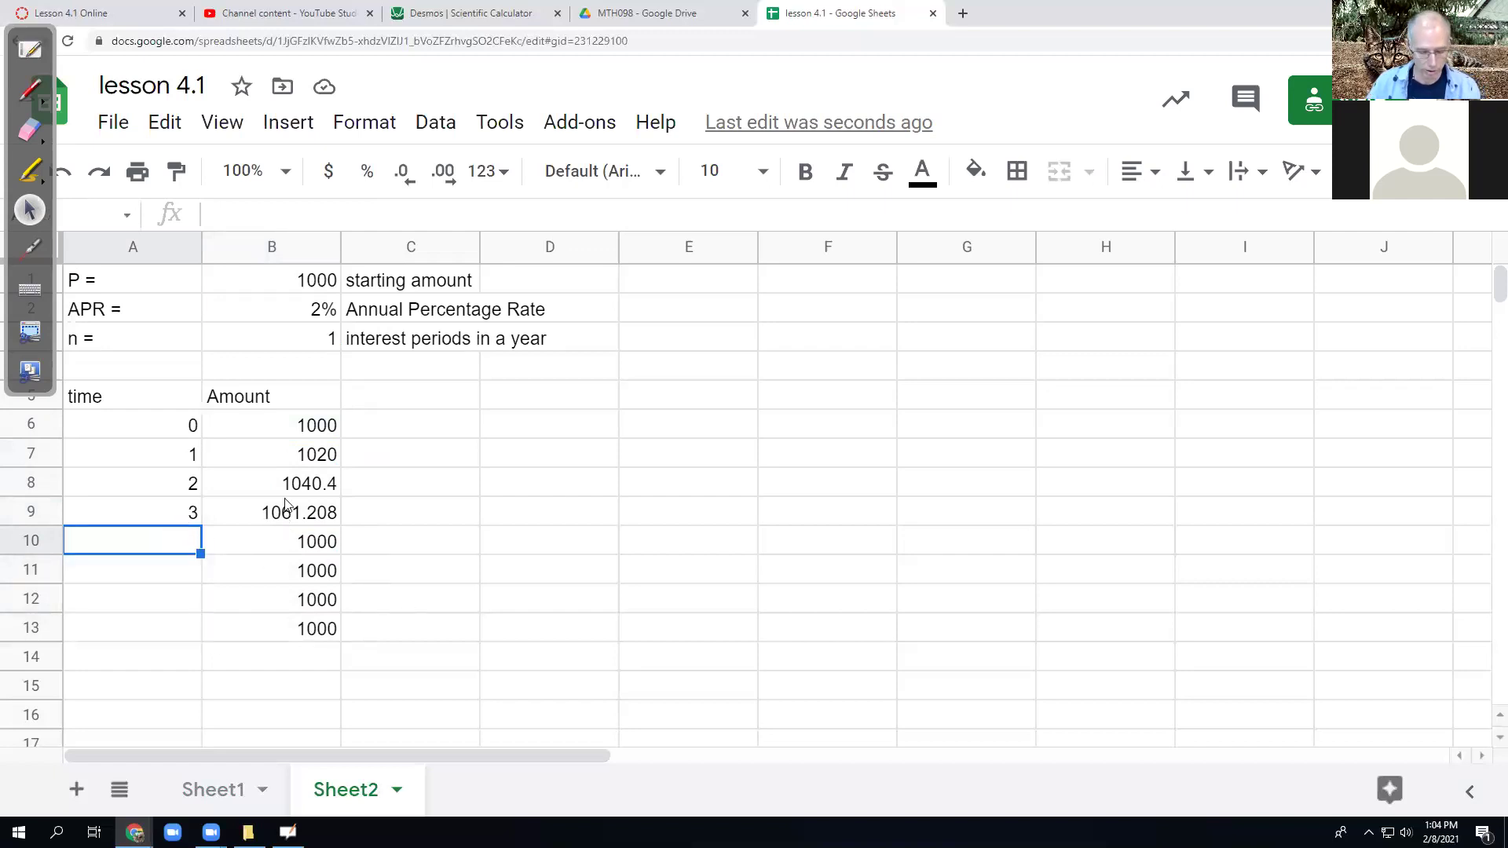
{"action": "type", "text": "4"}
{"action": "key", "text": "Return"}
{"action": "type", "text": "5"}
{"action": "key", "text": "Return"}
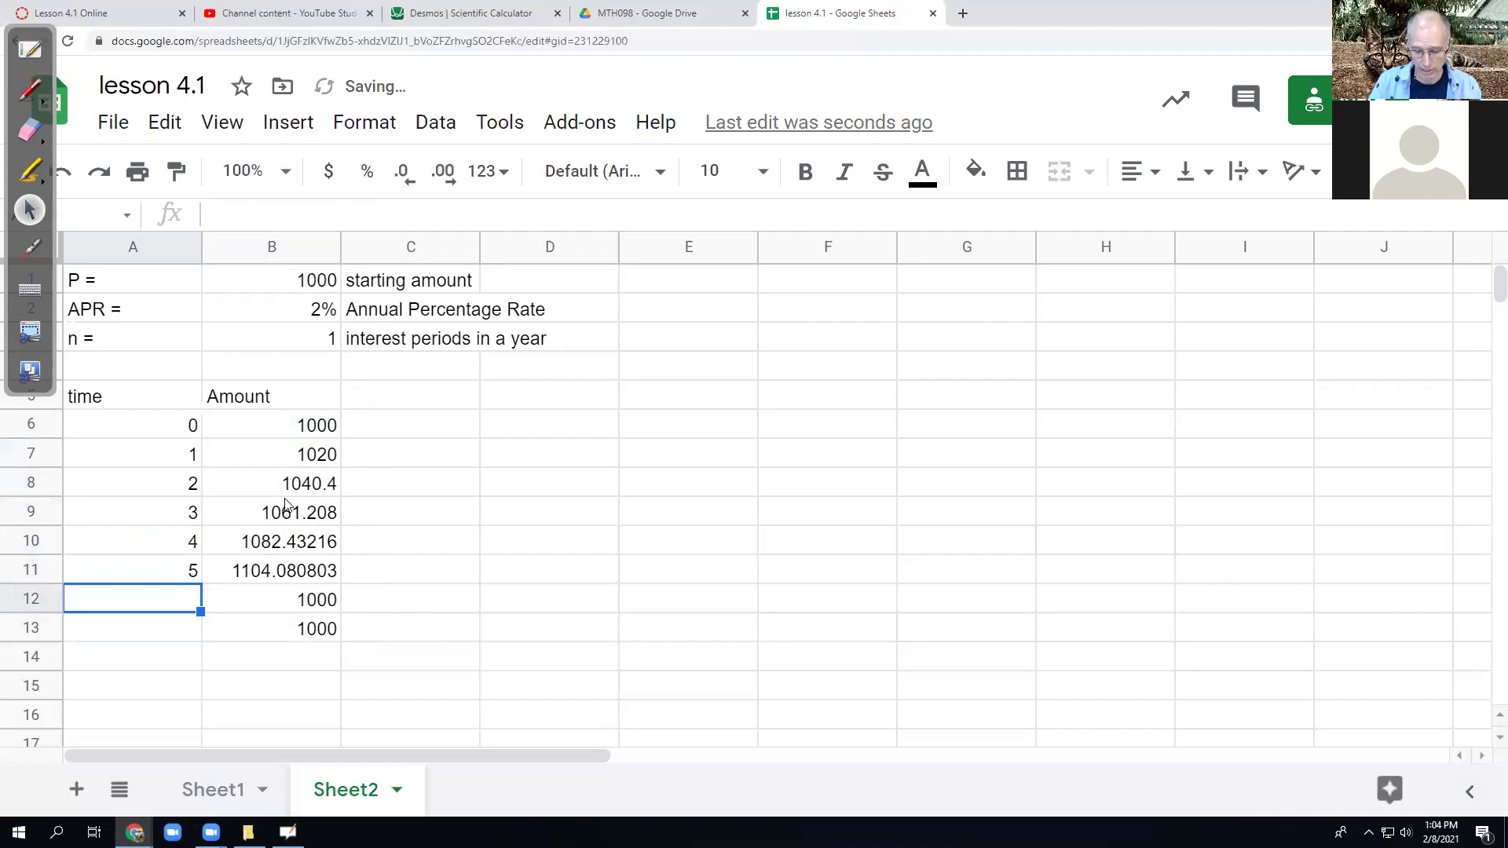
{"action": "type", "text": "10"}
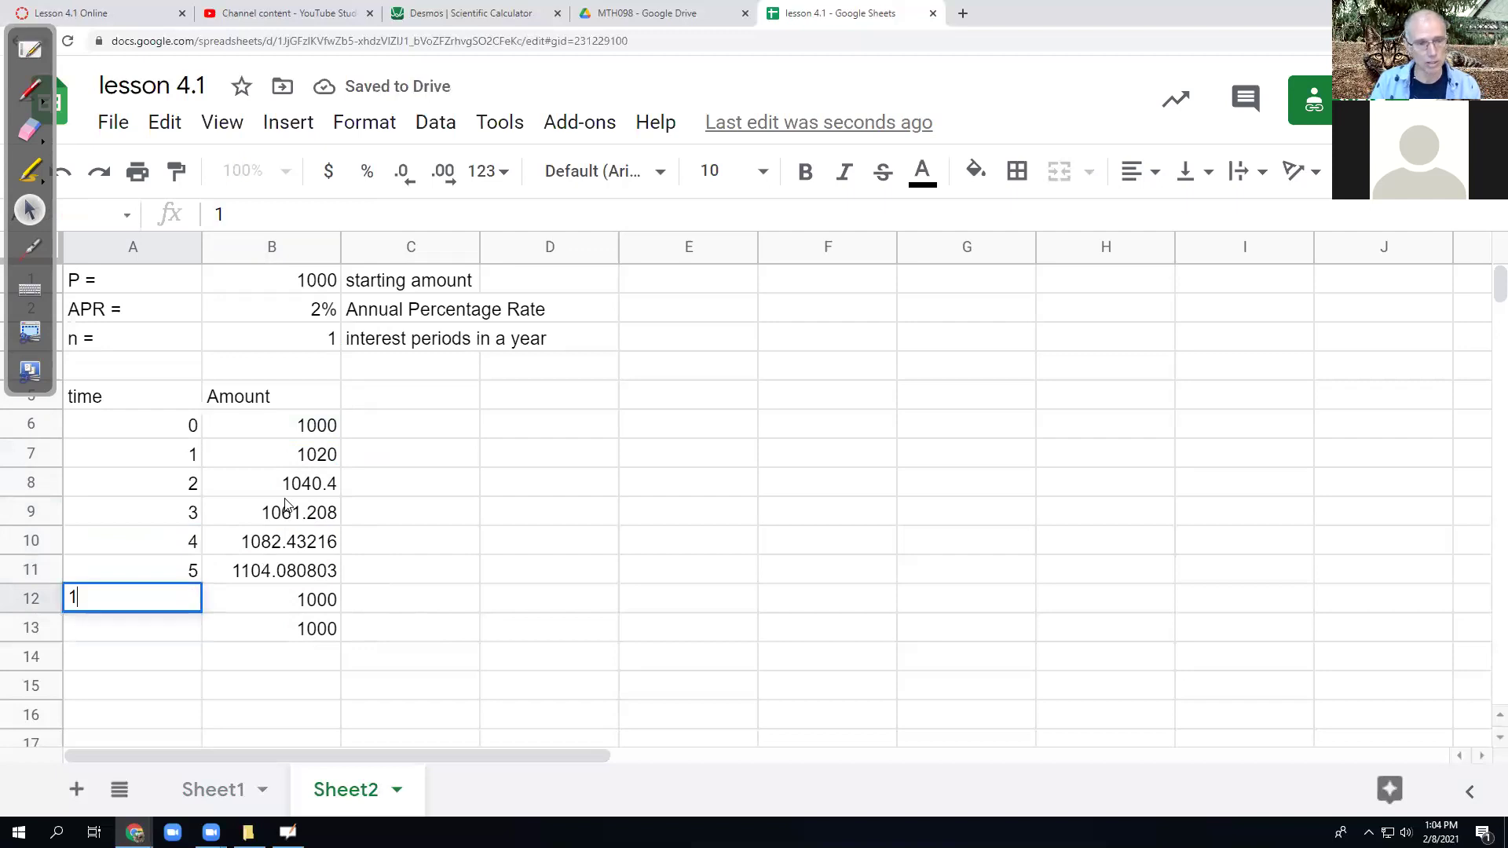
{"action": "key", "text": "Return"}
{"action": "type", "text": "20"}
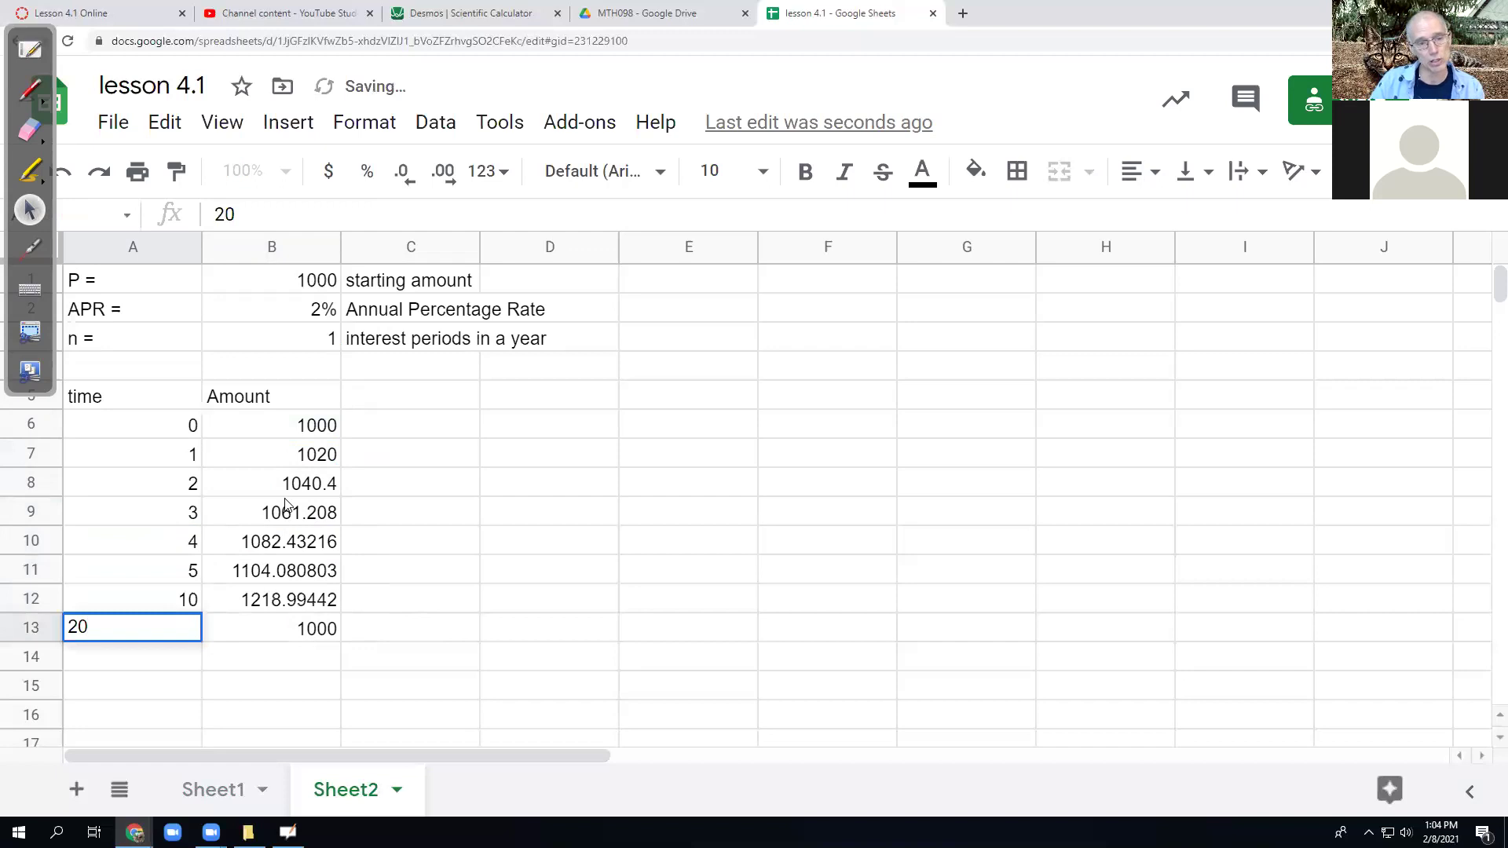
{"action": "key", "text": "Return"}
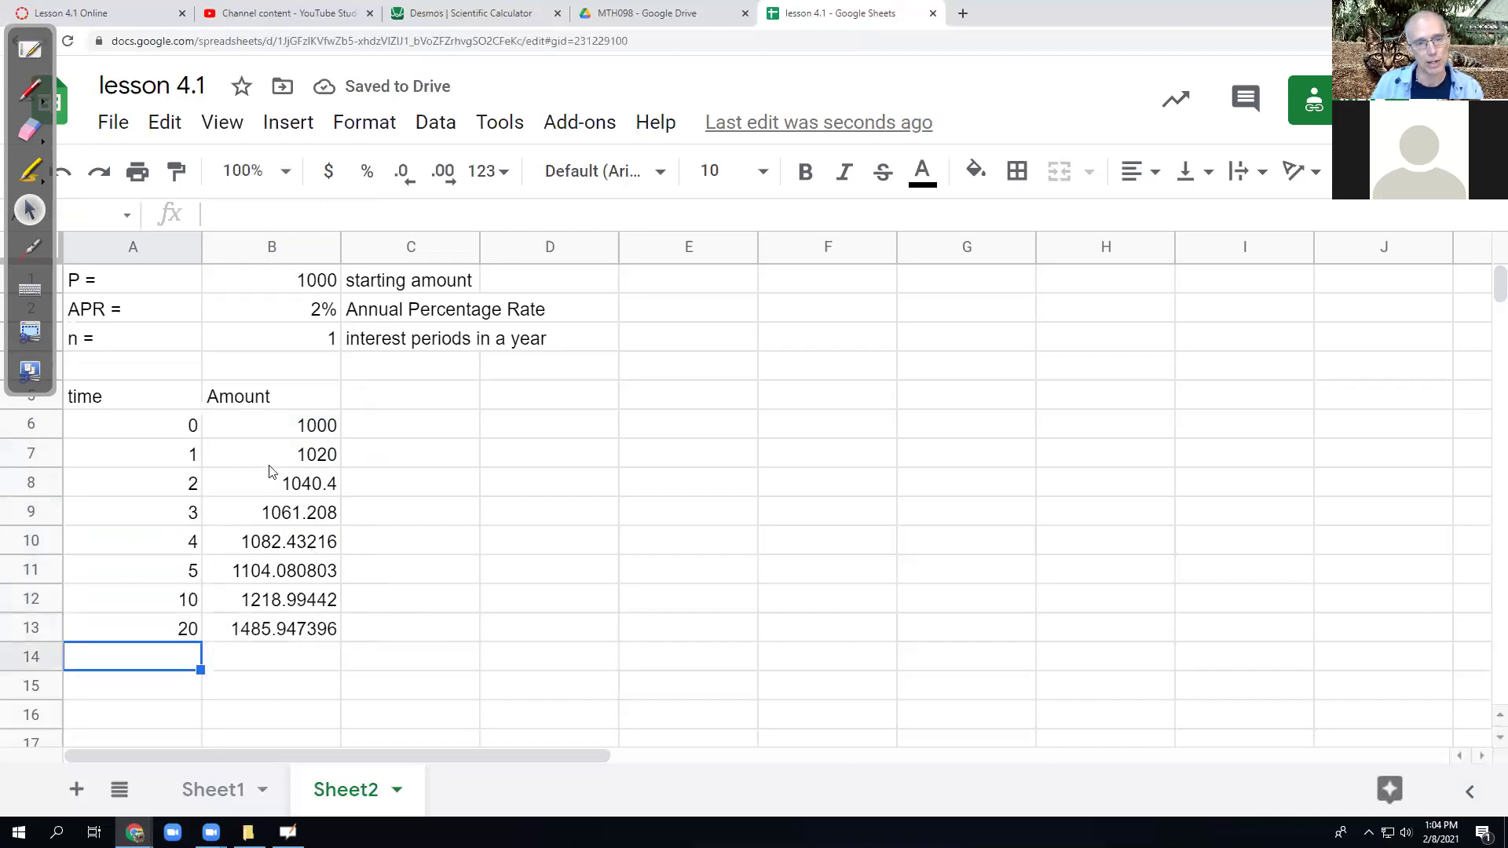
- Format the amounts in B6 to B13 as dollar currency
{"action": "left_click", "coordinate": [296, 428]}
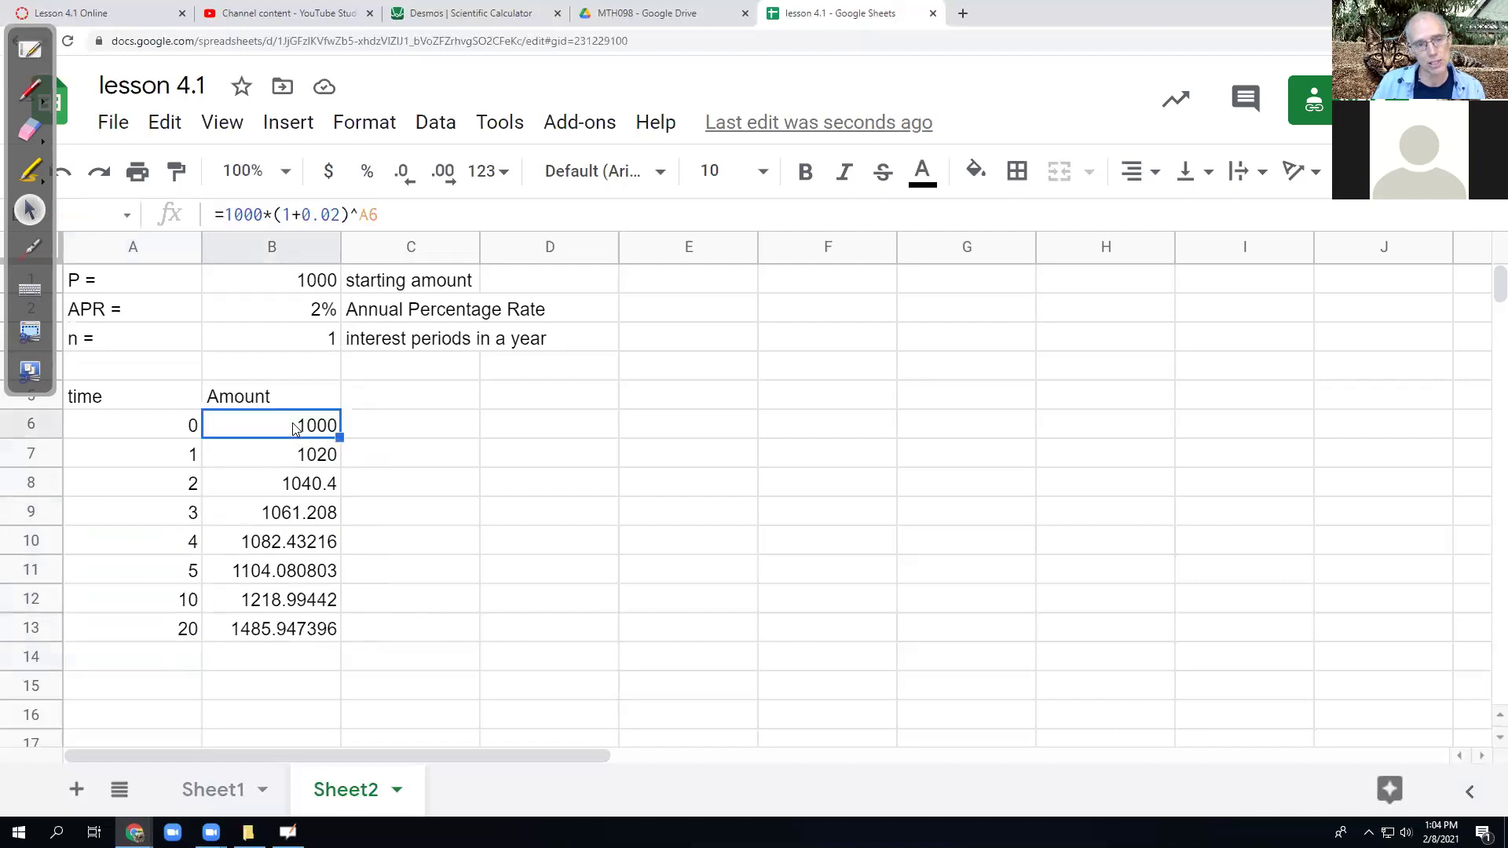
{"action": "left_click_drag", "start_coordinate": [290, 431], "coordinate": [312, 638]}
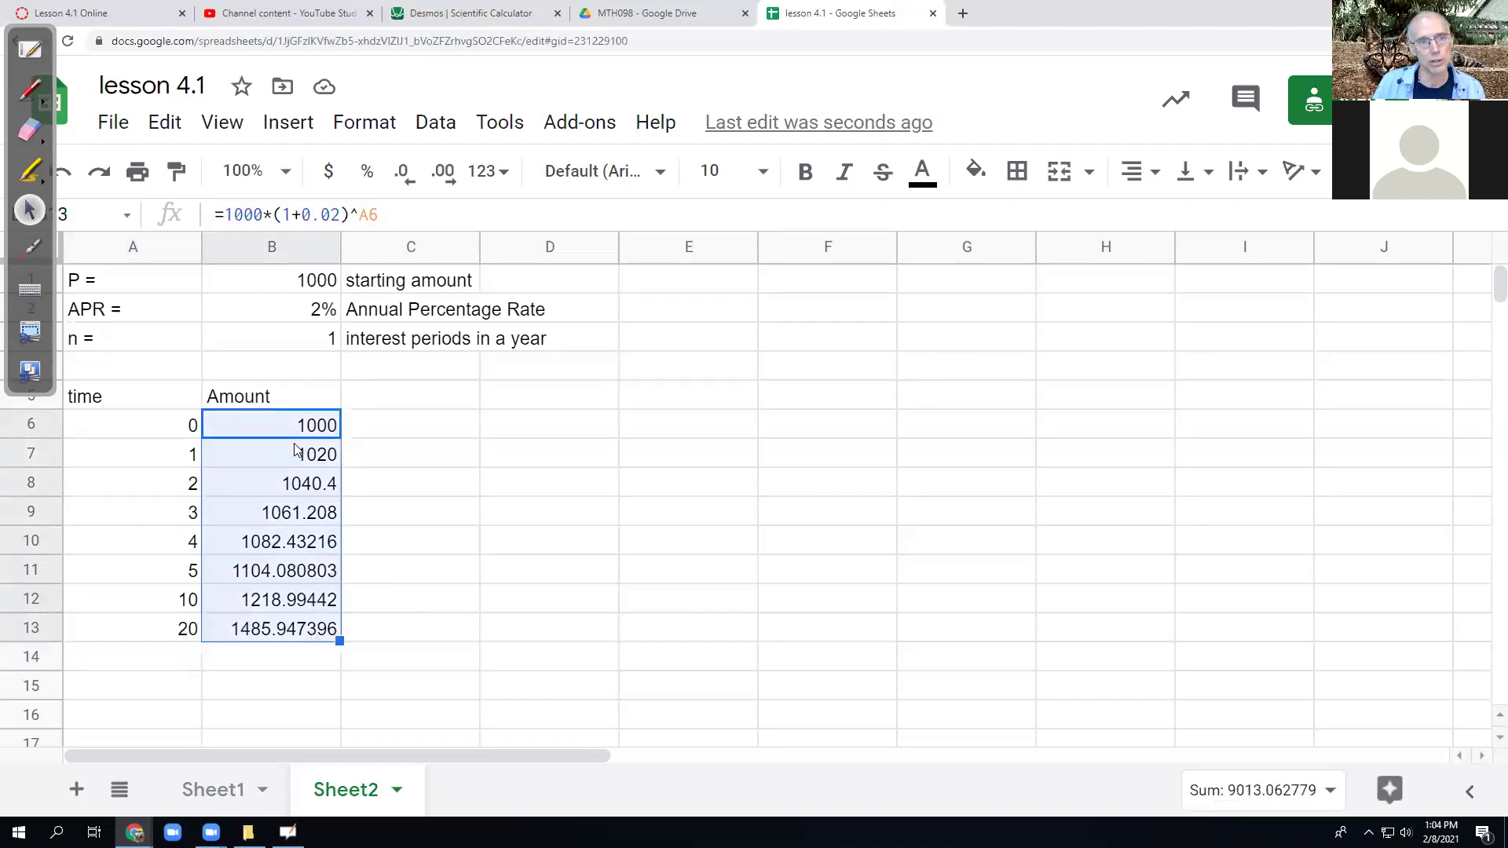
{"action": "left_click", "coordinate": [329, 175]}
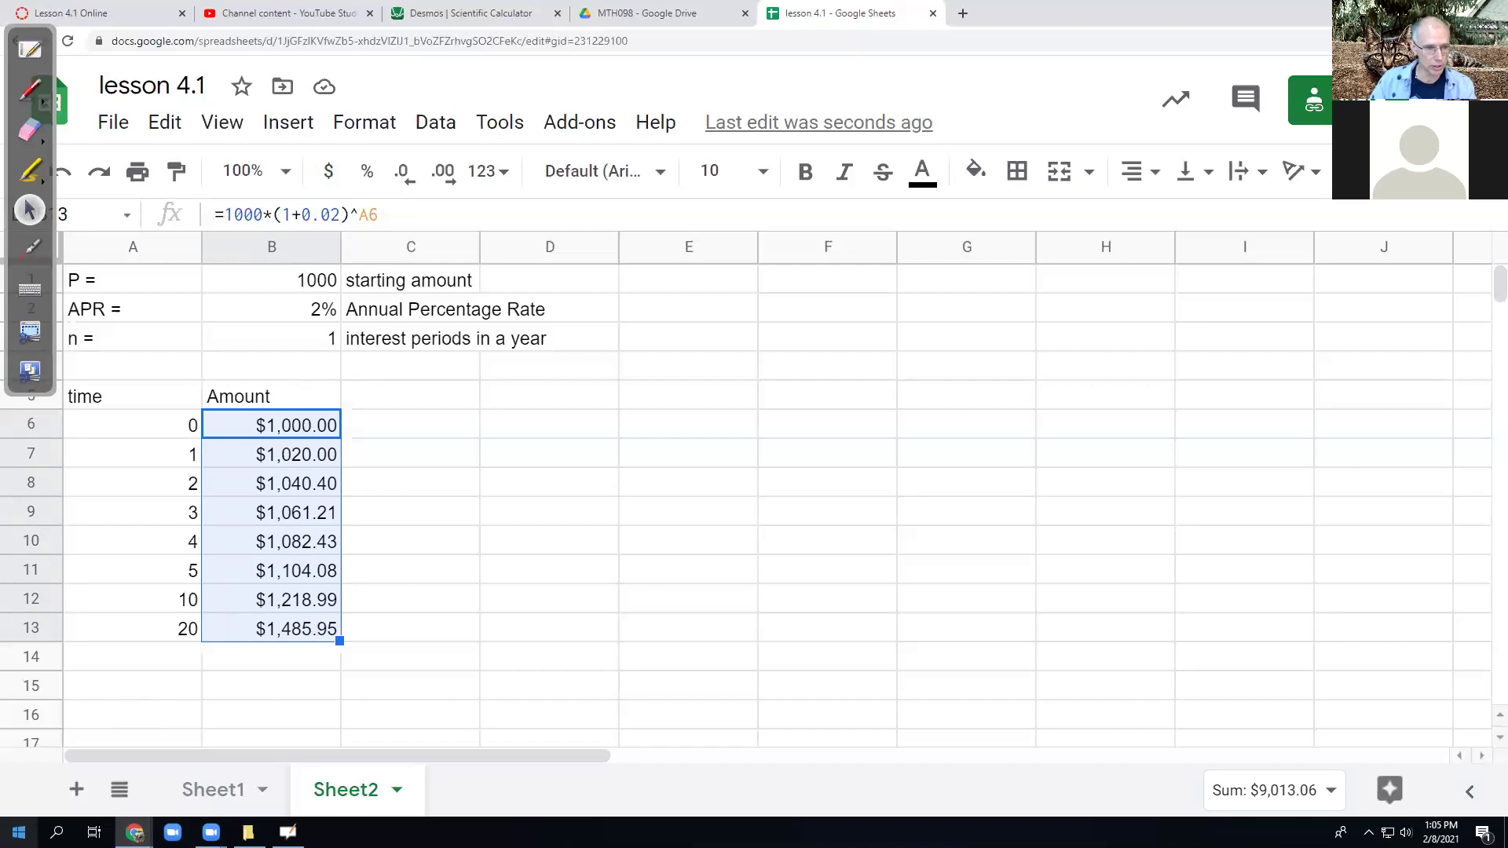
- Switch to Excel 2016 with a blank workbook and enlarge the sheet view to 170%
{"action": "left_click", "coordinate": [19, 832]}
{"action": "type", "text": "excel"}
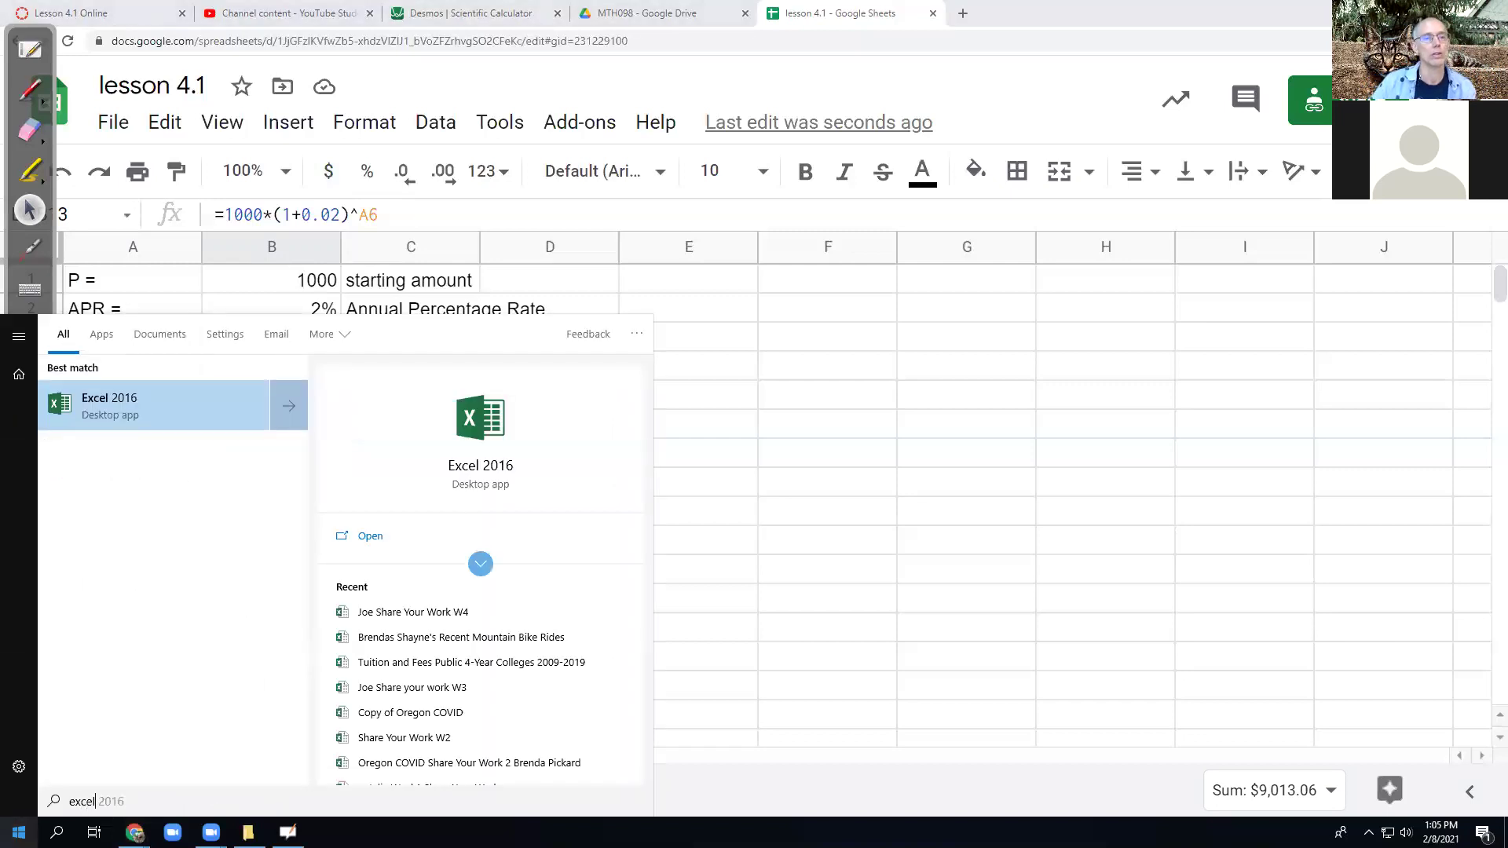
{"action": "key", "text": "Return"}
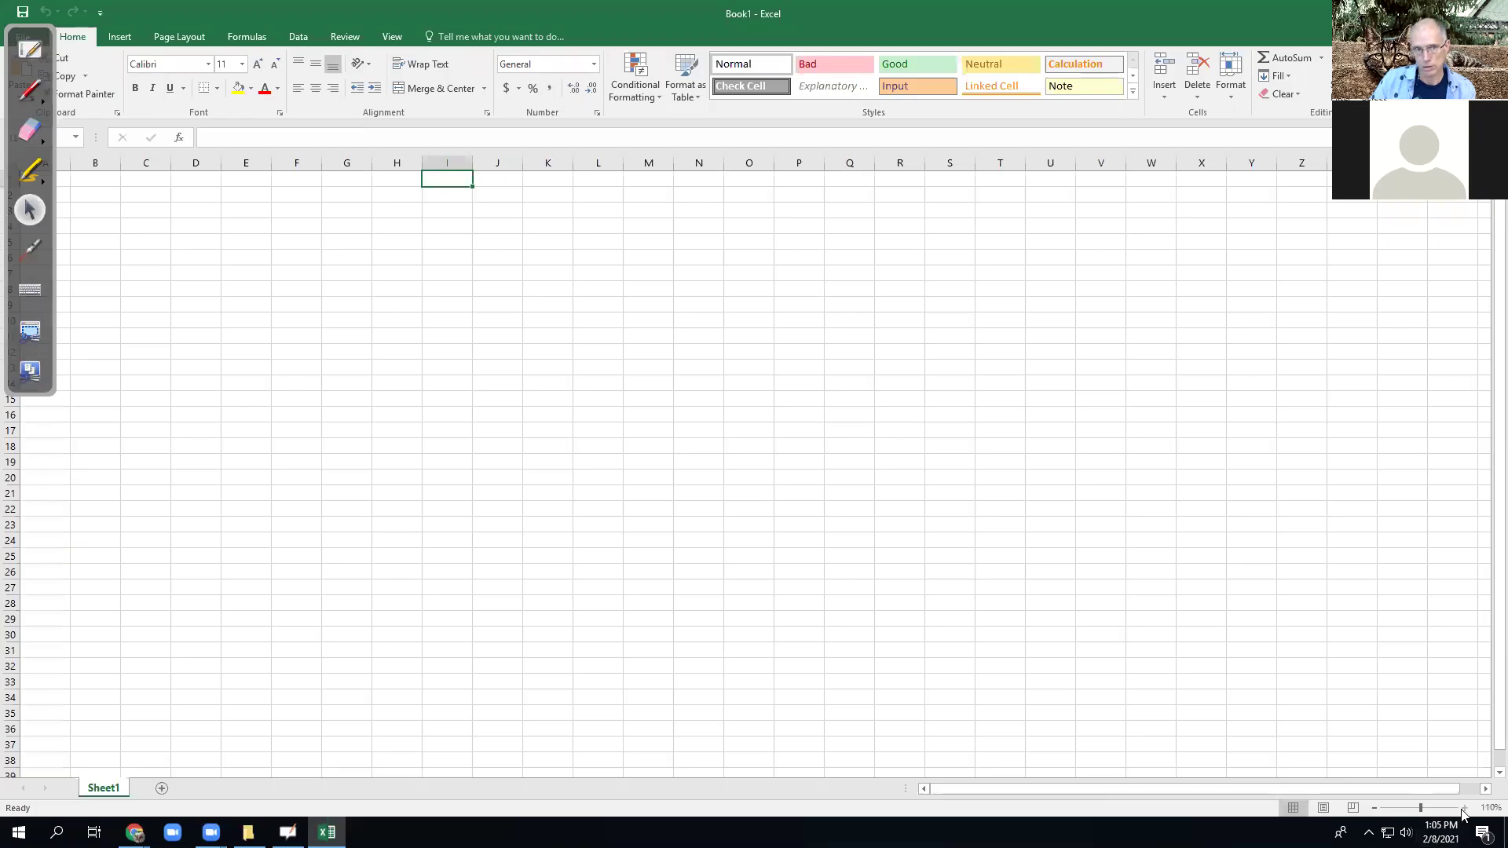
{"action": "left_click", "coordinate": [1461, 808]}
{"action": "left_click", "coordinate": [1460, 807]}
{"action": "left_click", "coordinate": [1461, 807]}
{"action": "left_click", "coordinate": [1460, 808]}
{"action": "left_click", "coordinate": [1460, 807]}
{"action": "left_click", "coordinate": [1460, 808]}
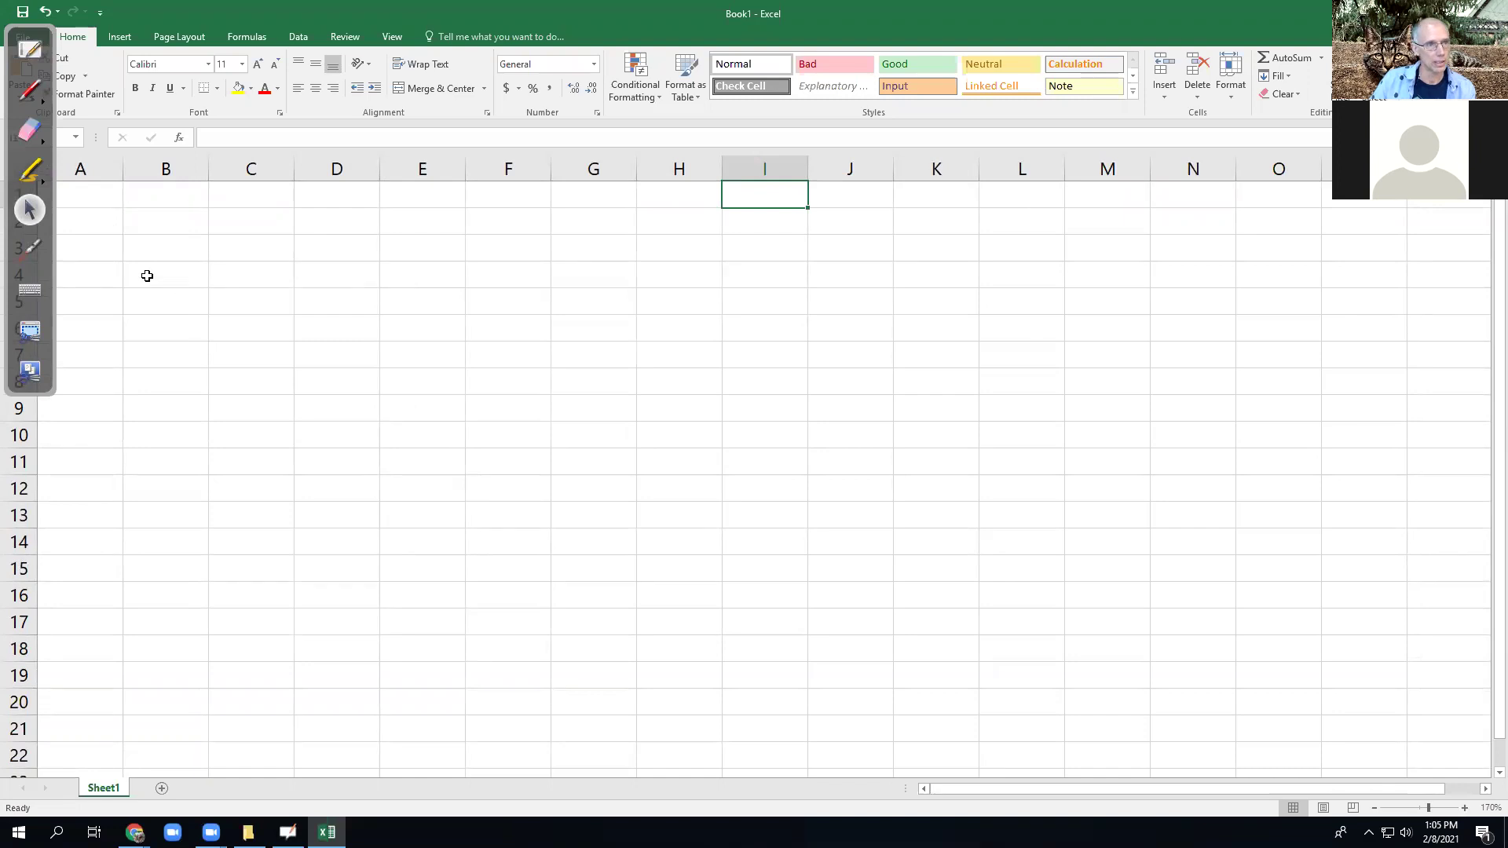
- Enter the table headings "years" in A5 and "Amount" in B5
{"action": "left_click", "coordinate": [97, 337]}
{"action": "key", "text": "Up"}
{"action": "type", "text": "years"}
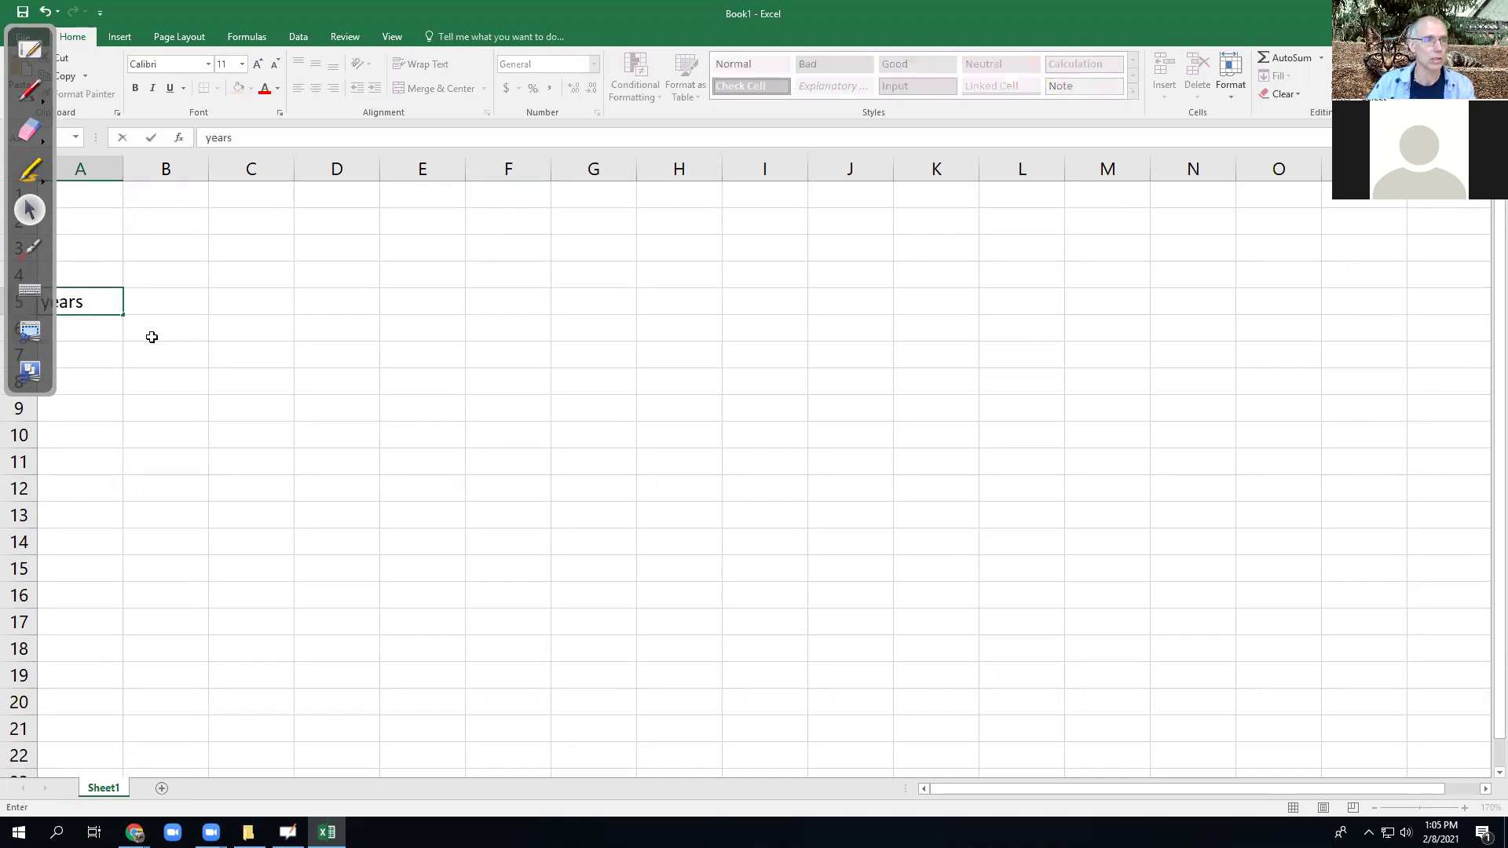
{"action": "key", "text": "Tab"}
{"action": "type", "text": "Amount"}
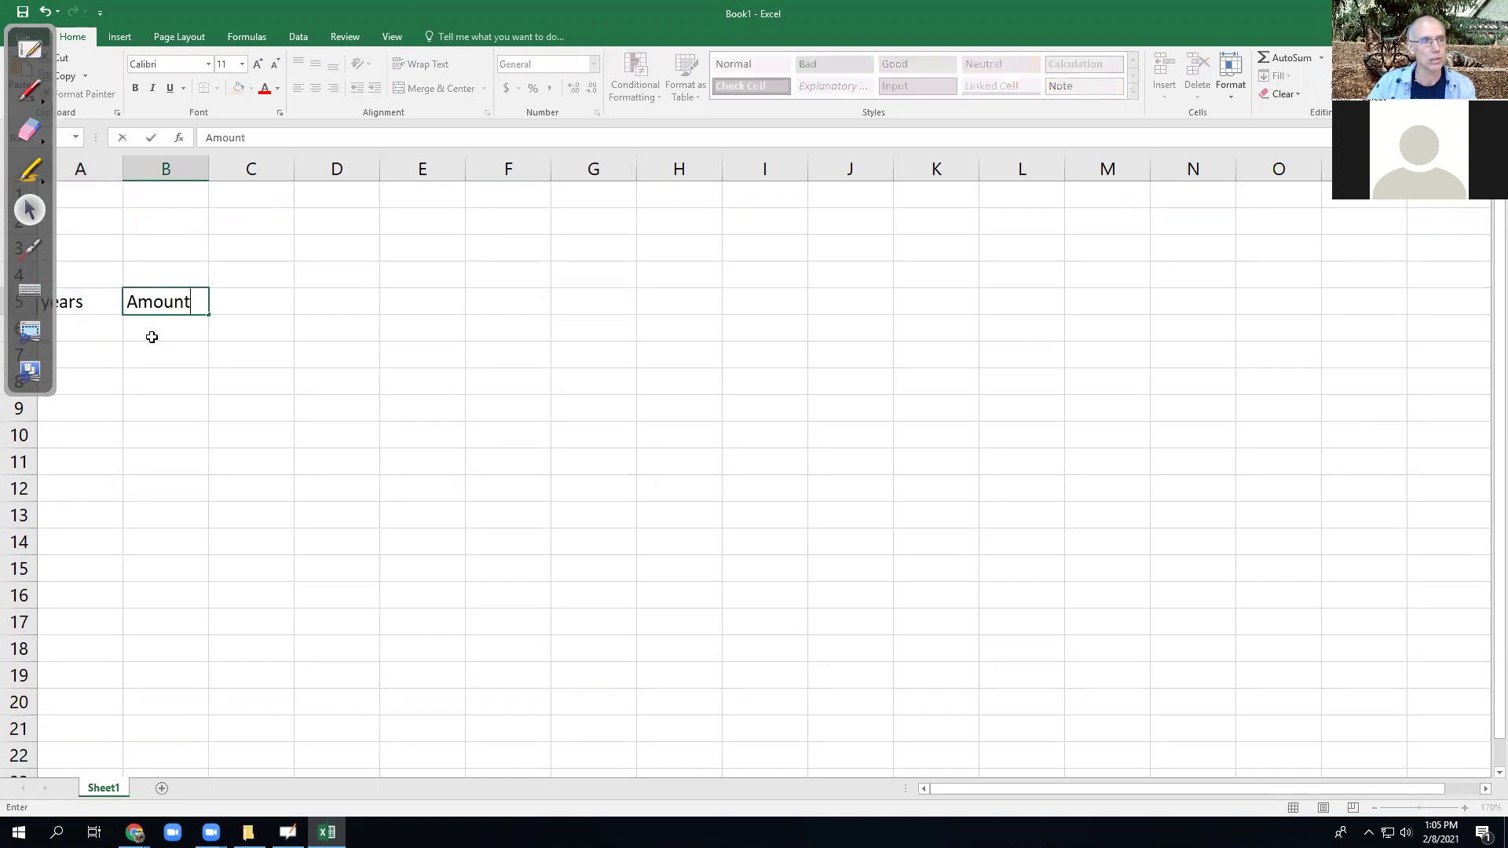
{"action": "key", "text": "Return"}
- Enter 0, 2 and 3 in the years column, cells A6 to A8
{"action": "type", "text": "0"}
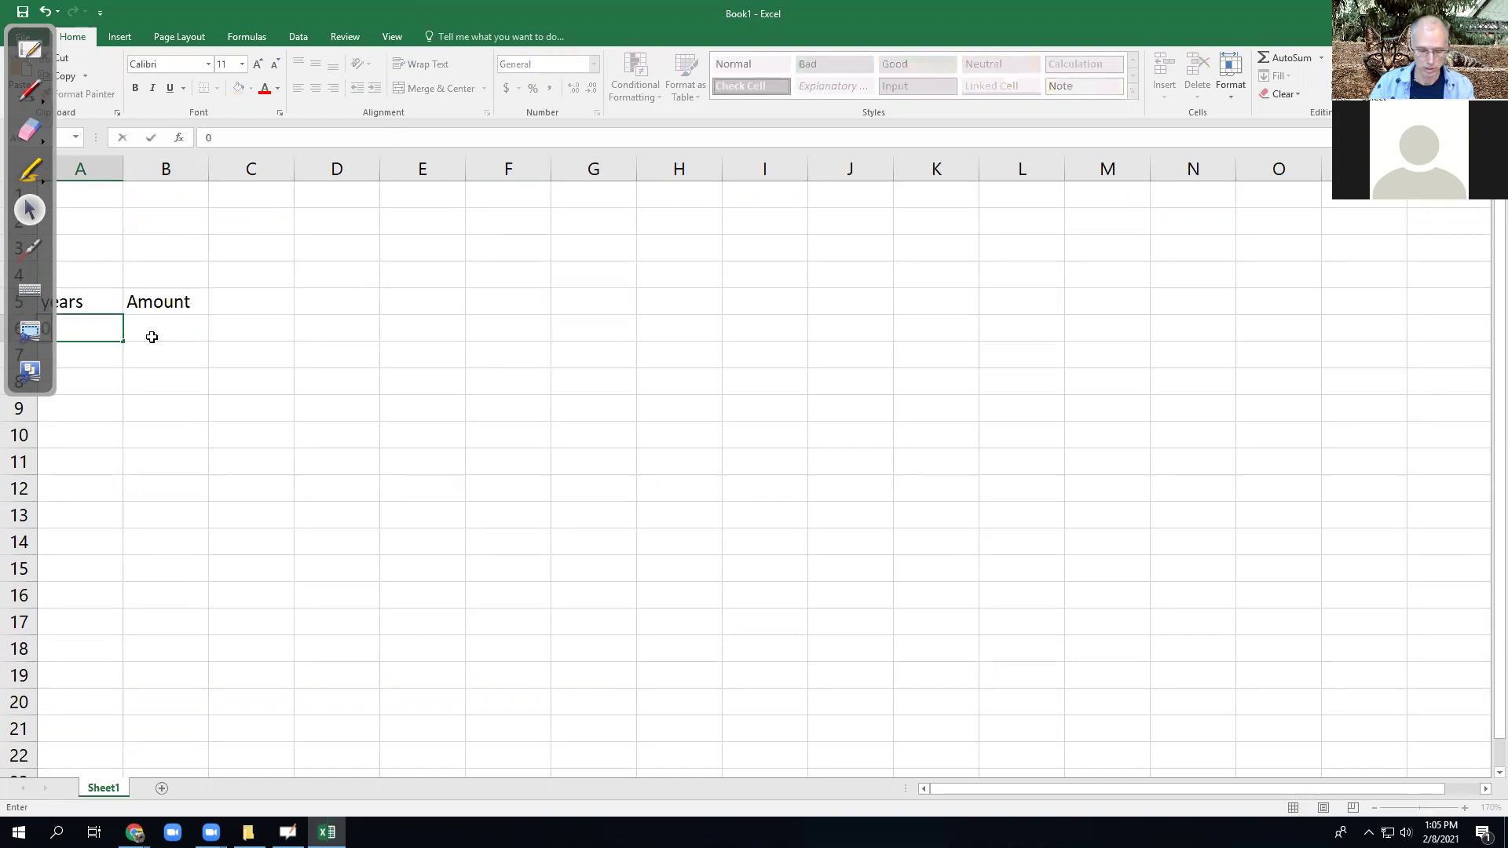
{"action": "key", "text": "Return"}
{"action": "type", "text": "2"}
{"action": "key", "text": "Return"}
{"action": "type", "text": "3"}
{"action": "key", "text": "Tab"}
{"action": "key", "text": "Up"}
{"action": "key", "text": "Up"}
{"action": "key", "text": "Down"}
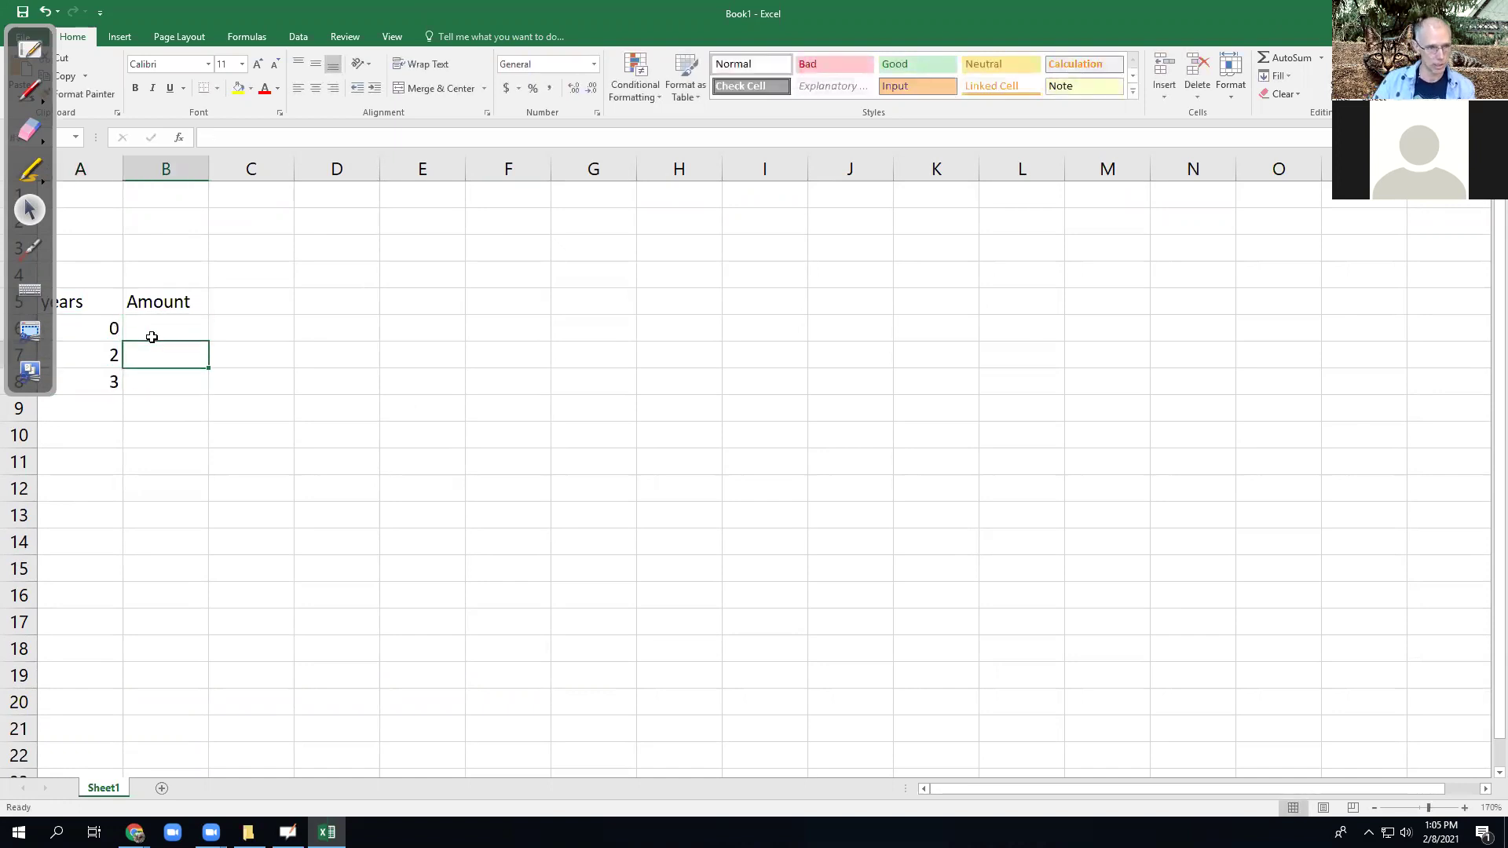
- Correct the years in A7 and A8 to 1 and 2
{"action": "key", "text": "Left"}
{"action": "type", "text": "1"}
{"action": "key", "text": "Return"}
{"action": "type", "text": "2"}
{"action": "key", "text": "Tab"}
- Enter the compound interest formula =1000*(1+0.02)^A6 in B6, referencing the year cell A6 as the exponent
{"action": "key", "text": "Up"}
{"action": "key", "text": "Up"}
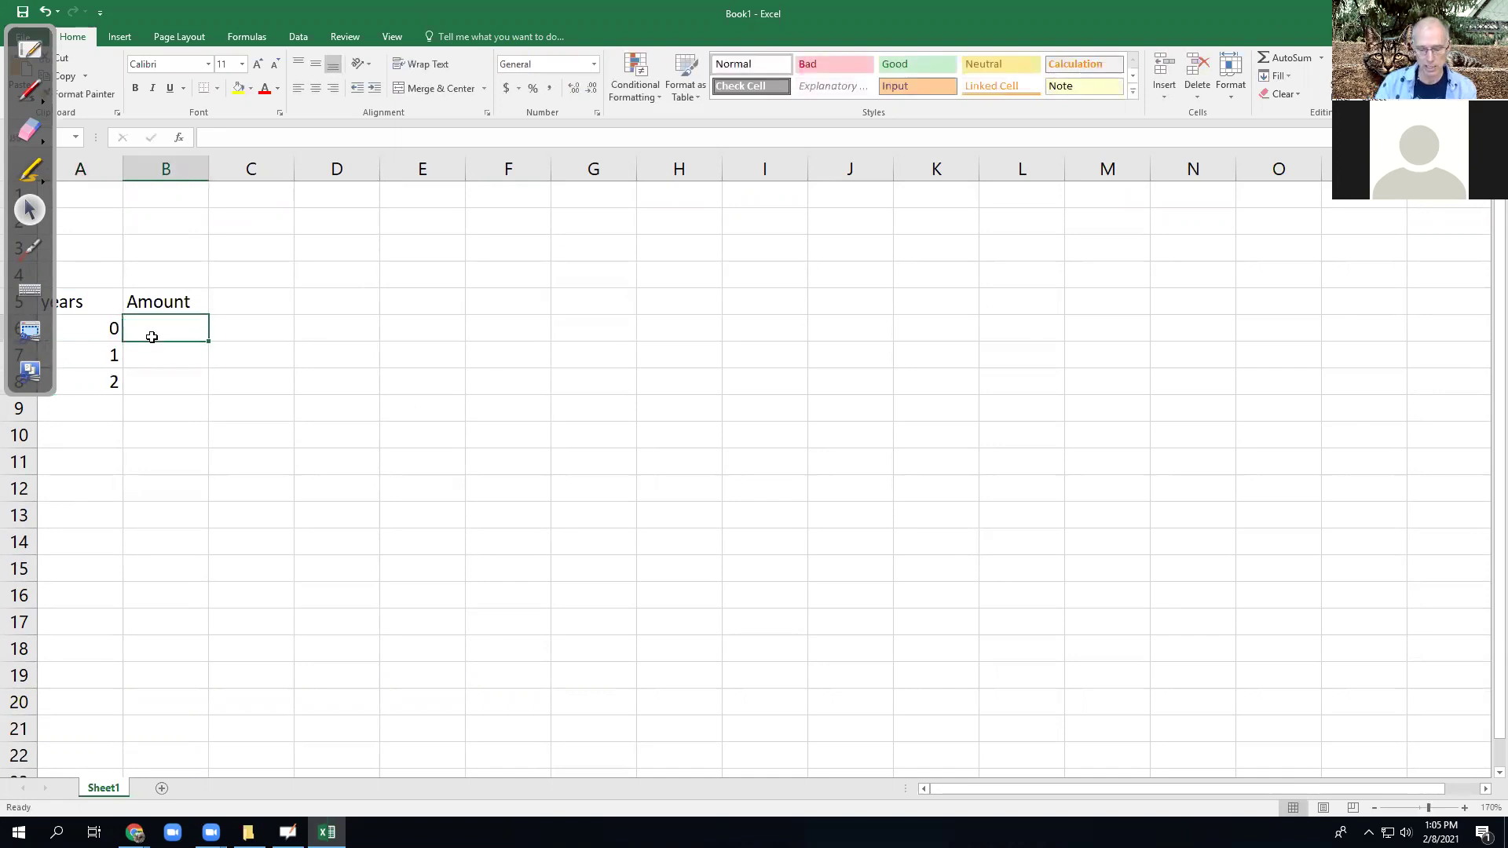
{"action": "type", "text": "=1"}
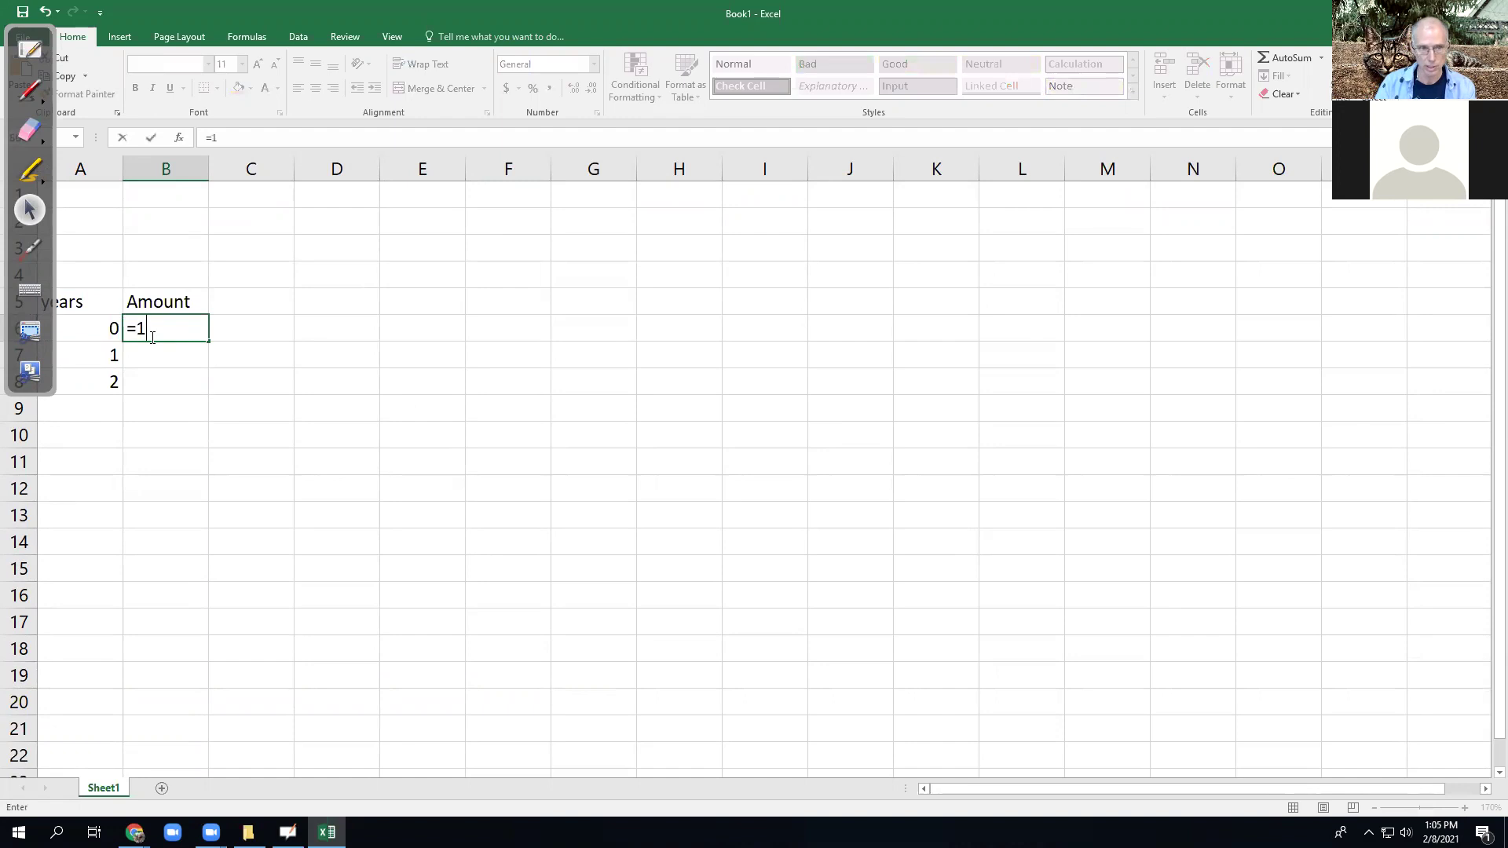
{"action": "type", "text": "000*"}
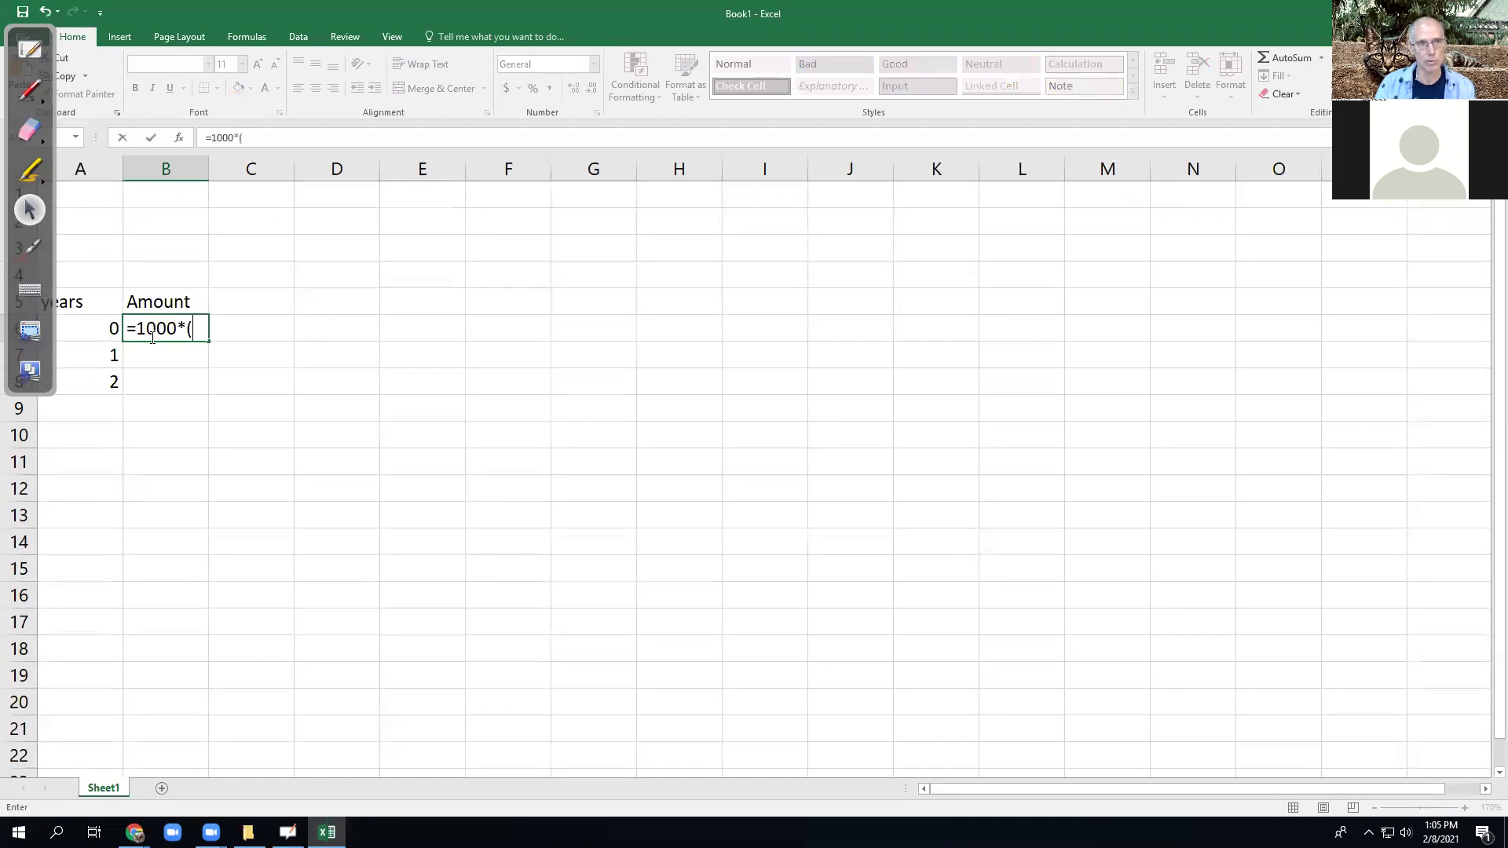
{"action": "type", "text": "(1"}
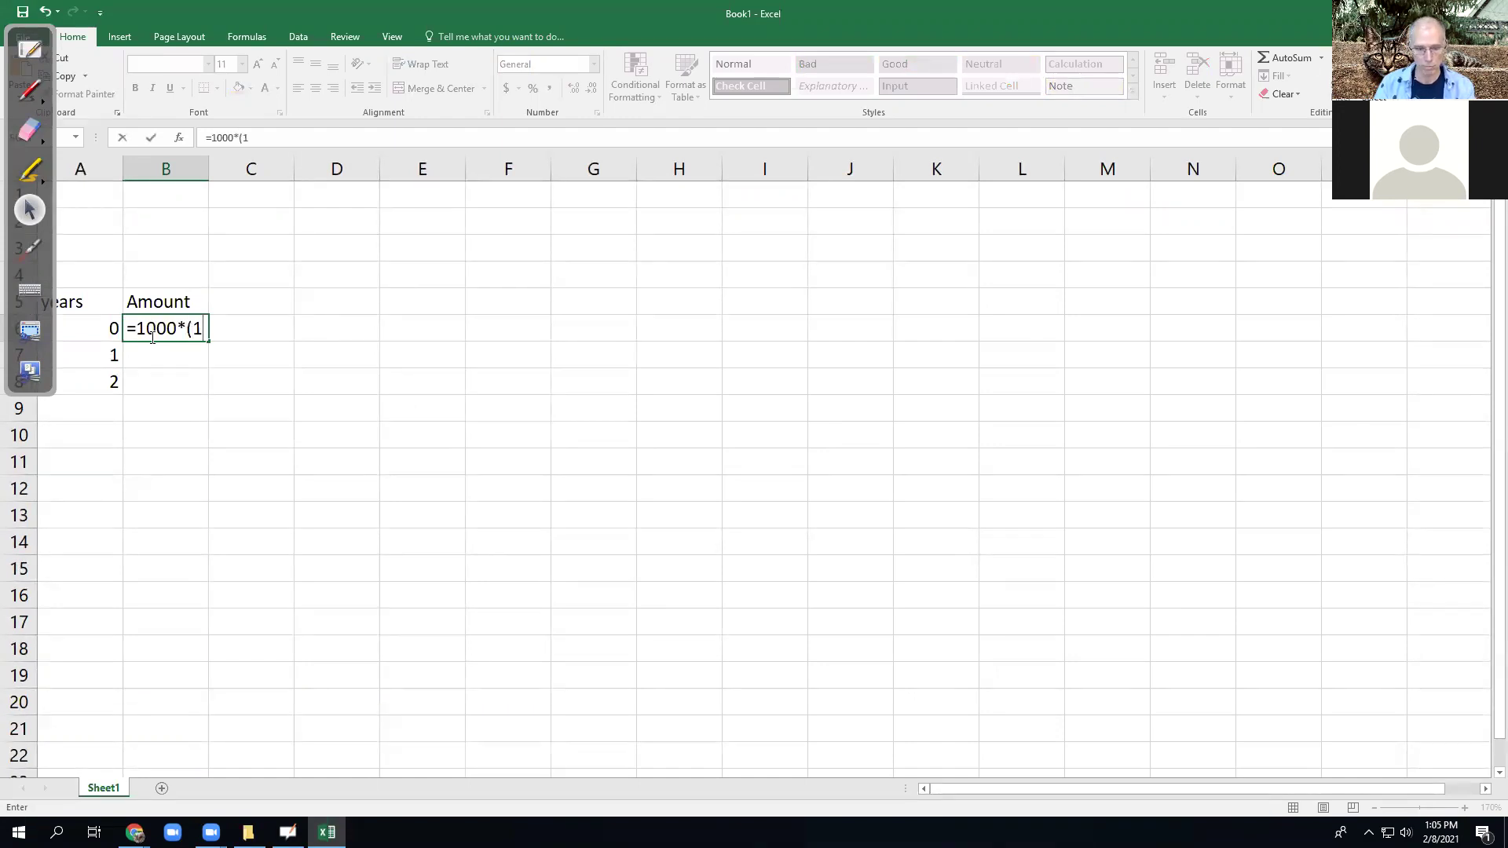
{"action": "type", "text": "+0.0"}
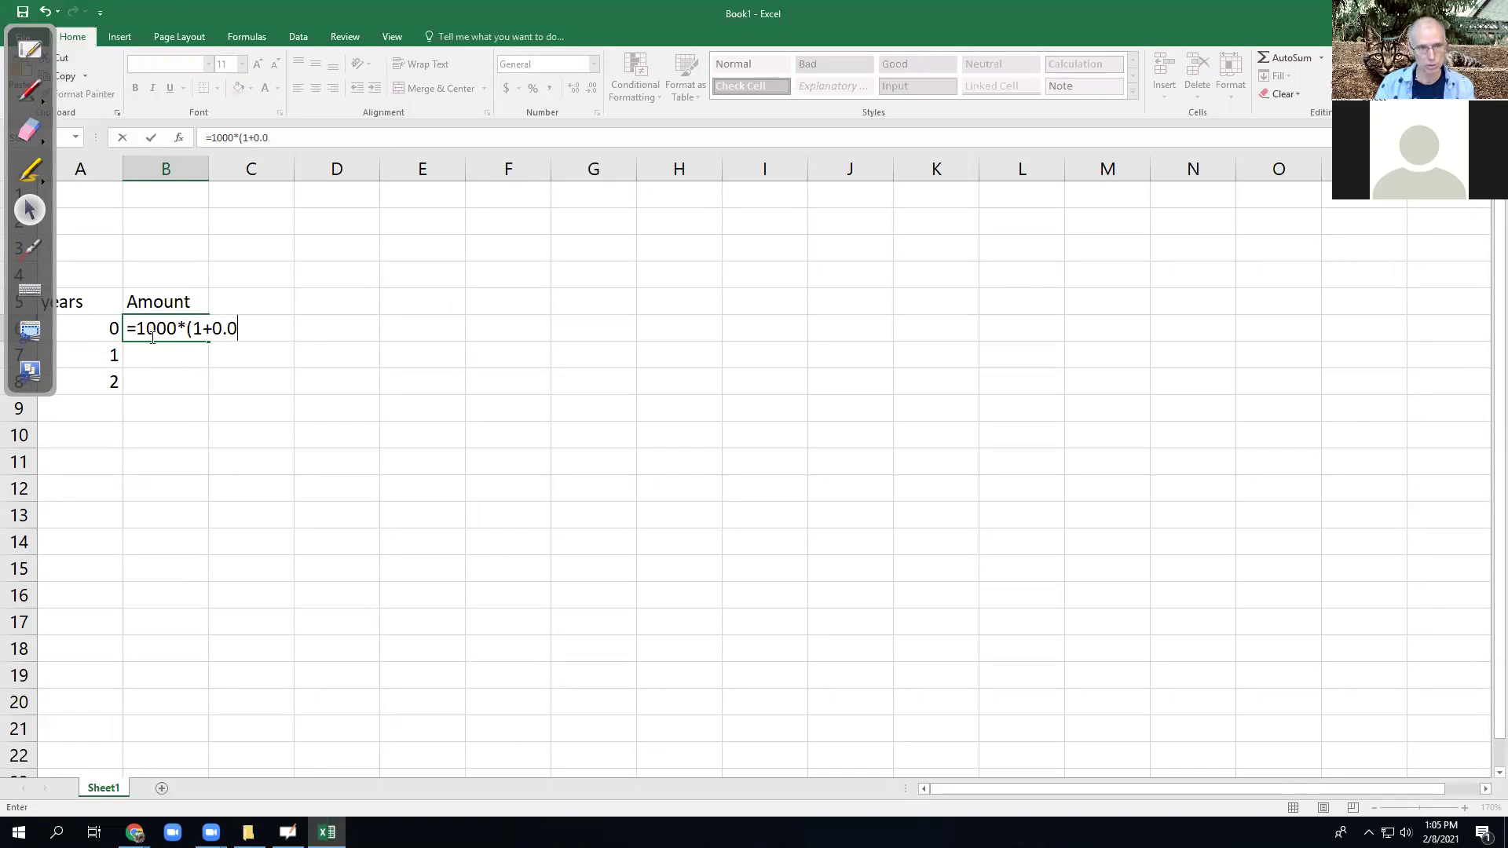
{"action": "type", "text": "2)^"}
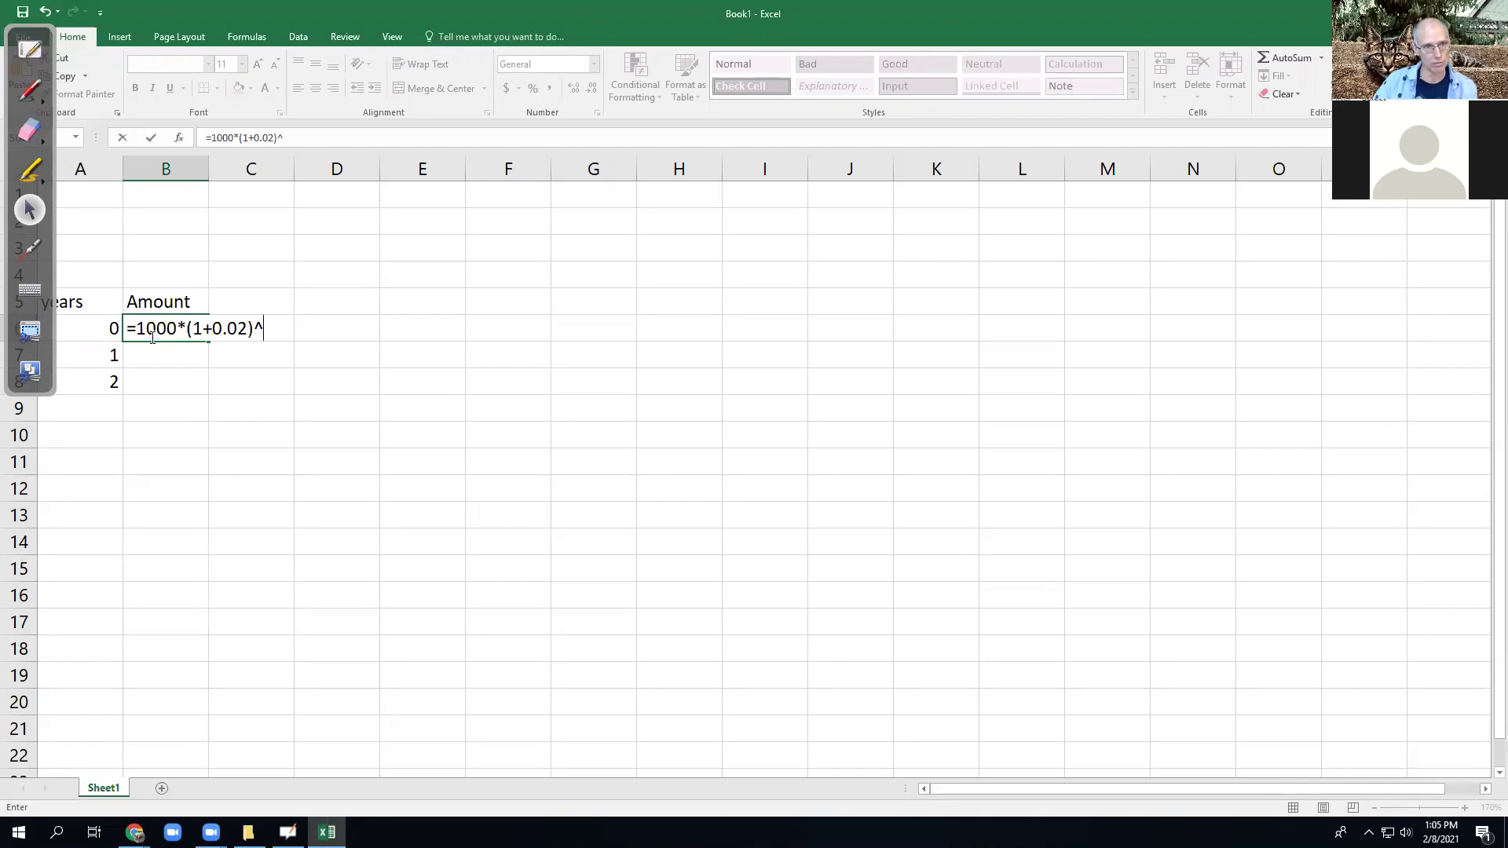
{"action": "left_click", "coordinate": [98, 330]}
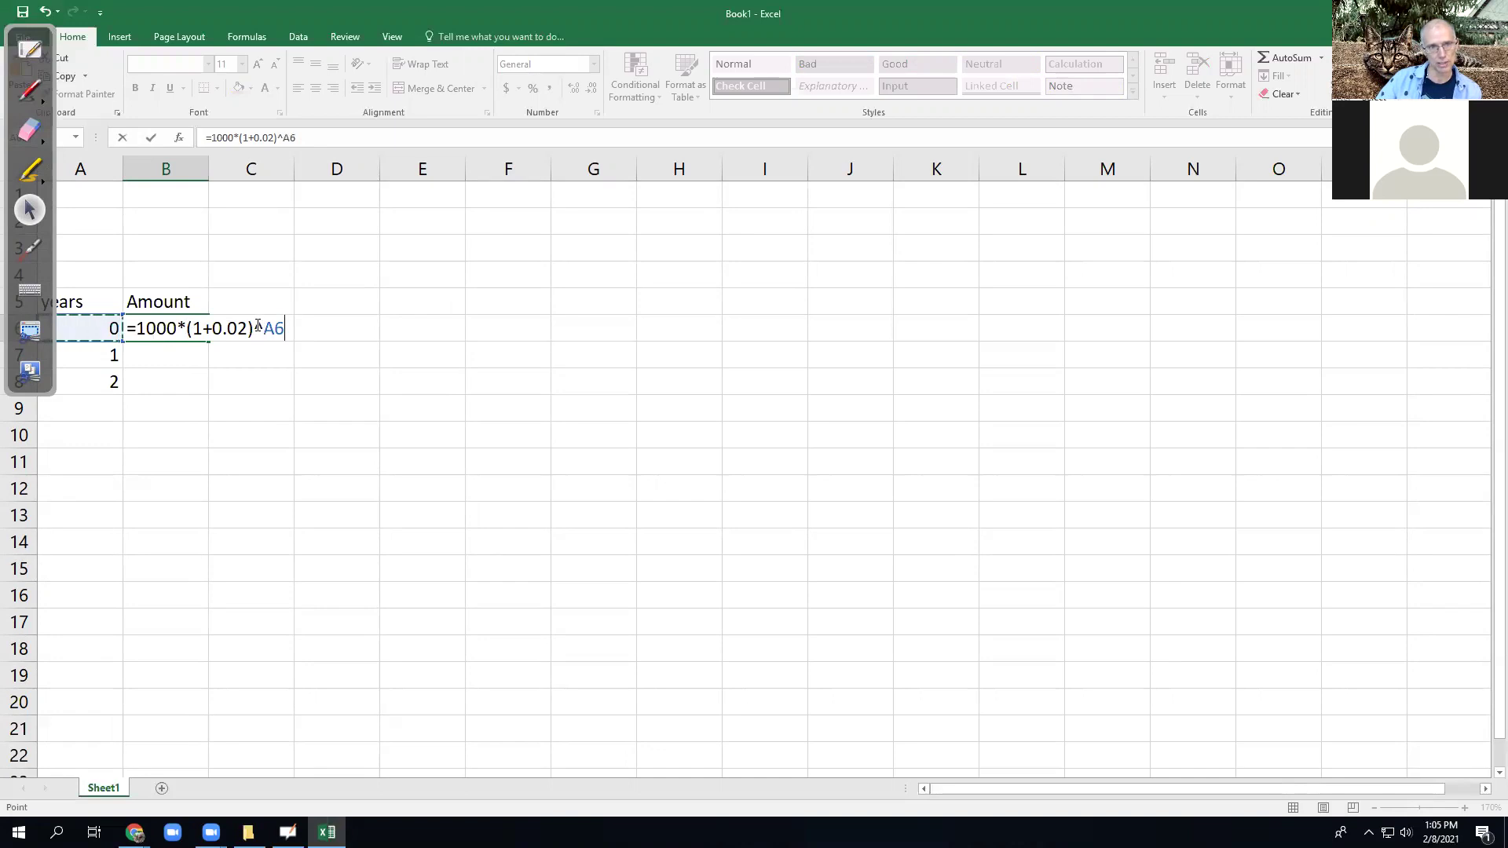
{"action": "key", "text": "Return"}
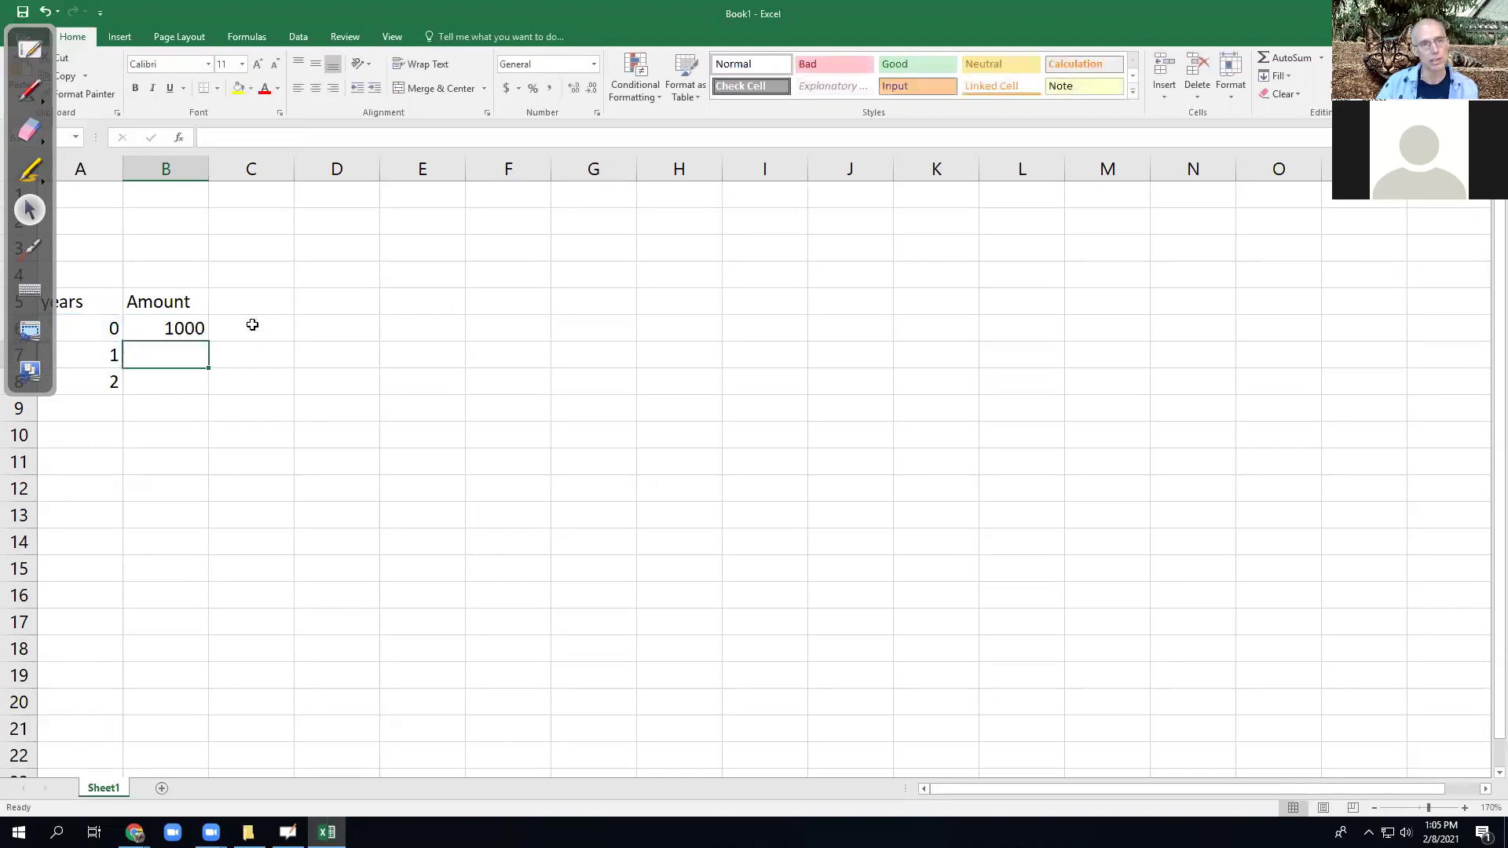
{"action": "left_click", "coordinate": [202, 329]}
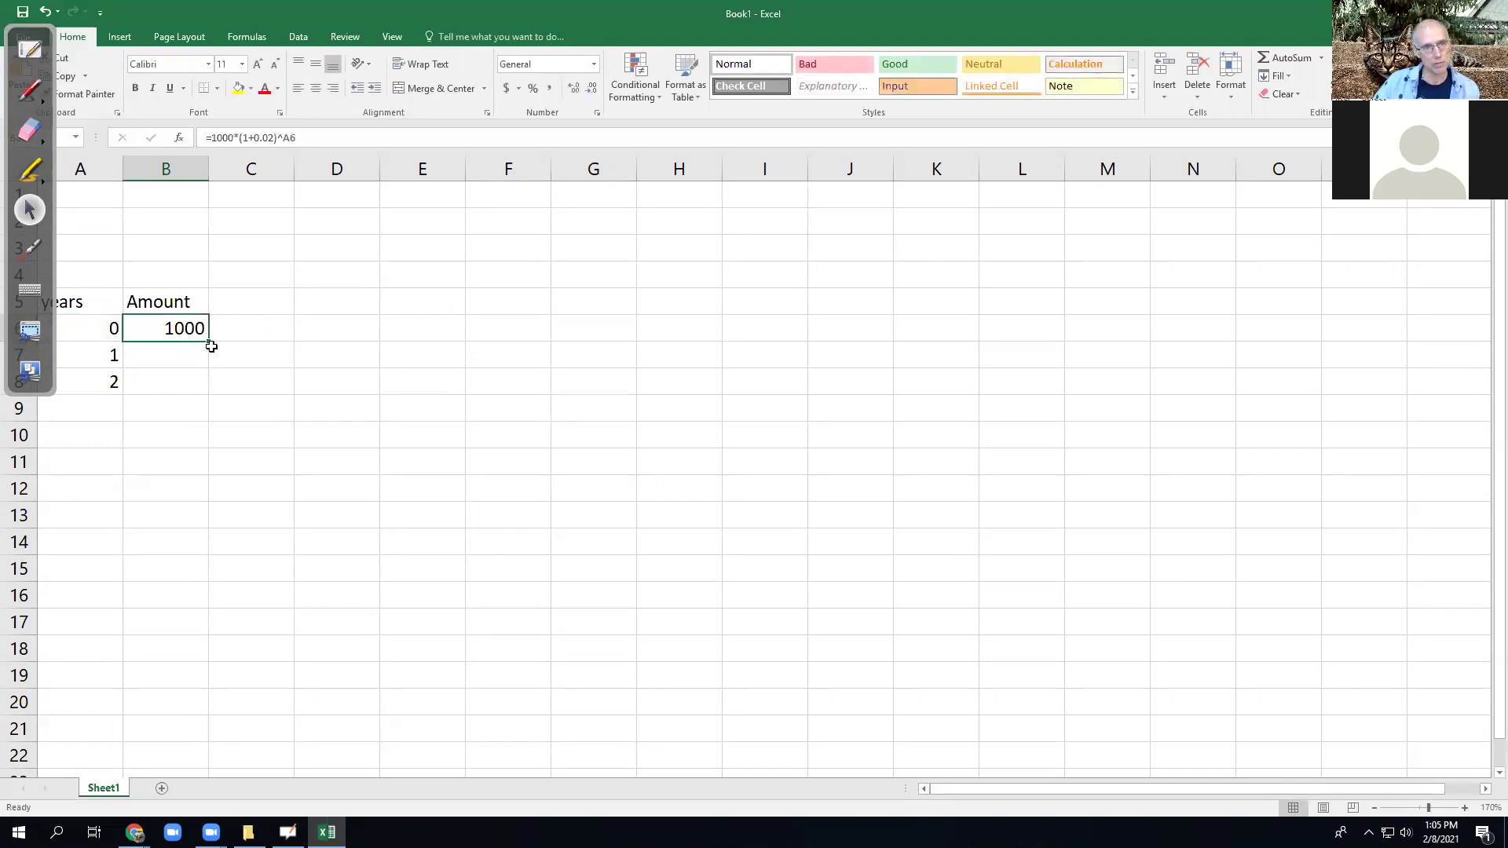
- Fill the B6 formula down through B17, and enter years 3, 4 and 5 in A9 to A11
{"action": "left_click_drag", "start_coordinate": [210, 341], "coordinate": [197, 628]}
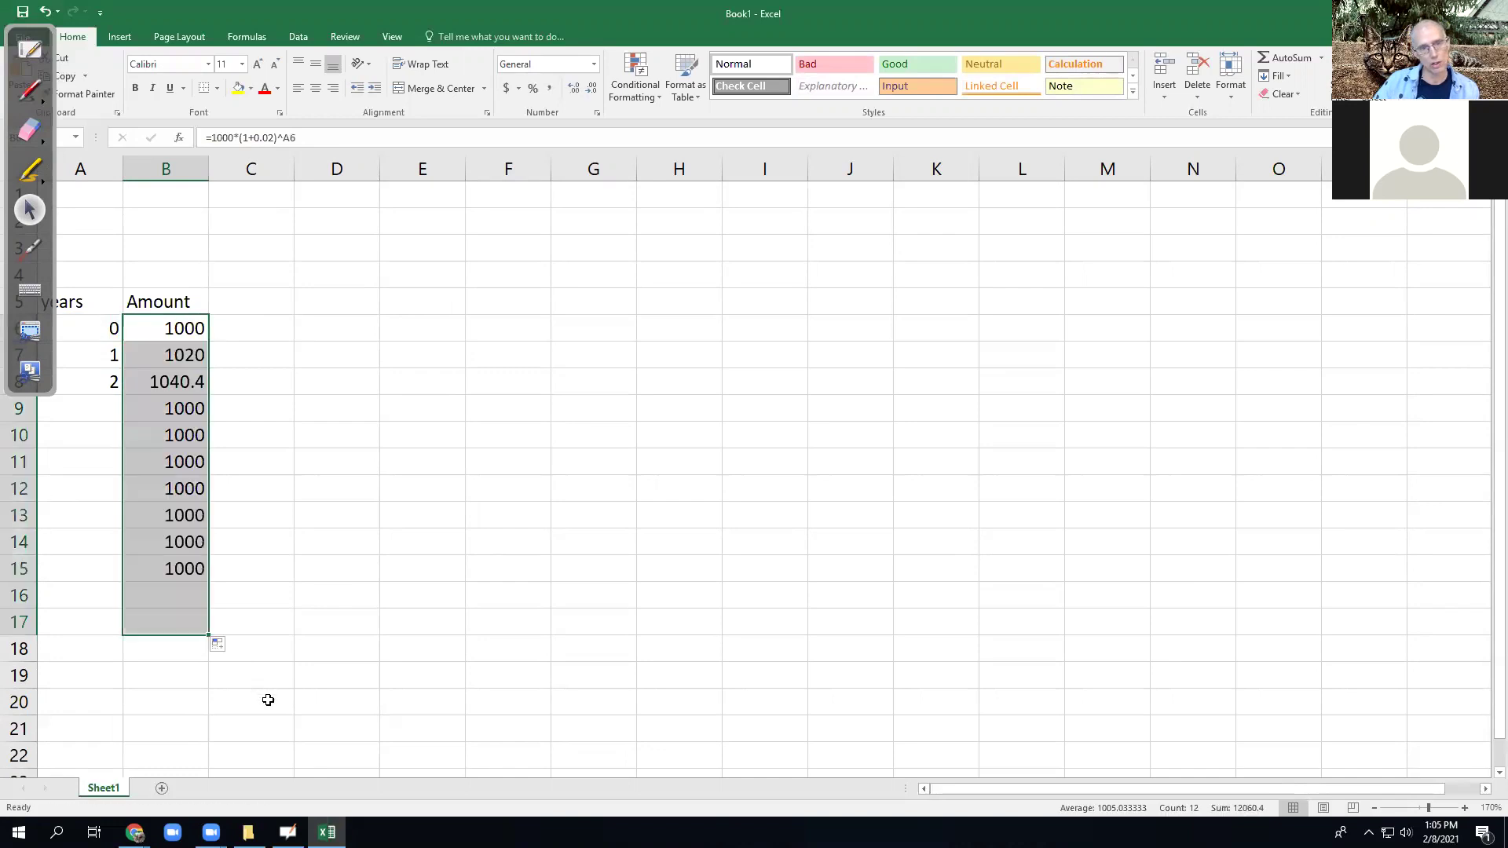
{"action": "left_click", "coordinate": [80, 422]}
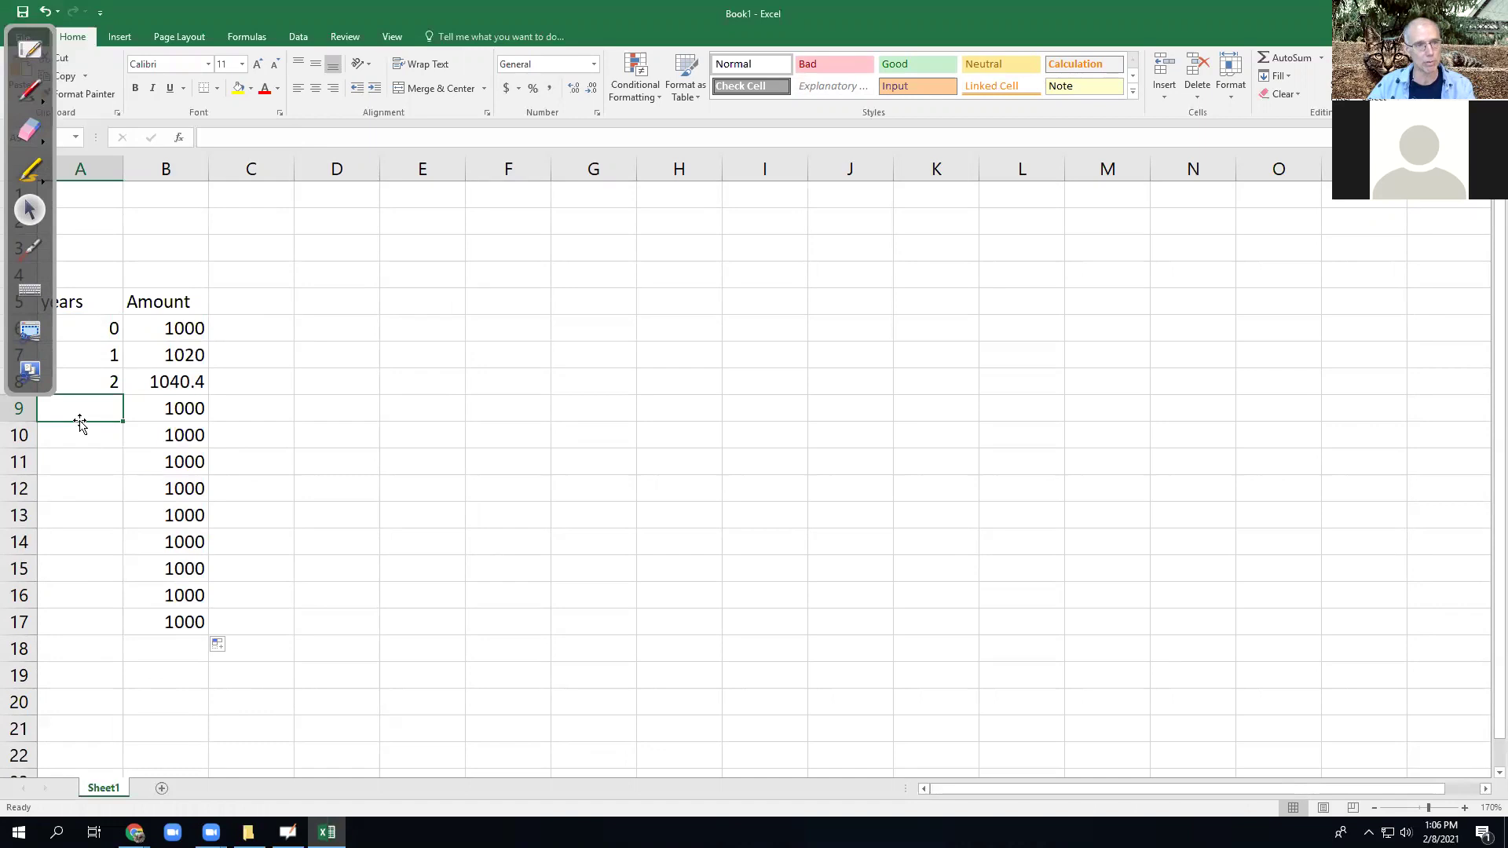
{"action": "type", "text": "3"}
{"action": "key", "text": "Return"}
{"action": "type", "text": "4"}
{"action": "key", "text": "Return"}
{"action": "type", "text": "5"}
{"action": "key", "text": "Return"}
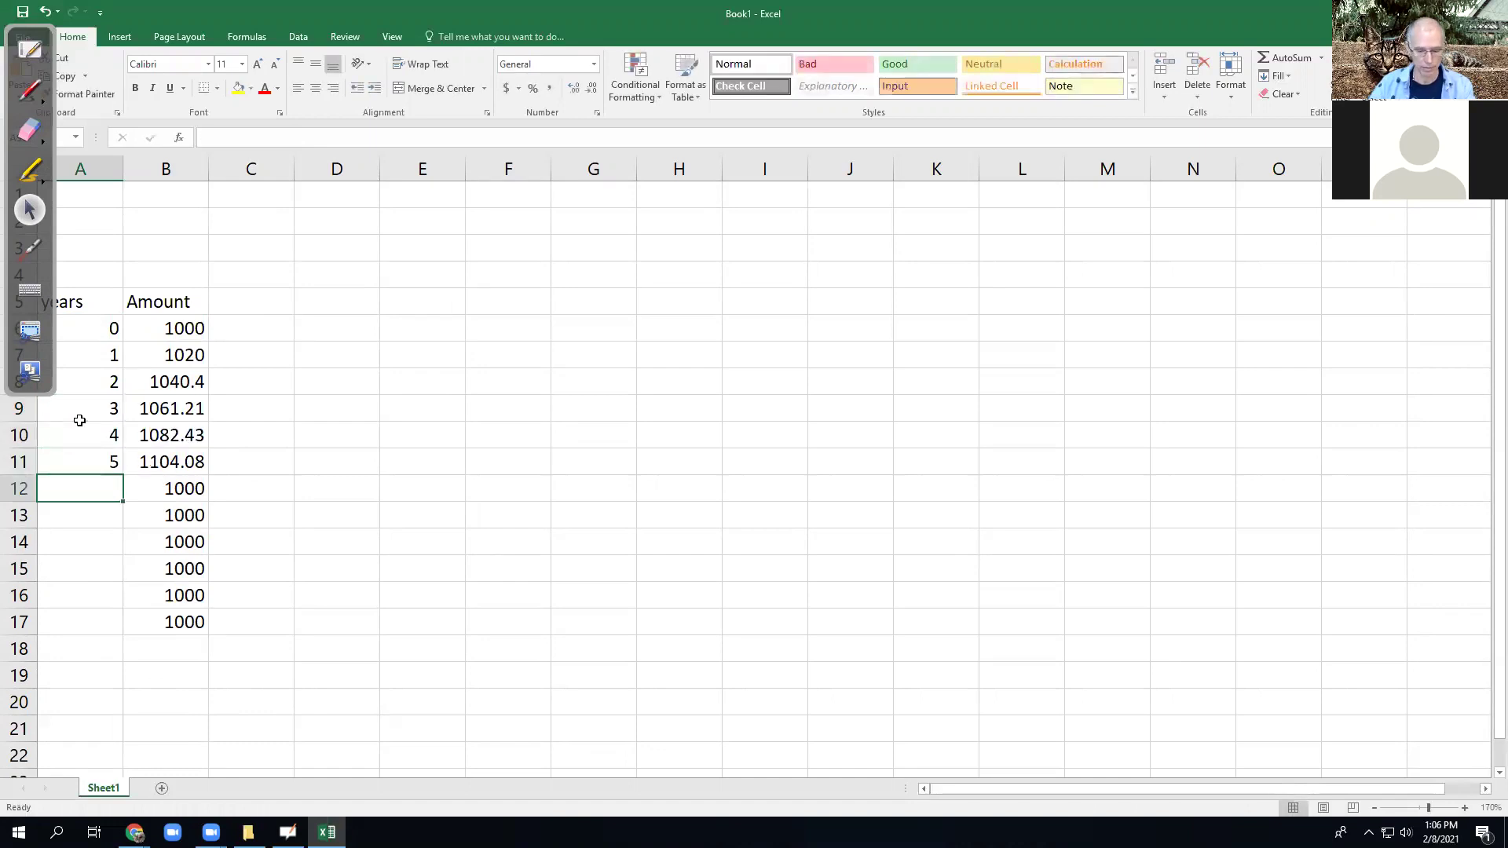
- Continue the years column with 10, 20, 50 and 100 in cells A12 to A15
{"action": "type", "text": "10"}
{"action": "key", "text": "Return"}
{"action": "type", "text": "20"}
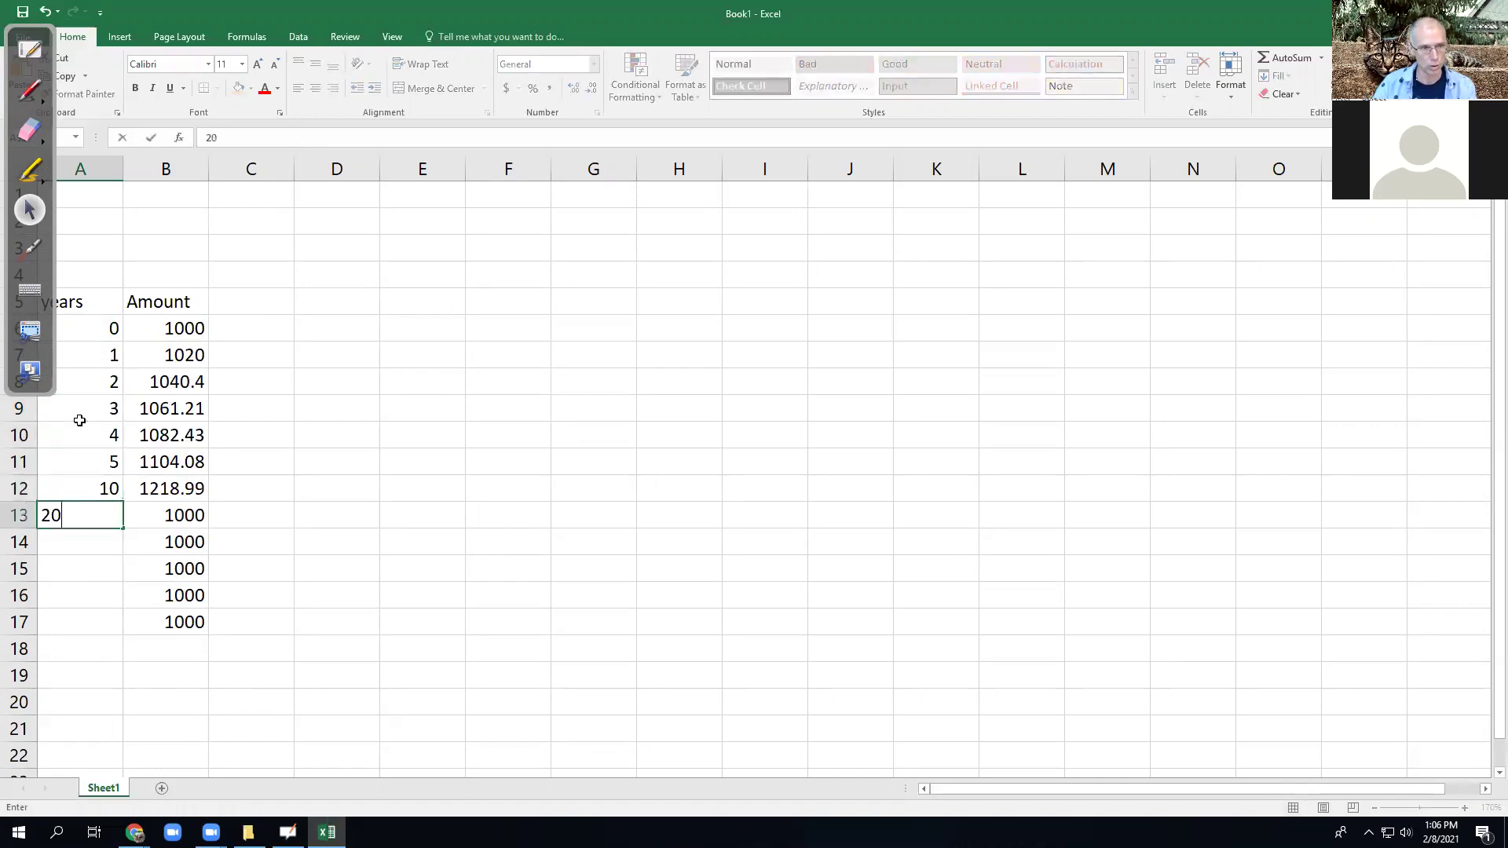
{"action": "key", "text": "Return"}
{"action": "type", "text": "50"}
{"action": "key", "text": "Return"}
{"action": "type", "text": "1000"}
{"action": "key", "text": "BackSpace"}
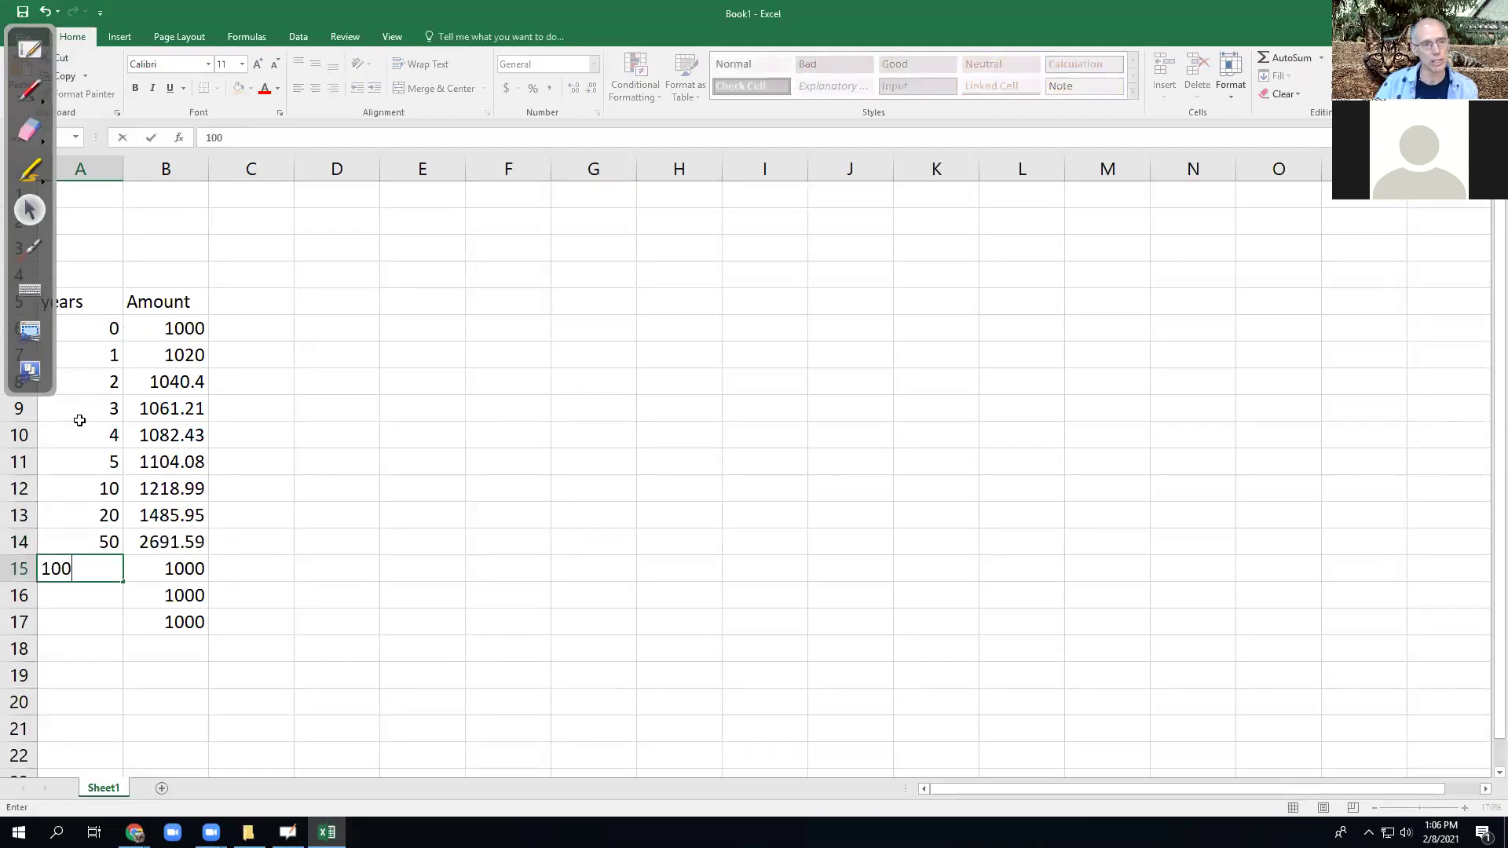
{"action": "key", "text": "Return"}
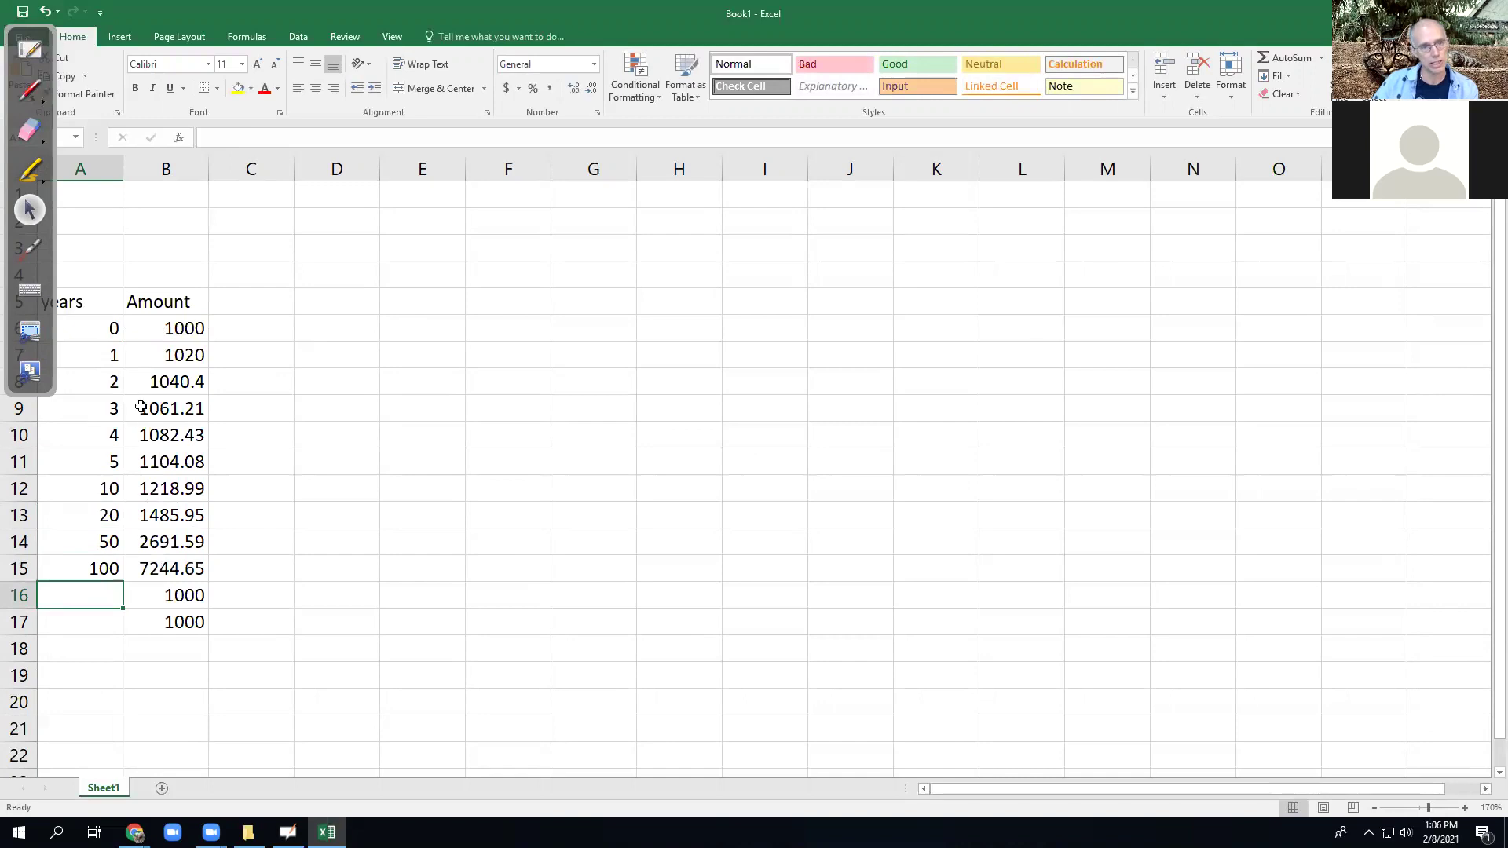
- Apply the dollar Accounting number format to the amounts in B6 to B17
{"action": "left_click", "coordinate": [177, 355]}
{"action": "left_click_drag", "start_coordinate": [177, 355], "coordinate": [175, 620]}
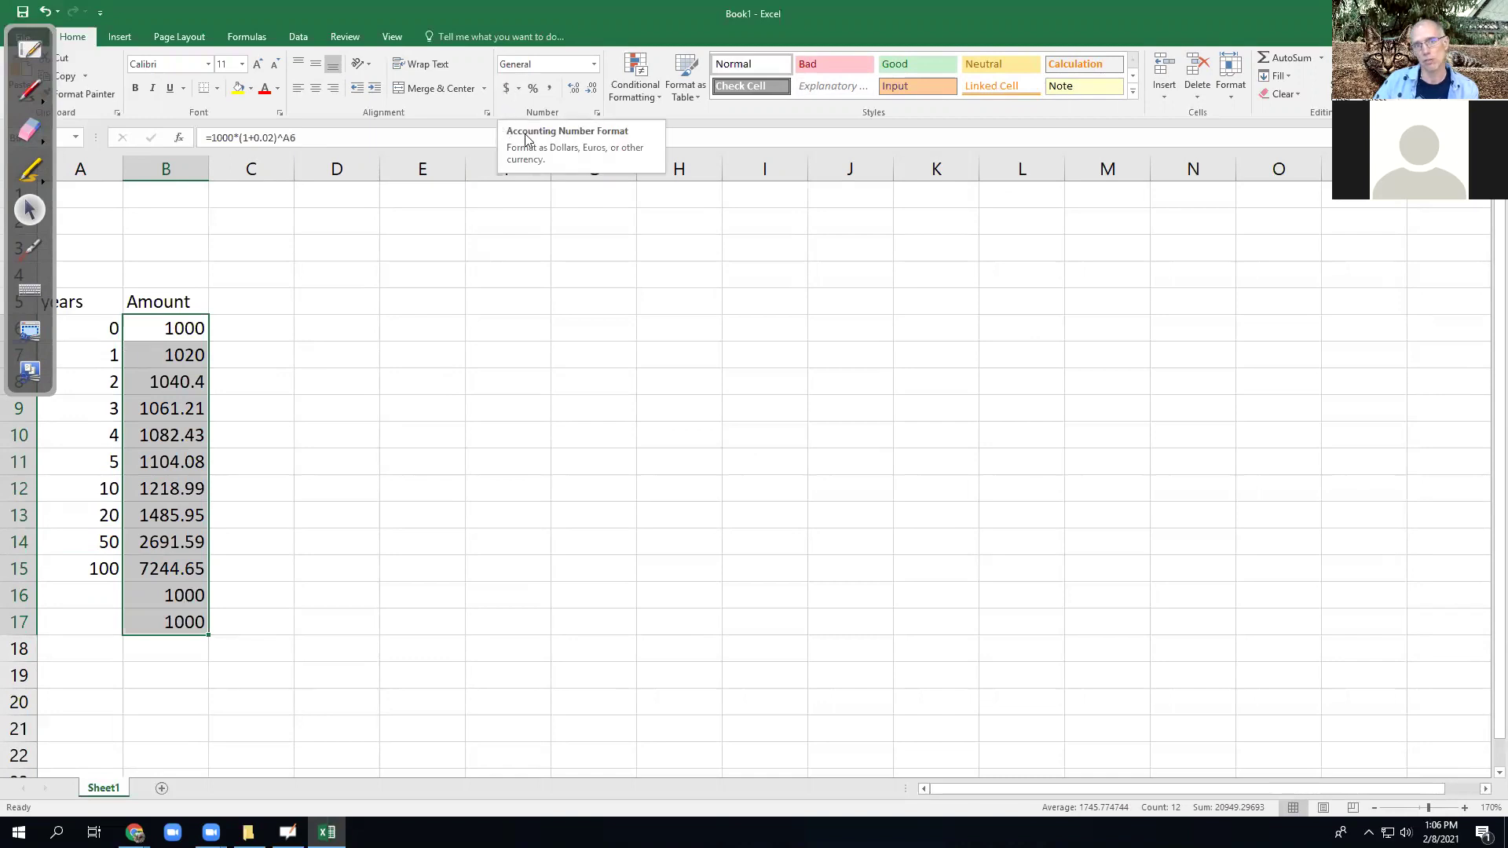
{"action": "left_click", "coordinate": [507, 88]}
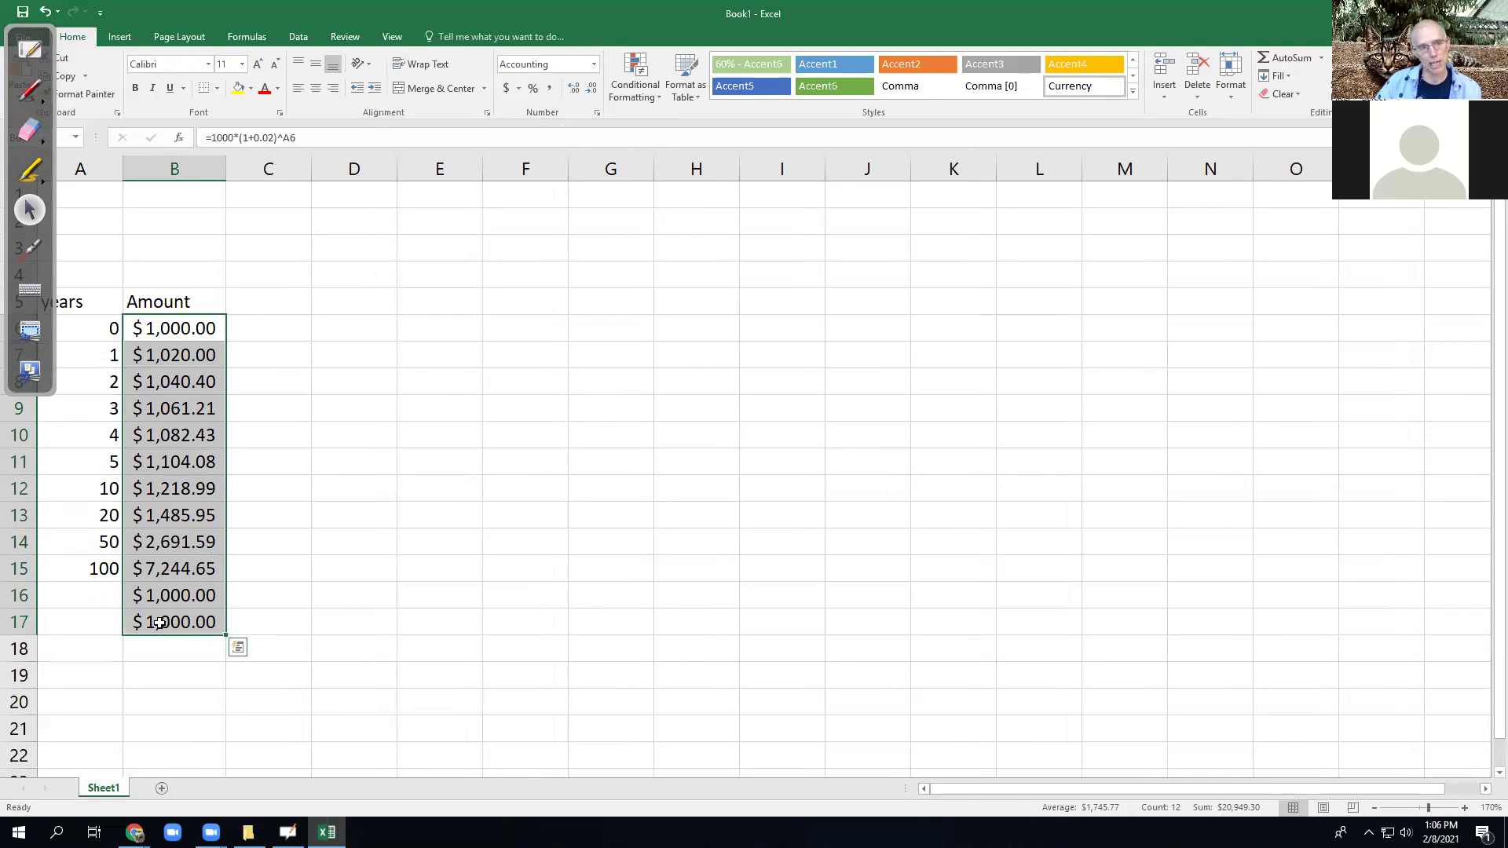
- Enter "P =" in A1 with 1000 in B1, and "APR =" in A2 with 2% in B2
{"action": "left_click", "coordinate": [93, 200]}
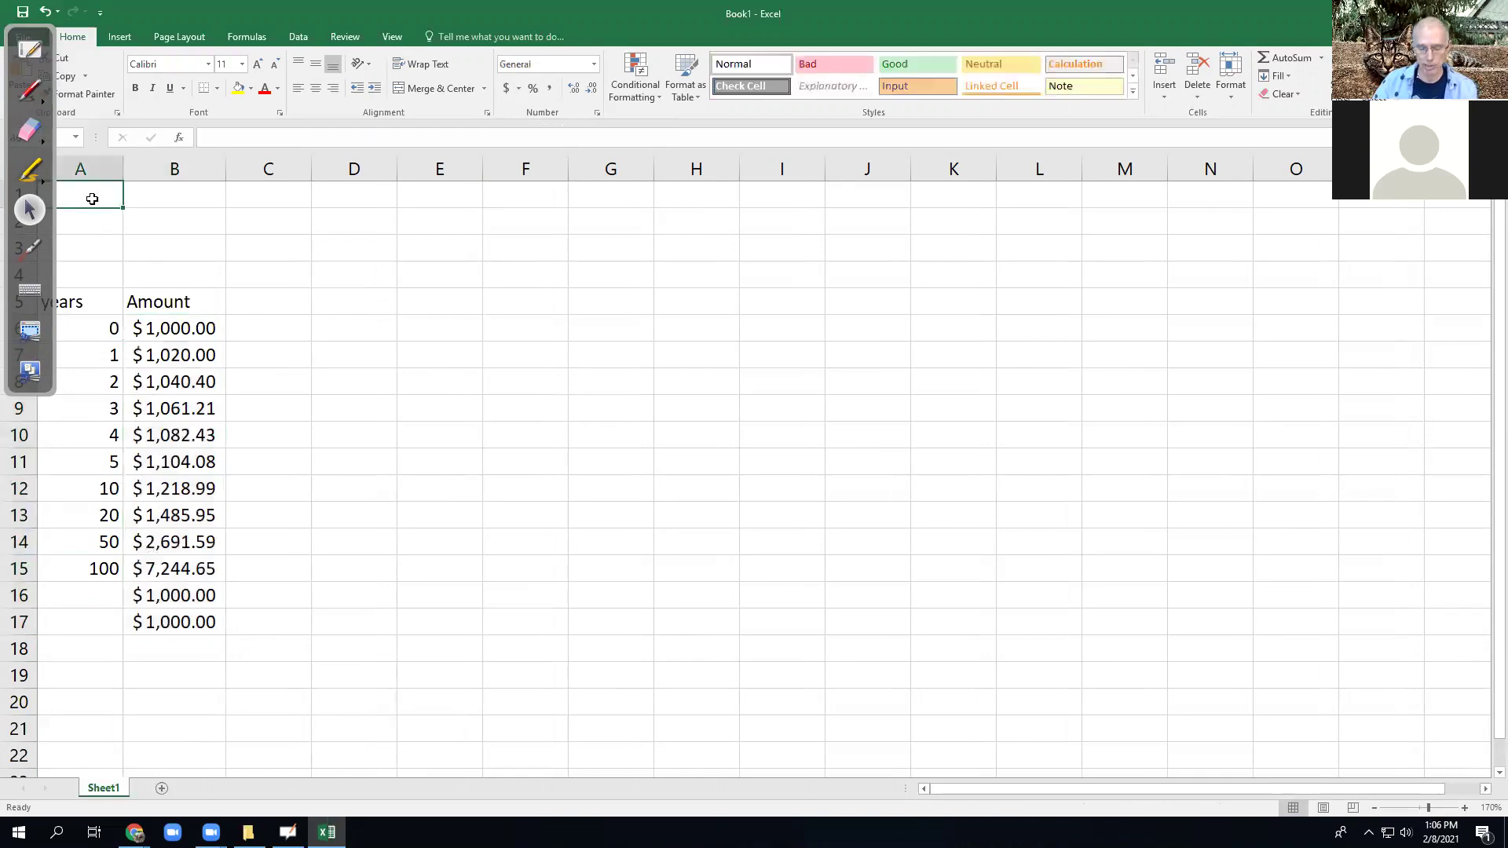
{"action": "type", "text": "P ="}
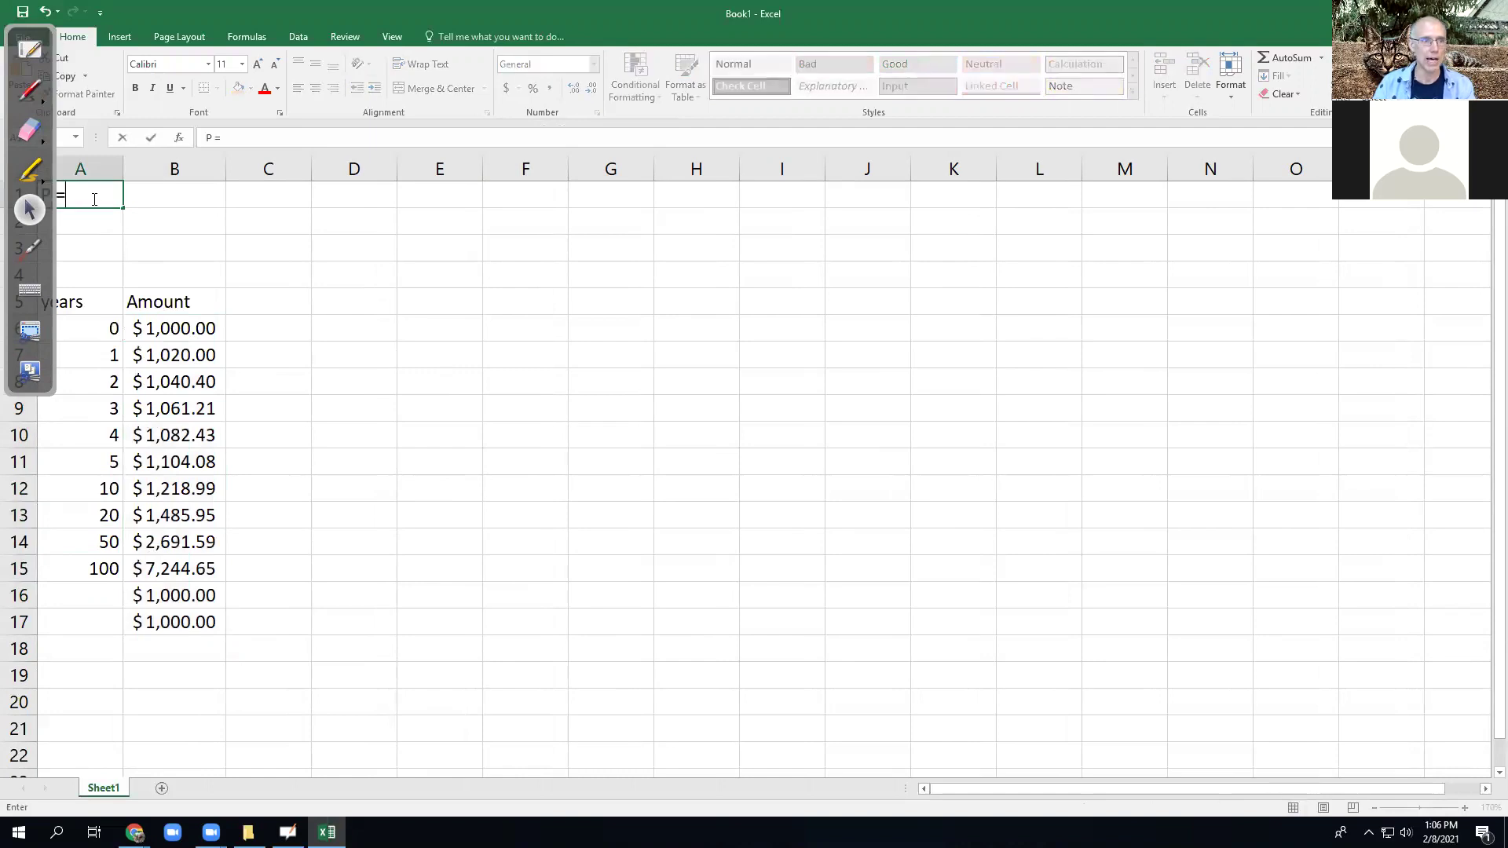
{"action": "key", "text": "Tab"}
{"action": "type", "text": "1000"}
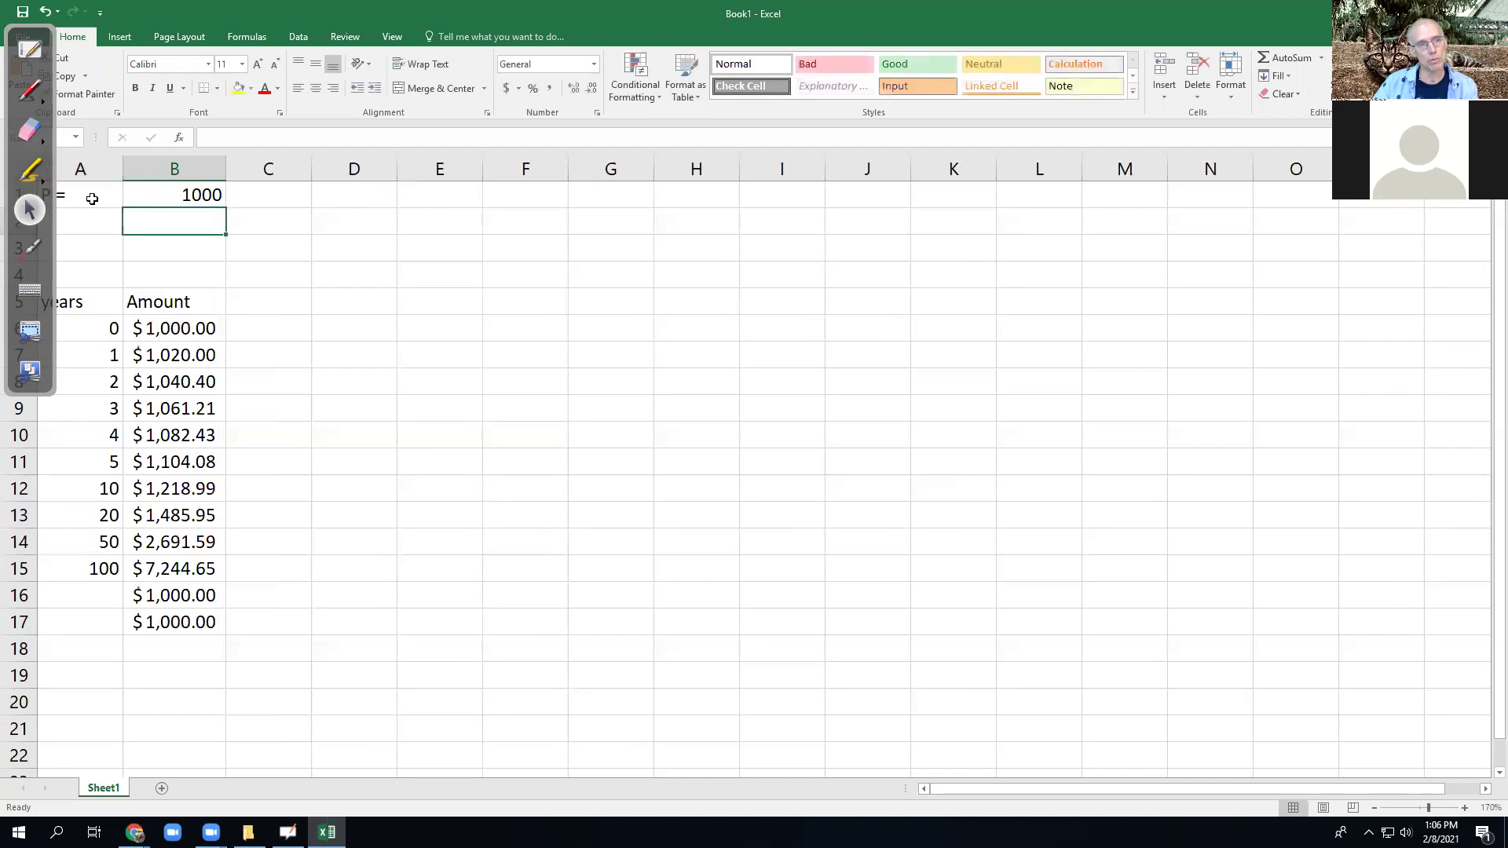
{"action": "key", "text": "Left"}
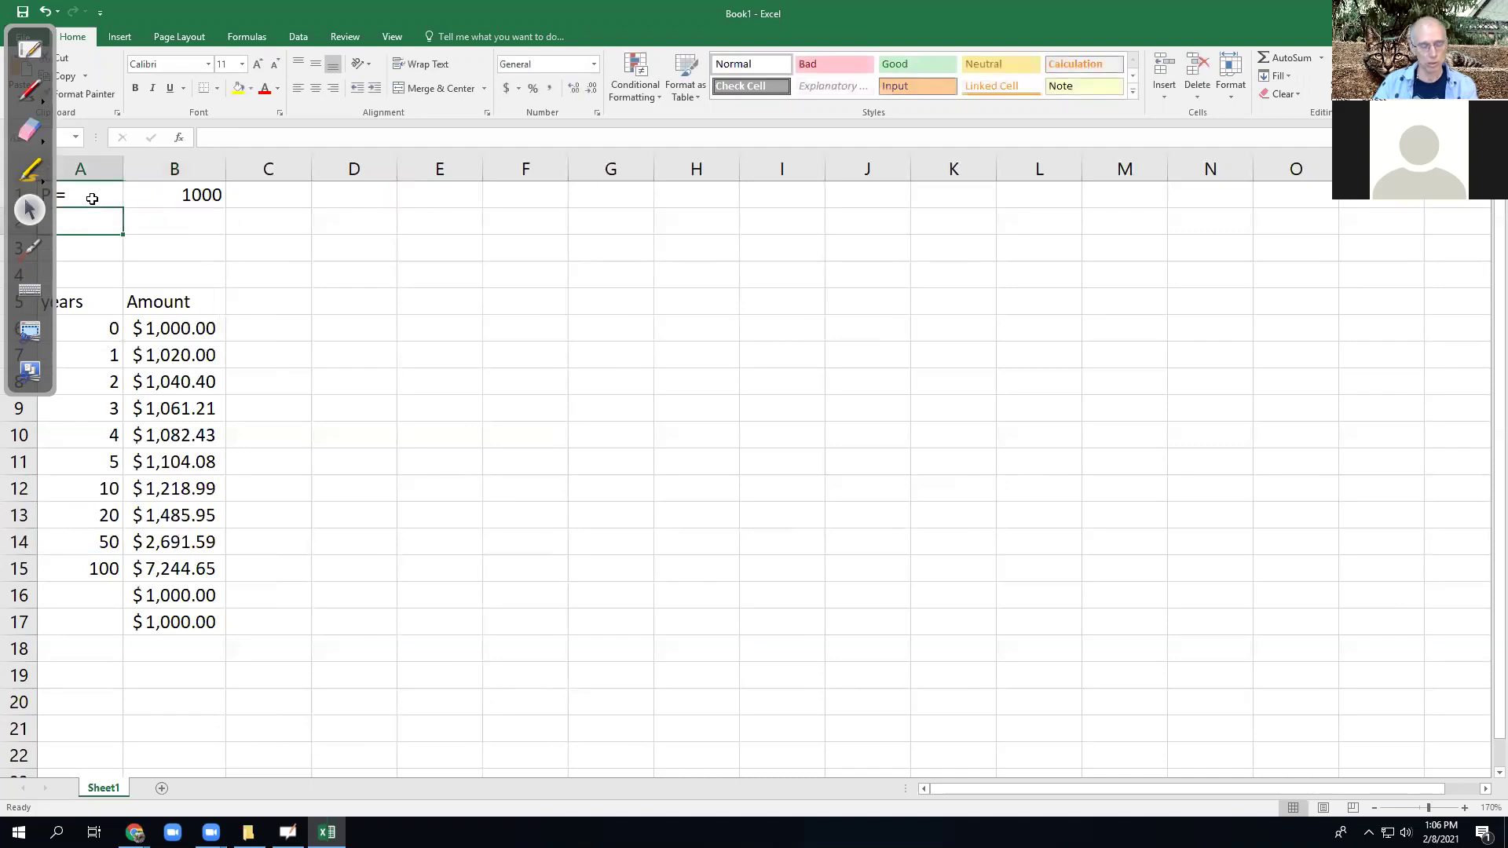
{"action": "type", "text": "APR"}
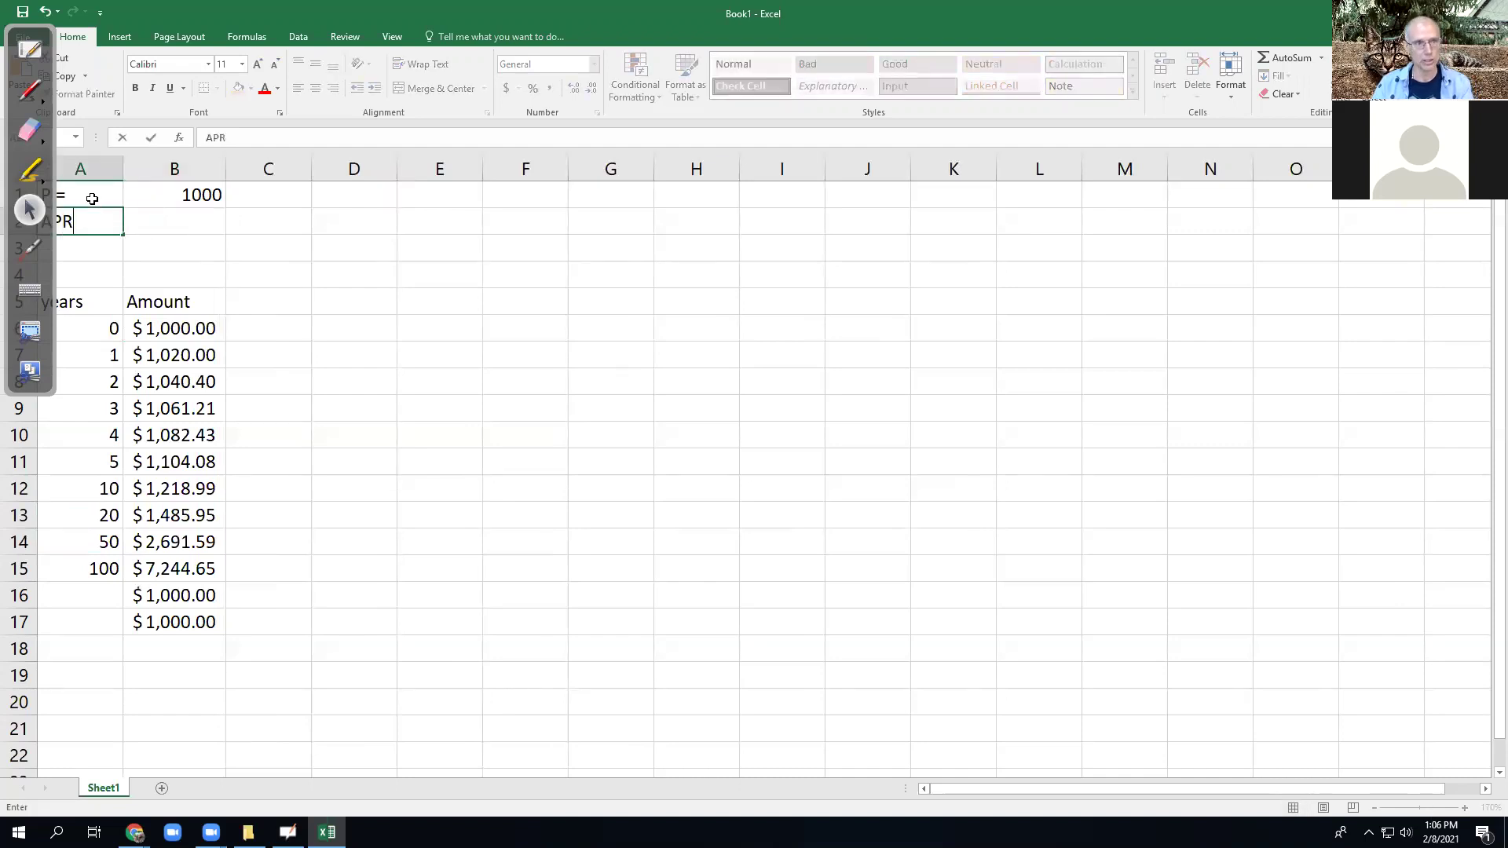
{"action": "type", "text": " ="}
{"action": "key", "text": "Right"}
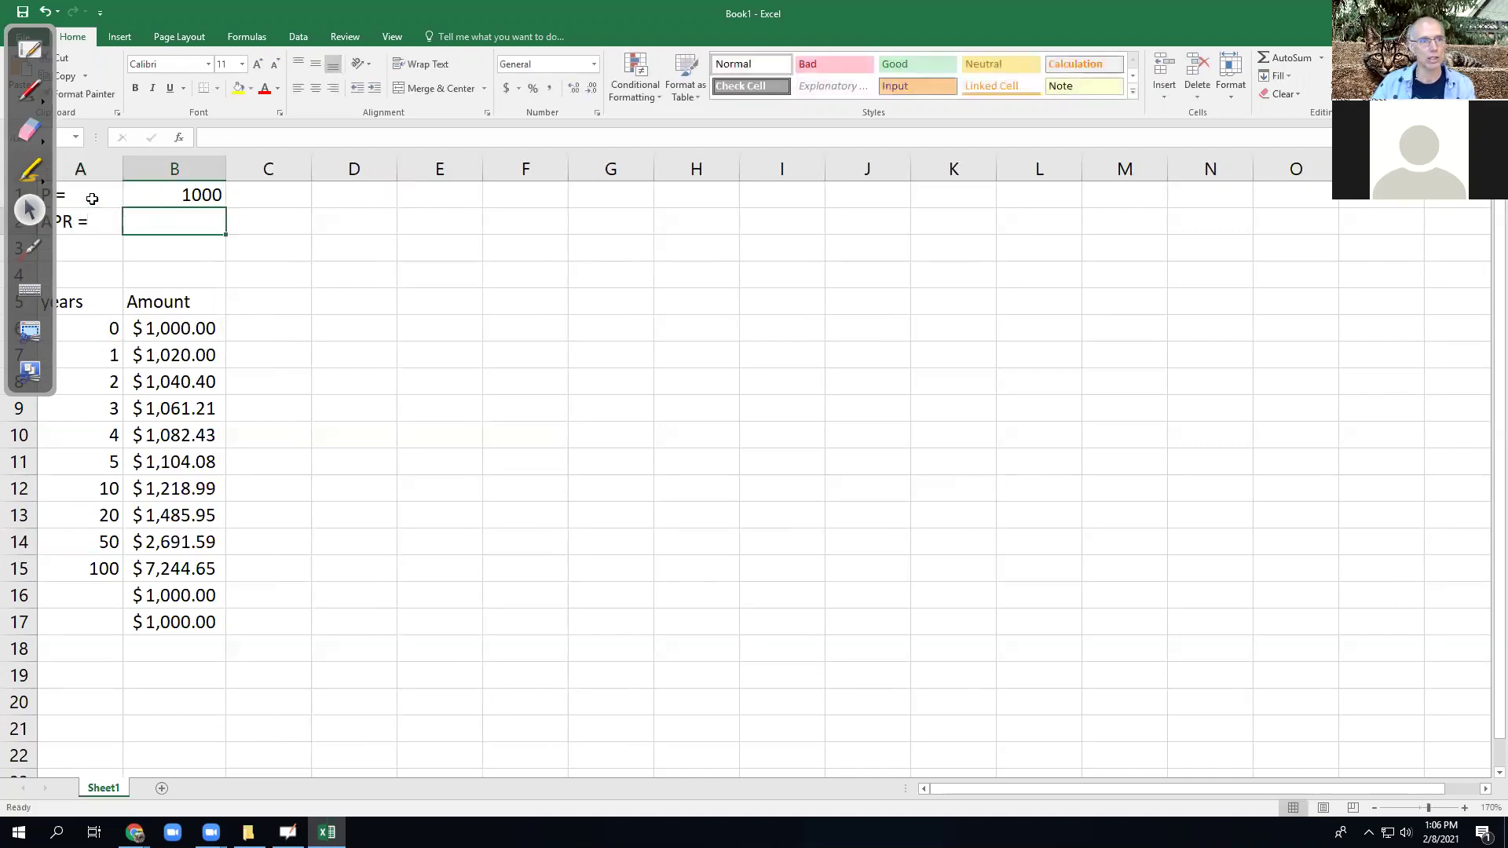
{"action": "type", "text": "2%"}
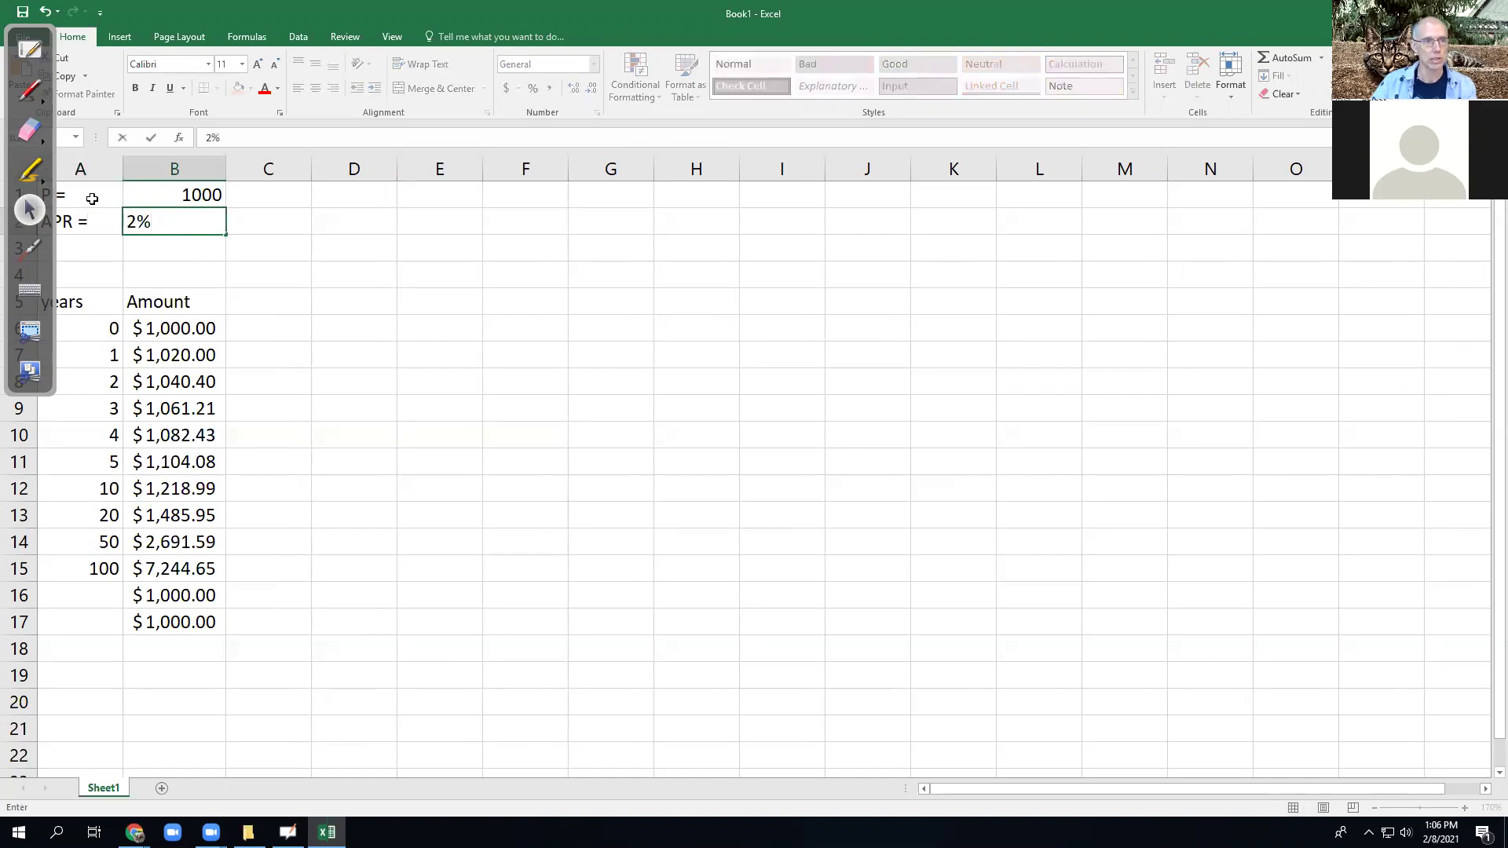
{"action": "key", "text": "Return"}
- Enter "n =" in A3 with 1 in B3, and the note "interest periods per year" in C3
{"action": "key", "text": "Left"}
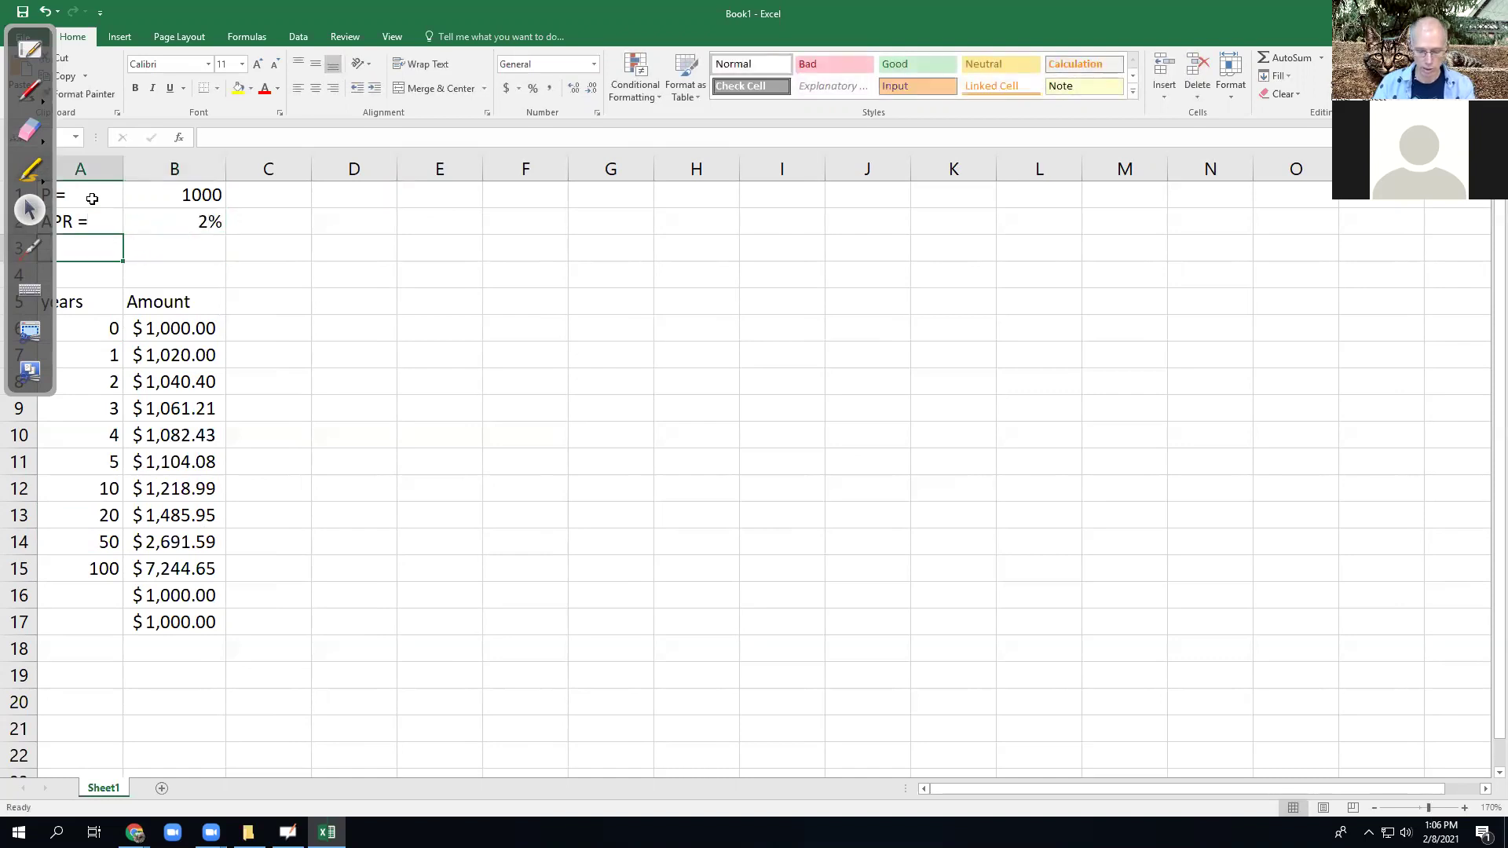
{"action": "type", "text": "n ="}
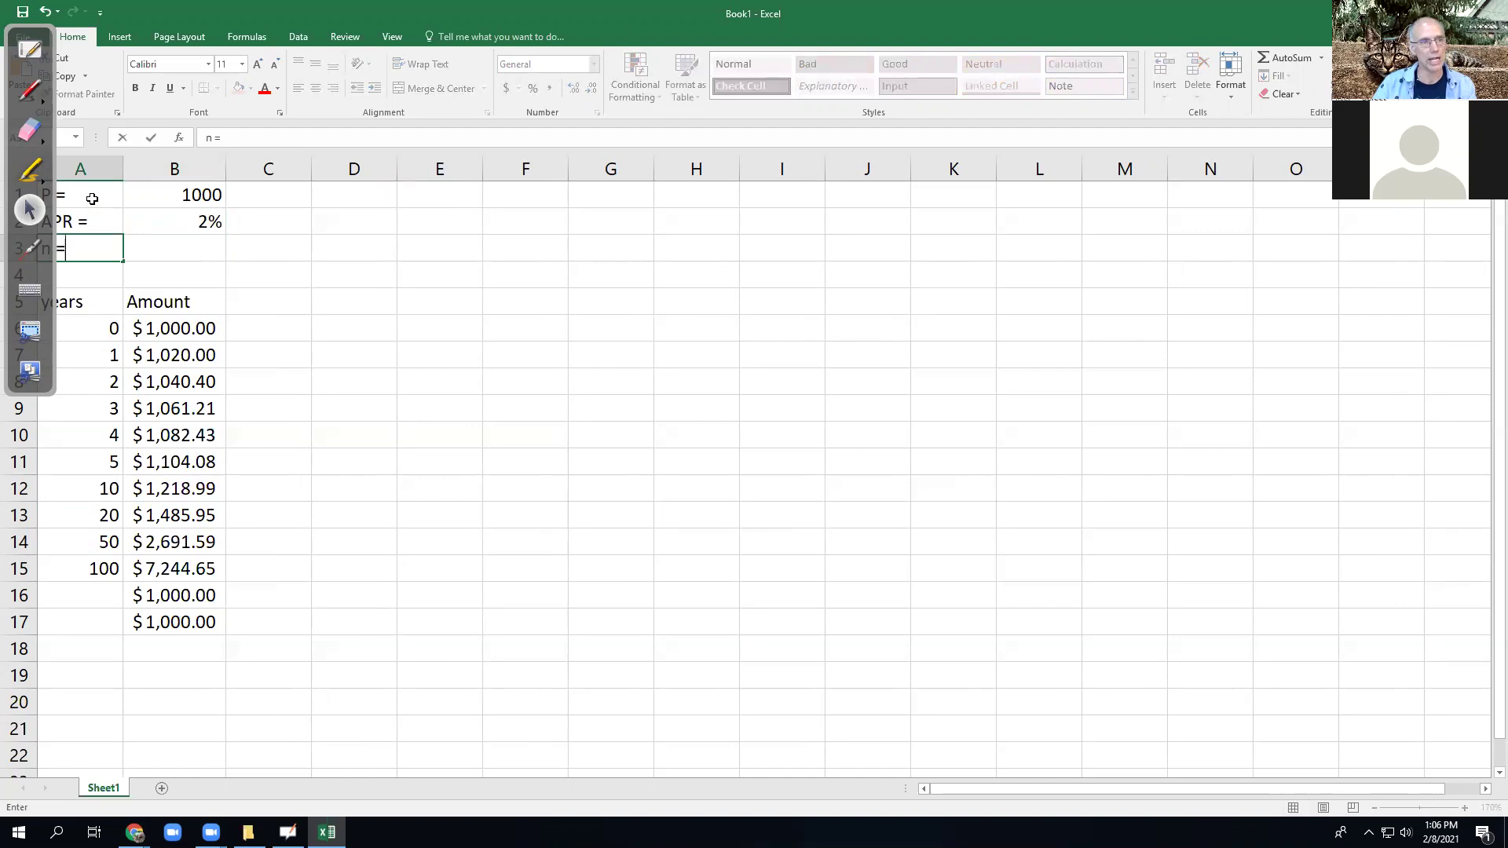
{"action": "key", "text": "Tab"}
{"action": "type", "text": "1"}
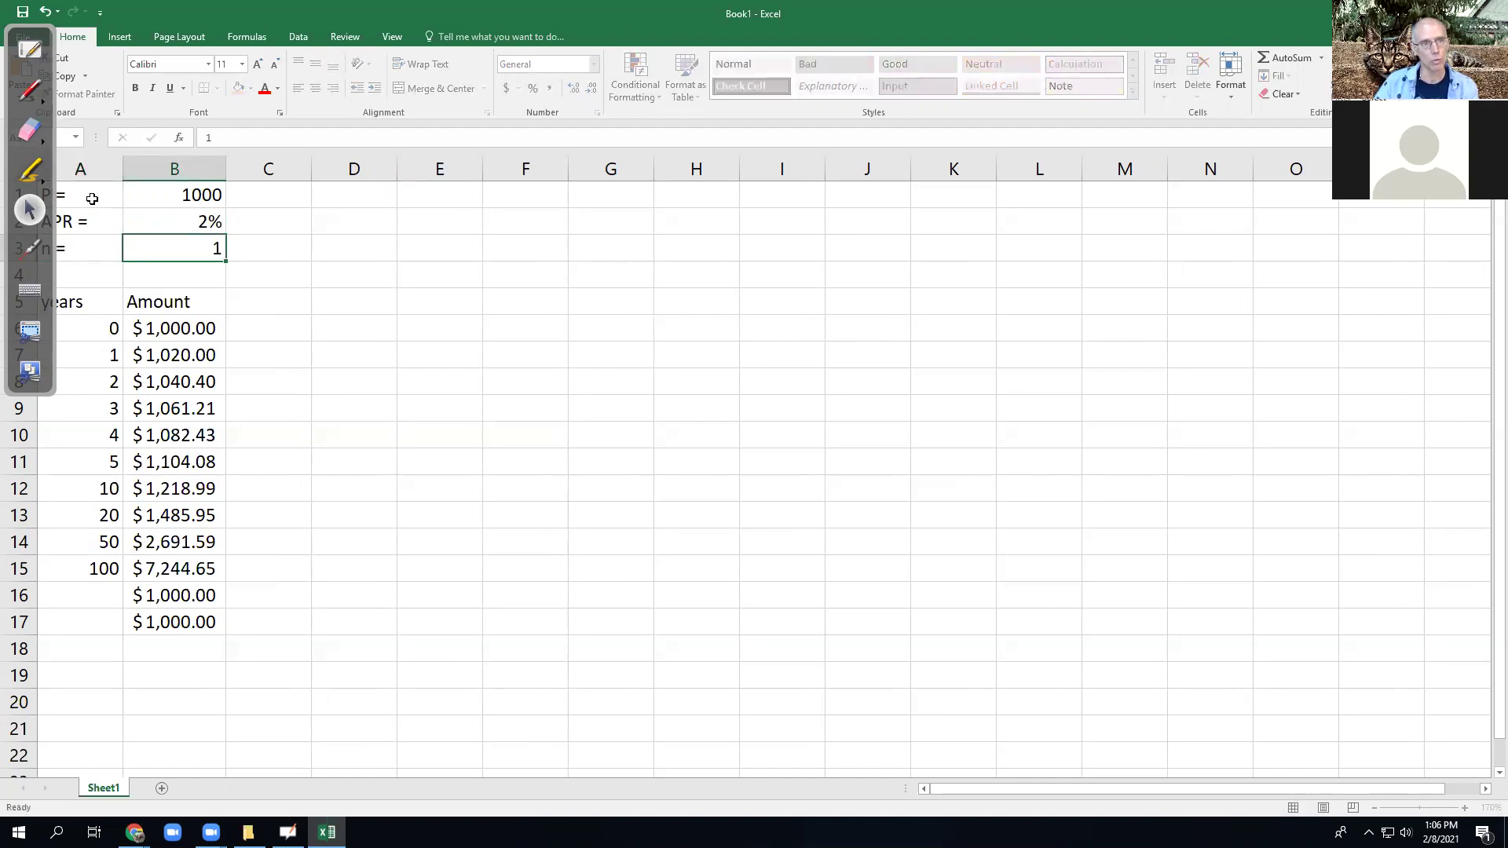
{"action": "key", "text": "Tab"}
{"action": "type", "text": "in"}
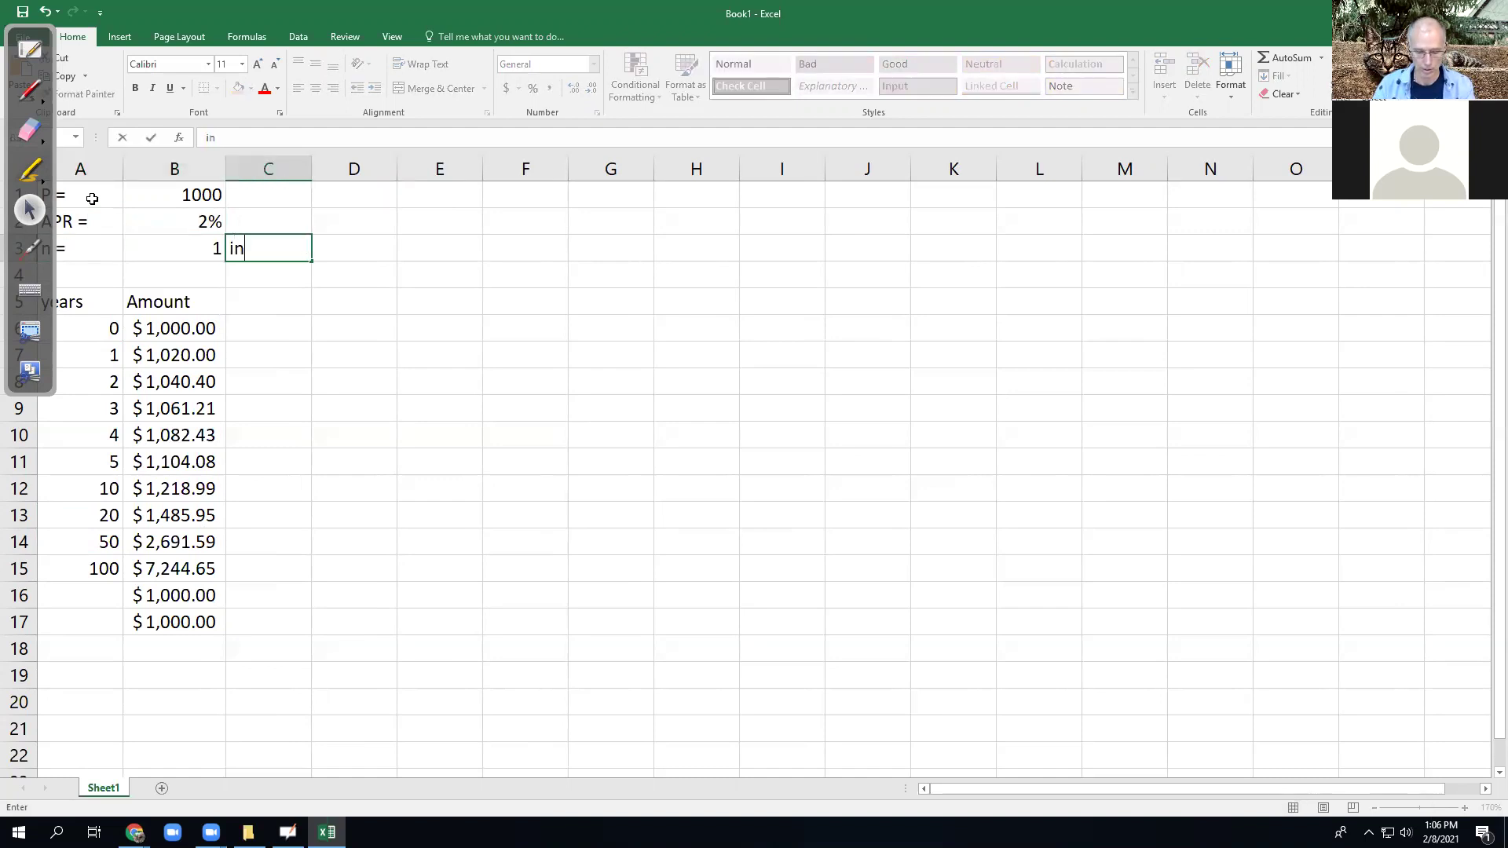
{"action": "type", "text": "terest per"}
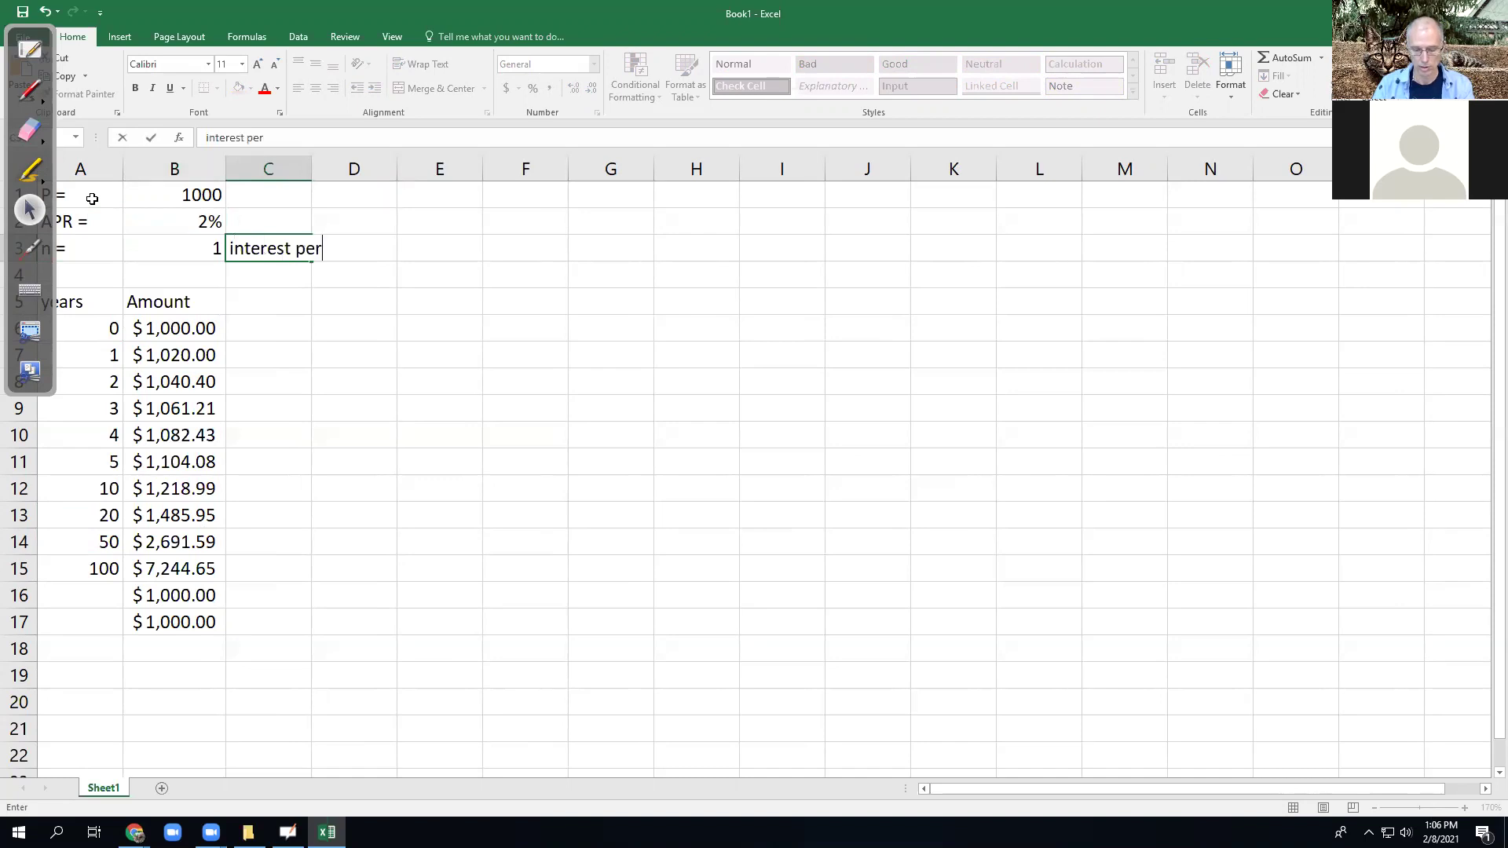
{"action": "type", "text": "iods per year"}
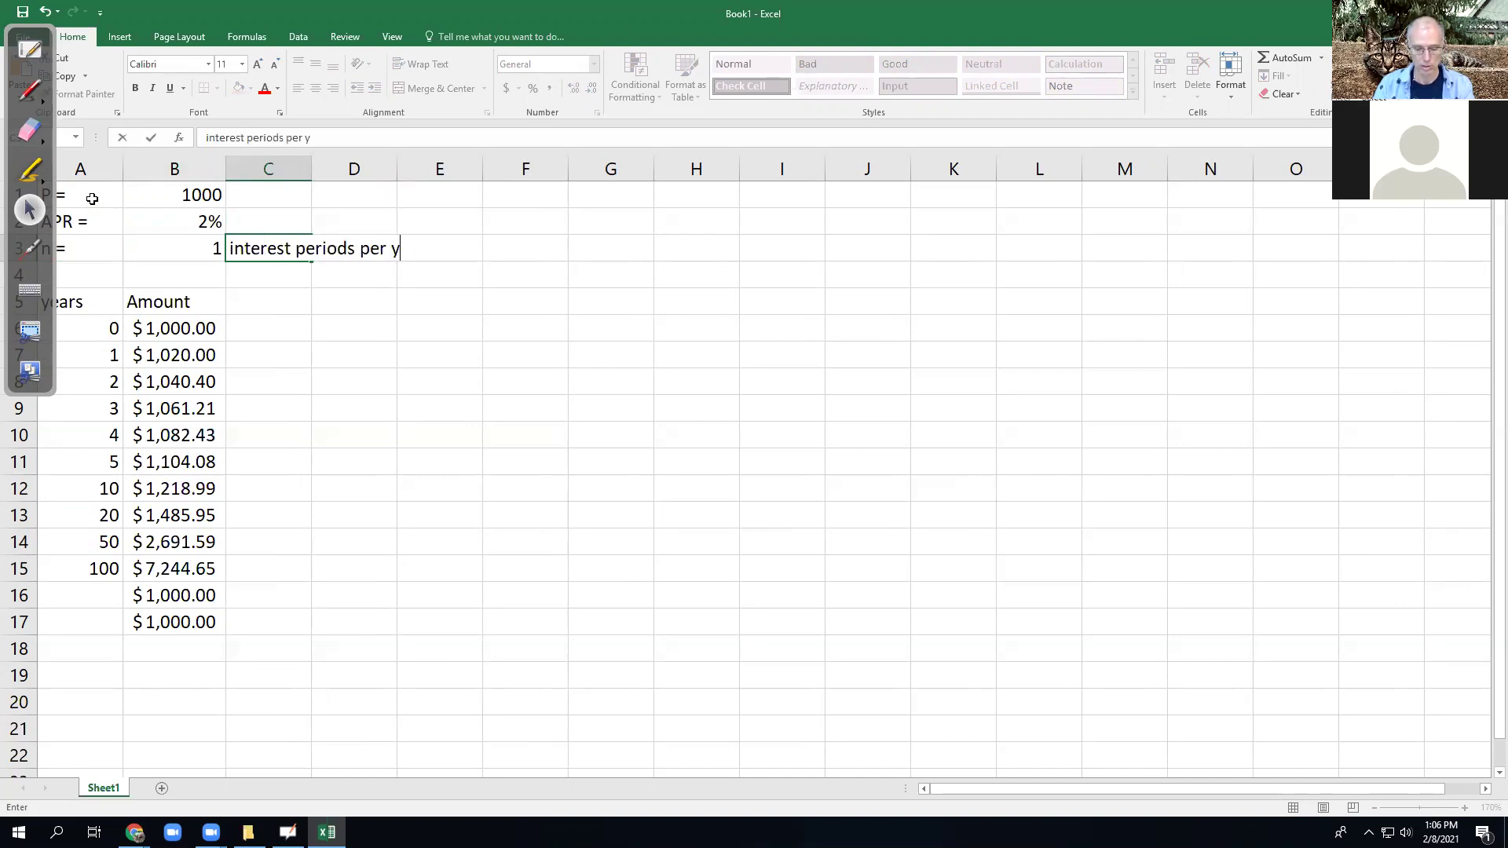
{"action": "key", "text": "Return"}
- Clear the formulas from the Amount column, cells B6 to B17
{"action": "key", "text": "Down"}
{"action": "key", "text": "Down"}
{"action": "key", "text": "Left"}
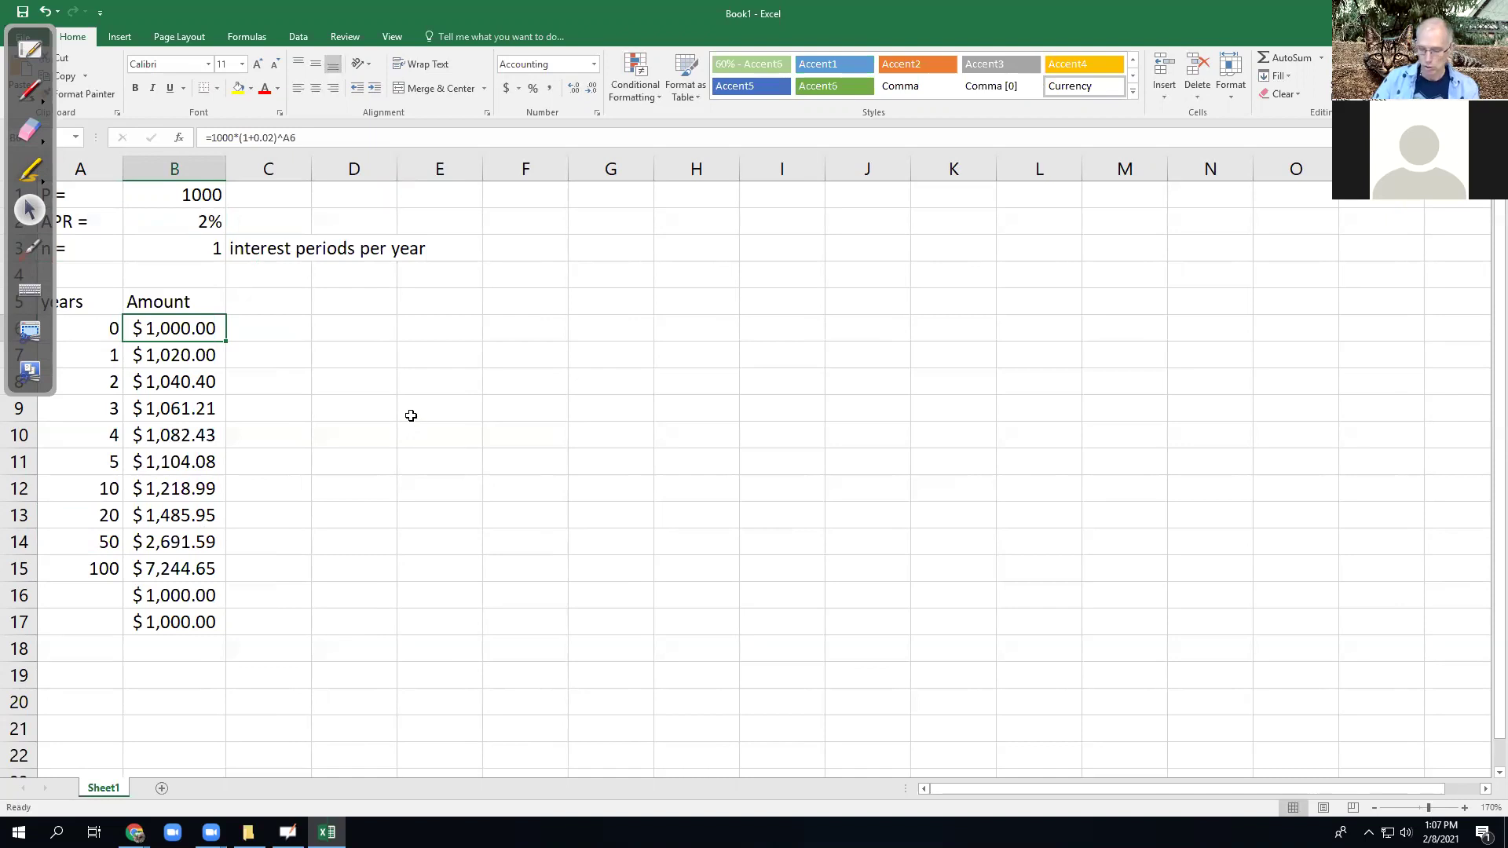
{"action": "key", "text": "shift+Down"}
{"action": "key", "text": "shift+Down"}
{"action": "key", "text": "shift+Down"}
{"action": "key", "text": "shift+Down"}
{"action": "key", "text": "shift+Down"}
{"action": "key", "text": "shift+Down"}
{"action": "key", "text": "shift+Down"}
{"action": "key", "text": "shift+Down"}
{"action": "key", "text": "shift+Down"}
{"action": "key", "text": "shift+Down"}
{"action": "key", "text": "shift+Down"}
{"action": "key", "text": "shift+Down"}
{"action": "key", "text": "shift+Down"}
{"action": "key", "text": "shift+Up"}
{"action": "key", "text": "shift+Up"}
{"action": "key", "text": "Delete"}
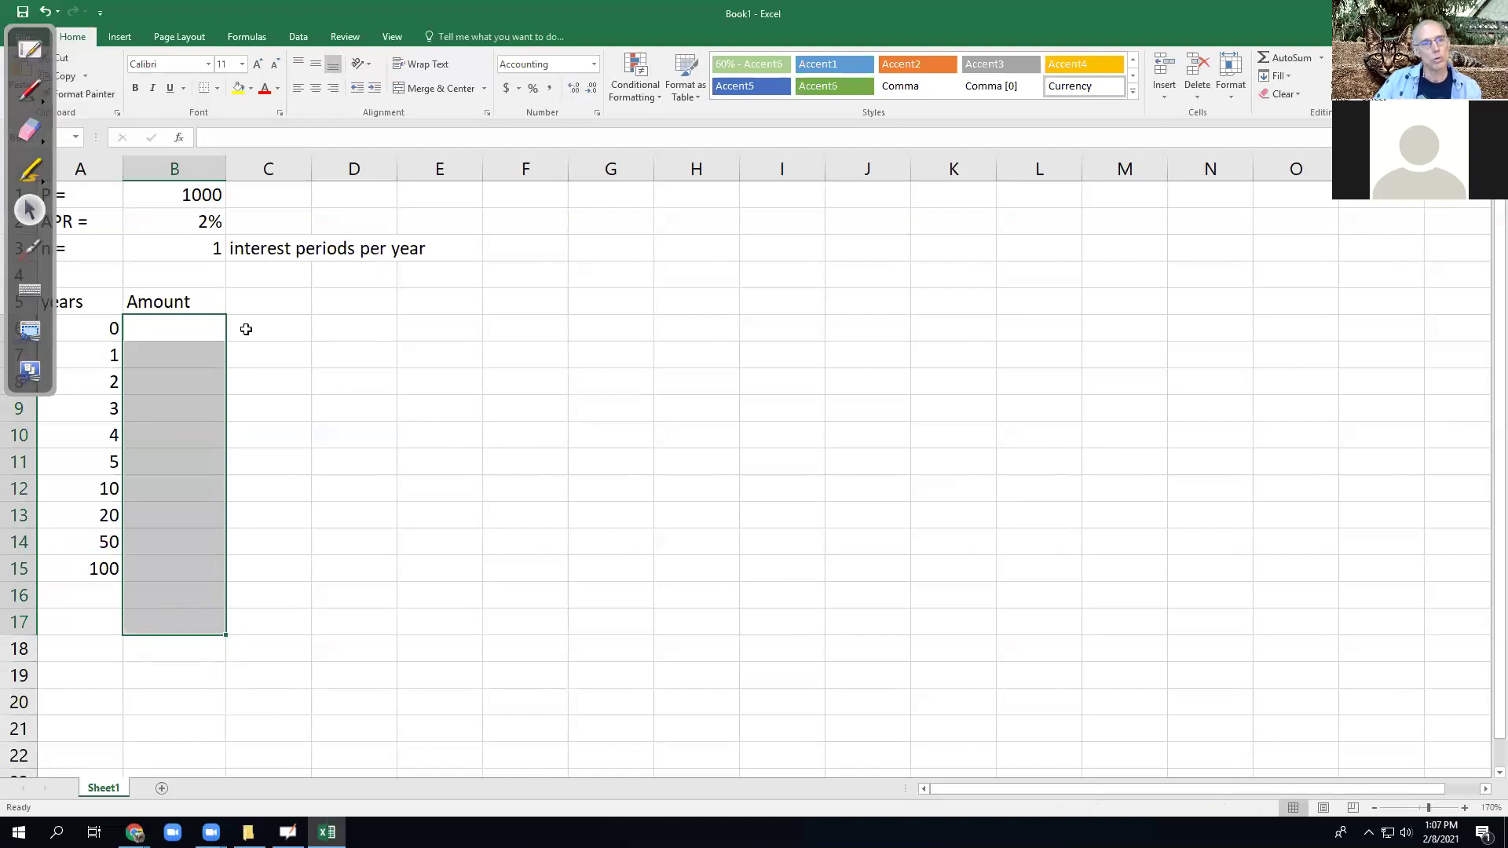
- Apply the dollar Accounting number format to the principal in B1
{"action": "left_click", "coordinate": [175, 320]}
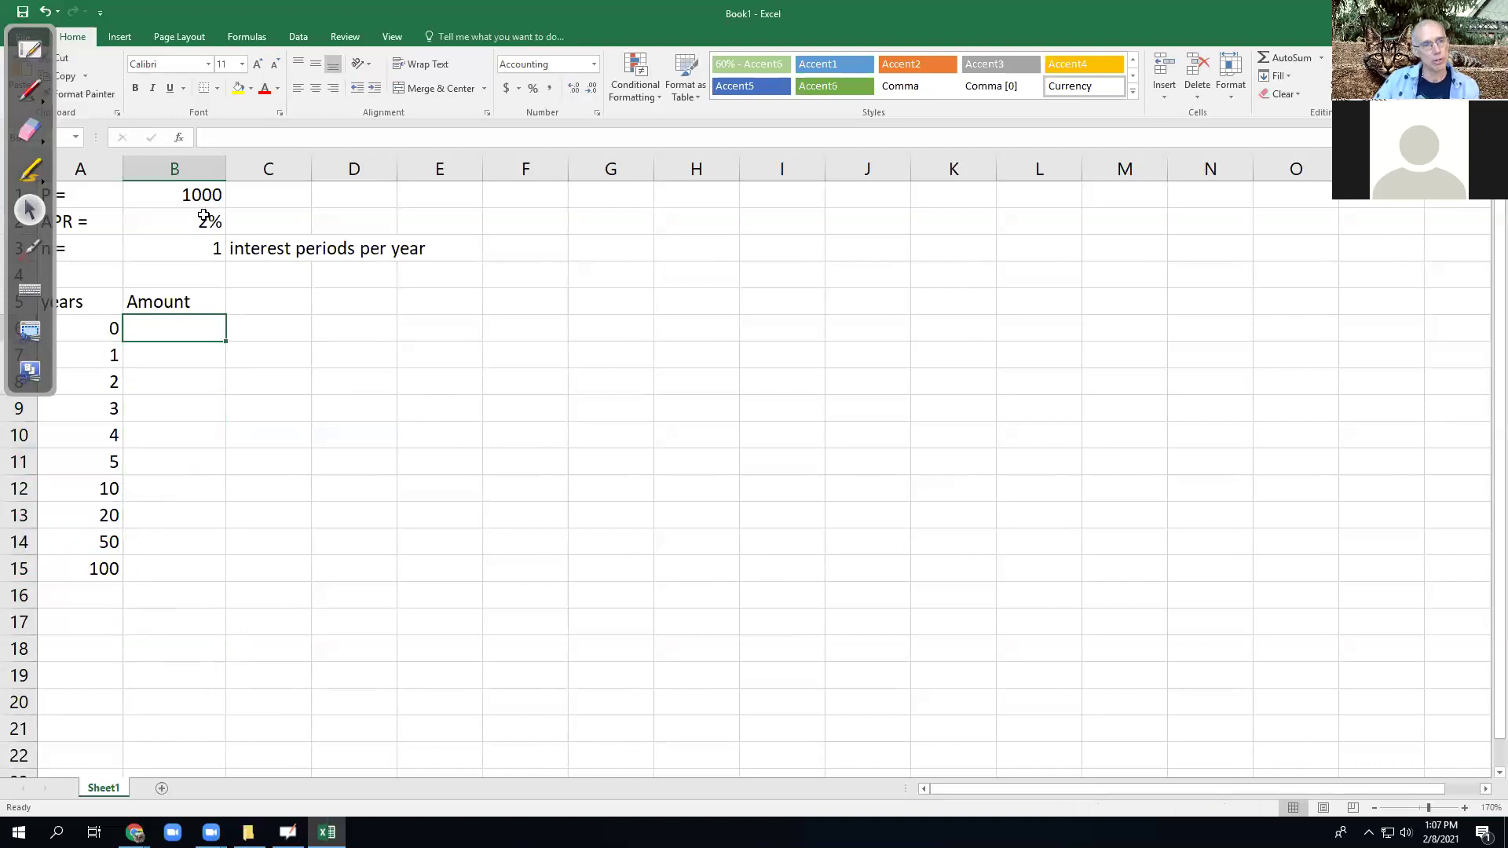
{"action": "left_click", "coordinate": [200, 193]}
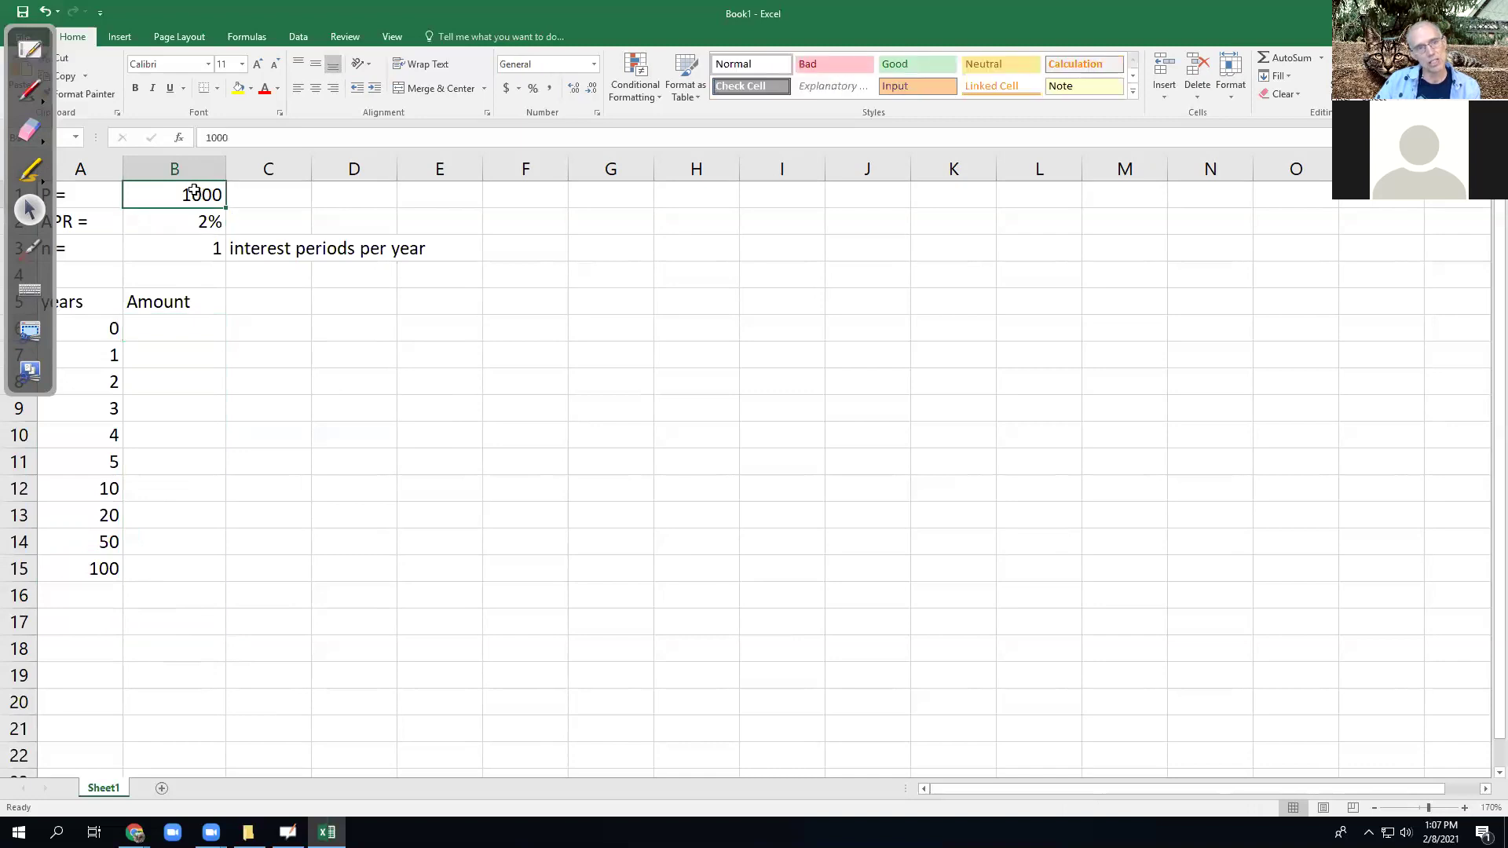
{"action": "left_click", "coordinate": [507, 89]}
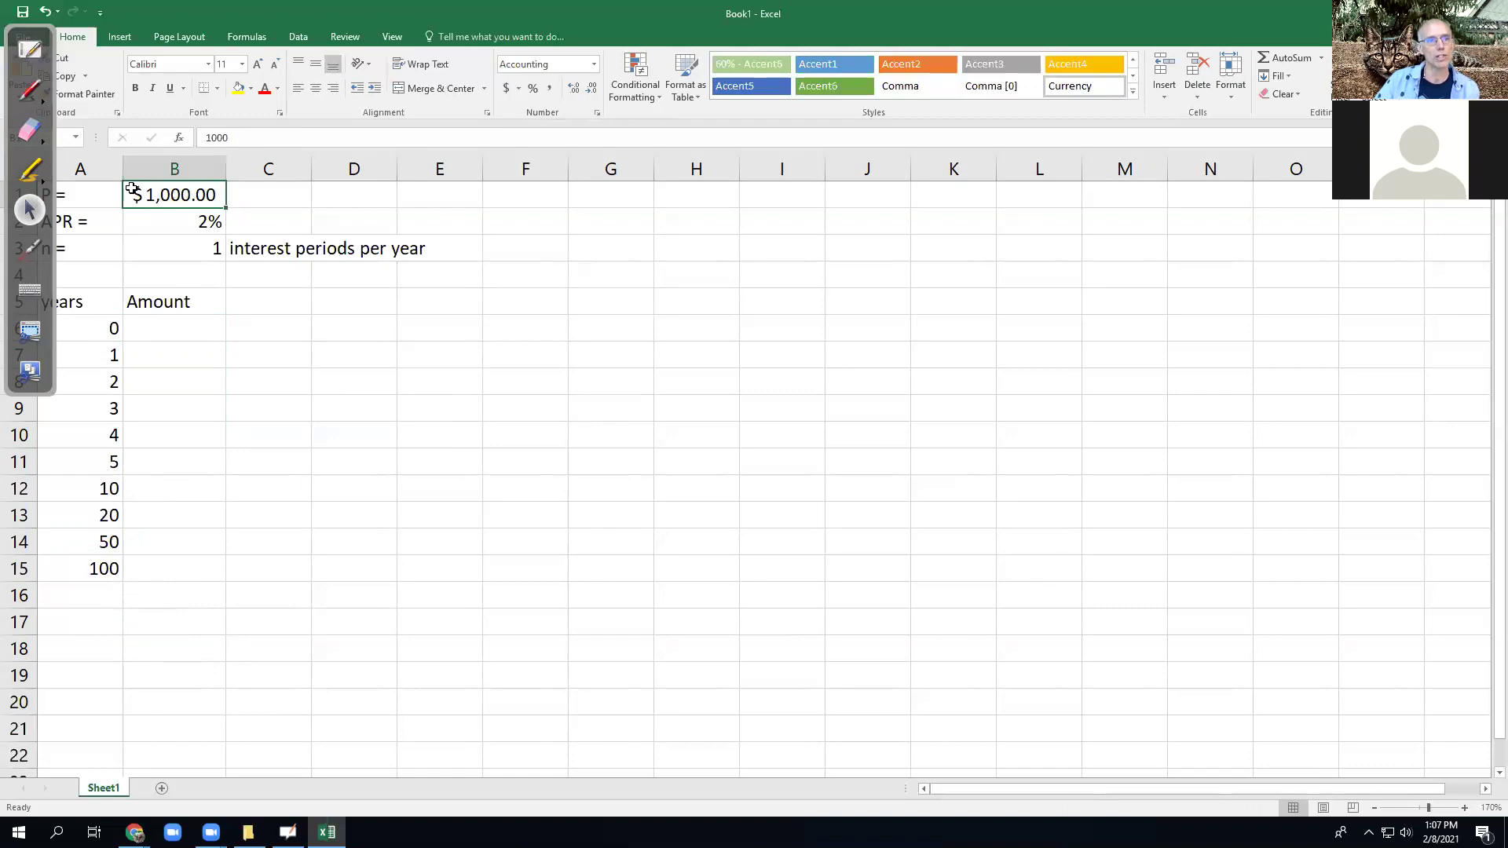
{"action": "left_click", "coordinate": [200, 220]}
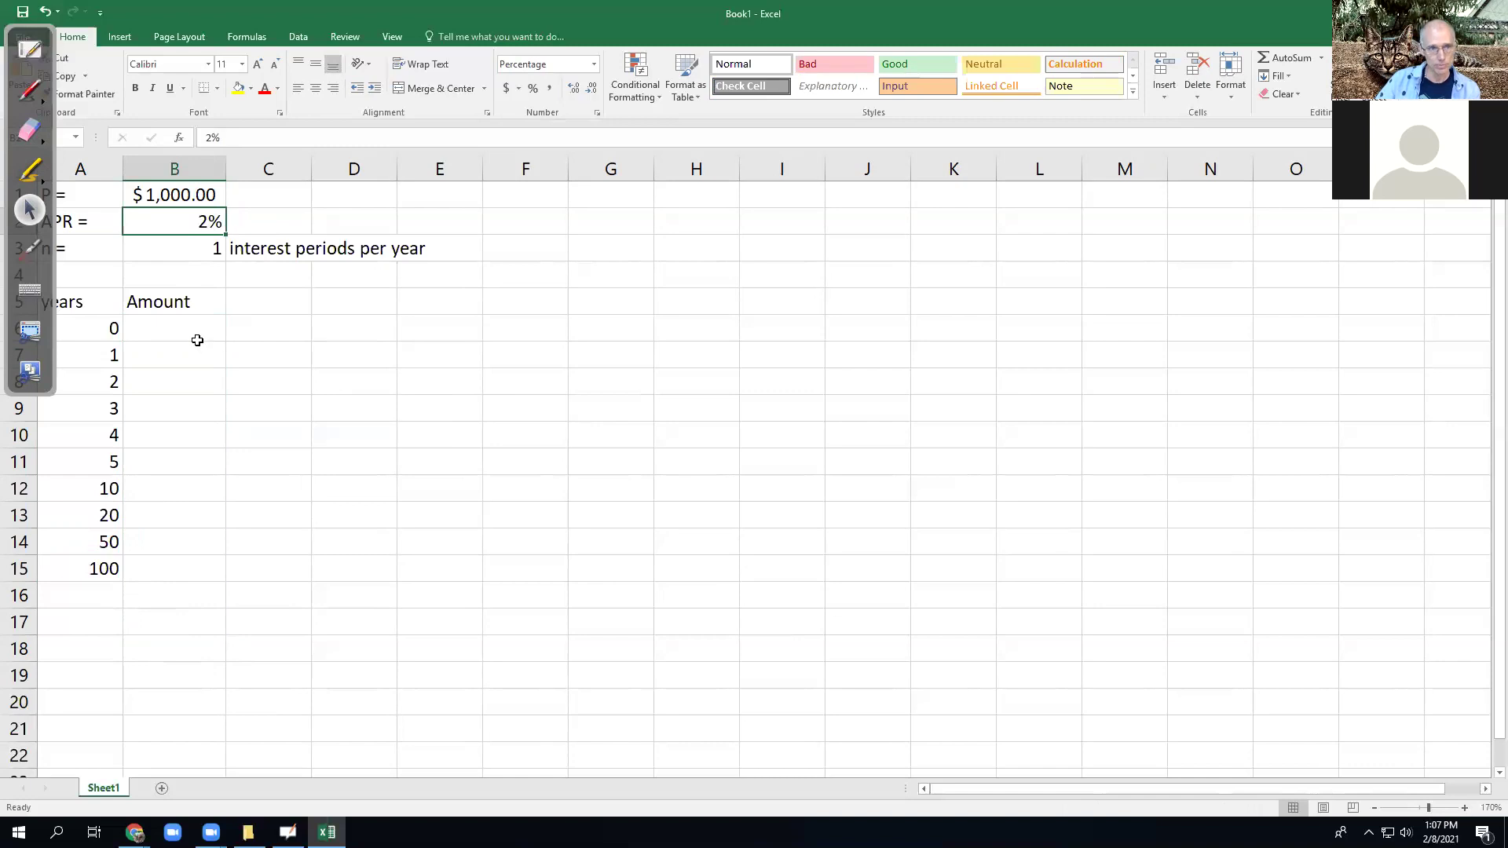
- Build the compound interest formula =B1*(1+B2)^A6 in B6, referencing the principal, APR and year cells
{"action": "left_click", "coordinate": [198, 340]}
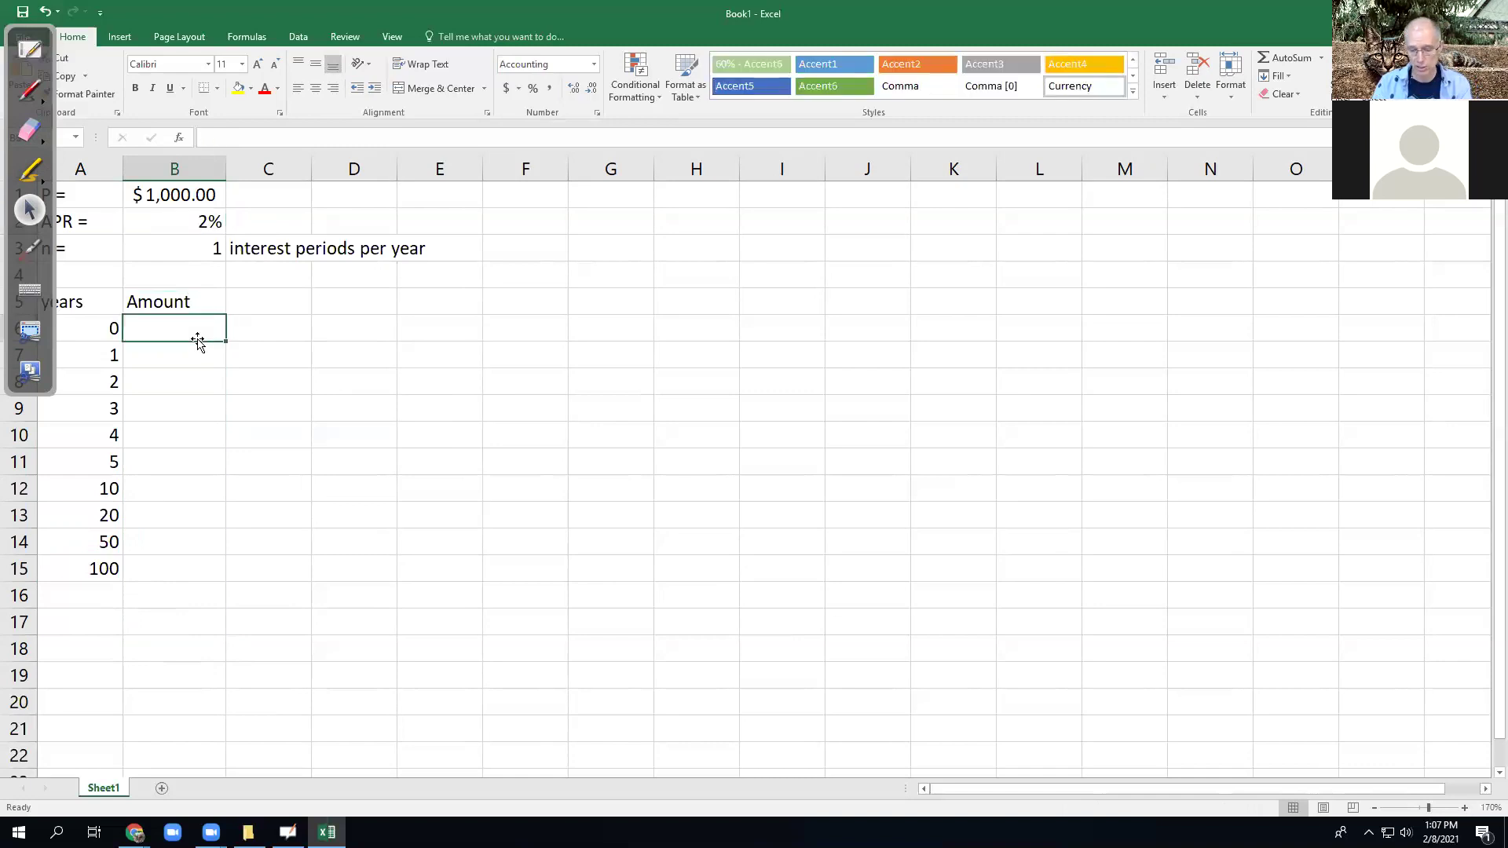
{"action": "type", "text": "="}
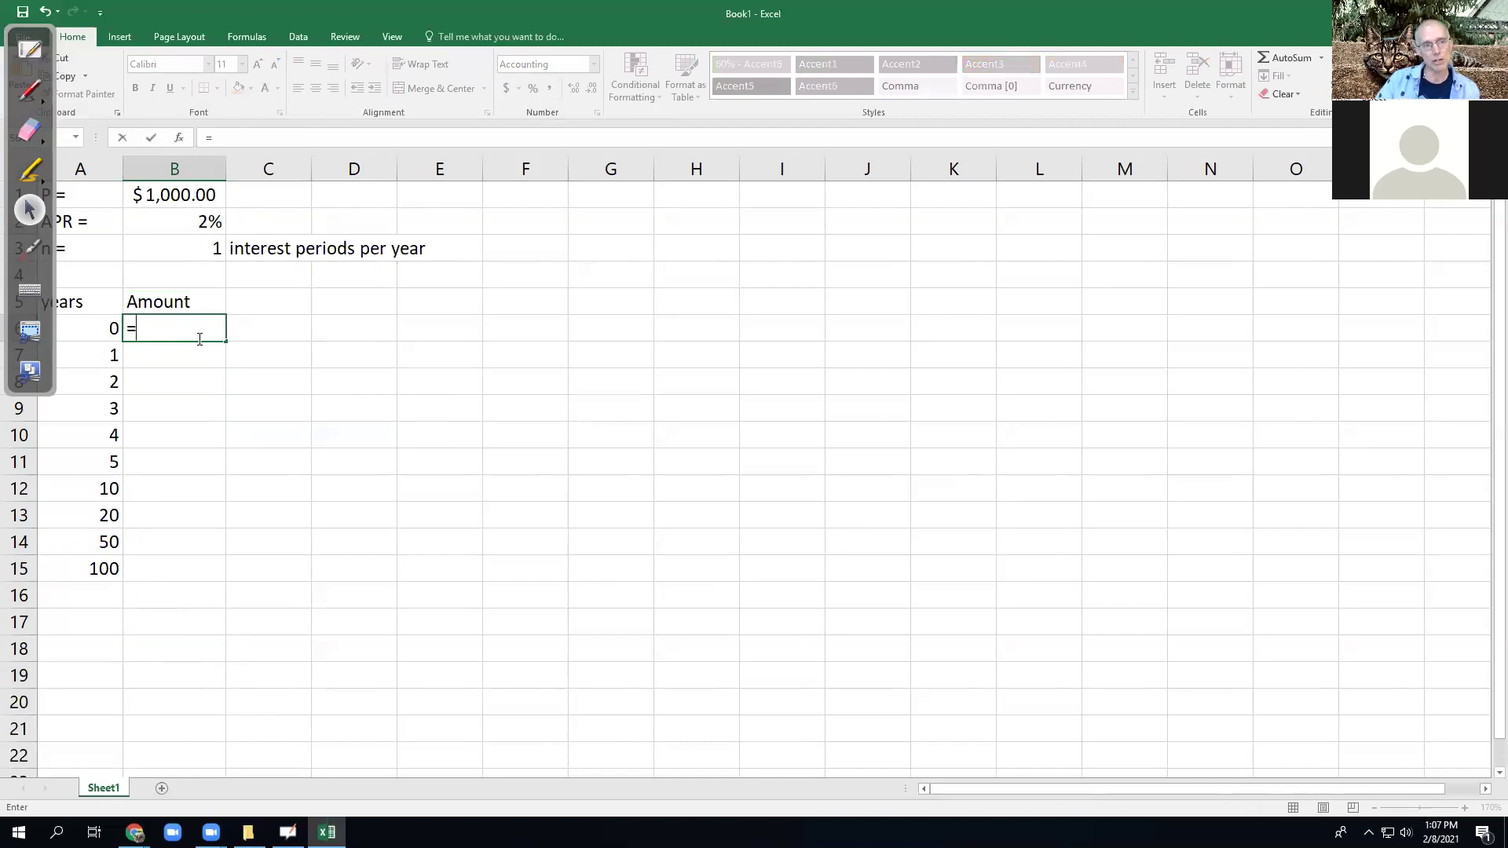
{"action": "left_click", "coordinate": [186, 196]}
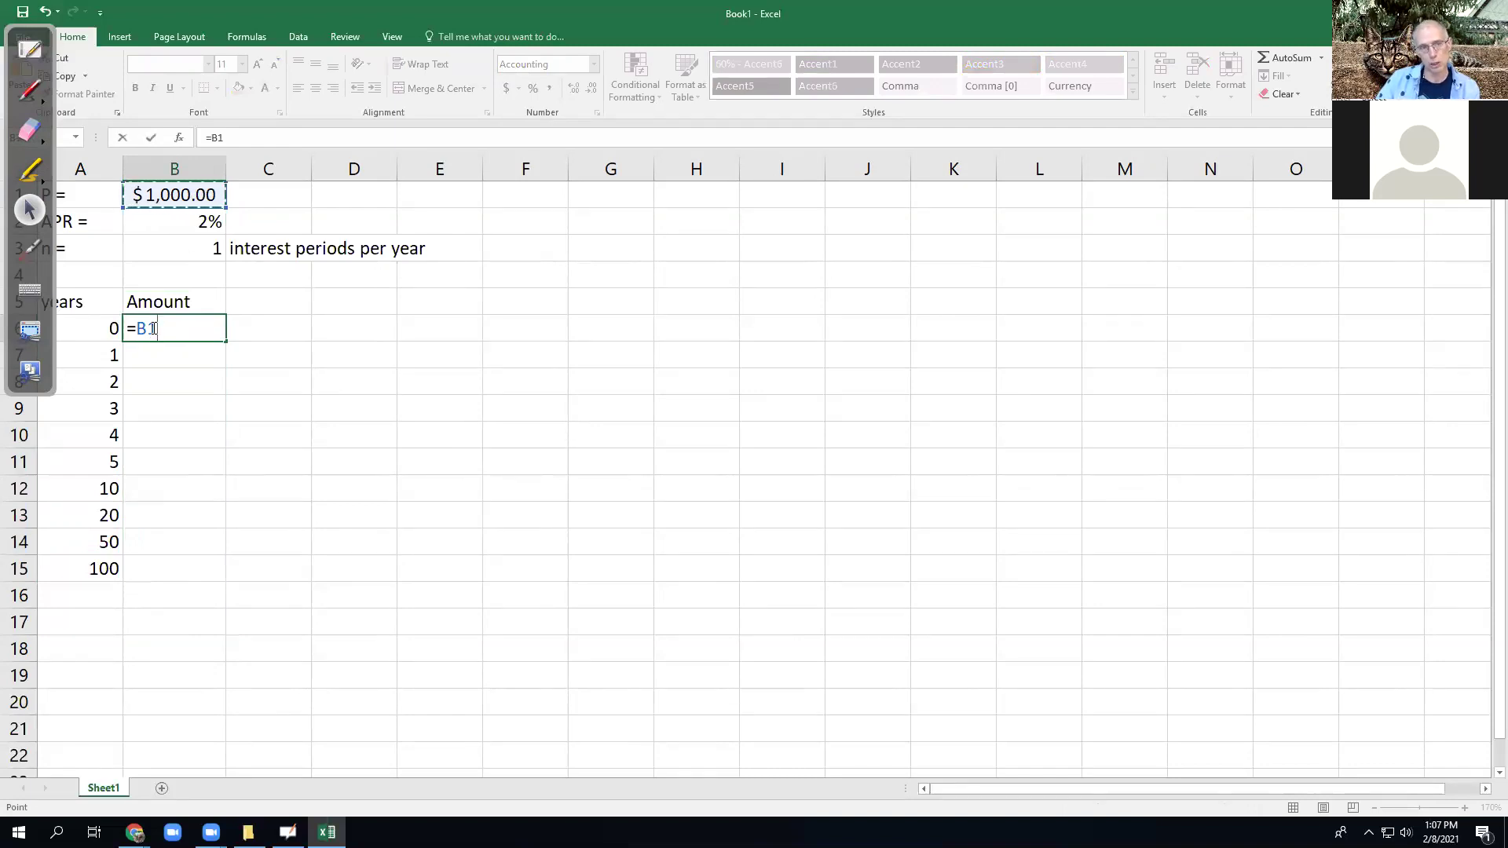
{"action": "type", "text": "*("}
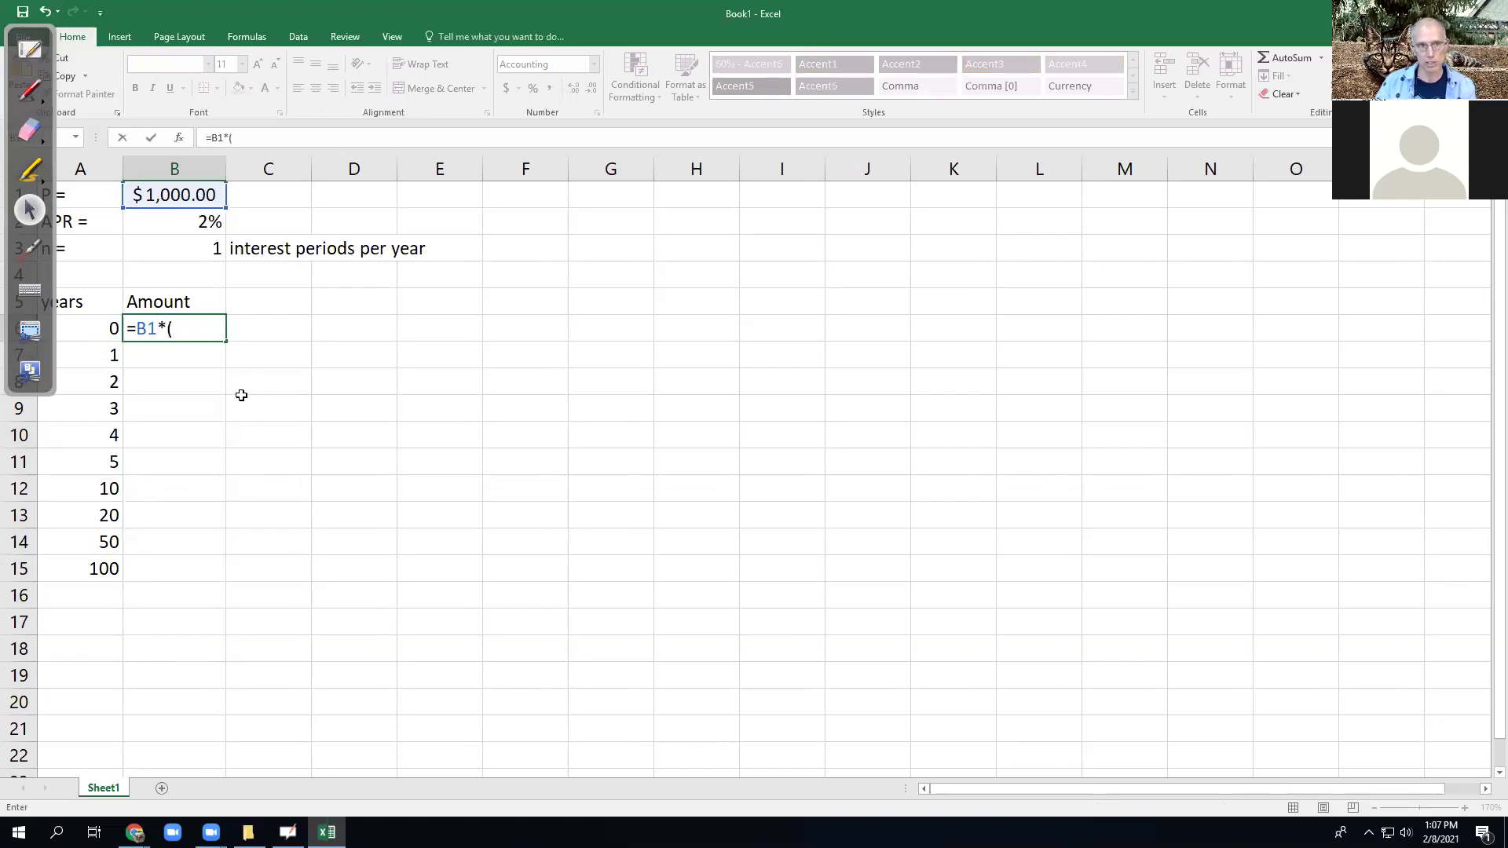
{"action": "type", "text": "1+"}
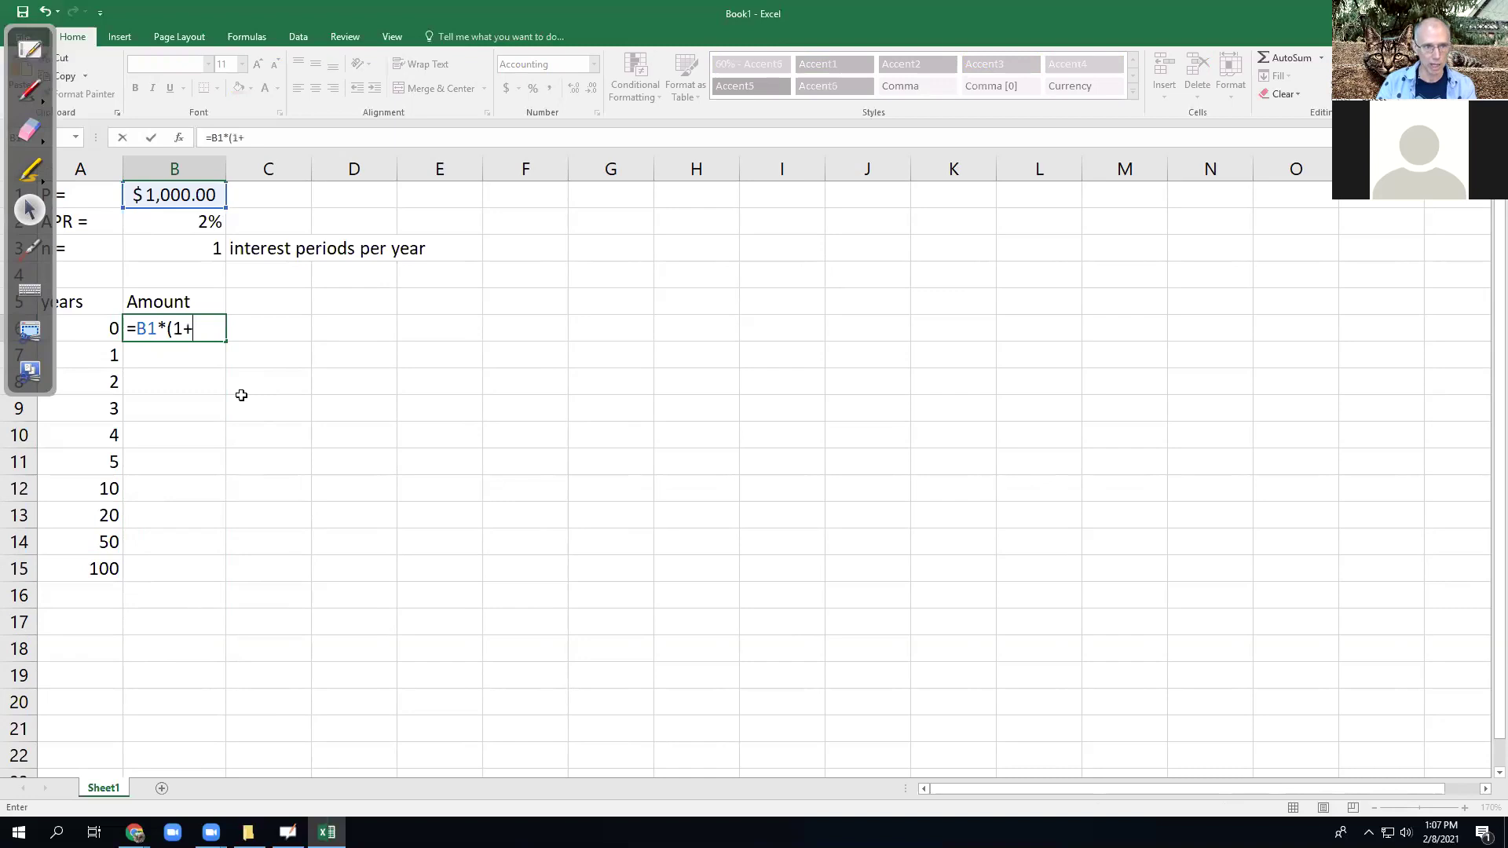
{"action": "left_click", "coordinate": [210, 222]}
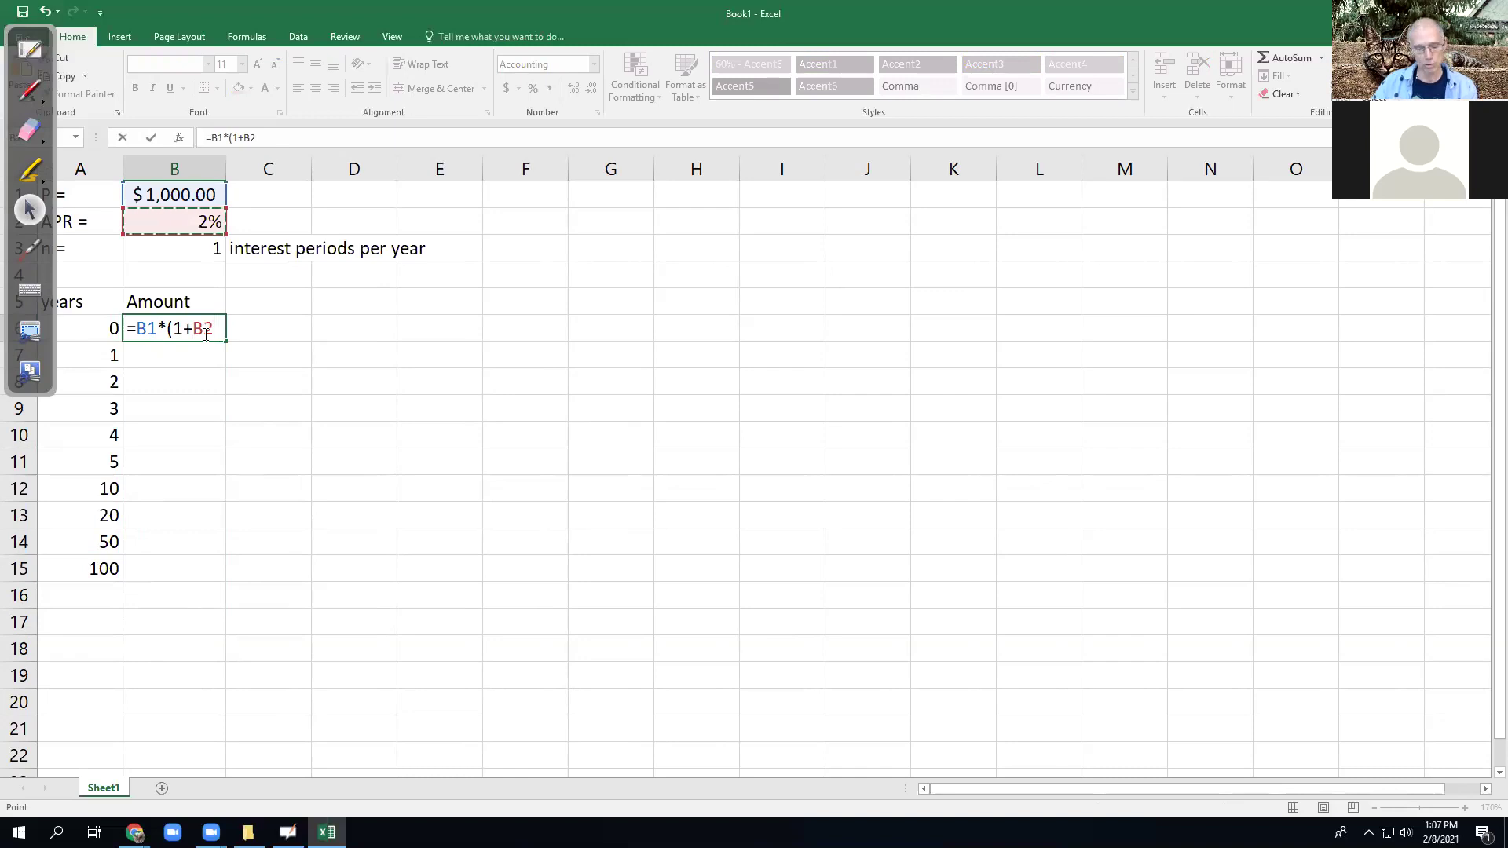
{"action": "type", "text": ")"}
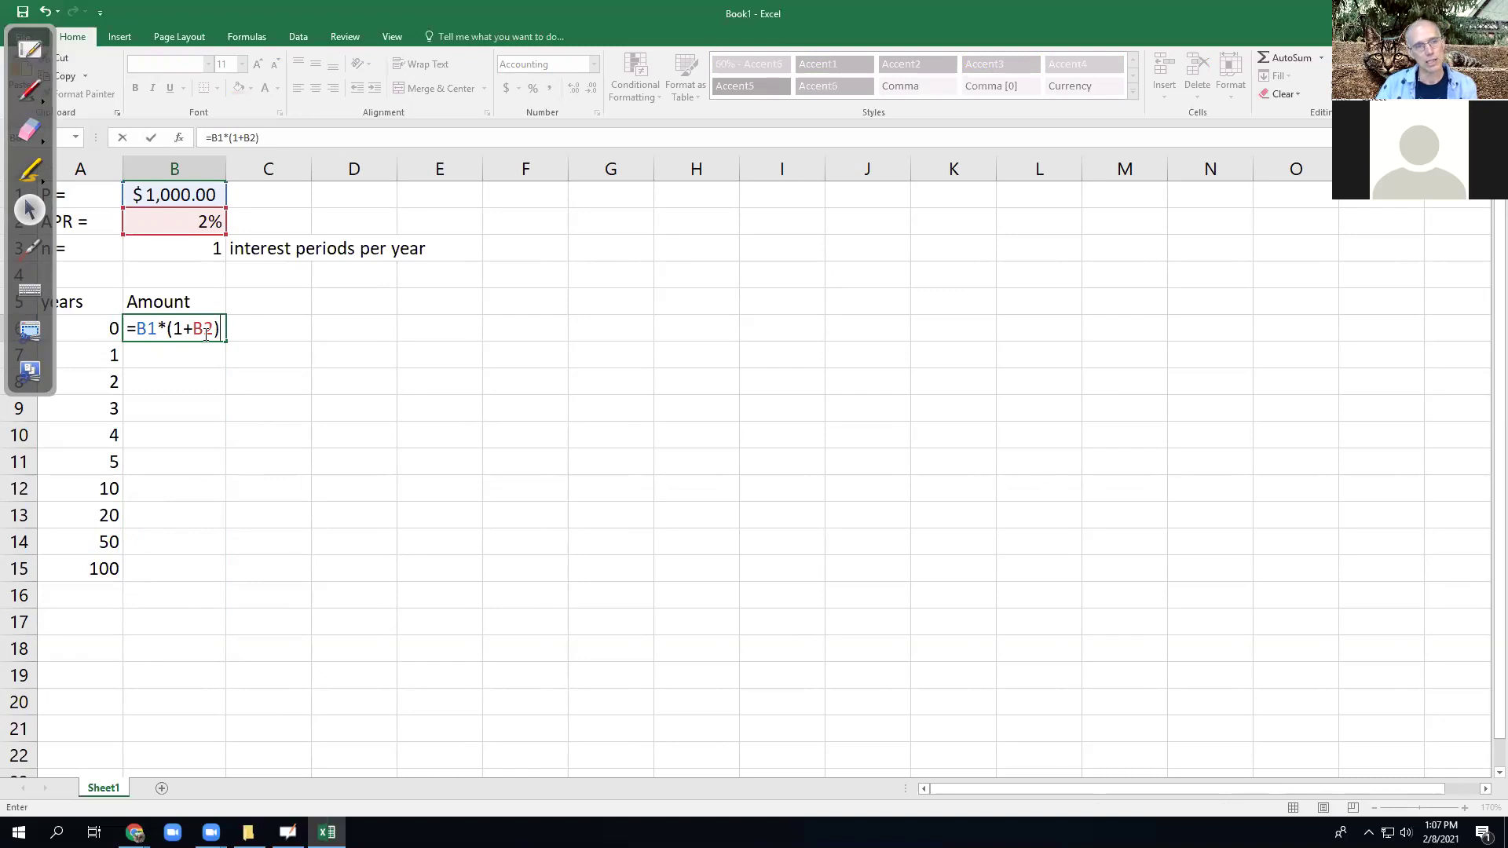
{"action": "type", "text": "^"}
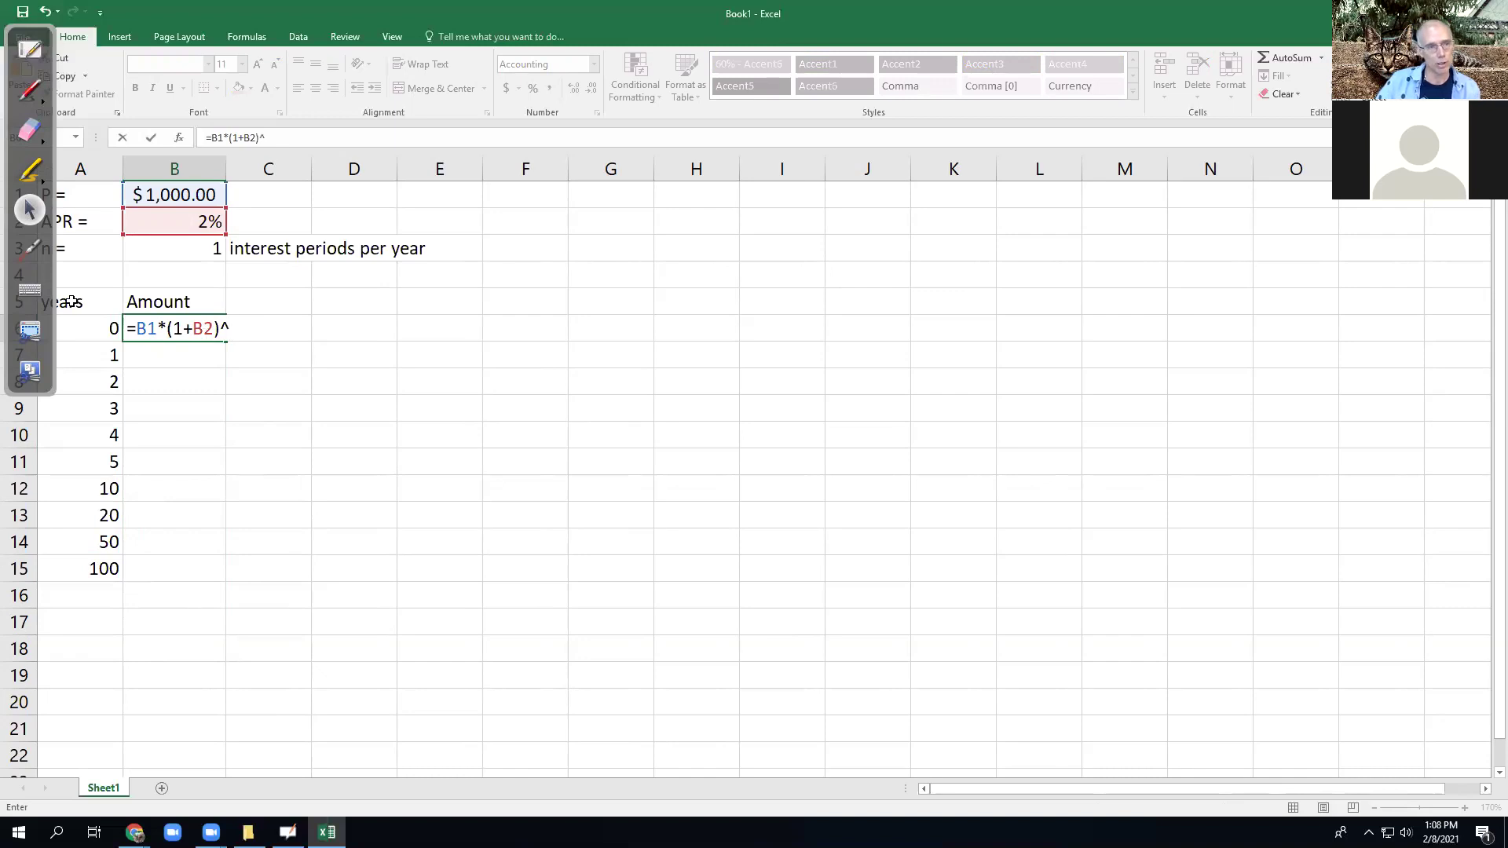
{"action": "left_click", "coordinate": [90, 328]}
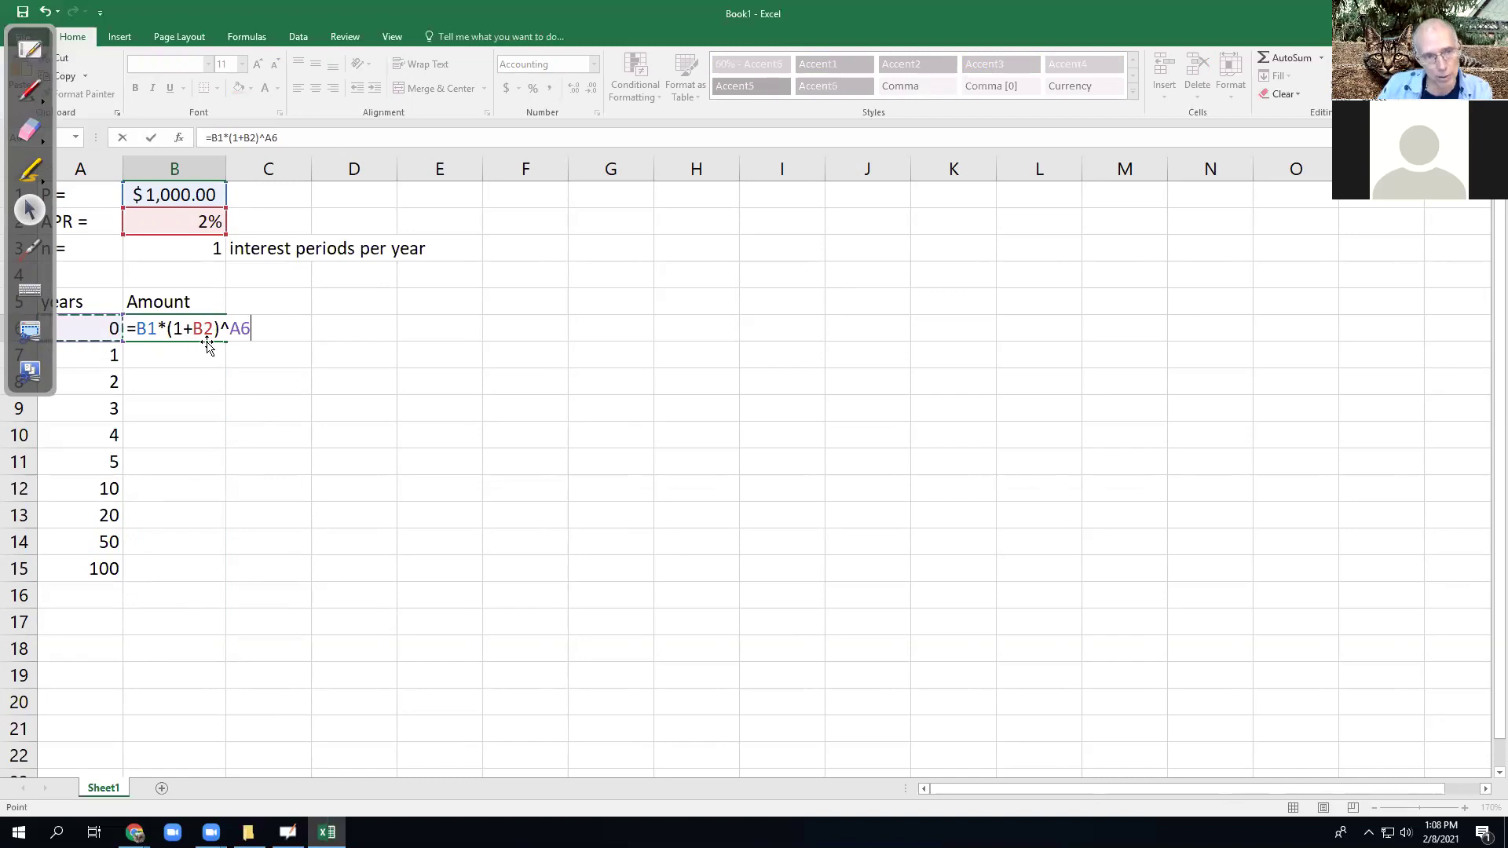
- Try B1 in place of A6 as the exponent in the B6 formula, and remove the exponent again
{"action": "left_click", "coordinate": [239, 328]}
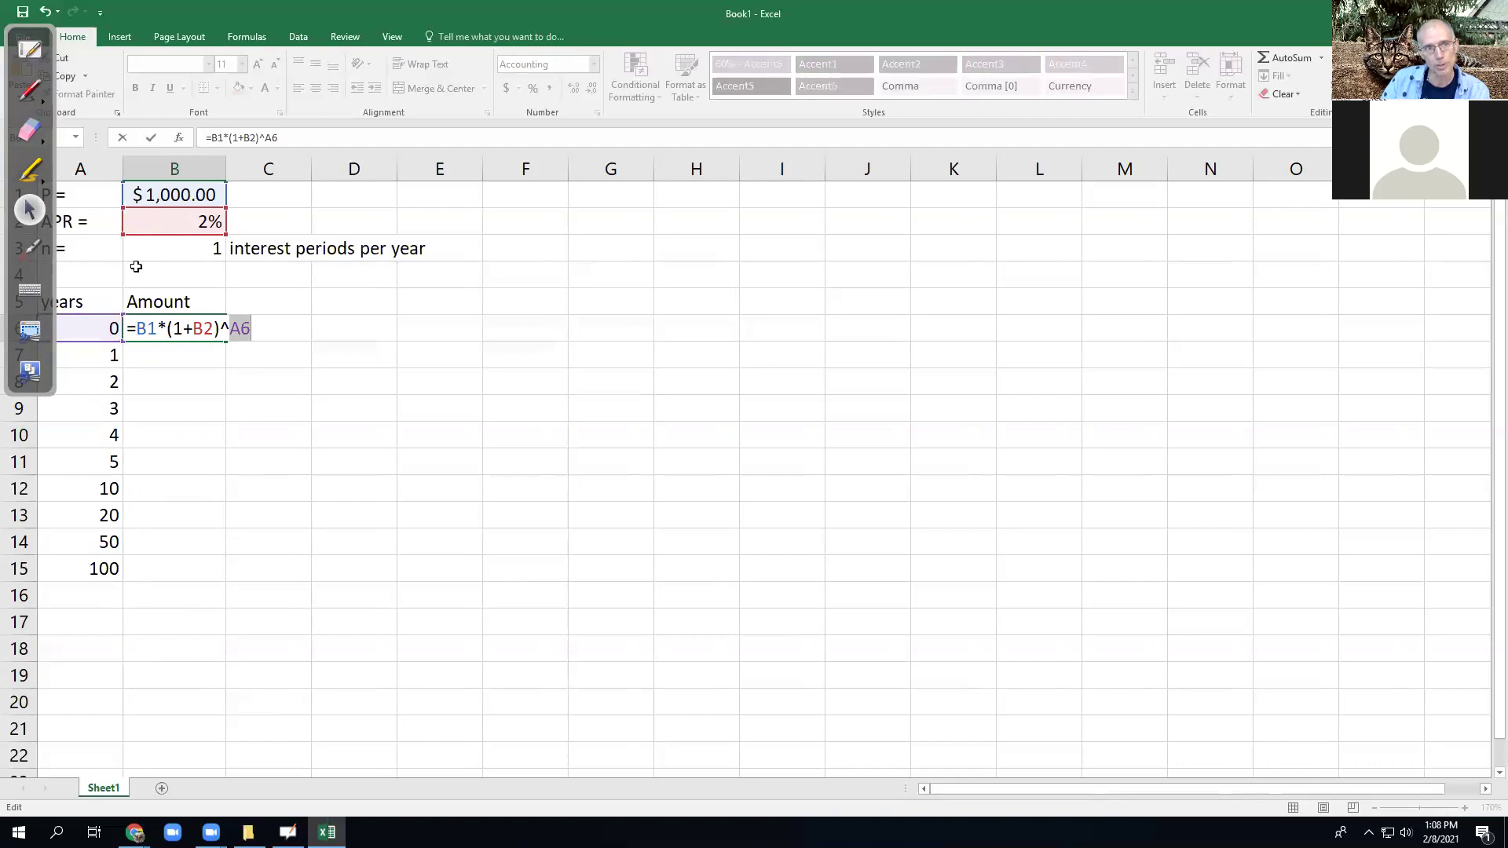
{"action": "left_click", "coordinate": [174, 194]}
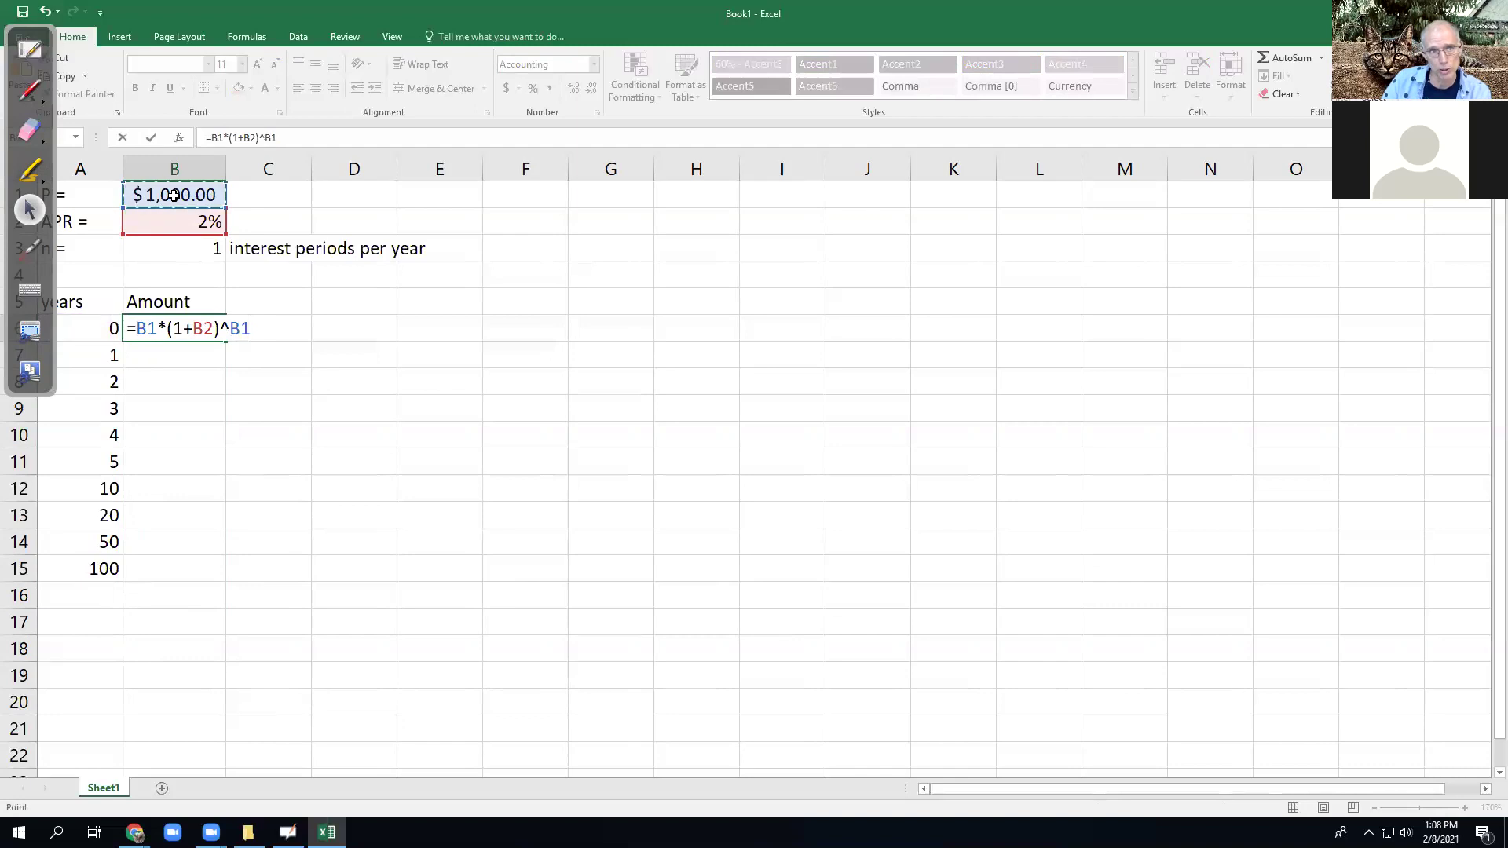
{"action": "key", "text": "BackSpace"}
{"action": "key", "text": "BackSpace"}
{"action": "key", "text": "BackSpace"}
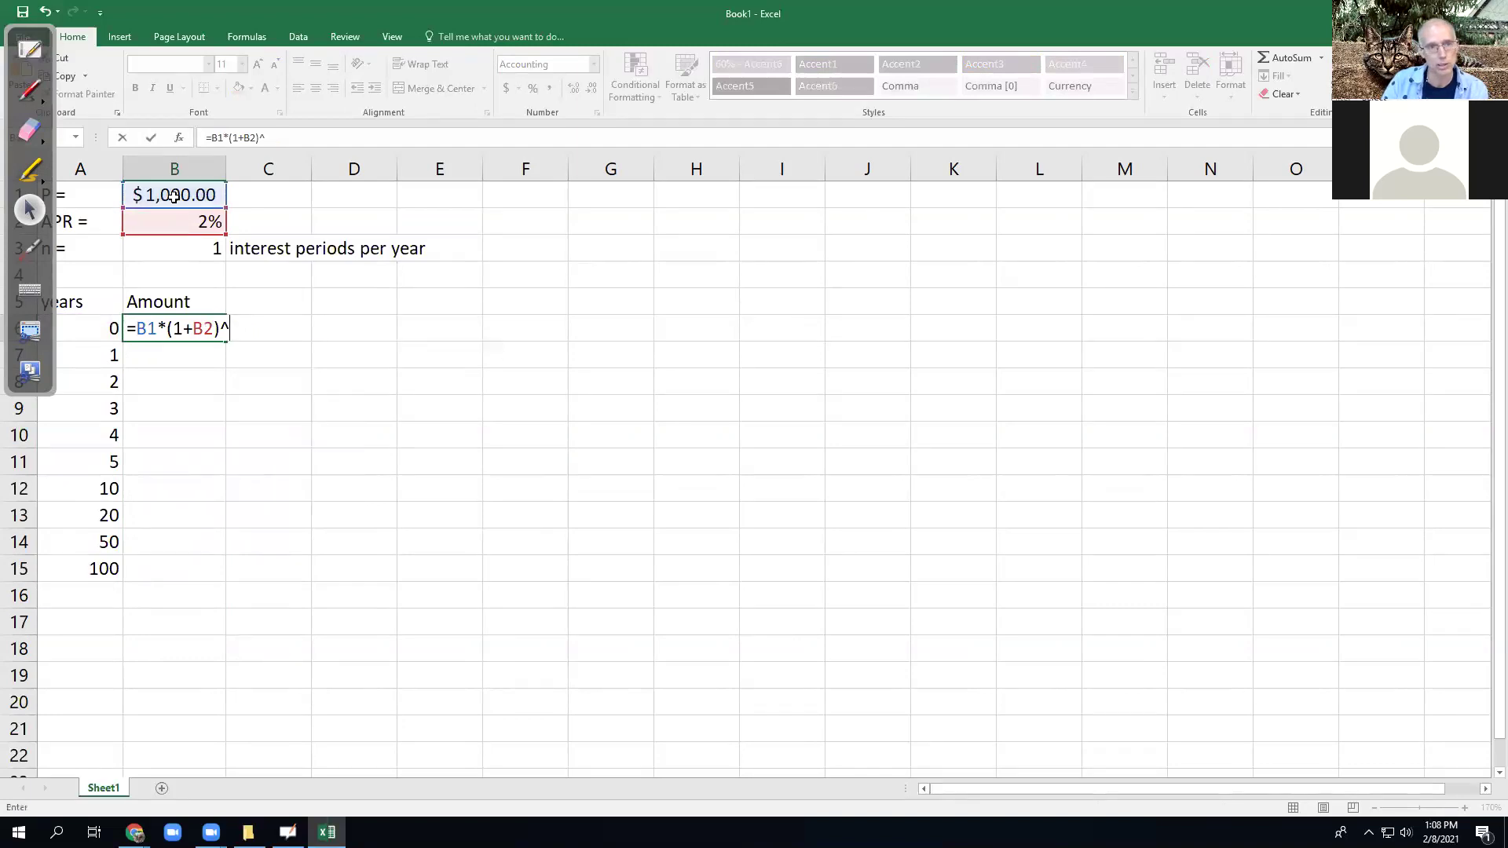
- Lock the row references in the B6 formula as B$1 and B$2, and put back the exponent ^A6
{"action": "left_click", "coordinate": [150, 330]}
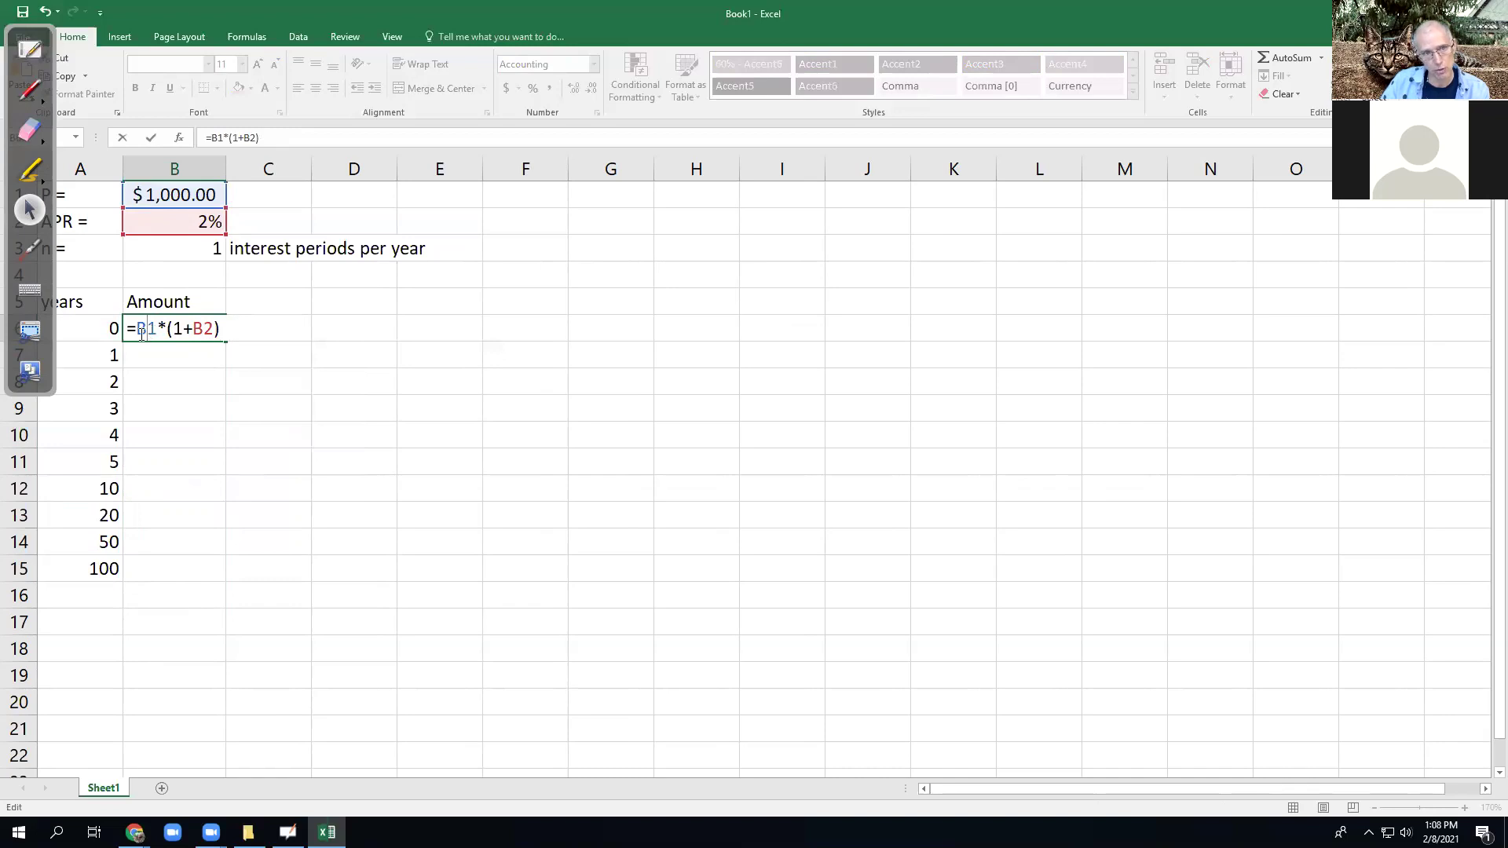
{"action": "type", "text": "$"}
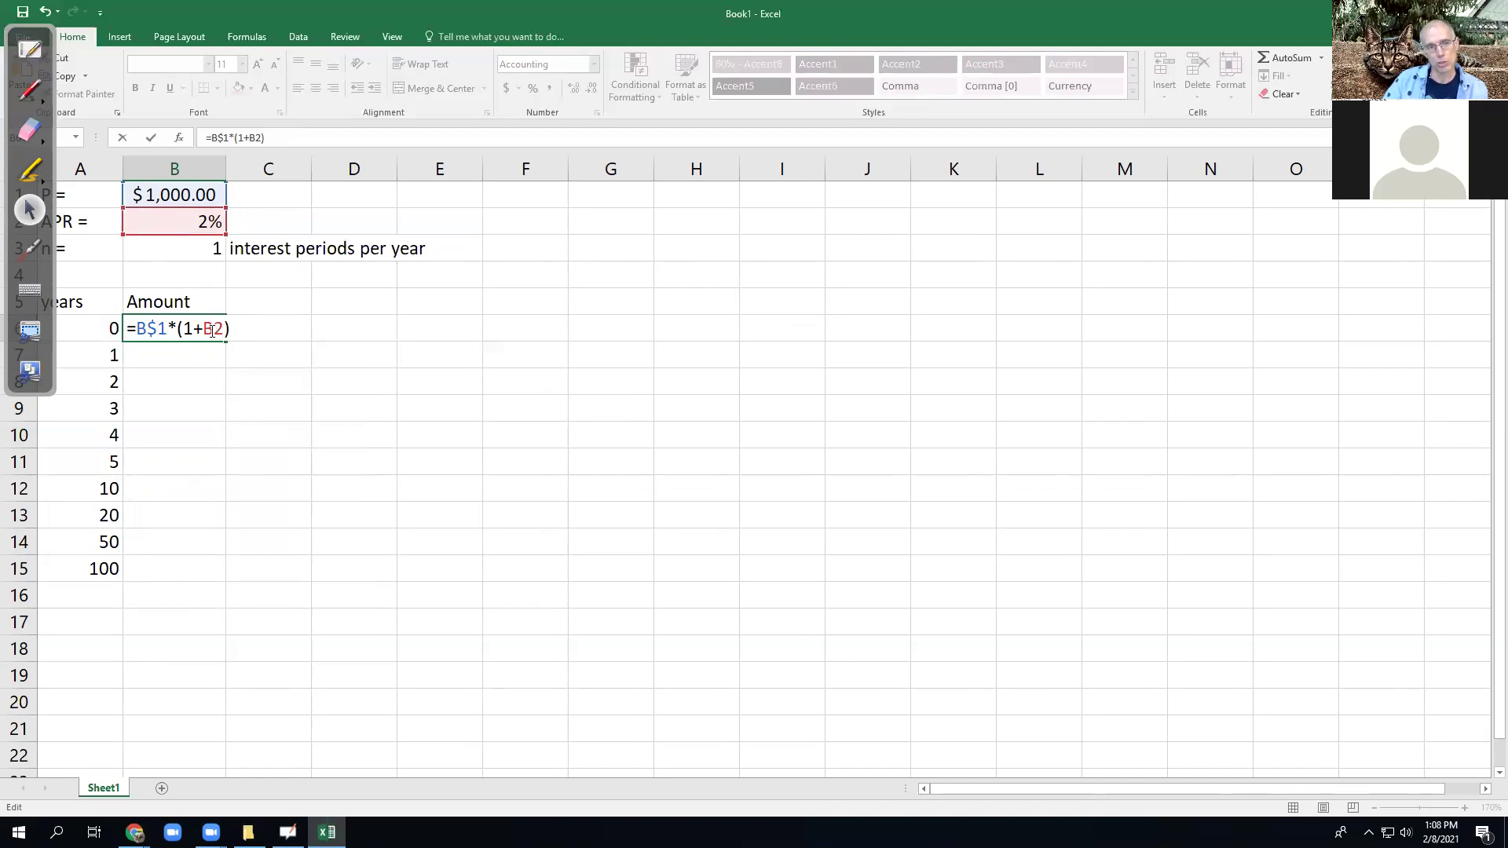
{"action": "type", "text": "$"}
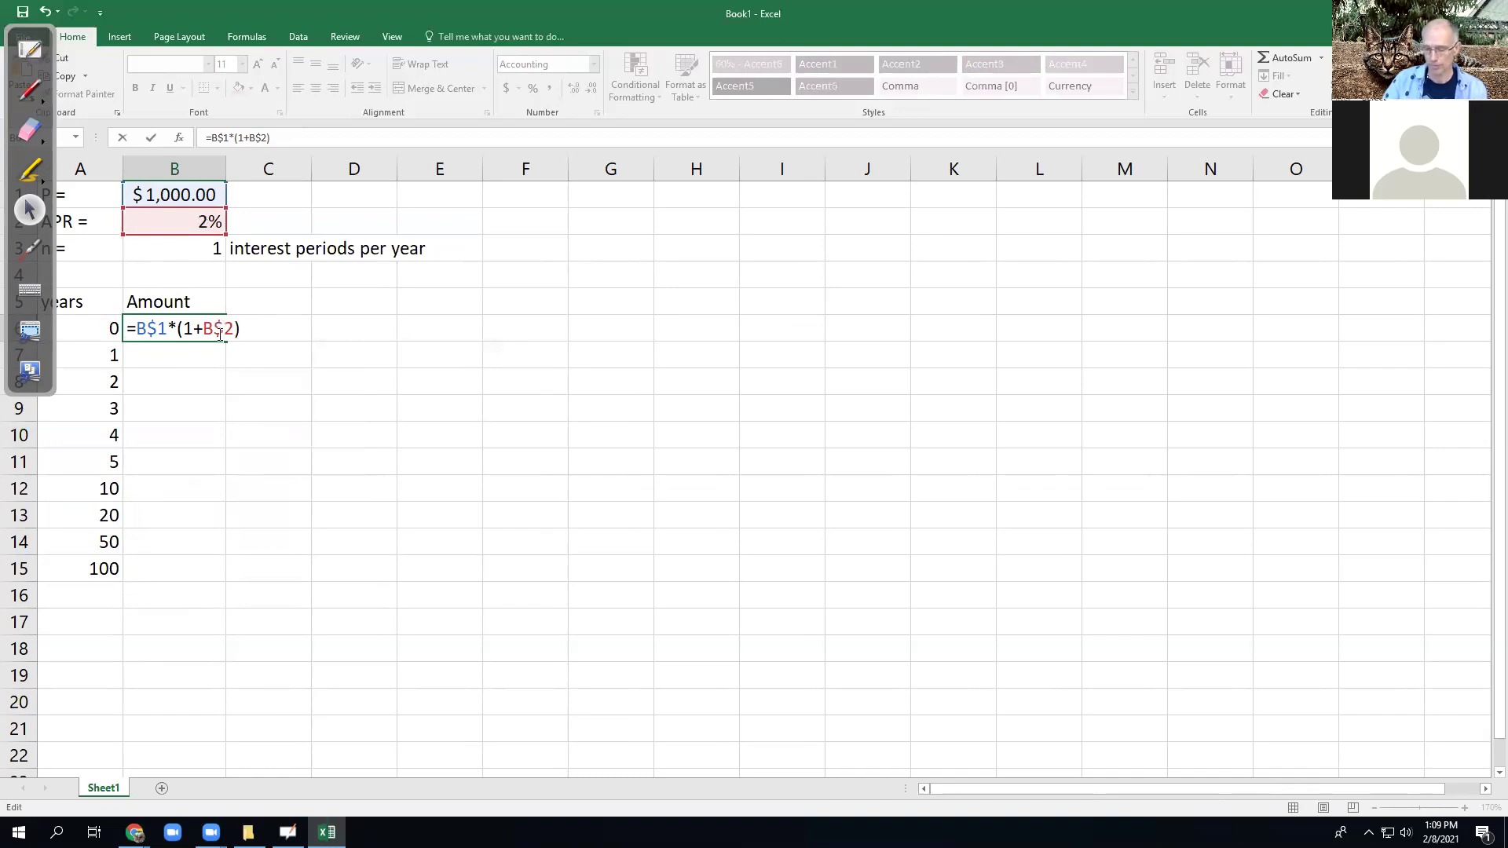
{"action": "key", "text": "Right"}
{"action": "type", "text": "^"}
{"action": "left_click", "coordinate": [115, 329]}
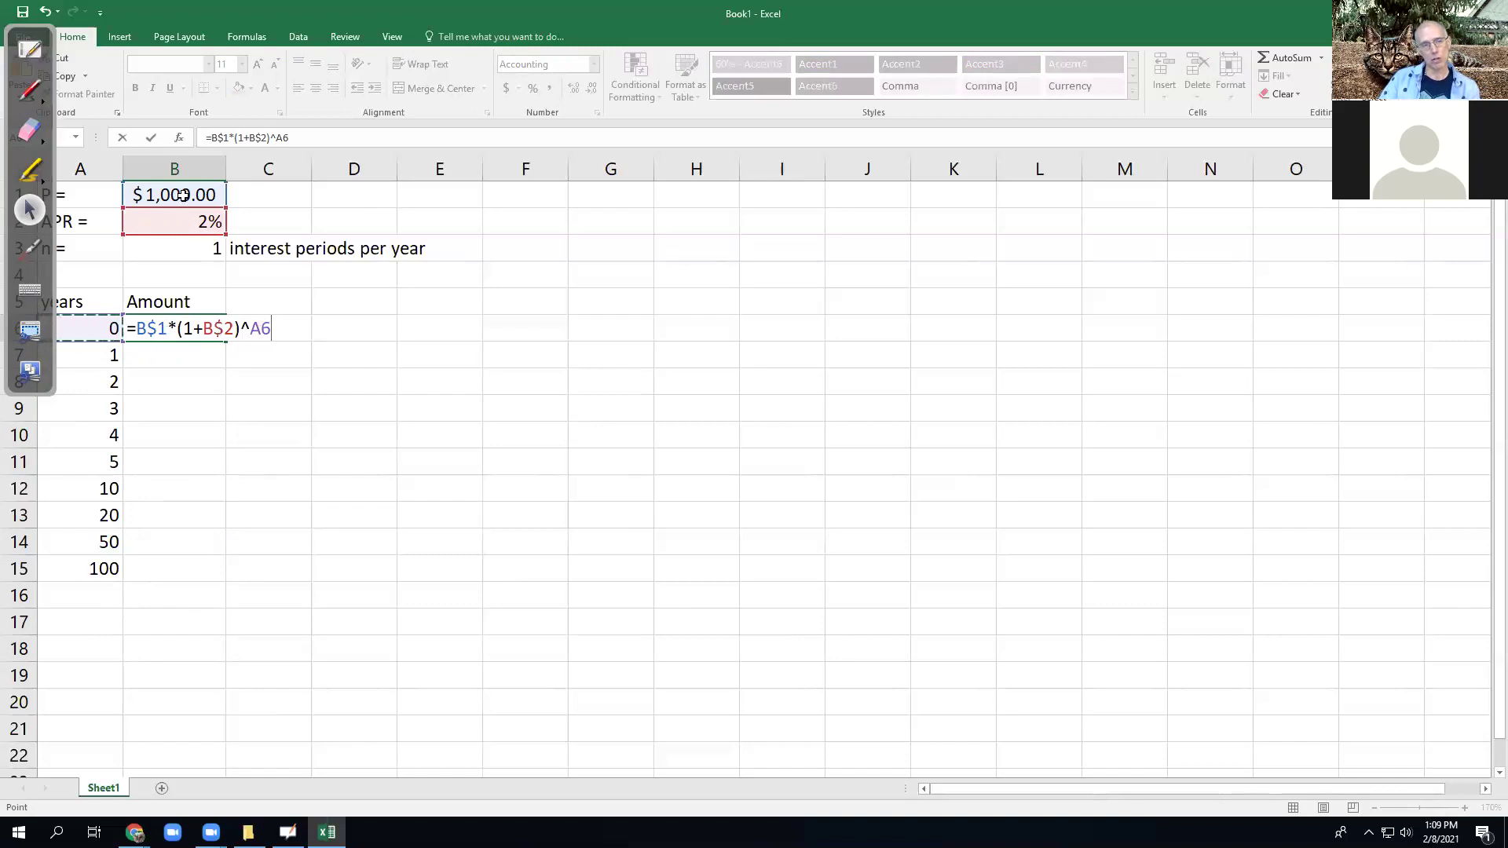
- Try a dollar sign before the column letter of B$1 in the B6 formula, and take it out again
{"action": "left_click", "coordinate": [152, 328]}
{"action": "left_click", "coordinate": [218, 337]}
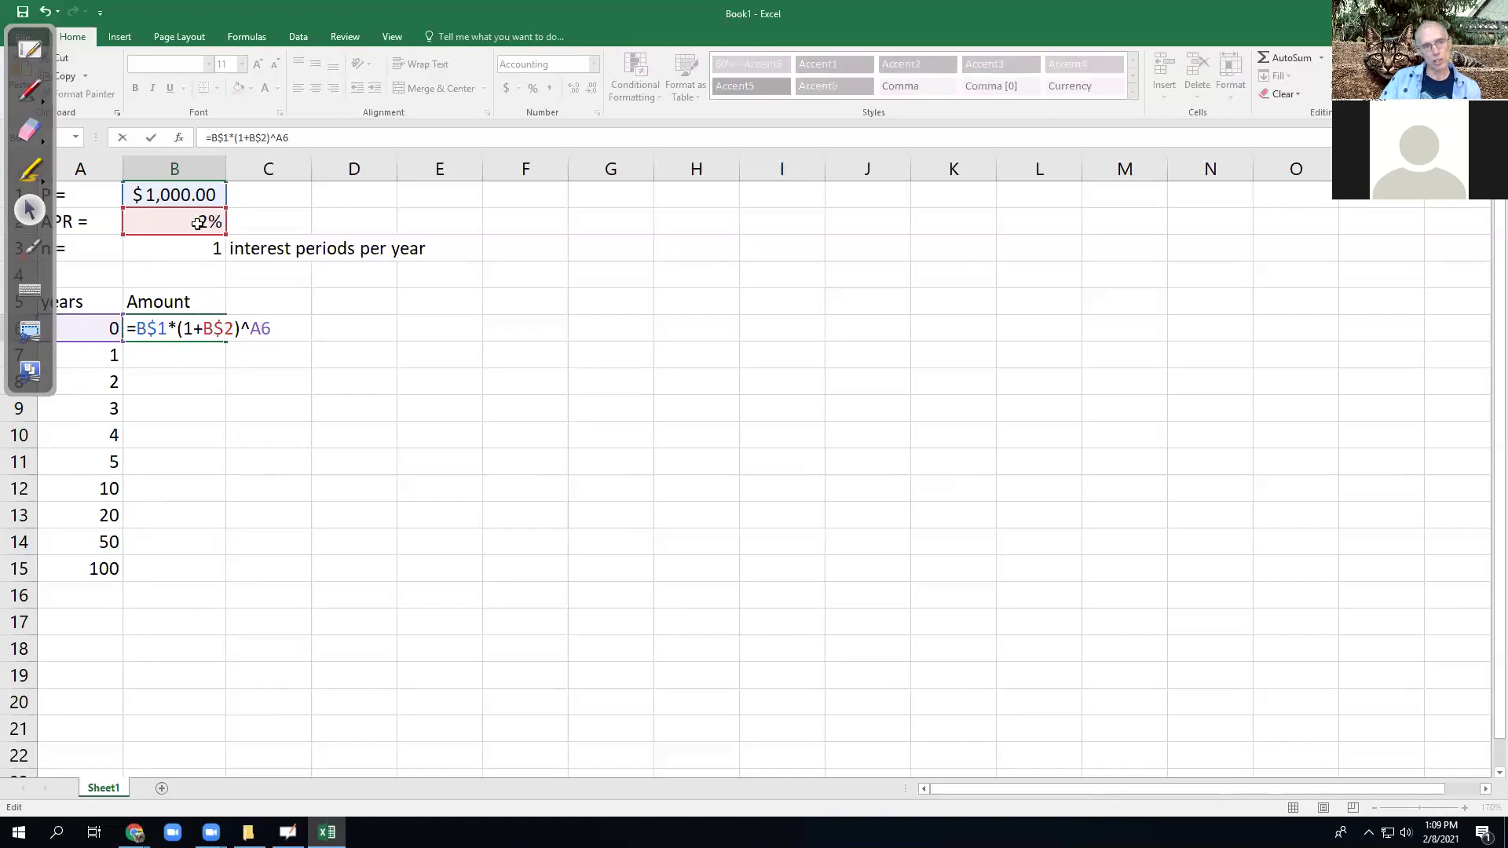
{"action": "left_click_drag", "start_coordinate": [216, 330], "coordinate": [234, 330]}
{"action": "left_click", "coordinate": [223, 330]}
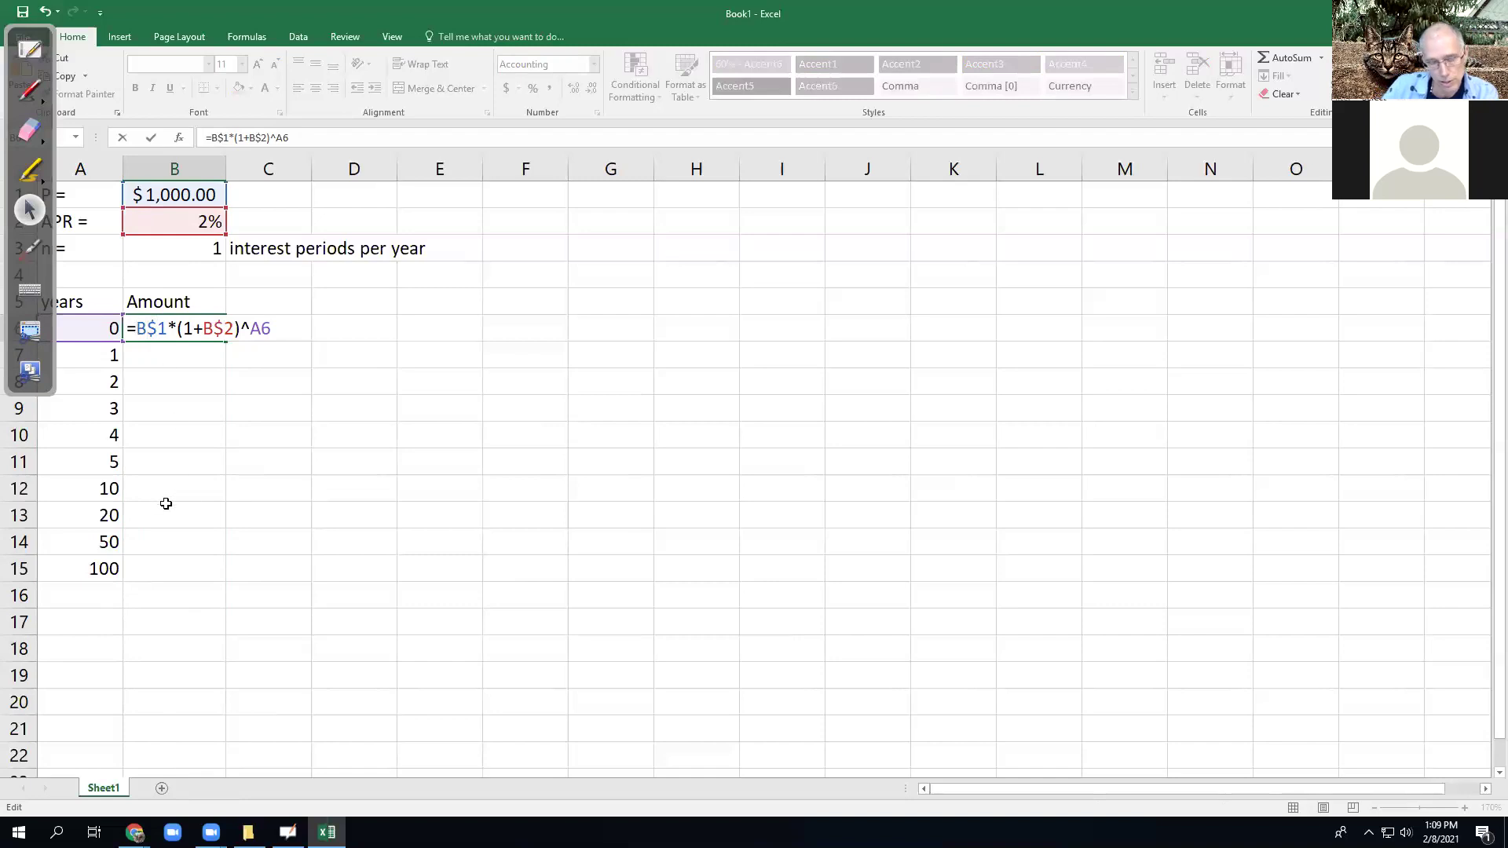
{"action": "type", "text": "$"}
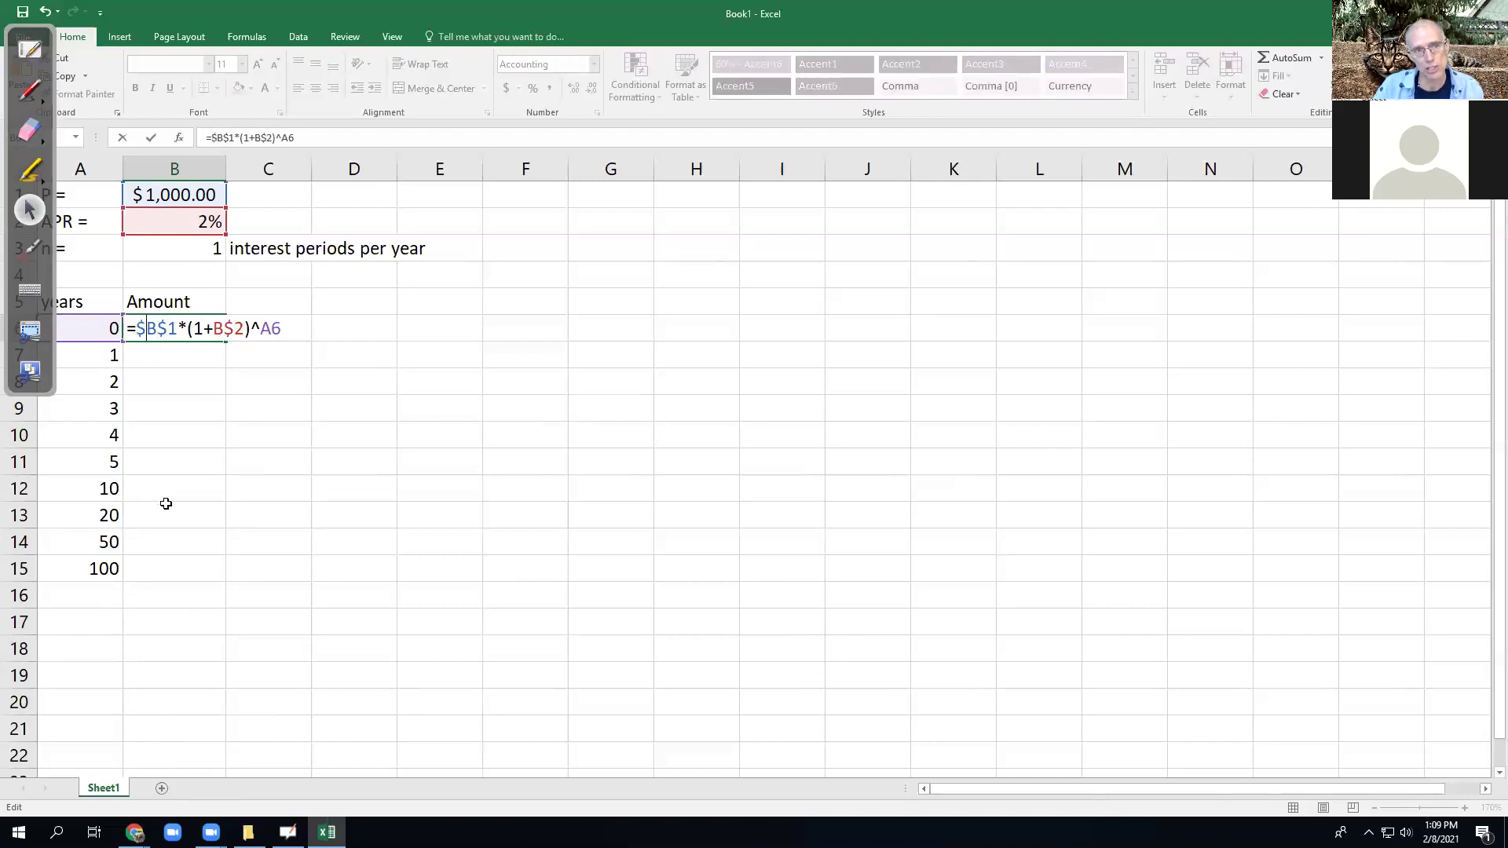
{"action": "key", "text": "BackSpace"}
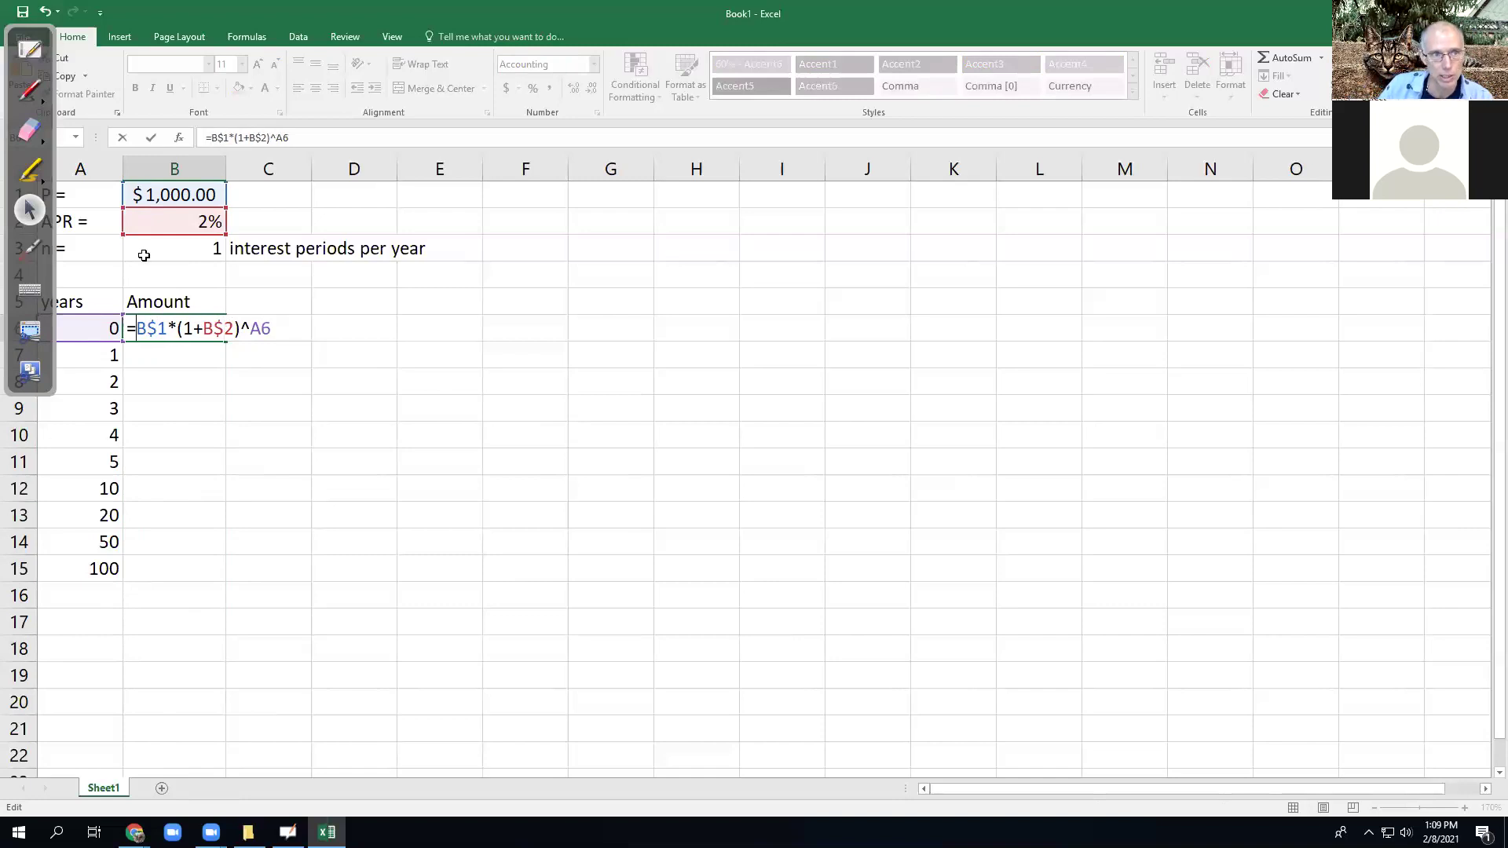
{"action": "left_click", "coordinate": [156, 330]}
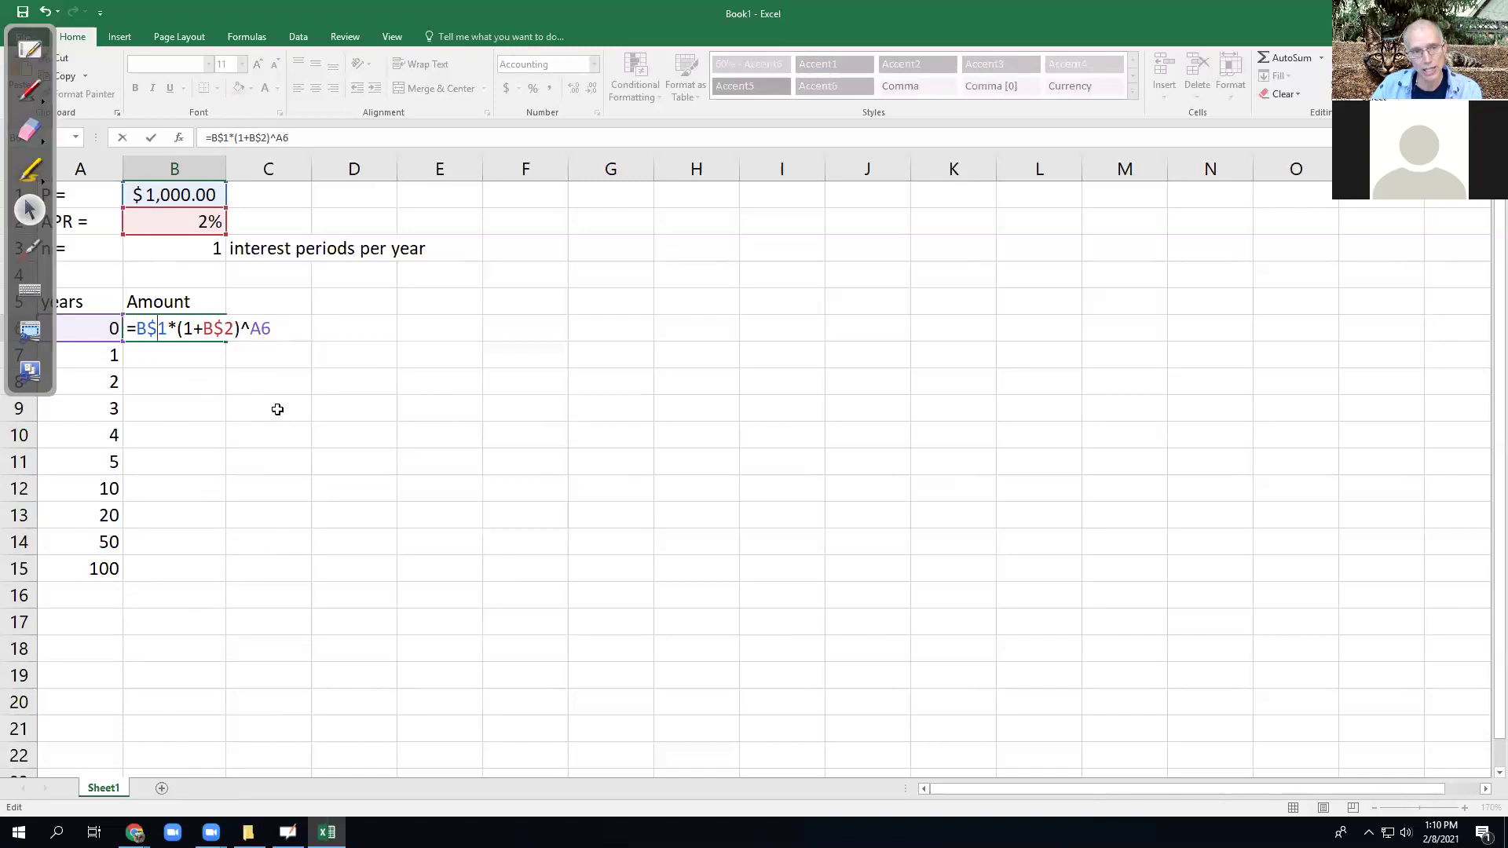
- Erase the formula in B6 and rebuild it from scratch as =B1*(1+B2)^A6
{"action": "key", "text": "ctrl+a"}
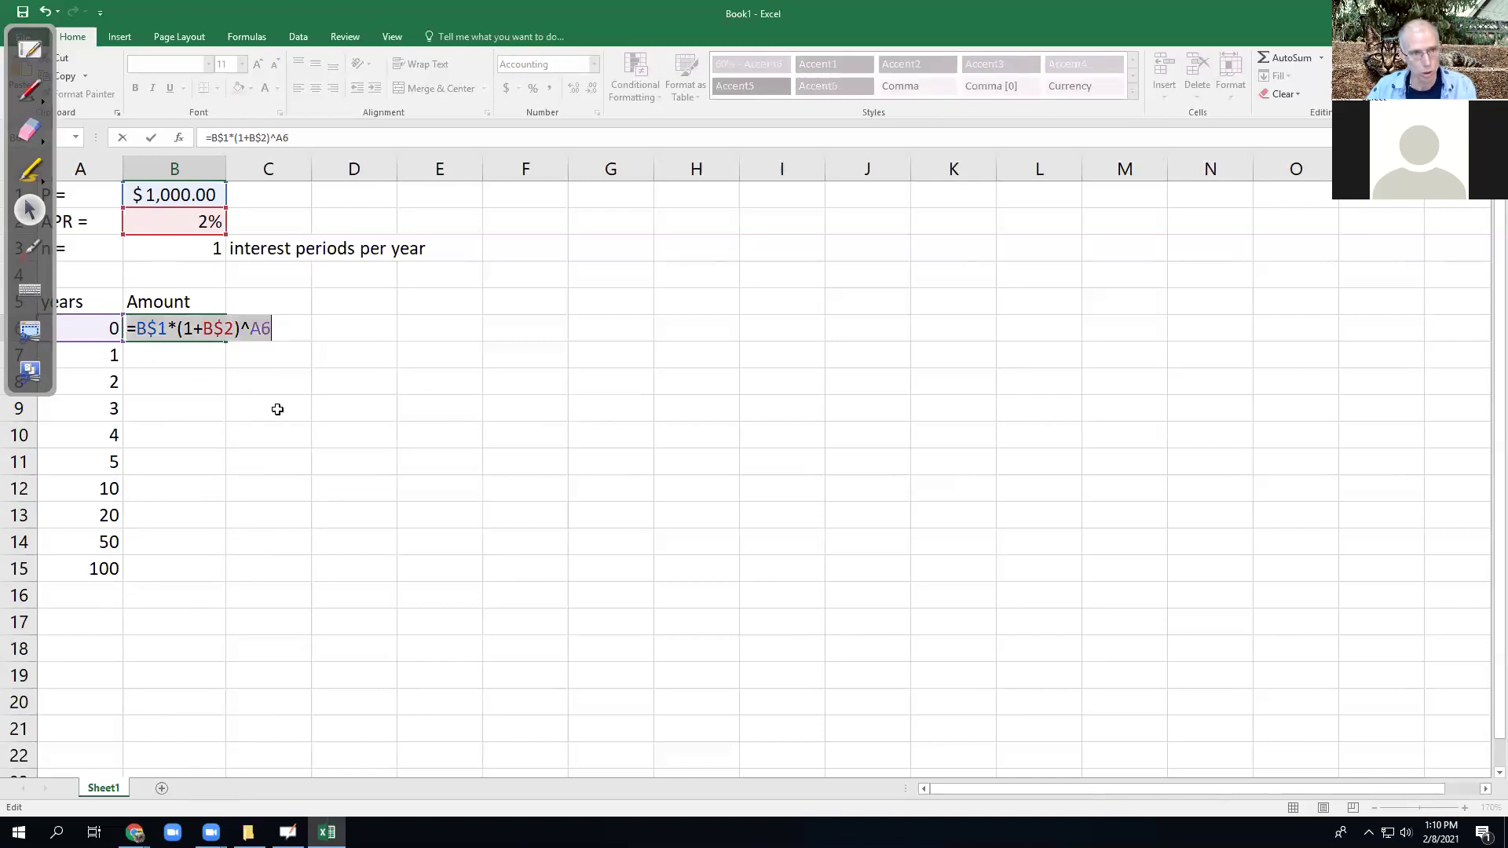
{"action": "key", "text": "BackSpace"}
{"action": "type", "text": "="}
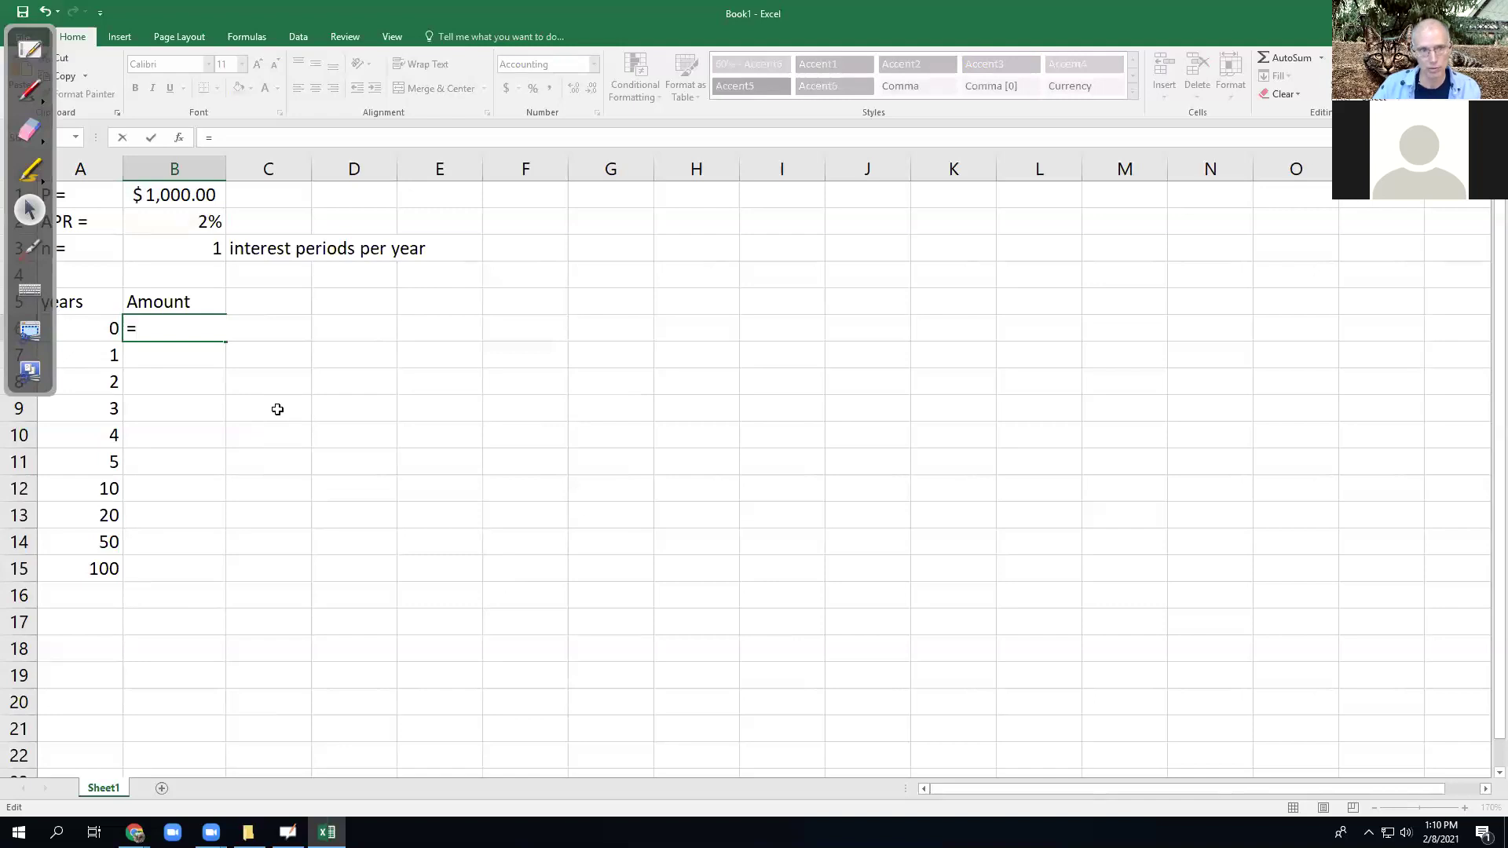
{"action": "left_click", "coordinate": [199, 195]}
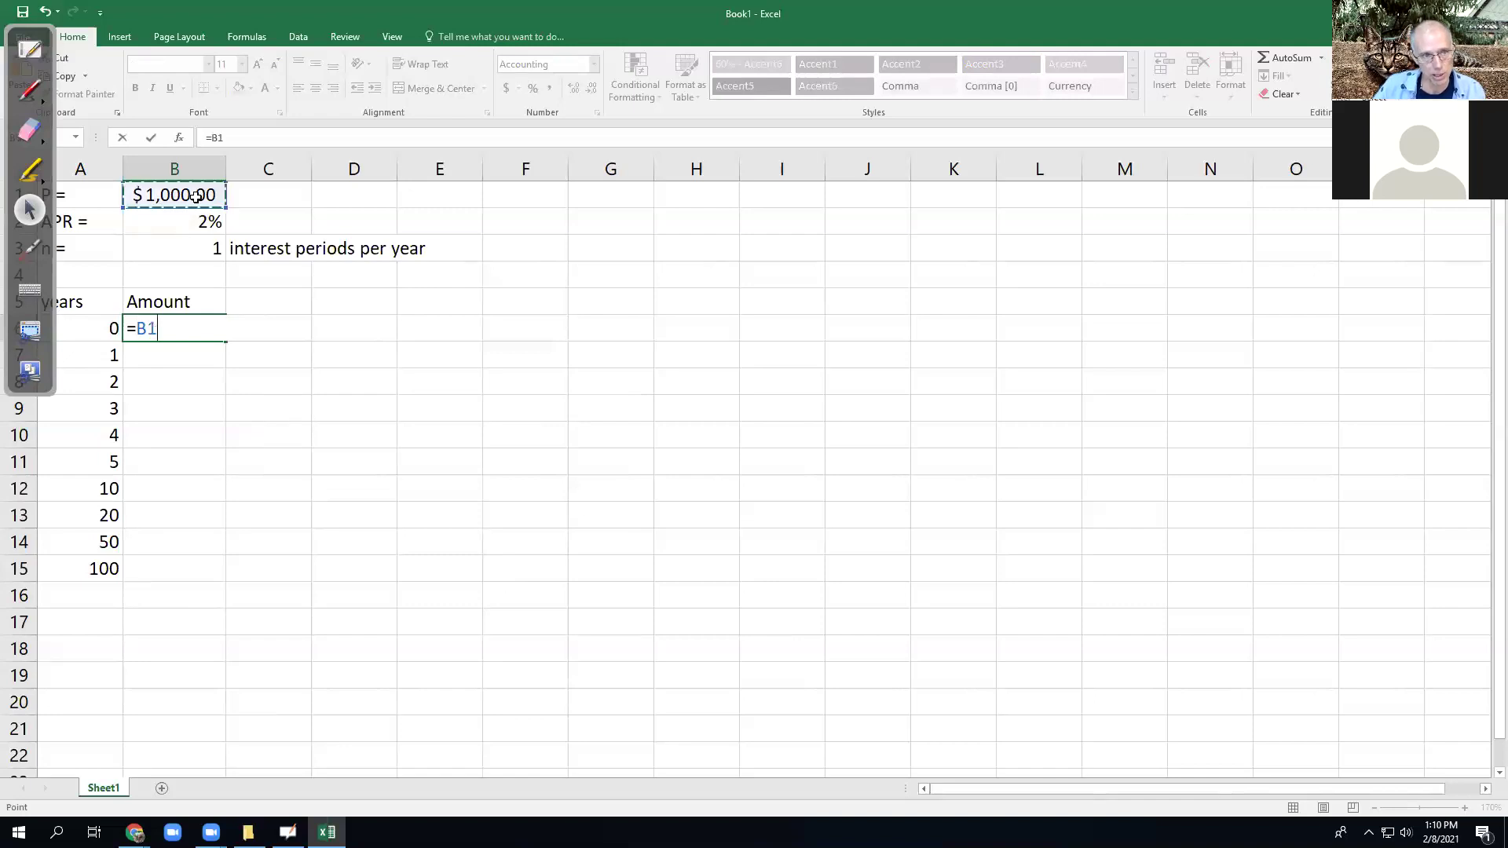
{"action": "type", "text": "*(1+"}
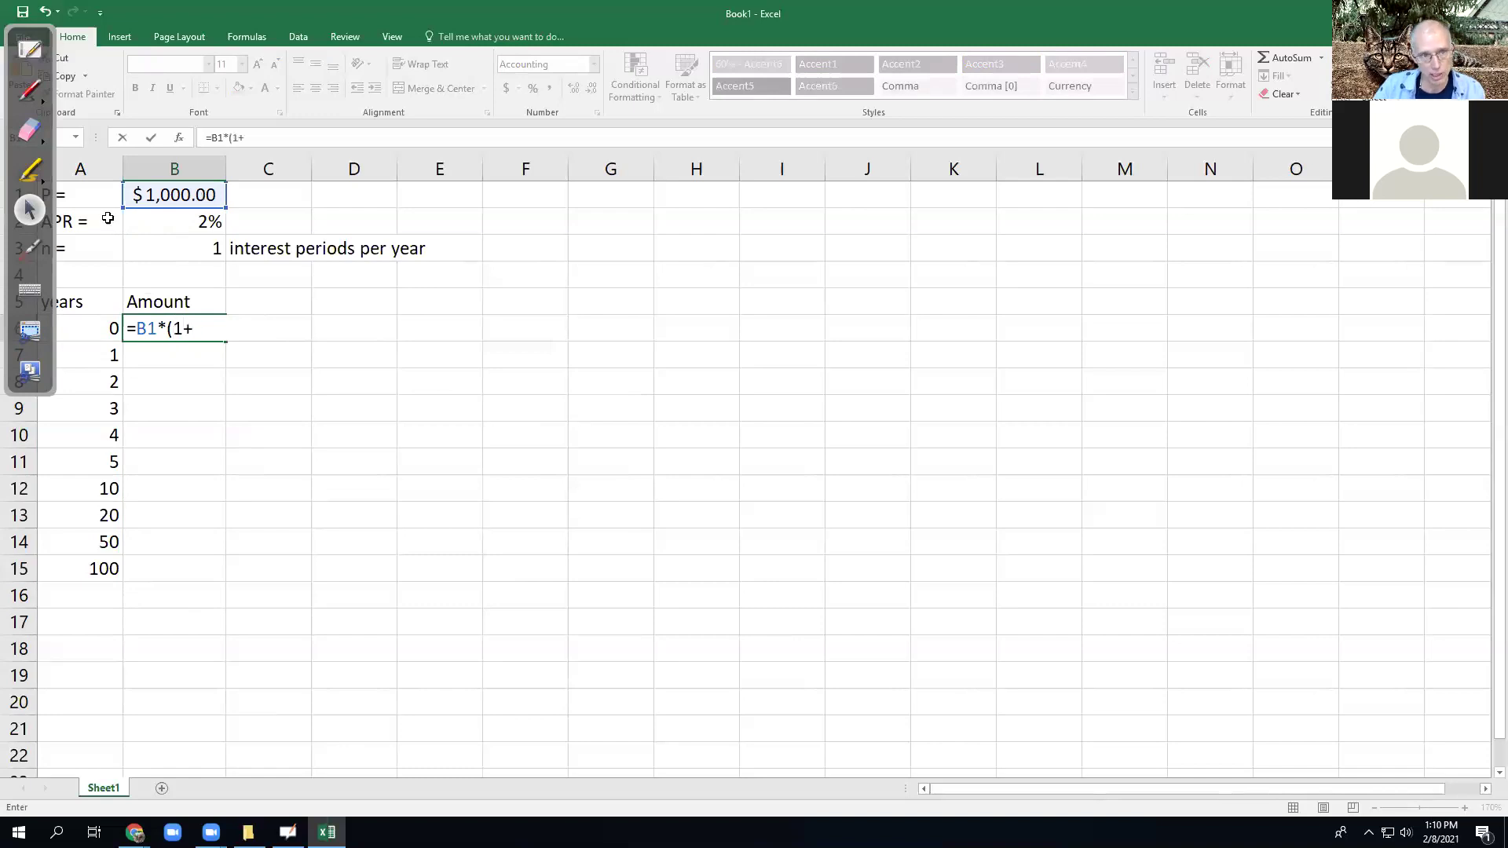
{"action": "left_click", "coordinate": [198, 226]}
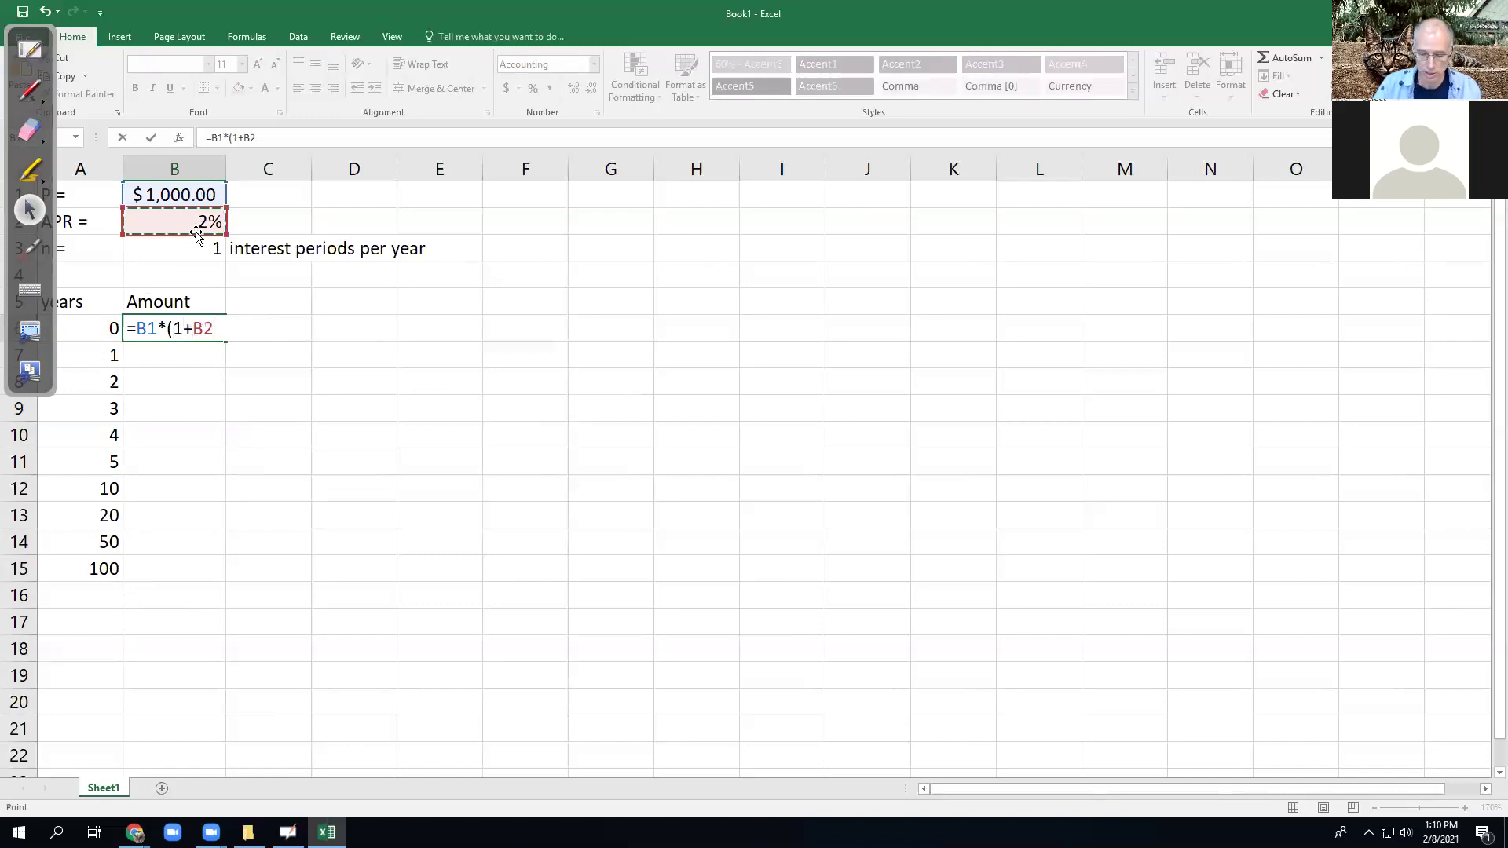
{"action": "type", "text": ")^"}
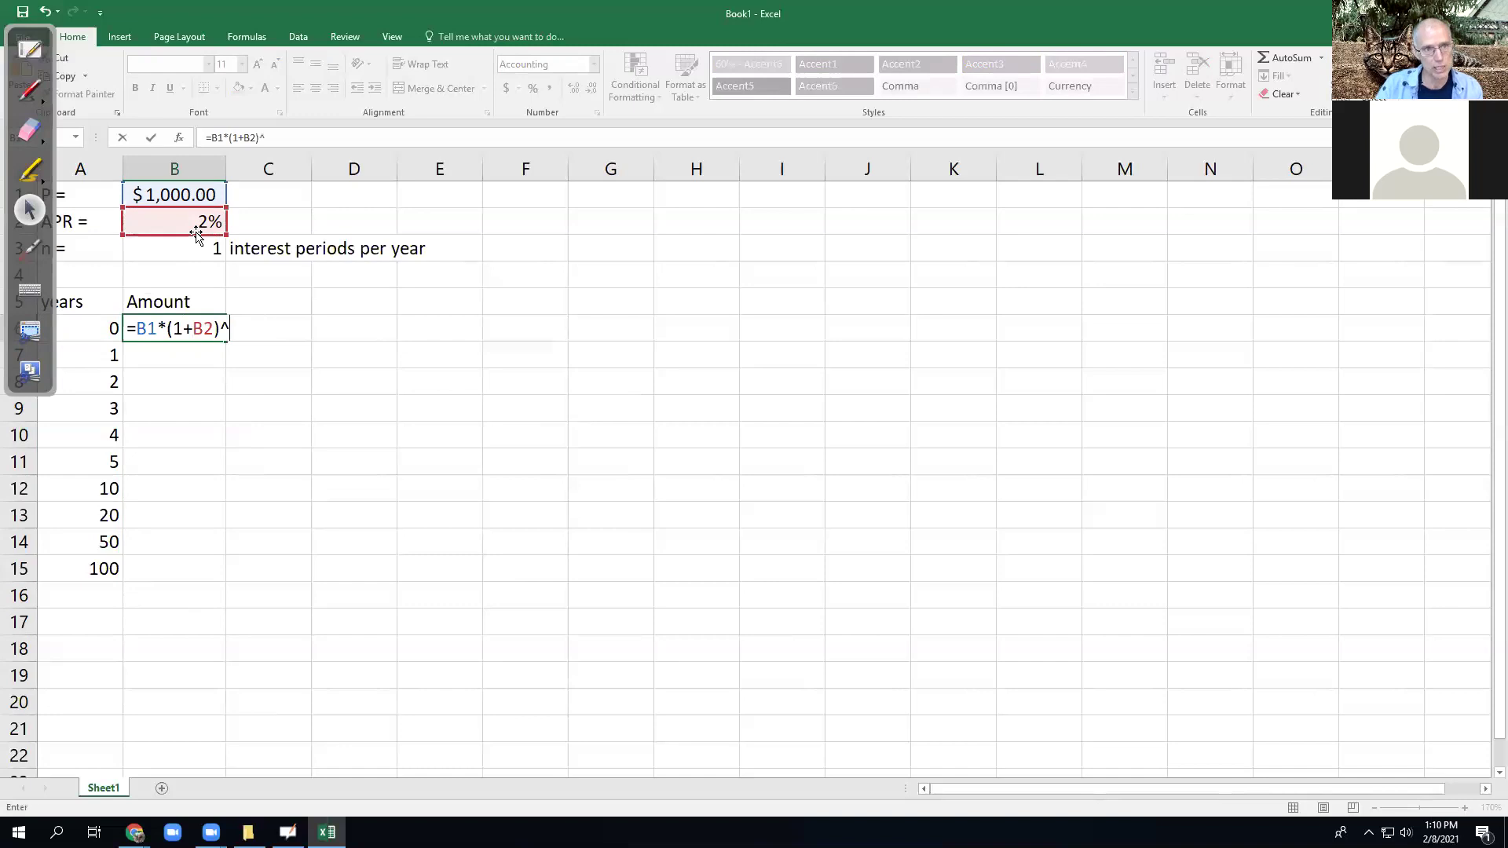
{"action": "left_click", "coordinate": [104, 333]}
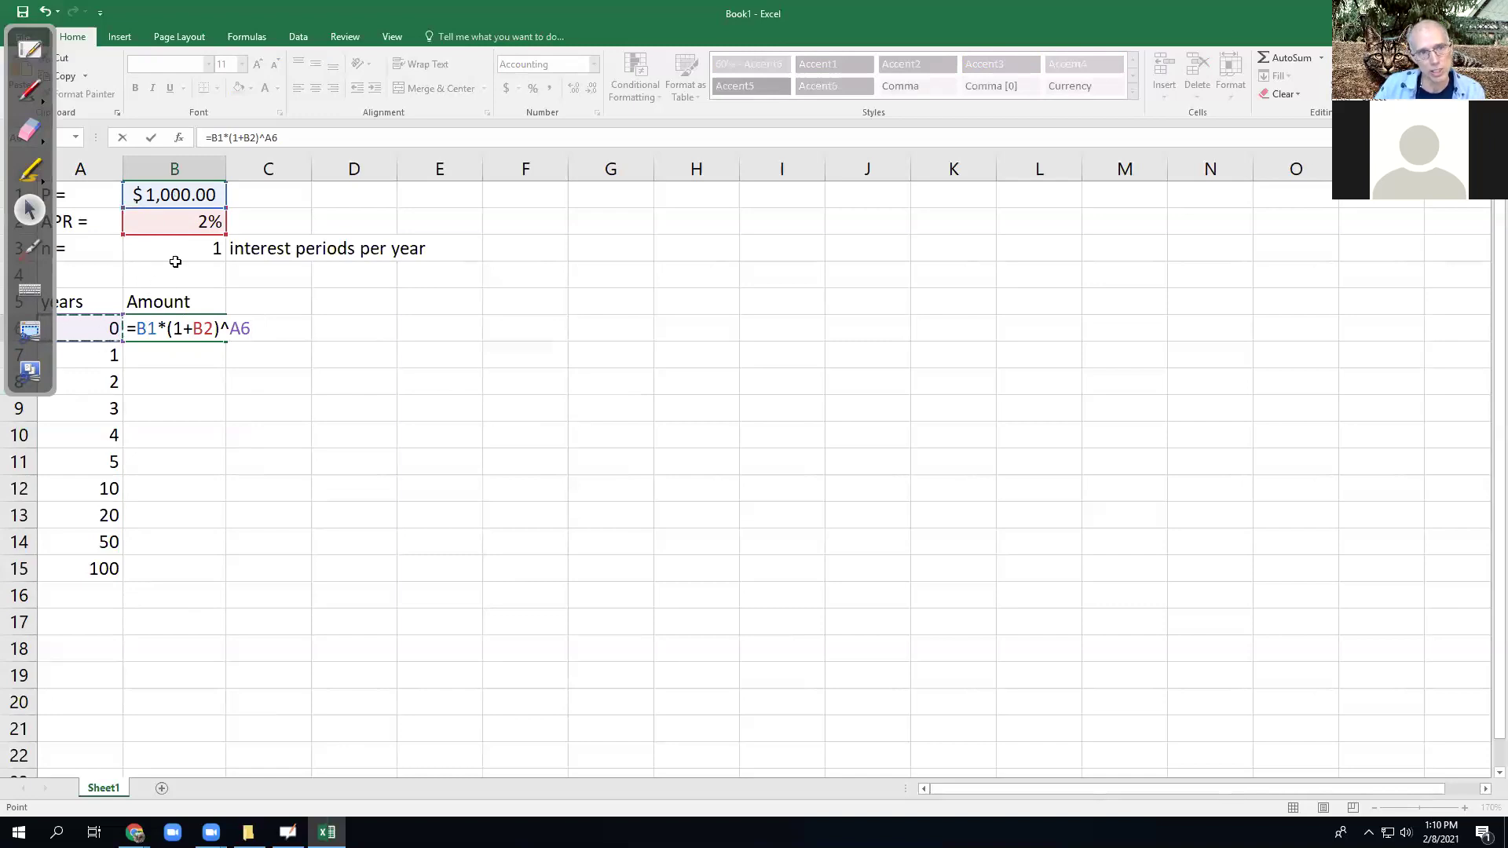
- Lock the rows of the principal and APR references and enter the B6 formula as =B$1*(1+B$2)^A6
{"action": "left_click", "coordinate": [146, 328]}
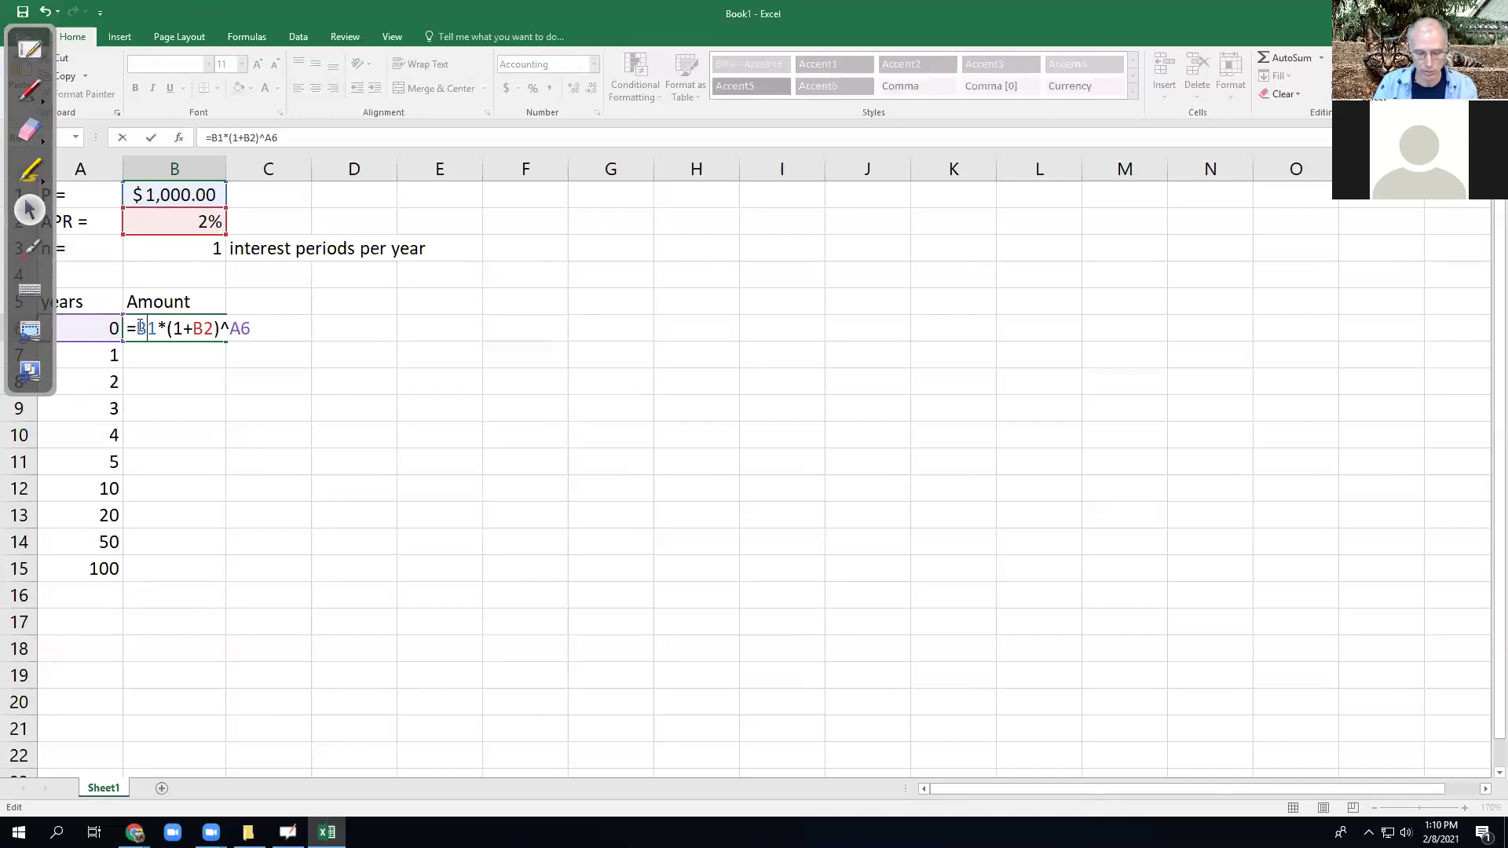
{"action": "type", "text": "$"}
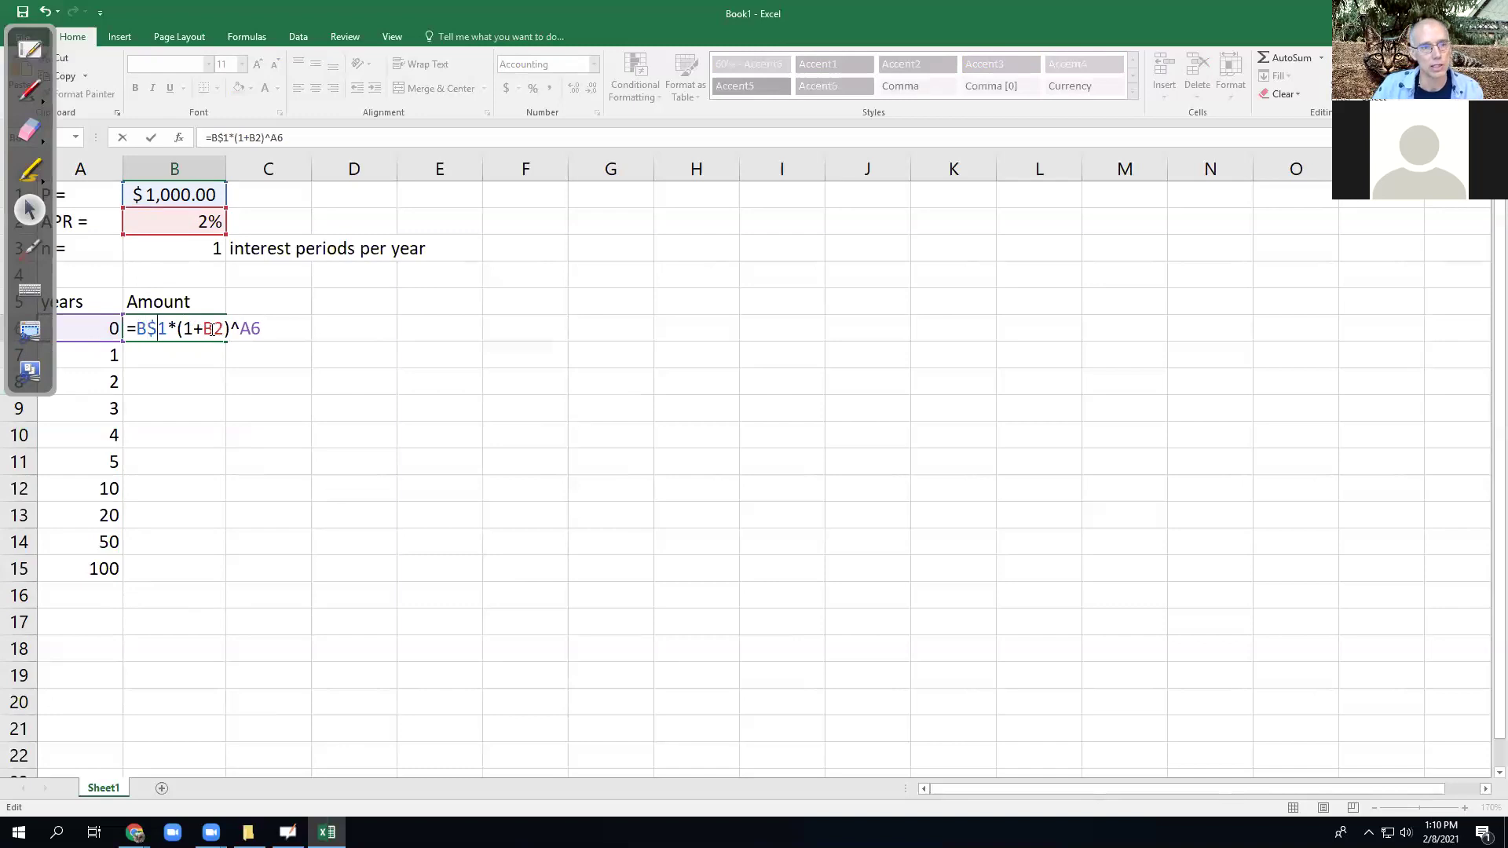
{"action": "type", "text": "$"}
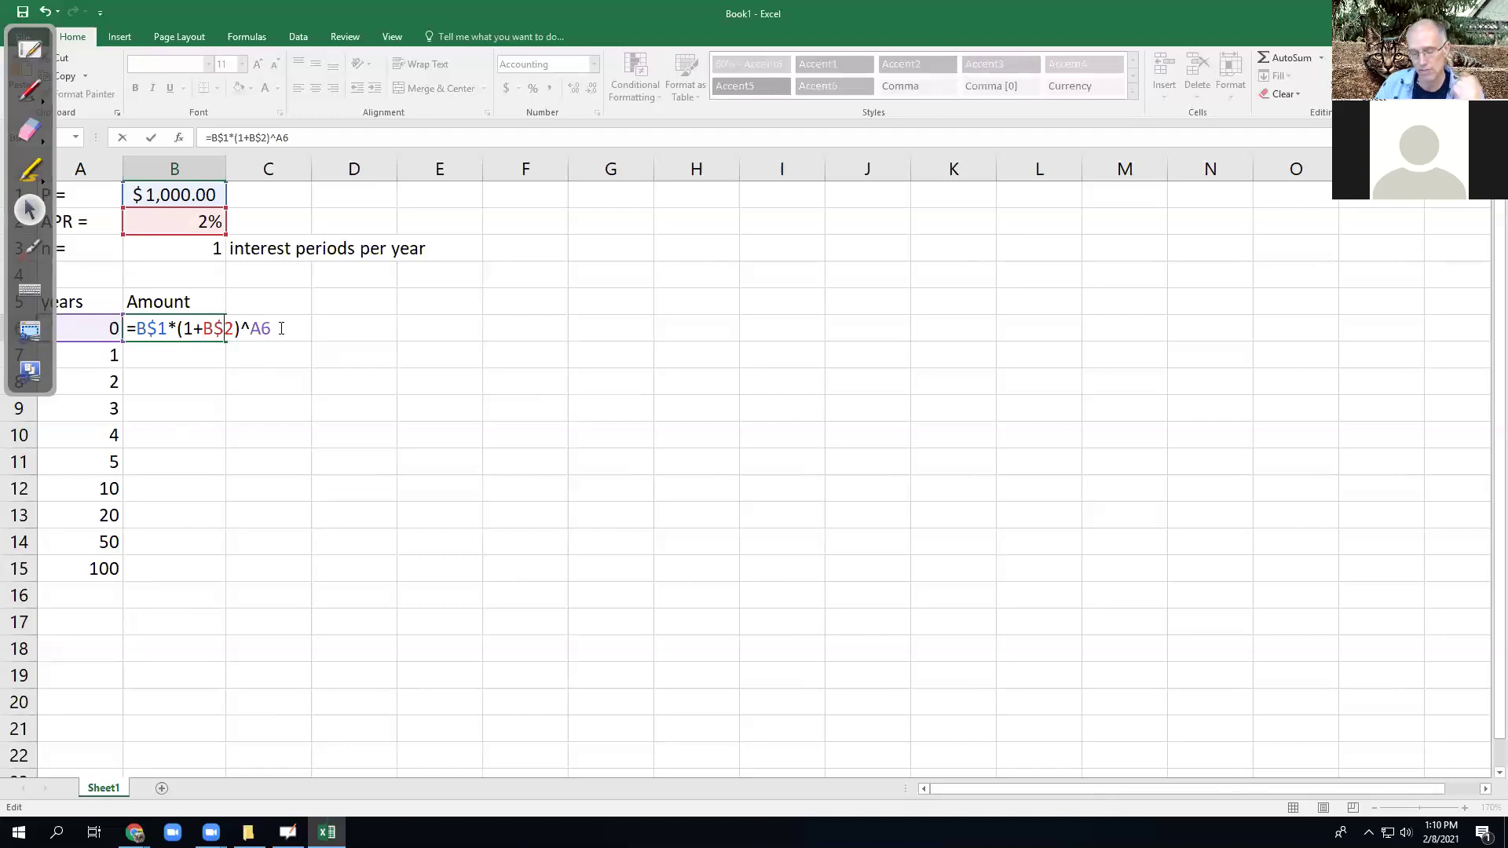
{"action": "key", "text": "Return"}
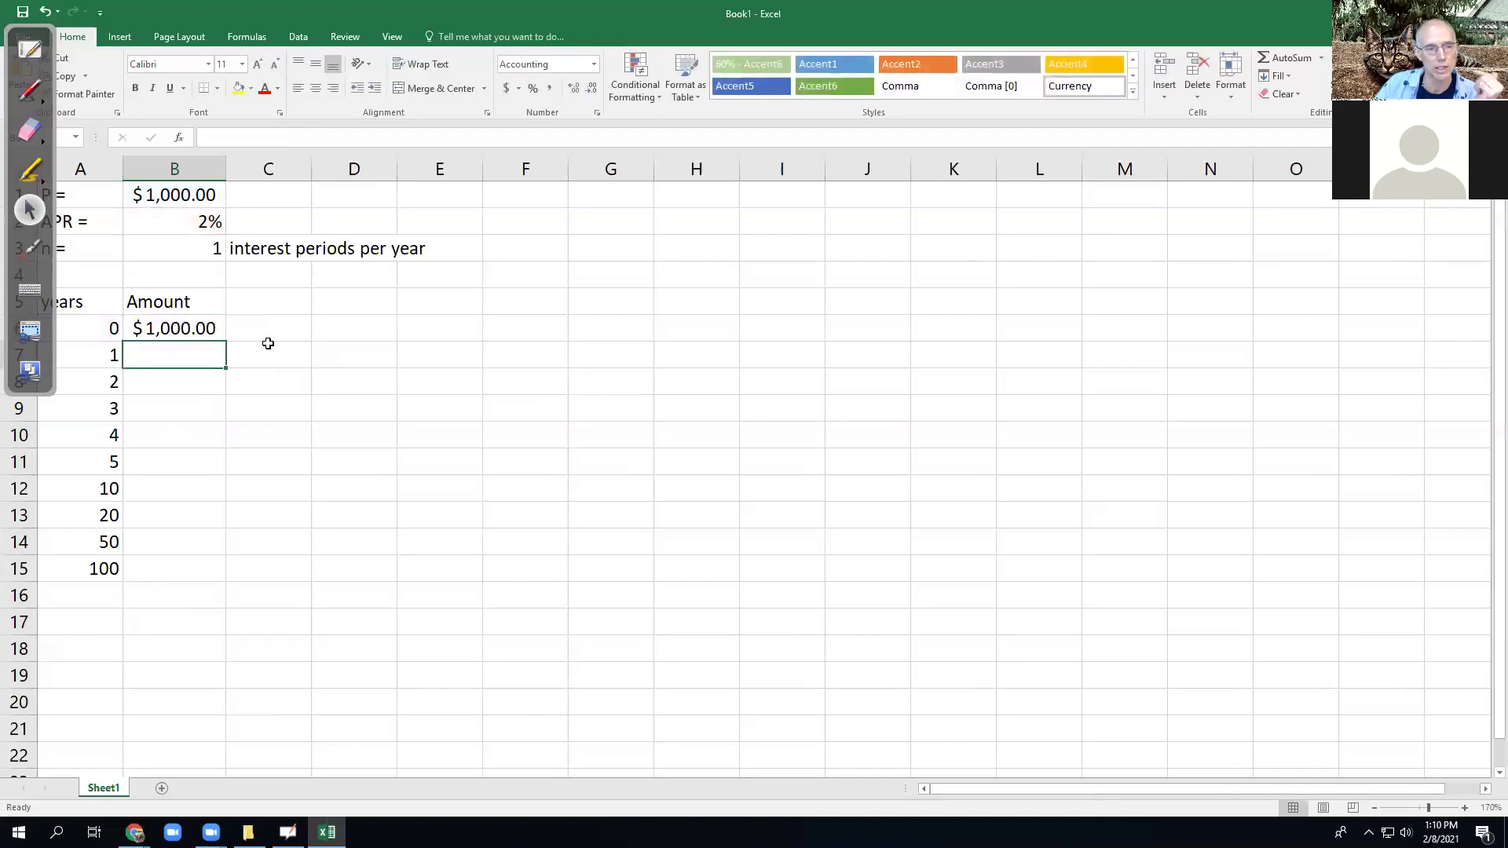
- Fill the formula from B6 down the Amount column to B15, the row for 100 years
{"action": "left_click", "coordinate": [207, 335]}
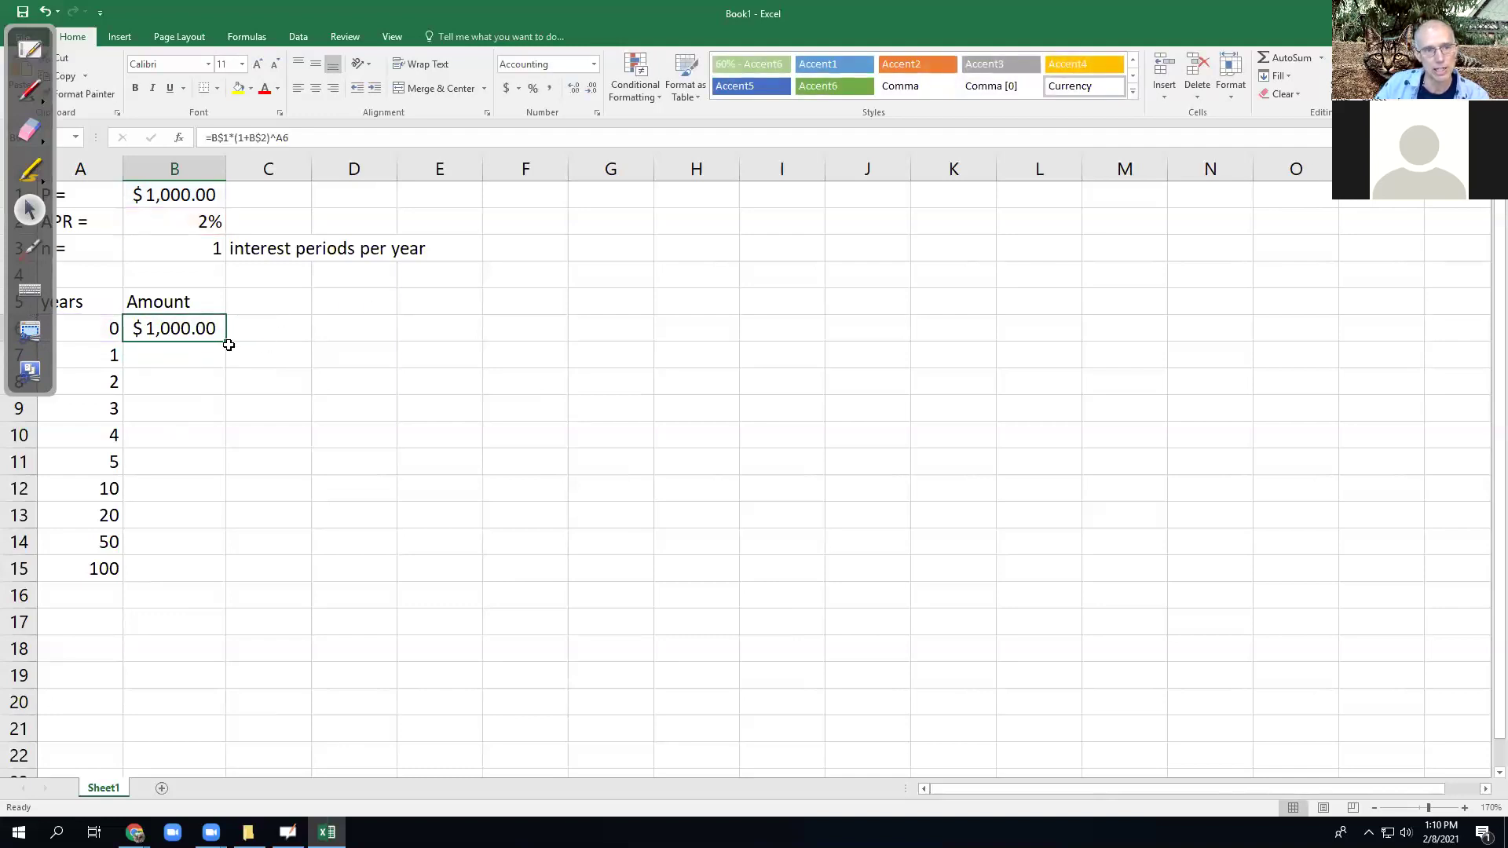
{"action": "left_click_drag", "start_coordinate": [226, 345], "coordinate": [227, 582]}
{"action": "mouse_move", "coordinate": [288, 832]}
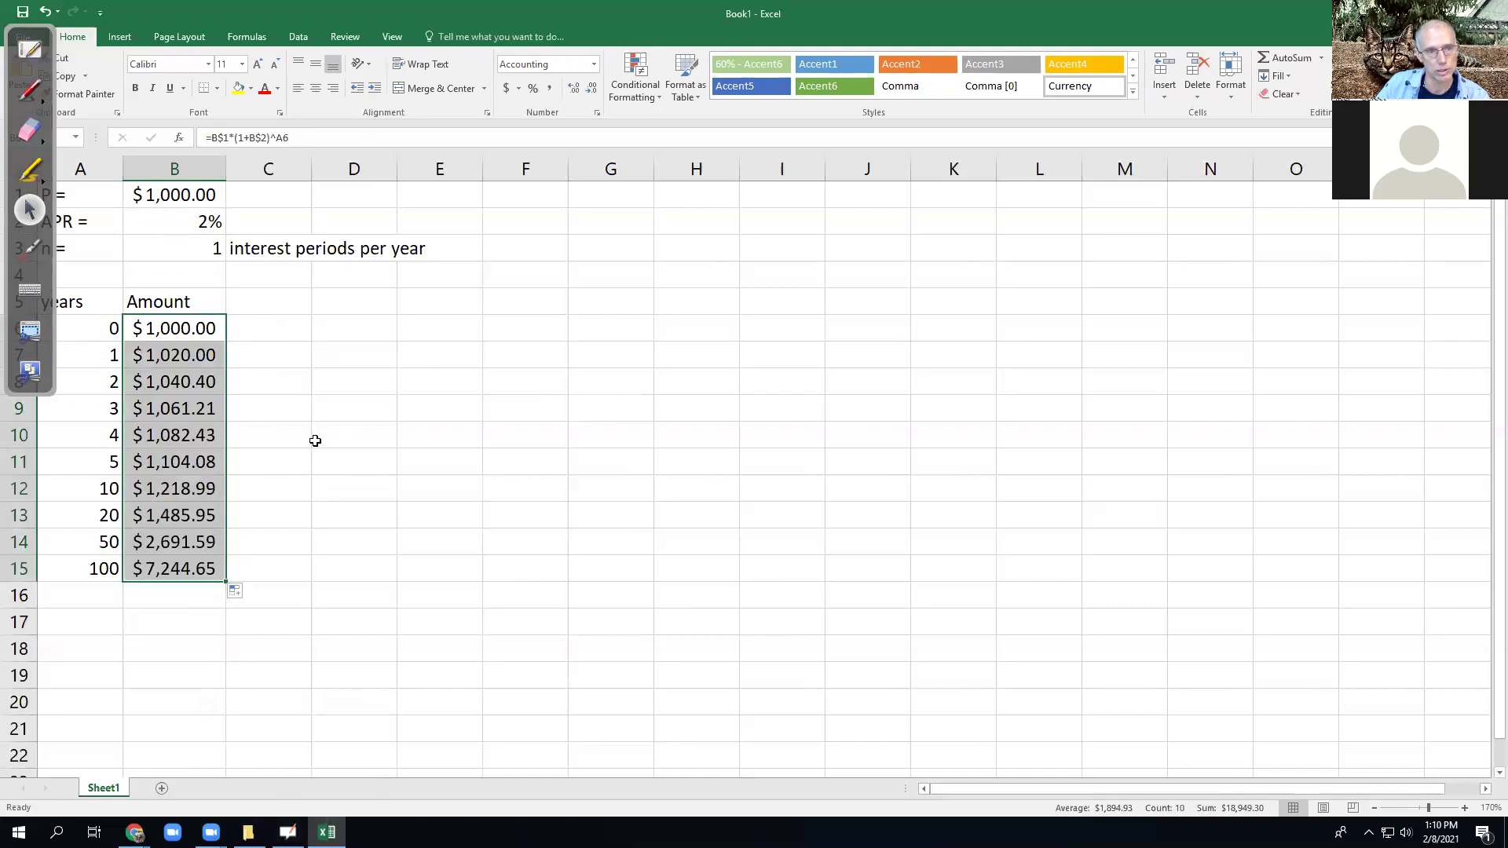
- Examine the cell references in the Amount formulas of B6 and B7, leaving both formulas as they are
{"action": "double_click", "coordinate": [215, 329]}
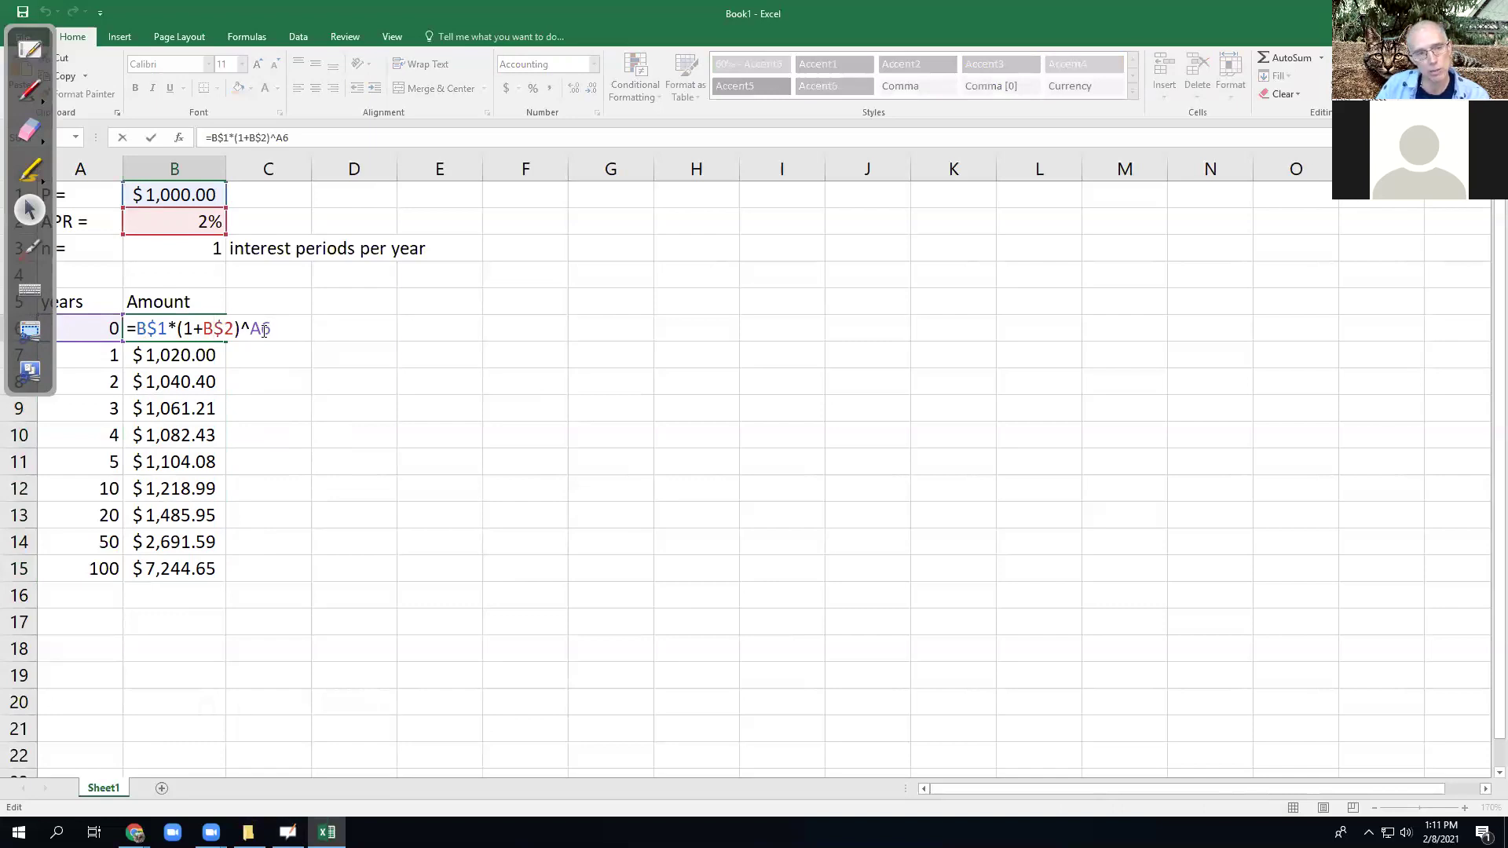
{"action": "key", "text": "Return"}
{"action": "key", "text": "Return"}
{"action": "key", "text": "Up"}
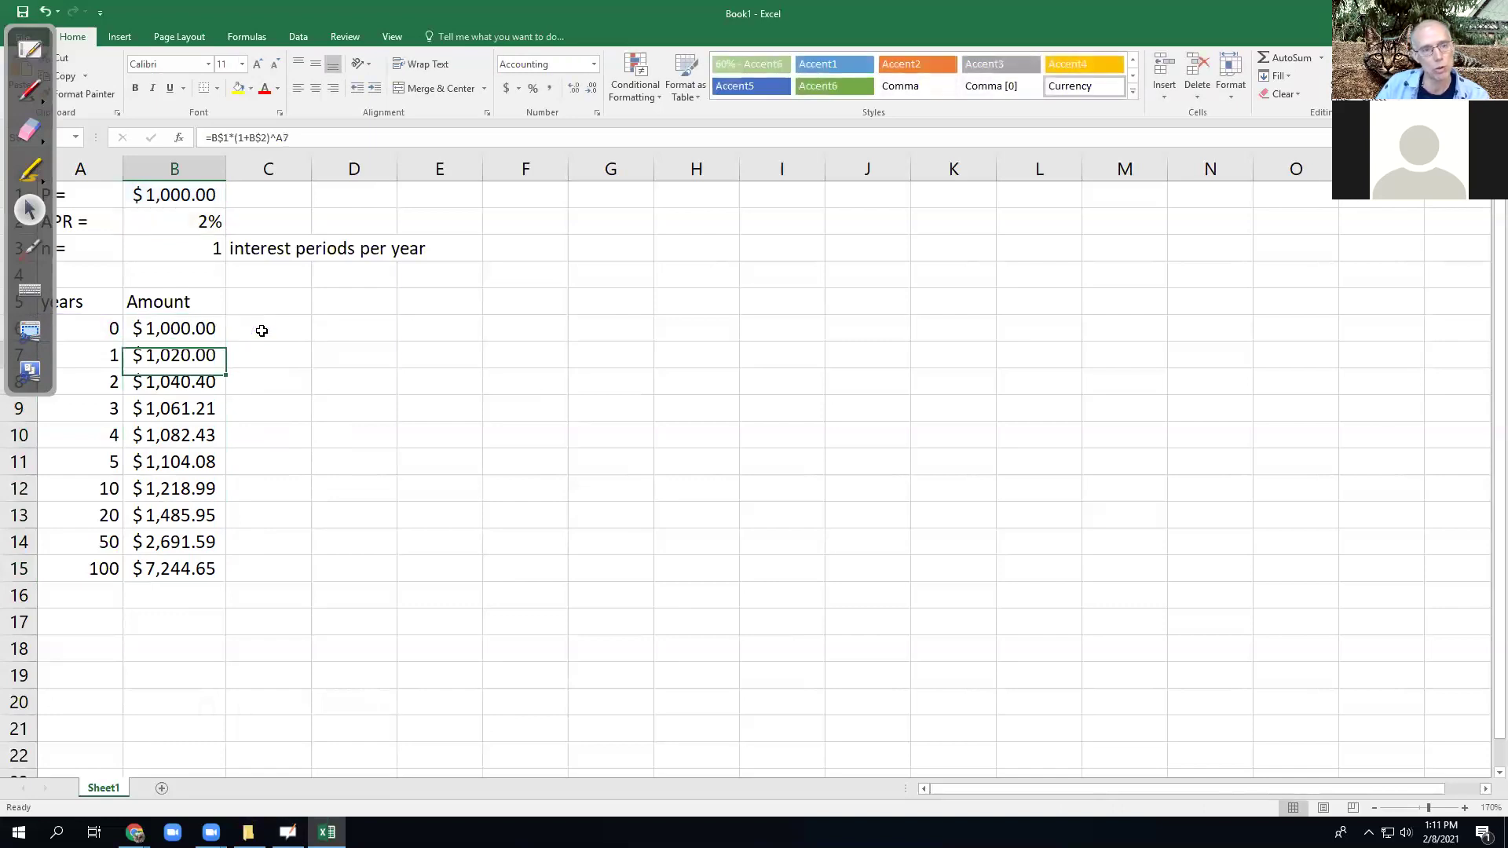
{"action": "double_click", "coordinate": [174, 357]}
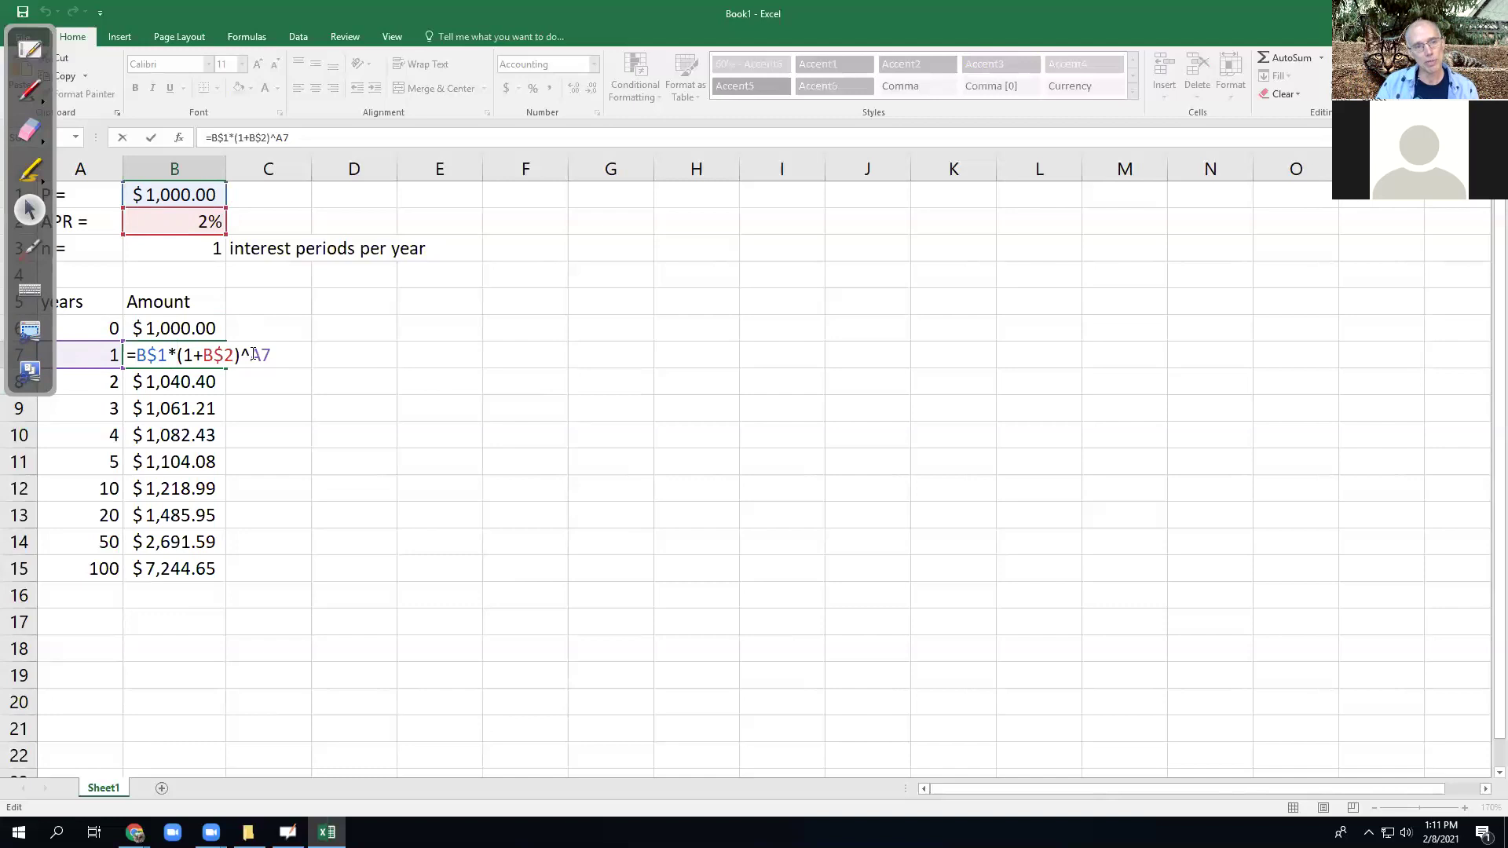
{"action": "key", "text": "Return"}
- Set the principal to 3000 and the APR to 1%, and select the amounts in B6:B15
{"action": "left_click", "coordinate": [185, 195]}
{"action": "type", "text": "3000"}
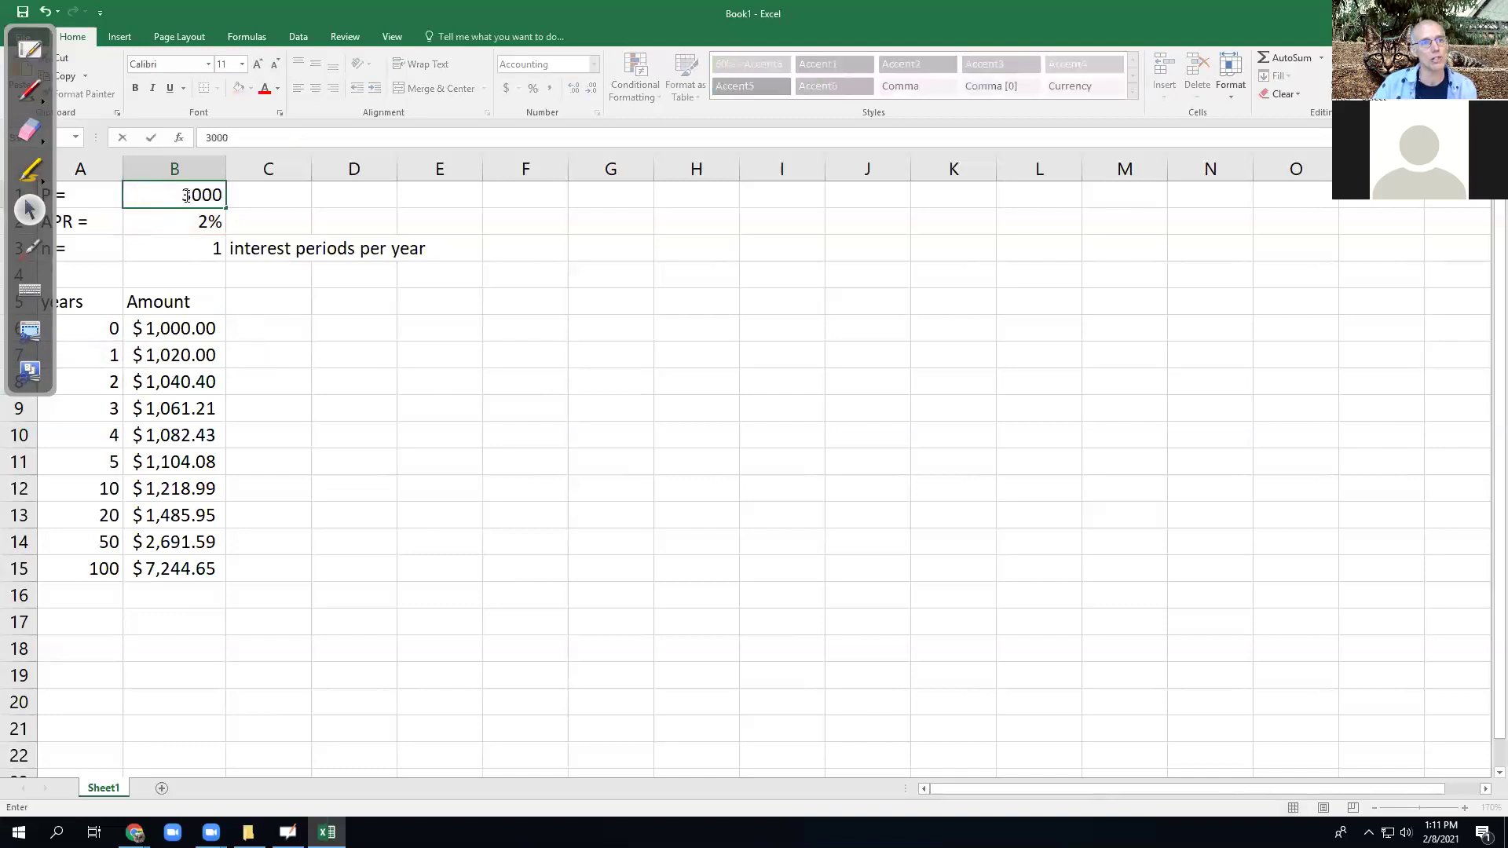
{"action": "key", "text": "Return"}
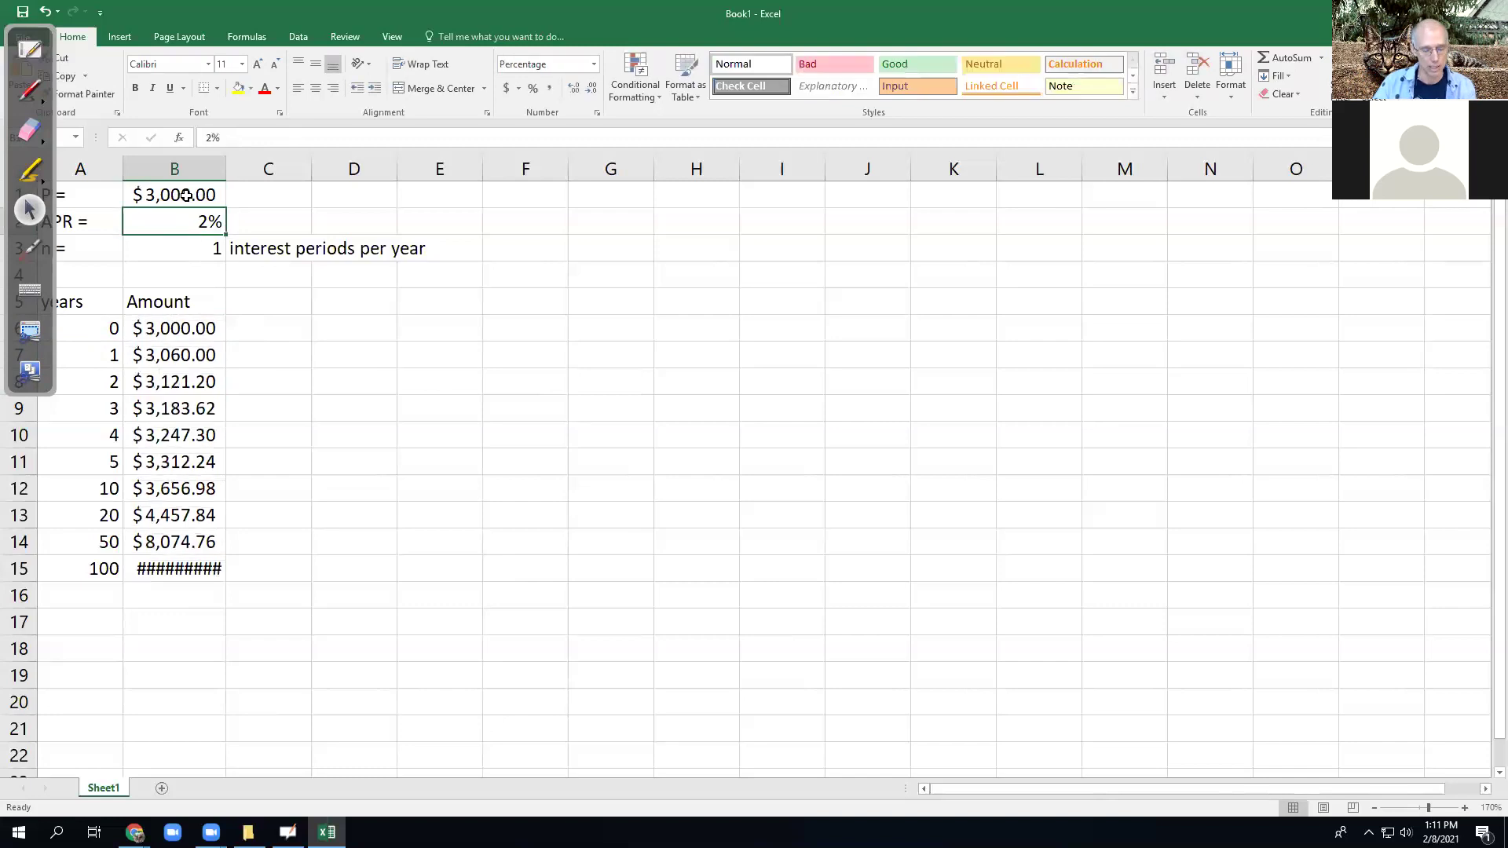
{"action": "type", "text": "1"}
{"action": "key", "text": "Return"}
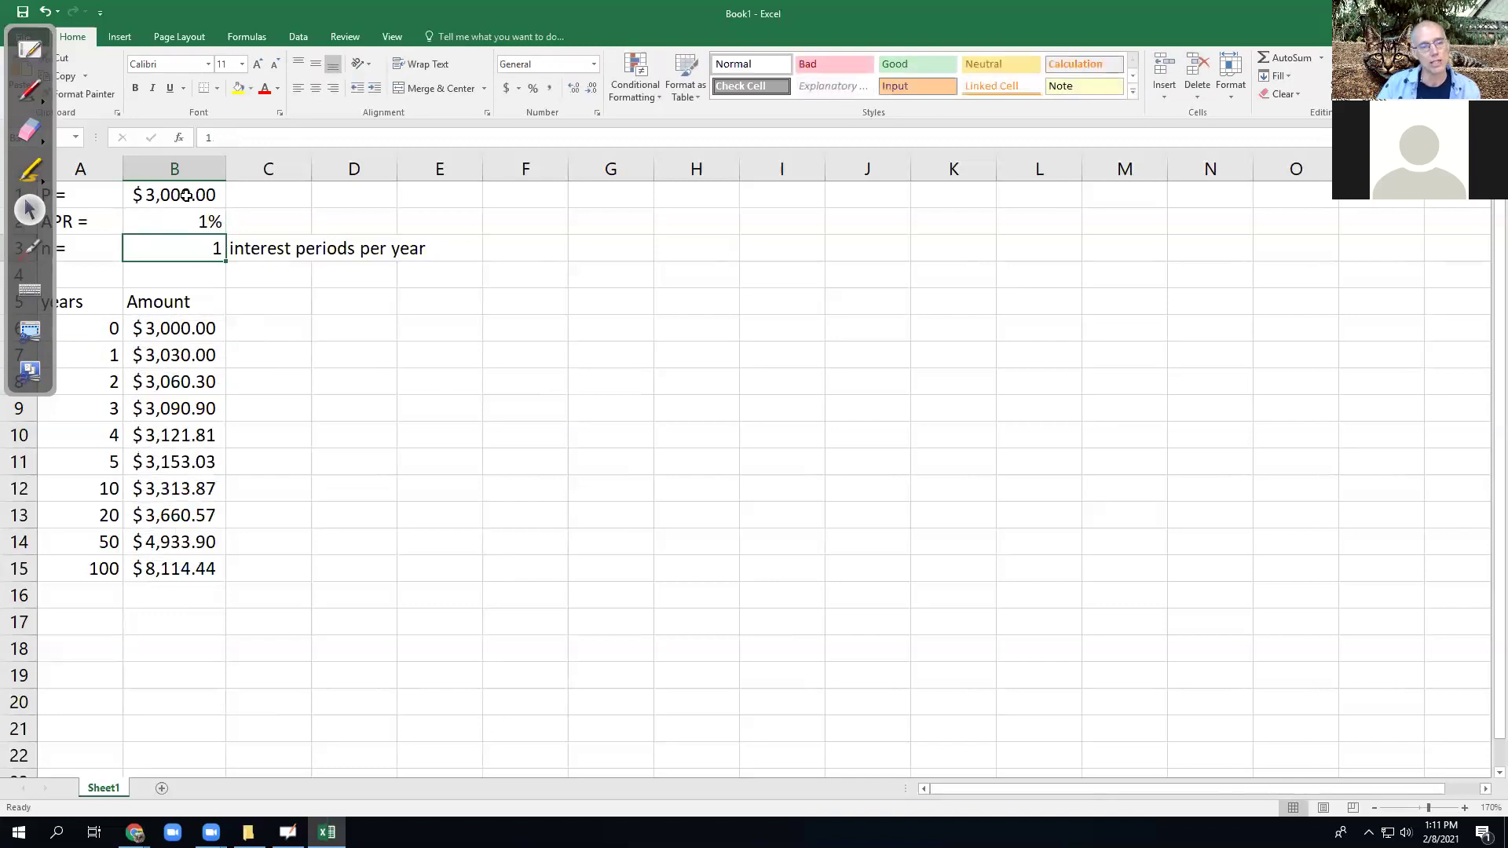
{"action": "left_click_drag", "start_coordinate": [203, 334], "coordinate": [204, 567]}
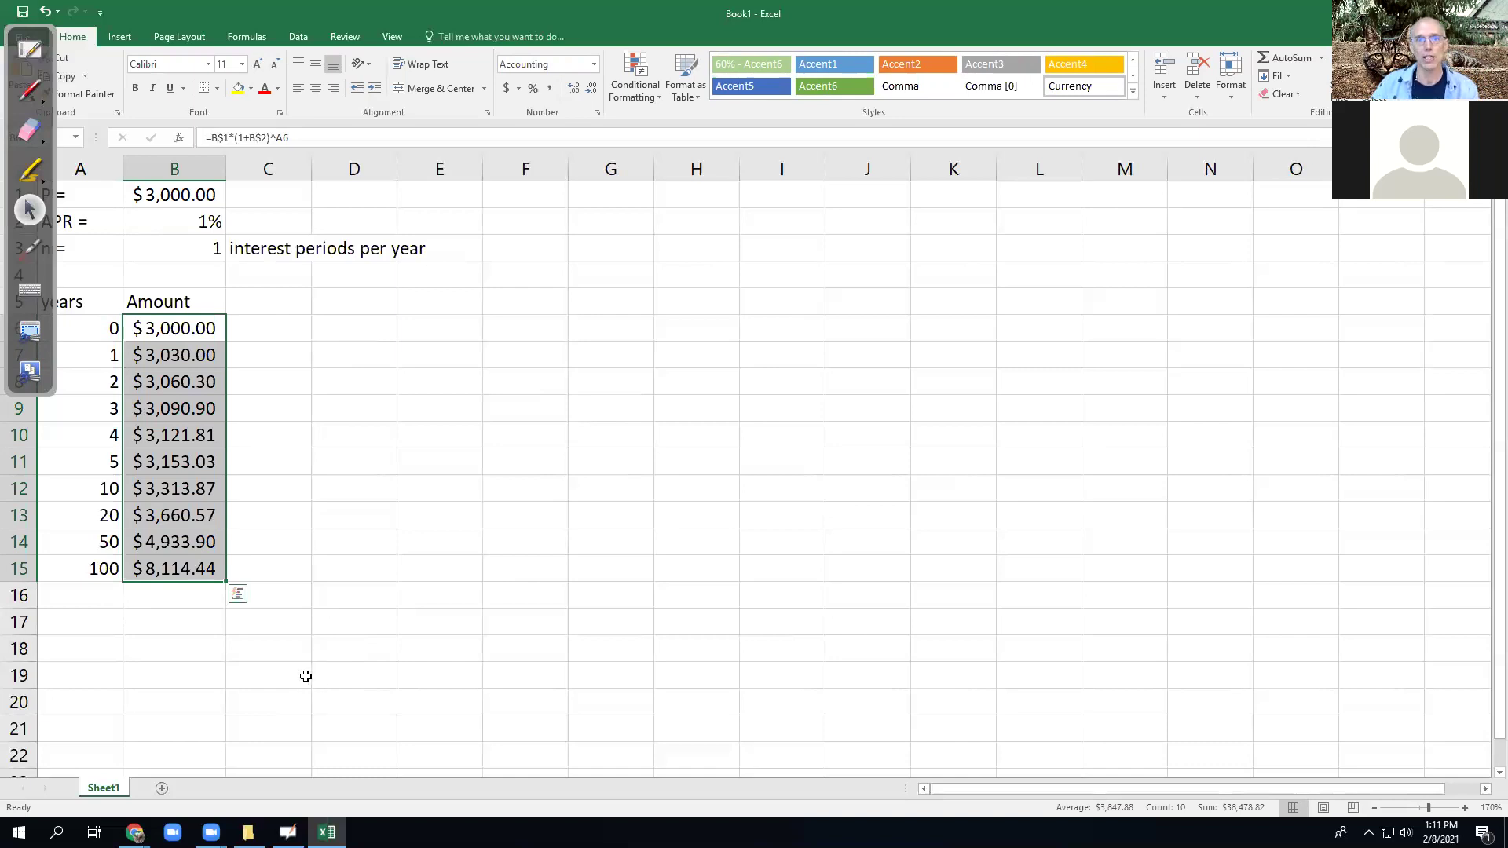
- Switch to the OpenBoard whiteboard, go to a blank page and choose the pen
{"action": "left_click", "coordinate": [32, 45]}
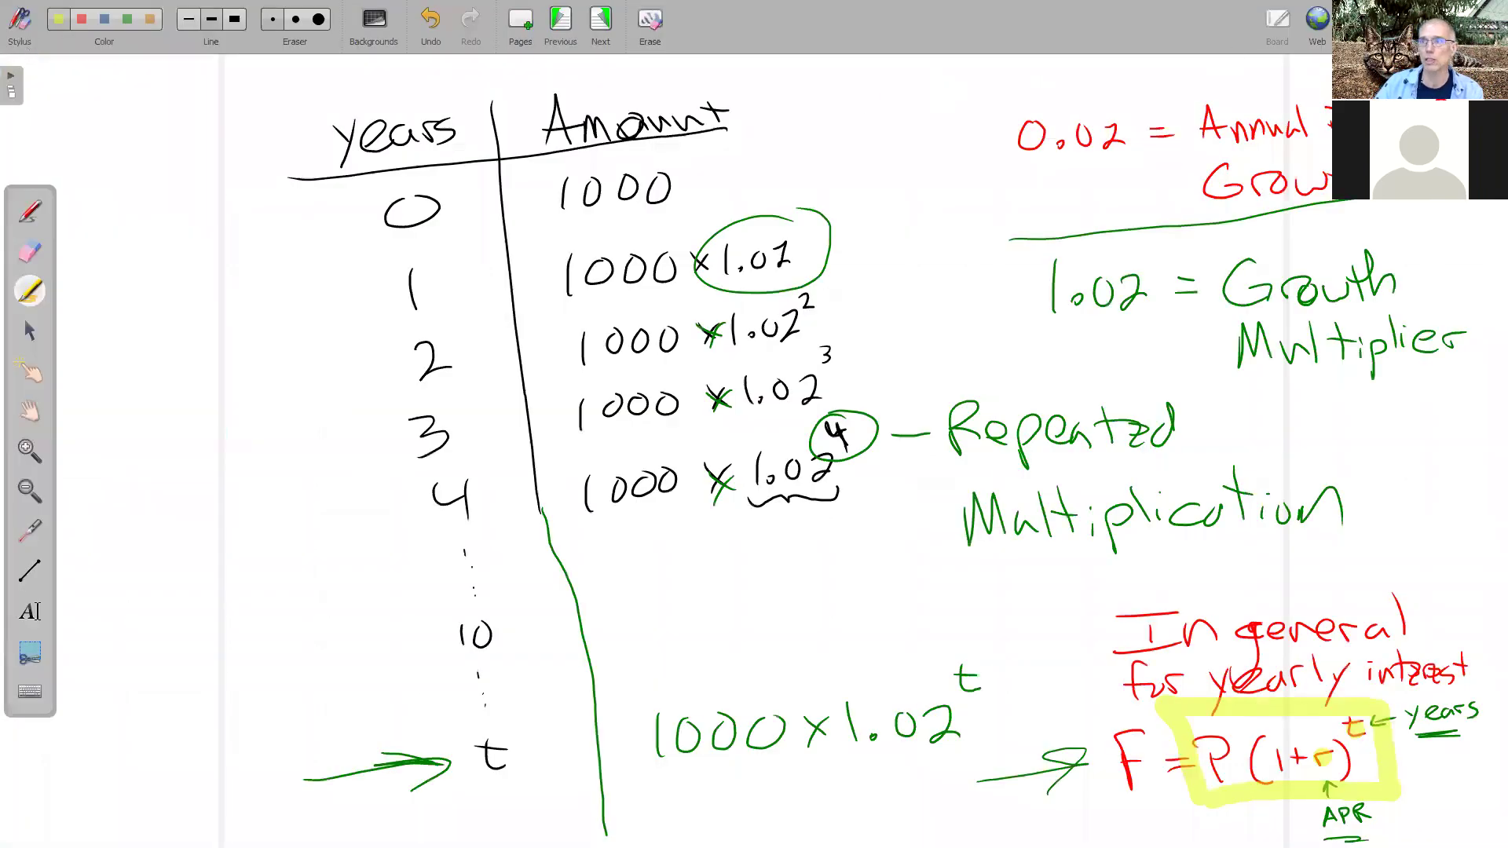
{"action": "left_click", "coordinate": [601, 12]}
{"action": "left_click", "coordinate": [574, 12]}
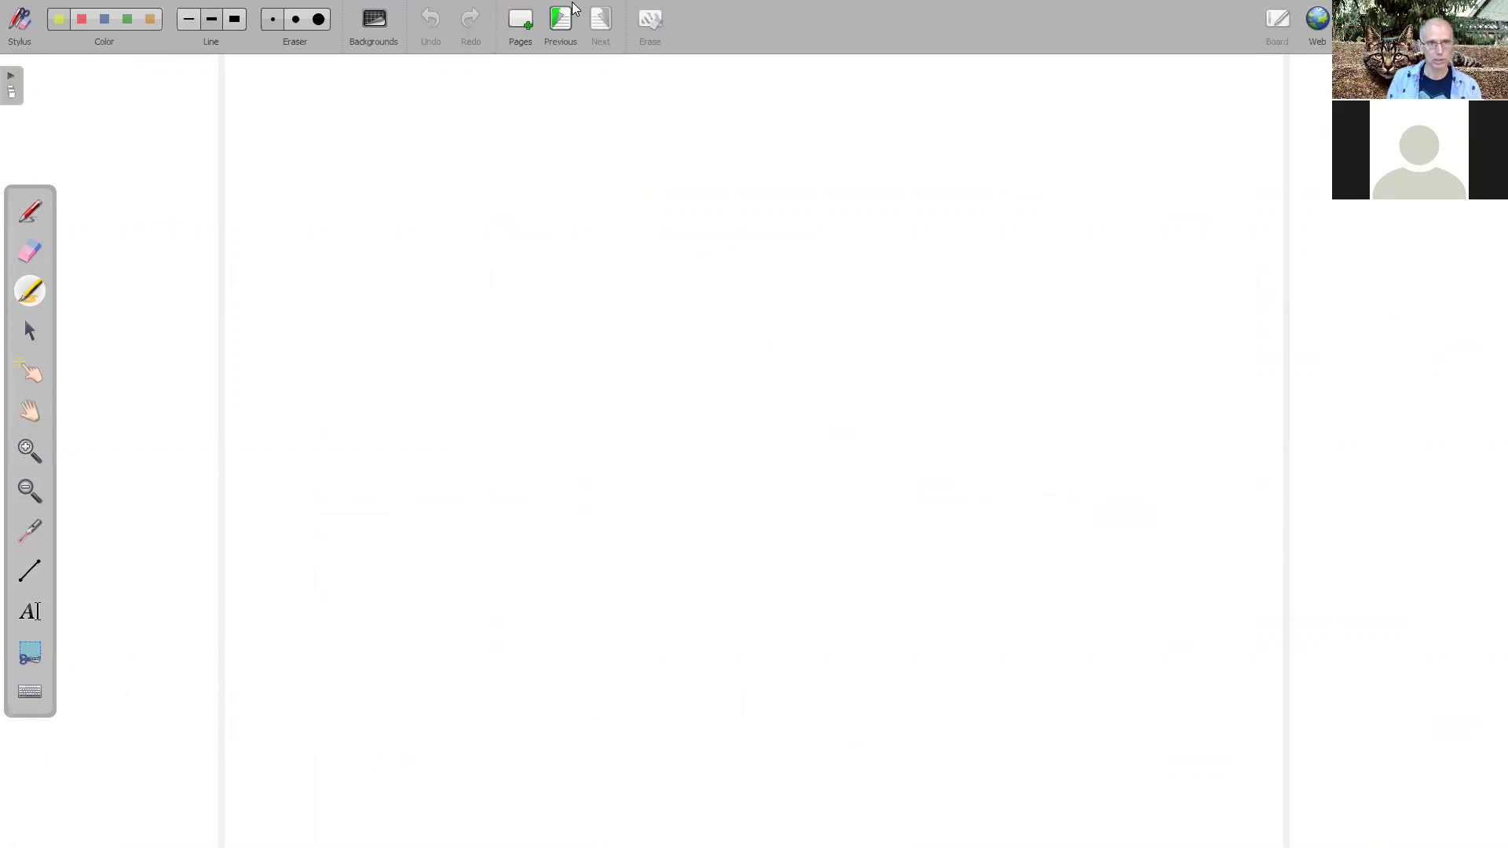
{"action": "left_click", "coordinate": [29, 210]}
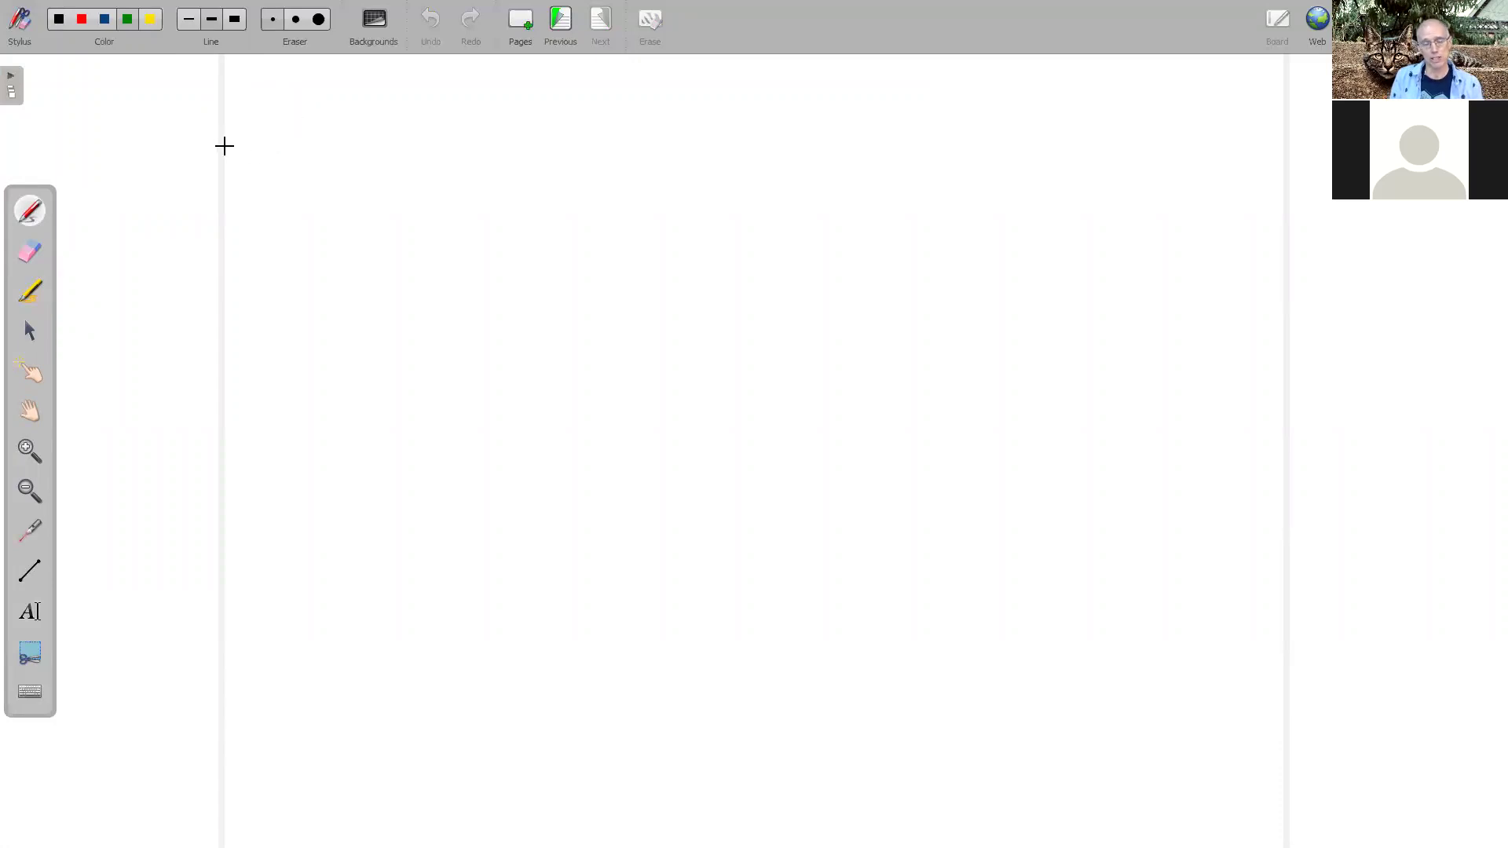
- Handwrite the green heading "Other interest Periods" with "yearly" as the first entry beneath it
{"action": "left_click_drag", "start_coordinate": [265, 119], "coordinate": [317, 162]}
{"action": "mouse_move", "coordinate": [297, 140]}
{"action": "left_mouse_down"}
{"action": "mouse_move", "coordinate": [444, 134]}
{"action": "mouse_move", "coordinate": [545, 155]}
{"action": "mouse_move", "coordinate": [573, 135]}
{"action": "mouse_move", "coordinate": [662, 134]}
{"action": "mouse_move", "coordinate": [716, 153]}
{"action": "mouse_move", "coordinate": [726, 131]}
{"action": "mouse_move", "coordinate": [818, 133]}
{"action": "left_mouse_up"}
{"action": "mouse_move", "coordinate": [821, 138]}
{"action": "left_mouse_down"}
{"action": "mouse_move", "coordinate": [883, 129]}
{"action": "mouse_move", "coordinate": [897, 154]}
{"action": "mouse_move", "coordinate": [952, 149]}
{"action": "left_mouse_up"}
{"action": "mouse_move", "coordinate": [971, 126]}
{"action": "left_mouse_down"}
{"action": "mouse_move", "coordinate": [989, 121]}
{"action": "mouse_move", "coordinate": [976, 154]}
{"action": "left_mouse_up"}
{"action": "mouse_move", "coordinate": [334, 213]}
{"action": "left_mouse_down"}
{"action": "mouse_move", "coordinate": [343, 267]}
{"action": "mouse_move", "coordinate": [476, 214]}
{"action": "mouse_move", "coordinate": [481, 236]}
{"action": "left_mouse_up"}
{"action": "left_click_drag", "start_coordinate": [502, 209], "coordinate": [510, 229]}
{"action": "left_click_drag", "start_coordinate": [522, 205], "coordinate": [491, 260]}
- Handwrite "Monthly = 12 times per year" in green below the yearly entry
{"action": "left_click_drag", "start_coordinate": [343, 346], "coordinate": [419, 326]}
{"action": "mouse_move", "coordinate": [437, 322]}
{"action": "left_mouse_down"}
{"action": "mouse_move", "coordinate": [440, 346]}
{"action": "mouse_move", "coordinate": [463, 345]}
{"action": "left_mouse_up"}
{"action": "mouse_move", "coordinate": [479, 309]}
{"action": "left_mouse_down"}
{"action": "mouse_move", "coordinate": [480, 341]}
{"action": "mouse_move", "coordinate": [499, 319]}
{"action": "left_mouse_up"}
{"action": "left_click_drag", "start_coordinate": [496, 285], "coordinate": [525, 346]}
{"action": "mouse_move", "coordinate": [536, 287]}
{"action": "left_mouse_down"}
{"action": "mouse_move", "coordinate": [539, 324]}
{"action": "mouse_move", "coordinate": [564, 330]}
{"action": "left_mouse_up"}
{"action": "mouse_move", "coordinate": [576, 305]}
{"action": "left_mouse_down"}
{"action": "mouse_move", "coordinate": [557, 363]}
{"action": "mouse_move", "coordinate": [642, 305]}
{"action": "left_mouse_up"}
{"action": "left_click_drag", "start_coordinate": [623, 318], "coordinate": [697, 322]}
{"action": "mouse_move", "coordinate": [718, 299]}
{"action": "left_mouse_down"}
{"action": "mouse_move", "coordinate": [727, 318]}
{"action": "mouse_move", "coordinate": [801, 326]}
{"action": "left_mouse_up"}
{"action": "left_click_drag", "start_coordinate": [793, 306], "coordinate": [904, 326]}
{"action": "key", "text": "ctrl+z"}
{"action": "mouse_move", "coordinate": [947, 308]}
{"action": "left_mouse_down"}
{"action": "mouse_move", "coordinate": [949, 340]}
{"action": "mouse_move", "coordinate": [970, 311]}
{"action": "left_mouse_up"}
{"action": "left_click_drag", "start_coordinate": [974, 306], "coordinate": [991, 318]}
{"action": "mouse_move", "coordinate": [1004, 322]}
{"action": "left_mouse_down"}
{"action": "mouse_move", "coordinate": [1019, 304]}
{"action": "mouse_move", "coordinate": [1070, 318]}
{"action": "left_mouse_up"}
{"action": "mouse_move", "coordinate": [1093, 299]}
{"action": "left_mouse_down"}
{"action": "mouse_move", "coordinate": [1050, 342]}
{"action": "mouse_move", "coordinate": [1176, 298]}
{"action": "left_mouse_up"}
- Handwrite "Quarterly = 4 times per year" in green below the monthly line
{"action": "mouse_move", "coordinate": [370, 391]}
{"action": "left_mouse_down"}
{"action": "mouse_move", "coordinate": [385, 384]}
{"action": "mouse_move", "coordinate": [413, 421]}
{"action": "left_mouse_up"}
{"action": "mouse_move", "coordinate": [435, 404]}
{"action": "left_mouse_down"}
{"action": "mouse_move", "coordinate": [437, 421]}
{"action": "mouse_move", "coordinate": [462, 390]}
{"action": "left_mouse_up"}
{"action": "mouse_move", "coordinate": [472, 375]}
{"action": "left_mouse_down"}
{"action": "mouse_move", "coordinate": [476, 413]}
{"action": "mouse_move", "coordinate": [521, 390]}
{"action": "left_mouse_up"}
{"action": "mouse_move", "coordinate": [537, 369]}
{"action": "left_mouse_down"}
{"action": "mouse_move", "coordinate": [534, 403]}
{"action": "mouse_move", "coordinate": [553, 407]}
{"action": "left_mouse_up"}
{"action": "left_click_drag", "start_coordinate": [564, 388], "coordinate": [534, 444]}
{"action": "left_click_drag", "start_coordinate": [647, 387], "coordinate": [675, 398]}
{"action": "left_click_drag", "start_coordinate": [734, 376], "coordinate": [753, 417]}
{"action": "mouse_move", "coordinate": [808, 390]}
{"action": "left_mouse_down"}
{"action": "mouse_move", "coordinate": [830, 388]}
{"action": "mouse_move", "coordinate": [818, 404]}
{"action": "left_mouse_up"}
{"action": "mouse_move", "coordinate": [838, 389]}
{"action": "left_mouse_down"}
{"action": "mouse_move", "coordinate": [839, 403]}
{"action": "mouse_move", "coordinate": [909, 403]}
{"action": "mouse_move", "coordinate": [1054, 382]}
{"action": "mouse_move", "coordinate": [1030, 396]}
{"action": "mouse_move", "coordinate": [1078, 411]}
{"action": "left_mouse_up"}
{"action": "mouse_move", "coordinate": [1108, 384]}
{"action": "left_mouse_down"}
{"action": "mouse_move", "coordinate": [1163, 389]}
{"action": "mouse_move", "coordinate": [1193, 371]}
{"action": "left_mouse_up"}
- Handwrite "daily = 365 times per year" in green as the last line of the list
{"action": "left_click_drag", "start_coordinate": [369, 470], "coordinate": [378, 497]}
{"action": "mouse_move", "coordinate": [417, 476]}
{"action": "left_mouse_down"}
{"action": "mouse_move", "coordinate": [423, 493]}
{"action": "mouse_move", "coordinate": [467, 492]}
{"action": "mouse_move", "coordinate": [483, 527]}
{"action": "left_mouse_up"}
{"action": "left_click_drag", "start_coordinate": [641, 466], "coordinate": [665, 465]}
{"action": "mouse_move", "coordinate": [643, 478]}
{"action": "left_mouse_down"}
{"action": "mouse_move", "coordinate": [724, 459]}
{"action": "mouse_move", "coordinate": [729, 483]}
{"action": "mouse_move", "coordinate": [816, 470]}
{"action": "mouse_move", "coordinate": [795, 483]}
{"action": "left_mouse_up"}
{"action": "left_click_drag", "start_coordinate": [853, 440], "coordinate": [850, 472]}
{"action": "mouse_move", "coordinate": [836, 465]}
{"action": "left_mouse_down"}
{"action": "mouse_move", "coordinate": [871, 455]}
{"action": "mouse_move", "coordinate": [884, 473]}
{"action": "mouse_move", "coordinate": [925, 470]}
{"action": "mouse_move", "coordinate": [950, 454]}
{"action": "mouse_move", "coordinate": [930, 472]}
{"action": "left_mouse_up"}
{"action": "left_click_drag", "start_coordinate": [1009, 437], "coordinate": [1011, 483]}
{"action": "mouse_move", "coordinate": [1011, 440]}
{"action": "left_mouse_down"}
{"action": "mouse_move", "coordinate": [1013, 462]}
{"action": "mouse_move", "coordinate": [1069, 464]}
{"action": "mouse_move", "coordinate": [1085, 445]}
{"action": "left_mouse_up"}
{"action": "mouse_move", "coordinate": [1137, 445]}
{"action": "left_mouse_down"}
{"action": "mouse_move", "coordinate": [1156, 461]}
{"action": "mouse_move", "coordinate": [1109, 494]}
{"action": "mouse_move", "coordinate": [1144, 470]}
{"action": "left_mouse_up"}
{"action": "mouse_move", "coordinate": [1216, 458]}
{"action": "left_mouse_down"}
{"action": "mouse_move", "coordinate": [1220, 473]}
{"action": "mouse_move", "coordinate": [1240, 454]}
{"action": "left_mouse_up"}
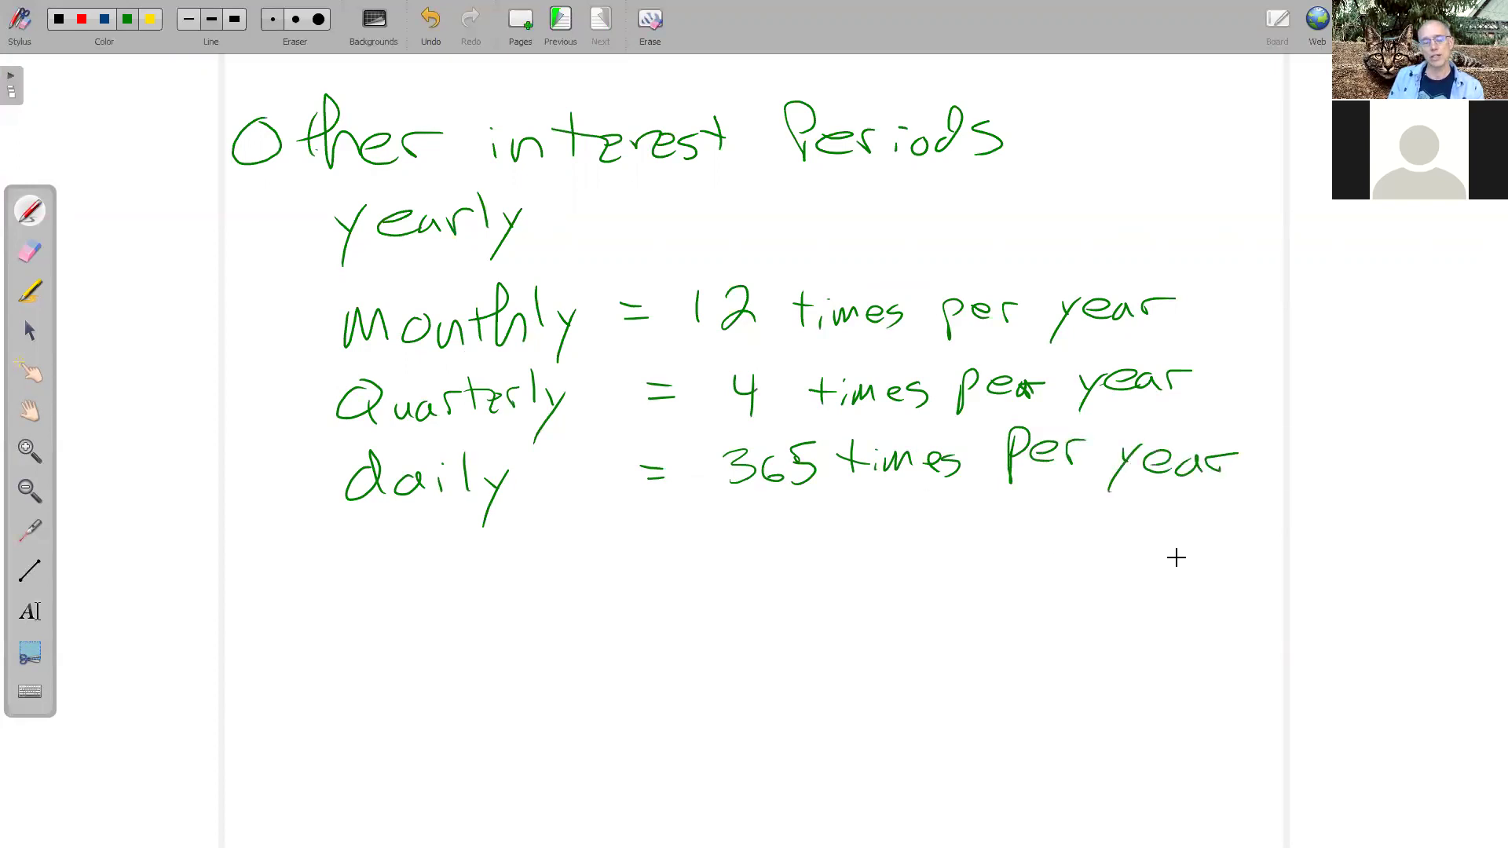
- Write P(1+r) in green below the list and the simple interest formula I = Prt to its right
{"action": "mouse_move", "coordinate": [571, 554]}
{"action": "left_mouse_down"}
{"action": "mouse_move", "coordinate": [581, 597]}
{"action": "mouse_move", "coordinate": [574, 575]}
{"action": "mouse_move", "coordinate": [642, 602]}
{"action": "mouse_move", "coordinate": [664, 590]}
{"action": "left_mouse_up"}
{"action": "mouse_move", "coordinate": [654, 580]}
{"action": "left_mouse_down"}
{"action": "mouse_move", "coordinate": [674, 579]}
{"action": "mouse_move", "coordinate": [649, 601]}
{"action": "left_mouse_up"}
{"action": "left_click_drag", "start_coordinate": [724, 561], "coordinate": [733, 597]}
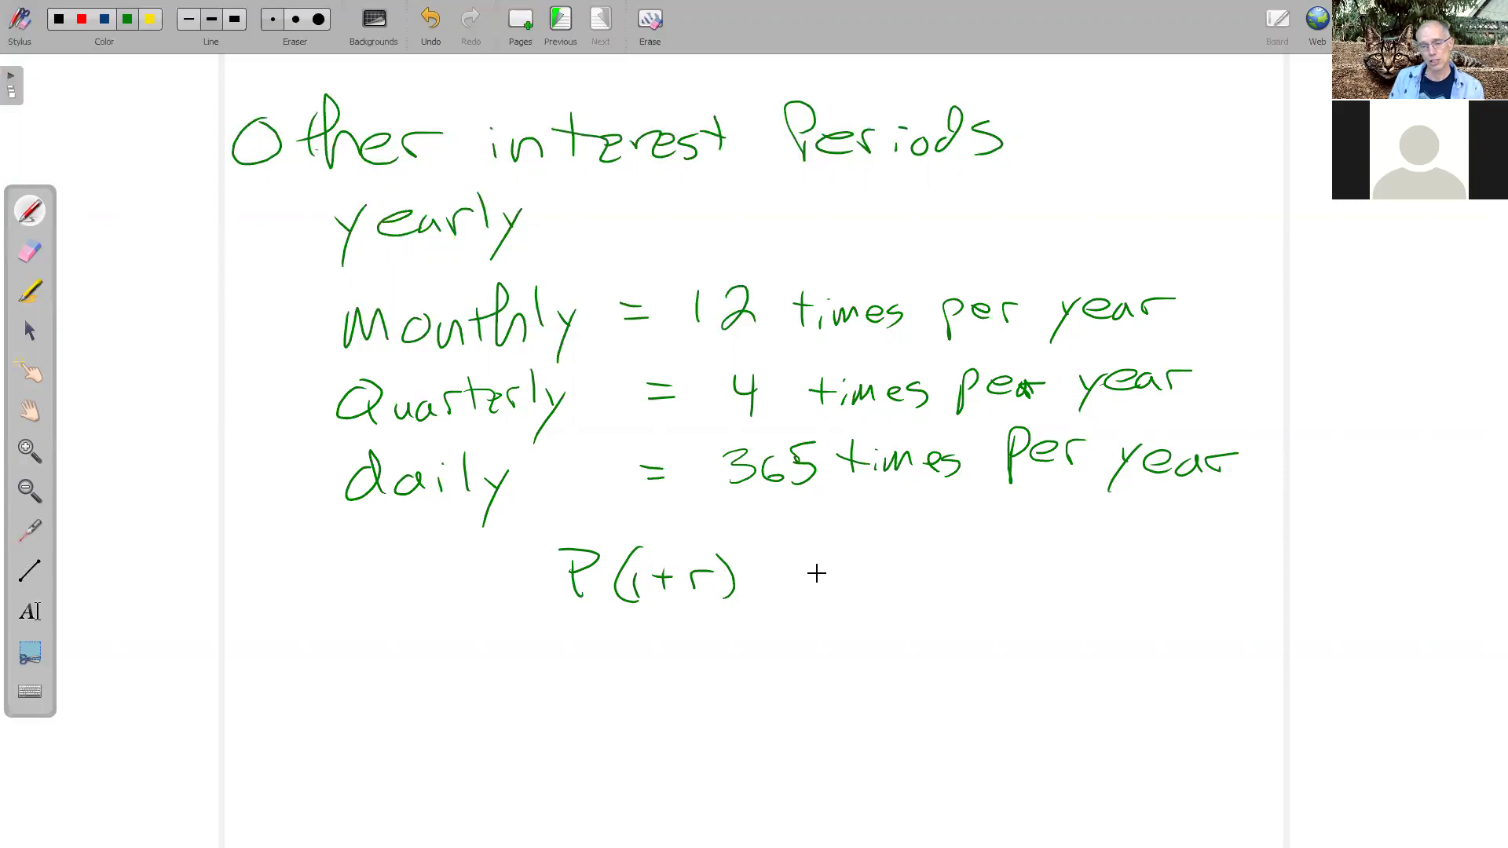
{"action": "left_click_drag", "start_coordinate": [1021, 538], "coordinate": [1058, 537]}
{"action": "left_click_drag", "start_coordinate": [1018, 567], "coordinate": [1102, 542]}
{"action": "mouse_move", "coordinate": [1082, 557]}
{"action": "left_mouse_down"}
{"action": "mouse_move", "coordinate": [1124, 534]}
{"action": "mouse_move", "coordinate": [1126, 548]}
{"action": "mouse_move", "coordinate": [1182, 545]}
{"action": "left_mouse_up"}
{"action": "left_click_drag", "start_coordinate": [1199, 537], "coordinate": [1198, 559]}
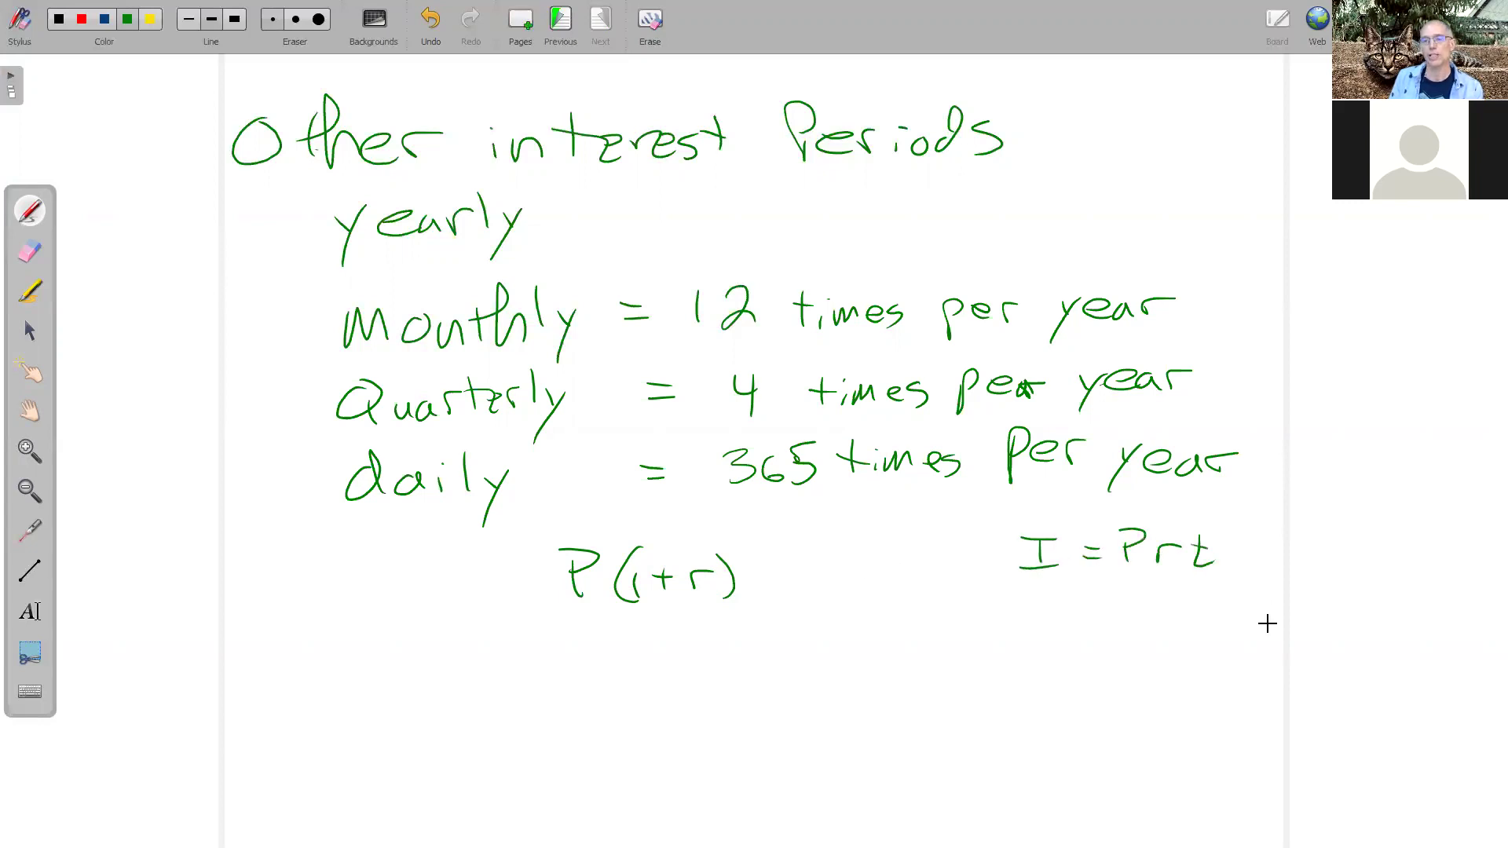
- Write "APR" in green to the left of P(1+r), with 2% beneath it
{"action": "mouse_move", "coordinate": [192, 664]}
{"action": "left_mouse_down"}
{"action": "mouse_move", "coordinate": [189, 608]}
{"action": "mouse_move", "coordinate": [216, 646]}
{"action": "left_mouse_up"}
{"action": "mouse_move", "coordinate": [181, 629]}
{"action": "left_mouse_down"}
{"action": "mouse_move", "coordinate": [262, 625]}
{"action": "mouse_move", "coordinate": [237, 633]}
{"action": "mouse_move", "coordinate": [252, 604]}
{"action": "left_mouse_up"}
{"action": "key", "text": "ctrl+z"}
{"action": "key", "text": "ctrl+z"}
{"action": "mouse_move", "coordinate": [285, 634]}
{"action": "left_mouse_down"}
{"action": "mouse_move", "coordinate": [283, 604]}
{"action": "mouse_move", "coordinate": [310, 606]}
{"action": "left_mouse_up"}
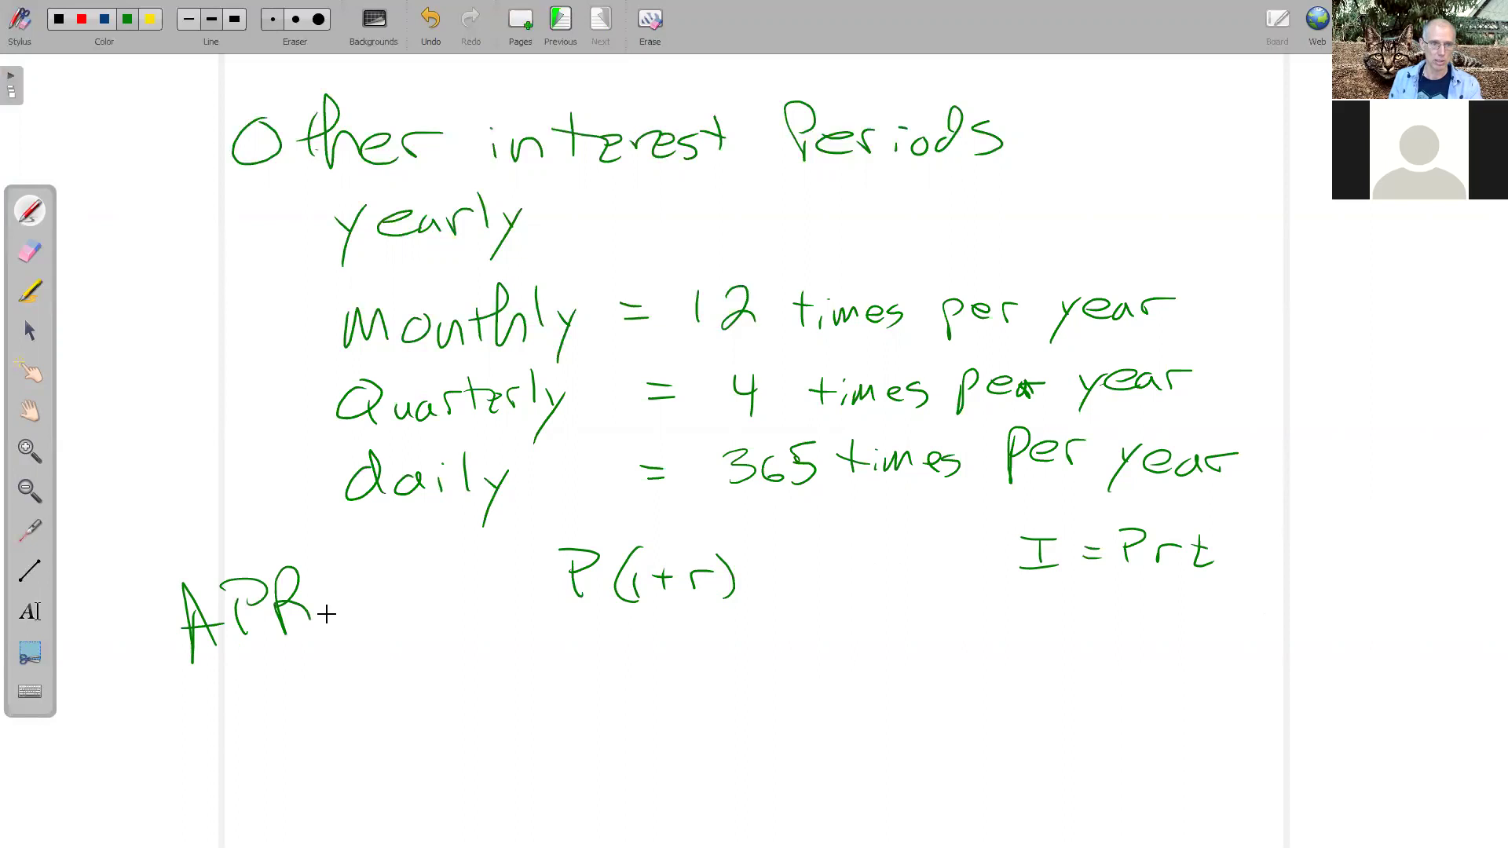
{"action": "left_click_drag", "start_coordinate": [235, 663], "coordinate": [271, 701]}
{"action": "left_click_drag", "start_coordinate": [285, 640], "coordinate": [292, 672]}
{"action": "left_click_drag", "start_coordinate": [304, 657], "coordinate": [308, 668]}
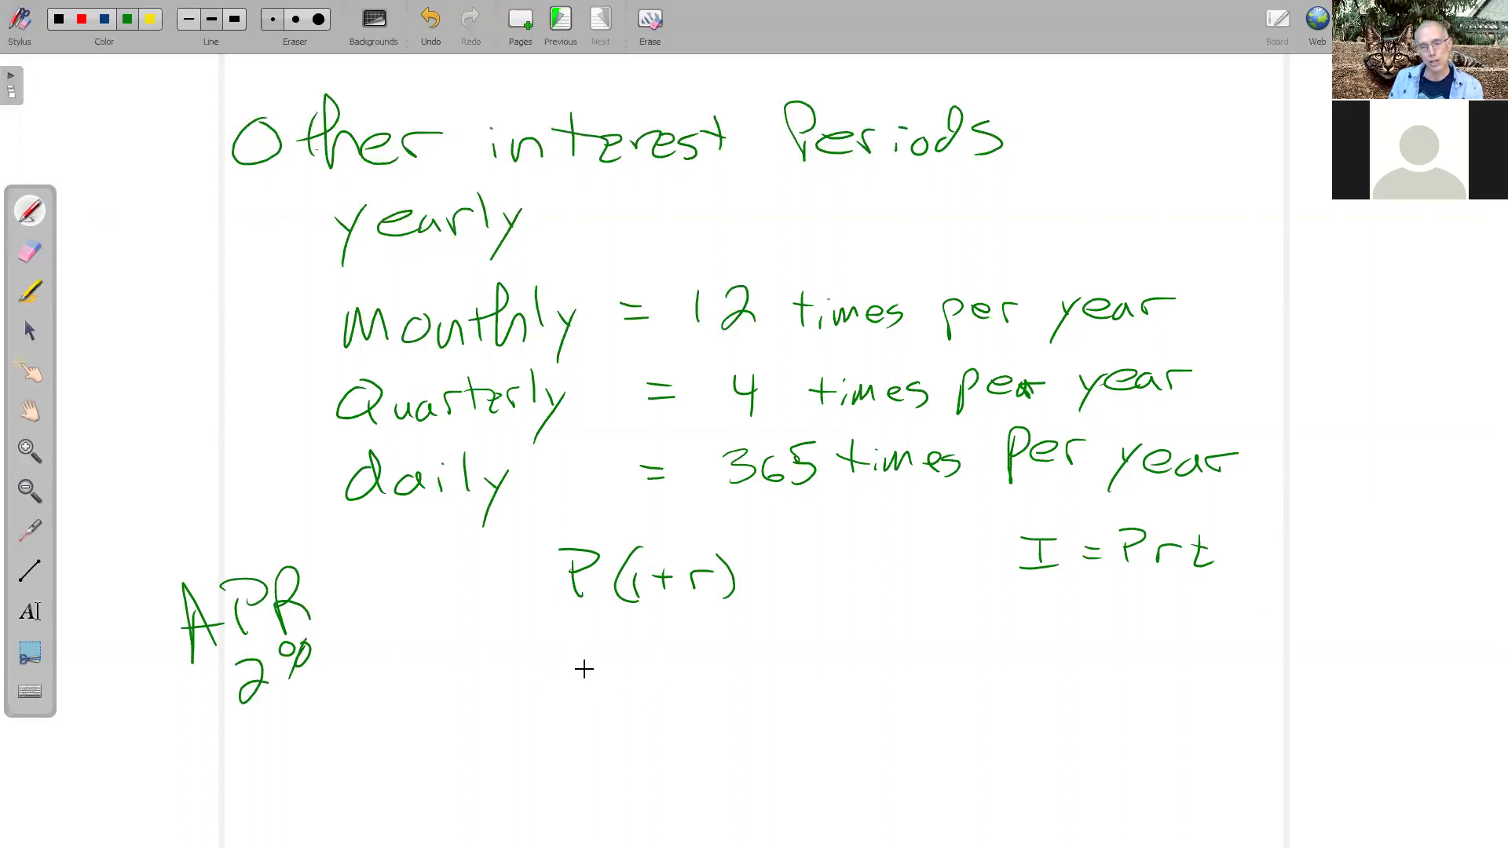
- Underline I = Prt twice and write the product 1000 × 0.02 × with a last factor below P(1+r)
{"action": "mouse_move", "coordinate": [574, 683]}
{"action": "left_mouse_down"}
{"action": "mouse_move", "coordinate": [573, 728]}
{"action": "mouse_move", "coordinate": [600, 695]}
{"action": "mouse_move", "coordinate": [654, 694]}
{"action": "left_mouse_up"}
{"action": "mouse_move", "coordinate": [1001, 582]}
{"action": "left_mouse_down"}
{"action": "mouse_move", "coordinate": [1204, 590]}
{"action": "mouse_move", "coordinate": [1174, 586]}
{"action": "left_mouse_up"}
{"action": "left_click_drag", "start_coordinate": [675, 697], "coordinate": [692, 717]}
{"action": "mouse_move", "coordinate": [691, 698]}
{"action": "left_mouse_down"}
{"action": "mouse_move", "coordinate": [676, 718]}
{"action": "mouse_move", "coordinate": [831, 707]}
{"action": "left_mouse_up"}
{"action": "left_click", "coordinate": [745, 716]}
{"action": "mouse_move", "coordinate": [831, 693]}
{"action": "left_mouse_down"}
{"action": "mouse_move", "coordinate": [818, 708]}
{"action": "mouse_move", "coordinate": [870, 717]}
{"action": "left_mouse_up"}
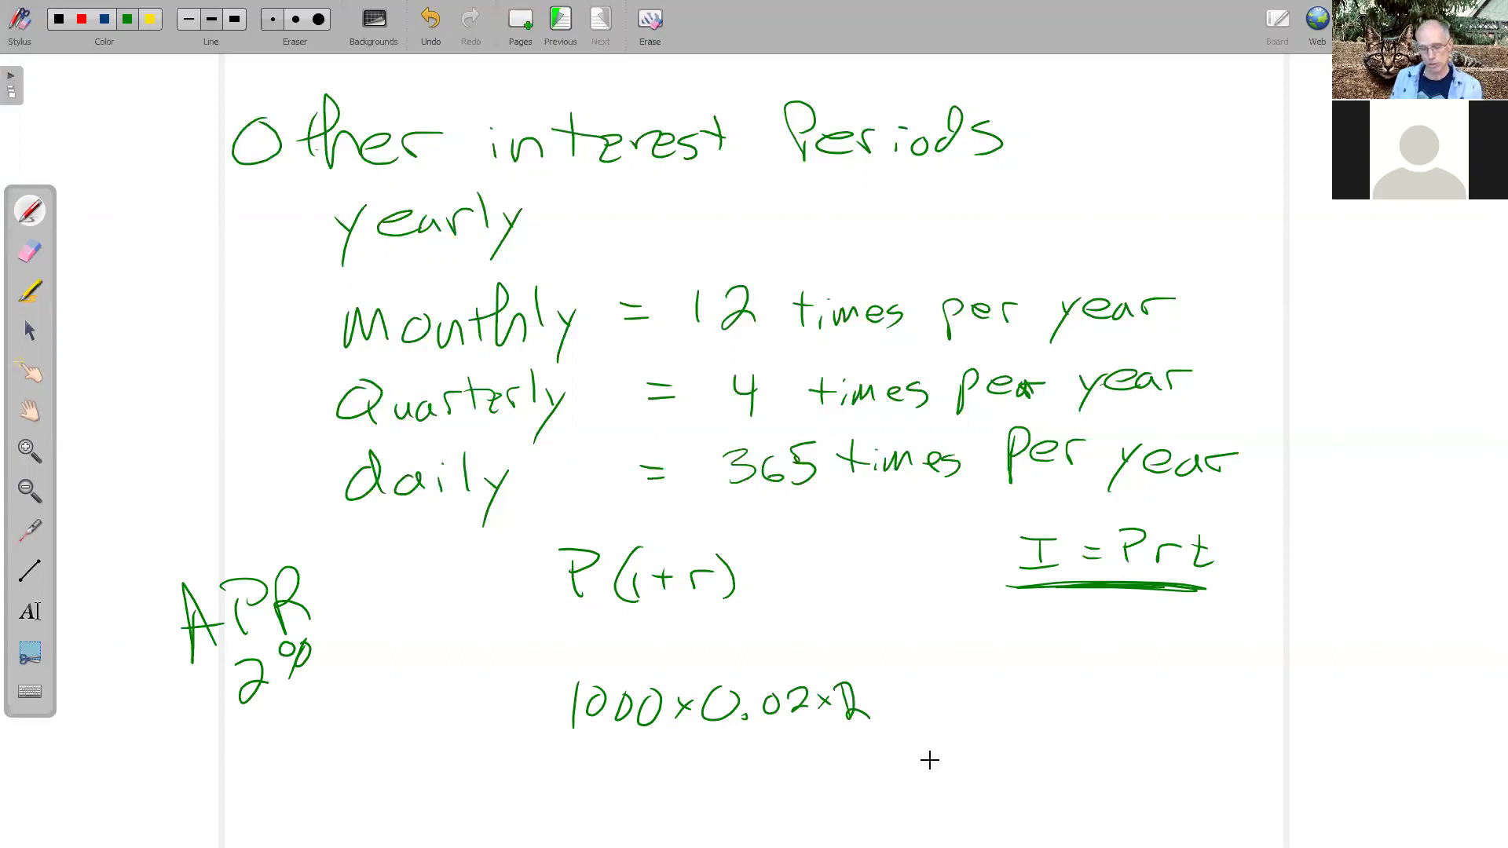
- Undo the product's last factor, circle "Monthly" in green and write 1/12 as the factor instead
{"action": "key", "text": "ctrl+z"}
{"action": "key", "text": "ctrl+z"}
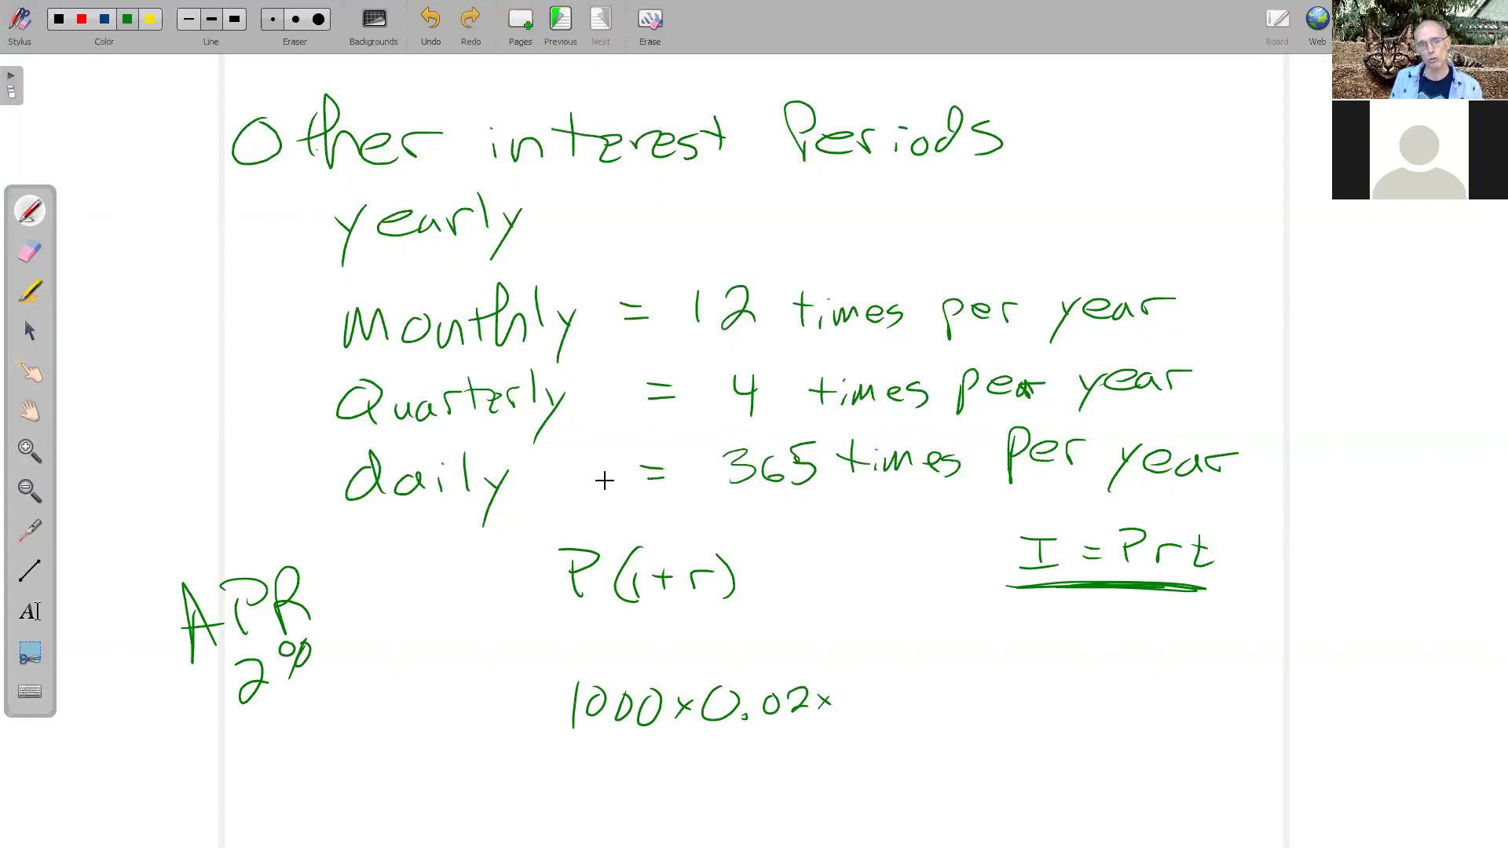
{"action": "mouse_move", "coordinate": [428, 293]}
{"action": "left_mouse_down"}
{"action": "mouse_move", "coordinate": [297, 326]}
{"action": "mouse_move", "coordinate": [424, 277]}
{"action": "left_mouse_up"}
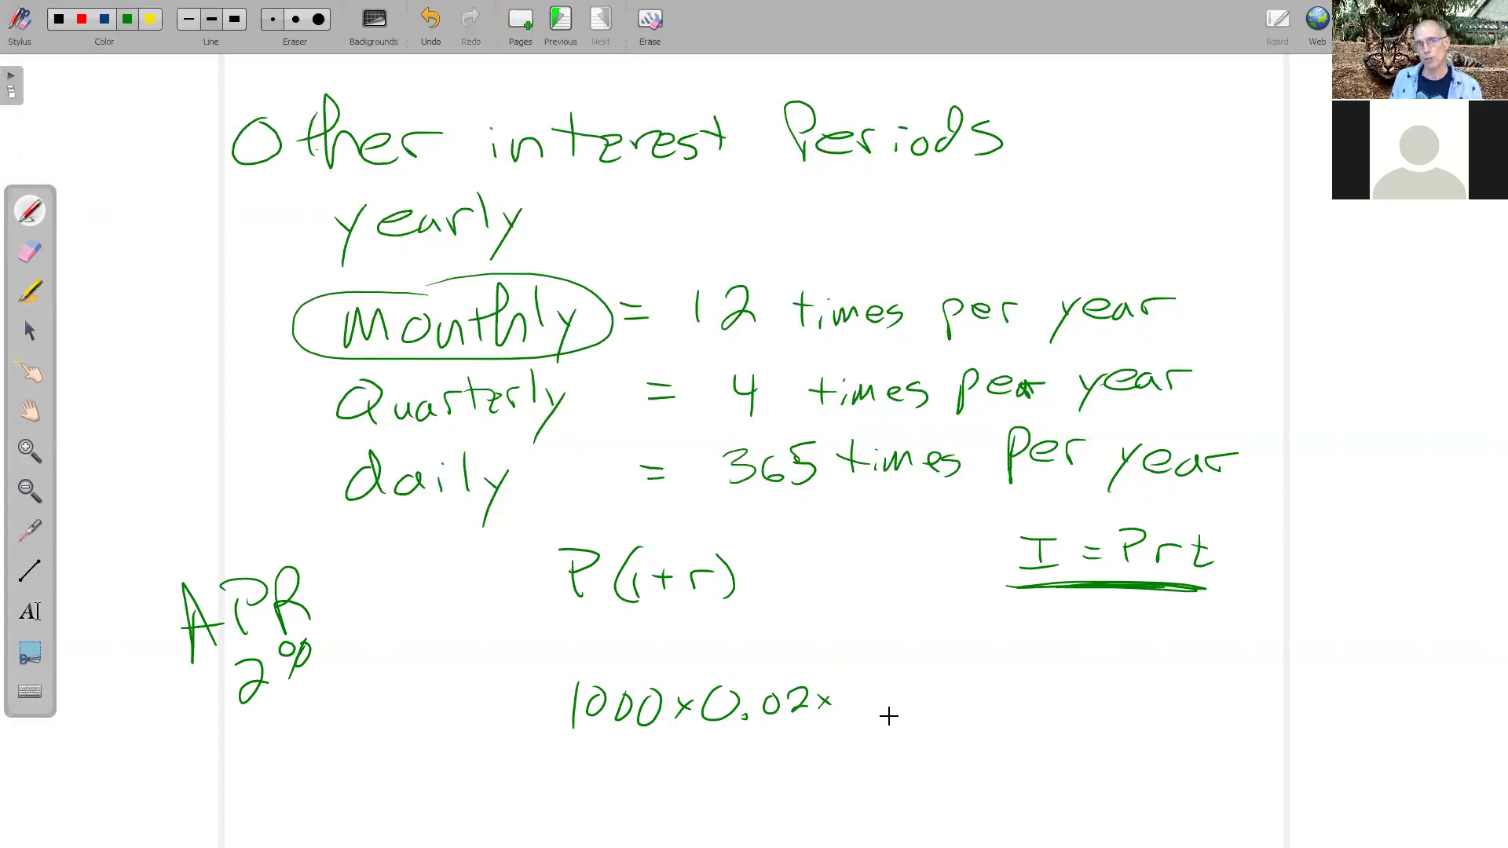
{"action": "mouse_move", "coordinate": [864, 682]}
{"action": "left_mouse_down"}
{"action": "mouse_move", "coordinate": [850, 704]}
{"action": "mouse_move", "coordinate": [891, 732]}
{"action": "left_mouse_up"}
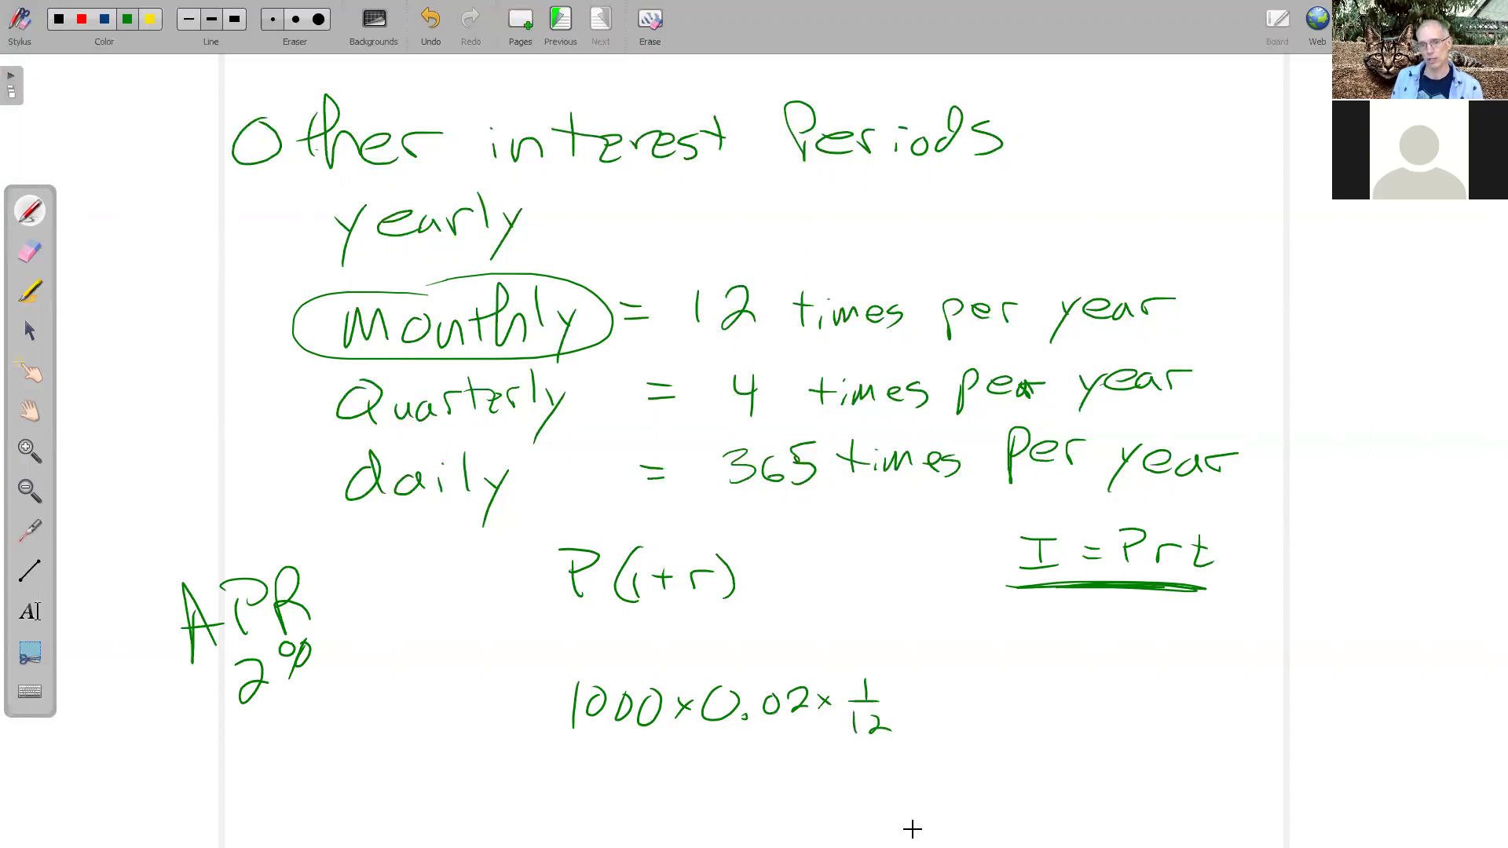
- In red, circle 0.02 × 1/12, put 0.02 over 1, and draw arrows across the numerators and denominators
{"action": "left_click", "coordinate": [81, 20]}
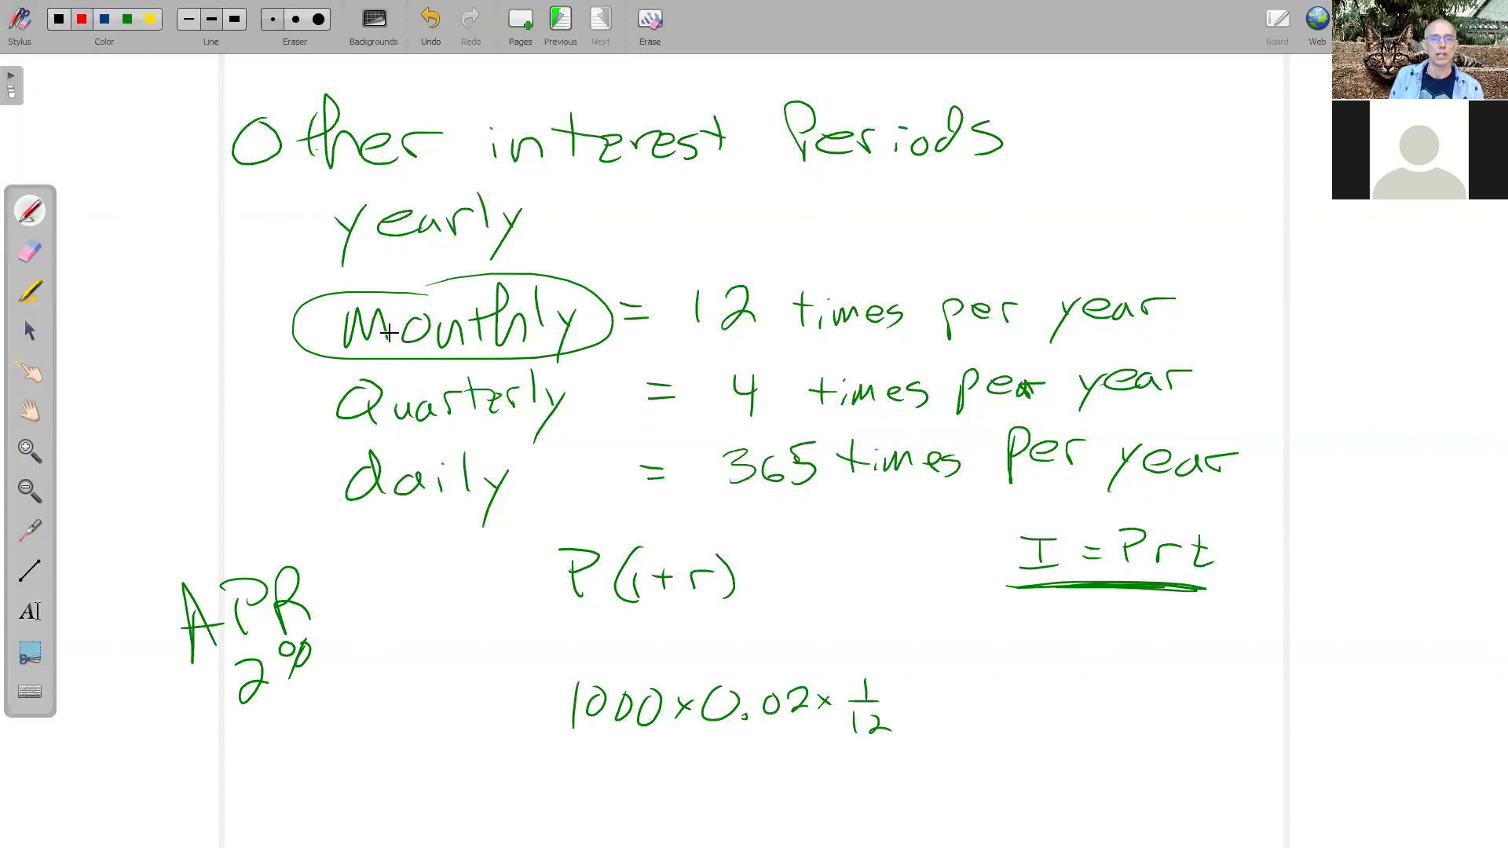
{"action": "mouse_move", "coordinate": [711, 664]}
{"action": "left_mouse_down"}
{"action": "mouse_move", "coordinate": [681, 721]}
{"action": "mouse_move", "coordinate": [939, 775]}
{"action": "mouse_move", "coordinate": [877, 637]}
{"action": "mouse_move", "coordinate": [689, 654]}
{"action": "left_mouse_up"}
{"action": "left_click_drag", "start_coordinate": [809, 721], "coordinate": [736, 725]}
{"action": "left_click_drag", "start_coordinate": [772, 729], "coordinate": [773, 758]}
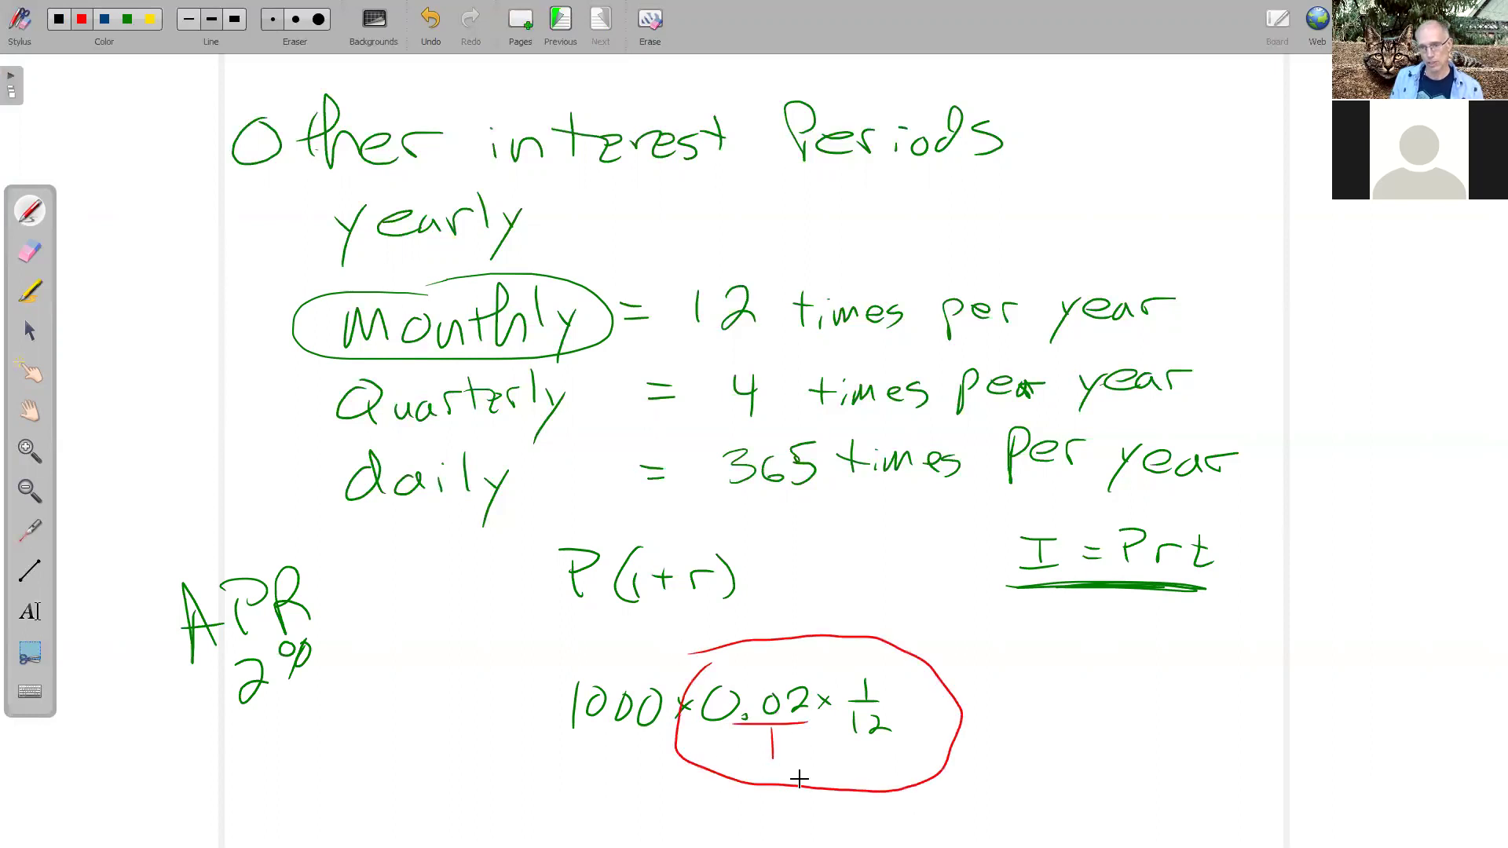
{"action": "mouse_move", "coordinate": [792, 673]}
{"action": "left_mouse_down"}
{"action": "mouse_move", "coordinate": [847, 668]}
{"action": "mouse_move", "coordinate": [824, 677]}
{"action": "left_mouse_up"}
{"action": "left_click_drag", "start_coordinate": [845, 743], "coordinate": [824, 758]}
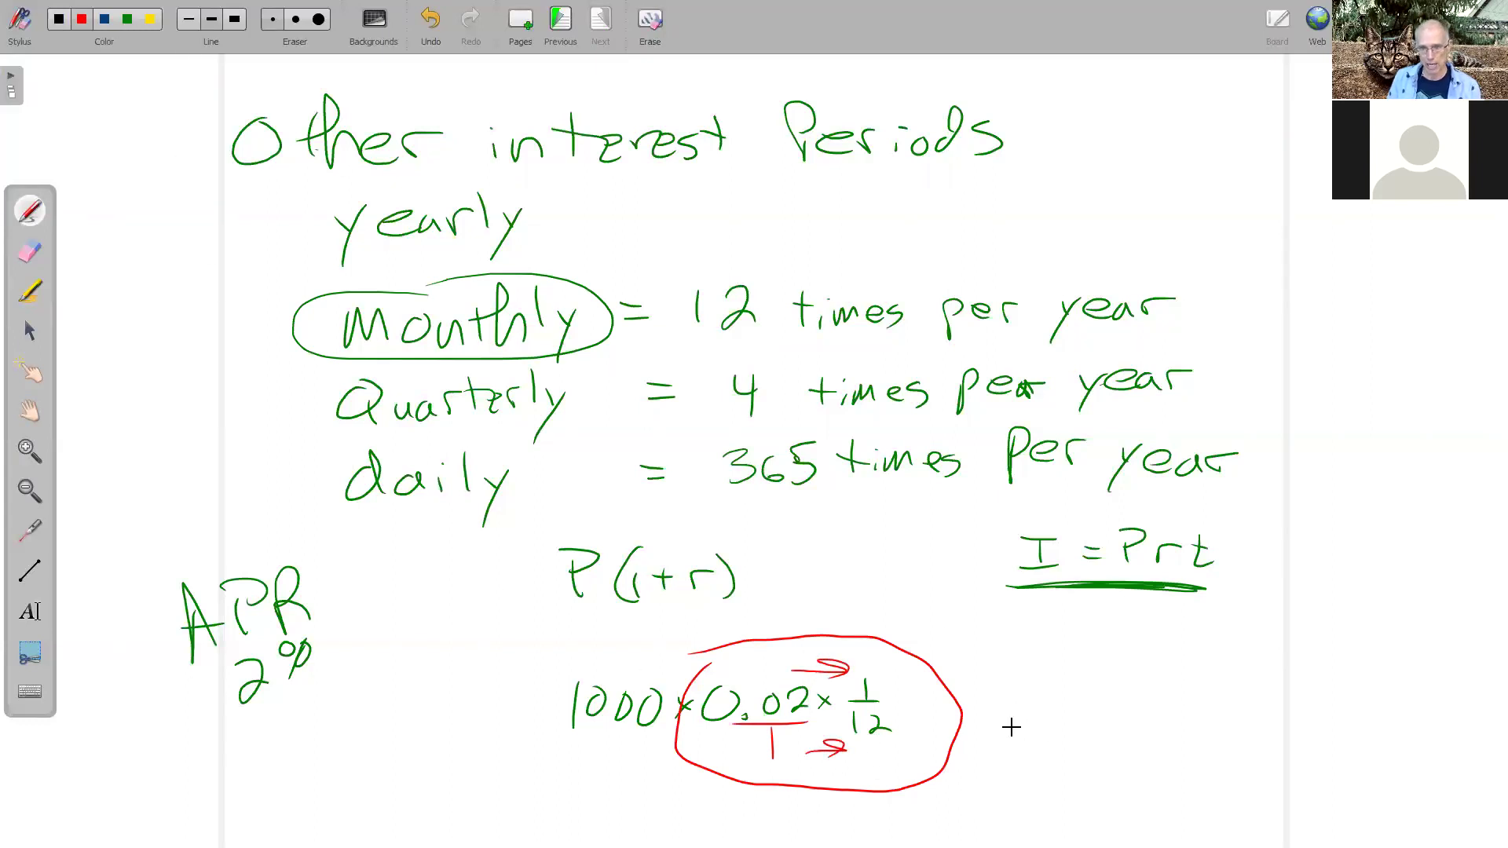
- Write "month" in red under I = Prt, with 1000 × 0.02/12 beneath it
{"action": "mouse_move", "coordinate": [1023, 650]}
{"action": "left_mouse_down"}
{"action": "mouse_move", "coordinate": [1044, 625]}
{"action": "mouse_move", "coordinate": [1116, 649]}
{"action": "left_mouse_up"}
{"action": "mouse_move", "coordinate": [1103, 625]}
{"action": "left_mouse_down"}
{"action": "mouse_move", "coordinate": [1130, 624]}
{"action": "mouse_move", "coordinate": [1146, 646]}
{"action": "left_mouse_up"}
{"action": "left_click_drag", "start_coordinate": [1029, 696], "coordinate": [1031, 724]}
{"action": "mouse_move", "coordinate": [1053, 698]}
{"action": "left_mouse_down"}
{"action": "mouse_move", "coordinate": [1178, 679]}
{"action": "mouse_move", "coordinate": [1253, 696]}
{"action": "left_mouse_up"}
{"action": "left_click", "coordinate": [1193, 698]}
{"action": "mouse_move", "coordinate": [1177, 713]}
{"action": "left_mouse_down"}
{"action": "mouse_move", "coordinate": [1245, 711]}
{"action": "mouse_move", "coordinate": [1202, 748]}
{"action": "mouse_move", "coordinate": [1243, 744]}
{"action": "left_mouse_up"}
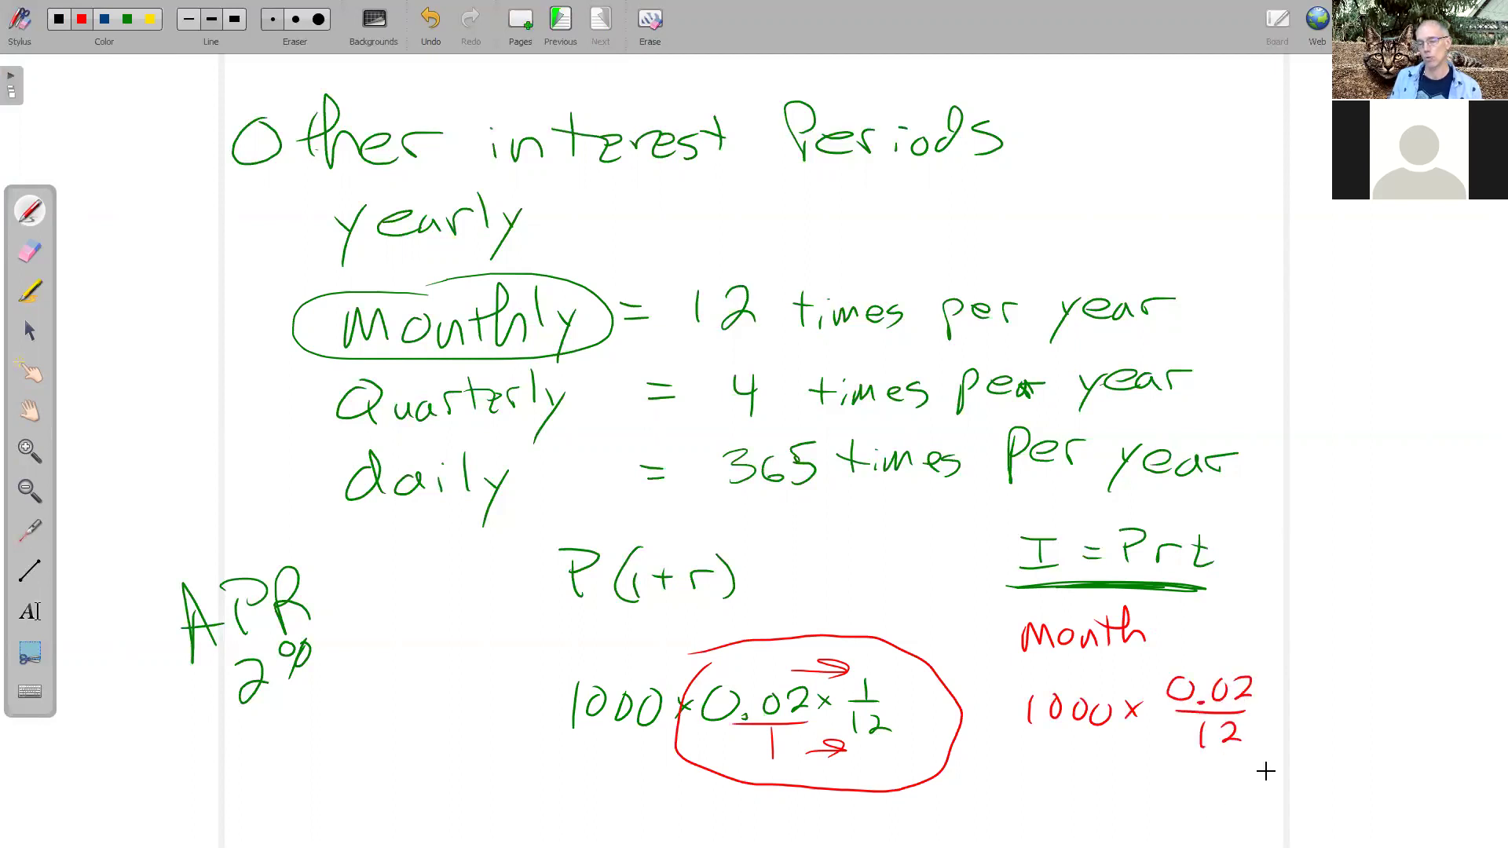
- Circle in red the words Monthly and daily, the counts 4 and 365, and the denominator 12 under "month"
{"action": "mouse_move", "coordinate": [597, 293]}
{"action": "left_mouse_down"}
{"action": "mouse_move", "coordinate": [658, 316]}
{"action": "mouse_move", "coordinate": [542, 269]}
{"action": "left_mouse_up"}
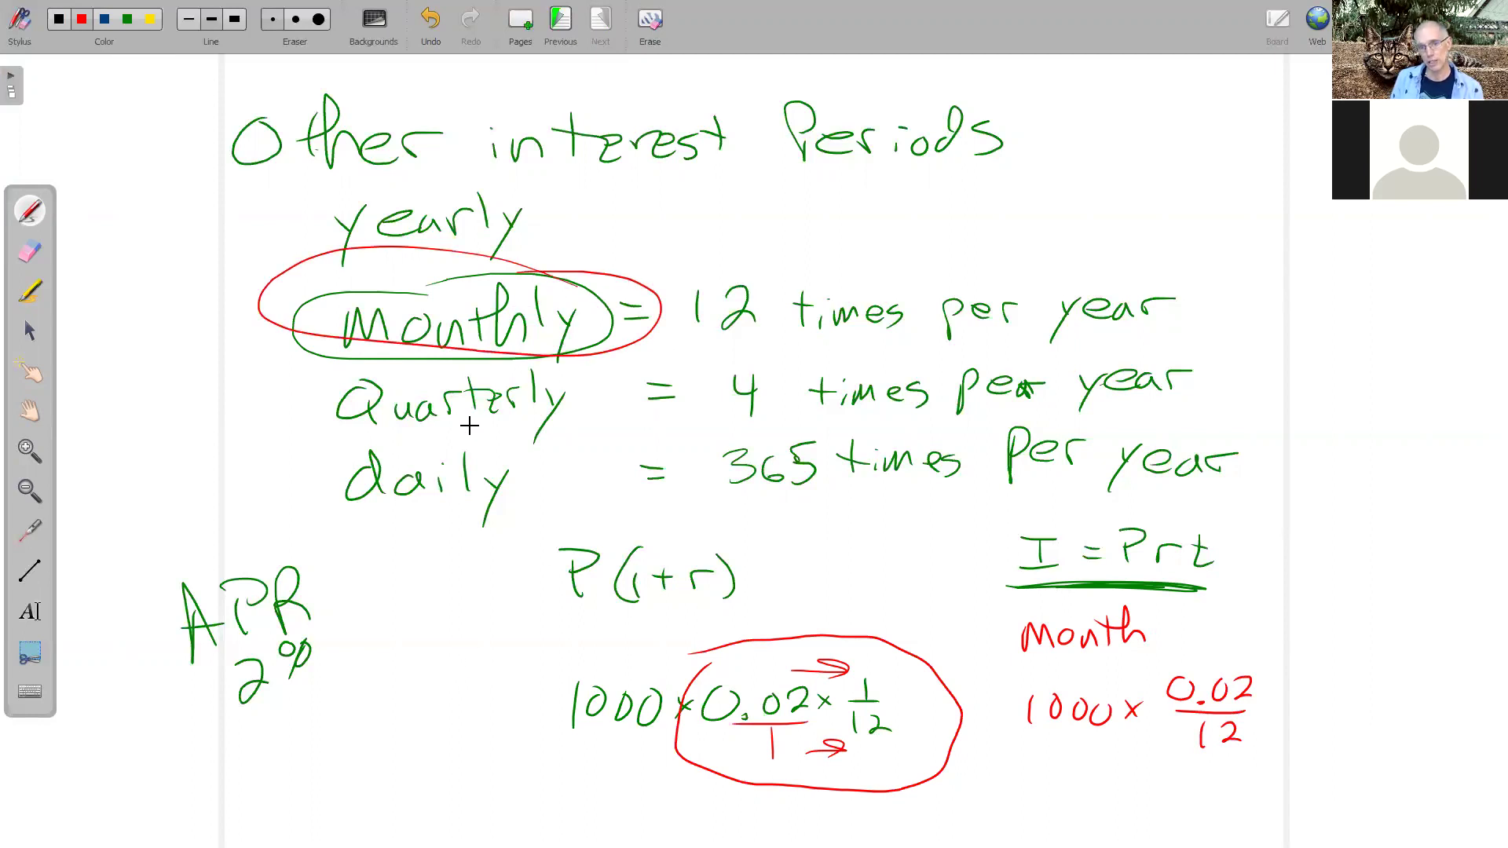
{"action": "mouse_move", "coordinate": [762, 368]}
{"action": "left_mouse_down"}
{"action": "mouse_move", "coordinate": [770, 420]}
{"action": "mouse_move", "coordinate": [790, 373]}
{"action": "left_mouse_up"}
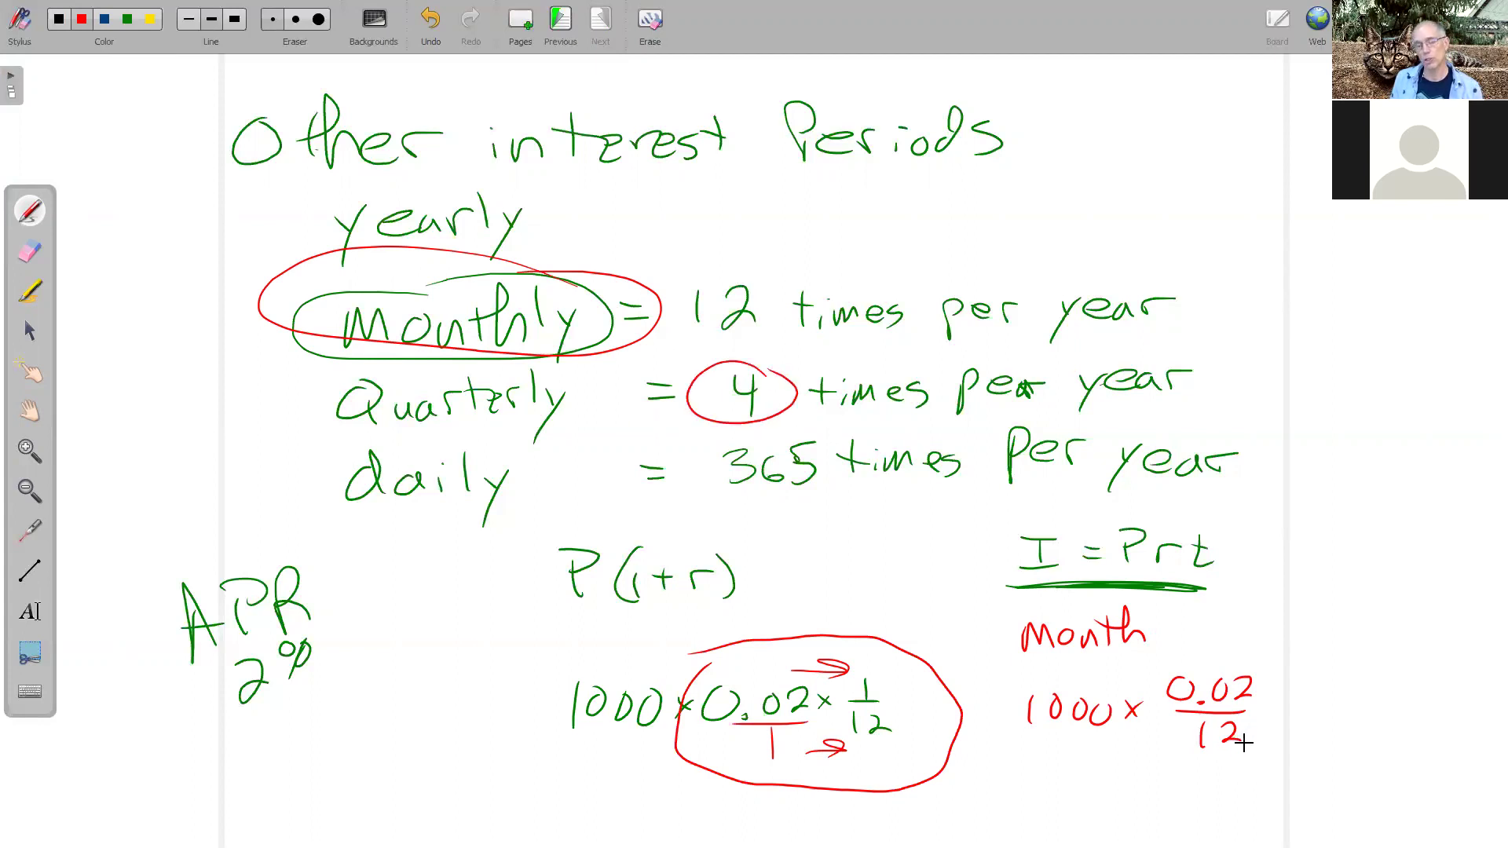
{"action": "mouse_move", "coordinate": [491, 462]}
{"action": "left_mouse_down"}
{"action": "mouse_move", "coordinate": [314, 495]}
{"action": "mouse_move", "coordinate": [491, 448]}
{"action": "left_mouse_up"}
{"action": "mouse_move", "coordinate": [814, 448]}
{"action": "left_mouse_down"}
{"action": "mouse_move", "coordinate": [696, 471]}
{"action": "mouse_move", "coordinate": [832, 443]}
{"action": "left_mouse_up"}
{"action": "mouse_move", "coordinate": [1240, 717]}
{"action": "left_mouse_down"}
{"action": "mouse_move", "coordinate": [1155, 738]}
{"action": "mouse_move", "coordinate": [1251, 731]}
{"action": "left_mouse_up"}
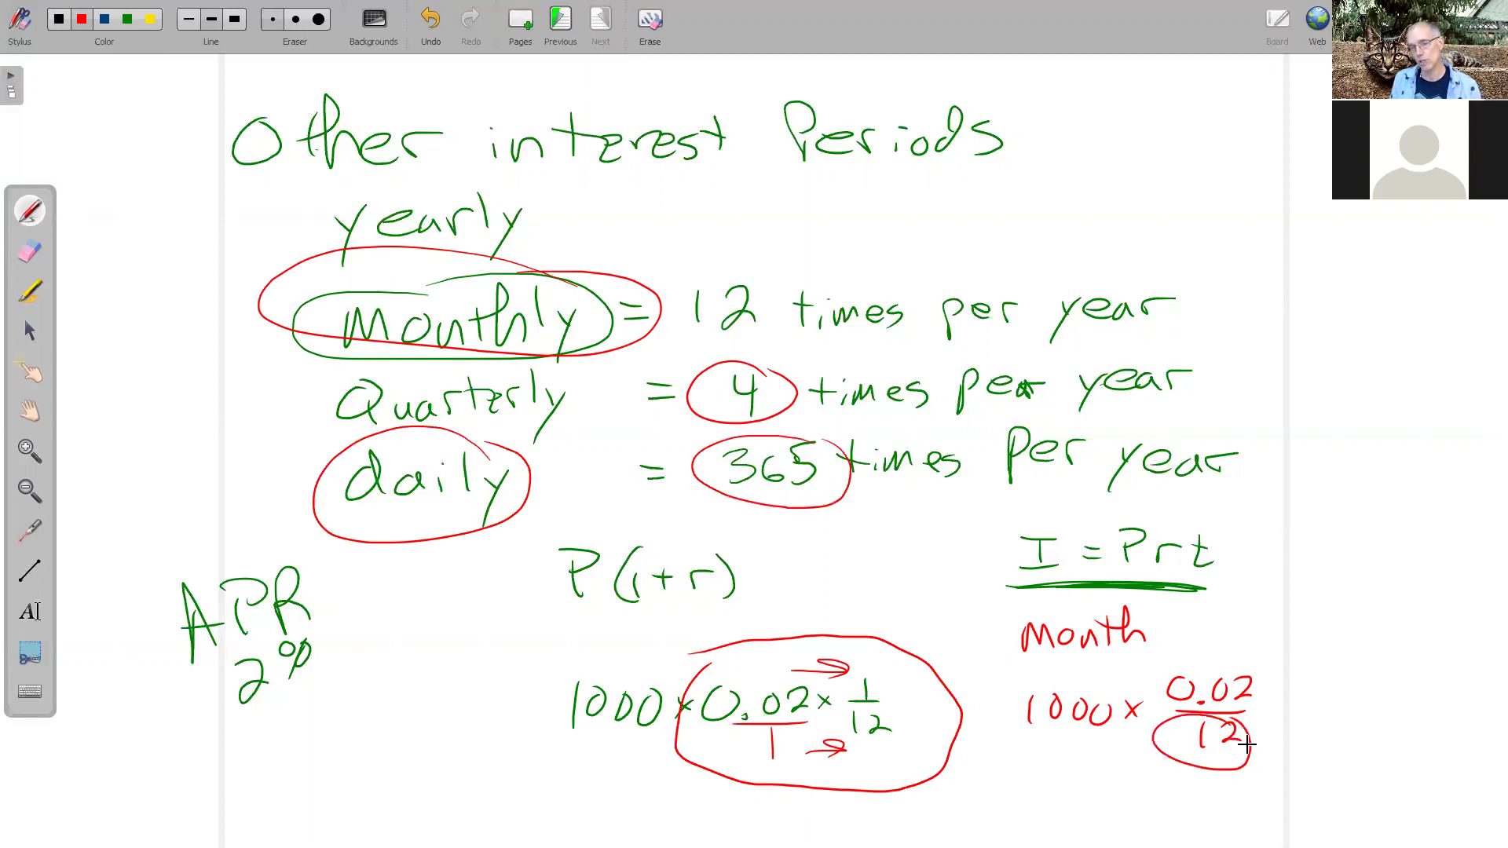
- Go to a blank page and handwrite the heading "Daily Interest" in green
{"action": "left_click", "coordinate": [128, 17]}
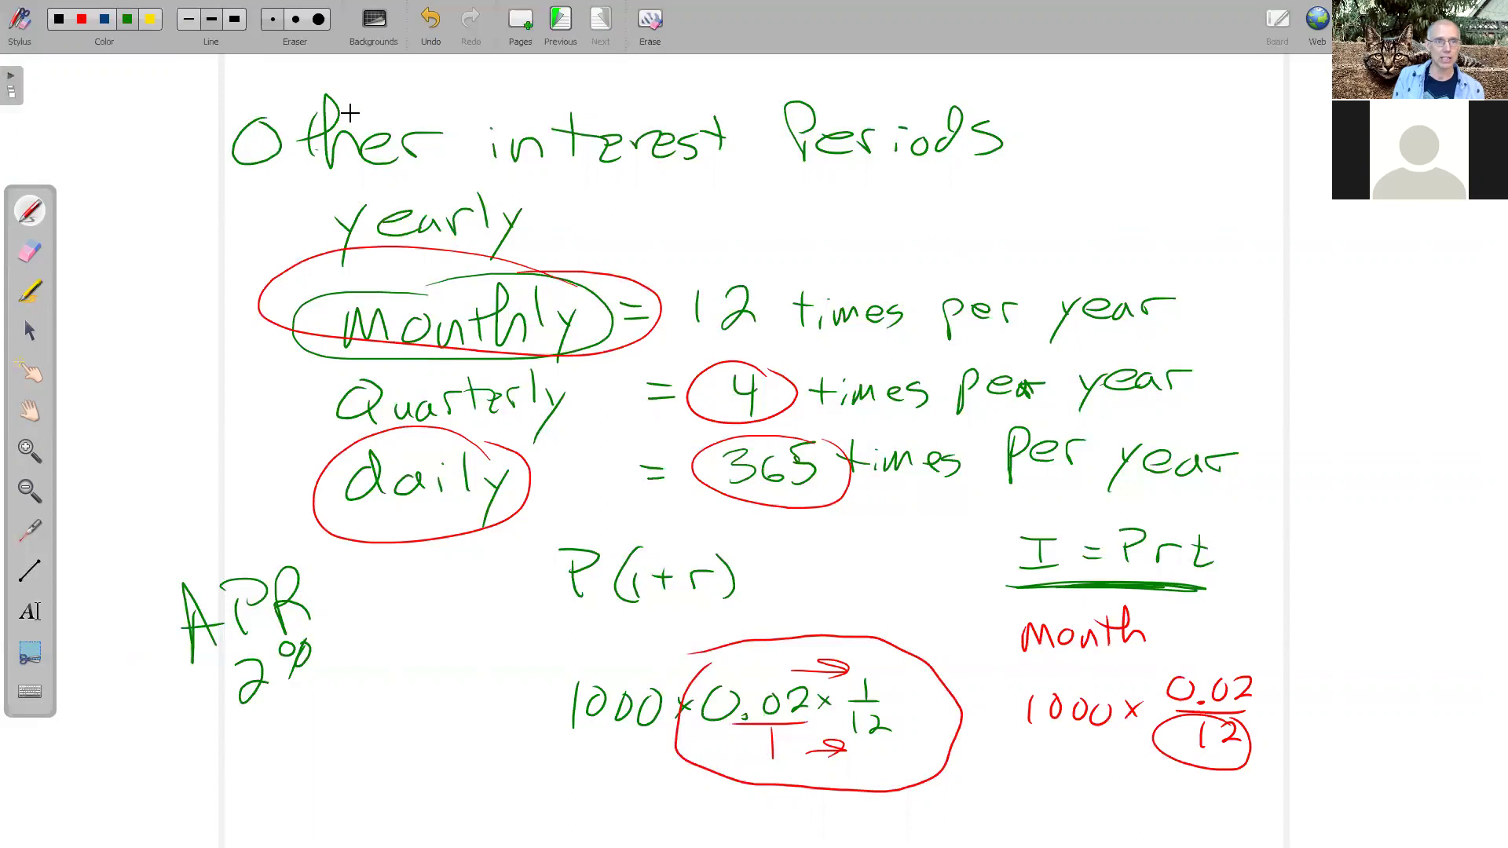
{"action": "left_click", "coordinate": [421, 30]}
{"action": "mouse_move", "coordinate": [363, 125]}
{"action": "left_mouse_down"}
{"action": "mouse_move", "coordinate": [354, 177]}
{"action": "mouse_move", "coordinate": [429, 171]}
{"action": "left_mouse_up"}
{"action": "mouse_move", "coordinate": [444, 142]}
{"action": "left_mouse_down"}
{"action": "mouse_move", "coordinate": [445, 165]}
{"action": "mouse_move", "coordinate": [473, 165]}
{"action": "left_mouse_up"}
{"action": "left_click_drag", "start_coordinate": [513, 141], "coordinate": [477, 197]}
{"action": "left_click_drag", "start_coordinate": [585, 126], "coordinate": [583, 166]}
{"action": "mouse_move", "coordinate": [557, 123]}
{"action": "left_mouse_down"}
{"action": "mouse_move", "coordinate": [627, 128]}
{"action": "mouse_move", "coordinate": [621, 165]}
{"action": "left_mouse_up"}
{"action": "left_click_drag", "start_coordinate": [626, 168], "coordinate": [652, 167]}
{"action": "mouse_move", "coordinate": [674, 115]}
{"action": "left_mouse_down"}
{"action": "mouse_move", "coordinate": [684, 163]}
{"action": "mouse_move", "coordinate": [708, 135]}
{"action": "left_mouse_up"}
{"action": "mouse_move", "coordinate": [694, 153]}
{"action": "left_mouse_down"}
{"action": "mouse_move", "coordinate": [763, 166]}
{"action": "mouse_move", "coordinate": [789, 142]}
{"action": "left_mouse_up"}
{"action": "mouse_move", "coordinate": [764, 154]}
{"action": "left_mouse_down"}
{"action": "mouse_move", "coordinate": [790, 168]}
{"action": "mouse_move", "coordinate": [799, 142]}
{"action": "left_mouse_up"}
{"action": "mouse_move", "coordinate": [817, 139]}
{"action": "left_mouse_down"}
{"action": "mouse_move", "coordinate": [796, 162]}
{"action": "mouse_move", "coordinate": [842, 132]}
{"action": "left_mouse_up"}
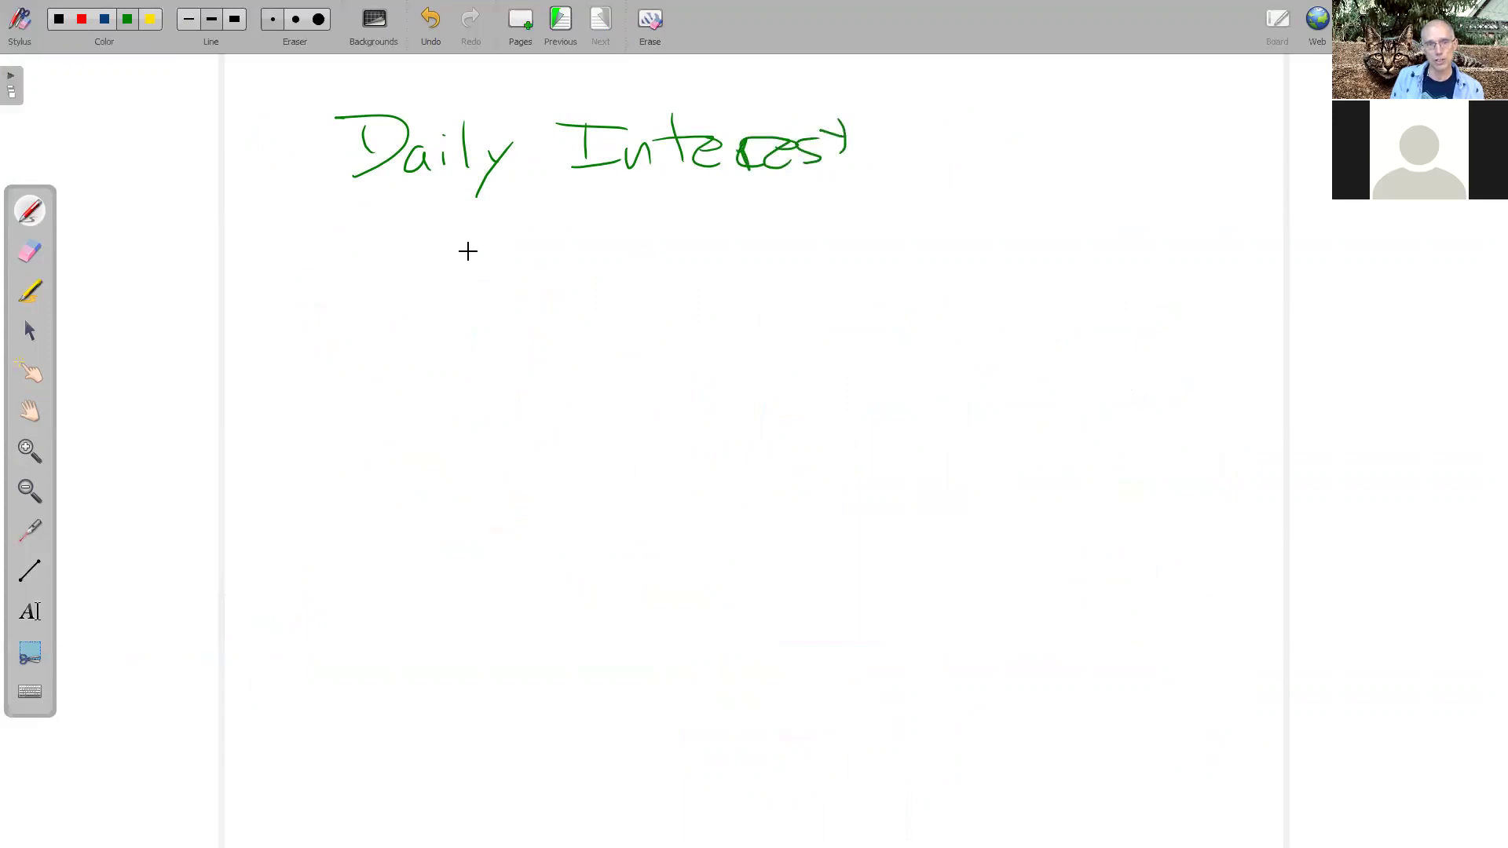
- Write 1000 × 0.02 × 1/365 below the heading and circle the factors 0.02 × 1/365
{"action": "left_click_drag", "start_coordinate": [508, 237], "coordinate": [506, 274]}
{"action": "mouse_move", "coordinate": [538, 243]}
{"action": "left_mouse_down"}
{"action": "mouse_move", "coordinate": [589, 242]}
{"action": "mouse_move", "coordinate": [632, 264]}
{"action": "left_mouse_up"}
{"action": "mouse_move", "coordinate": [631, 246]}
{"action": "left_mouse_down"}
{"action": "mouse_move", "coordinate": [616, 264]}
{"action": "mouse_move", "coordinate": [707, 242]}
{"action": "mouse_move", "coordinate": [777, 262]}
{"action": "left_mouse_up"}
{"action": "left_click", "coordinate": [687, 267]}
{"action": "mouse_move", "coordinate": [777, 250]}
{"action": "left_mouse_down"}
{"action": "mouse_move", "coordinate": [764, 262]}
{"action": "mouse_move", "coordinate": [825, 262]}
{"action": "left_mouse_up"}
{"action": "mouse_move", "coordinate": [801, 267]}
{"action": "left_mouse_down"}
{"action": "mouse_move", "coordinate": [855, 266]}
{"action": "mouse_move", "coordinate": [795, 303]}
{"action": "mouse_move", "coordinate": [853, 306]}
{"action": "left_mouse_up"}
{"action": "mouse_move", "coordinate": [845, 230]}
{"action": "left_mouse_down"}
{"action": "mouse_move", "coordinate": [664, 233]}
{"action": "mouse_move", "coordinate": [813, 191]}
{"action": "left_mouse_up"}
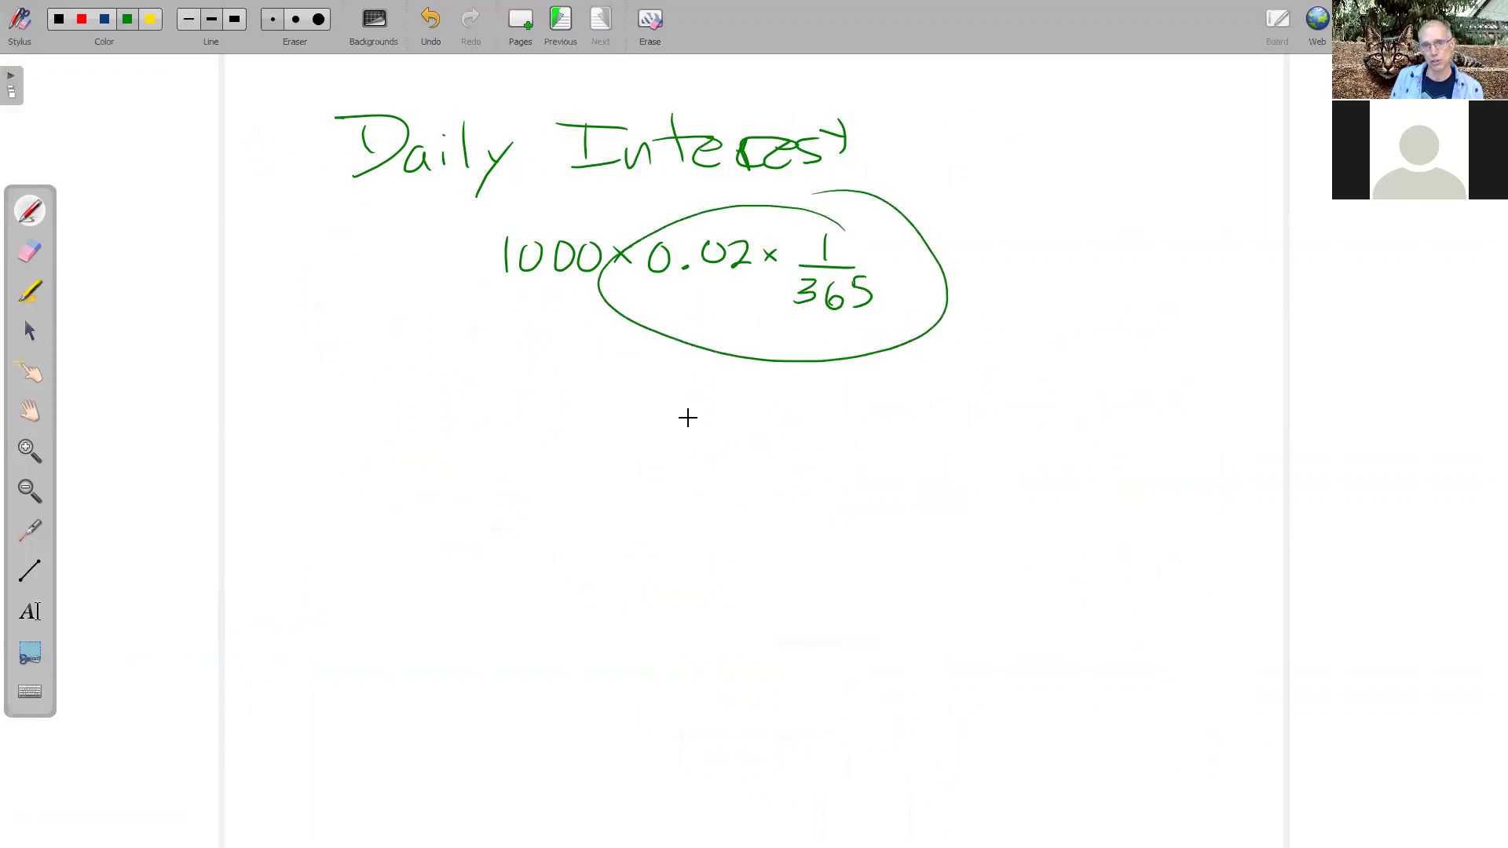
- Write the fraction 0.02/365 below the circled factors
{"action": "left_click_drag", "start_coordinate": [726, 403], "coordinate": [729, 404]}
{"action": "mouse_move", "coordinate": [750, 424]}
{"action": "left_mouse_down"}
{"action": "mouse_move", "coordinate": [778, 408]}
{"action": "mouse_move", "coordinate": [822, 426]}
{"action": "left_mouse_up"}
{"action": "mouse_move", "coordinate": [710, 450]}
{"action": "left_mouse_down"}
{"action": "mouse_move", "coordinate": [821, 444]}
{"action": "mouse_move", "coordinate": [736, 491]}
{"action": "left_mouse_up"}
{"action": "mouse_move", "coordinate": [789, 465]}
{"action": "left_mouse_down"}
{"action": "mouse_move", "coordinate": [784, 483]}
{"action": "mouse_move", "coordinate": [824, 461]}
{"action": "left_mouse_up"}
{"action": "left_click_drag", "start_coordinate": [805, 469], "coordinate": [801, 492]}
- Label the fraction 0.02/365 with "= daily interest rate"
{"action": "mouse_move", "coordinate": [875, 429]}
{"action": "left_mouse_down"}
{"action": "mouse_move", "coordinate": [964, 443]}
{"action": "mouse_move", "coordinate": [994, 423]}
{"action": "mouse_move", "coordinate": [1025, 444]}
{"action": "left_mouse_up"}
{"action": "mouse_move", "coordinate": [1035, 397]}
{"action": "left_mouse_down"}
{"action": "mouse_move", "coordinate": [1039, 444]}
{"action": "mouse_move", "coordinate": [1056, 445]}
{"action": "left_mouse_up"}
{"action": "left_click_drag", "start_coordinate": [1070, 421], "coordinate": [1042, 465]}
{"action": "left_click", "coordinate": [1022, 399]}
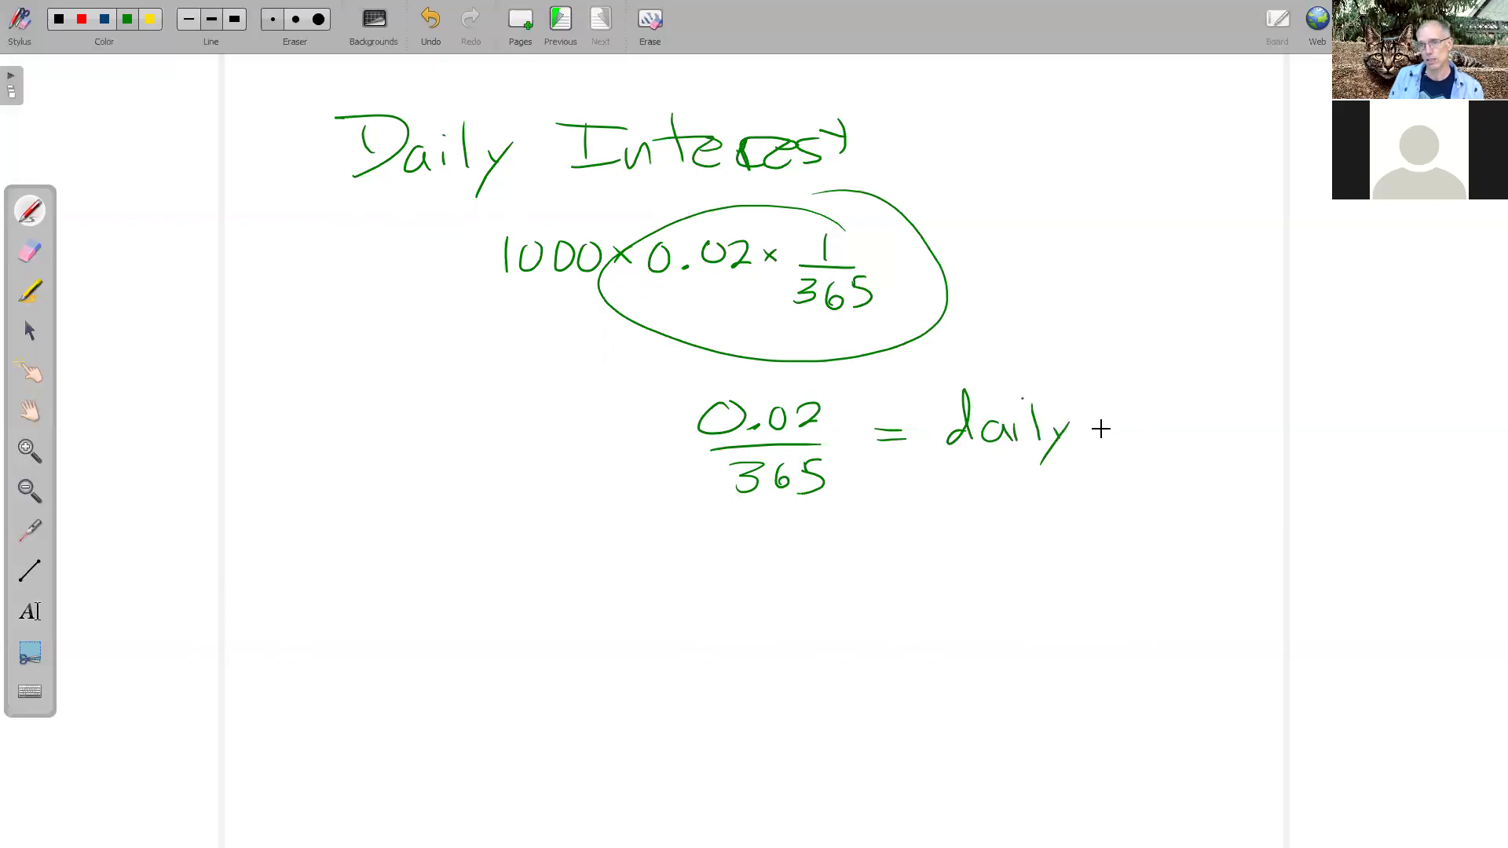
{"action": "left_click_drag", "start_coordinate": [1107, 419], "coordinate": [1108, 438]}
{"action": "left_click_drag", "start_coordinate": [1119, 438], "coordinate": [1160, 436]}
{"action": "left_click_drag", "start_coordinate": [1141, 421], "coordinate": [1258, 435]}
{"action": "mouse_move", "coordinate": [1244, 410]}
{"action": "left_mouse_down"}
{"action": "mouse_move", "coordinate": [1344, 409]}
{"action": "mouse_move", "coordinate": [1353, 440]}
{"action": "left_mouse_up"}
{"action": "mouse_move", "coordinate": [1377, 393]}
{"action": "left_mouse_down"}
{"action": "mouse_move", "coordinate": [1380, 438]}
{"action": "mouse_move", "coordinate": [1414, 436]}
{"action": "mouse_move", "coordinate": [1391, 408]}
{"action": "left_mouse_up"}
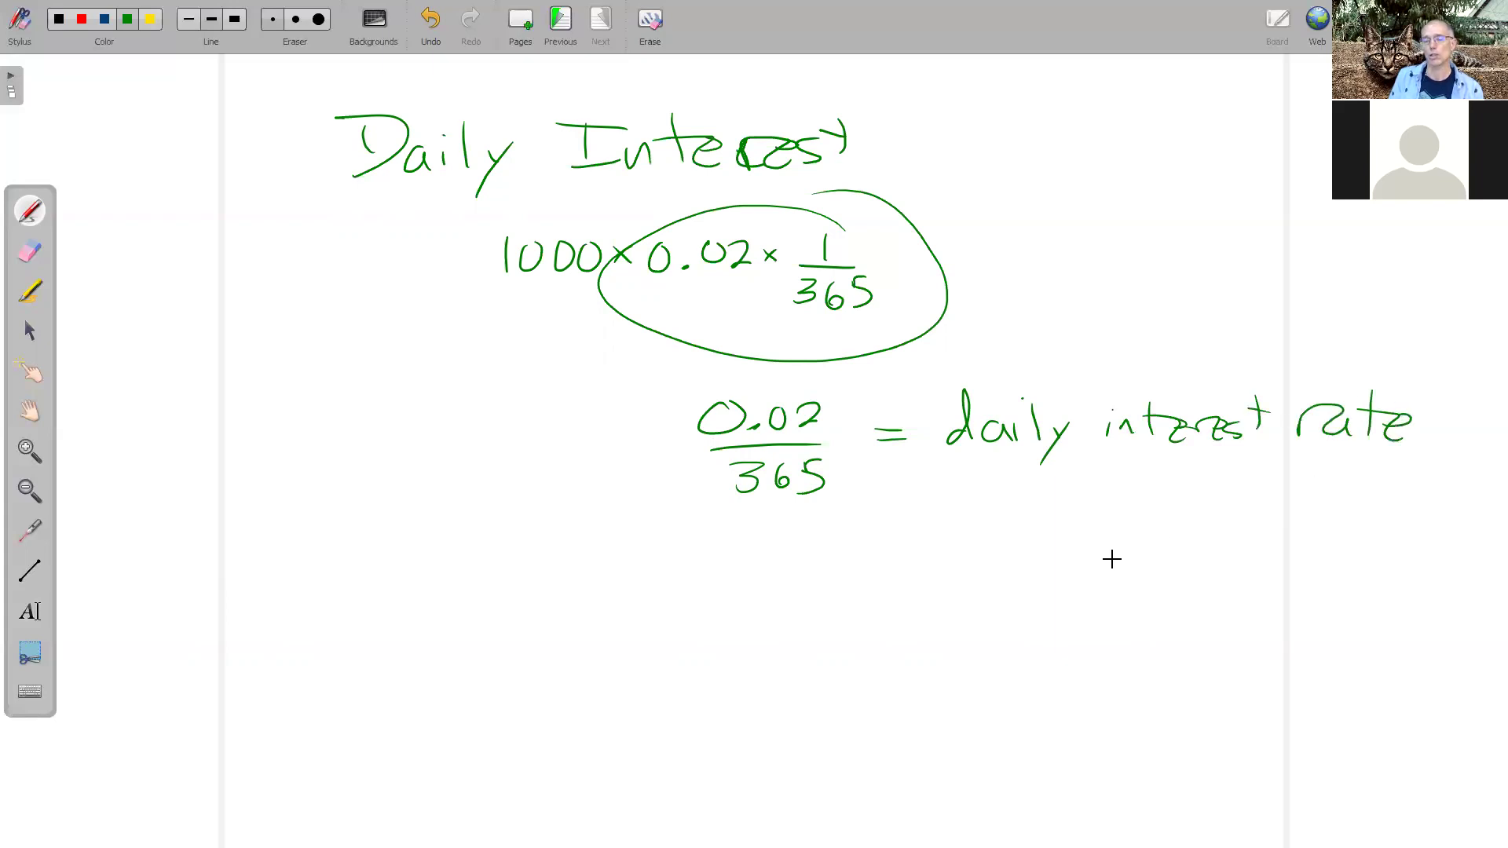
- Draw a horizontal dividing line below the daily rate and write the fraction 0.02/12 under it
{"action": "left_click_drag", "start_coordinate": [294, 548], "coordinate": [1332, 580]}
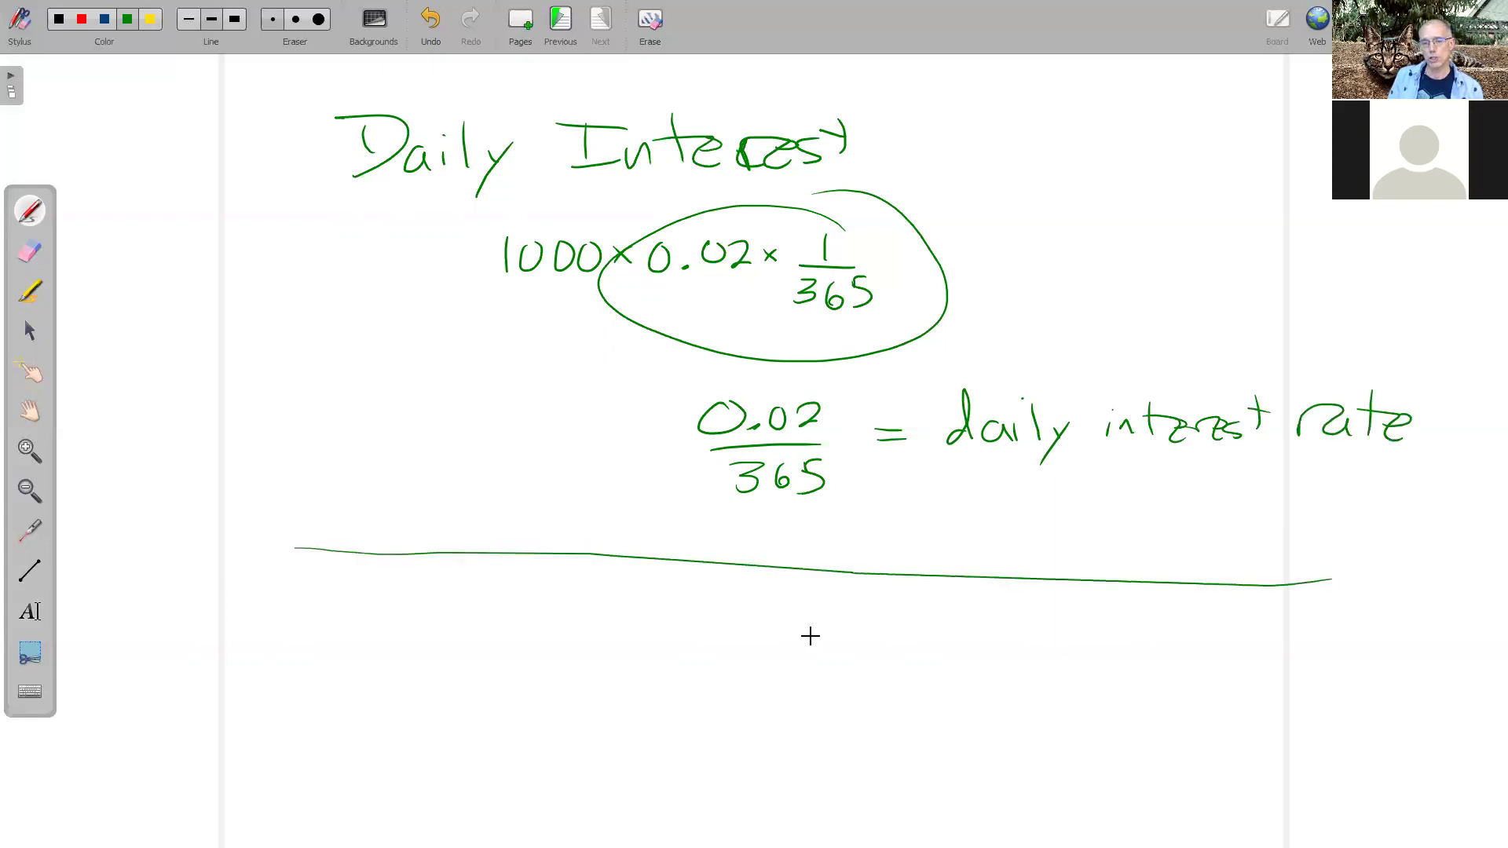
{"action": "left_click", "coordinate": [800, 623]}
{"action": "mouse_move", "coordinate": [788, 605]}
{"action": "left_mouse_down"}
{"action": "mouse_move", "coordinate": [835, 601]}
{"action": "mouse_move", "coordinate": [875, 627]}
{"action": "left_mouse_up"}
{"action": "mouse_move", "coordinate": [738, 647]}
{"action": "left_mouse_down"}
{"action": "mouse_move", "coordinate": [868, 646]}
{"action": "mouse_move", "coordinate": [805, 685]}
{"action": "left_mouse_up"}
{"action": "mouse_move", "coordinate": [814, 667]}
{"action": "left_mouse_down"}
{"action": "mouse_move", "coordinate": [820, 685]}
{"action": "mouse_move", "coordinate": [842, 684]}
{"action": "left_mouse_up"}
- Label the fraction 0.02/12 with "= monthly interest rate"
{"action": "left_click_drag", "start_coordinate": [914, 630], "coordinate": [942, 630]}
{"action": "mouse_move", "coordinate": [917, 641]}
{"action": "left_mouse_down"}
{"action": "mouse_move", "coordinate": [1009, 618]}
{"action": "mouse_move", "coordinate": [1019, 638]}
{"action": "left_mouse_up"}
{"action": "left_click_drag", "start_coordinate": [1036, 620], "coordinate": [1066, 635]}
{"action": "mouse_move", "coordinate": [1077, 595]}
{"action": "left_mouse_down"}
{"action": "mouse_move", "coordinate": [1082, 638]}
{"action": "mouse_move", "coordinate": [1086, 618]}
{"action": "mouse_move", "coordinate": [1153, 635]}
{"action": "left_mouse_up"}
{"action": "left_click_drag", "start_coordinate": [1169, 616], "coordinate": [1135, 665]}
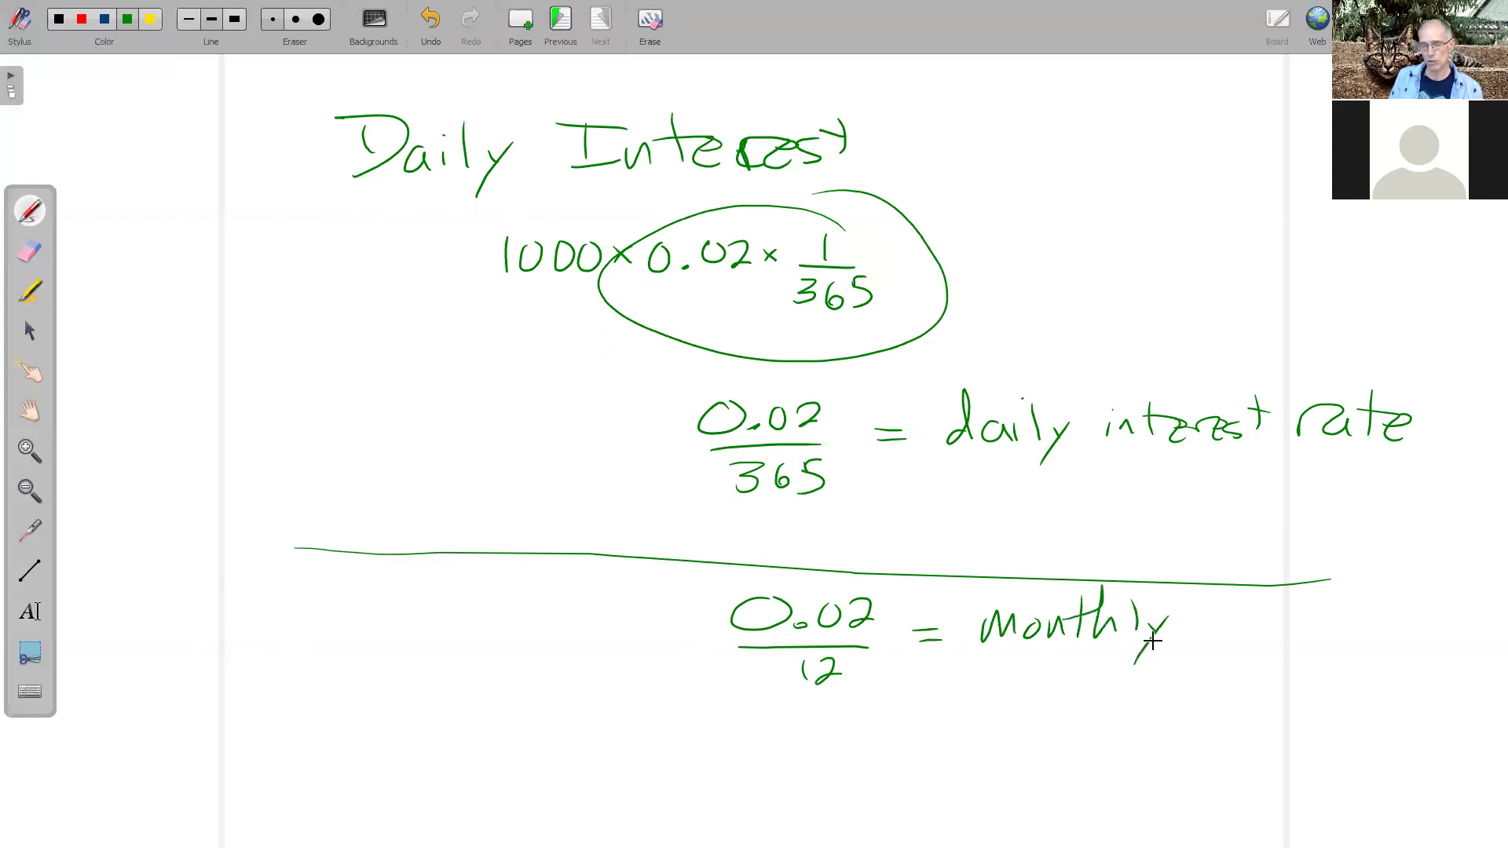
{"action": "left_click_drag", "start_coordinate": [1210, 620], "coordinate": [1248, 613]}
{"action": "key", "text": "ctrl+z"}
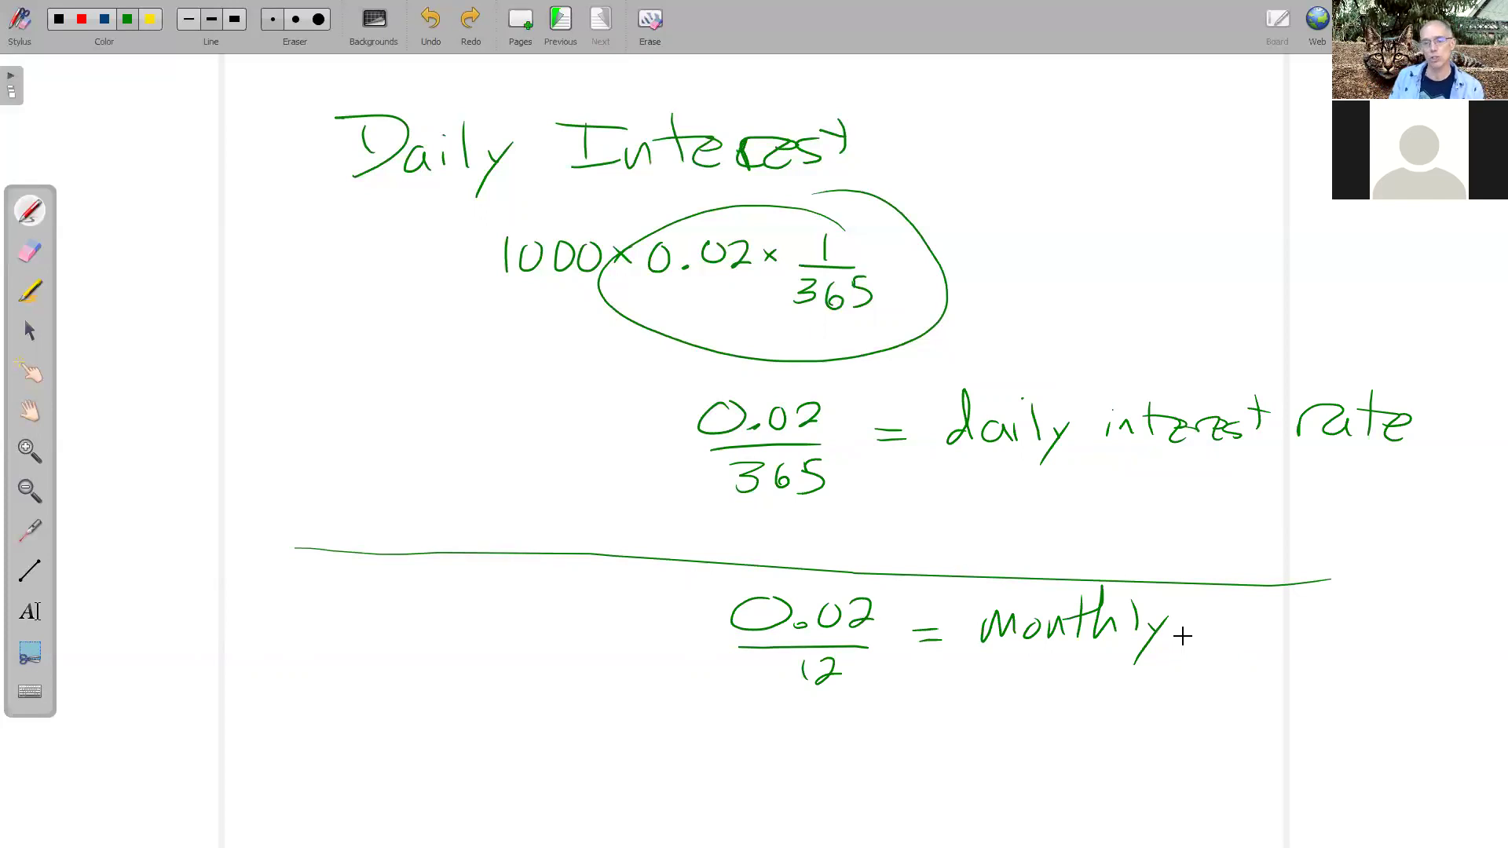
{"action": "mouse_move", "coordinate": [1206, 613]}
{"action": "left_mouse_down"}
{"action": "mouse_move", "coordinate": [1208, 636]}
{"action": "mouse_move", "coordinate": [1248, 638]}
{"action": "left_mouse_up"}
{"action": "mouse_move", "coordinate": [1230, 617]}
{"action": "left_mouse_down"}
{"action": "mouse_move", "coordinate": [1410, 615]}
{"action": "mouse_move", "coordinate": [1433, 631]}
{"action": "left_mouse_up"}
{"action": "mouse_move", "coordinate": [1444, 597]}
{"action": "left_mouse_down"}
{"action": "mouse_move", "coordinate": [1445, 631]}
{"action": "mouse_move", "coordinate": [1456, 610]}
{"action": "mouse_move", "coordinate": [1468, 627]}
{"action": "left_mouse_up"}
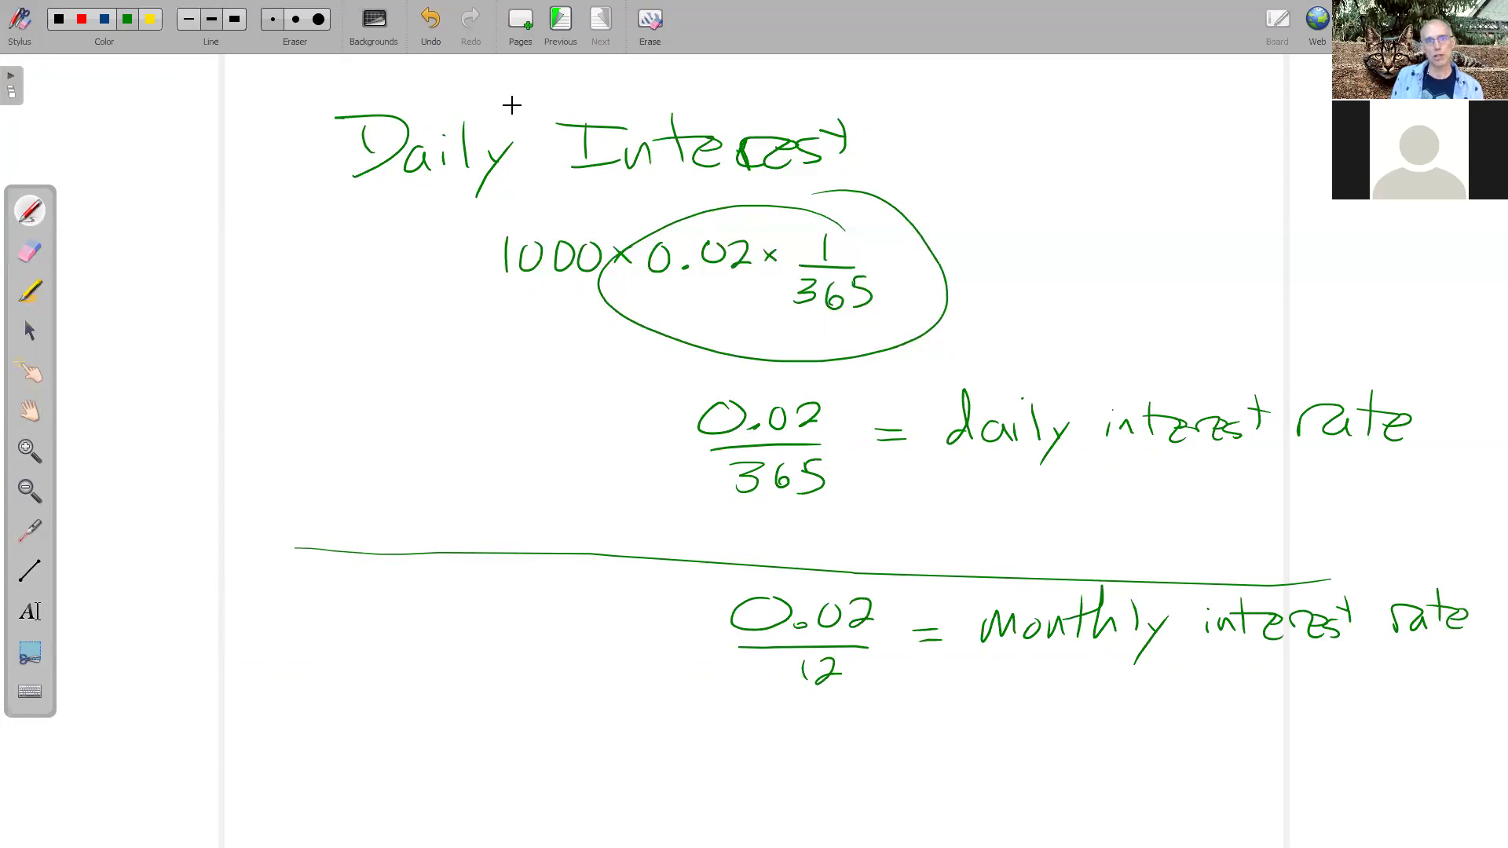
- Add a new blank whiteboard page and write the heading "Compound Interest" across its top
{"action": "key", "text": "ctrl+n"}
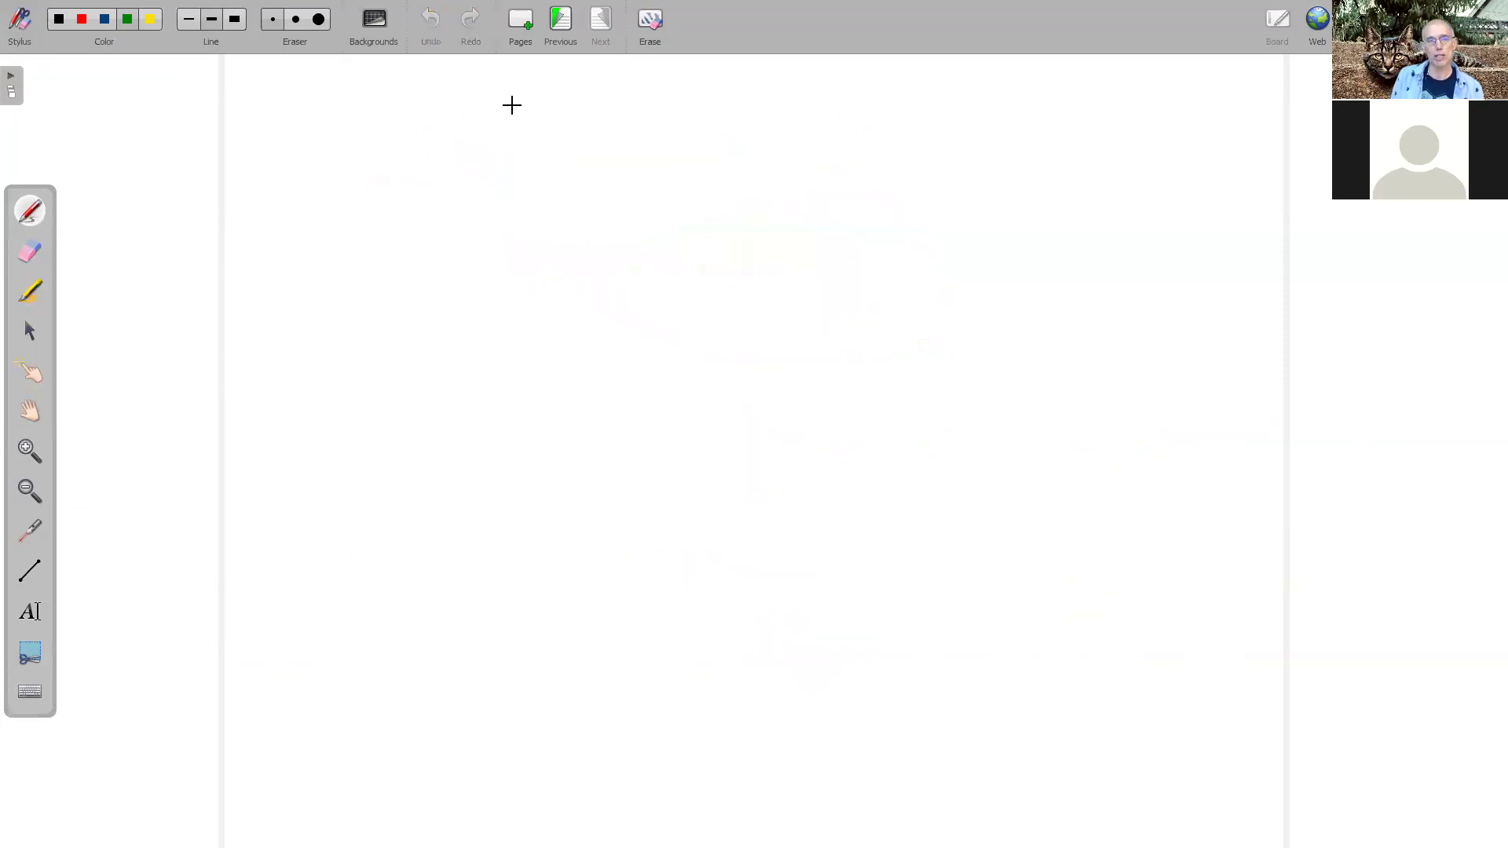
{"action": "mouse_move", "coordinate": [360, 96]}
{"action": "left_mouse_down"}
{"action": "mouse_move", "coordinate": [377, 154]}
{"action": "mouse_move", "coordinate": [417, 134]}
{"action": "mouse_move", "coordinate": [472, 153]}
{"action": "mouse_move", "coordinate": [498, 184]}
{"action": "left_mouse_up"}
{"action": "mouse_move", "coordinate": [514, 133]}
{"action": "left_mouse_down"}
{"action": "mouse_move", "coordinate": [496, 157]}
{"action": "mouse_move", "coordinate": [595, 134]}
{"action": "mouse_move", "coordinate": [660, 134]}
{"action": "mouse_move", "coordinate": [681, 153]}
{"action": "left_mouse_up"}
{"action": "mouse_move", "coordinate": [772, 110]}
{"action": "left_mouse_down"}
{"action": "mouse_move", "coordinate": [776, 151]}
{"action": "mouse_move", "coordinate": [823, 118]}
{"action": "left_mouse_up"}
{"action": "left_click_drag", "start_coordinate": [742, 160], "coordinate": [852, 157]}
{"action": "left_click_drag", "start_coordinate": [879, 95], "coordinate": [881, 157]}
{"action": "left_click_drag", "start_coordinate": [862, 118], "coordinate": [904, 113]}
{"action": "mouse_move", "coordinate": [911, 135]}
{"action": "left_mouse_down"}
{"action": "mouse_move", "coordinate": [932, 163]}
{"action": "mouse_move", "coordinate": [985, 159]}
{"action": "left_mouse_up"}
{"action": "left_click_drag", "start_coordinate": [1030, 103], "coordinate": [1023, 158]}
{"action": "left_click_drag", "start_coordinate": [1009, 135], "coordinate": [1071, 134]}
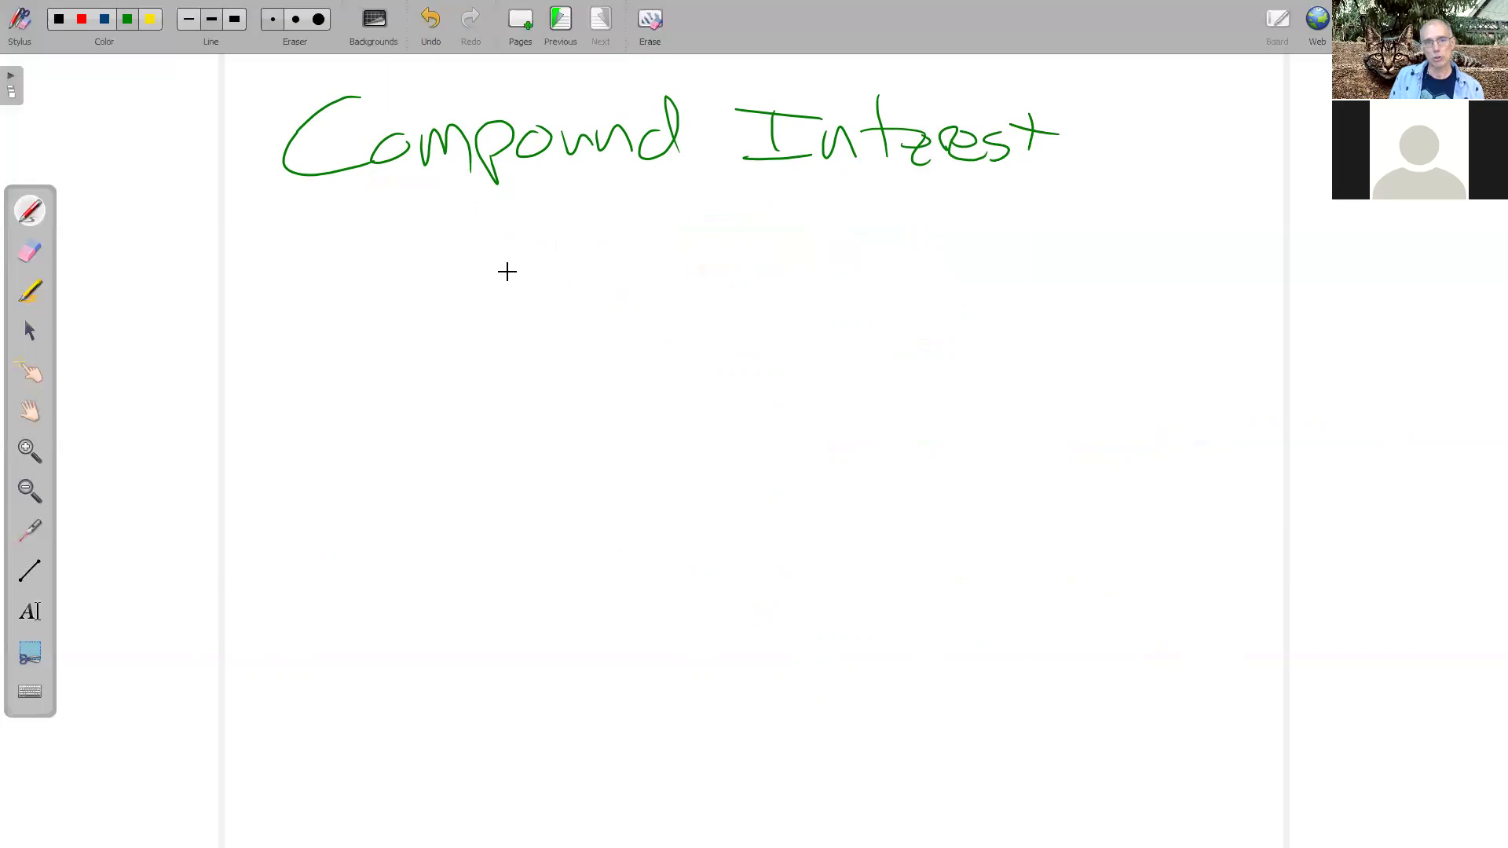
- Write the formula F = P(1 + ) under the heading, with an empty circle after the plus sign labelled "rate"
{"action": "mouse_move", "coordinate": [504, 250]}
{"action": "left_mouse_down"}
{"action": "mouse_move", "coordinate": [509, 299]}
{"action": "mouse_move", "coordinate": [552, 241]}
{"action": "mouse_move", "coordinate": [544, 266]}
{"action": "mouse_move", "coordinate": [623, 264]}
{"action": "left_mouse_up"}
{"action": "left_click_drag", "start_coordinate": [590, 284], "coordinate": [671, 291]}
{"action": "mouse_move", "coordinate": [638, 238]}
{"action": "left_mouse_down"}
{"action": "mouse_move", "coordinate": [644, 227]}
{"action": "mouse_move", "coordinate": [674, 257]}
{"action": "left_mouse_up"}
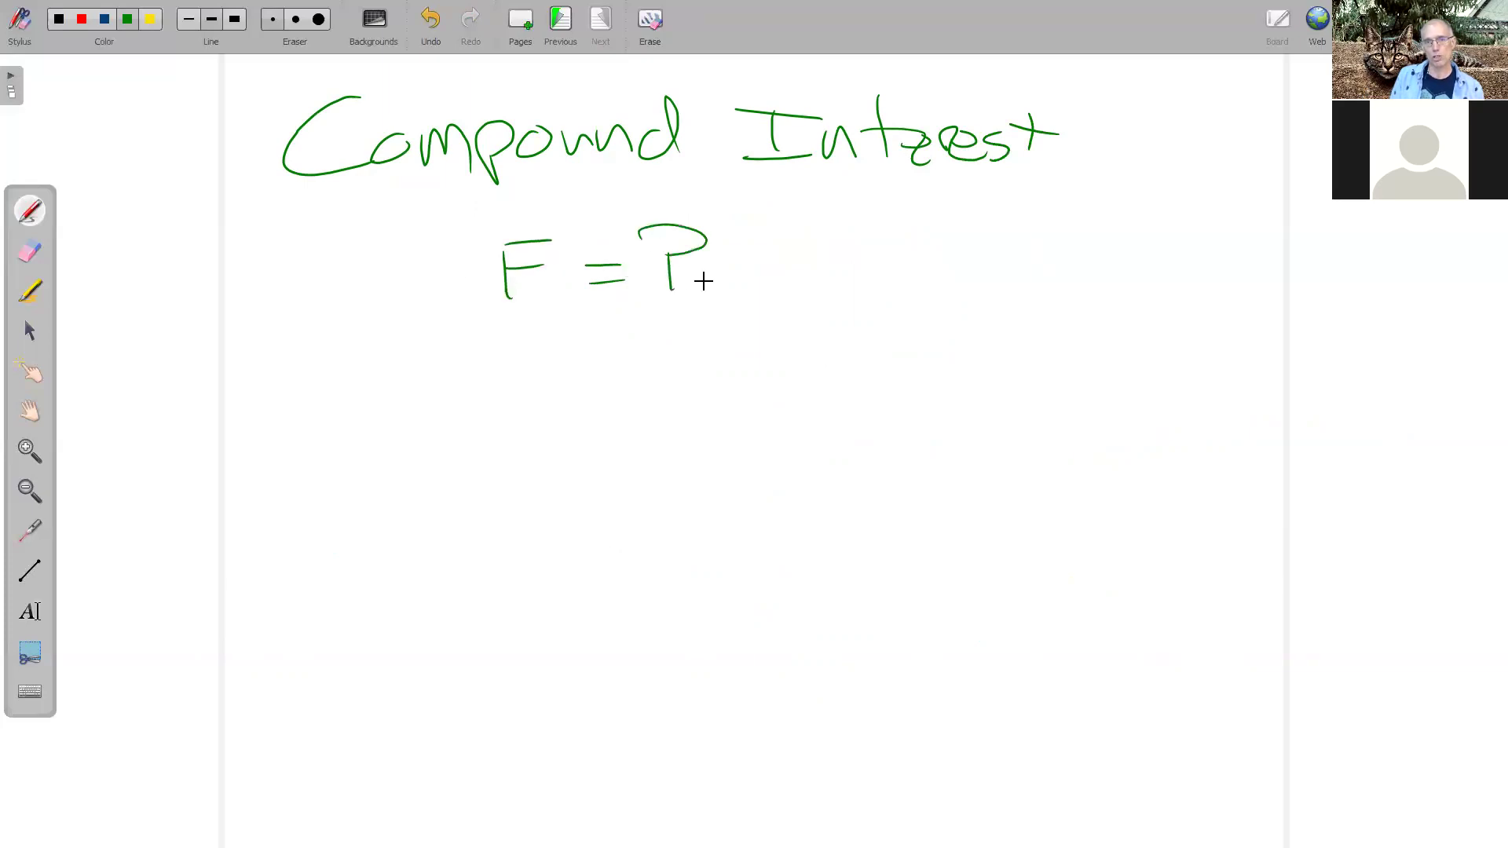
{"action": "mouse_move", "coordinate": [759, 223]}
{"action": "left_mouse_down"}
{"action": "mouse_move", "coordinate": [756, 292]}
{"action": "mouse_move", "coordinate": [789, 276]}
{"action": "left_mouse_up"}
{"action": "mouse_move", "coordinate": [775, 263]}
{"action": "left_mouse_down"}
{"action": "mouse_move", "coordinate": [805, 261]}
{"action": "mouse_move", "coordinate": [761, 278]}
{"action": "left_mouse_up"}
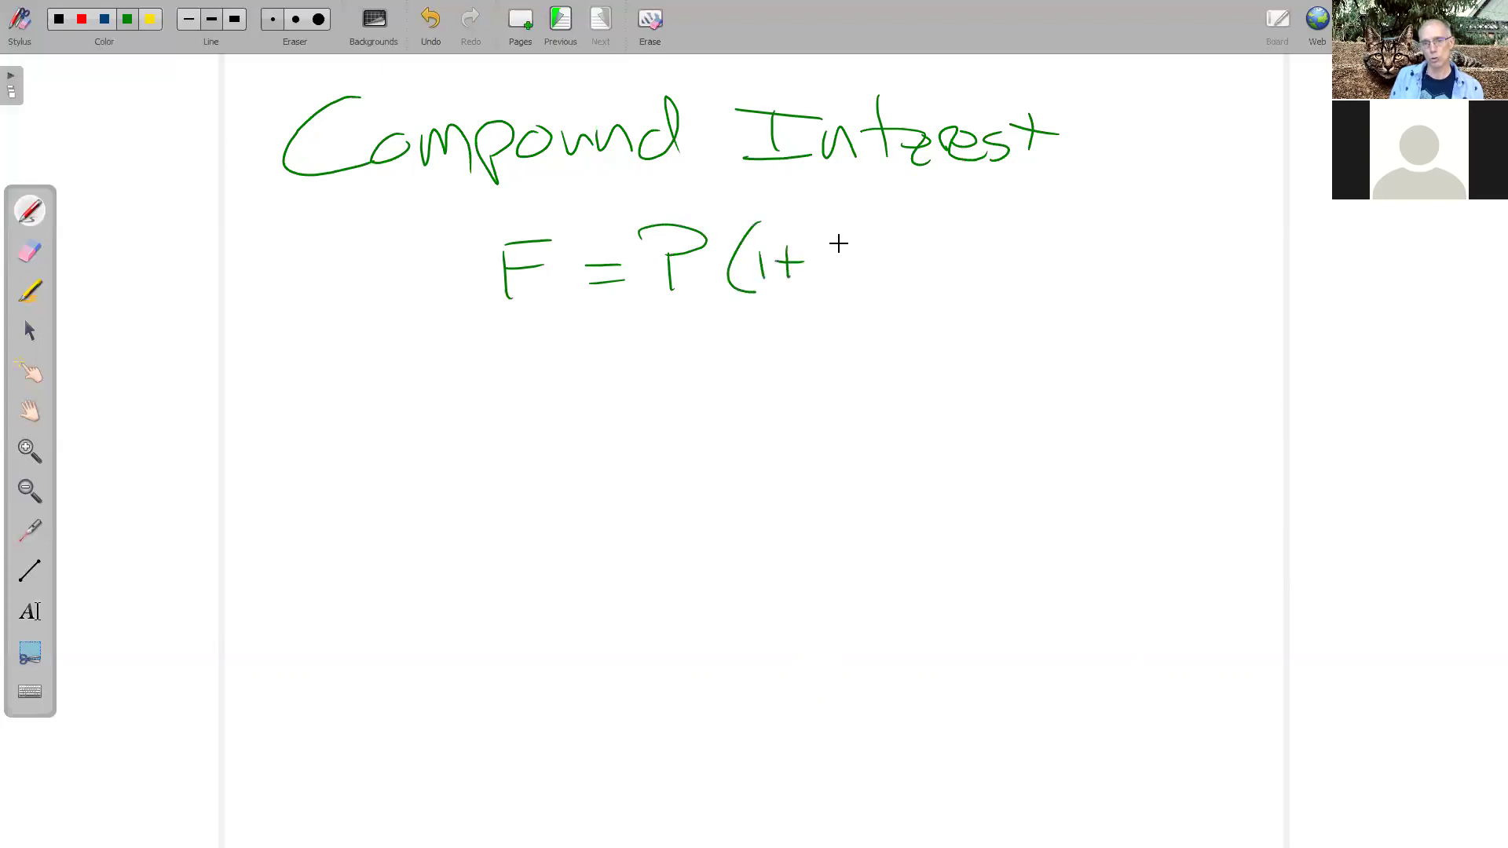
{"action": "left_click_drag", "start_coordinate": [853, 227], "coordinate": [861, 282]}
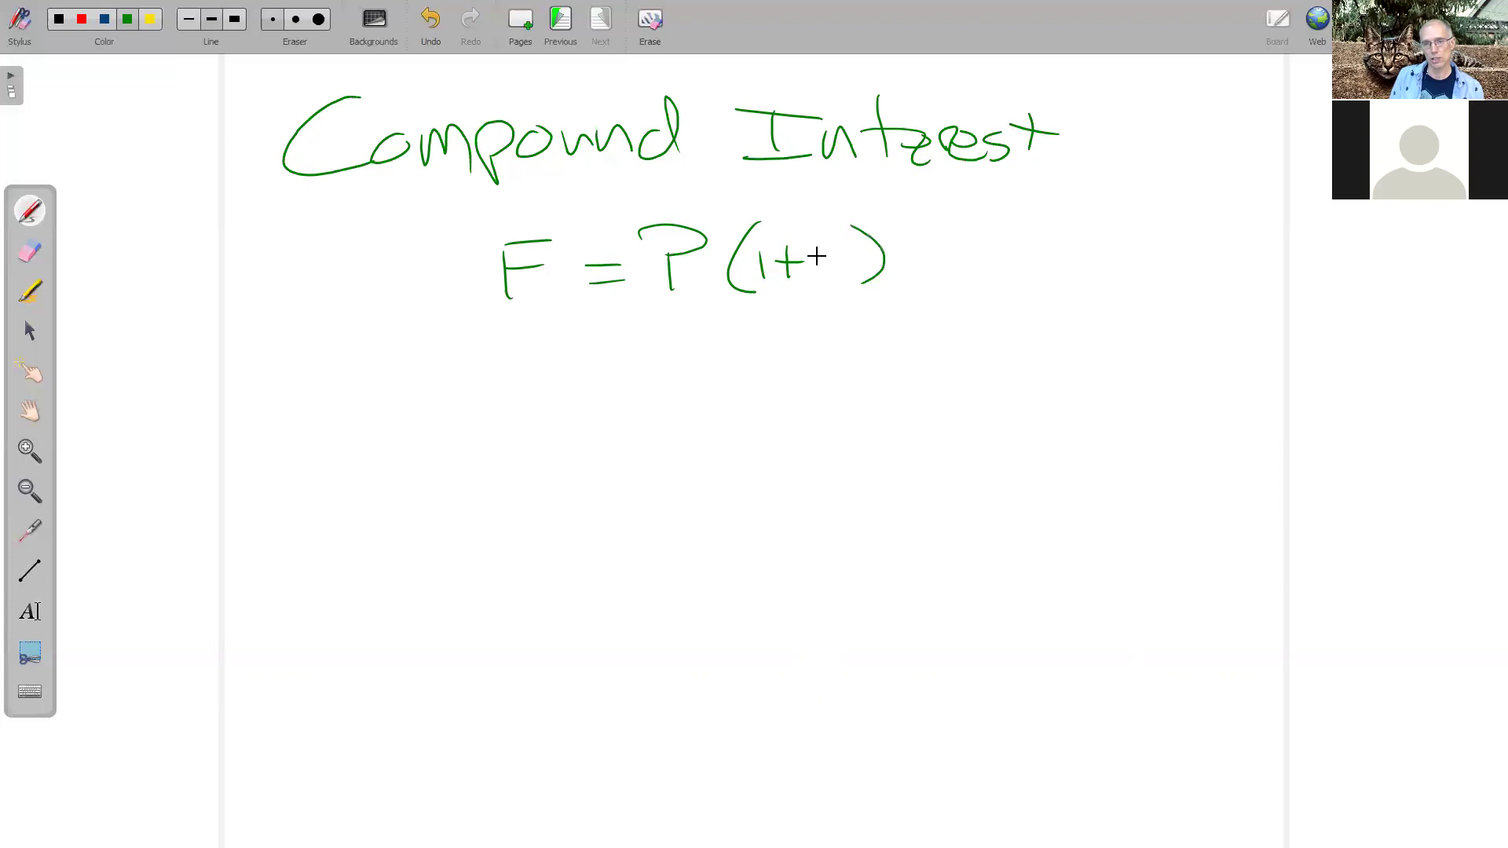
{"action": "mouse_move", "coordinate": [839, 238]}
{"action": "left_mouse_down"}
{"action": "mouse_move", "coordinate": [864, 271]}
{"action": "mouse_move", "coordinate": [834, 238]}
{"action": "left_mouse_up"}
{"action": "left_click_drag", "start_coordinate": [837, 297], "coordinate": [892, 313]}
- Draw an empty square as the formula's exponent and label it "total number of interest periods"
{"action": "left_click_drag", "start_coordinate": [881, 207], "coordinate": [886, 235]}
{"action": "mouse_move", "coordinate": [963, 200]}
{"action": "left_mouse_down"}
{"action": "mouse_move", "coordinate": [1129, 204]}
{"action": "mouse_move", "coordinate": [1161, 182]}
{"action": "left_mouse_up"}
{"action": "left_click_drag", "start_coordinate": [1143, 197], "coordinate": [1161, 194]}
{"action": "left_click_drag", "start_coordinate": [1011, 168], "coordinate": [1015, 183]}
{"action": "left_click_drag", "start_coordinate": [998, 176], "coordinate": [1043, 180]}
{"action": "left_click_drag", "start_coordinate": [1035, 173], "coordinate": [1053, 170]}
{"action": "left_click_drag", "start_coordinate": [1064, 172], "coordinate": [1066, 181]}
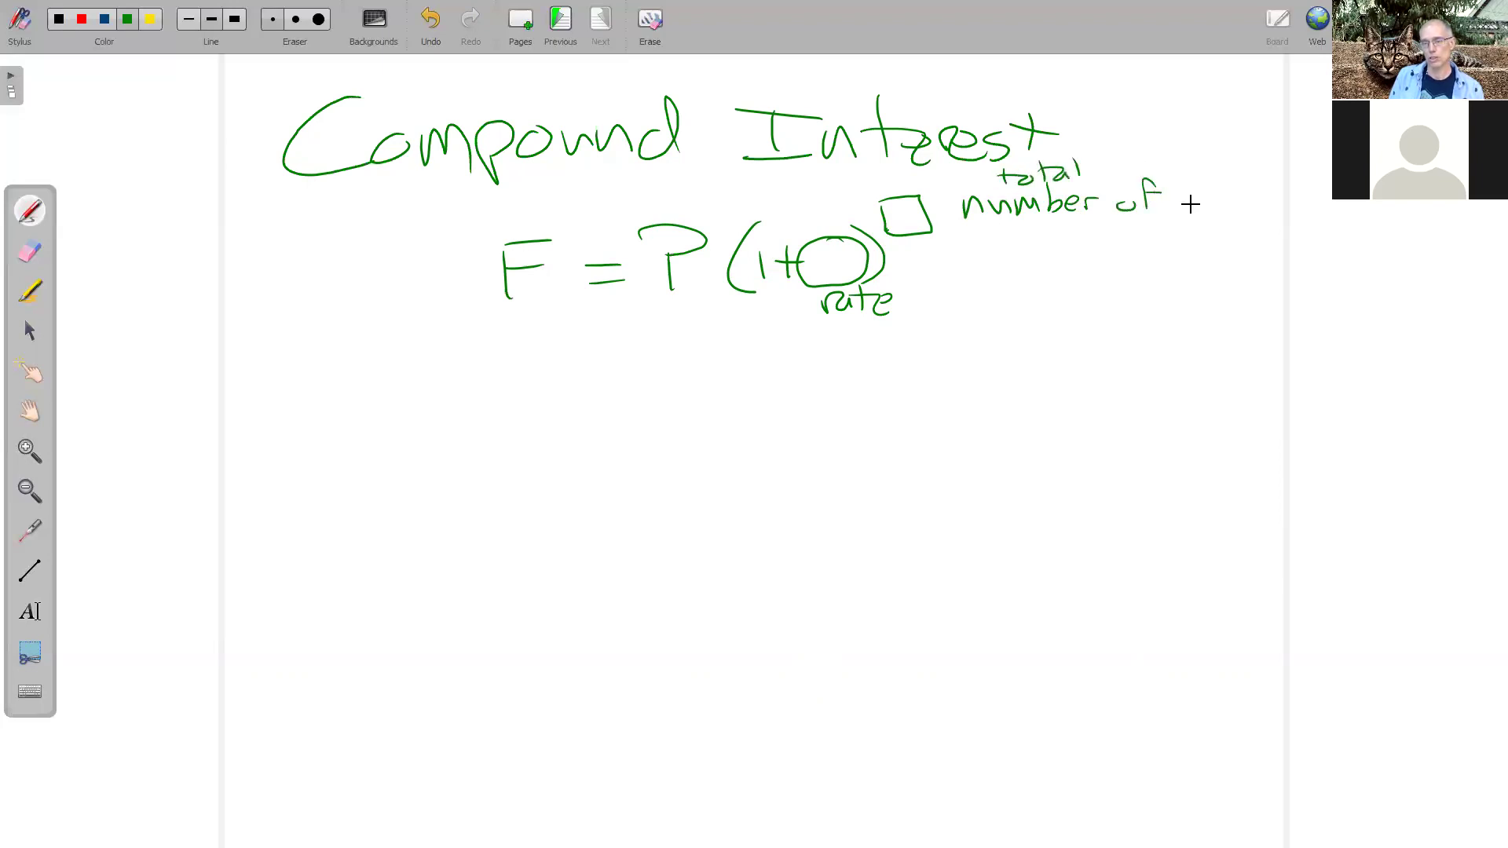
{"action": "mouse_move", "coordinate": [1191, 190]}
{"action": "left_mouse_down"}
{"action": "mouse_move", "coordinate": [1192, 210]}
{"action": "mouse_move", "coordinate": [1236, 211]}
{"action": "mouse_move", "coordinate": [1248, 194]}
{"action": "left_mouse_up"}
{"action": "mouse_move", "coordinate": [1252, 196]}
{"action": "left_mouse_down"}
{"action": "mouse_move", "coordinate": [1266, 210]}
{"action": "mouse_move", "coordinate": [1385, 204]}
{"action": "left_mouse_up"}
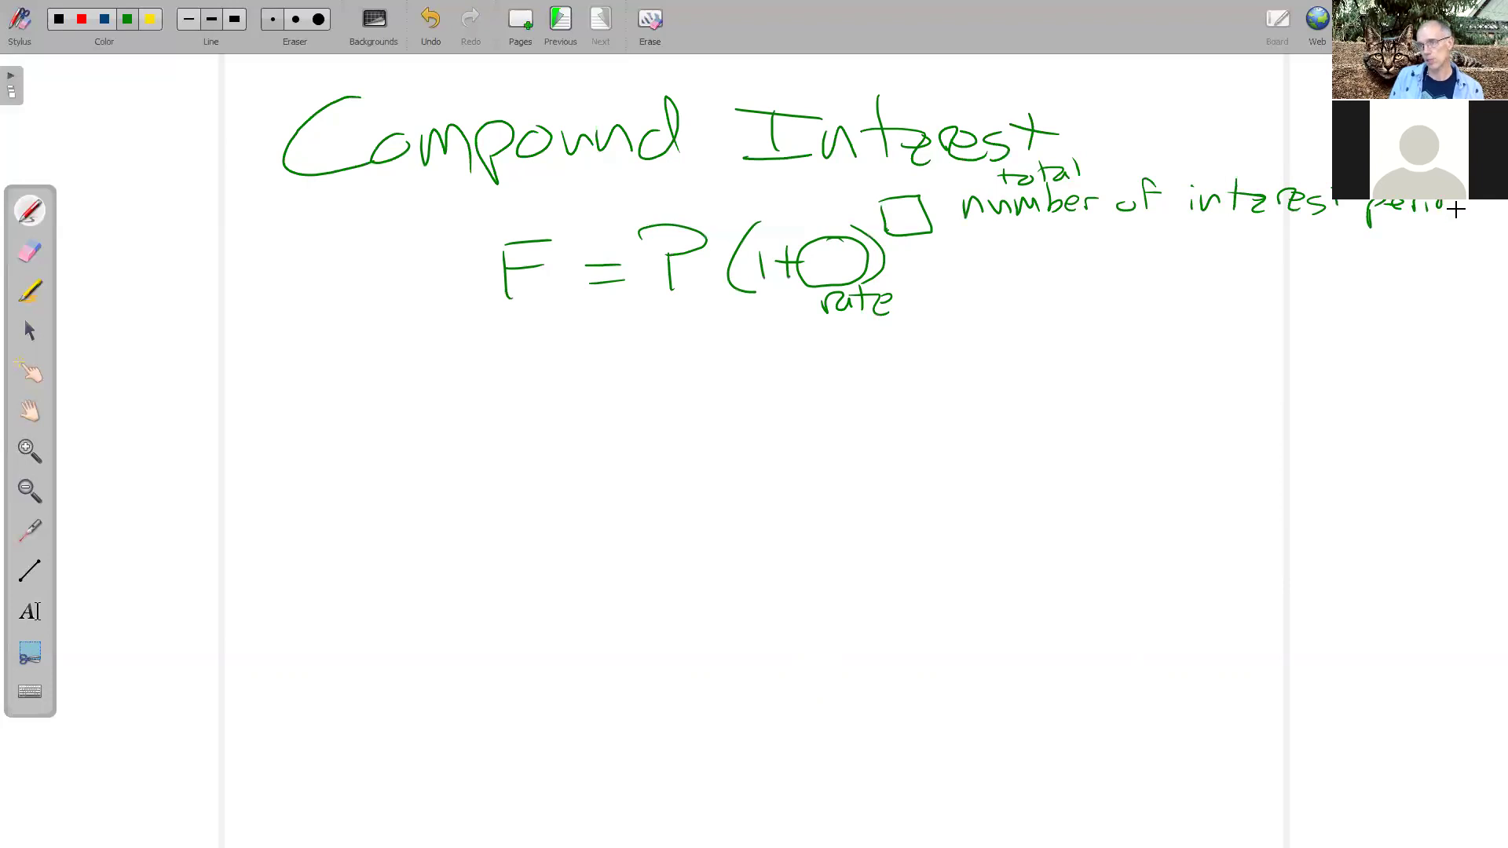
{"action": "left_click_drag", "start_coordinate": [1456, 206], "coordinate": [1494, 209]}
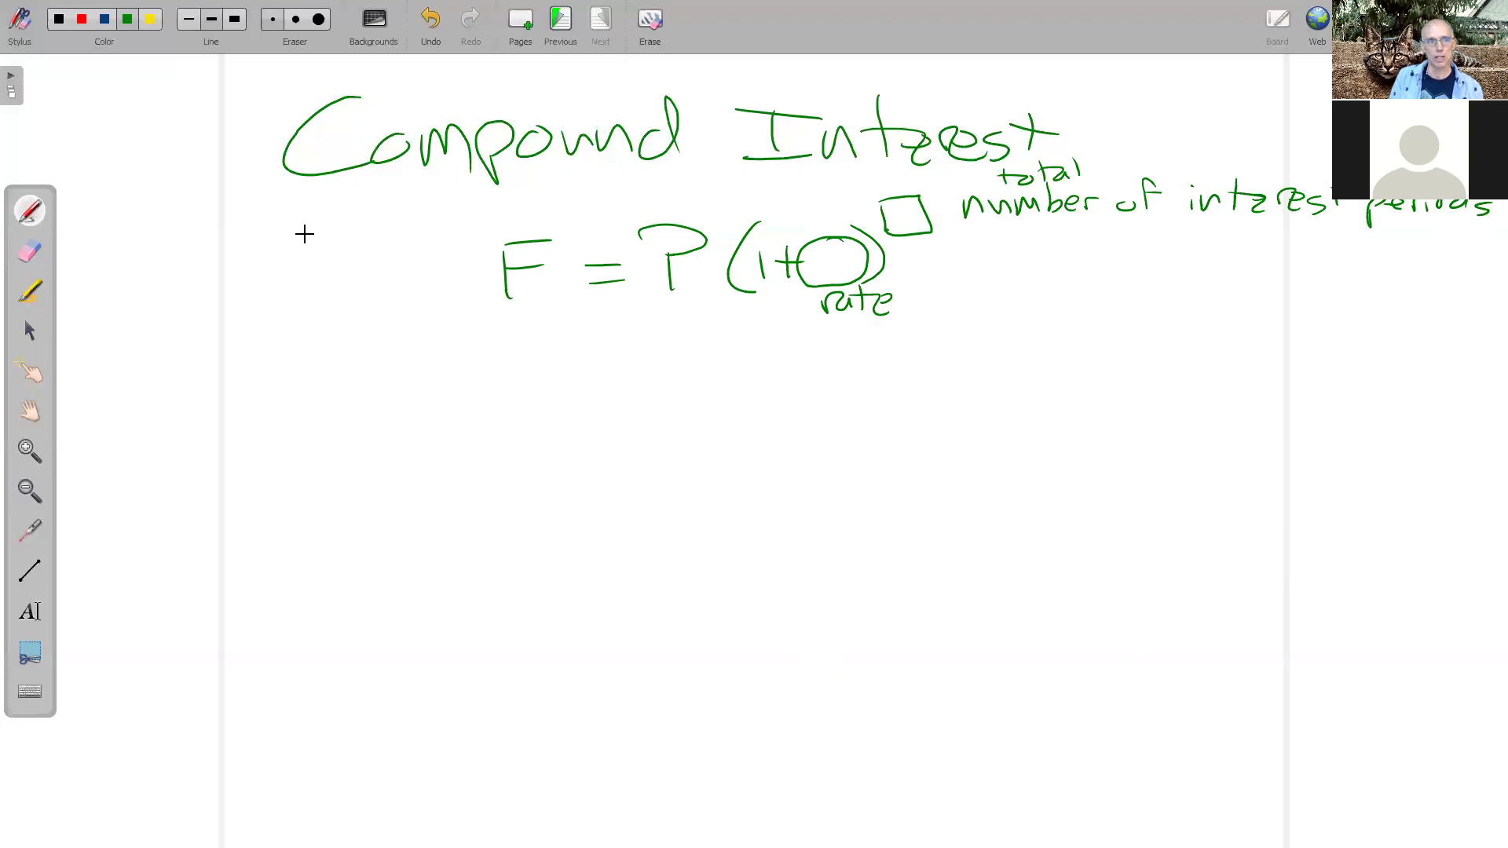
- Write P(1 + r/n below the first formula, with an arrow to n labelled "periods per year"
{"action": "left_click_drag", "start_coordinate": [668, 423], "coordinate": [672, 463]}
{"action": "left_click_drag", "start_coordinate": [655, 395], "coordinate": [674, 421]}
{"action": "mouse_move", "coordinate": [768, 391]}
{"action": "left_mouse_down"}
{"action": "mouse_move", "coordinate": [764, 470]}
{"action": "mouse_move", "coordinate": [825, 434]}
{"action": "left_mouse_up"}
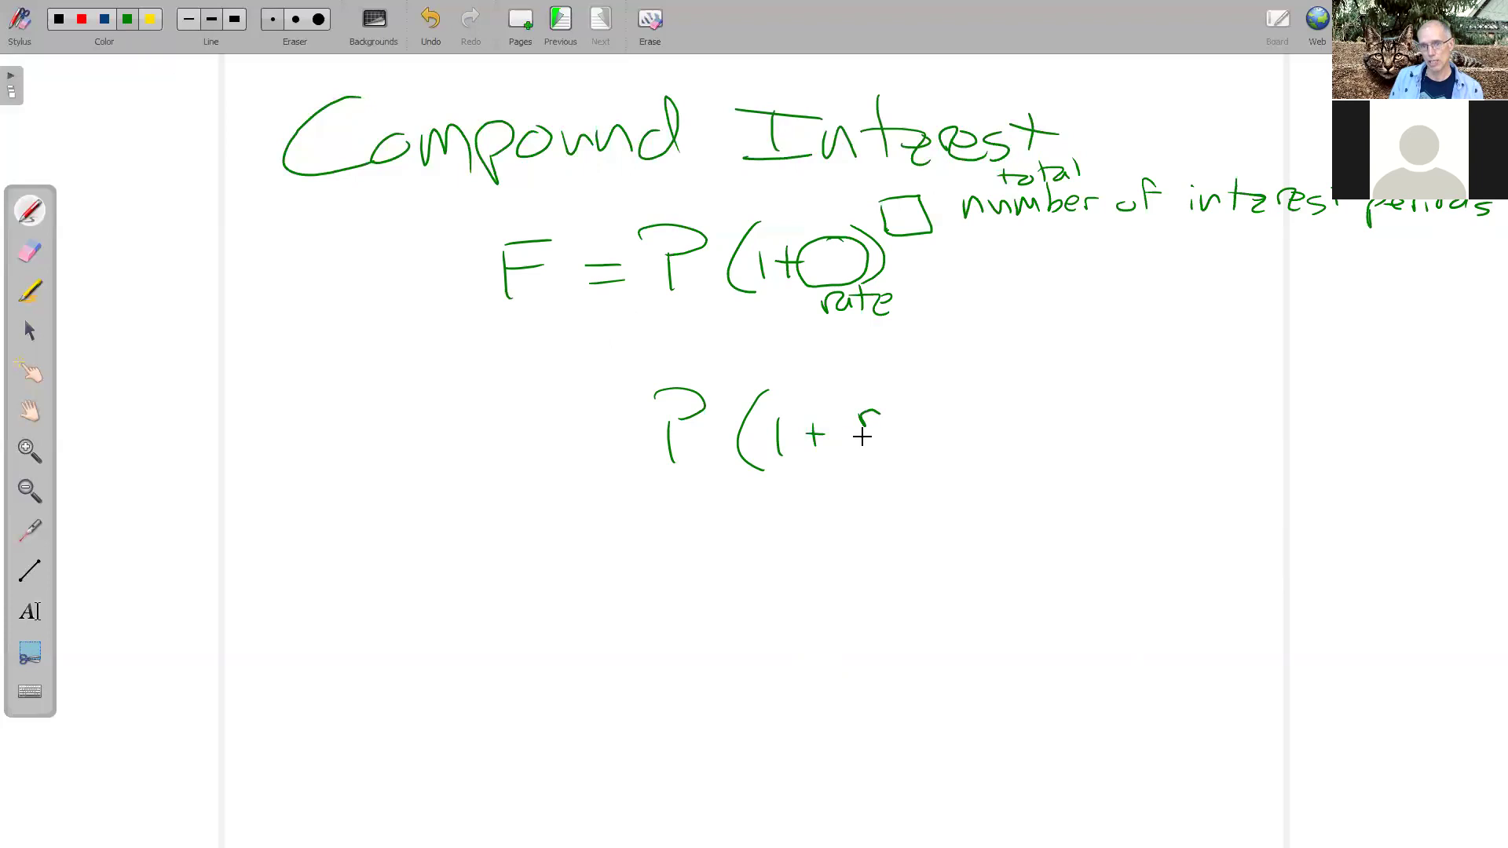
{"action": "mouse_move", "coordinate": [854, 435]}
{"action": "left_mouse_down"}
{"action": "mouse_move", "coordinate": [905, 433]}
{"action": "mouse_move", "coordinate": [874, 451]}
{"action": "mouse_move", "coordinate": [892, 464]}
{"action": "mouse_move", "coordinate": [888, 531]}
{"action": "mouse_move", "coordinate": [921, 516]}
{"action": "mouse_move", "coordinate": [954, 534]}
{"action": "mouse_move", "coordinate": [1045, 520]}
{"action": "mouse_move", "coordinate": [1062, 535]}
{"action": "left_mouse_up"}
{"action": "left_click_drag", "start_coordinate": [1072, 519], "coordinate": [1045, 552]}
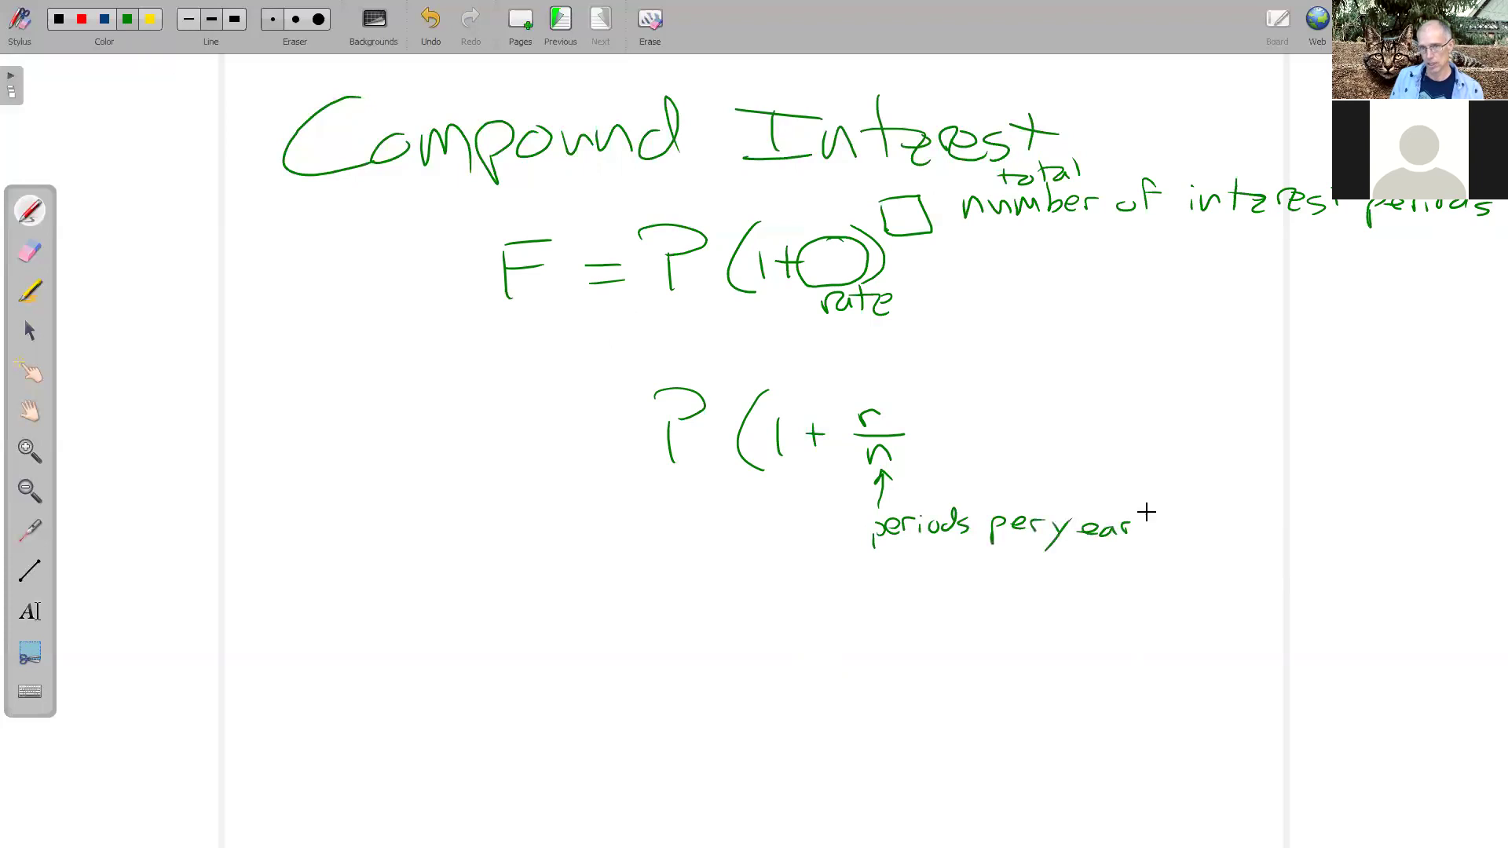
- Complete the second formula with a closing parenthesis, the exponent n × t and "F =" in front
{"action": "left_click_drag", "start_coordinate": [905, 390], "coordinate": [917, 474]}
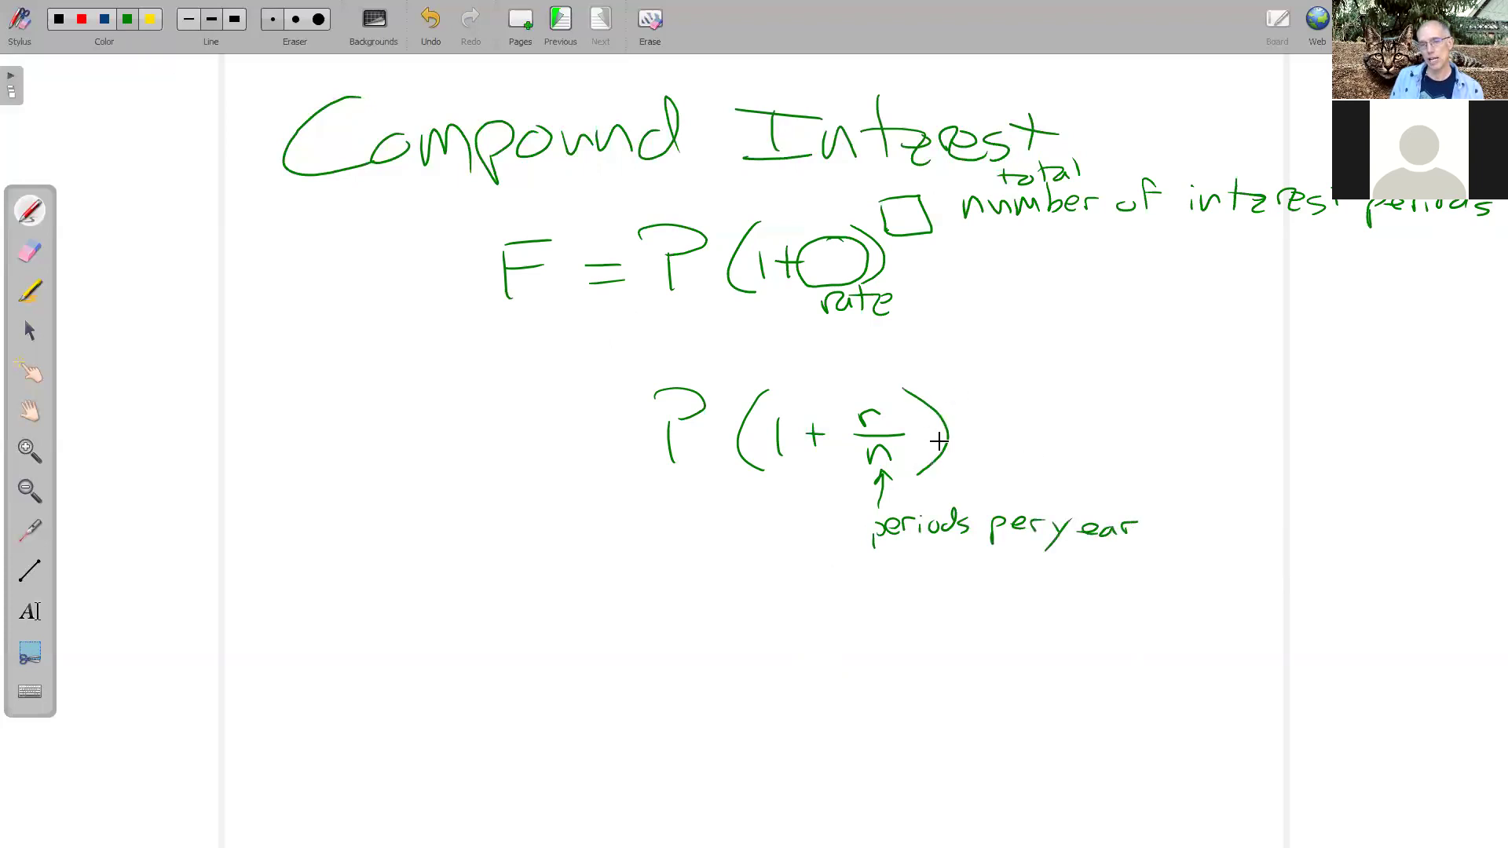
{"action": "left_click_drag", "start_coordinate": [927, 390], "coordinate": [958, 382]}
{"action": "left_click_drag", "start_coordinate": [958, 374], "coordinate": [978, 386]}
{"action": "left_click_drag", "start_coordinate": [968, 376], "coordinate": [986, 374]}
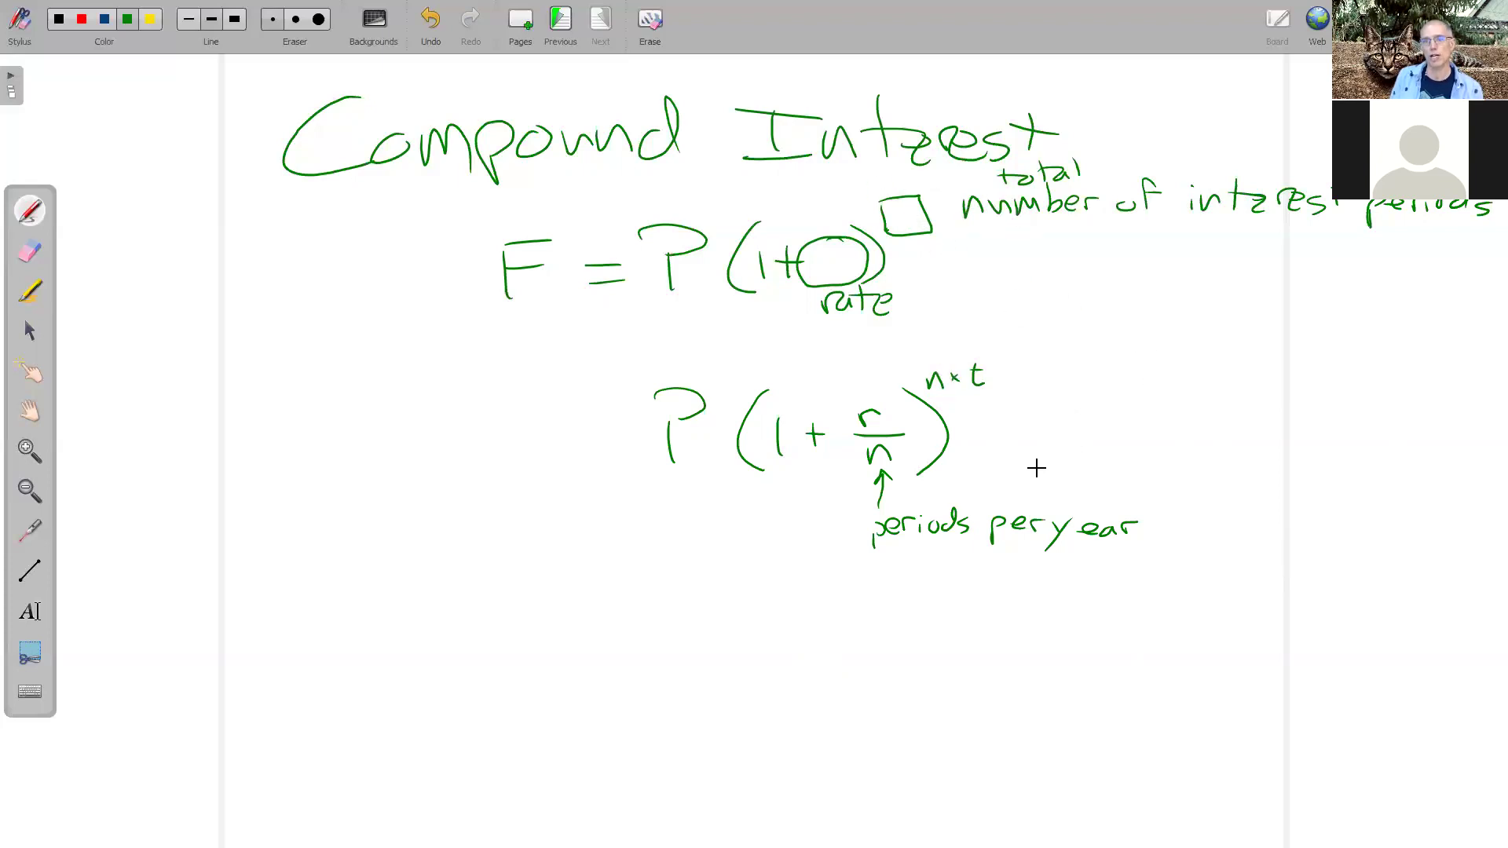
{"action": "left_click_drag", "start_coordinate": [498, 415], "coordinate": [504, 469]}
{"action": "mouse_move", "coordinate": [493, 414]}
{"action": "left_mouse_down"}
{"action": "mouse_move", "coordinate": [526, 410]}
{"action": "mouse_move", "coordinate": [527, 437]}
{"action": "mouse_move", "coordinate": [613, 448]}
{"action": "left_mouse_up"}
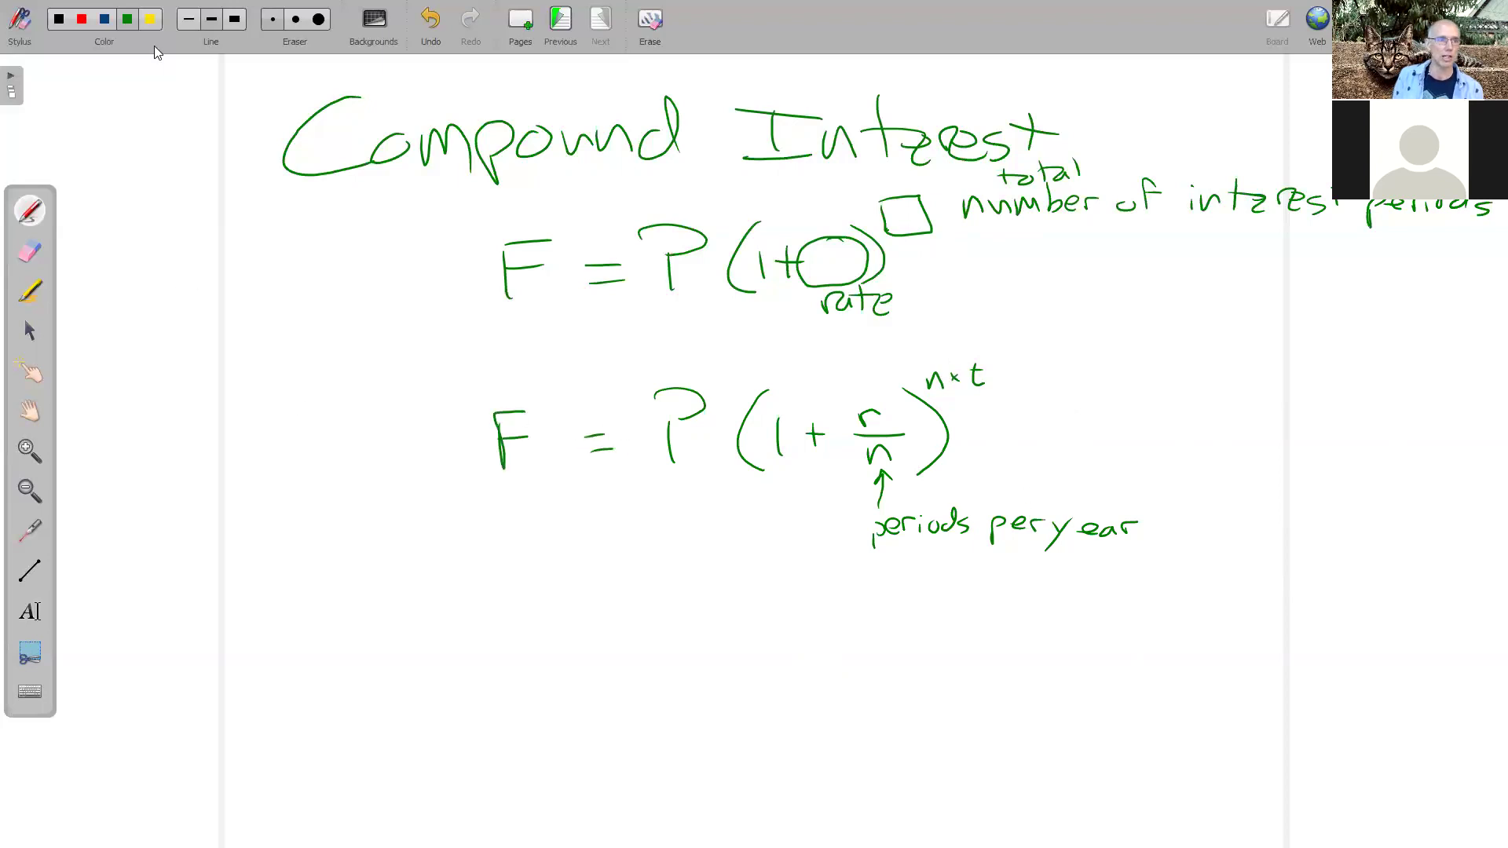
- Circle the second formula, its r/n fraction and its n × t exponent in yellow highlighter, and underline "number of interest periods"
{"action": "left_click", "coordinate": [29, 292]}
{"action": "mouse_move", "coordinate": [590, 359]}
{"action": "left_mouse_down"}
{"action": "mouse_move", "coordinate": [516, 356]}
{"action": "mouse_move", "coordinate": [447, 489]}
{"action": "mouse_move", "coordinate": [1021, 493]}
{"action": "mouse_move", "coordinate": [1178, 418]}
{"action": "mouse_move", "coordinate": [1021, 330]}
{"action": "mouse_move", "coordinate": [571, 350]}
{"action": "left_mouse_up"}
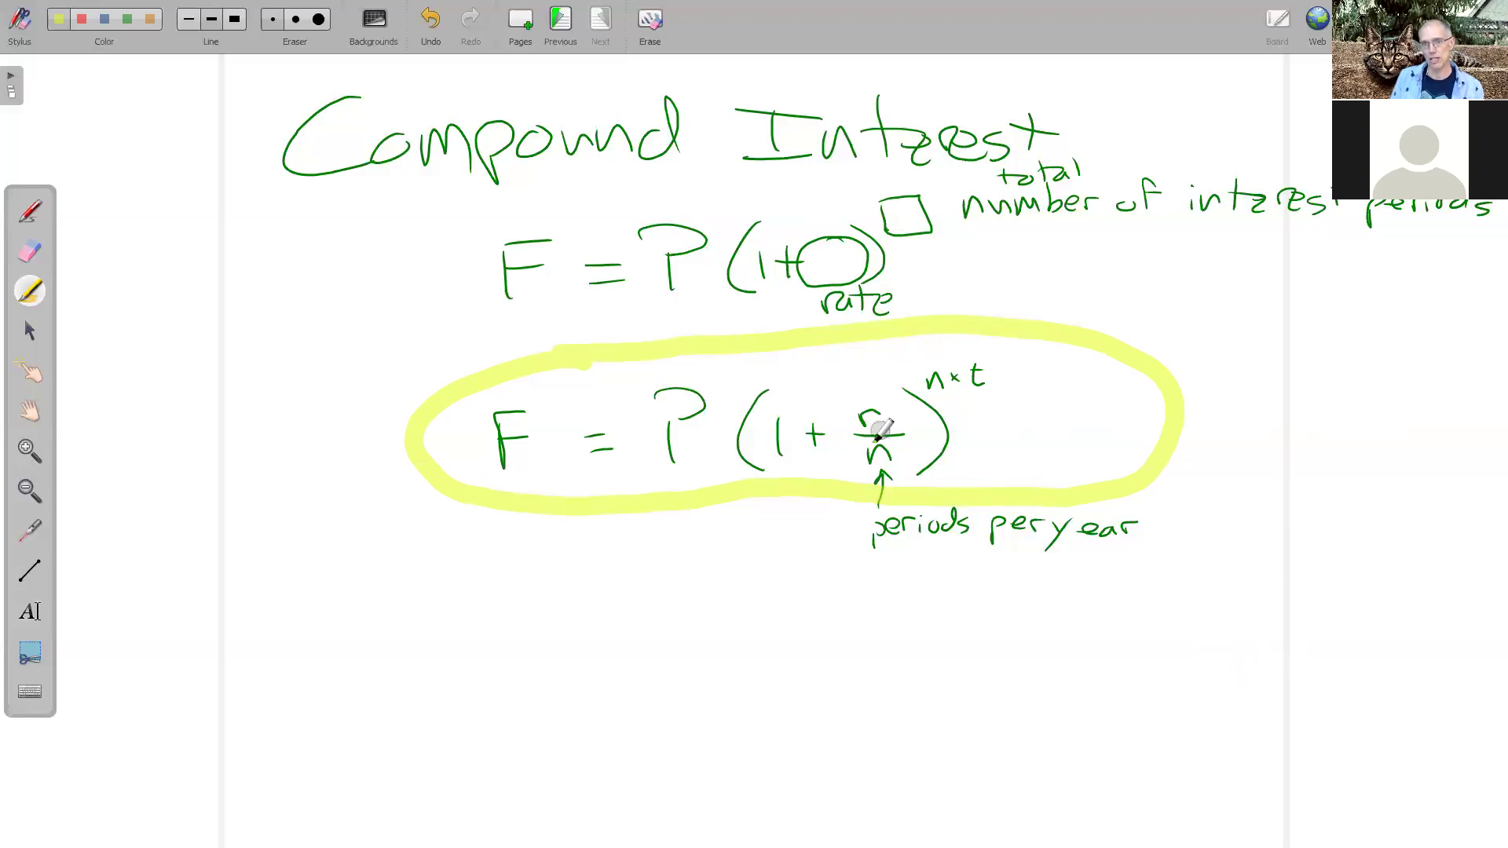
{"action": "mouse_move", "coordinate": [915, 454]}
{"action": "left_mouse_down"}
{"action": "mouse_move", "coordinate": [868, 386]}
{"action": "mouse_move", "coordinate": [839, 471]}
{"action": "mouse_move", "coordinate": [888, 488]}
{"action": "mouse_move", "coordinate": [914, 437]}
{"action": "mouse_move", "coordinate": [1005, 362]}
{"action": "mouse_move", "coordinate": [926, 389]}
{"action": "left_mouse_up"}
{"action": "left_click_drag", "start_coordinate": [976, 222], "coordinate": [1492, 248]}
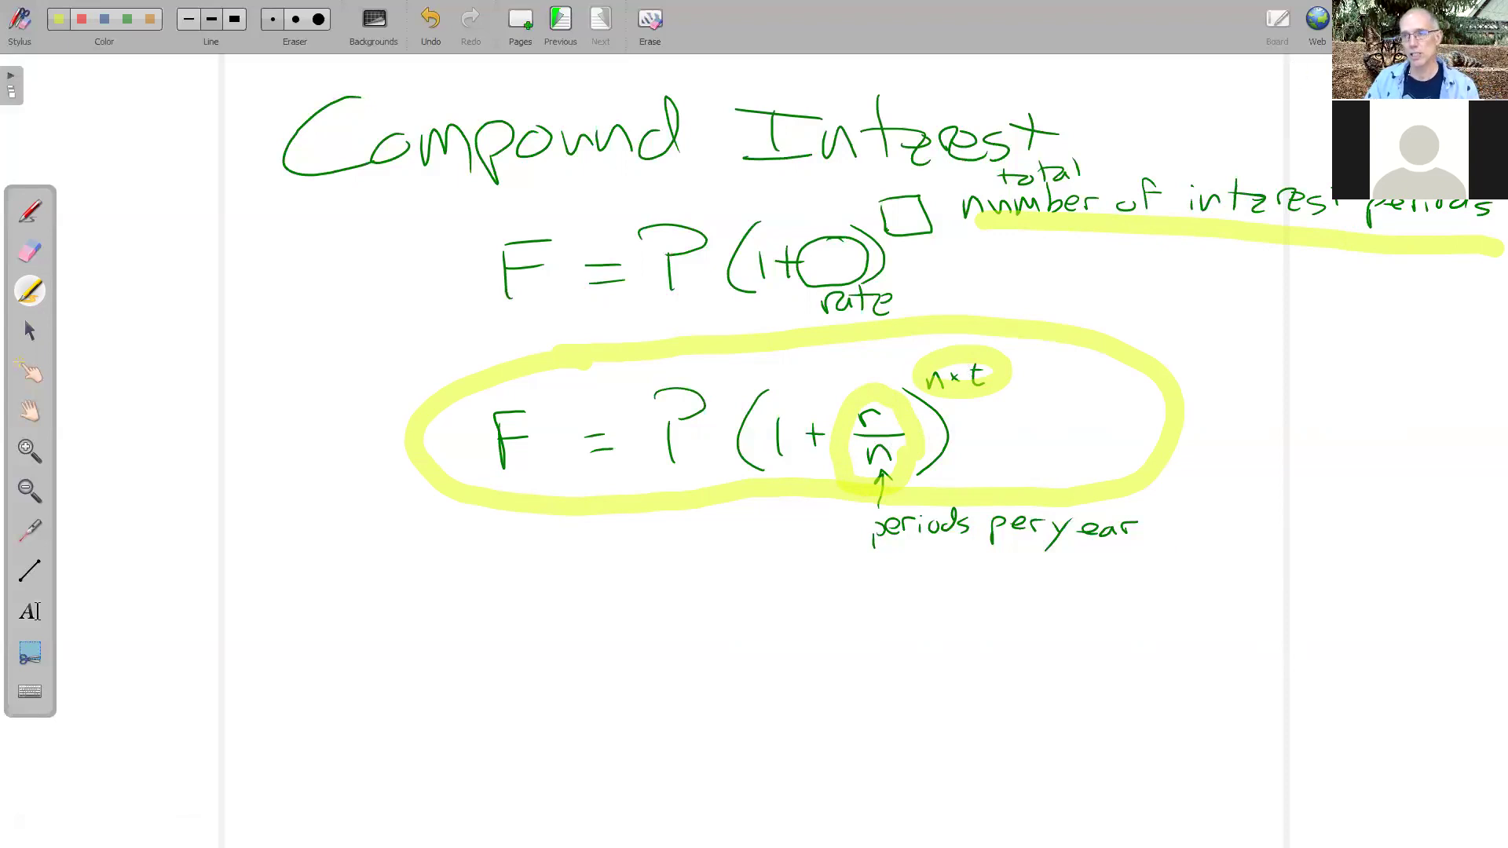
- Switch to the Excel workbook and add a new worksheet shown at 230% zoom
{"action": "left_click", "coordinate": [1399, 24]}
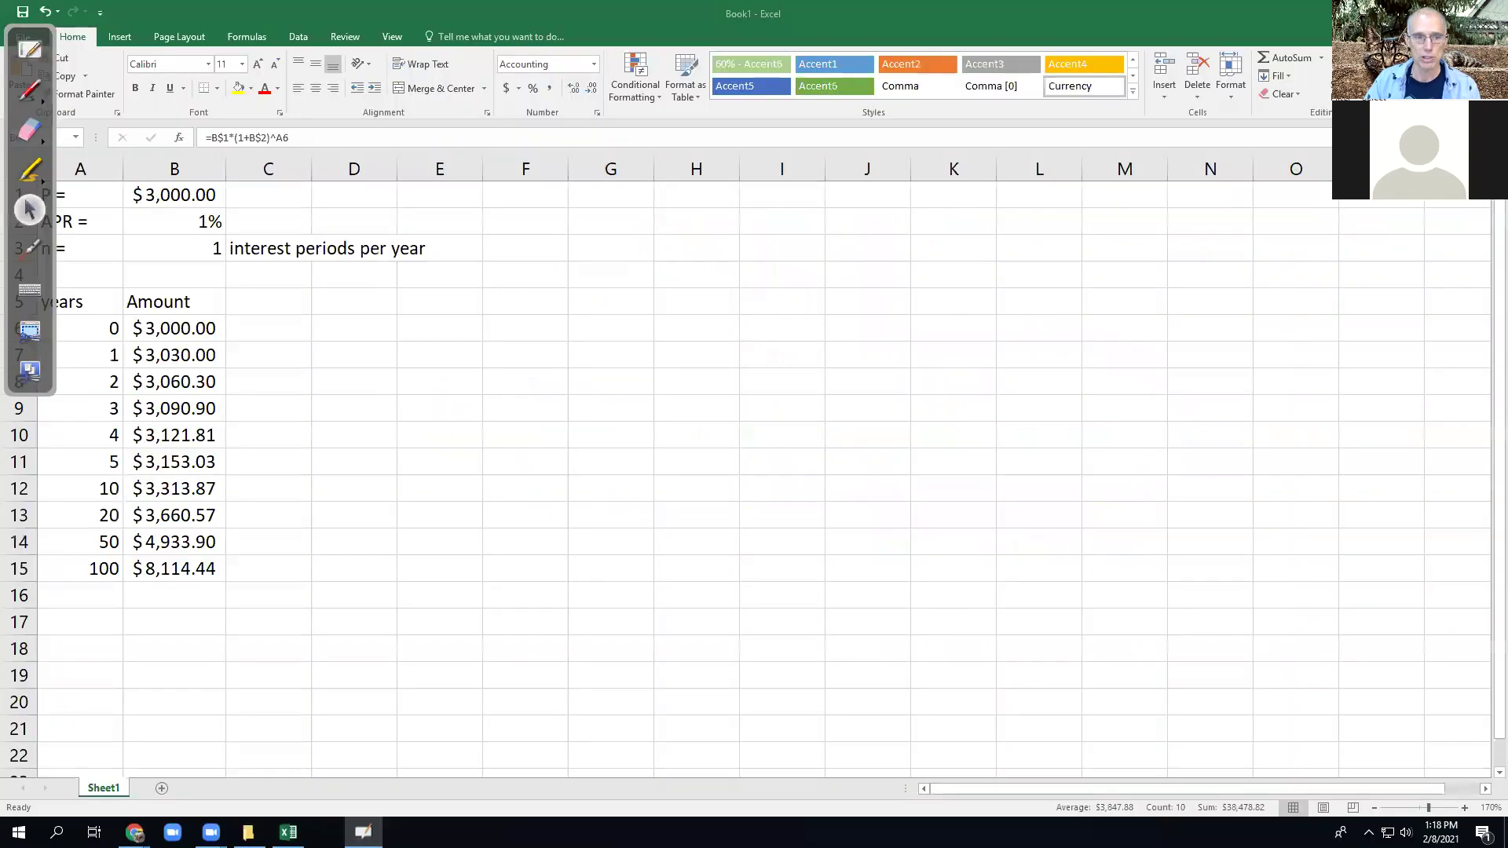
{"action": "left_click", "coordinate": [161, 789]}
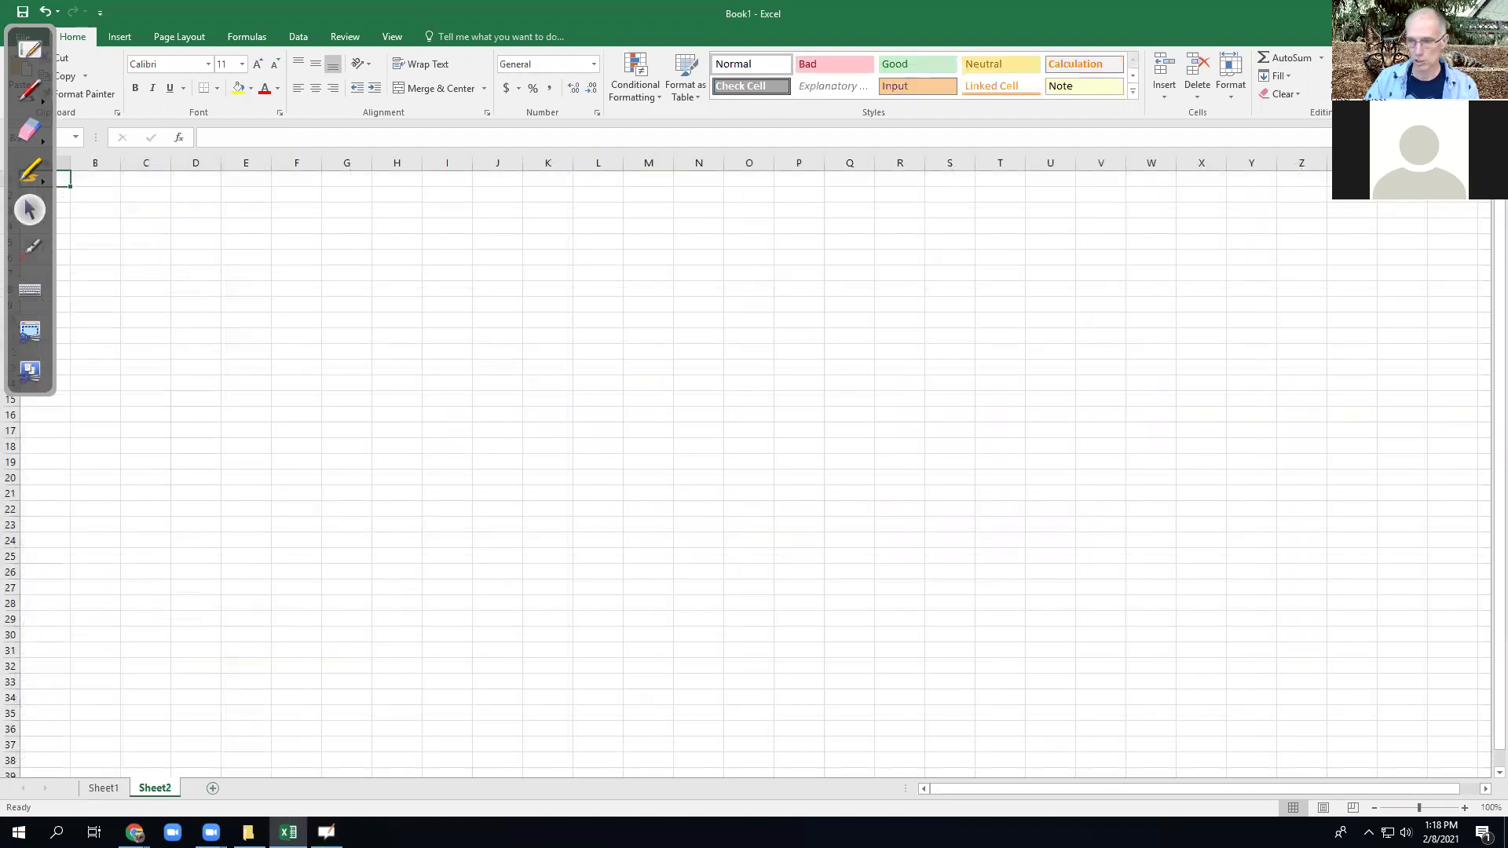
{"action": "left_click", "coordinate": [1465, 809]}
{"action": "left_click", "coordinate": [1465, 809]}
{"action": "left_click", "coordinate": [1465, 808]}
{"action": "left_click", "coordinate": [1466, 808]}
{"action": "left_click", "coordinate": [1465, 809]}
{"action": "left_click", "coordinate": [1465, 808]}
{"action": "left_click", "coordinate": [1465, 808]}
{"action": "left_click", "coordinate": [1465, 808]}
{"action": "left_click", "coordinate": [1465, 808]}
{"action": "left_click", "coordinate": [1465, 809]}
{"action": "left_click", "coordinate": [1465, 809]}
{"action": "left_click", "coordinate": [1465, 808]}
{"action": "left_click", "coordinate": [1465, 808]}
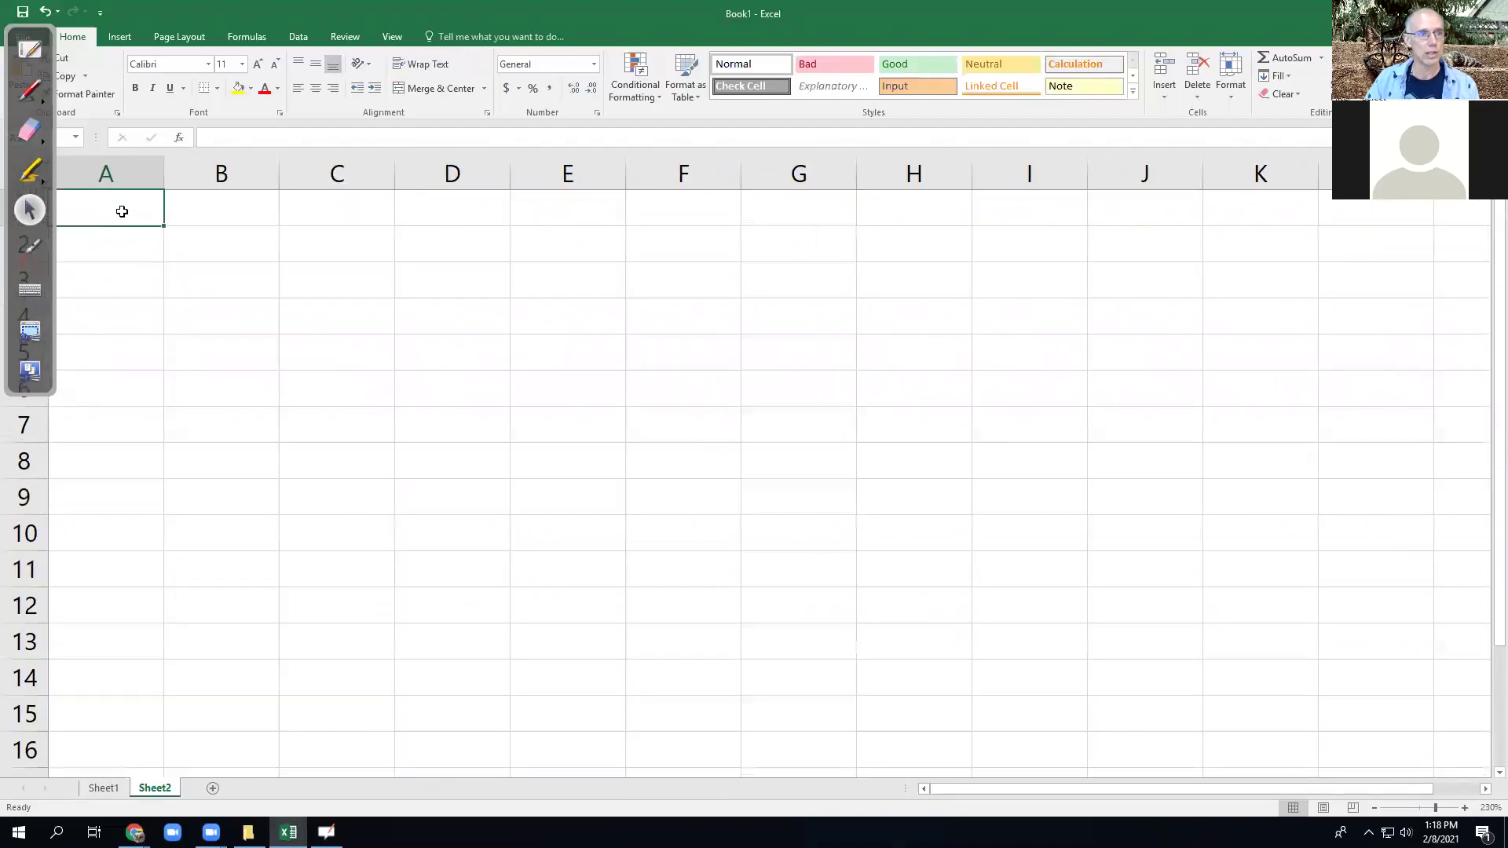
- Enter the label "P =" in cell A1 and the principal 2000 in B1
{"action": "type", "text": "P ="}
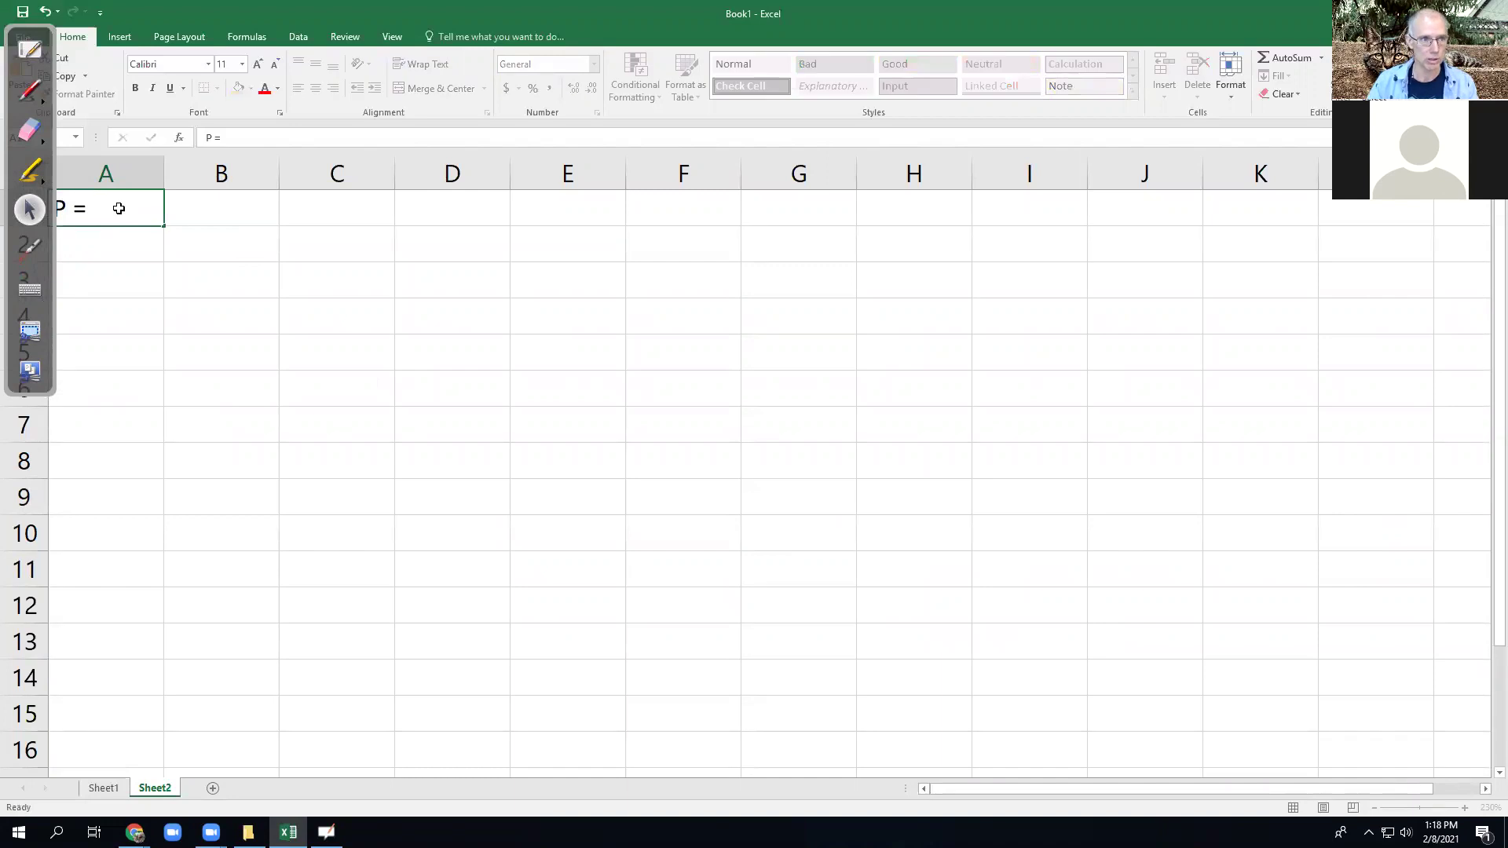
{"action": "key", "text": "Tab"}
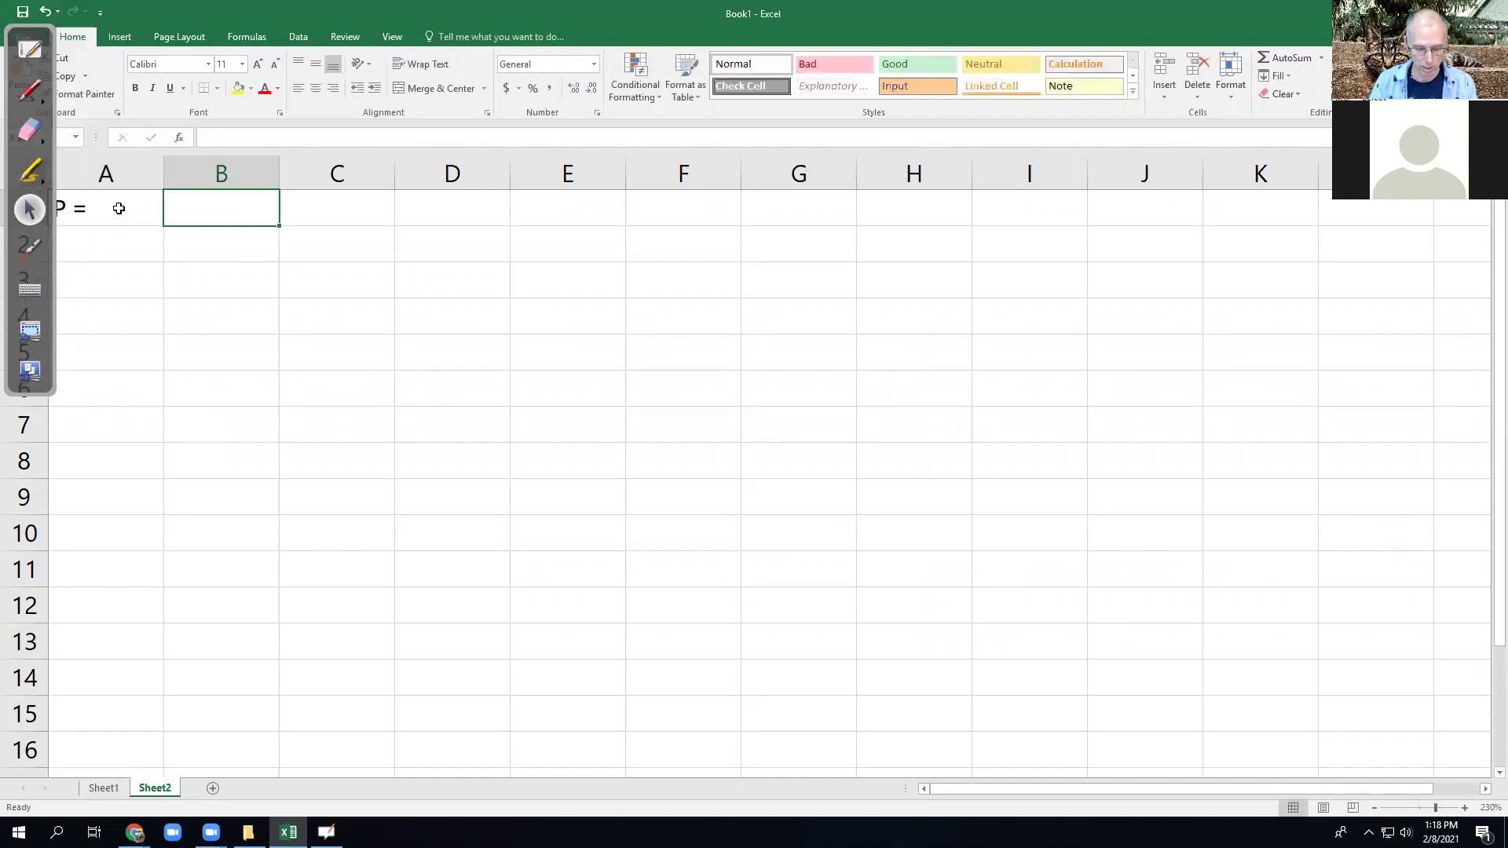
{"action": "type", "text": "2000"}
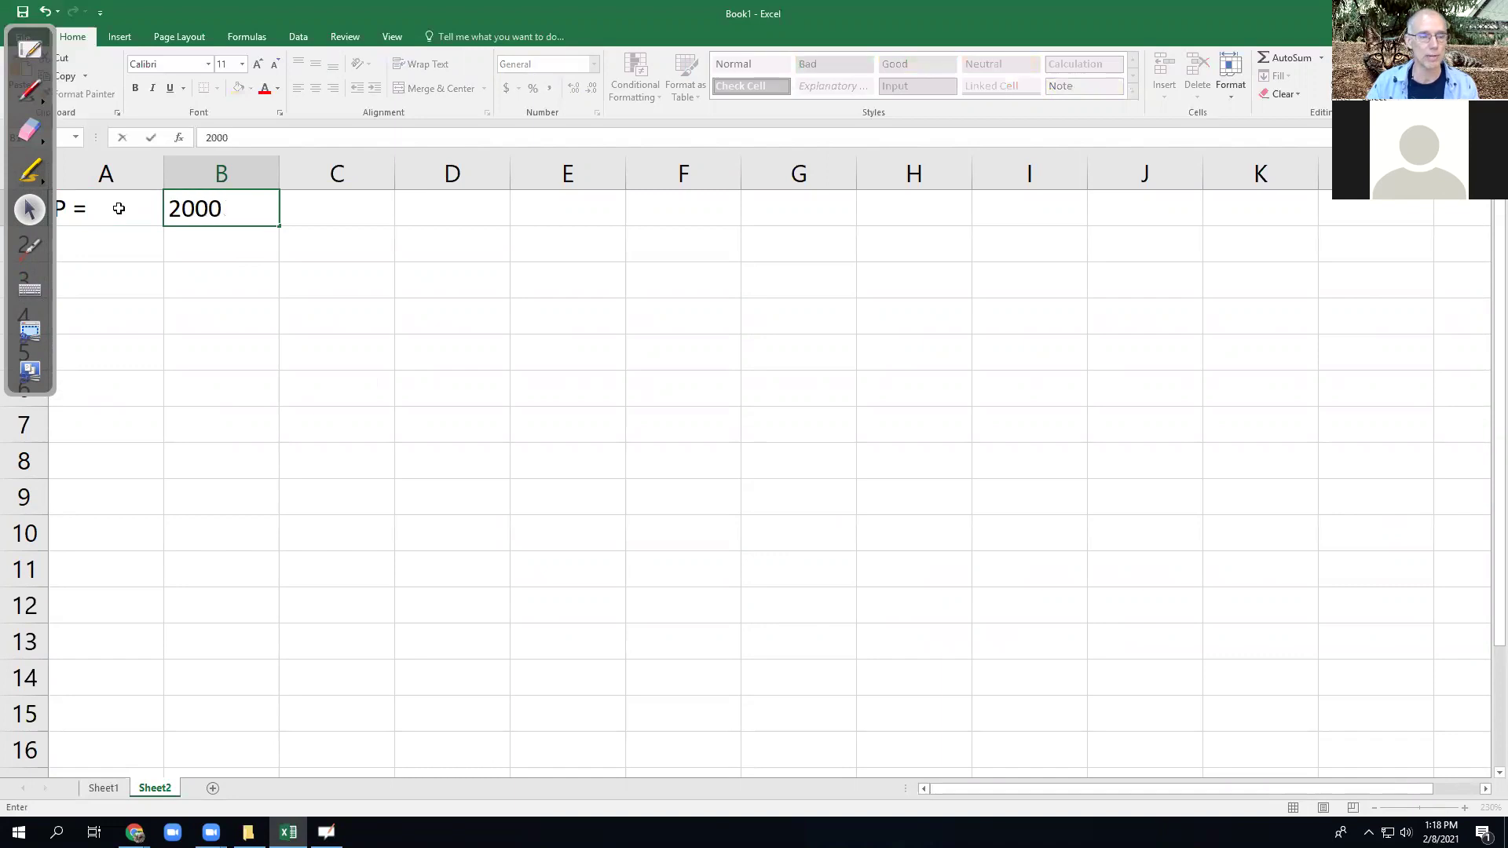
{"action": "key", "text": "Return"}
- Enter the label "APR =" in cell A2 and the rate 3% in B2
{"action": "key", "text": "Left"}
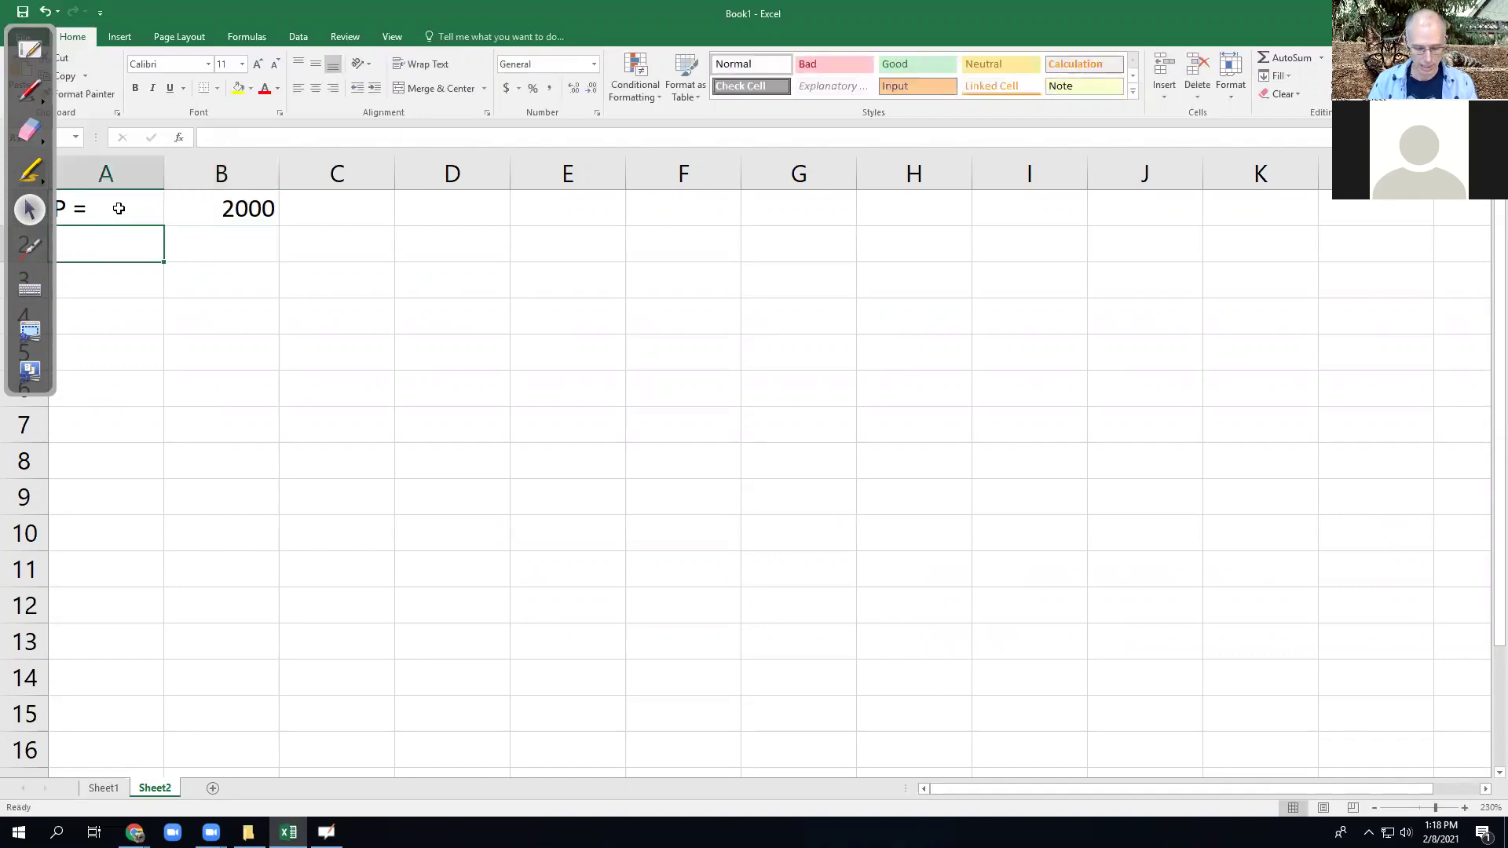
{"action": "type", "text": "APR ="}
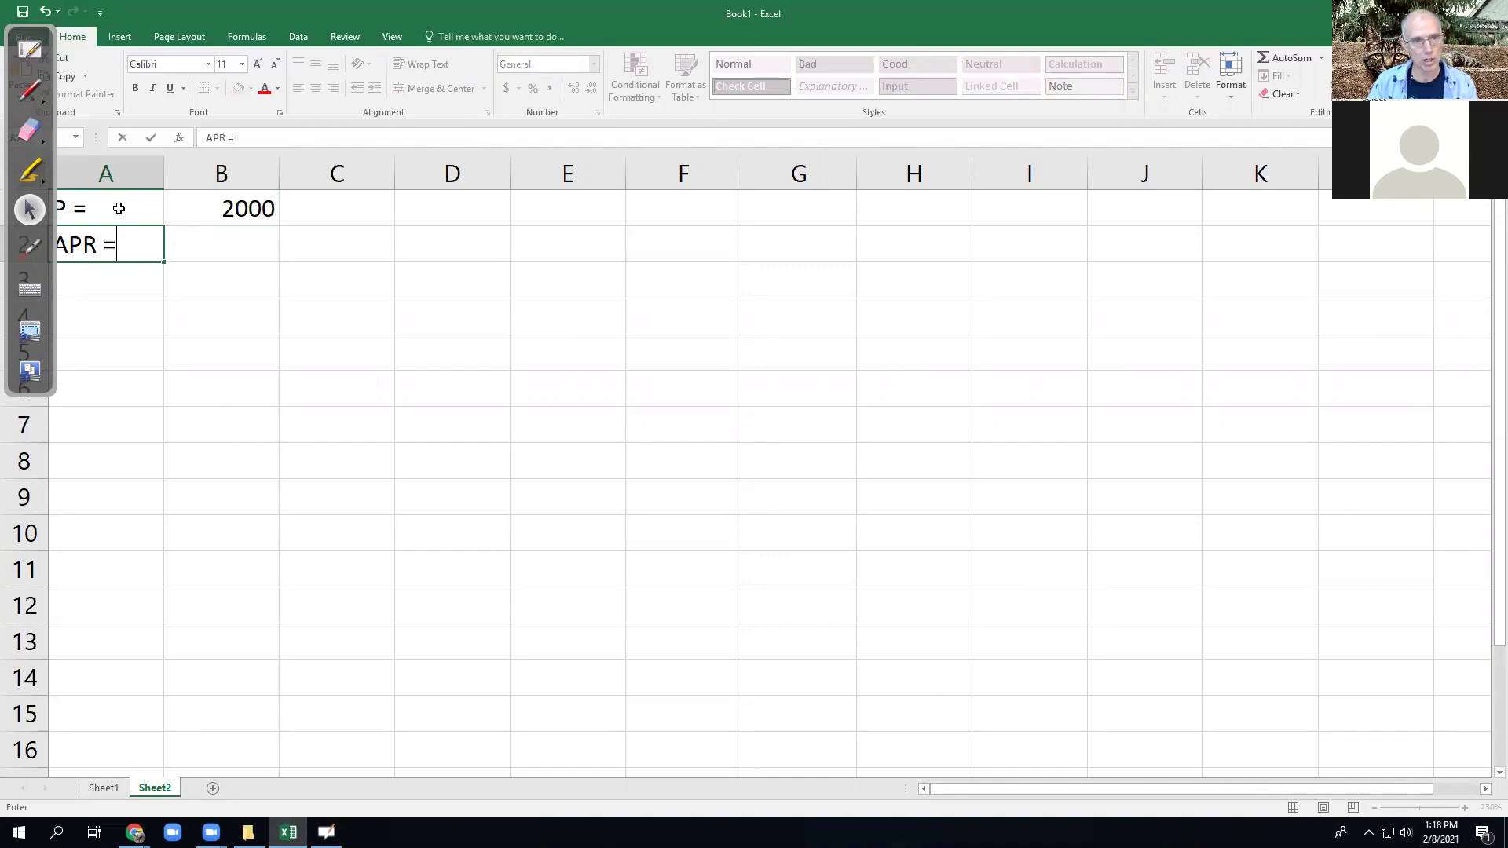
{"action": "key", "text": "Tab"}
{"action": "type", "text": "3%"}
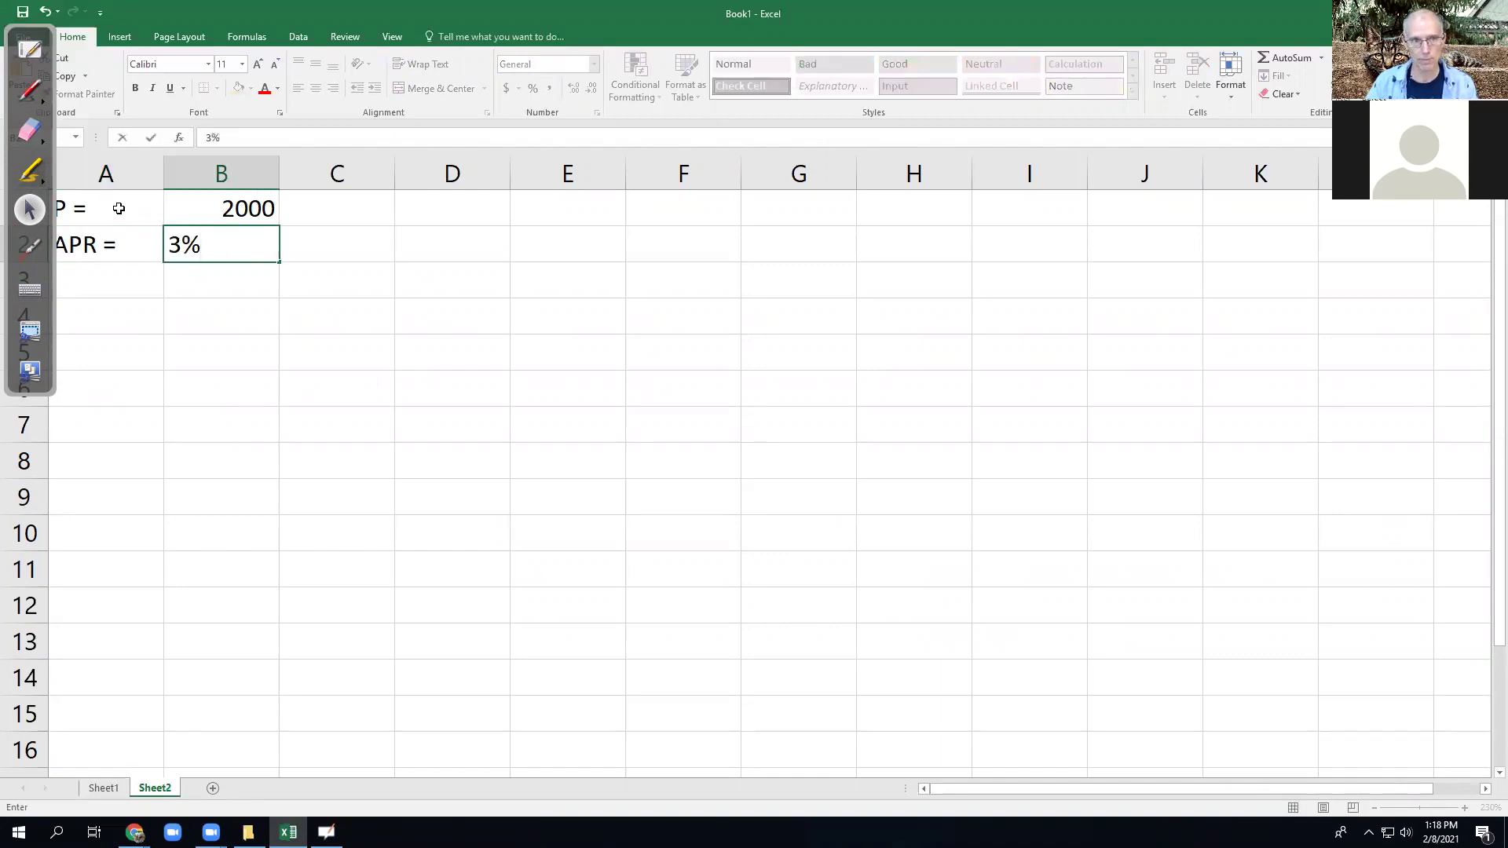
{"action": "key", "text": "Tab"}
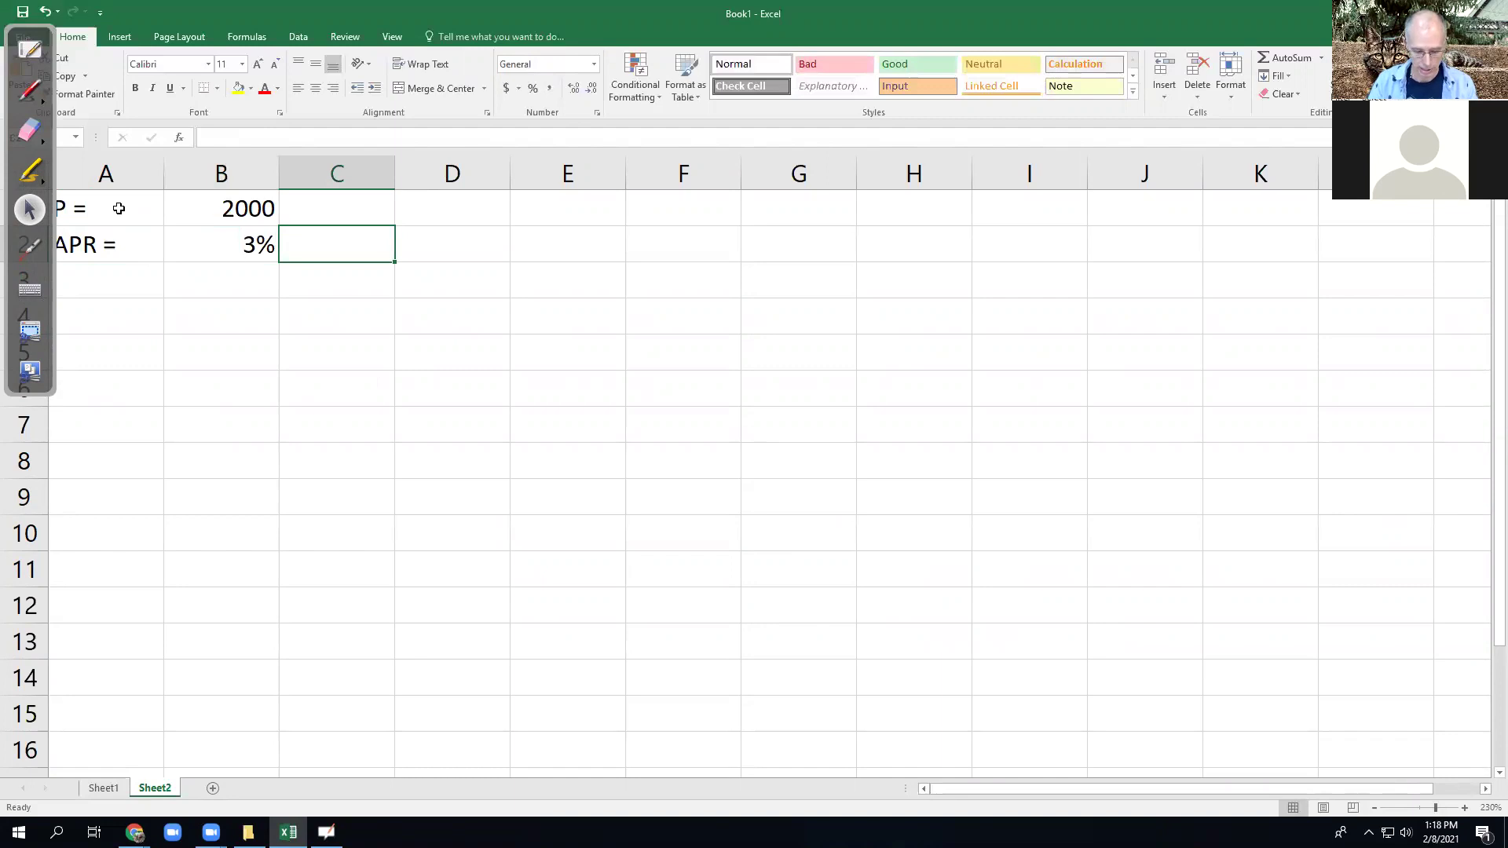
- Enter the label "n =" in cell A3 and the value 12 in B3
{"action": "key", "text": "Down"}
{"action": "key", "text": "Left"}
{"action": "key", "text": "Left"}
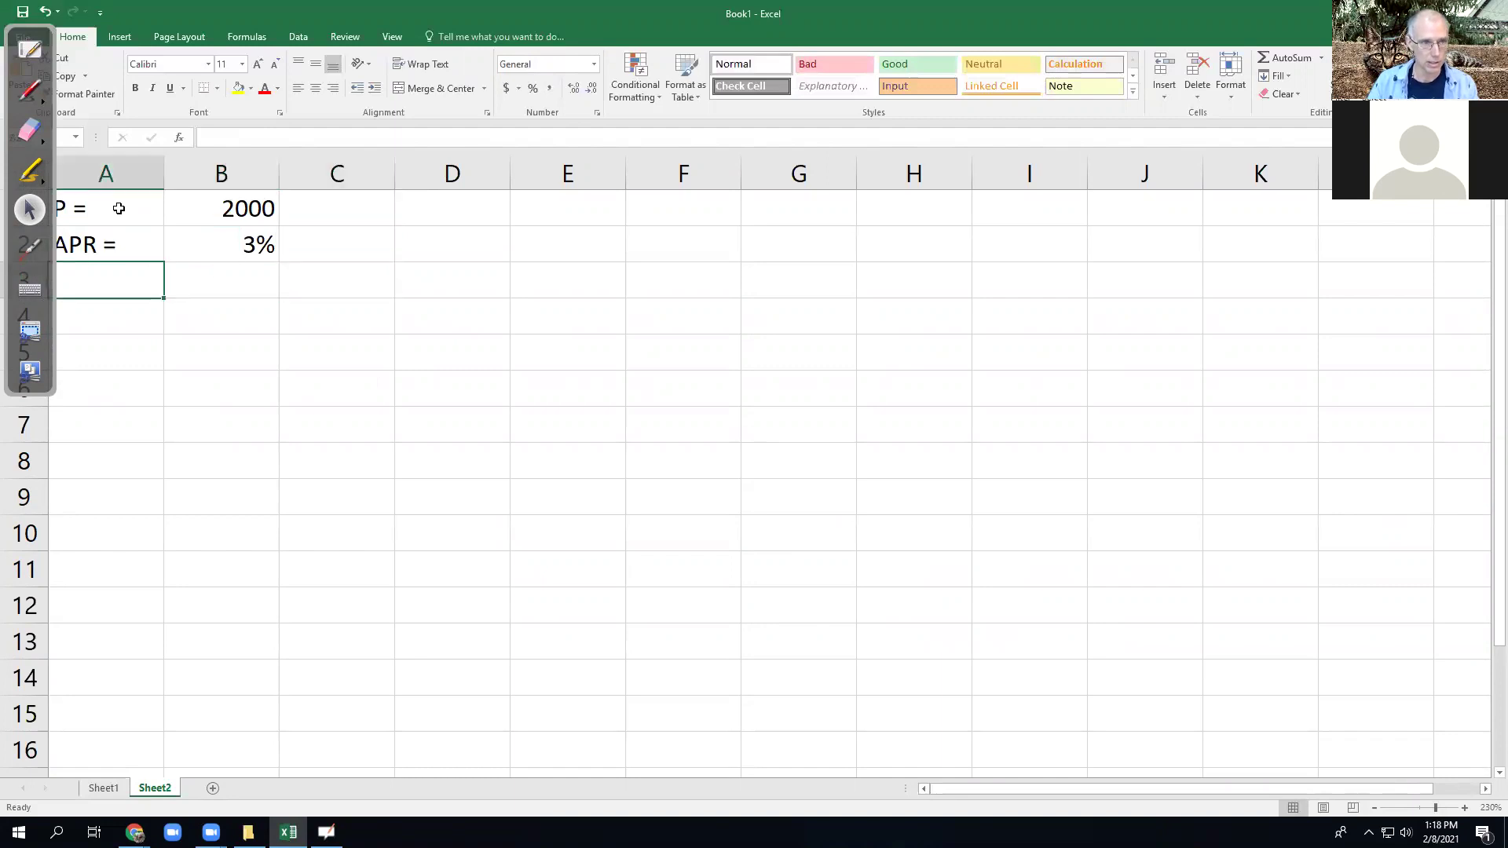
{"action": "type", "text": "n ="}
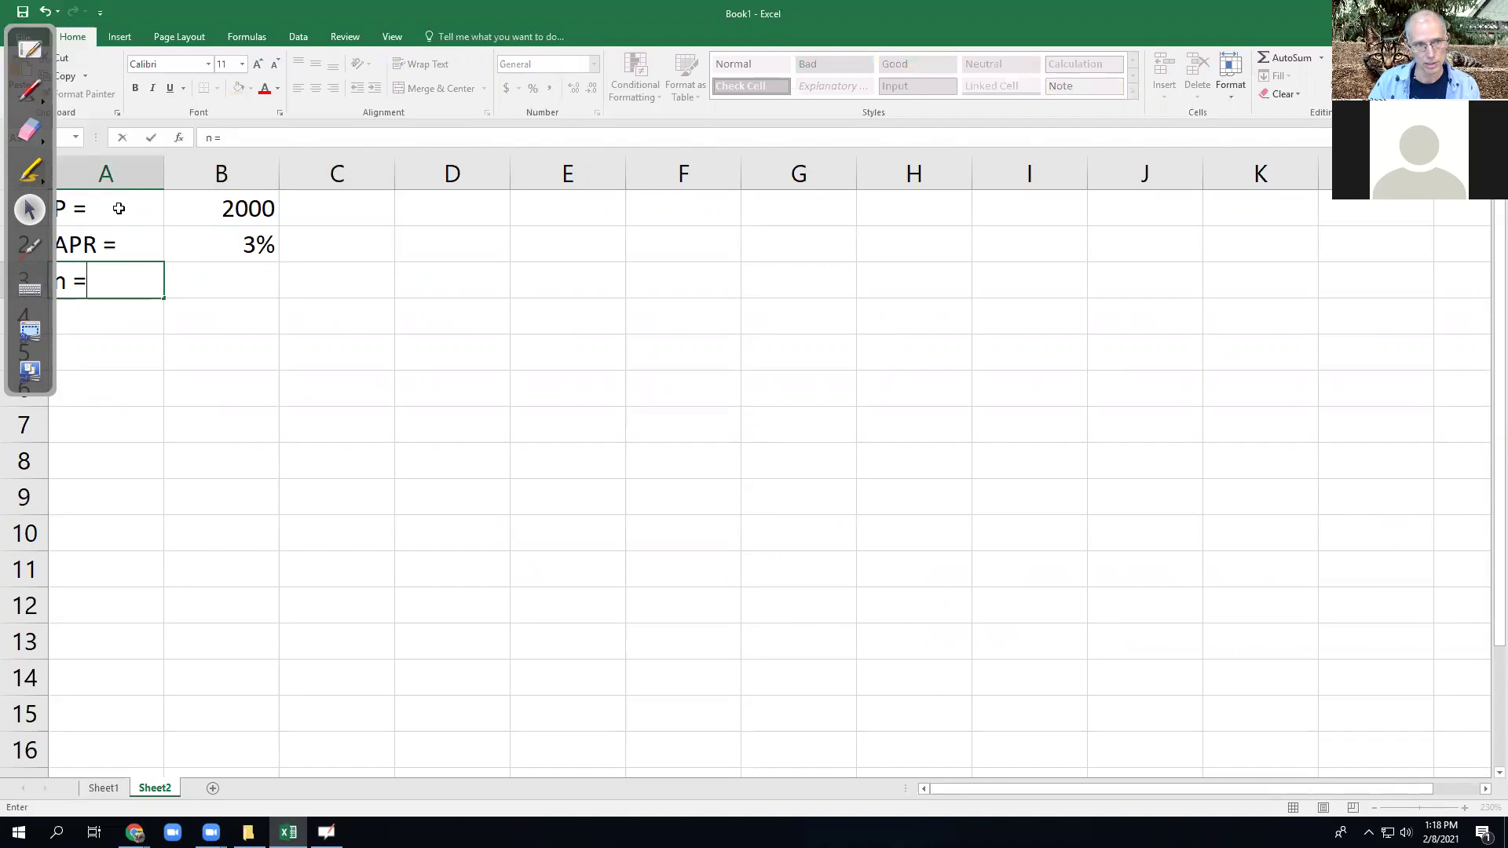
{"action": "key", "text": "Tab"}
{"action": "type", "text": "12"}
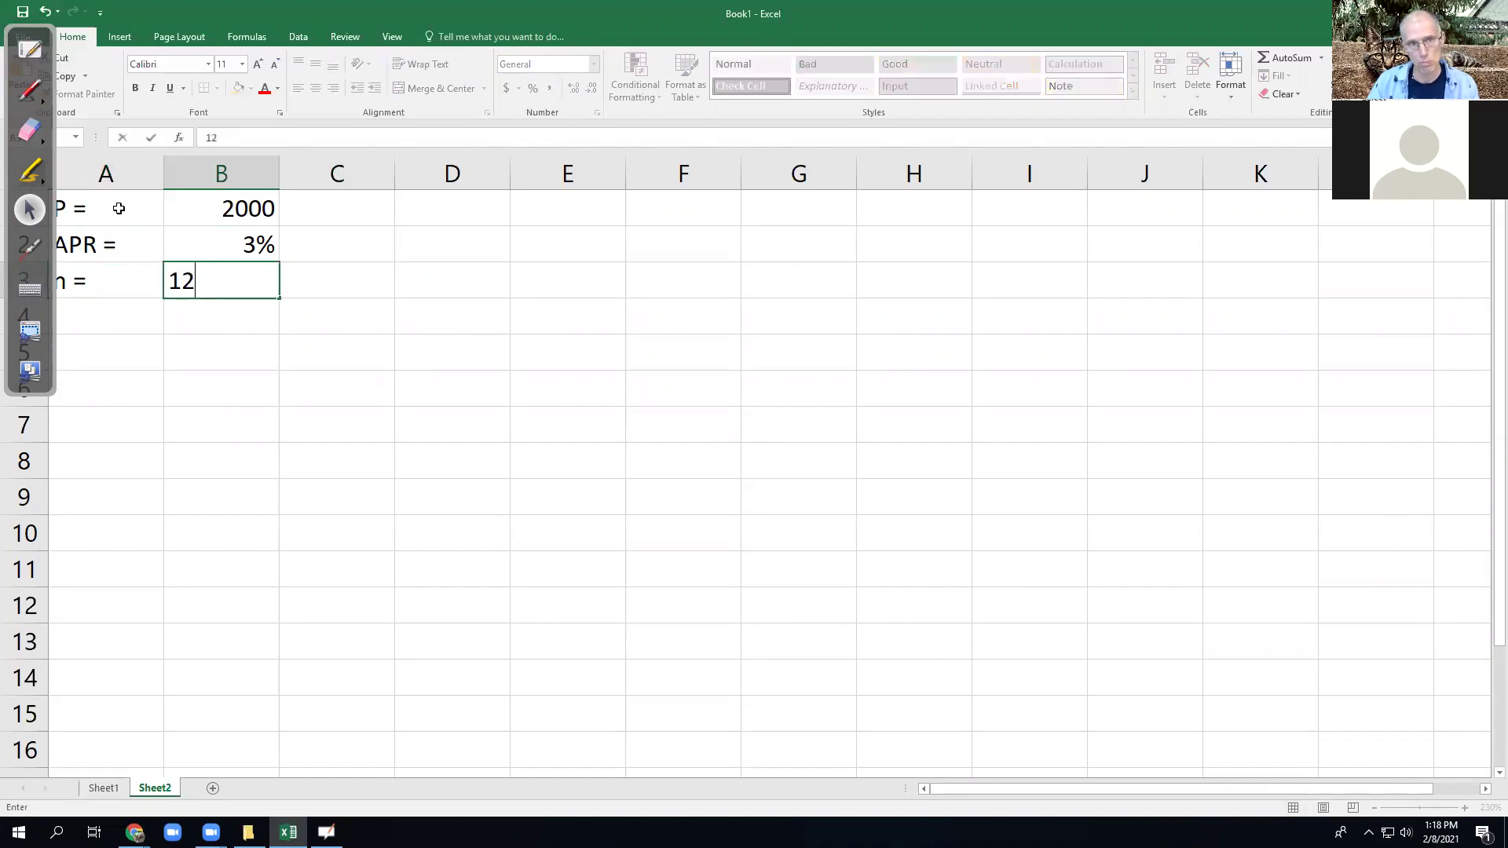
{"action": "key", "text": "Tab"}
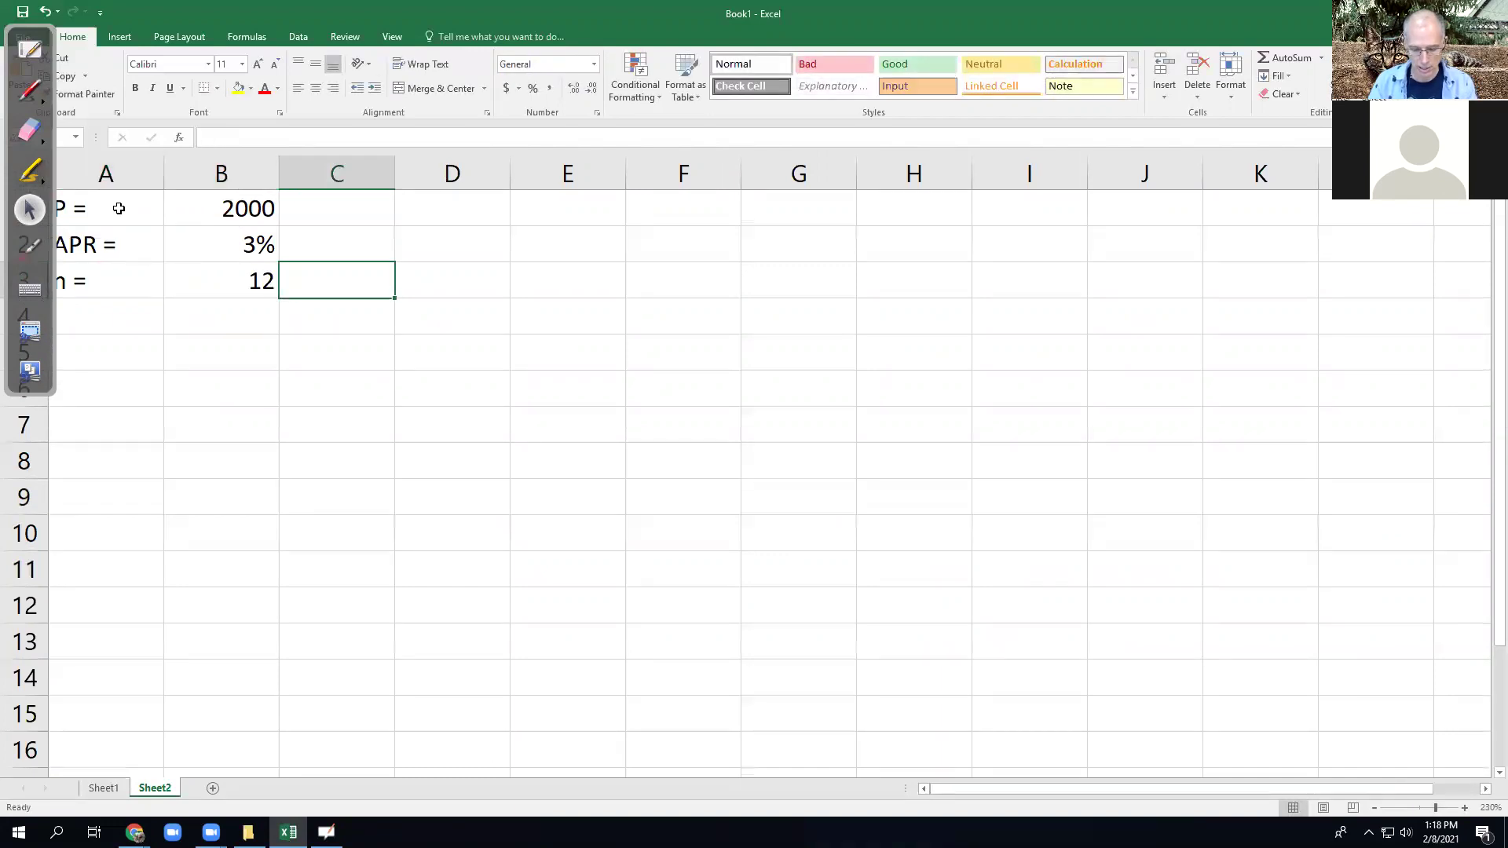
{"action": "type", "text": "periods"}
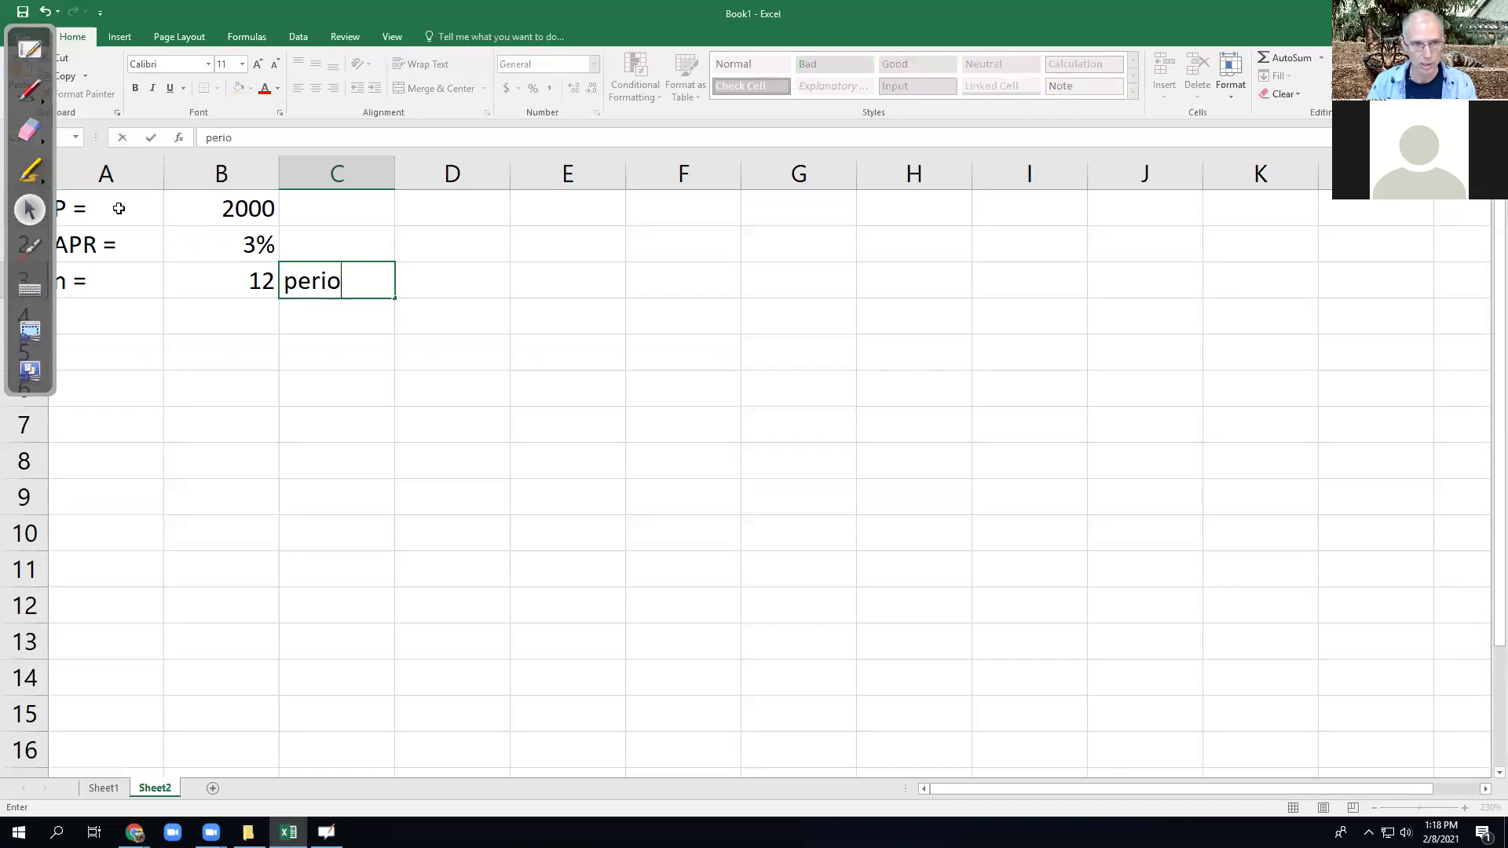
{"action": "key", "text": "BackSpace"}
{"action": "key", "text": "BackSpace"}
{"action": "key", "text": "BackSpace"}
{"action": "key", "text": "BackSpace"}
{"action": "key", "text": "BackSpace"}
{"action": "key", "text": "BackSpace"}
{"action": "key", "text": "BackSpace"}
- Enter the description "interest periods per year" in cell C3 beside the value of n
{"action": "type", "text": "interest periods per year"}
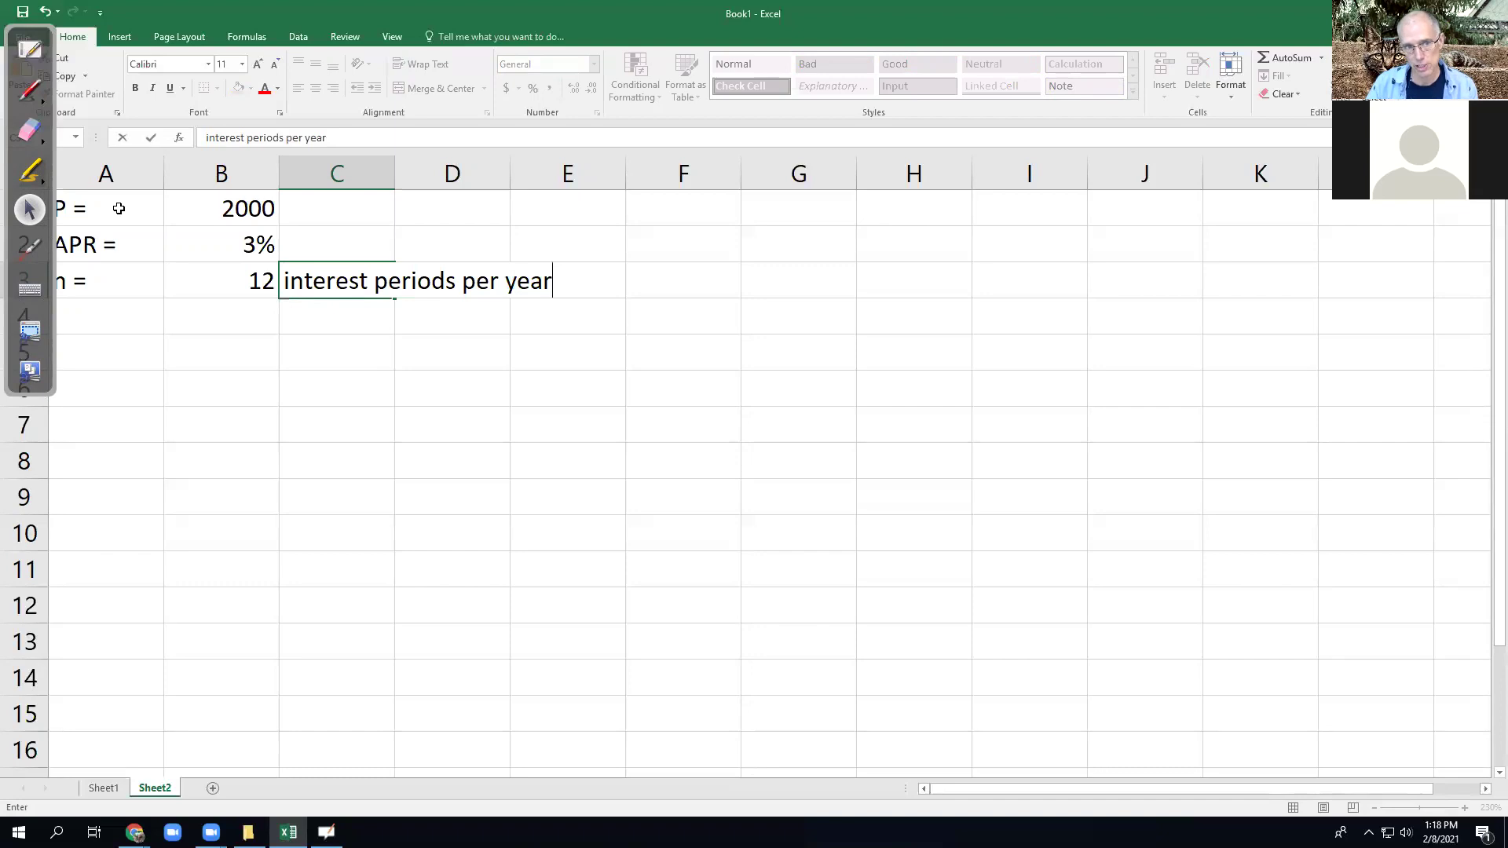
{"action": "key", "text": "Return"}
- Enter the description "annual percentage rate" in cell C2 beside the APR value
{"action": "key", "text": "Up"}
{"action": "key", "text": "Up"}
{"action": "type", "text": "ann"}
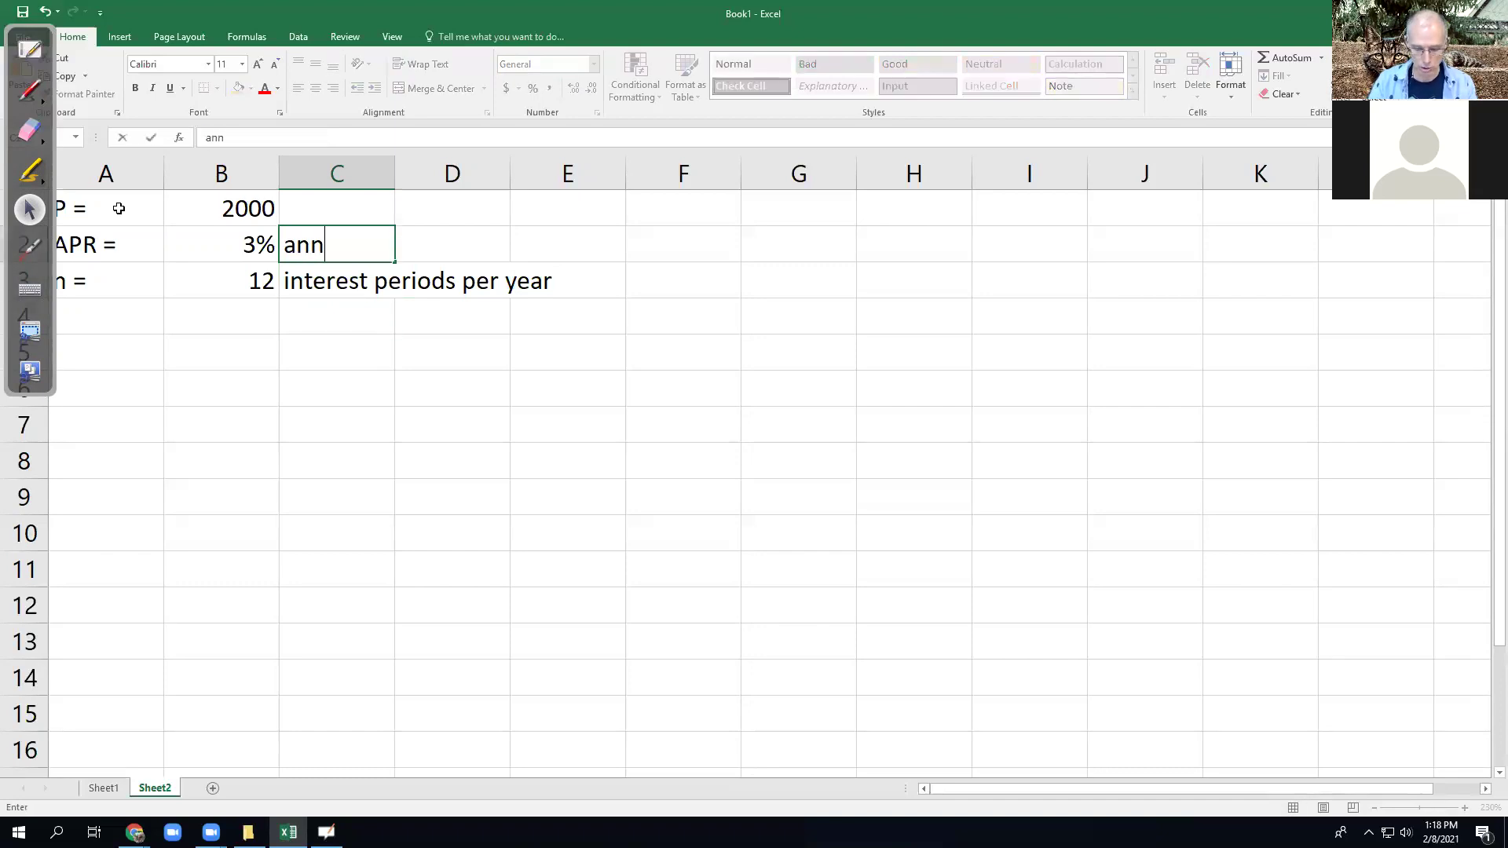
{"action": "type", "text": "ual percenta"}
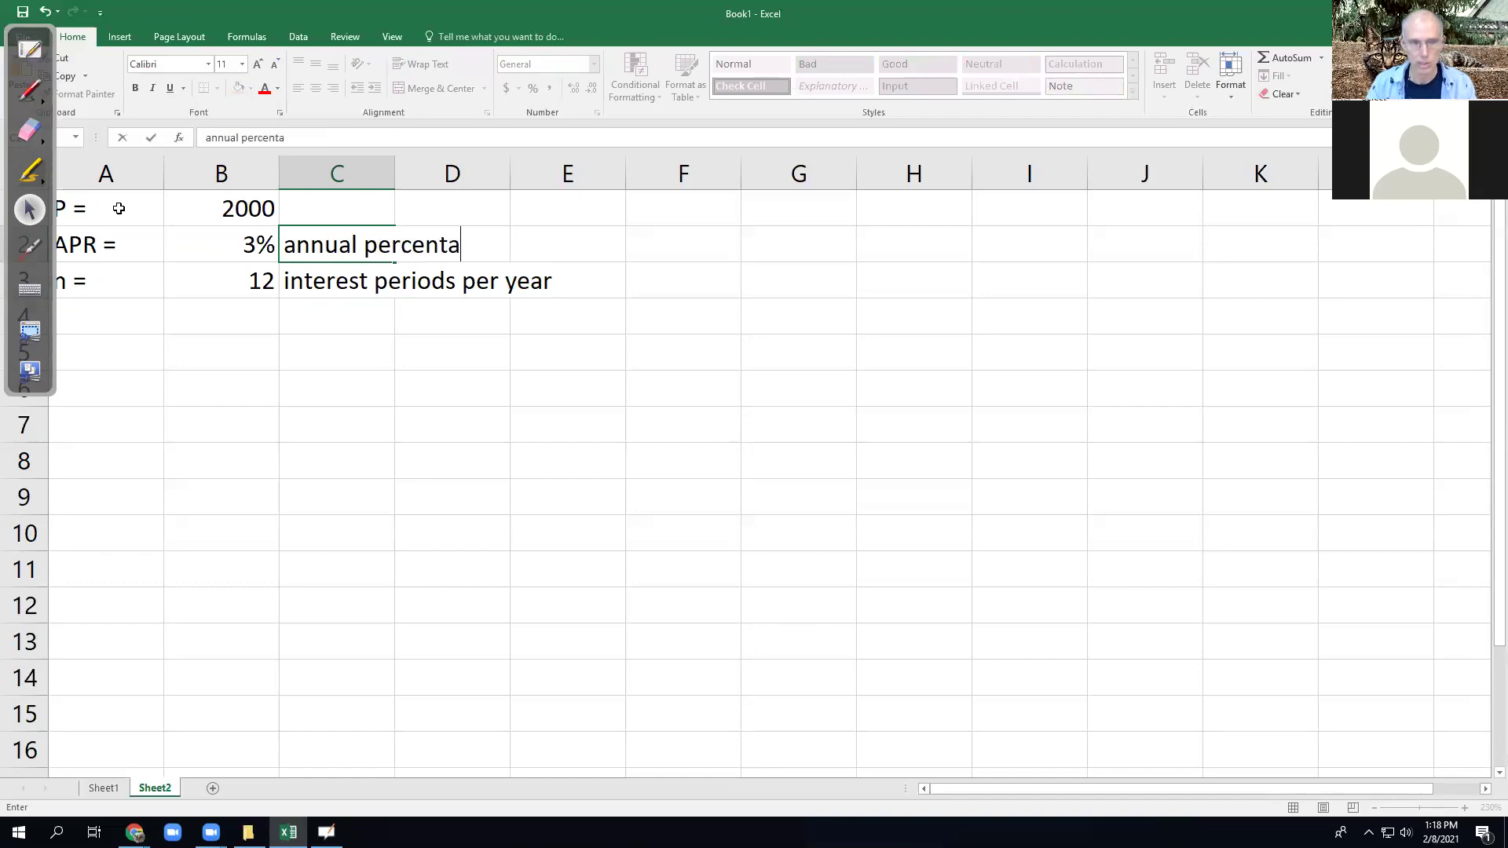
{"action": "type", "text": "ge rate"}
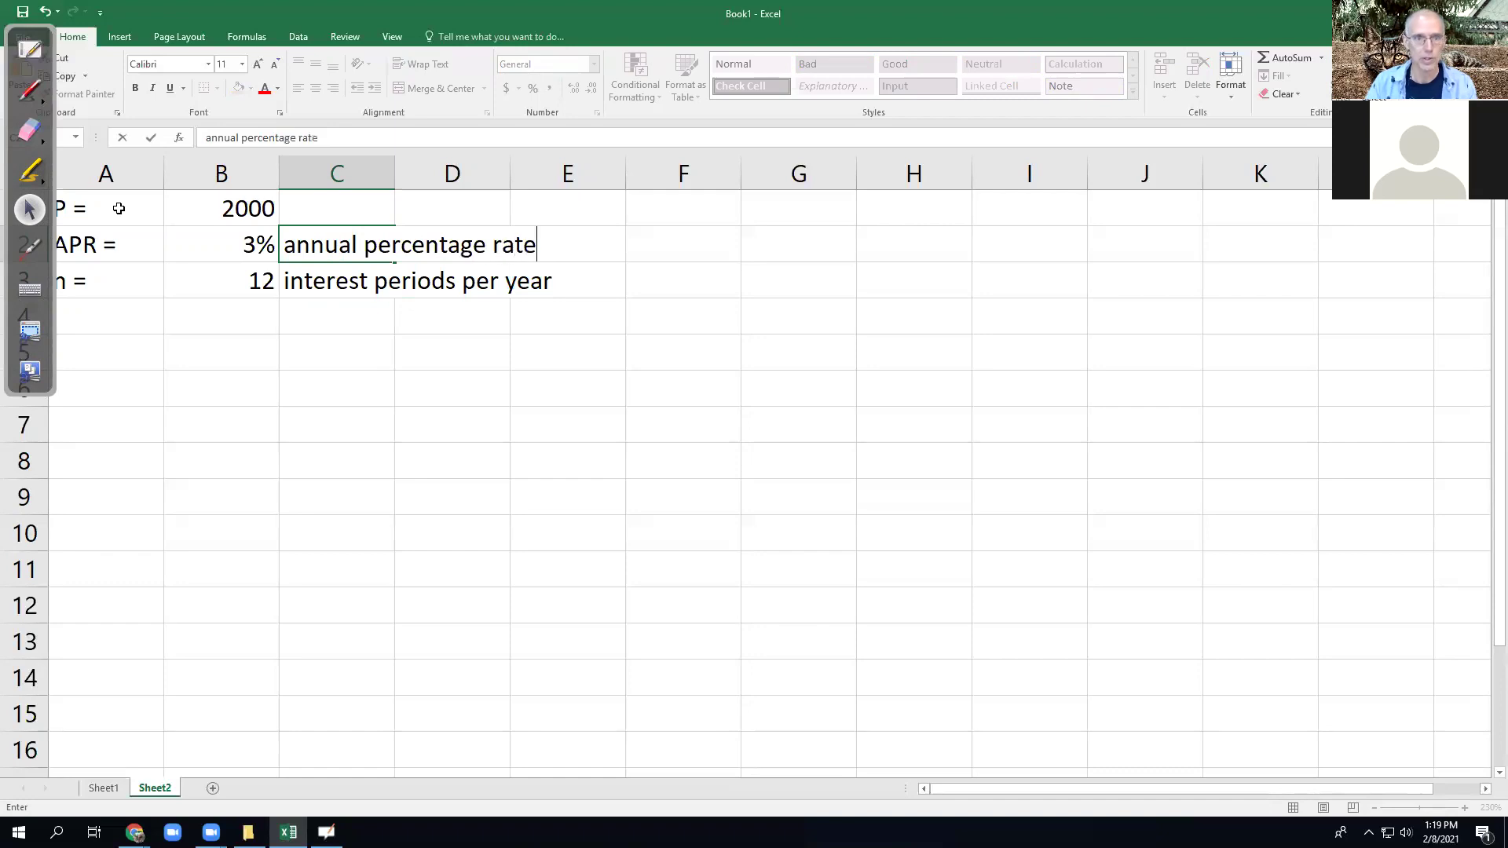
{"action": "key", "text": "Up"}
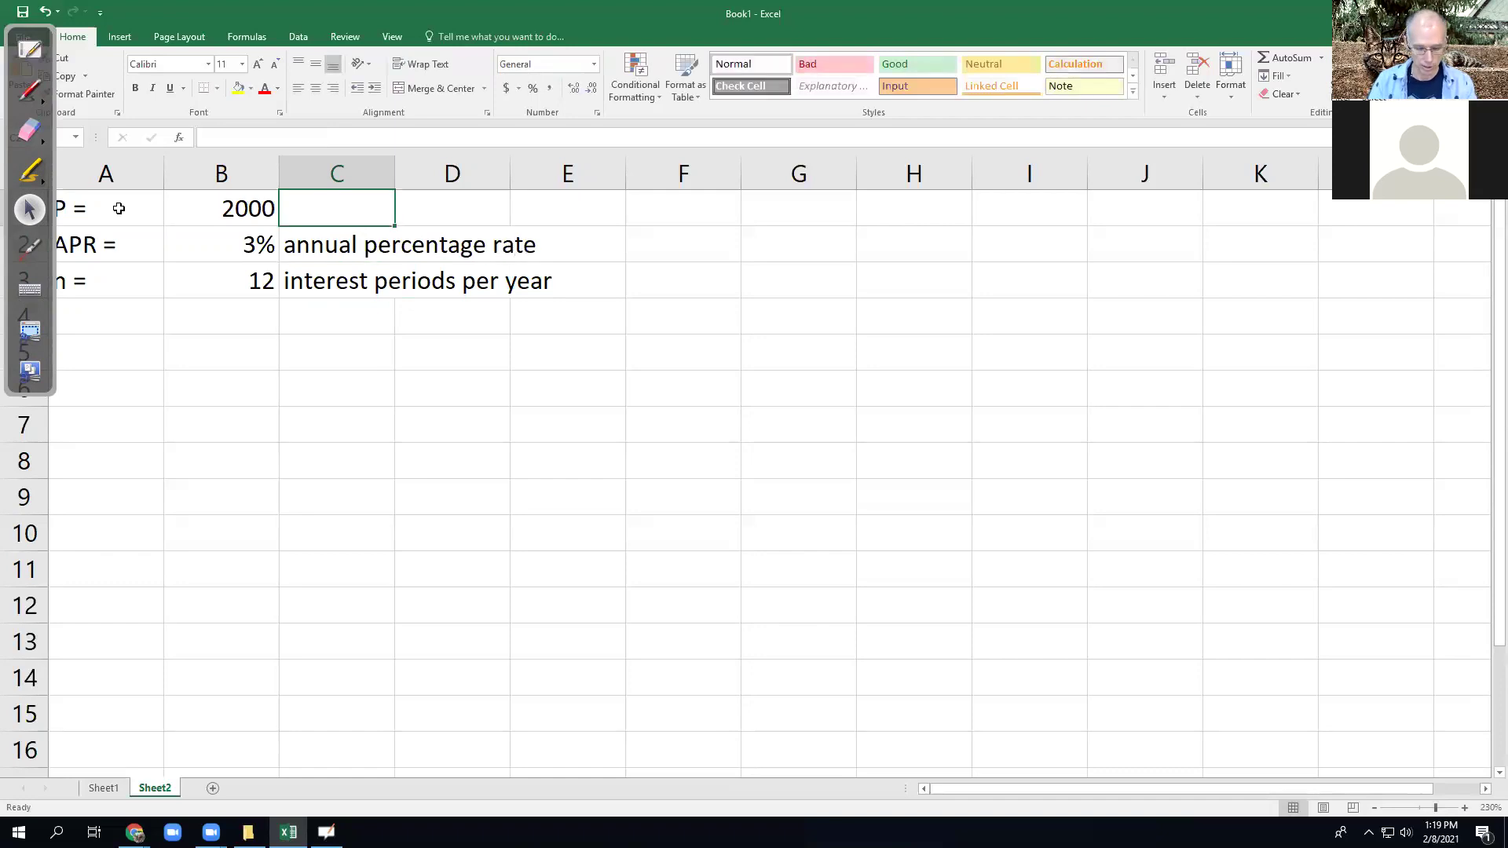
- Enter the description "starting amount" in cell C1 beside the value of P
{"action": "type", "text": "starting a"}
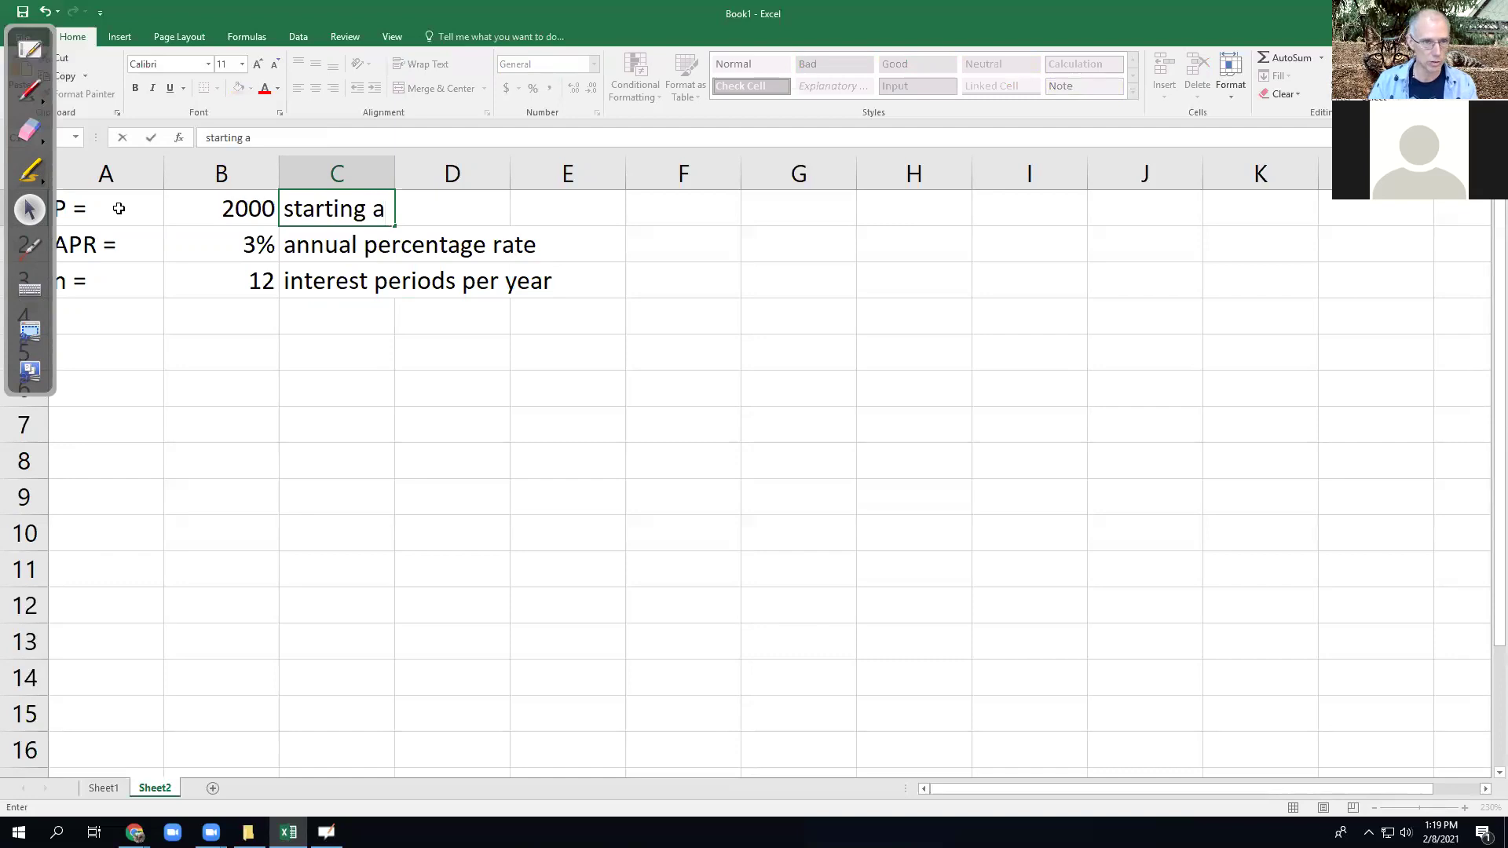
{"action": "type", "text": "mount"}
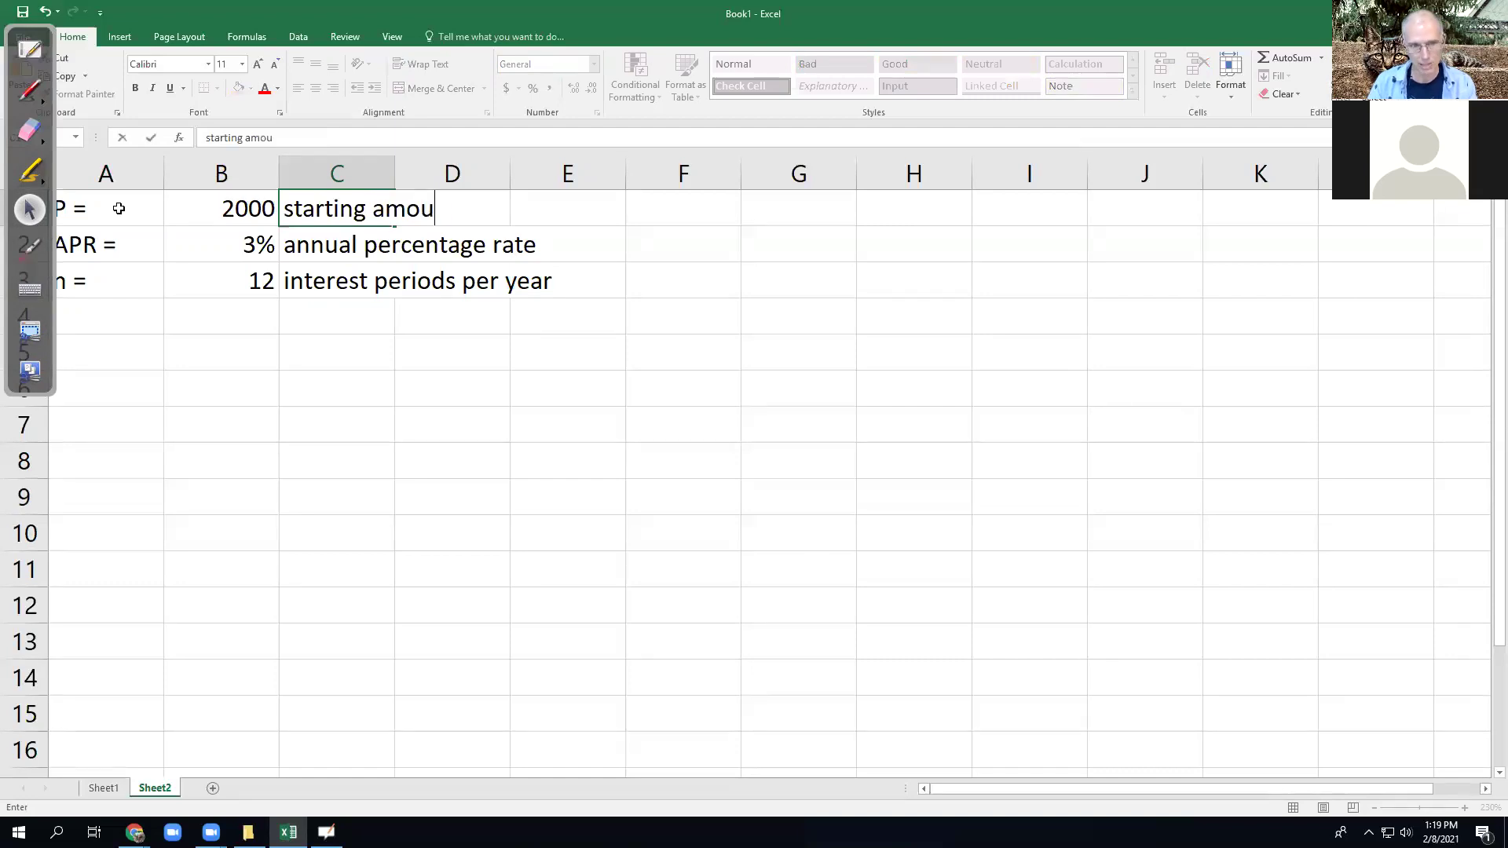
{"action": "left_click", "coordinate": [323, 283]}
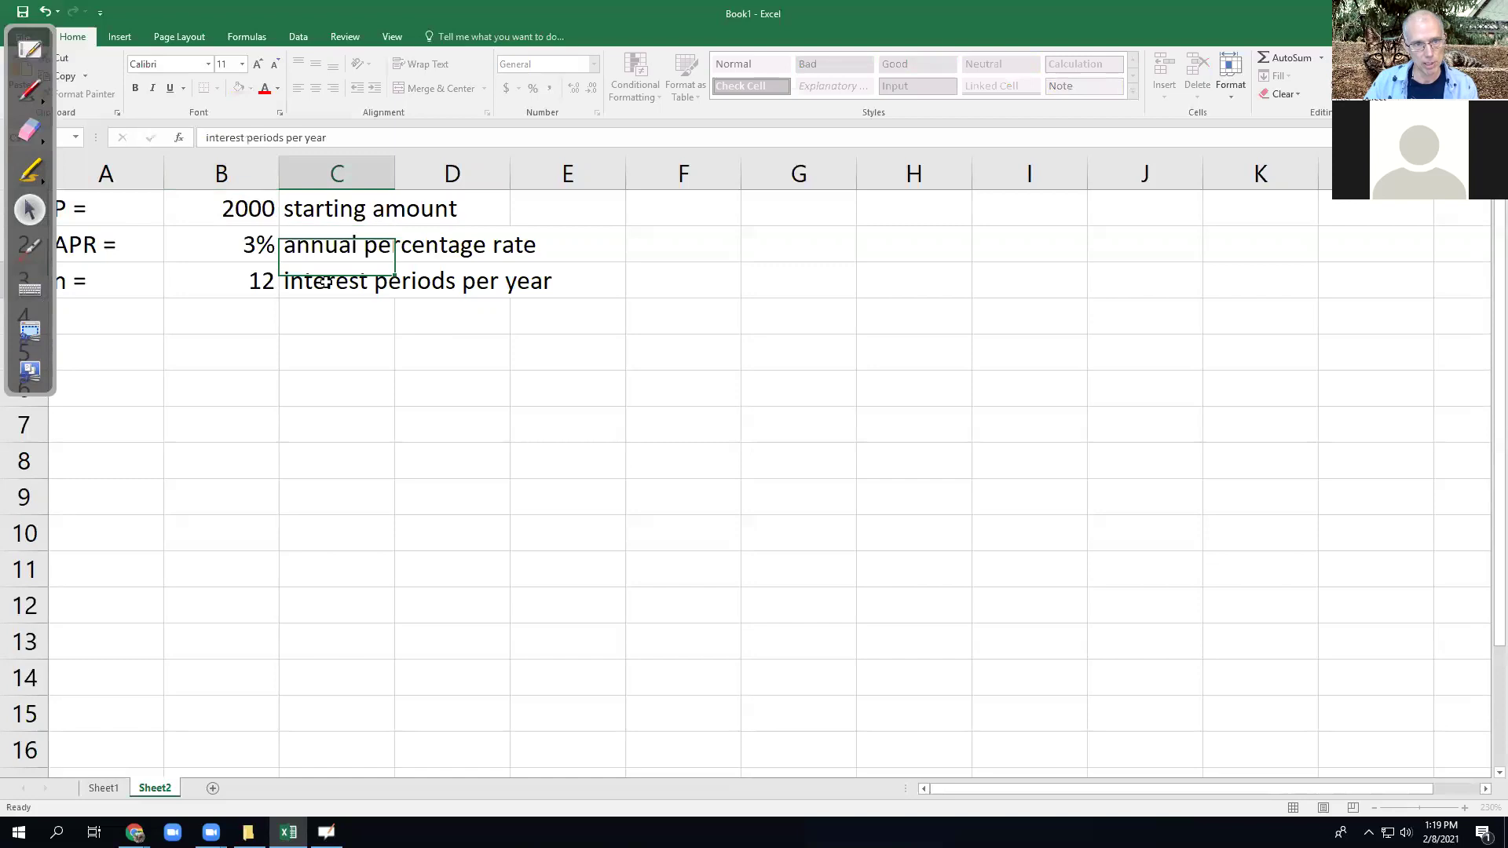
- Enter the column heading "Time" in cell A5 below the P, APR and n inputs
{"action": "left_click", "coordinate": [118, 353]}
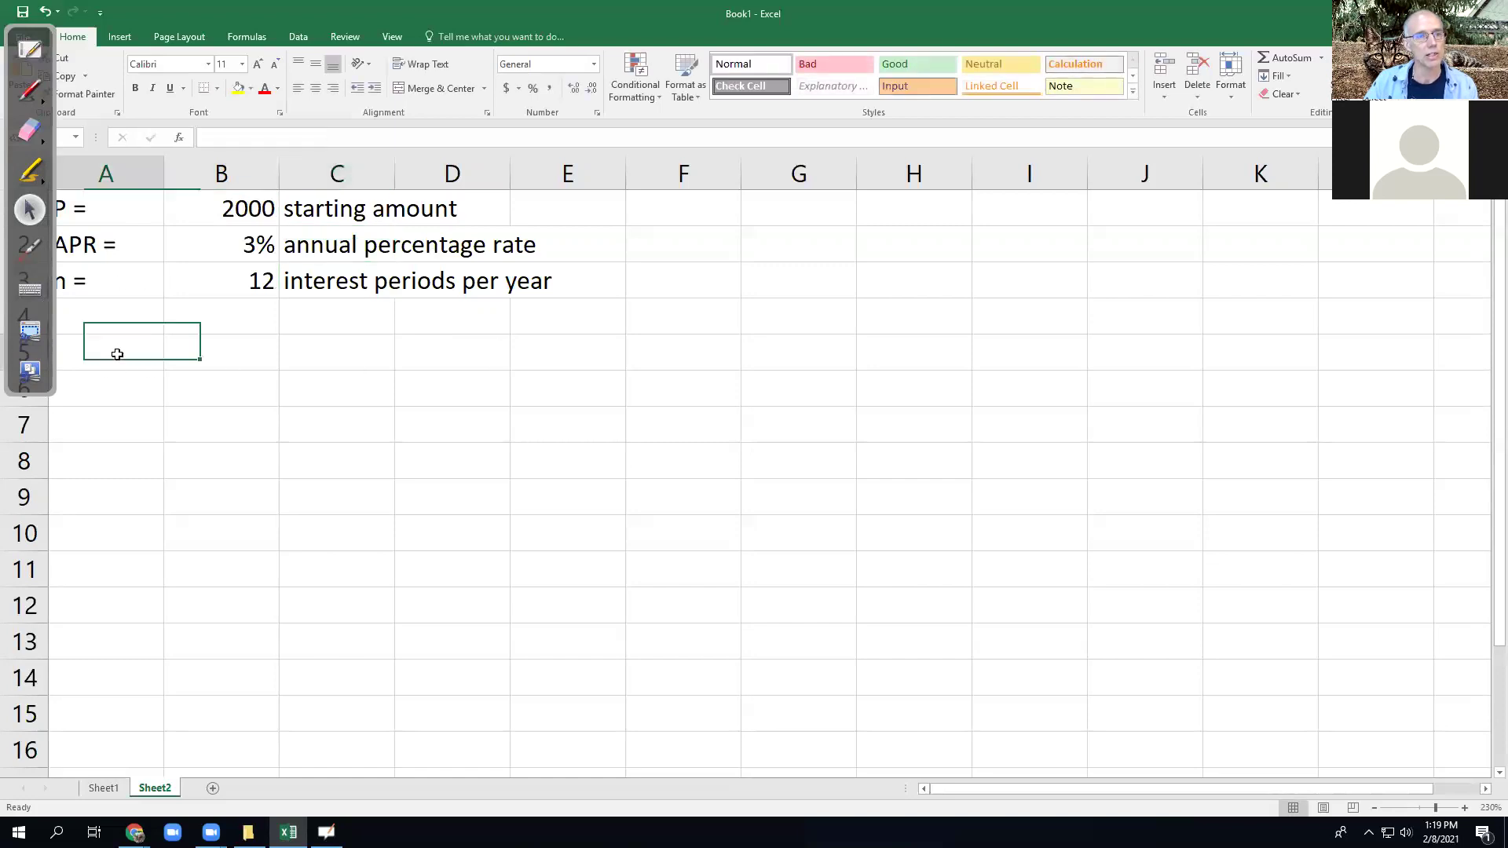
{"action": "left_click", "coordinate": [128, 218]}
{"action": "left_click_drag", "start_coordinate": [219, 220], "coordinate": [222, 283]}
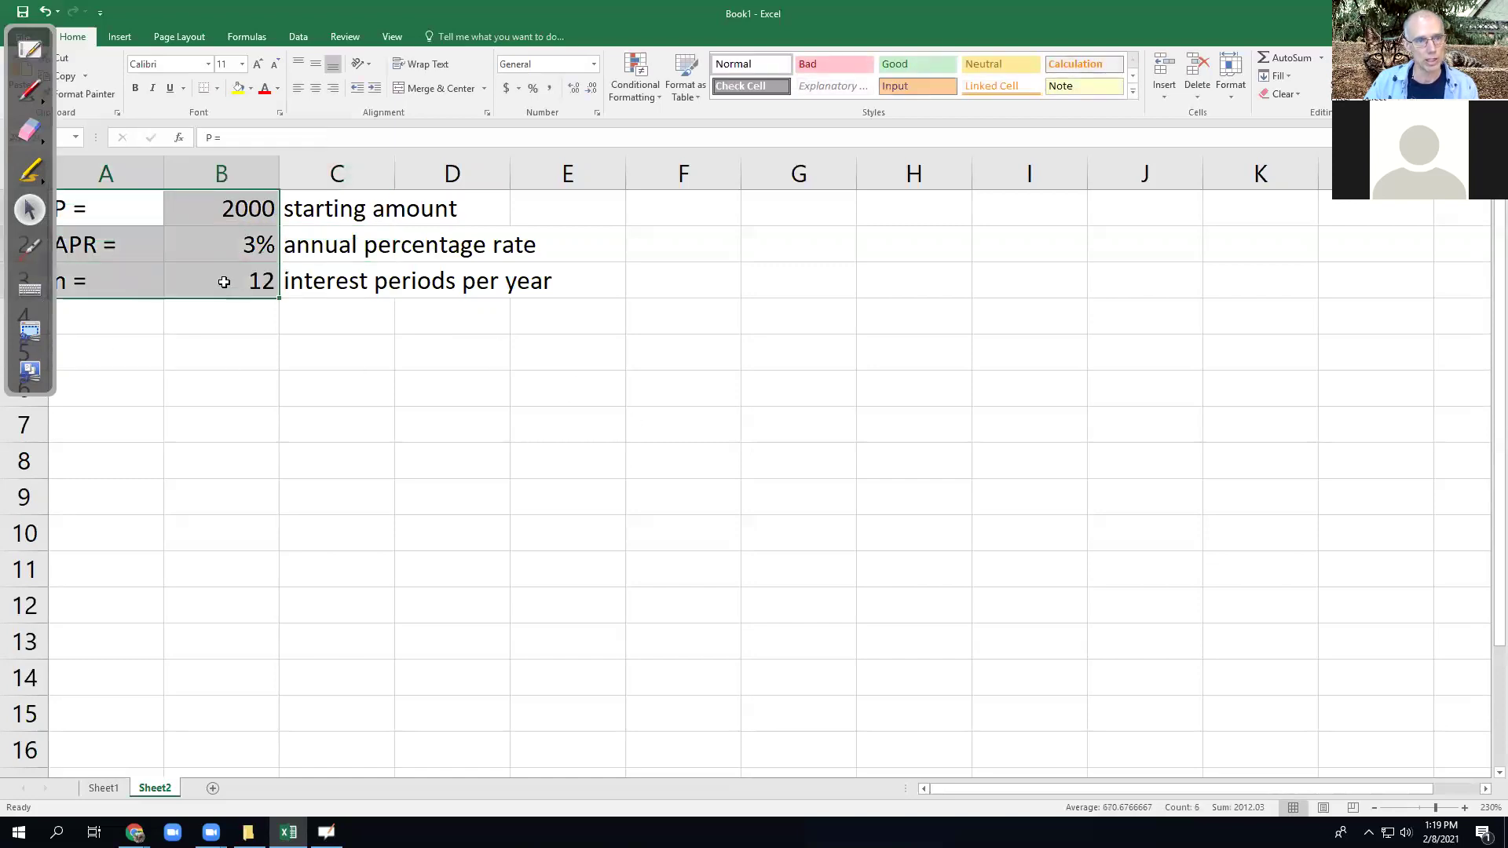
{"action": "left_click", "coordinate": [125, 364]}
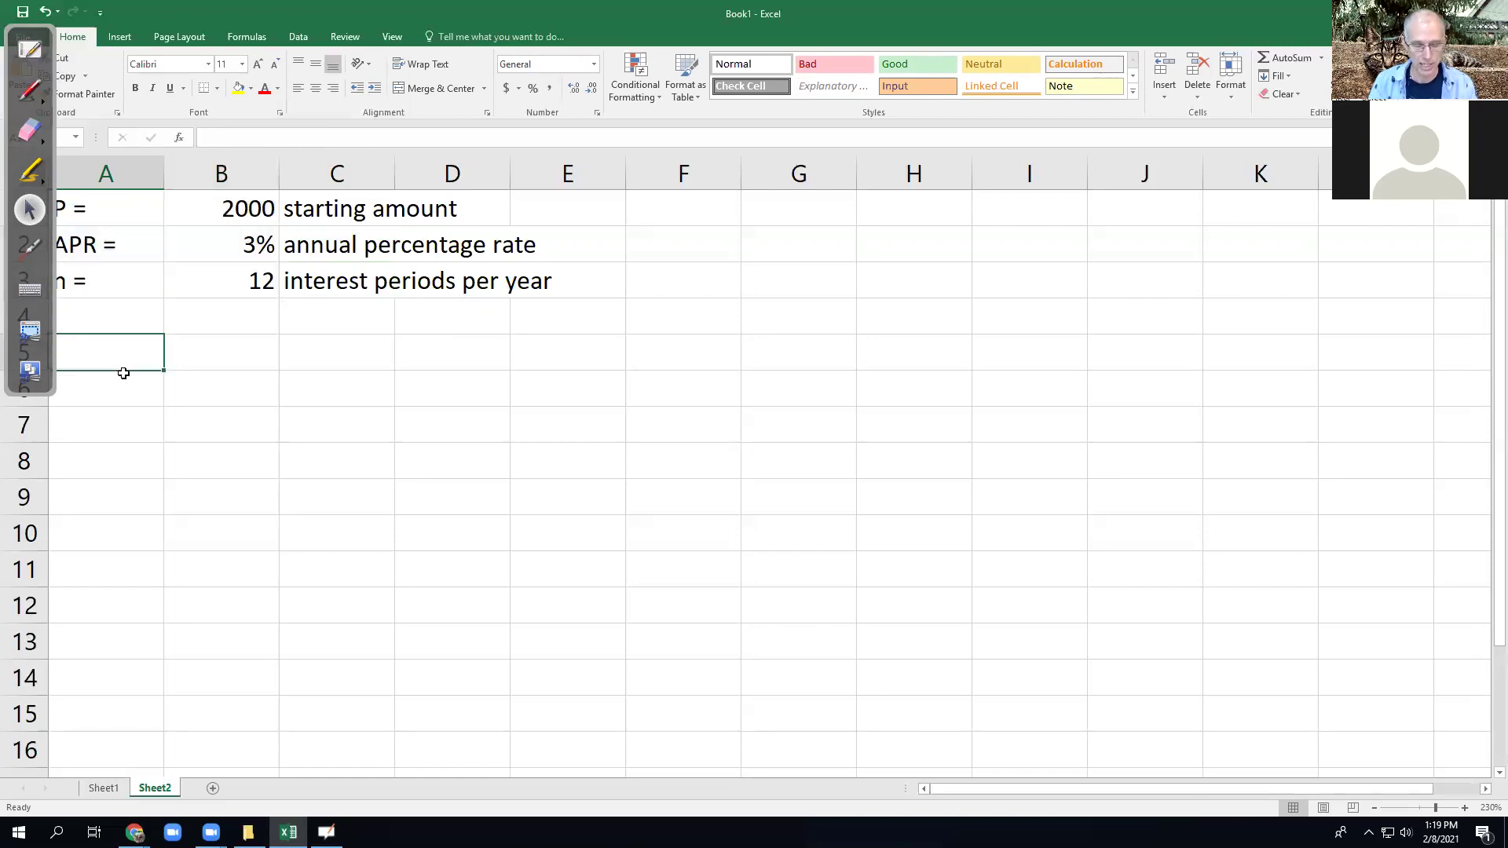
{"action": "type", "text": "Yea"}
{"action": "key", "text": "BackSpace"}
{"action": "key", "text": "BackSpace"}
{"action": "key", "text": "BackSpace"}
{"action": "type", "text": "T"}
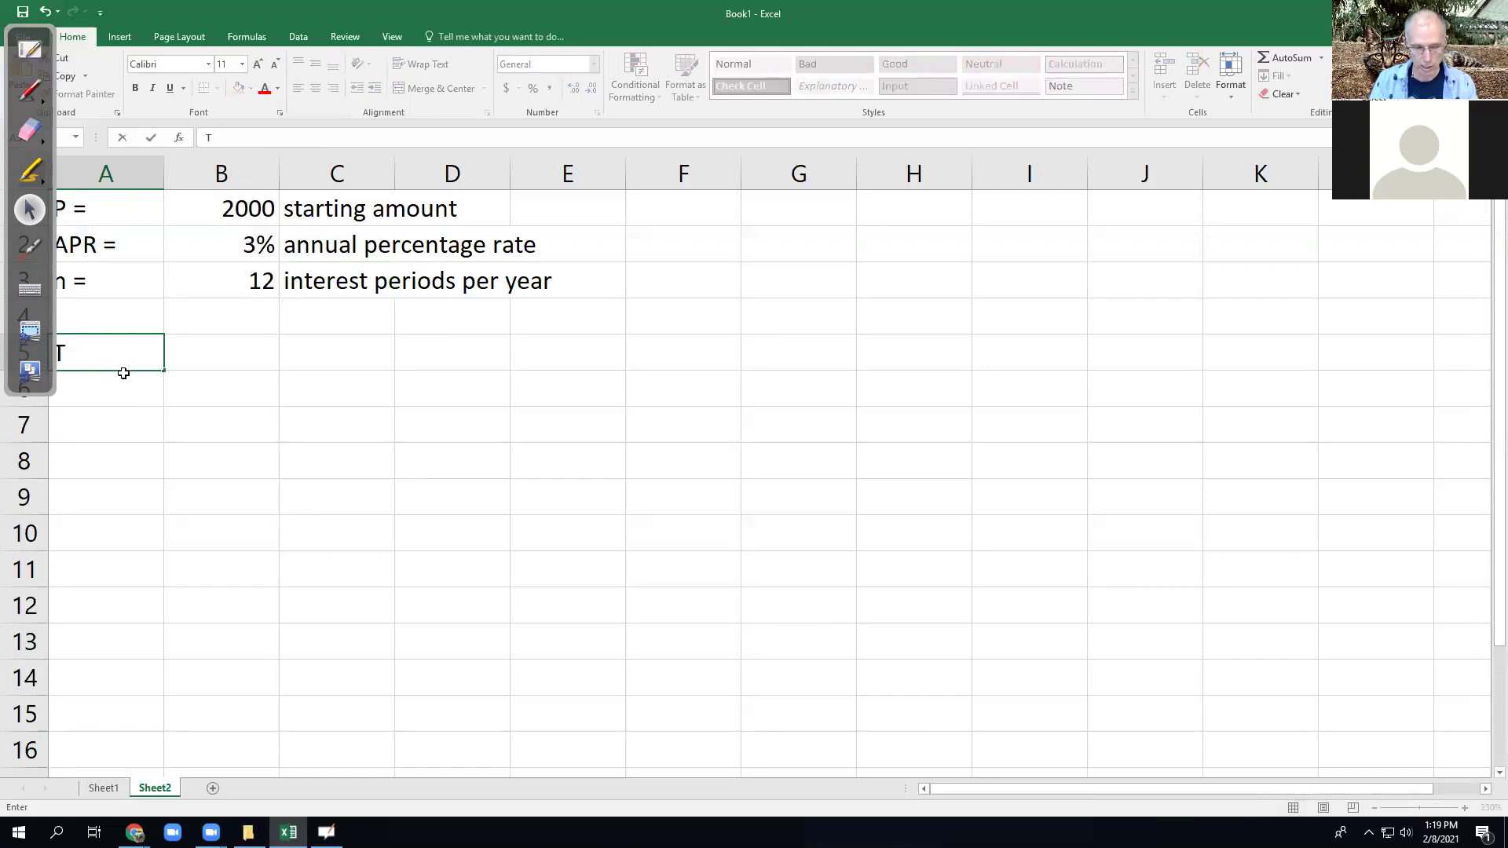
{"action": "type", "text": "ime"}
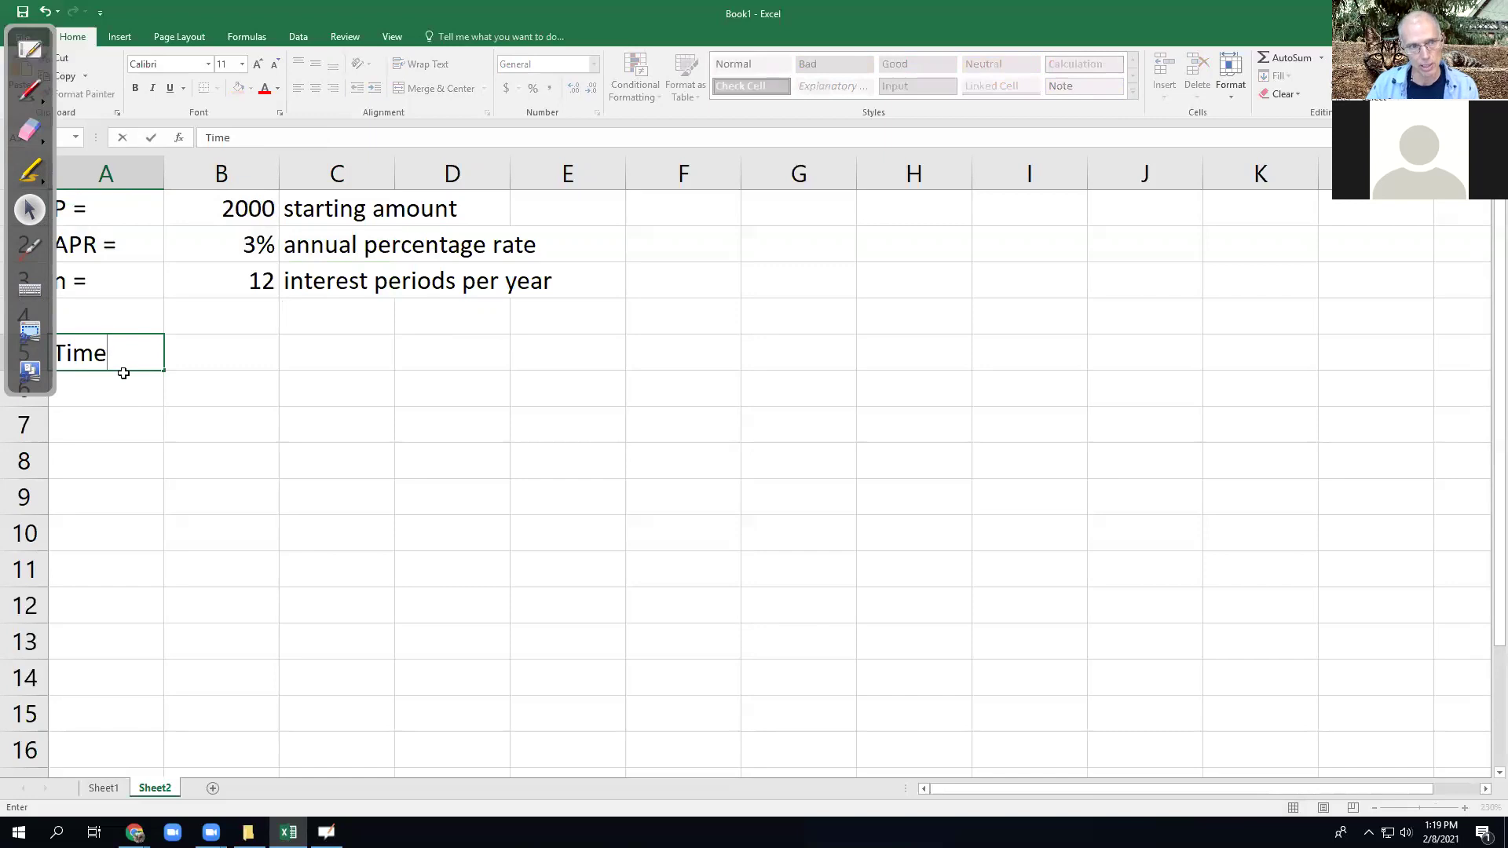
{"action": "key", "text": "Up"}
- Set the number of interest periods per year in cell B3 to 4
{"action": "key", "text": "Up"}
{"action": "key", "text": "Right"}
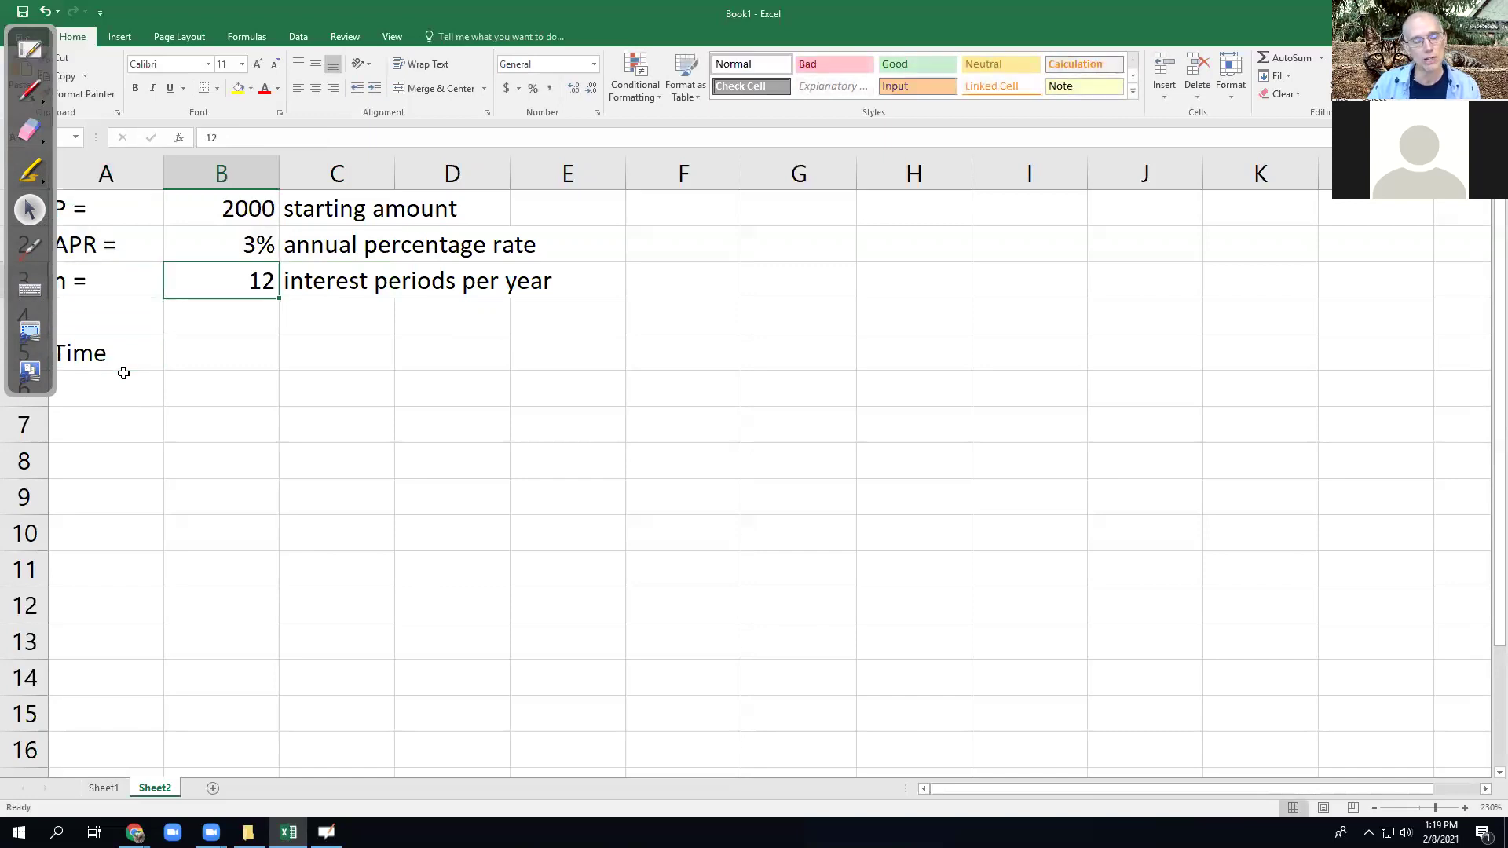
{"action": "key", "text": "Down"}
{"action": "key", "text": "Down"}
{"action": "key", "text": "Up"}
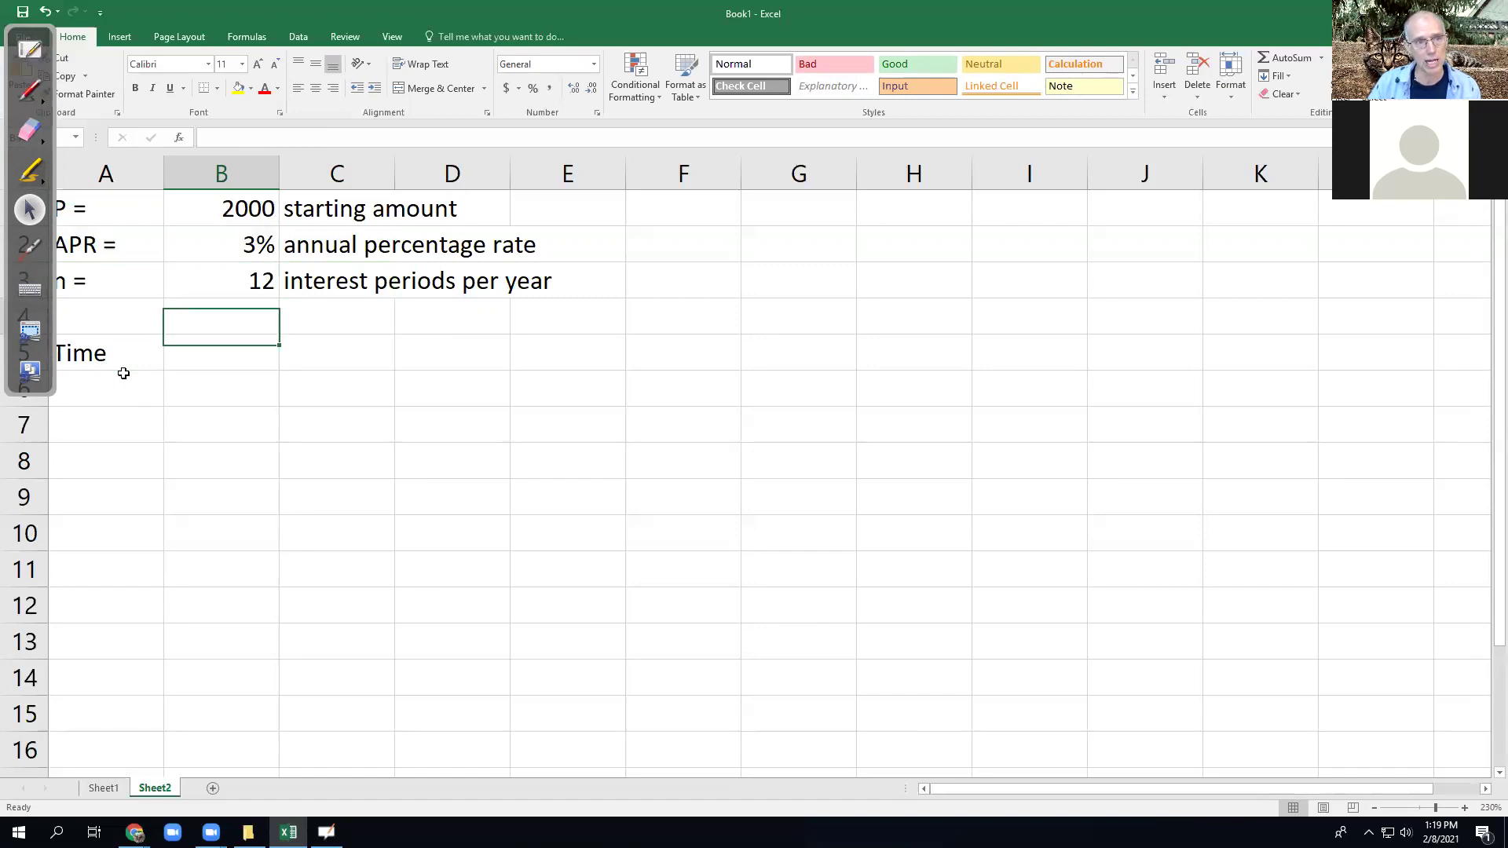
{"action": "key", "text": "Left"}
{"action": "key", "text": "Right"}
{"action": "key", "text": "Up"}
{"action": "type", "text": "4"}
{"action": "key", "text": "Return"}
{"action": "key", "text": "Down"}
{"action": "key", "text": "Left"}
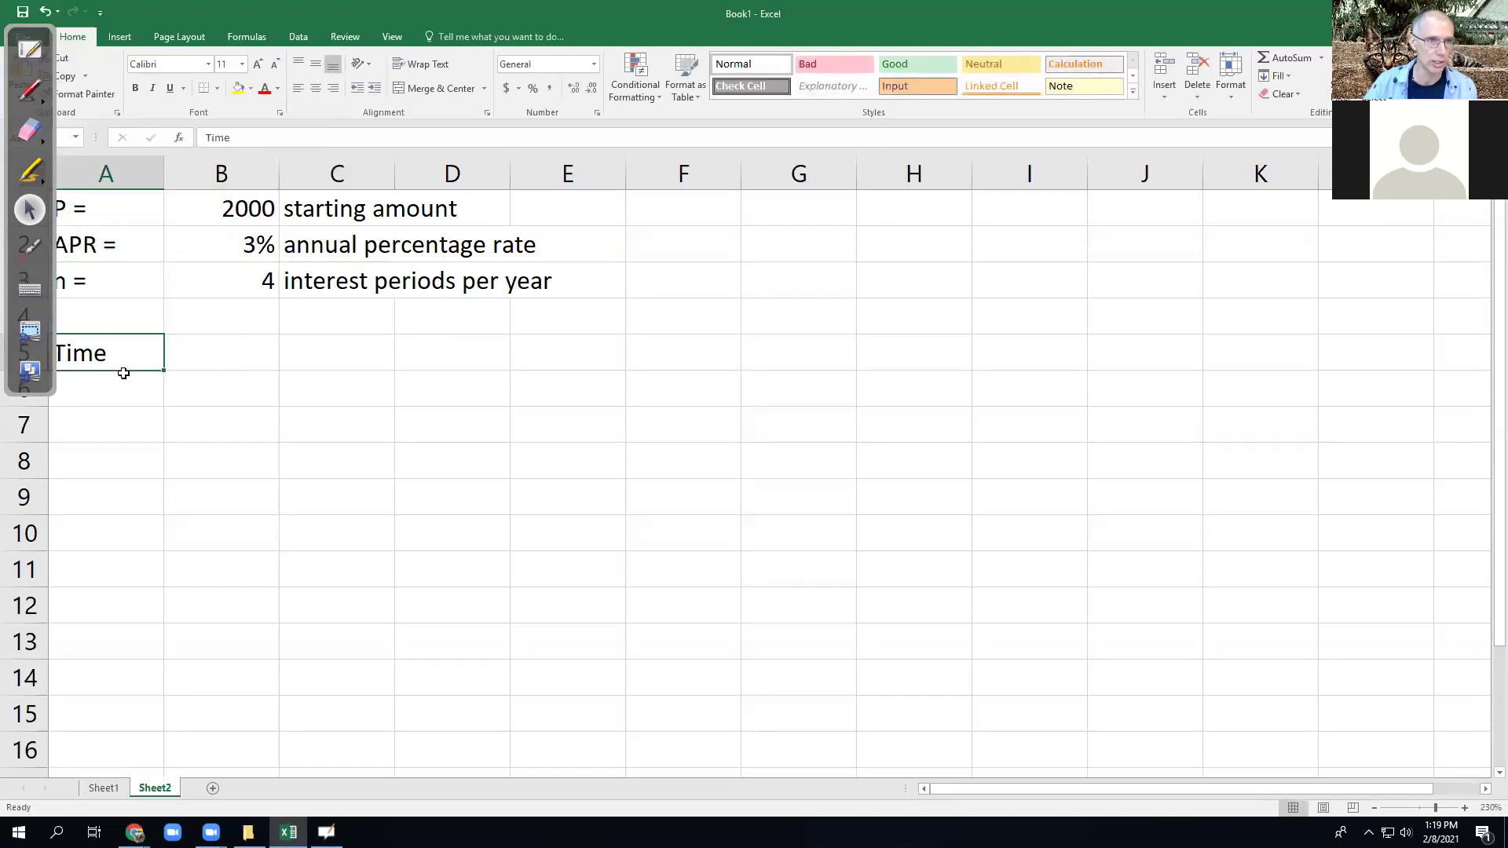
- Set the number of interest periods per year in cell B3 back to 12
{"action": "key", "text": "Right"}
{"action": "key", "text": "Right"}
{"action": "key", "text": "Up"}
{"action": "key", "text": "Up"}
{"action": "key", "text": "Left"}
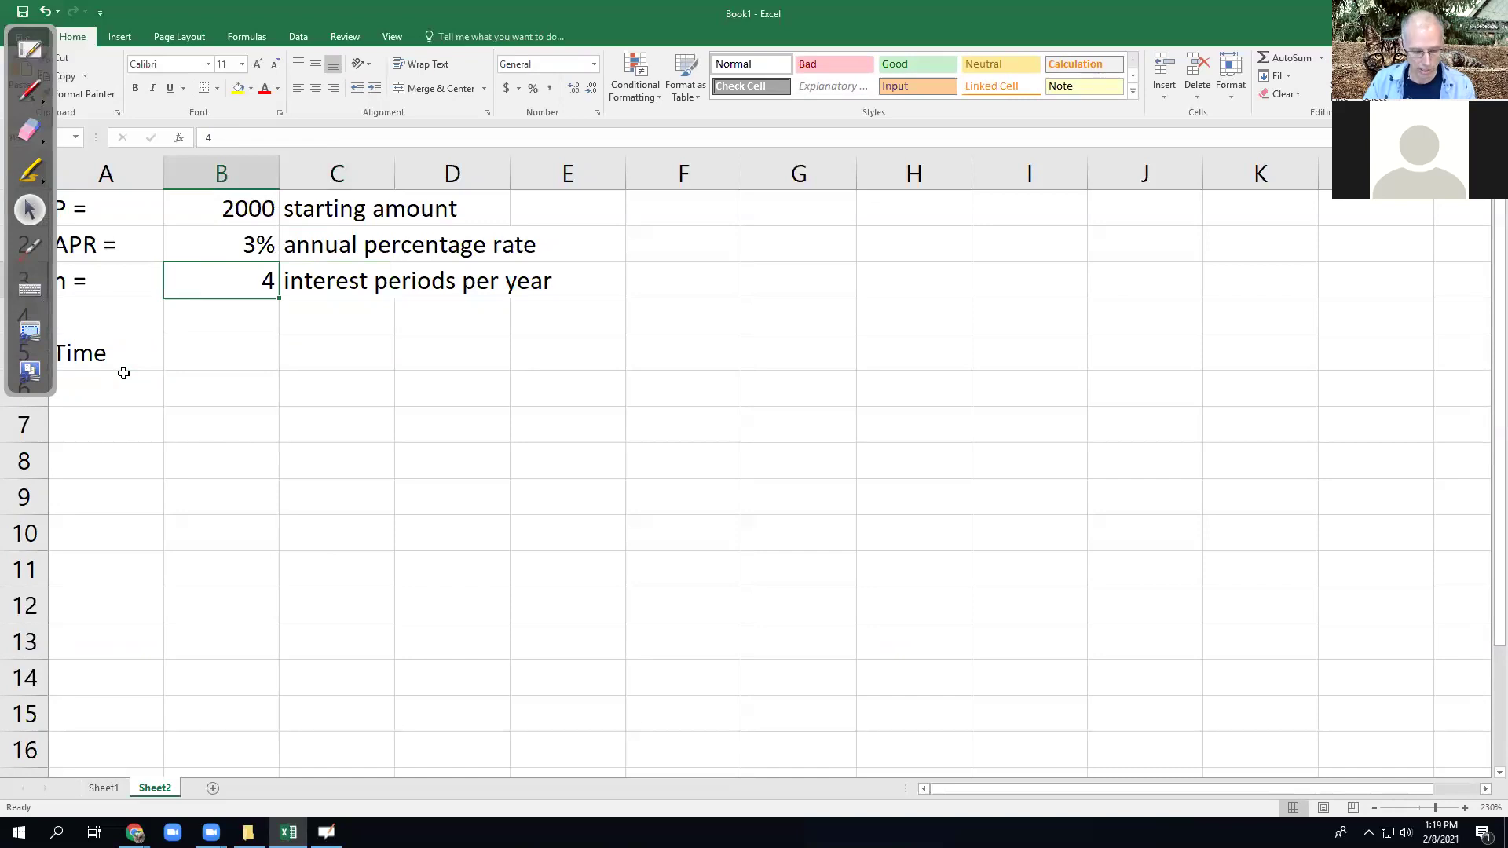
{"action": "type", "text": "12"}
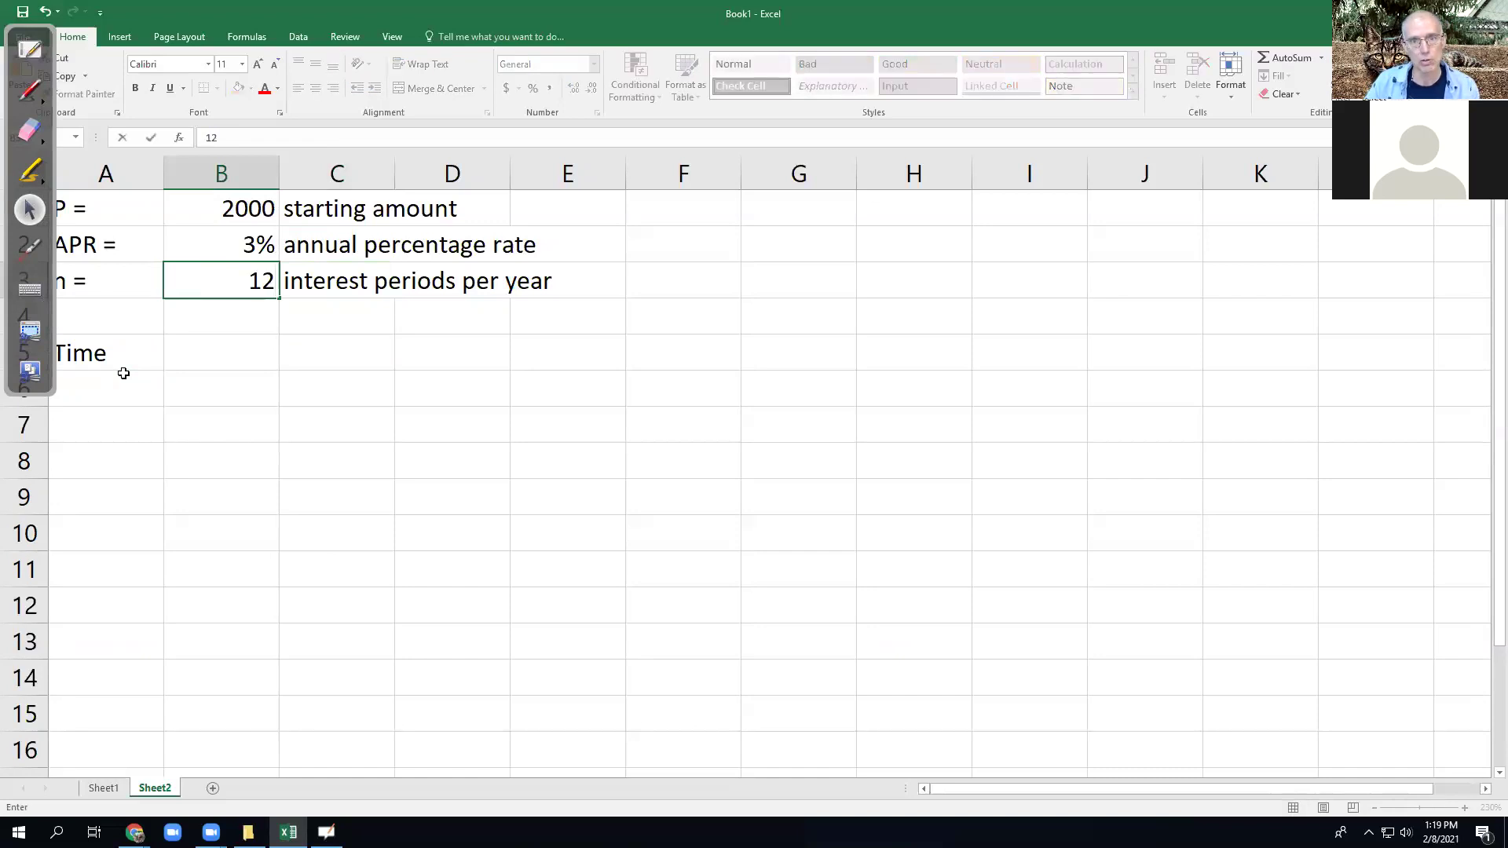
- Start a reference list with the heading "n" in F1, the value 1 in F2 and "yearly" in G2
{"action": "left_click", "coordinate": [700, 218]}
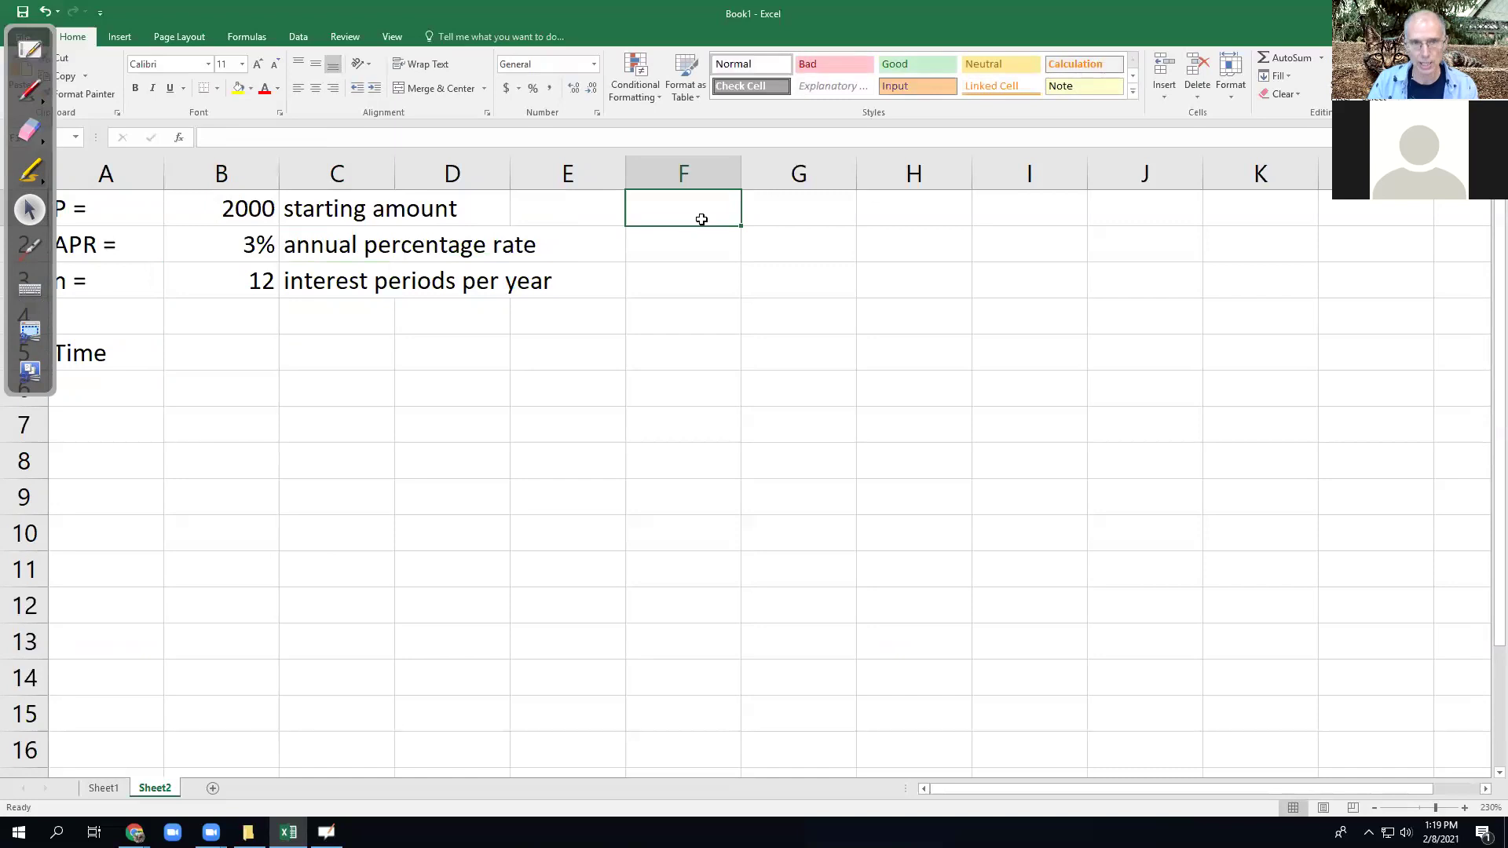
{"action": "type", "text": "n"}
{"action": "key", "text": "Return"}
{"action": "type", "text": "1"}
{"action": "key", "text": "Tab"}
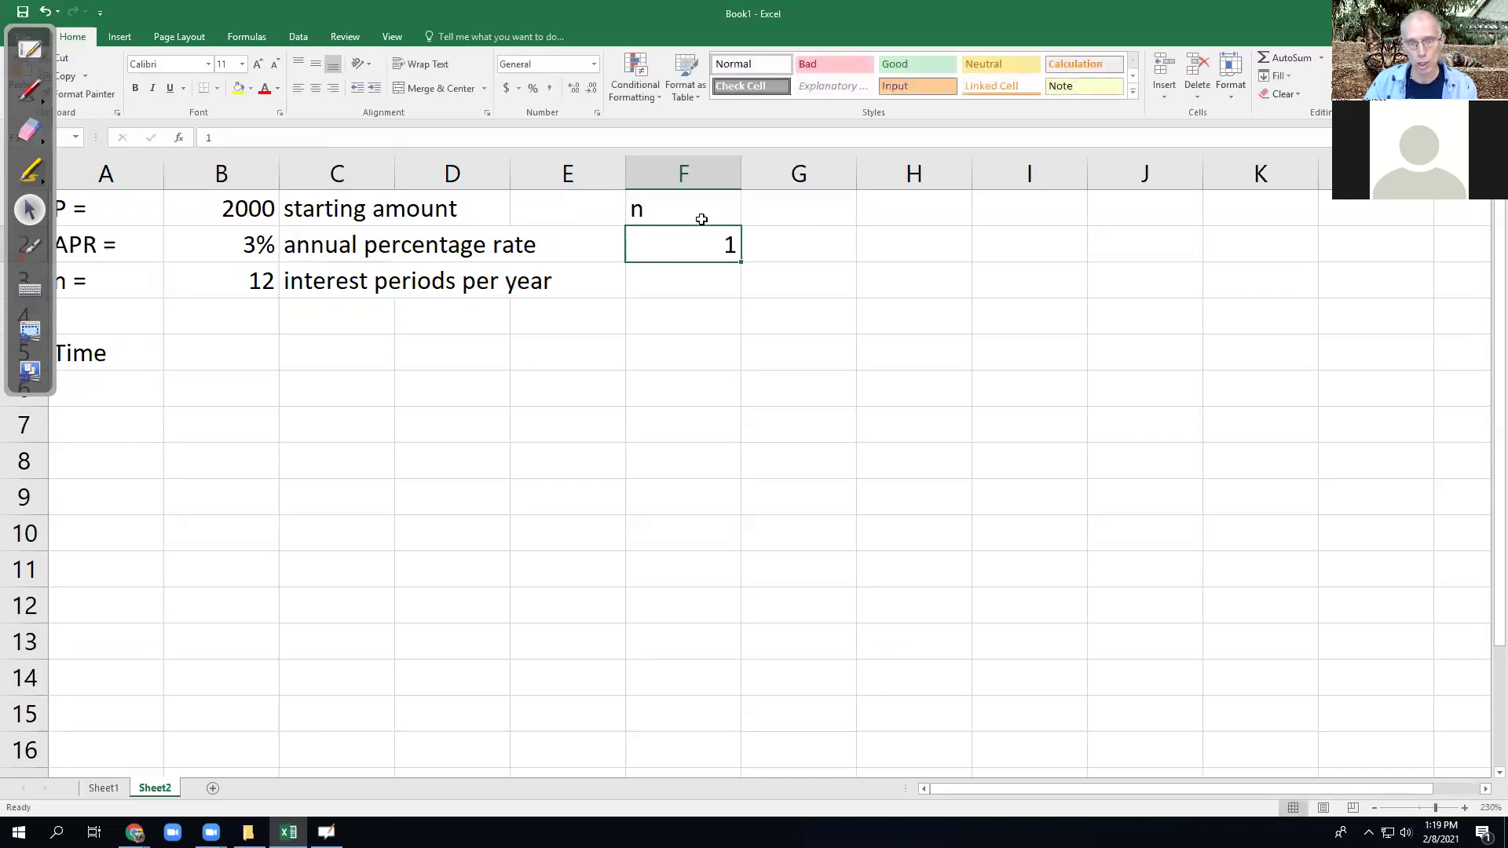
{"action": "type", "text": "yearly"}
{"action": "key", "text": "Return"}
- Add 4 with the label "quarterly" and 12 with the label "monthly" to the n list in rows 3 and 4
{"action": "type", "text": "4"}
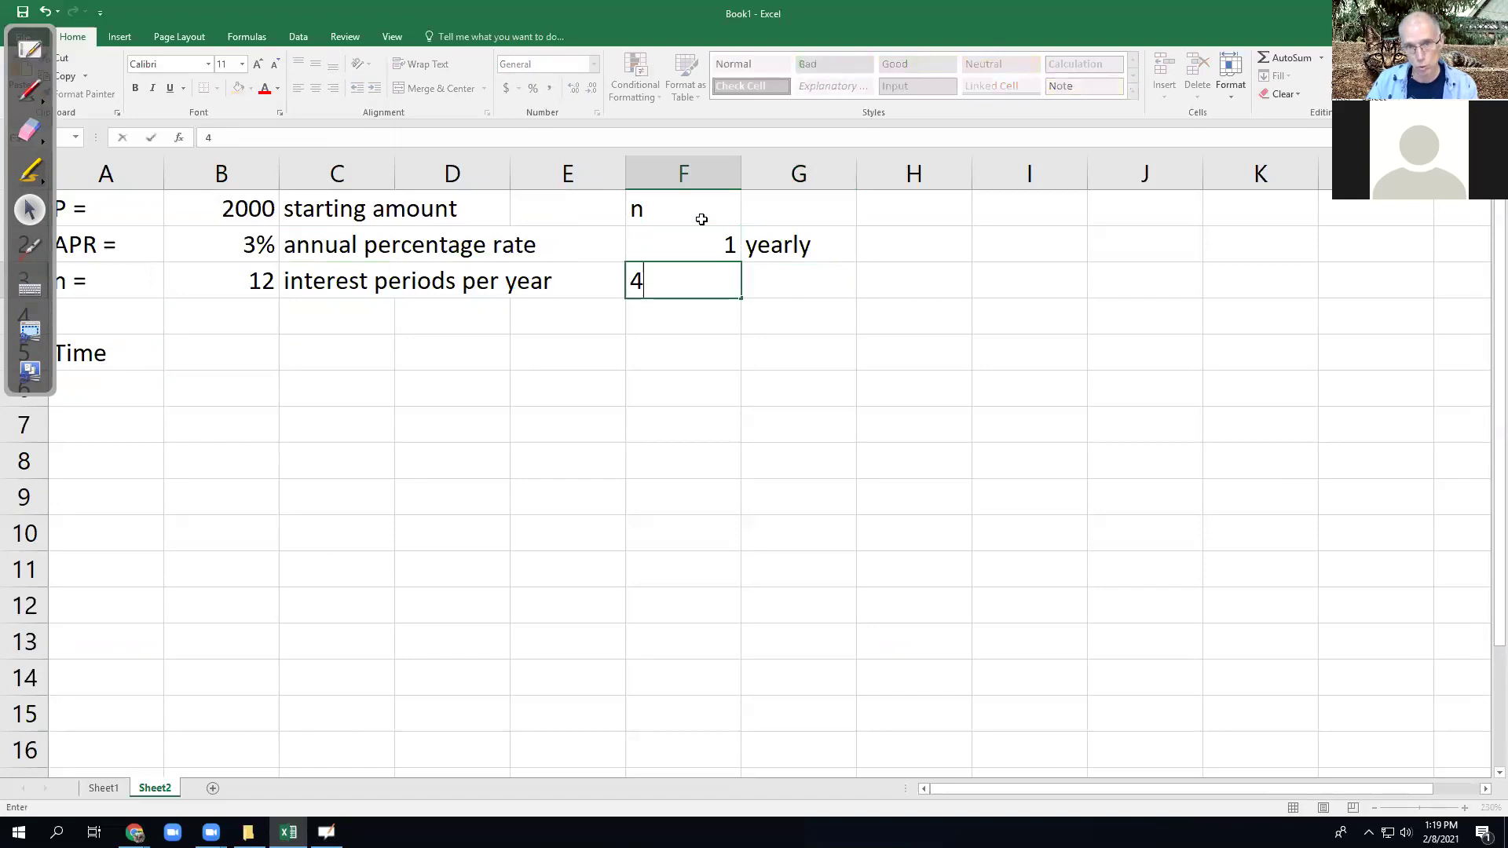
{"action": "key", "text": "Tab"}
{"action": "type", "text": "quarterly"}
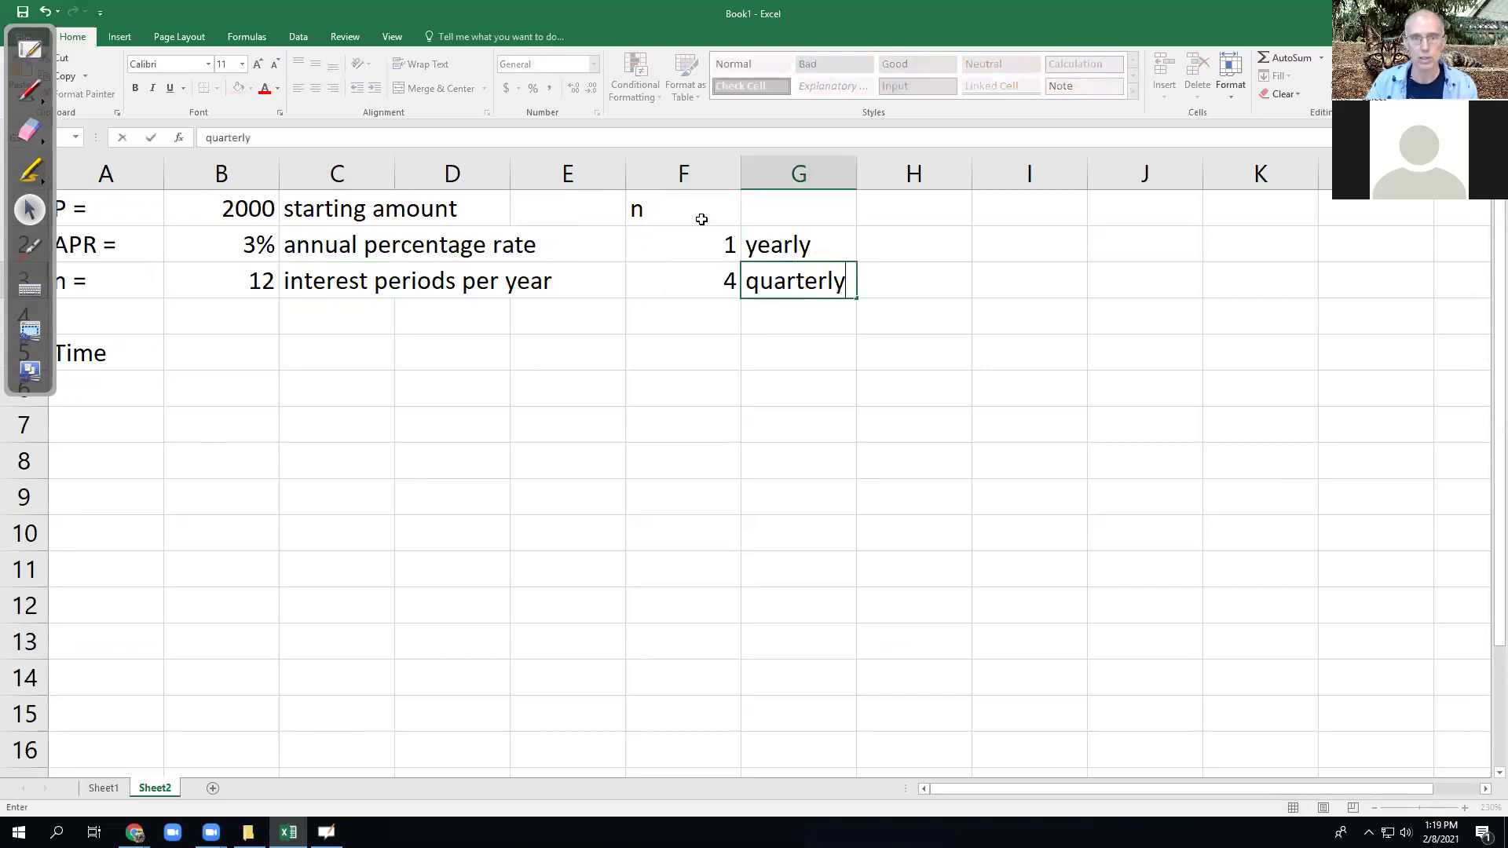
{"action": "key", "text": "Return"}
{"action": "key", "text": "Left"}
{"action": "type", "text": "12"}
{"action": "key", "text": "Tab"}
{"action": "type", "text": "monthly"}
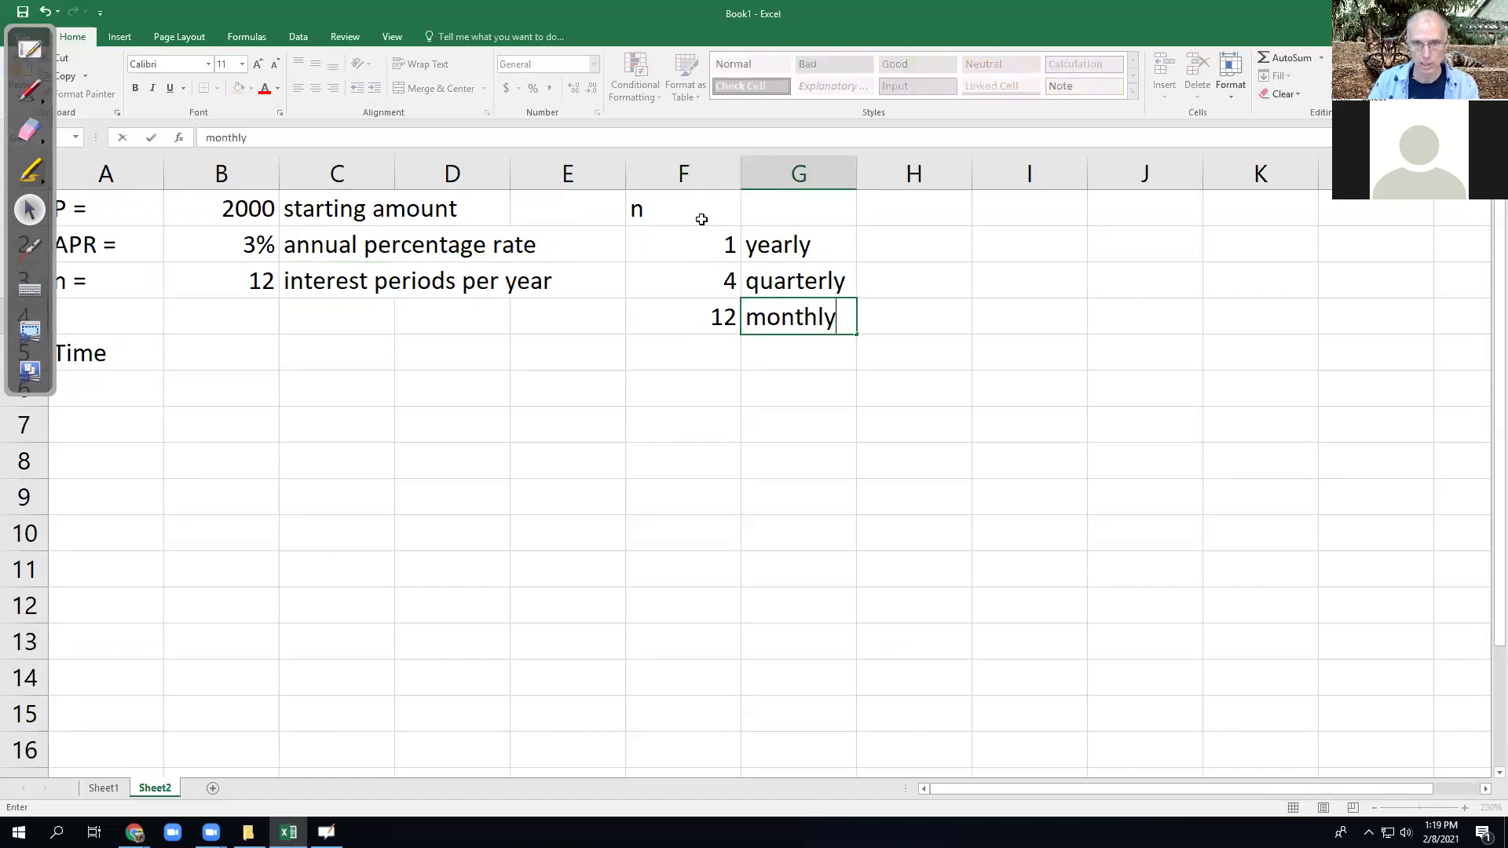
{"action": "key", "text": "Return"}
- Add 365 in cell F5 with the label "daily" in G5 to the n list
{"action": "key", "text": "Left"}
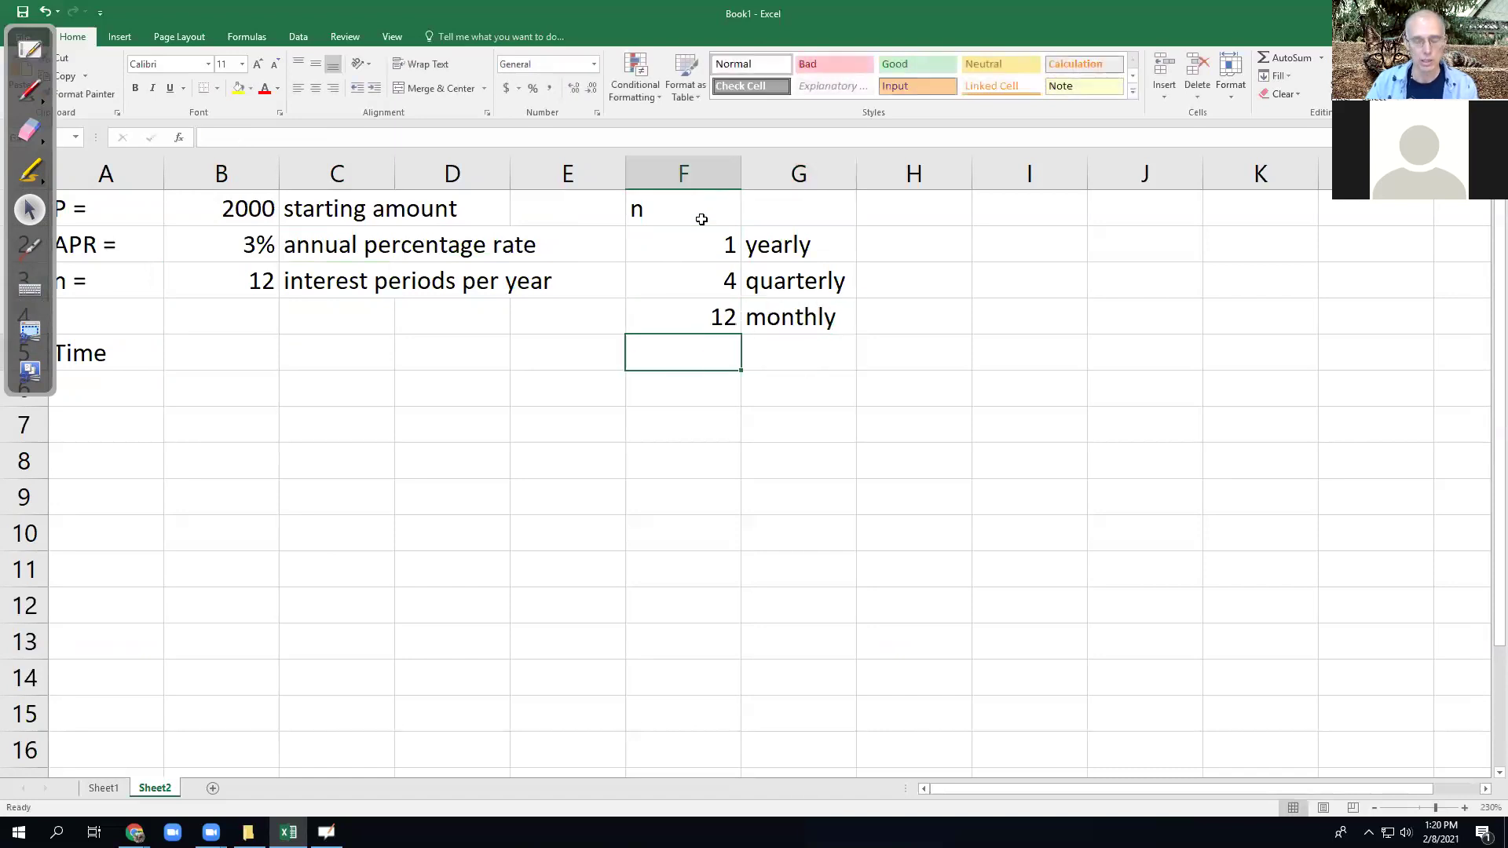
{"action": "type", "text": "265"}
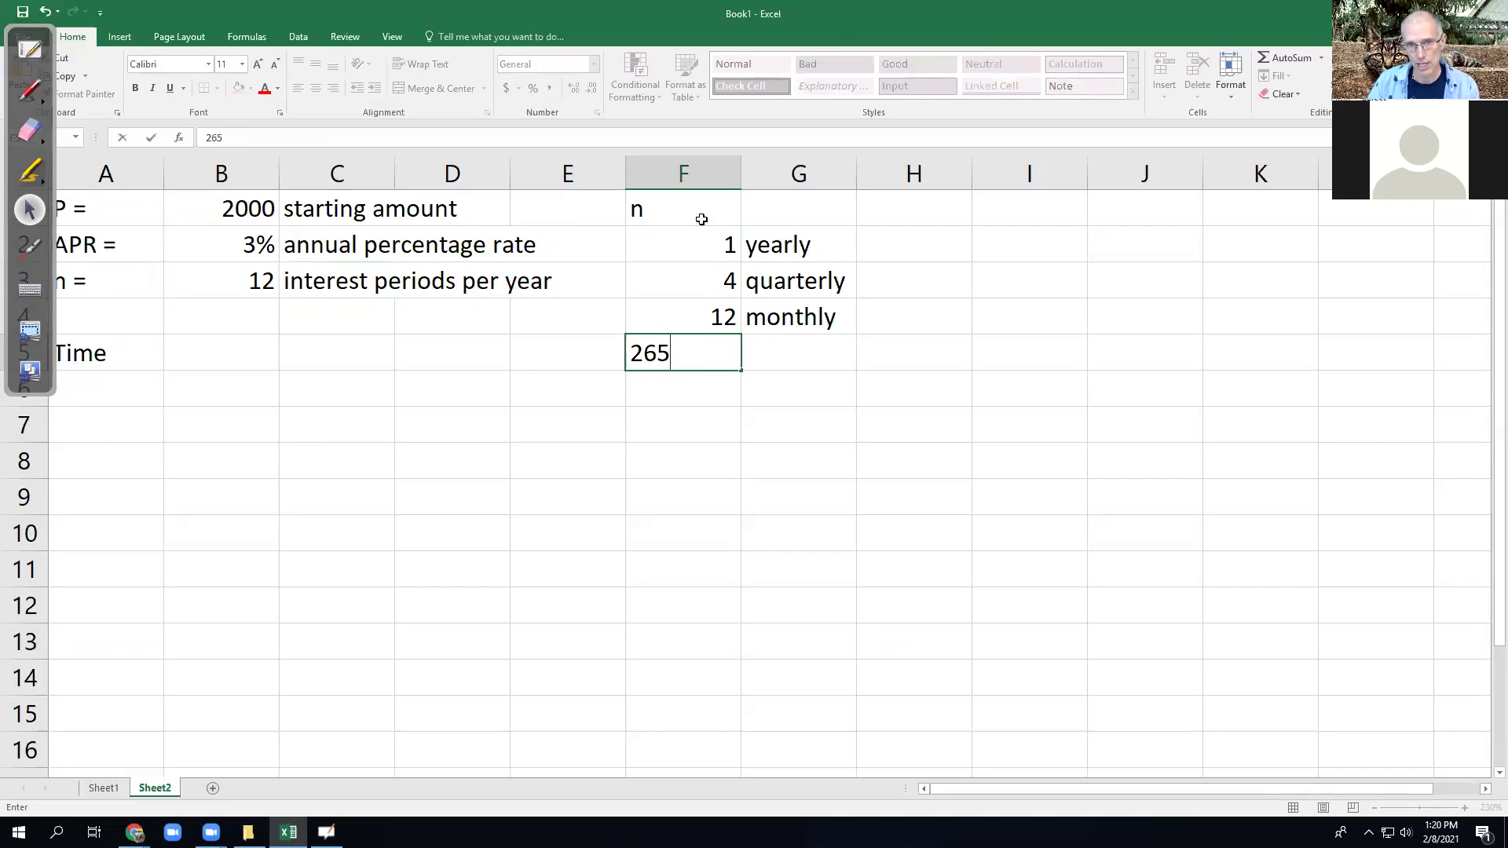
{"action": "key", "text": "BackSpace"}
{"action": "key", "text": "BackSpace"}
{"action": "key", "text": "BackSpace"}
{"action": "type", "text": "365"}
{"action": "key", "text": "Tab"}
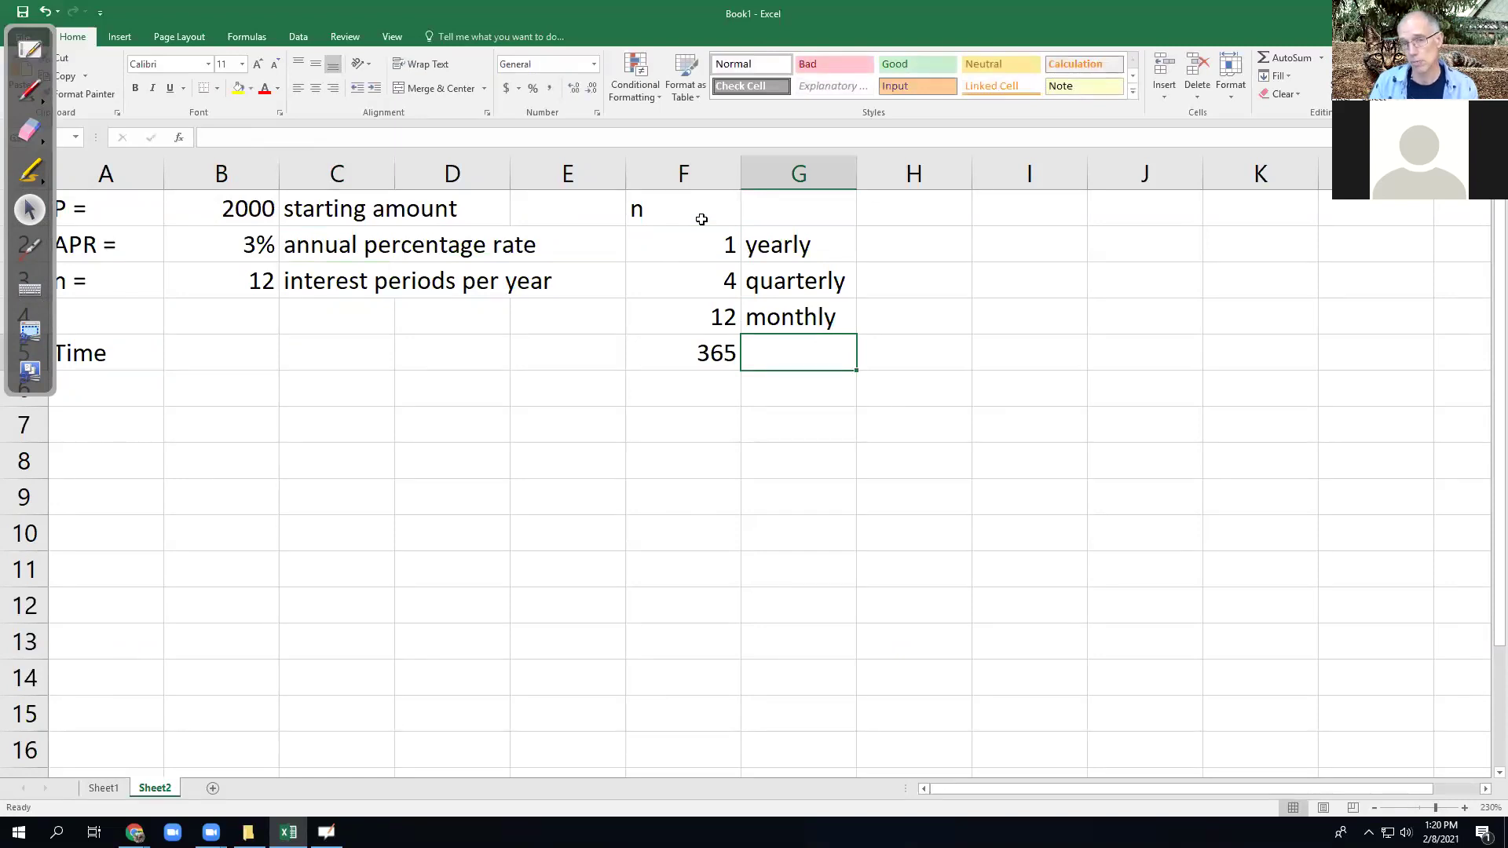
{"action": "type", "text": "daily"}
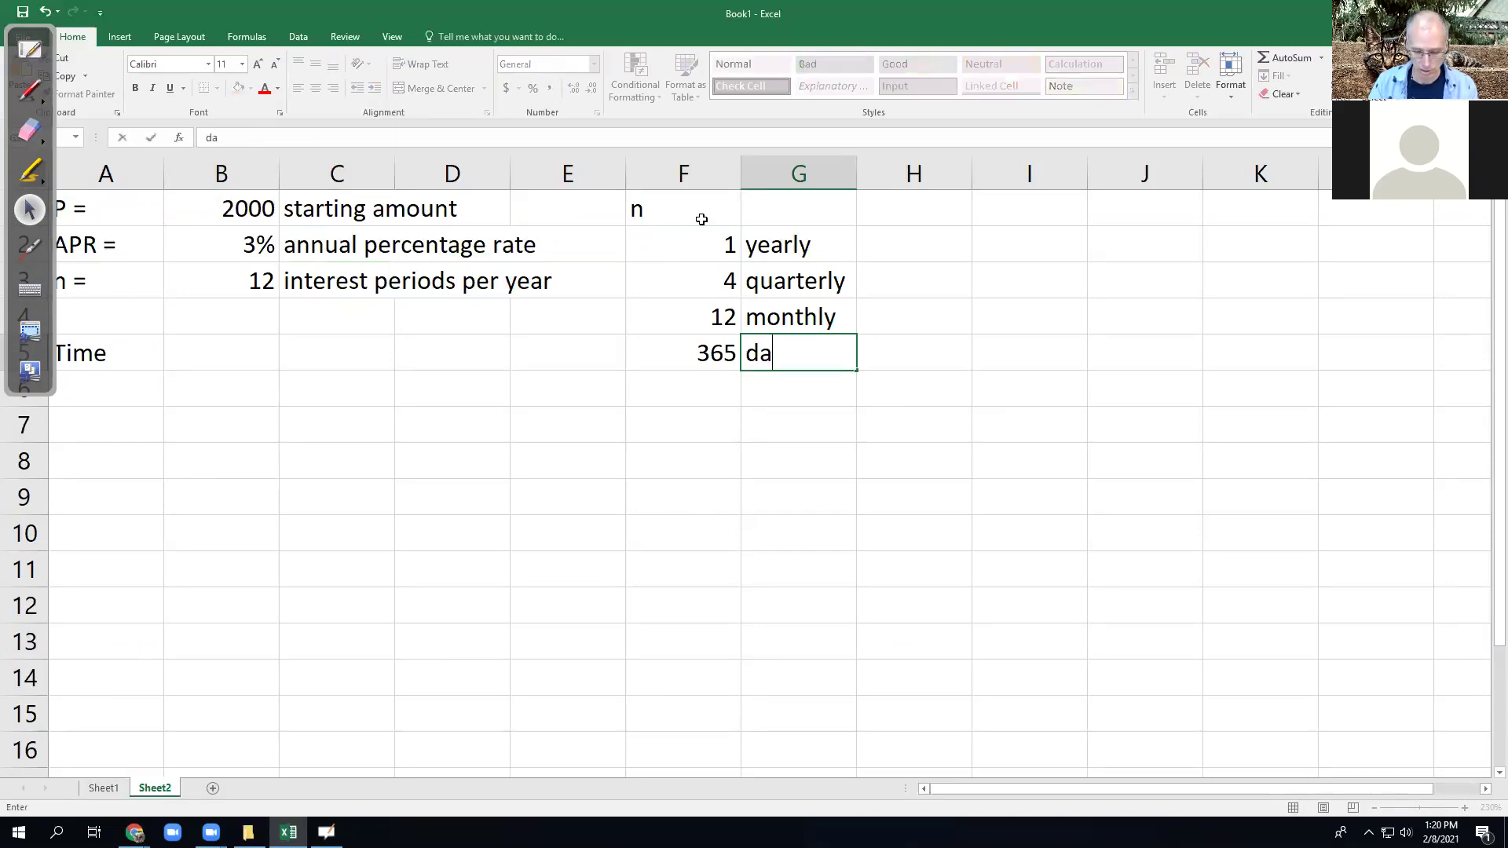
{"action": "key", "text": "Return"}
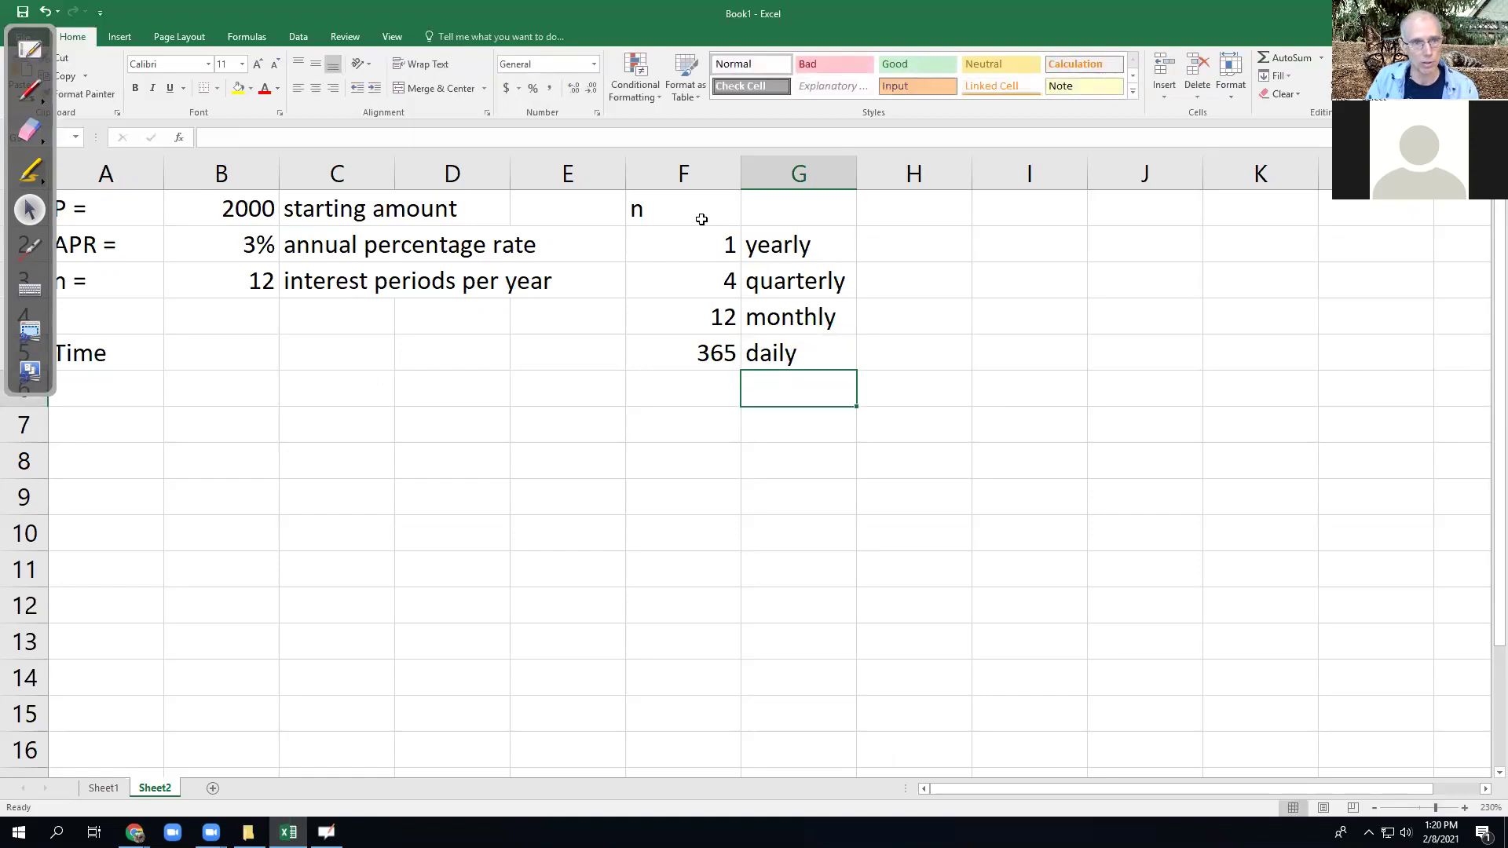
- Enter the column heading "Amount" in cell B5 beside the Time heading
{"action": "key", "text": "Left"}
{"action": "key", "text": "Left"}
{"action": "key", "text": "Left"}
{"action": "key", "text": "Left"}
{"action": "key", "text": "Left"}
{"action": "key", "text": "Left"}
{"action": "key", "text": "Up"}
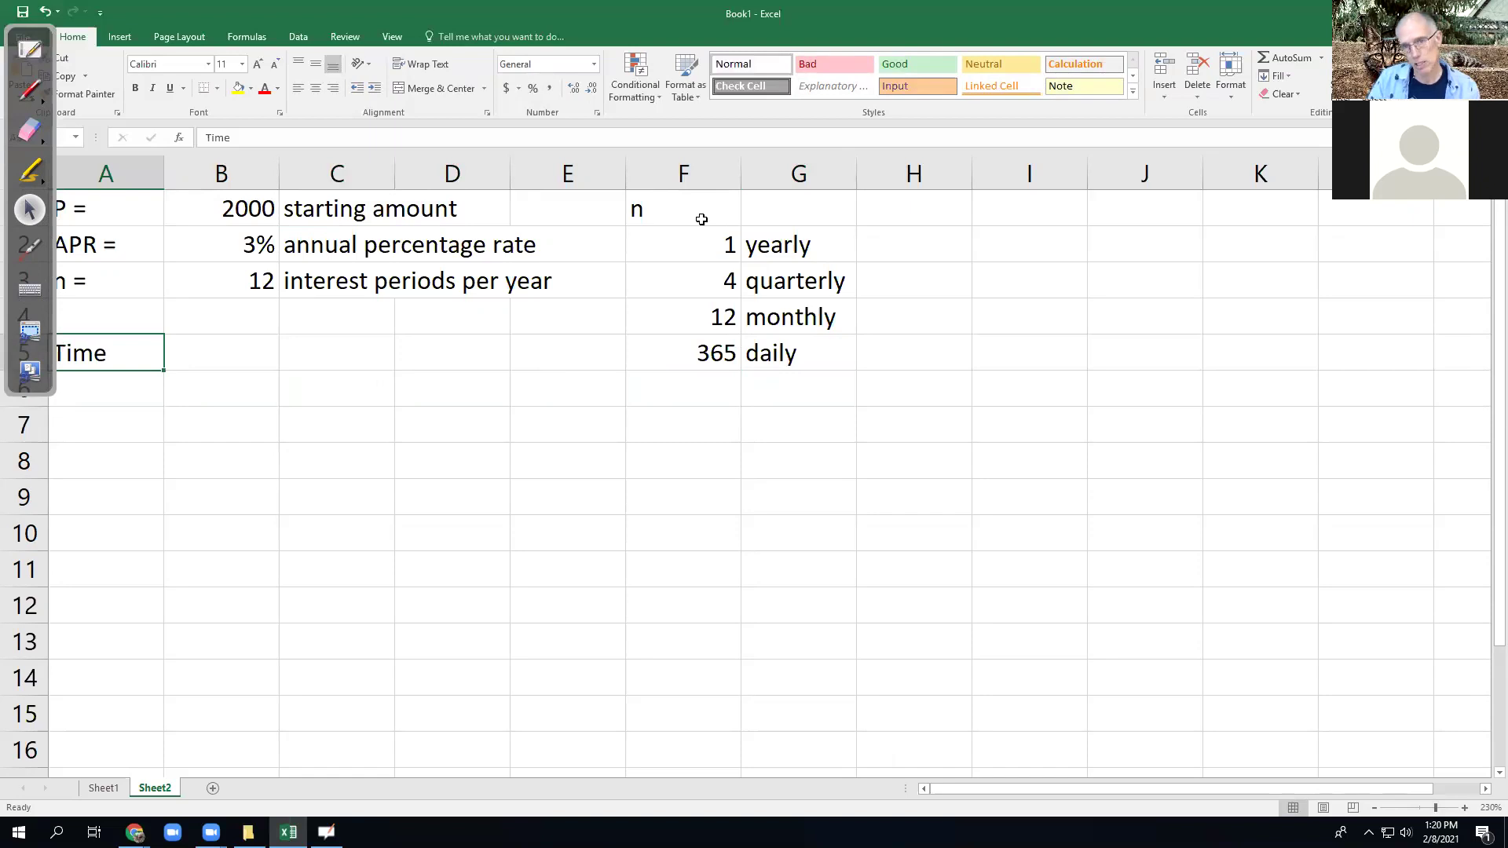
{"action": "key", "text": "Right"}
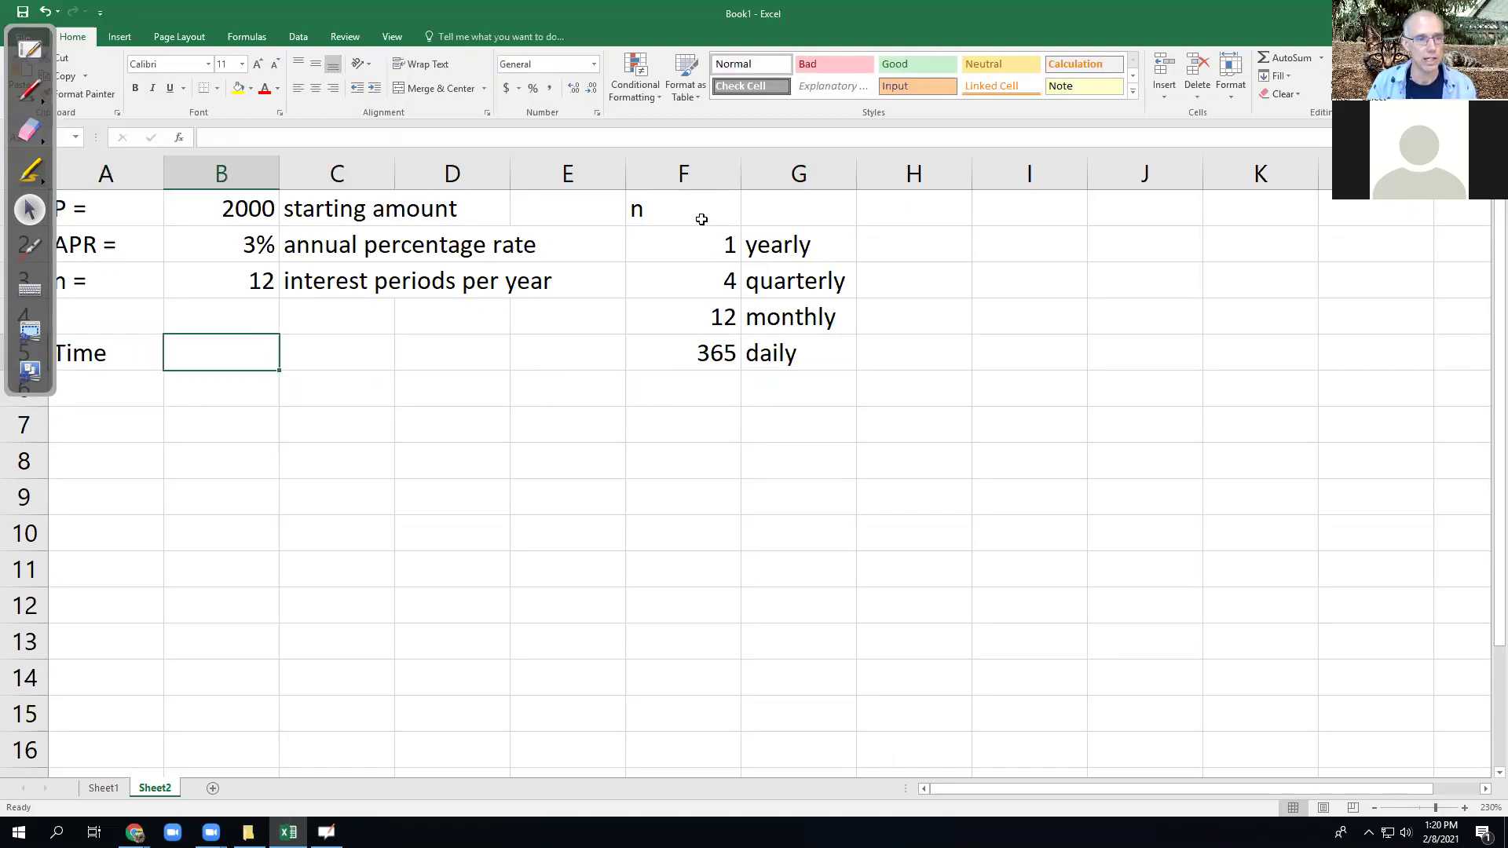
{"action": "type", "text": "Amount"}
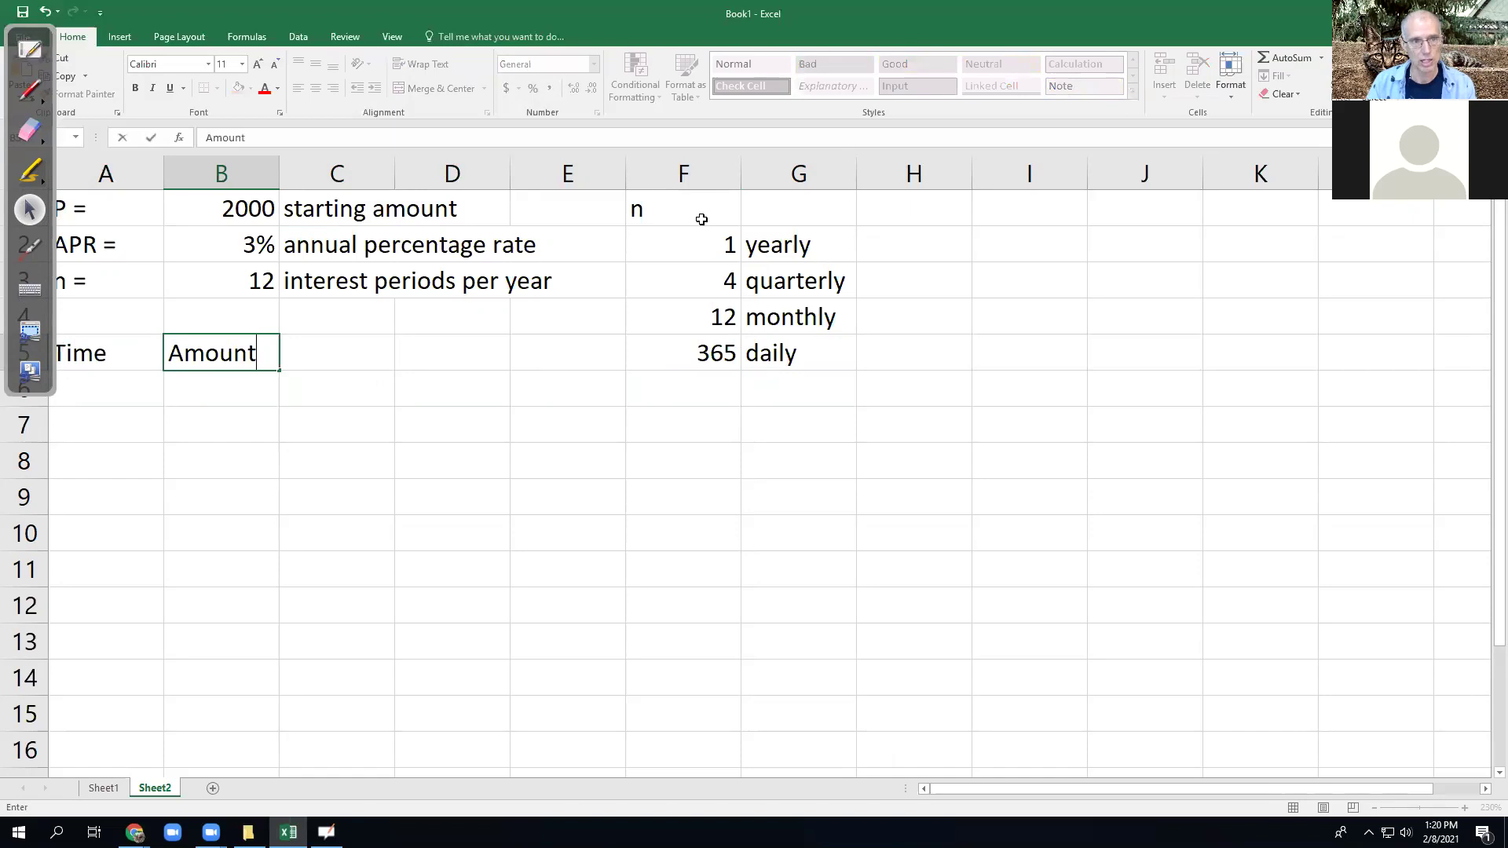
{"action": "key", "text": "Return"}
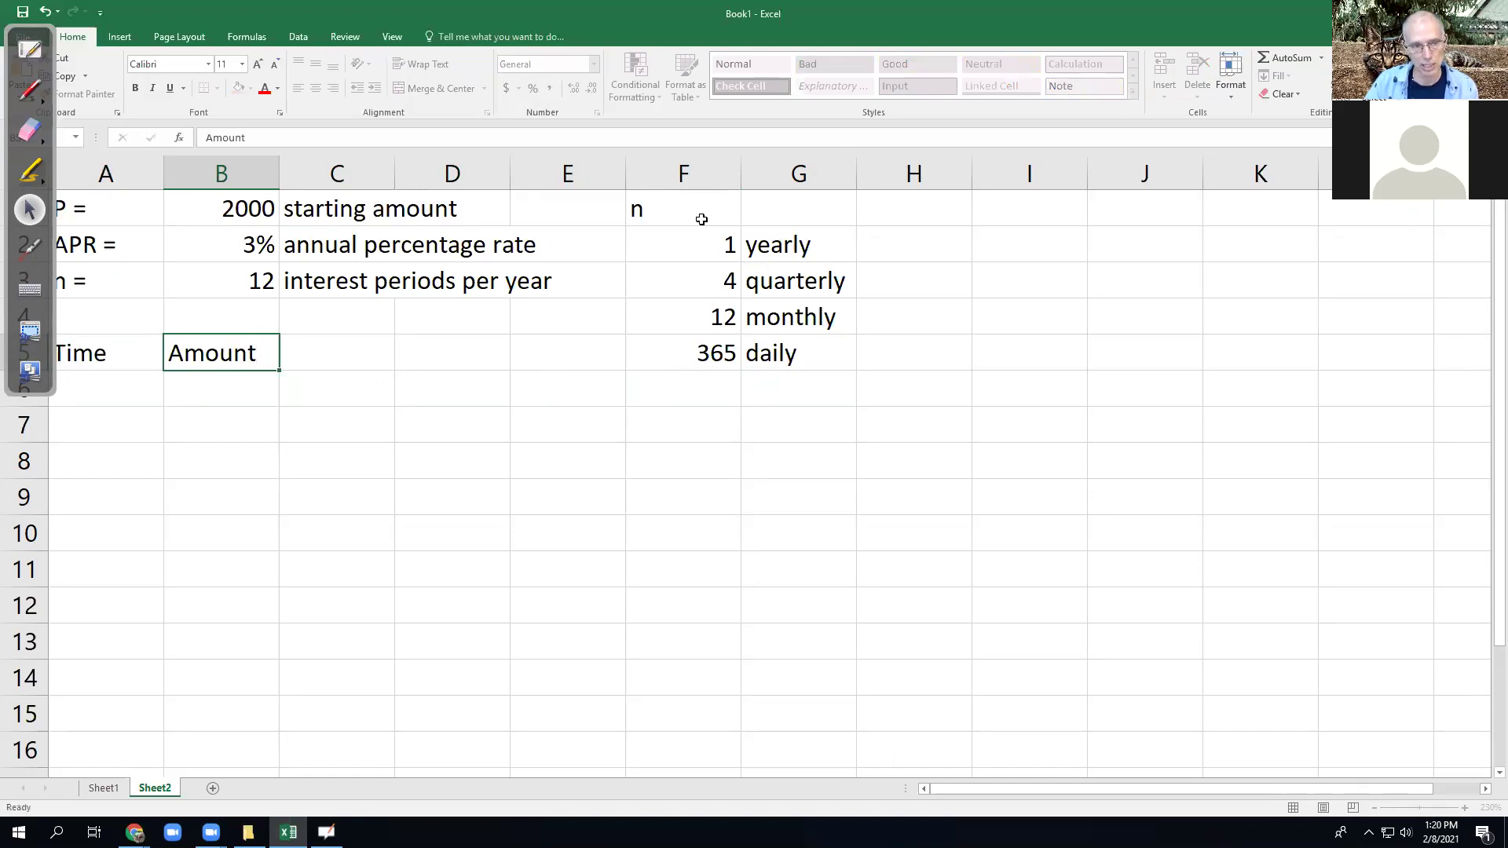
- Fill the Time column with the values 0, 1, 2, 3 and 4 in cells A6 to A10
{"action": "key", "text": "Left"}
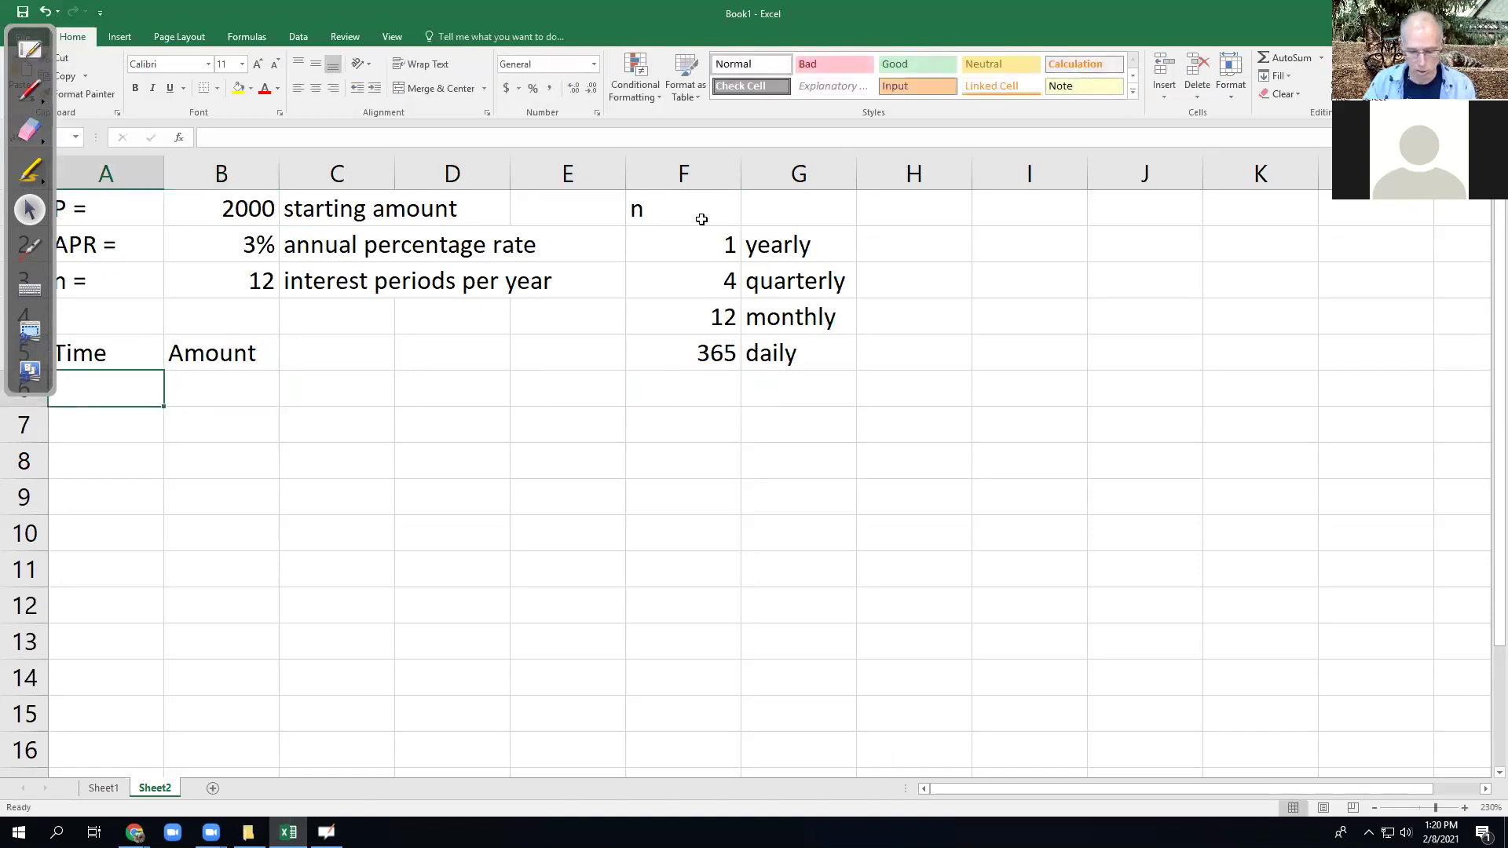
{"action": "type", "text": "0"}
{"action": "key", "text": "Return"}
{"action": "type", "text": "1"}
{"action": "key", "text": "Return"}
{"action": "type", "text": "2"}
{"action": "key", "text": "Return"}
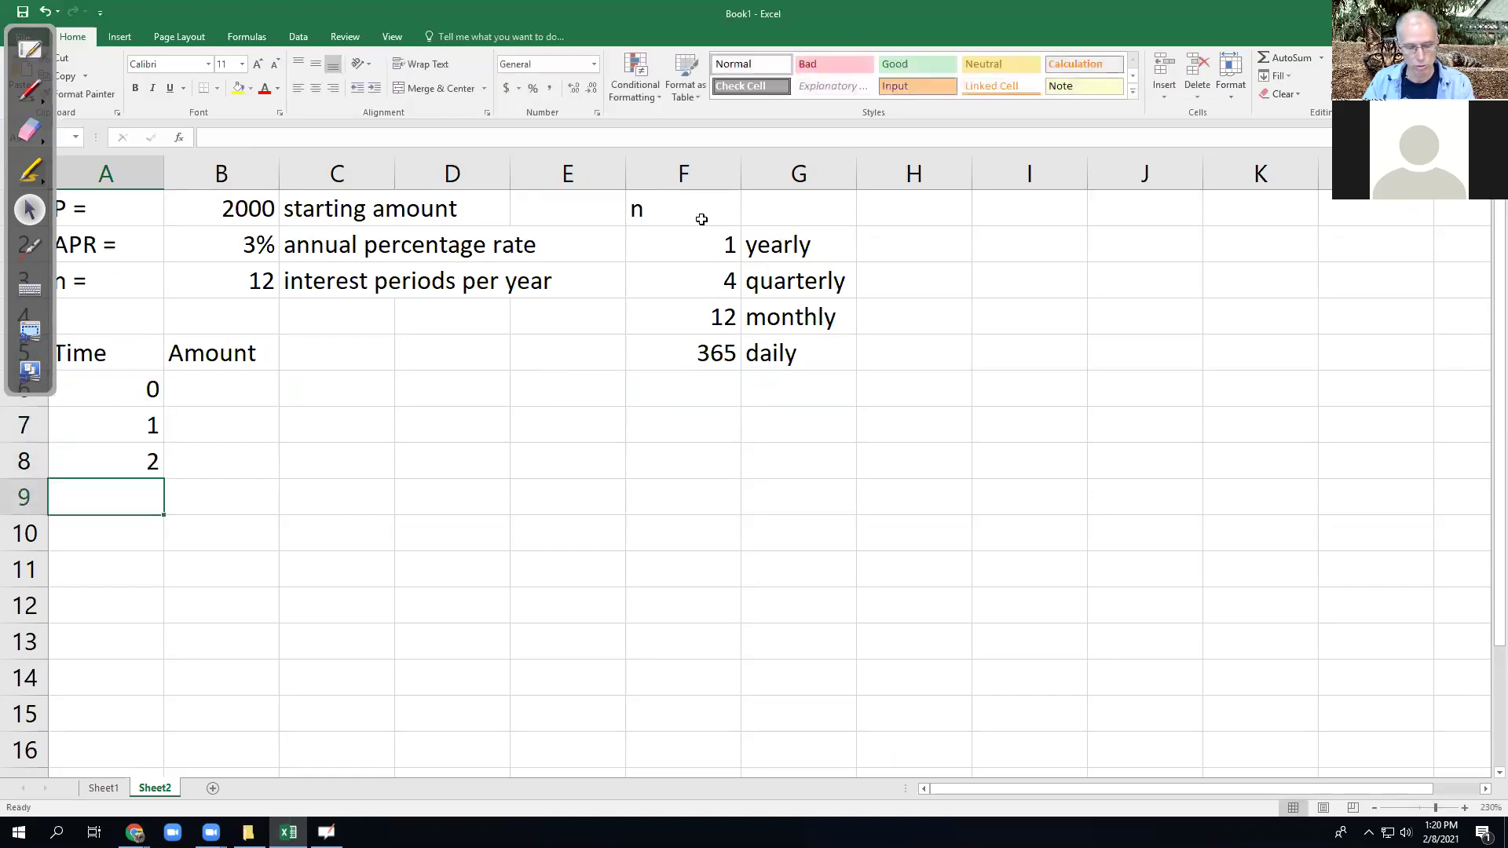
{"action": "type", "text": "3"}
{"action": "key", "text": "Return"}
{"action": "type", "text": "4"}
{"action": "key", "text": "Right"}
- Review the Time values, the n value in B3 and the list of compounding options in F2:G5
{"action": "key", "text": "Up"}
{"action": "key", "text": "Up"}
{"action": "key", "text": "Up"}
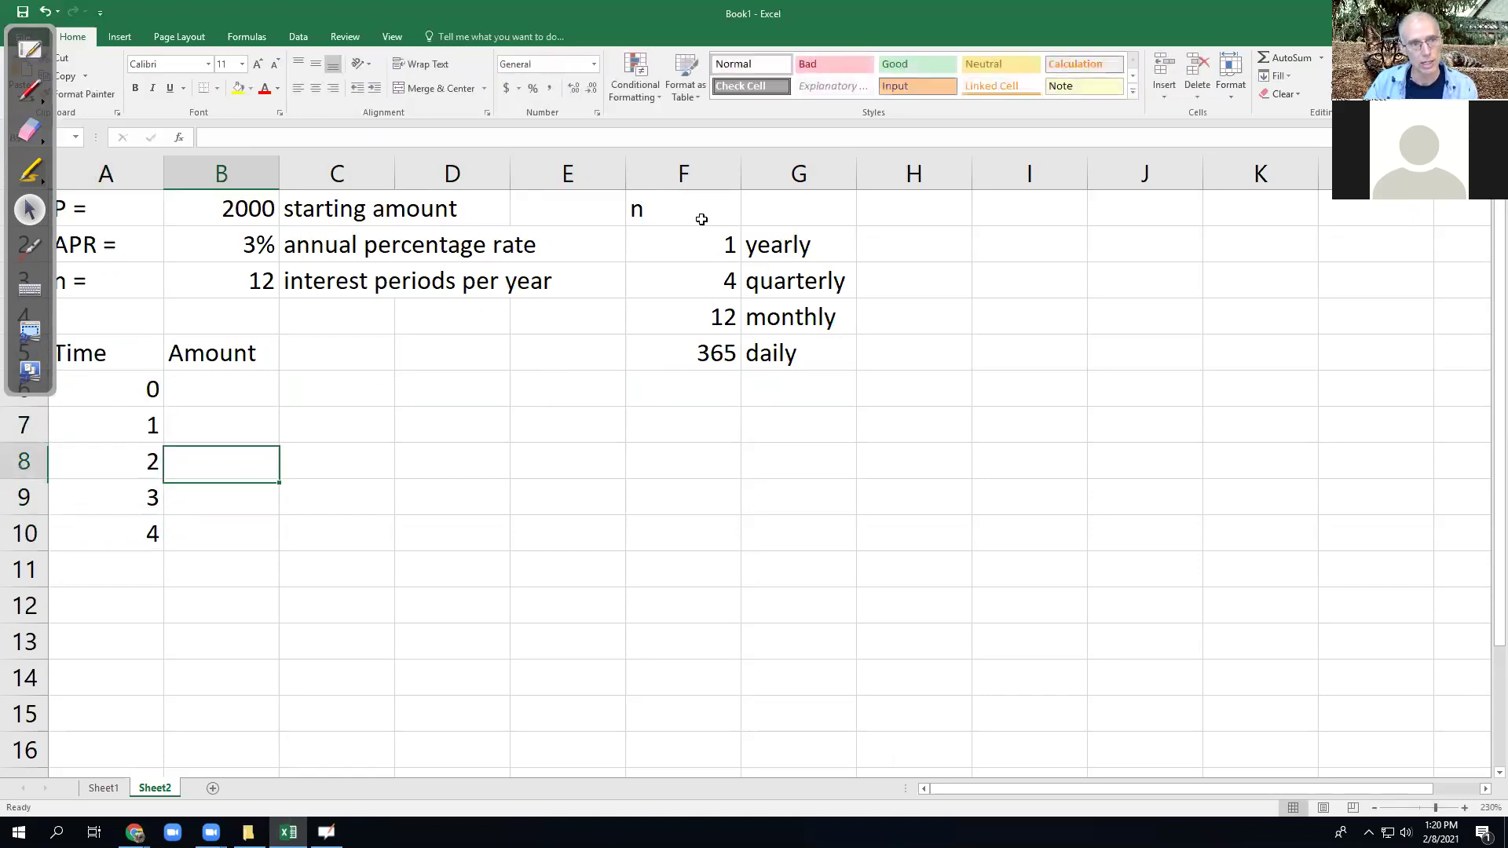
{"action": "key", "text": "Left"}
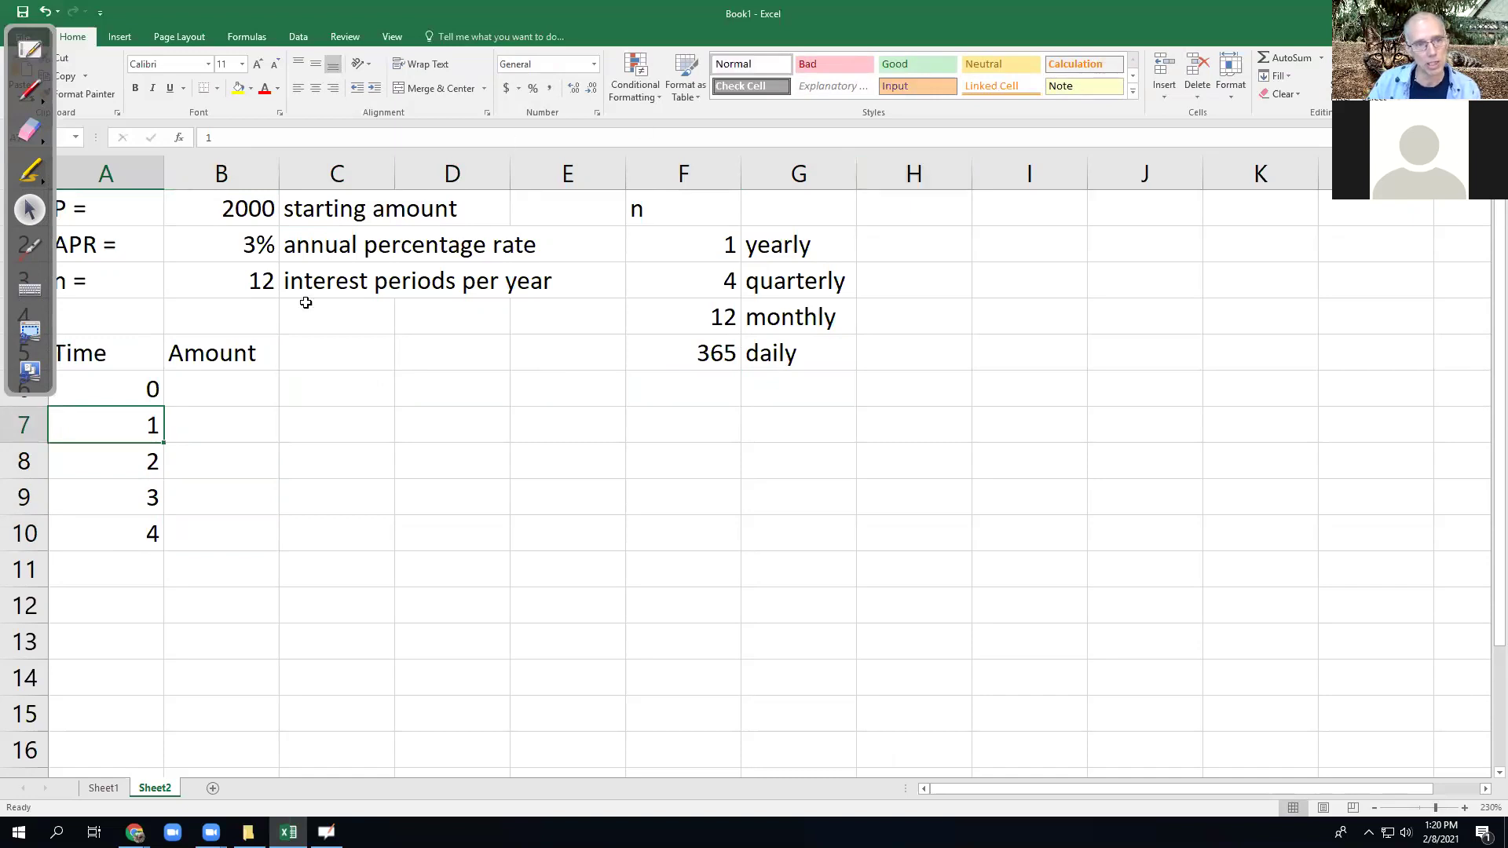
{"action": "left_click", "coordinate": [246, 292]}
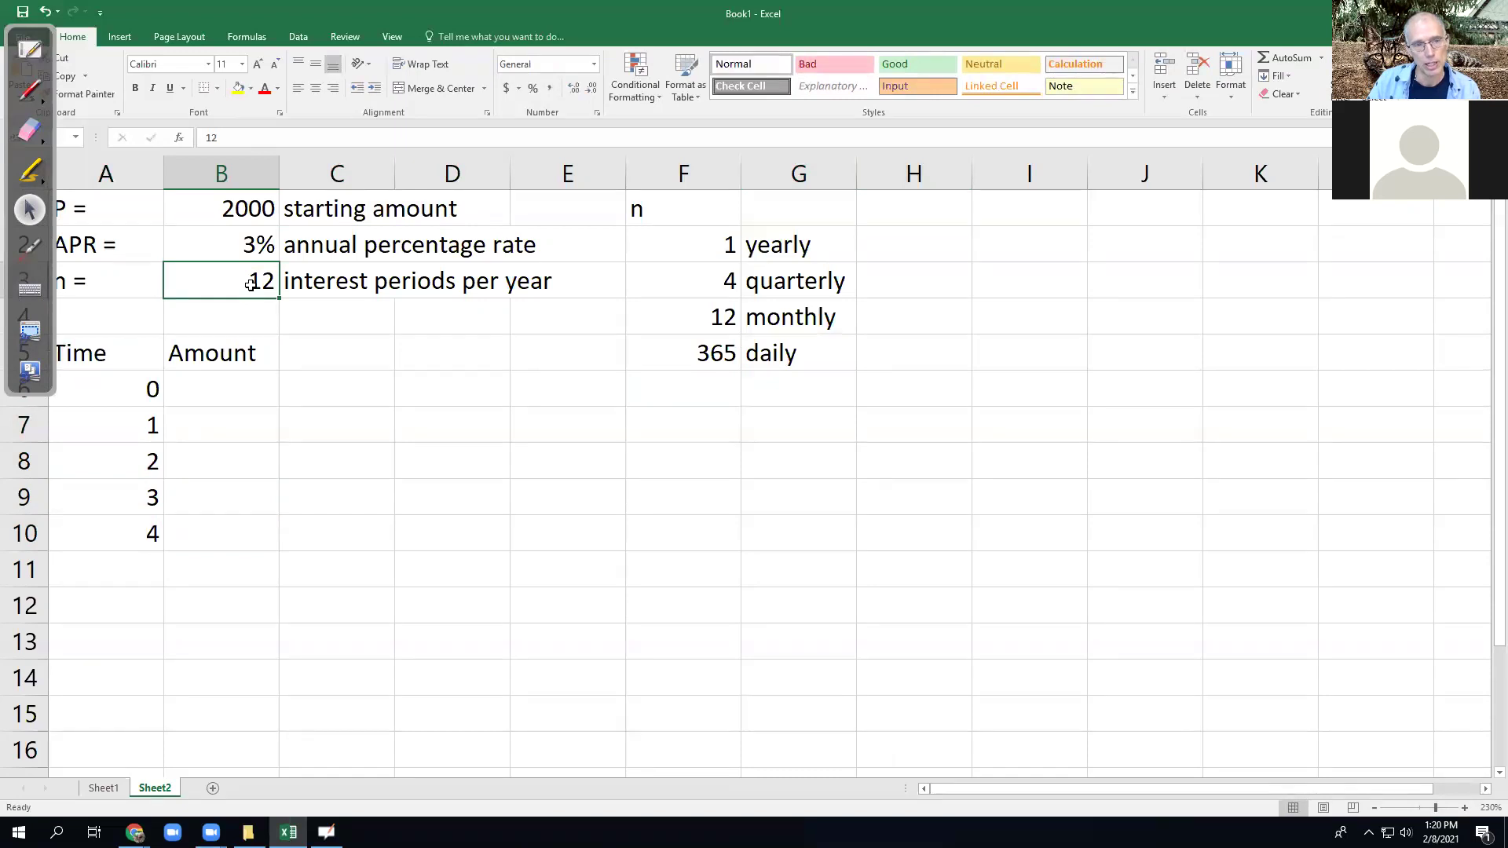
{"action": "left_click", "coordinate": [146, 424]}
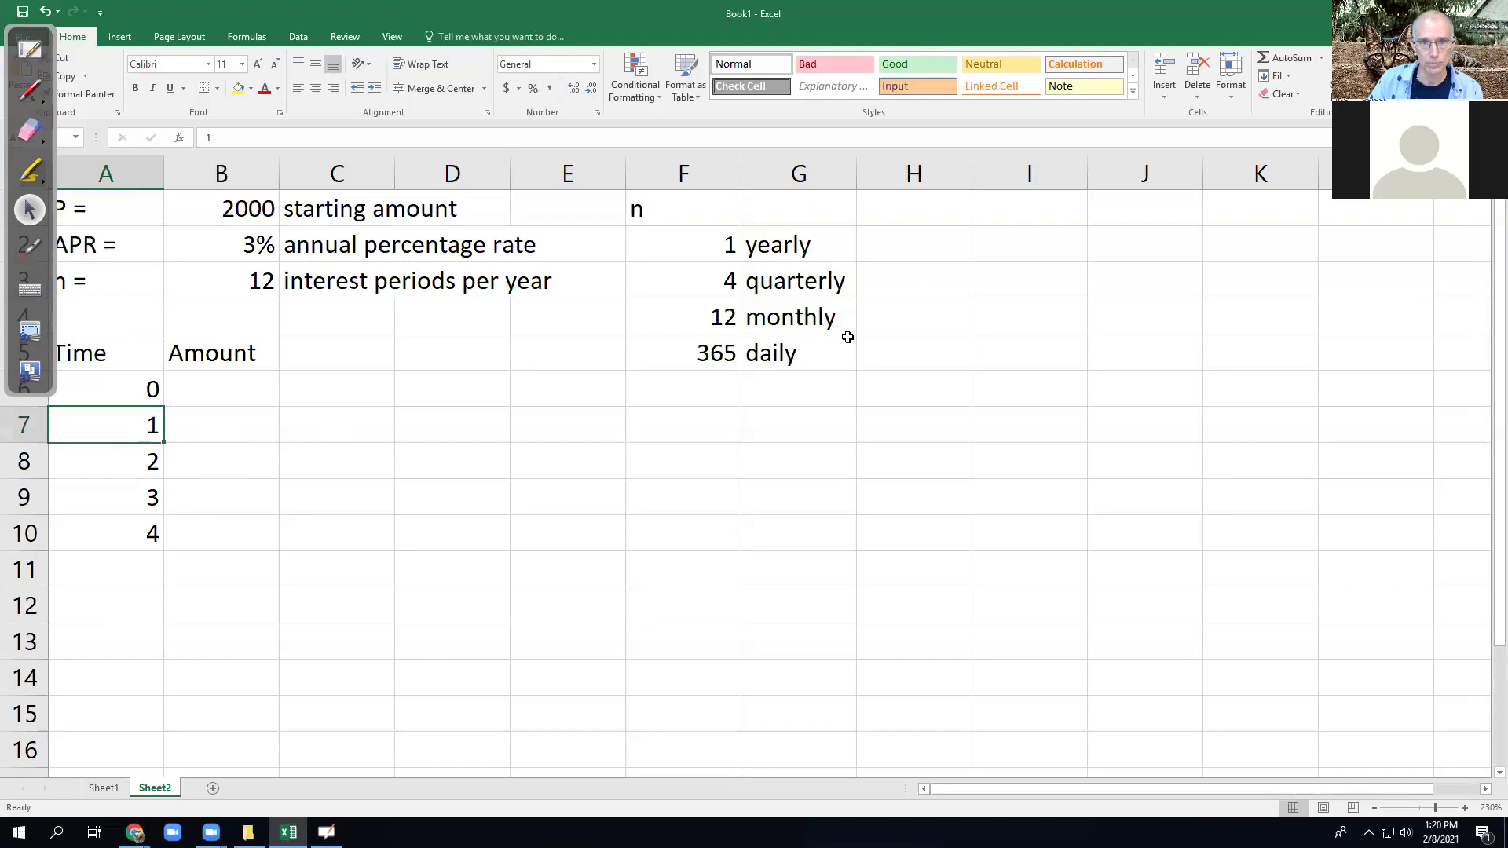
{"action": "mouse_move", "coordinate": [683, 236]}
{"action": "left_mouse_down"}
{"action": "mouse_move", "coordinate": [781, 260]}
{"action": "mouse_move", "coordinate": [783, 351]}
{"action": "left_mouse_up"}
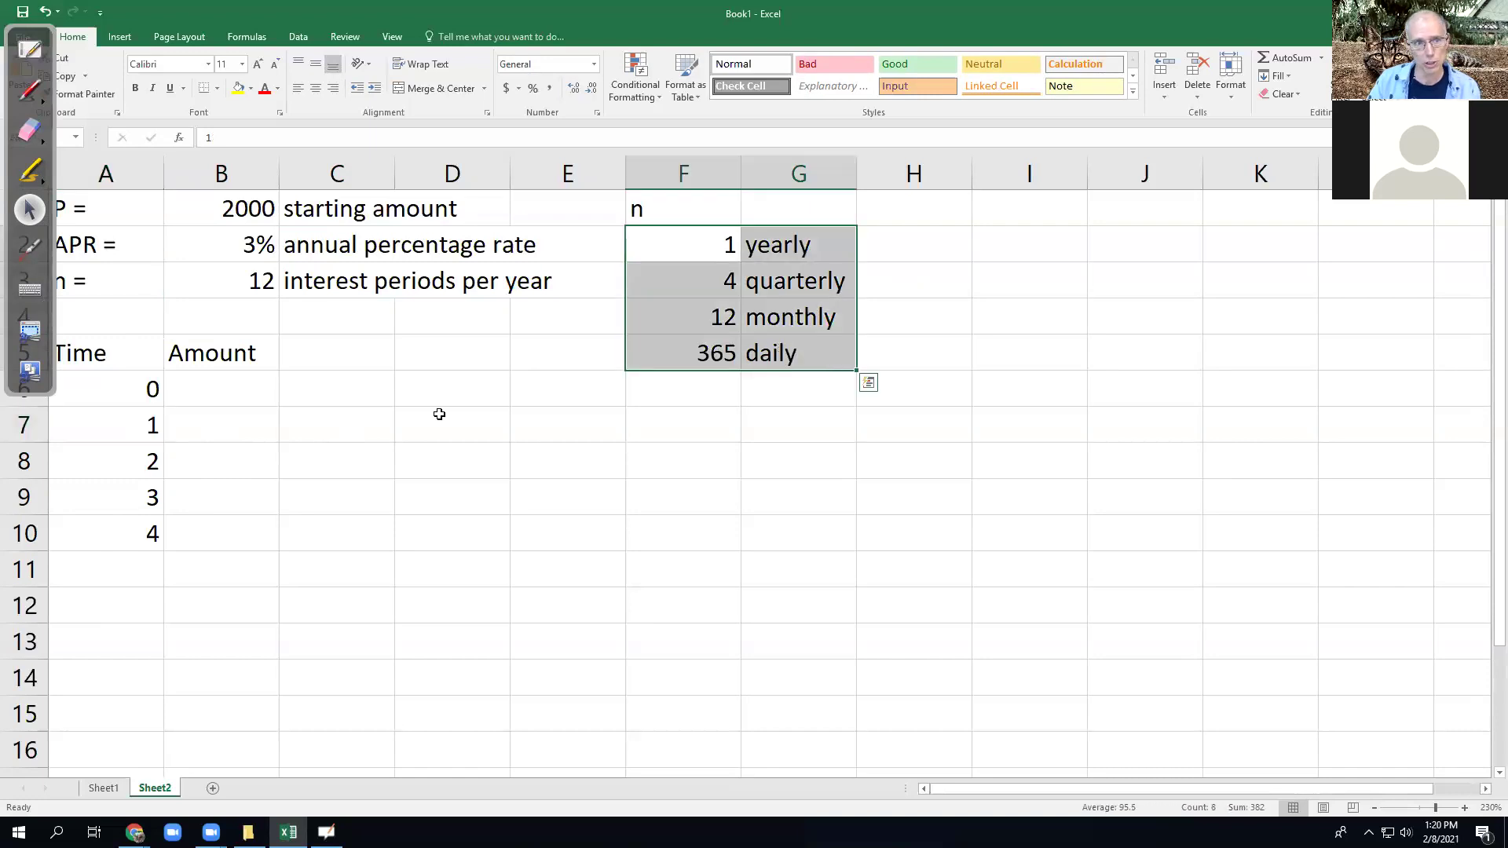
{"action": "left_click", "coordinate": [232, 384]}
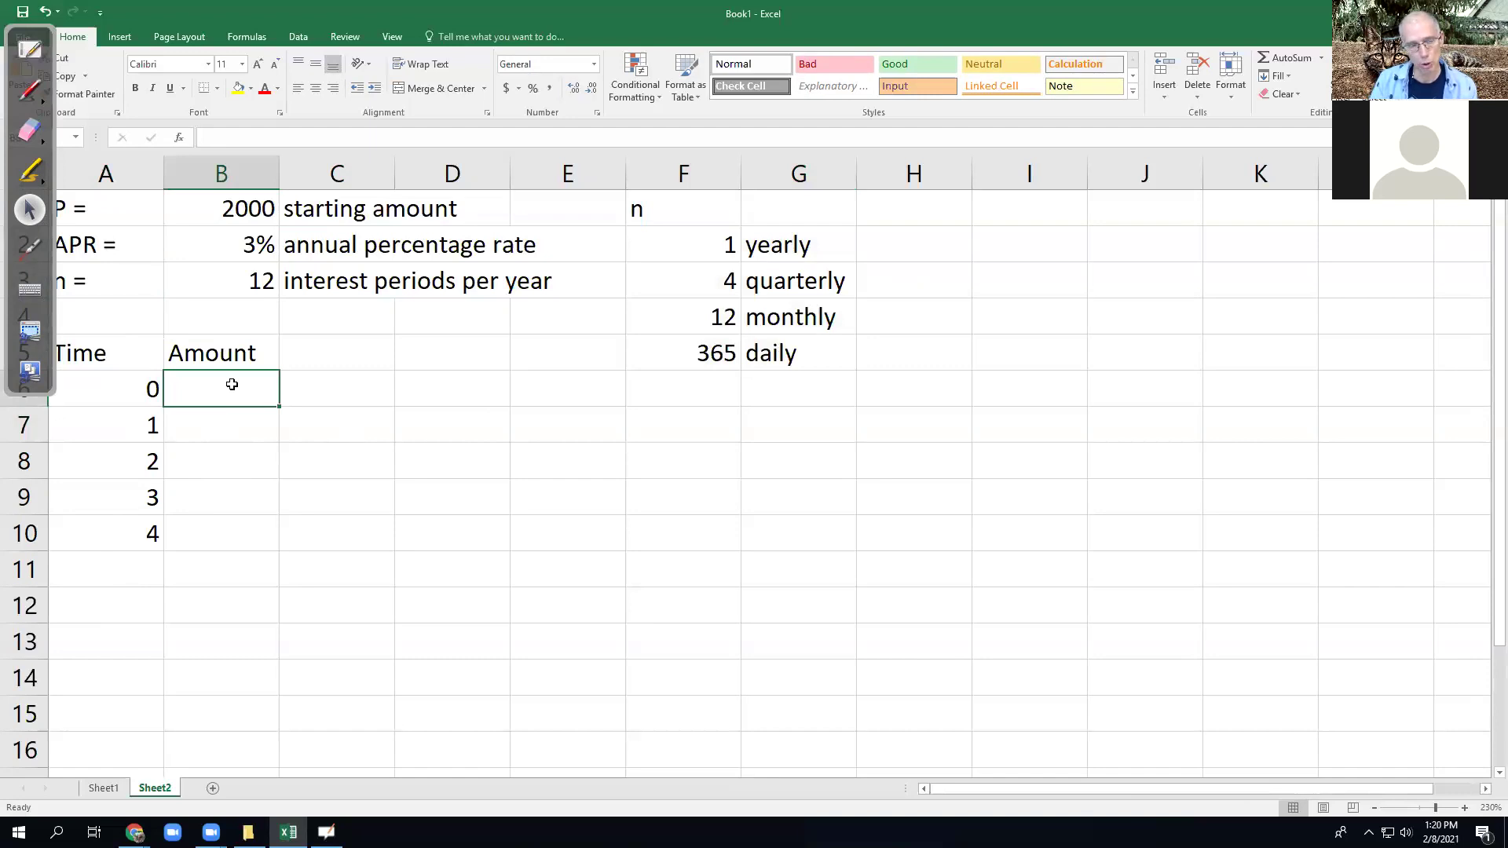
- Enter the compound interest formula =B1*(1+B2/B3)^A6 in the first Amount cell, B6
{"action": "type", "text": "="}
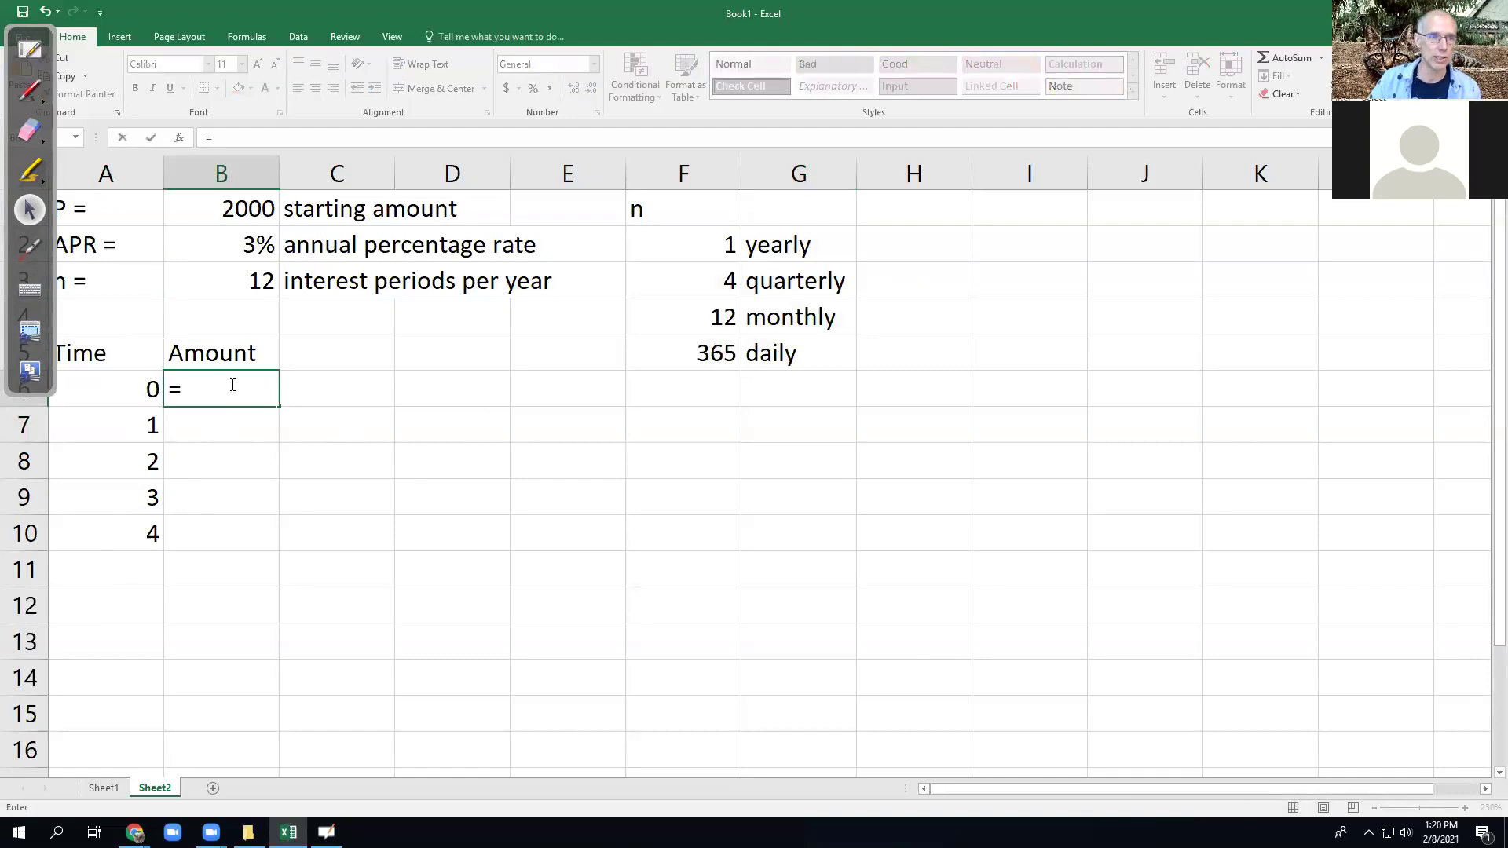
{"action": "left_click", "coordinate": [228, 208]}
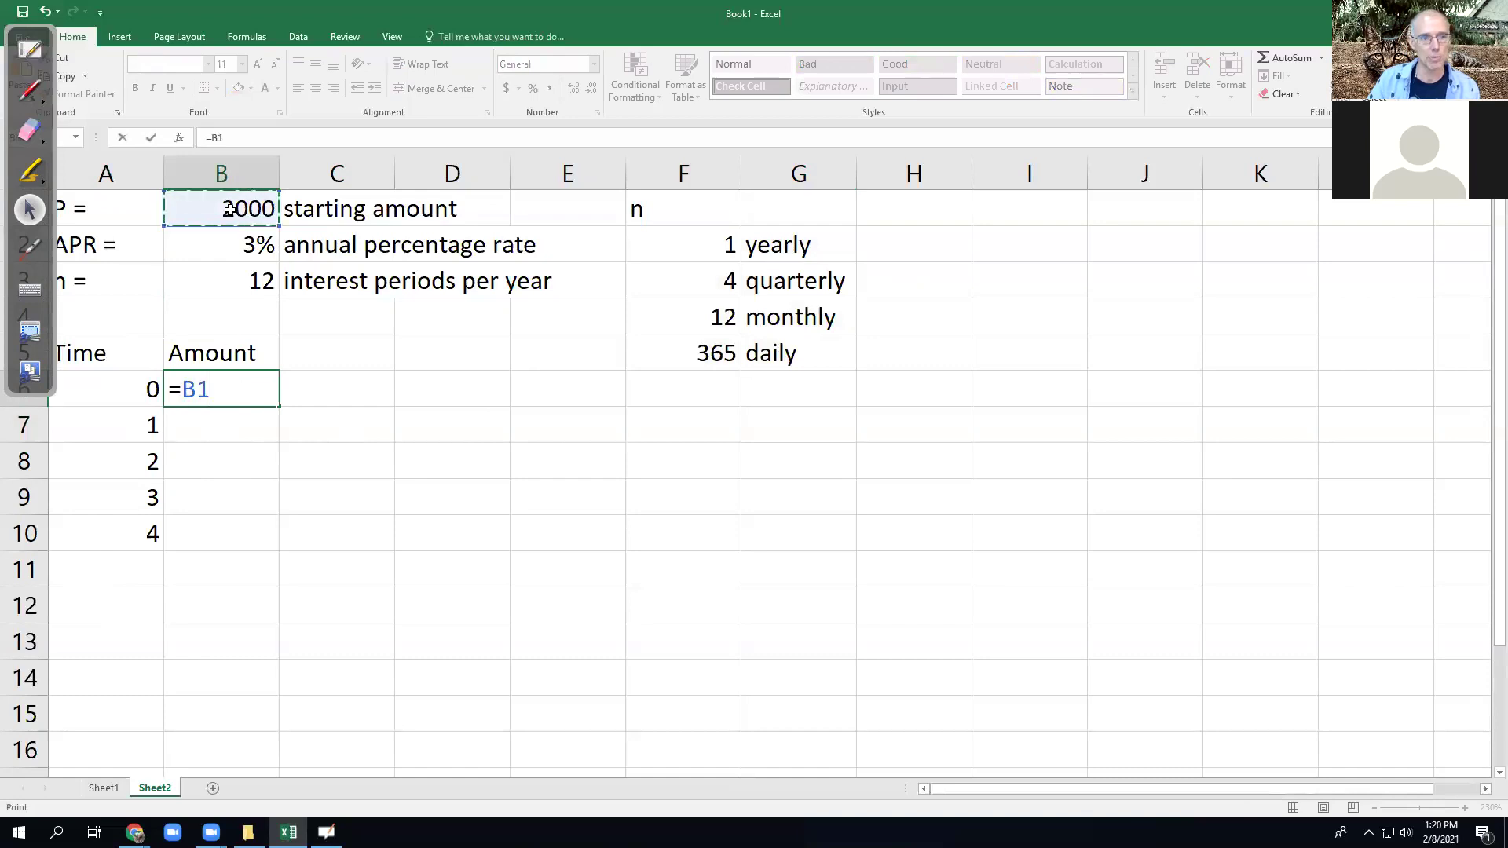
{"action": "type", "text": "*"}
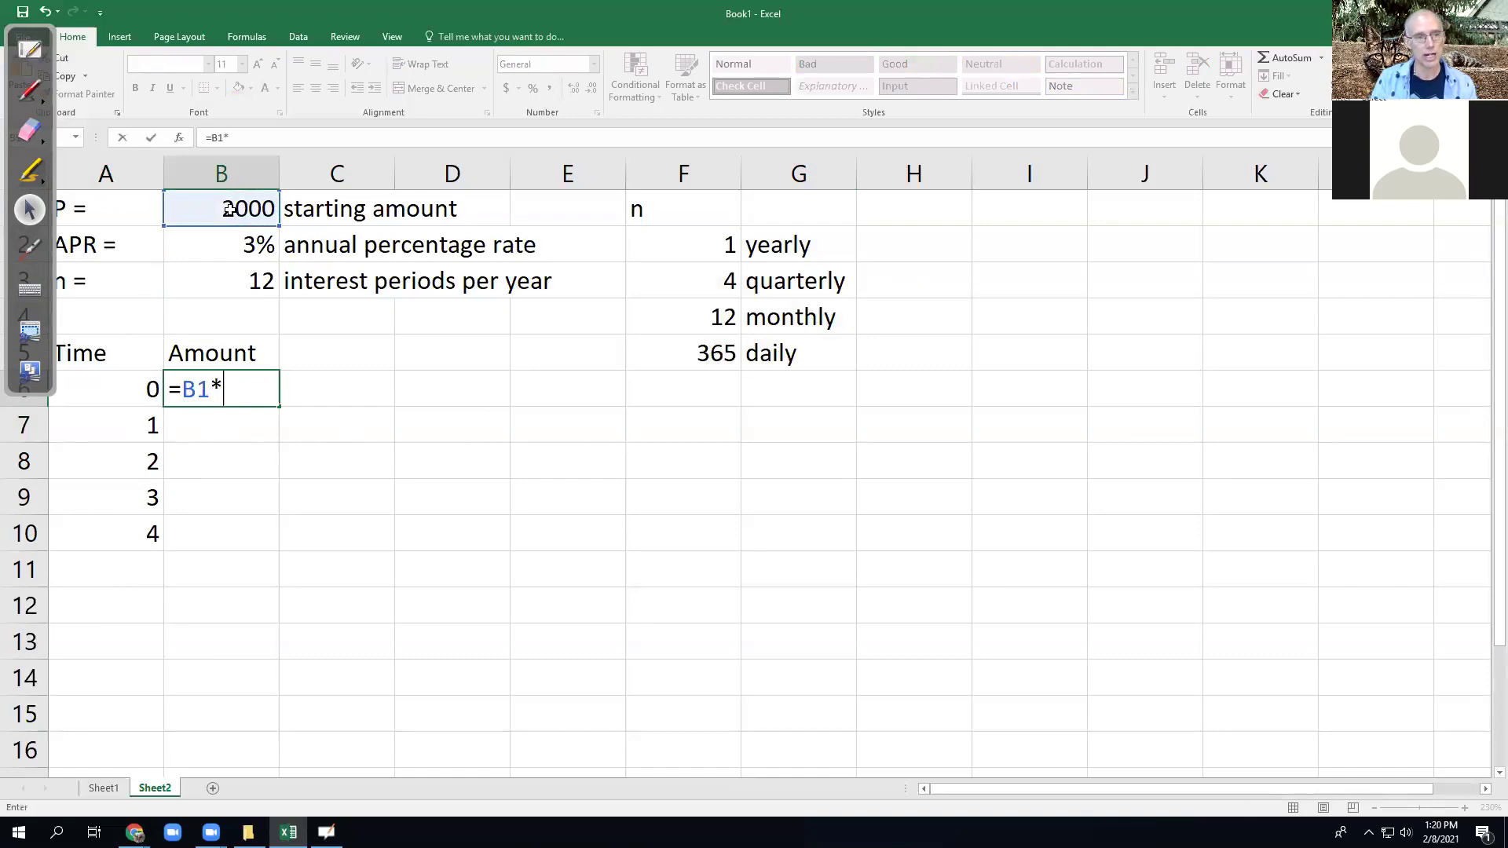
{"action": "type", "text": "(1+"}
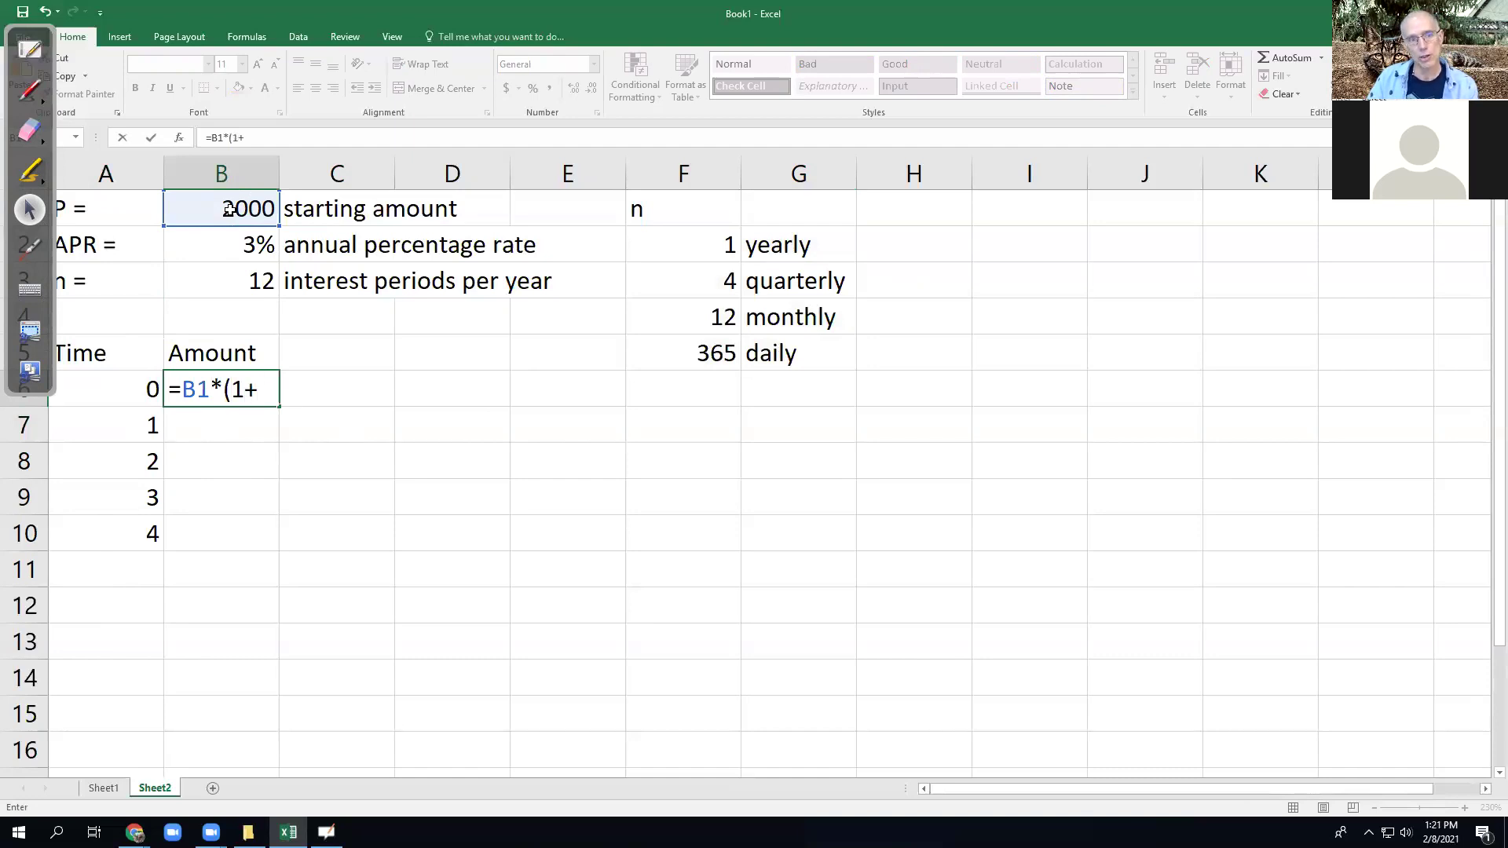
{"action": "left_click", "coordinate": [246, 253]}
{"action": "type", "text": "/"}
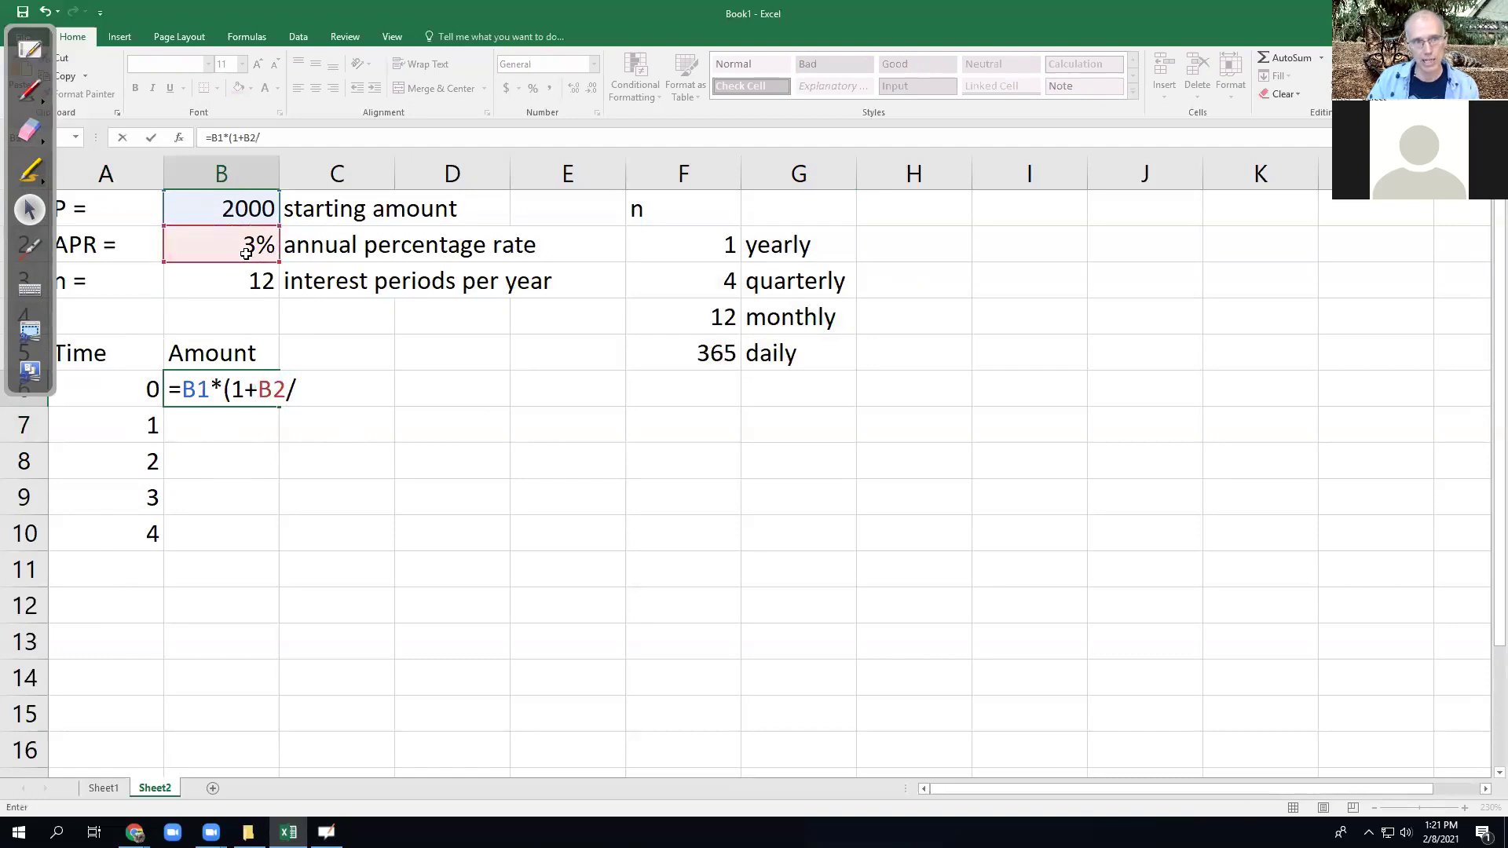
{"action": "left_click", "coordinate": [245, 284]}
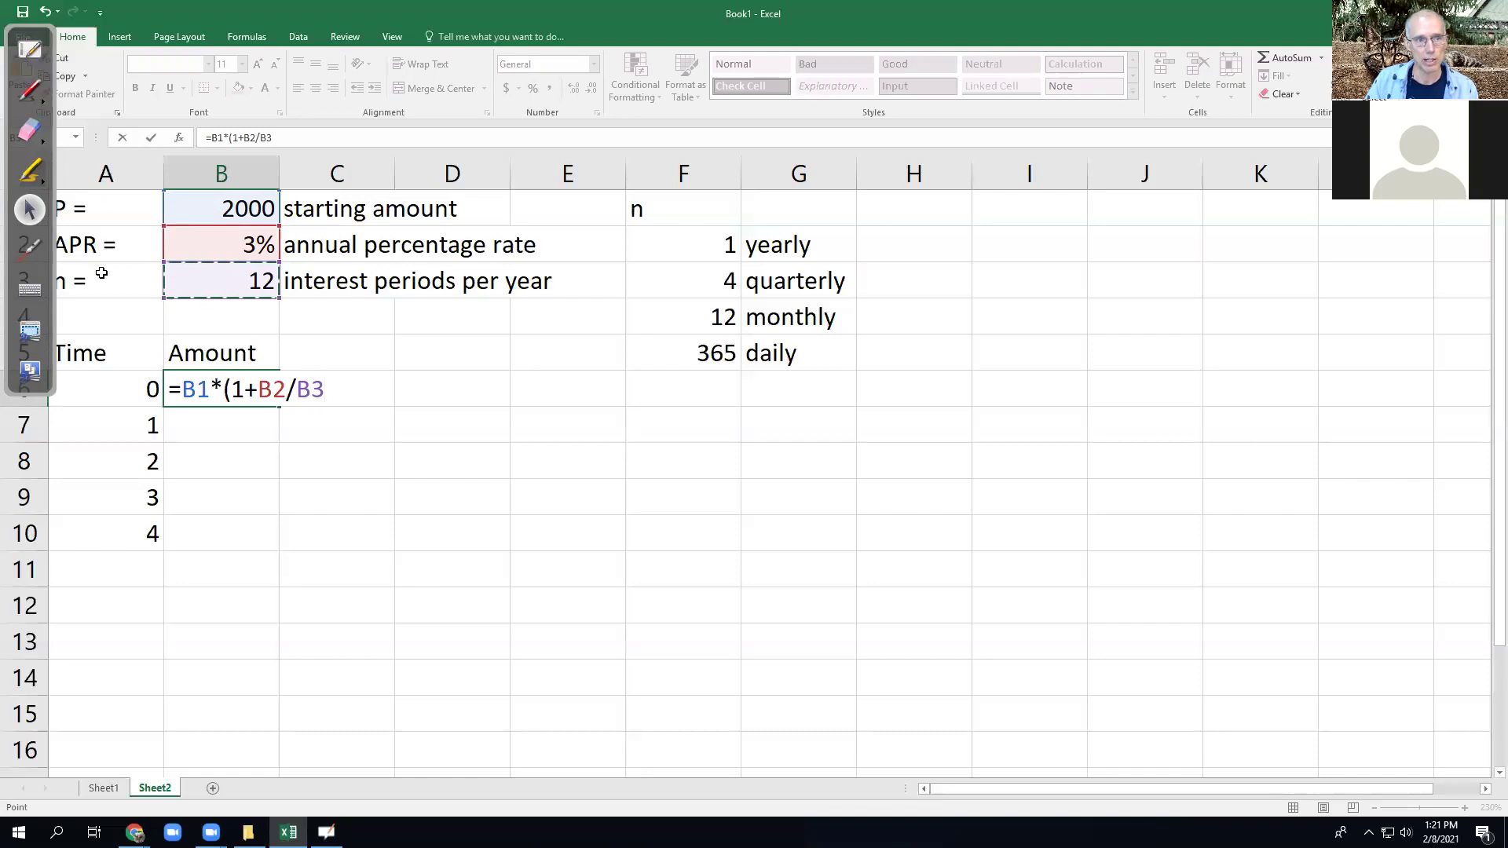
{"action": "type", "text": ")"}
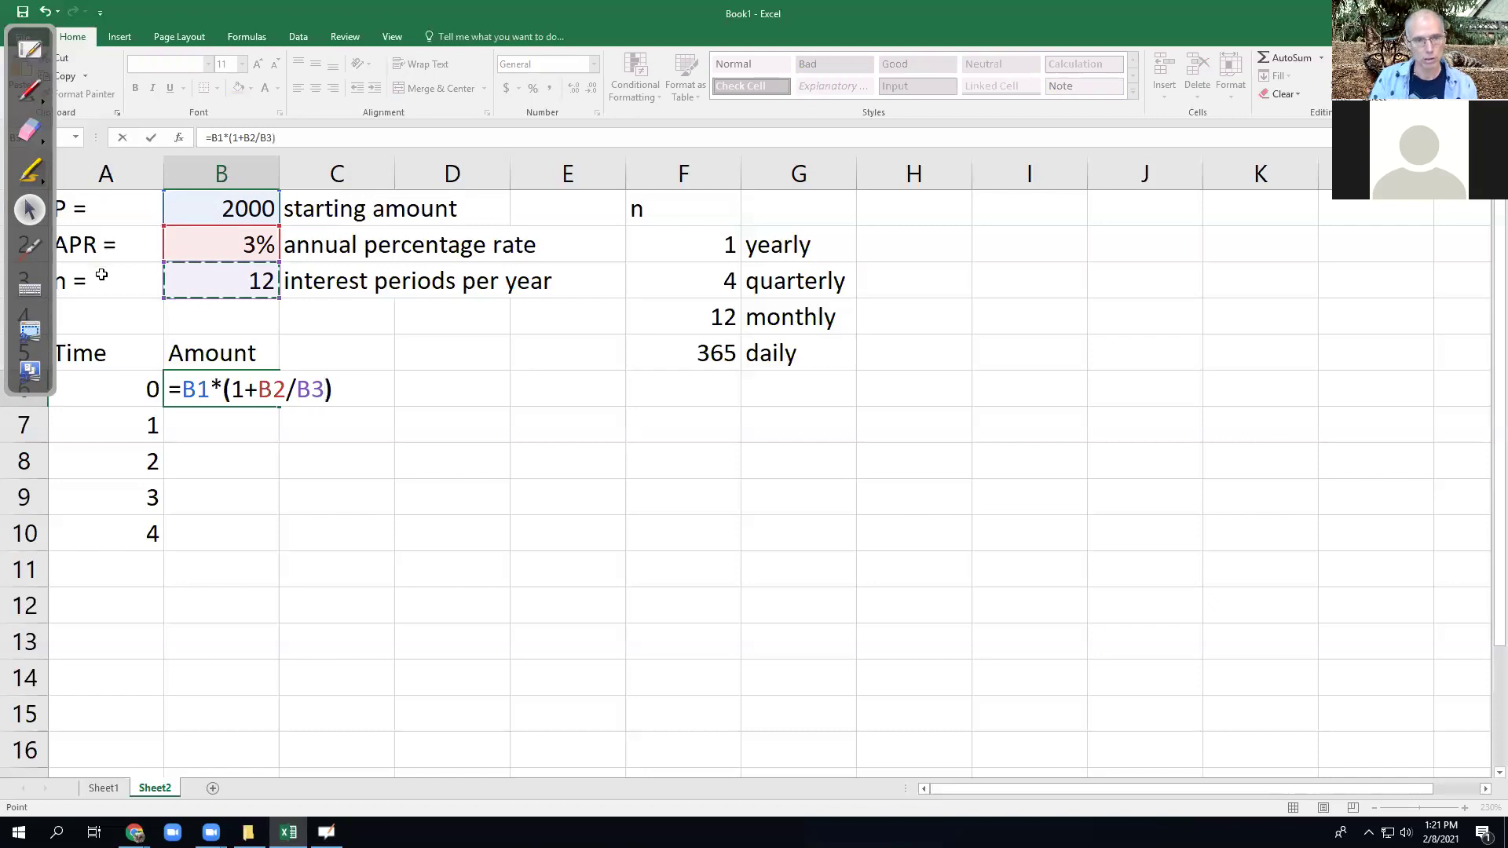
{"action": "type", "text": "^"}
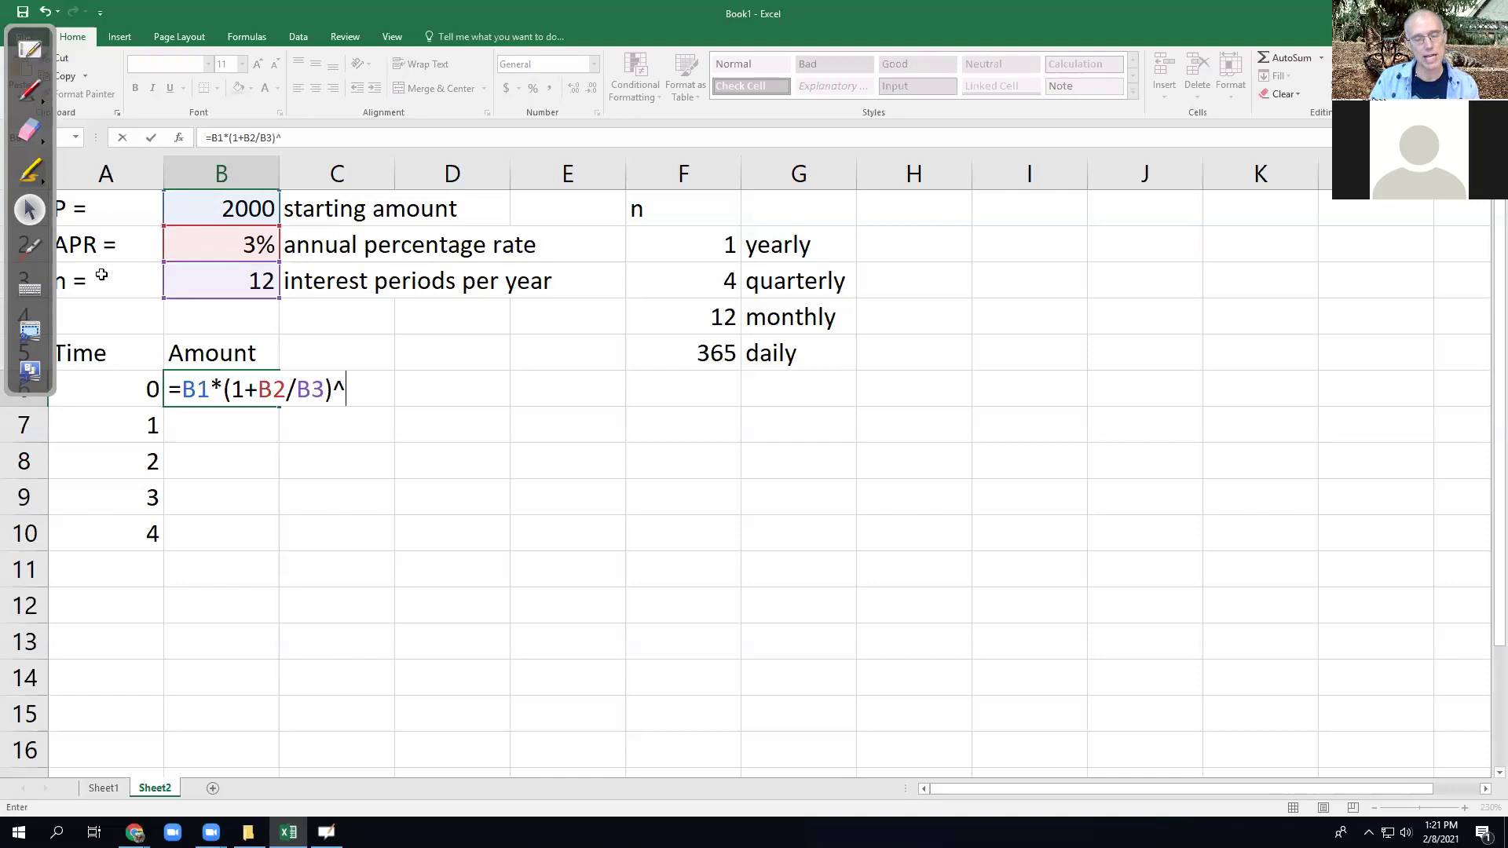
{"action": "left_click", "coordinate": [81, 393]}
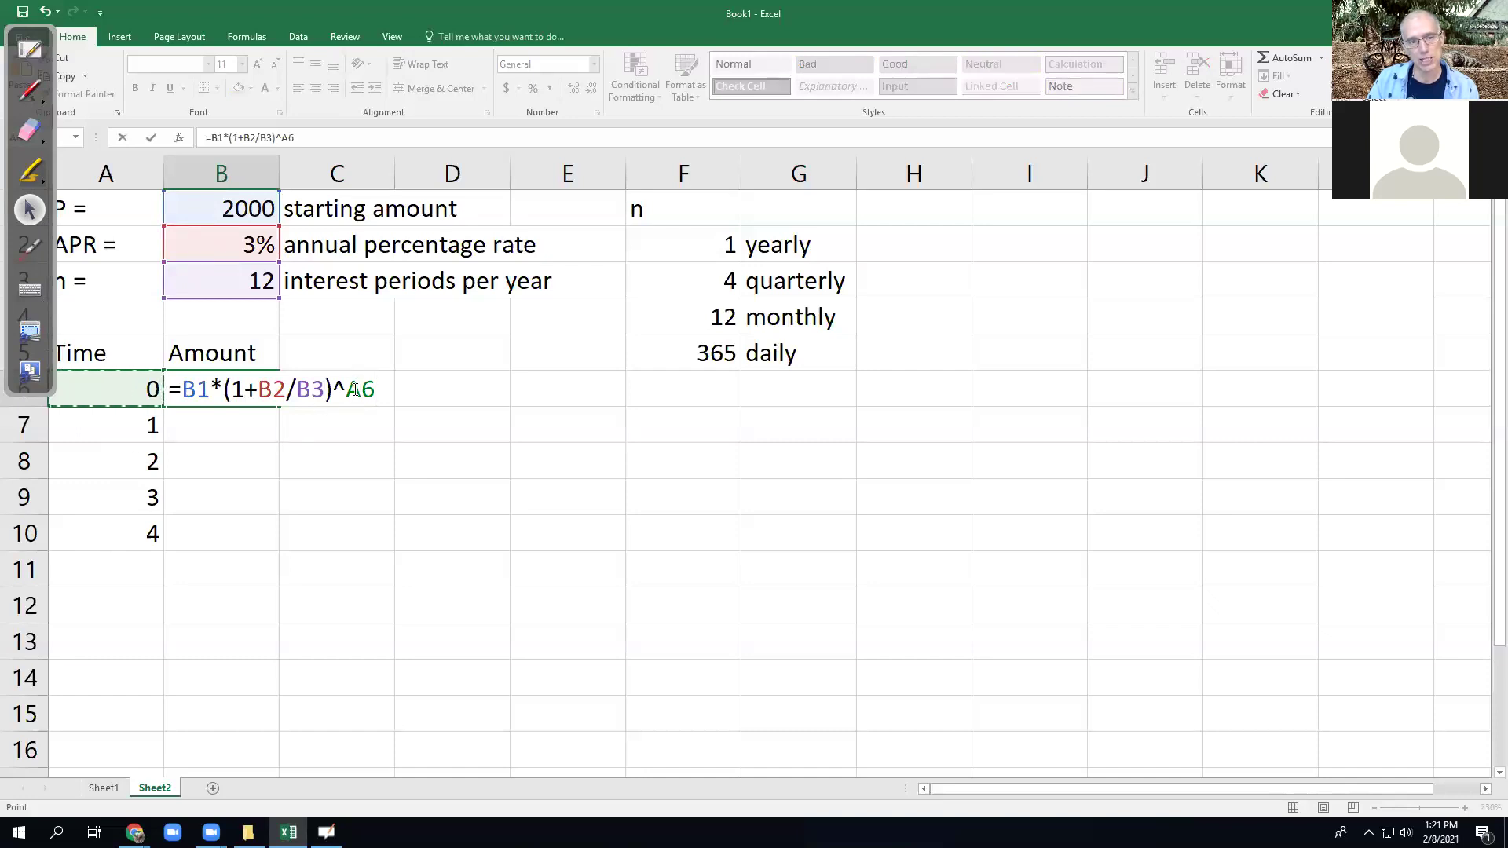
- Lock the row references to P, APR and n in the B6 formula, making it =B$1*(1+B$2/B$3)^A6
{"action": "left_click", "coordinate": [193, 386]}
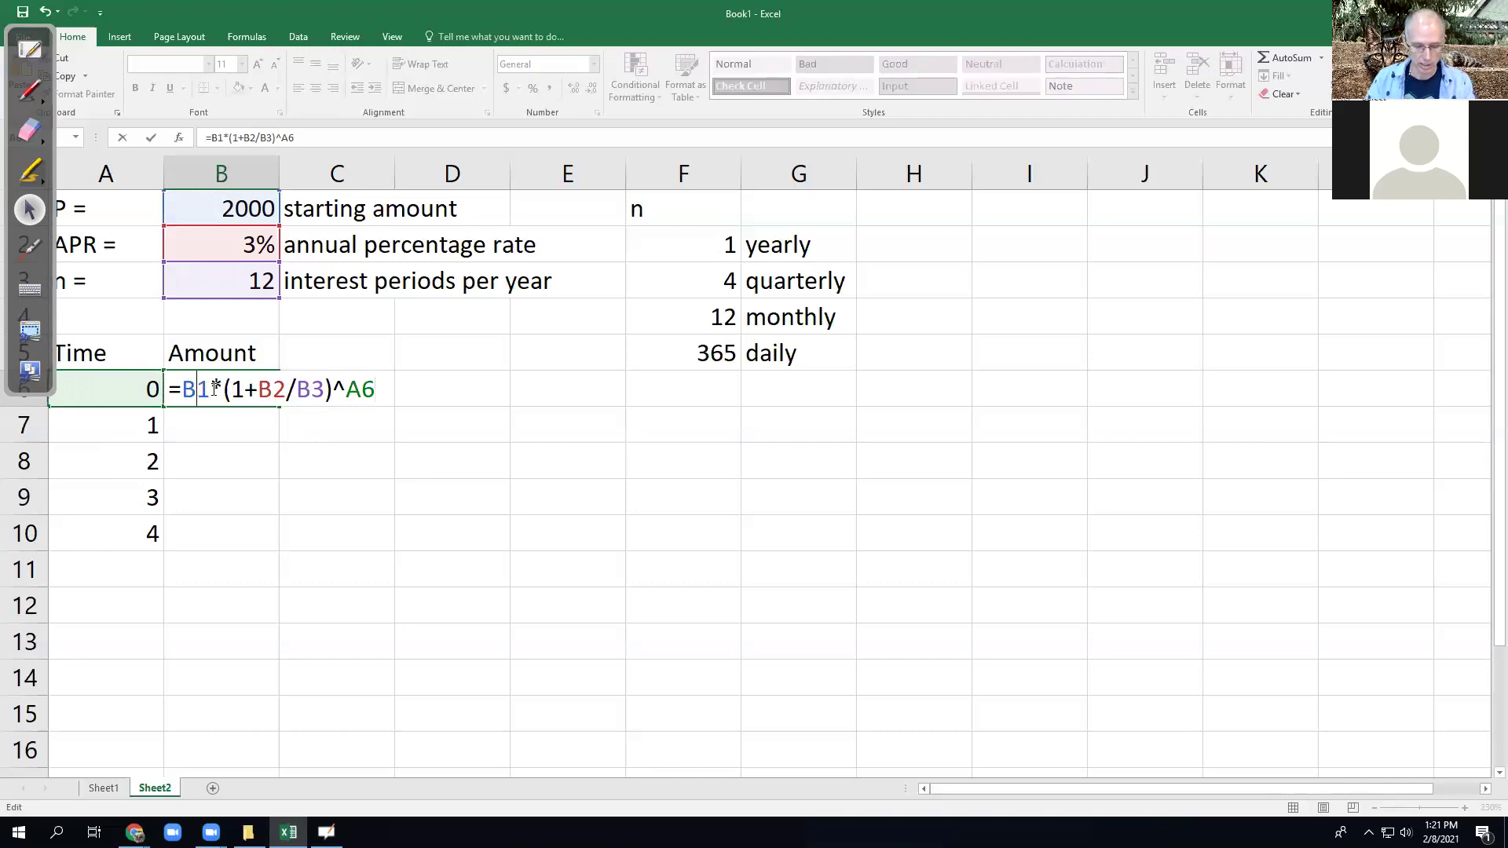
{"action": "type", "text": "$"}
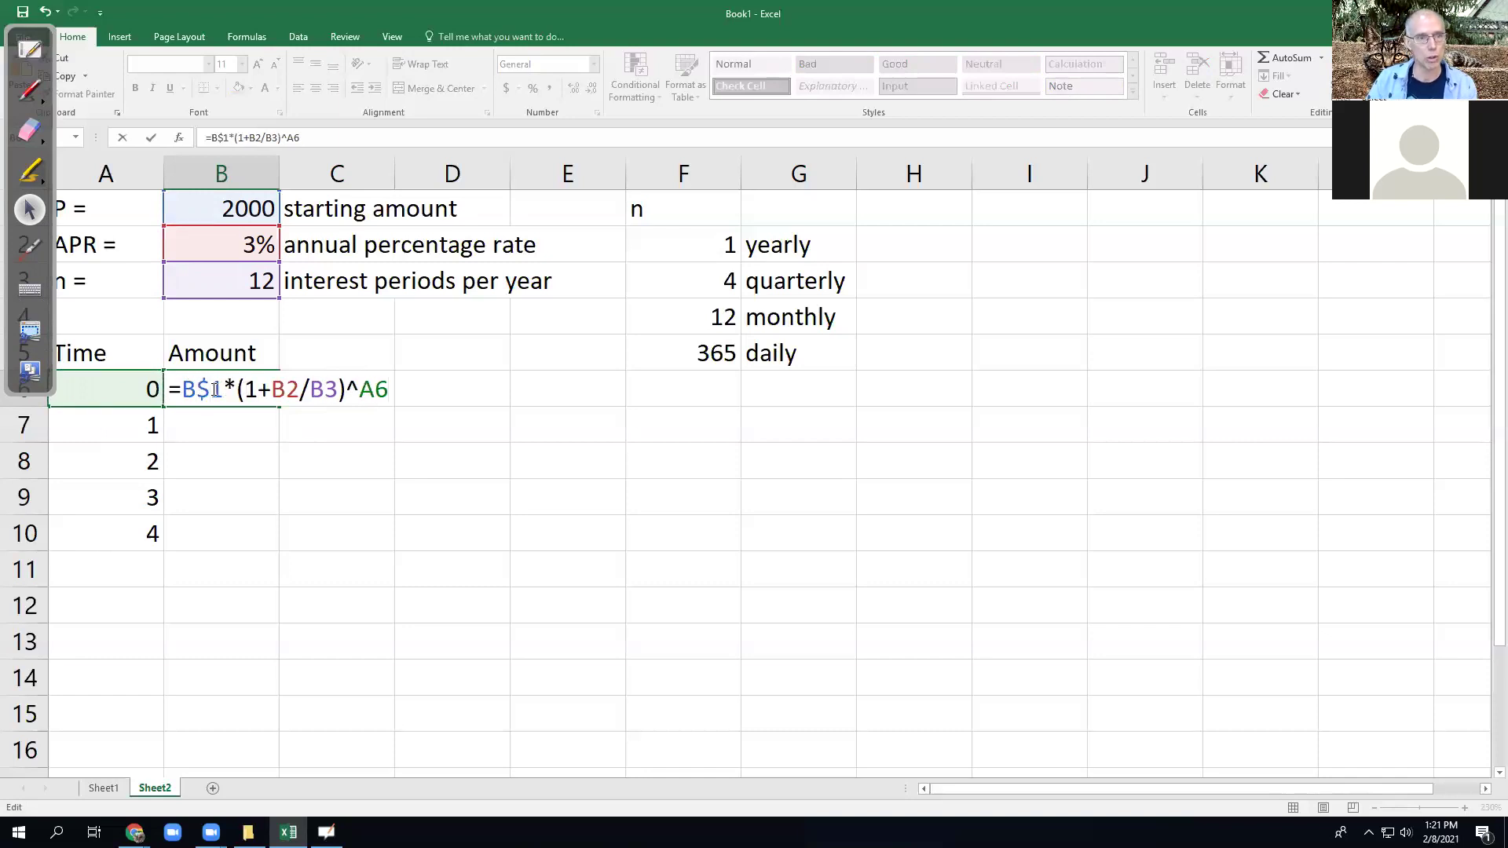
{"action": "left_click", "coordinate": [280, 389]}
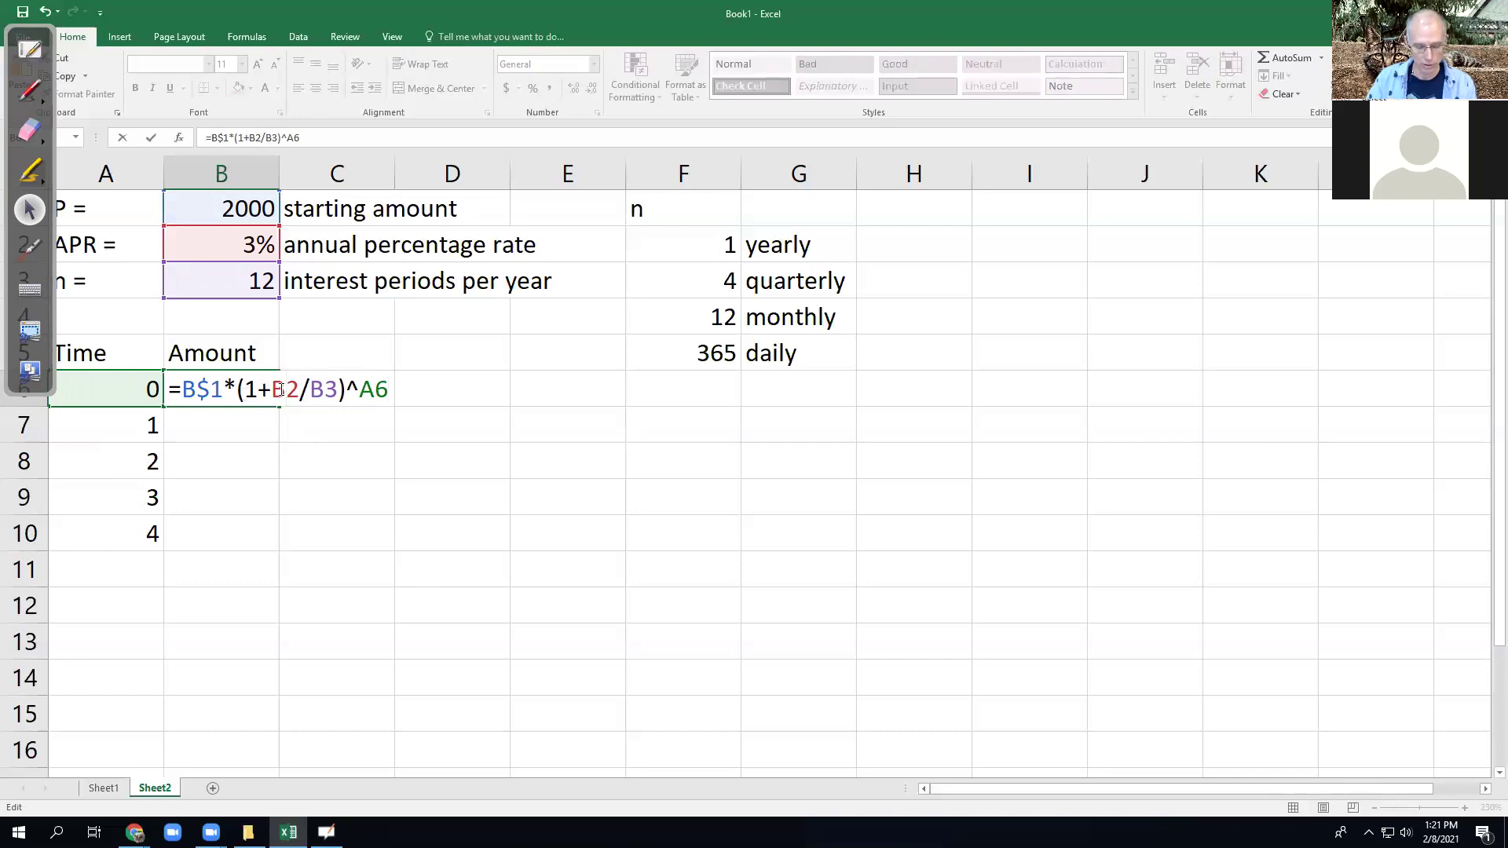
{"action": "type", "text": "$"}
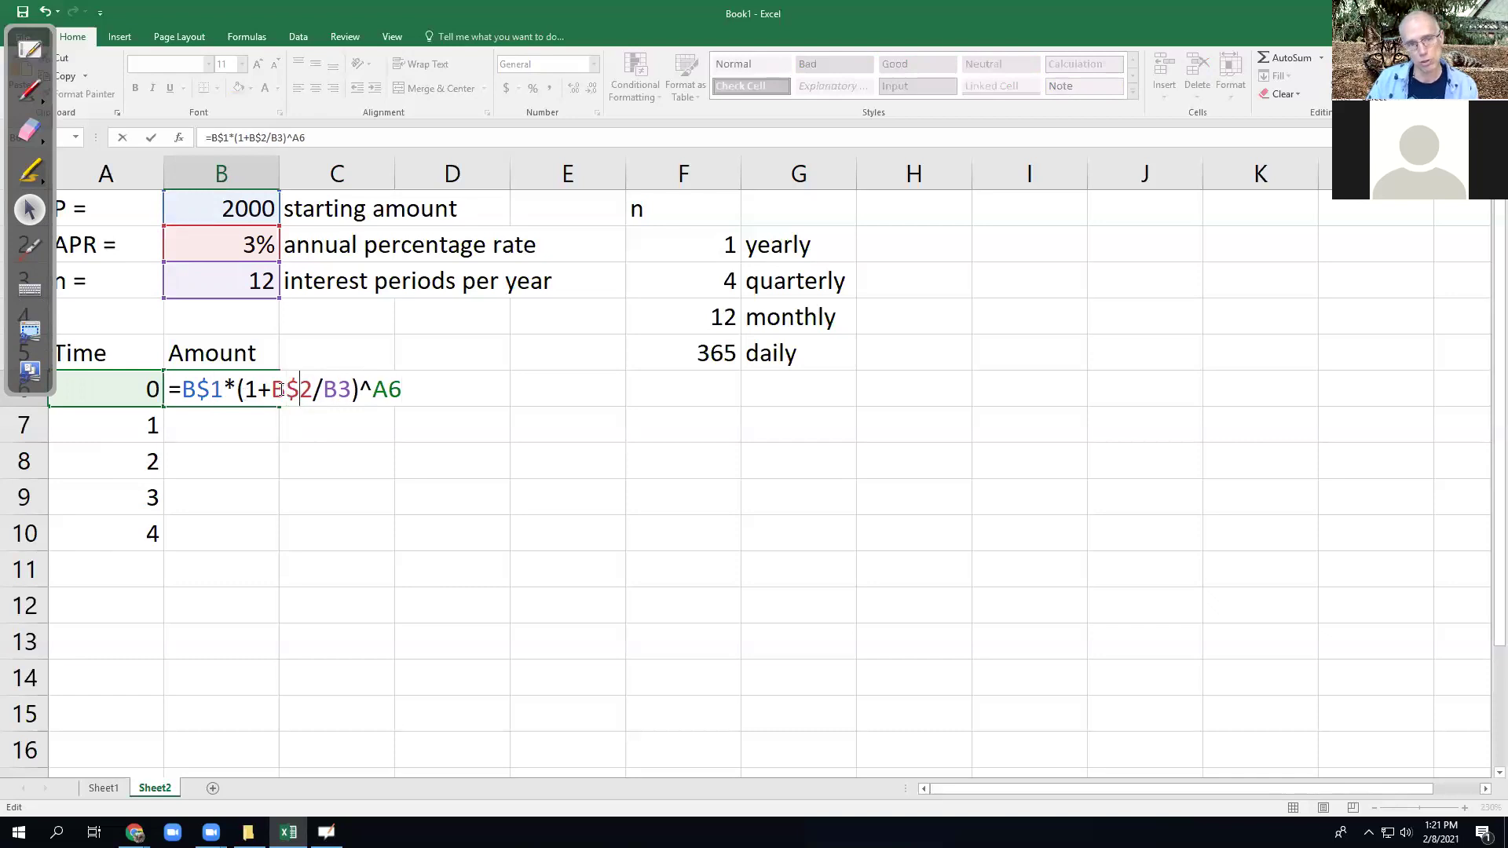
{"action": "left_click", "coordinate": [334, 387]}
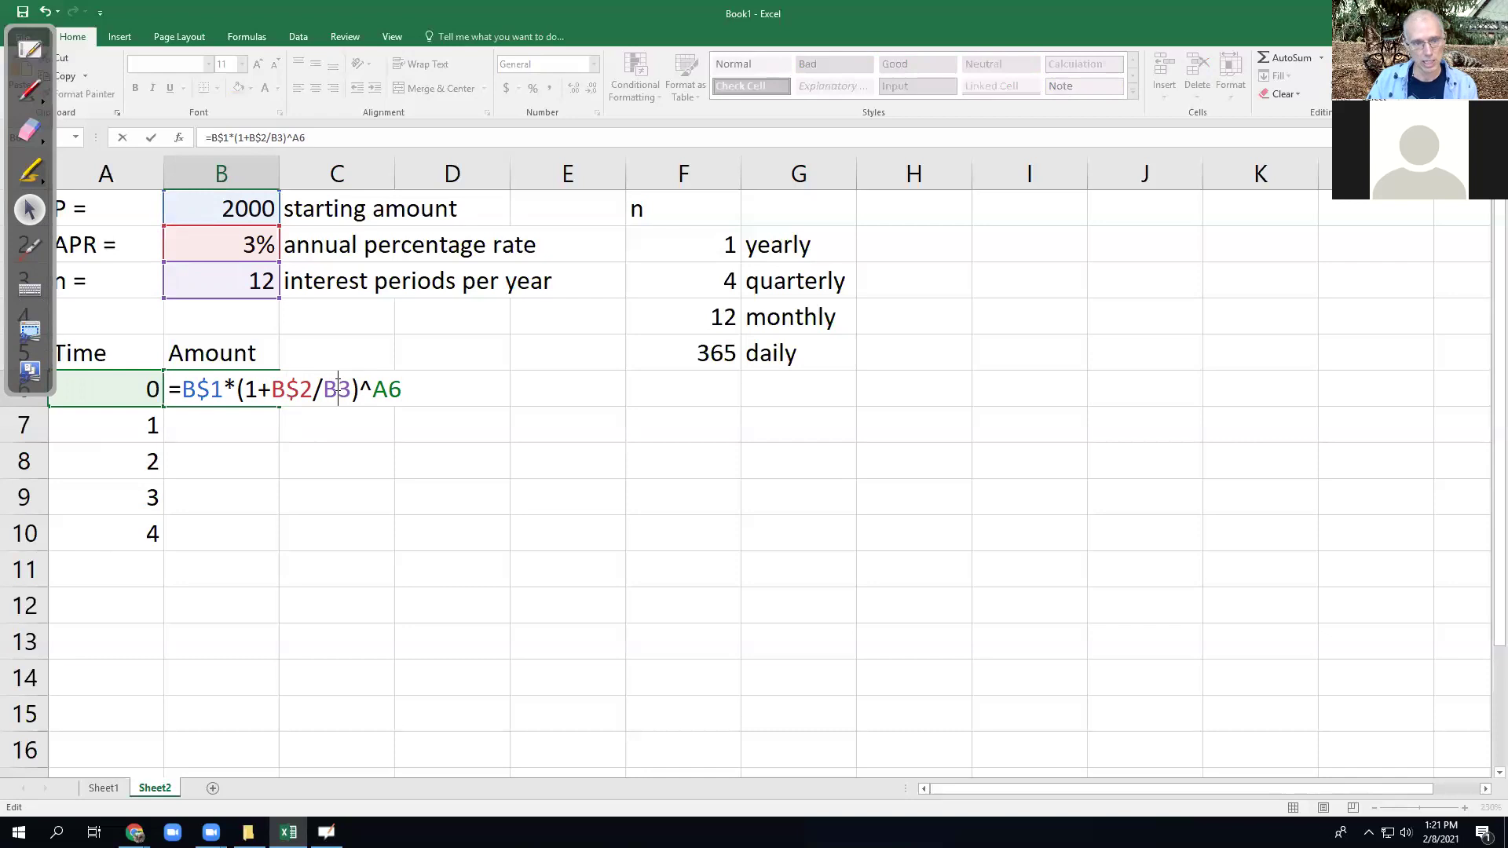
{"action": "type", "text": "$"}
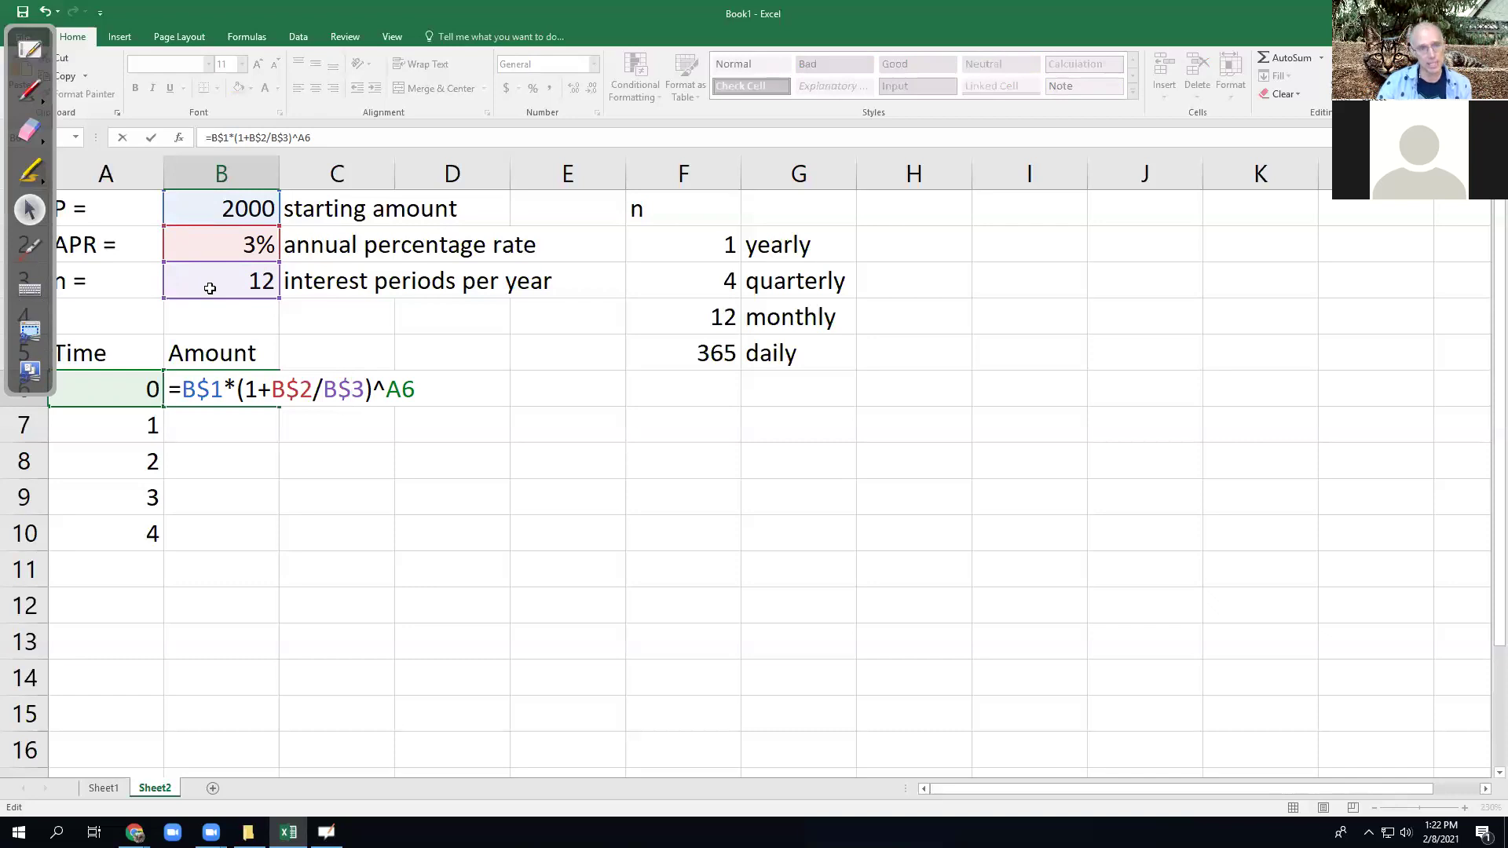
{"action": "key", "text": "Return"}
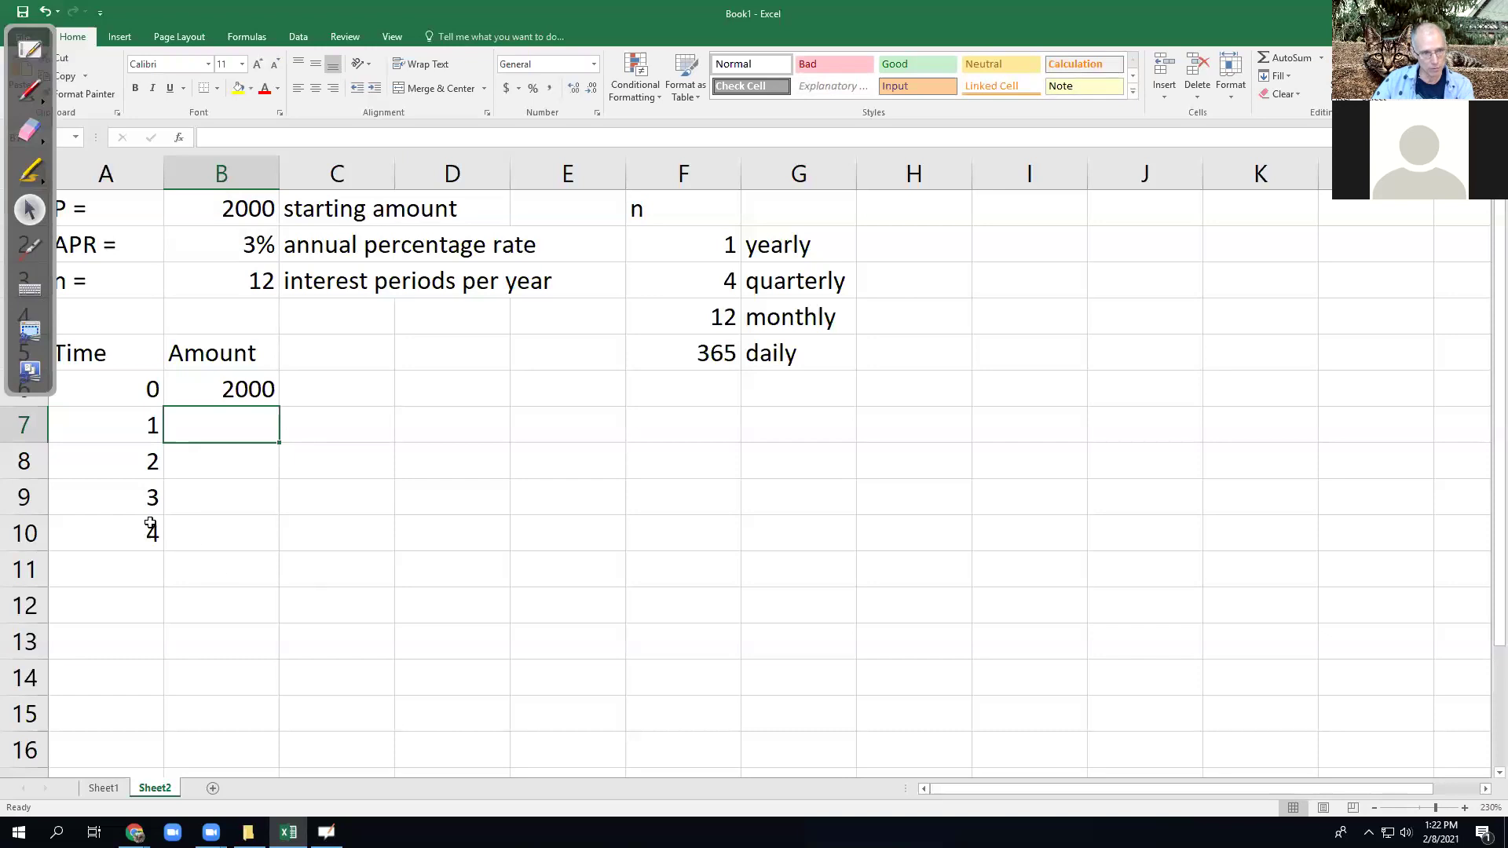
- Extend the Time series in column A down to 12 in cell A18
{"action": "left_click_drag", "start_coordinate": [144, 504], "coordinate": [153, 759]}
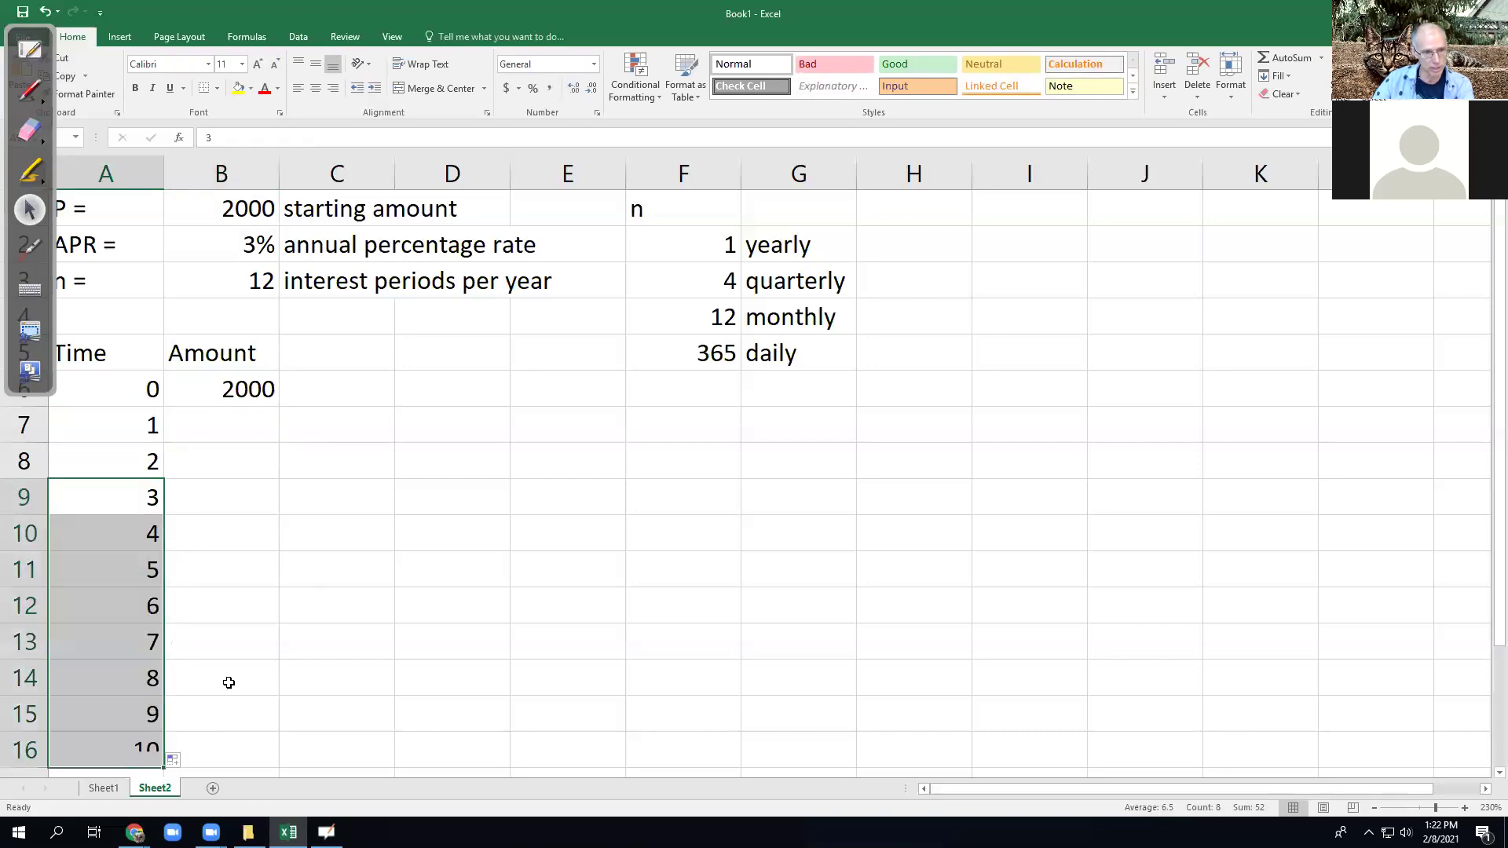
{"action": "scroll", "coordinate": [229, 683], "scroll_direction": "down", "scroll_amount": 2}
{"action": "left_click_drag", "start_coordinate": [162, 547], "coordinate": [163, 621]}
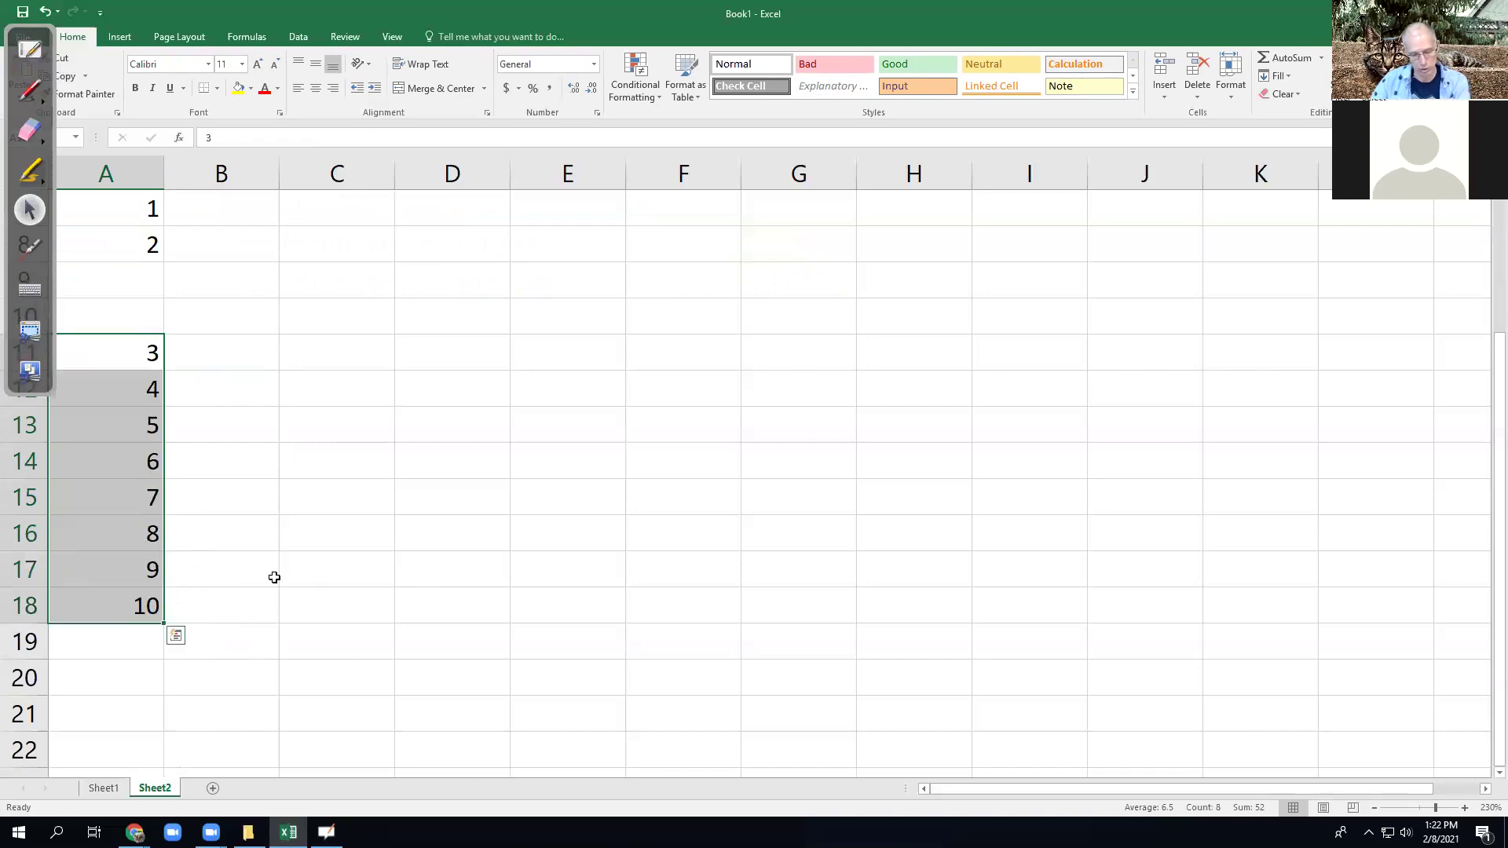
{"action": "key", "text": "ctrl+z"}
{"action": "left_click_drag", "start_coordinate": [168, 559], "coordinate": [157, 614]}
{"action": "scroll", "coordinate": [249, 639], "scroll_direction": "up", "scroll_amount": 1}
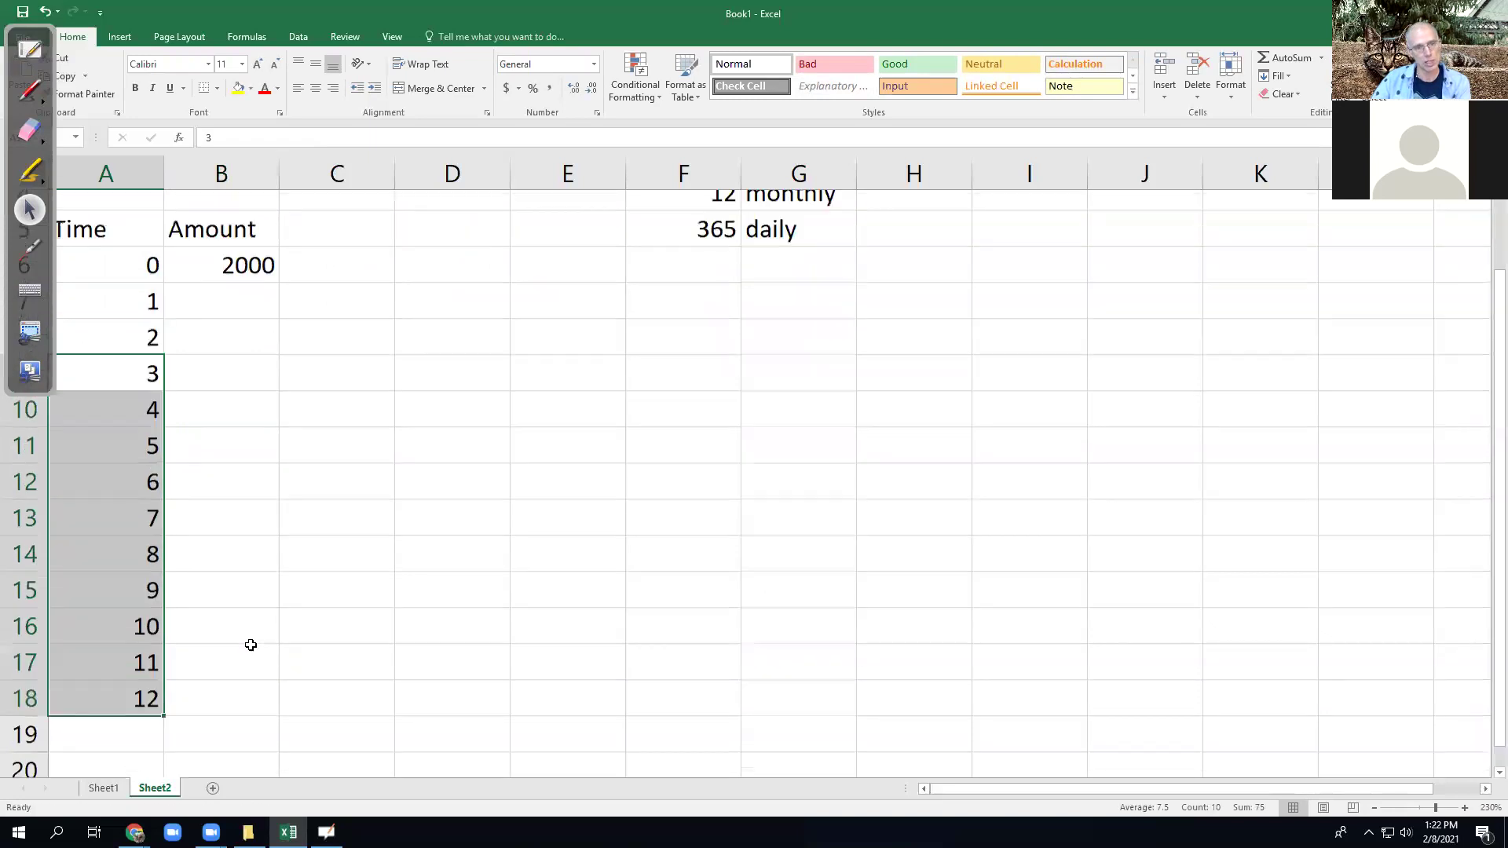
- Fill the Amount formula from B6 down to B18 and apply the Accounting dollar format to the amounts
{"action": "left_click", "coordinate": [255, 277]}
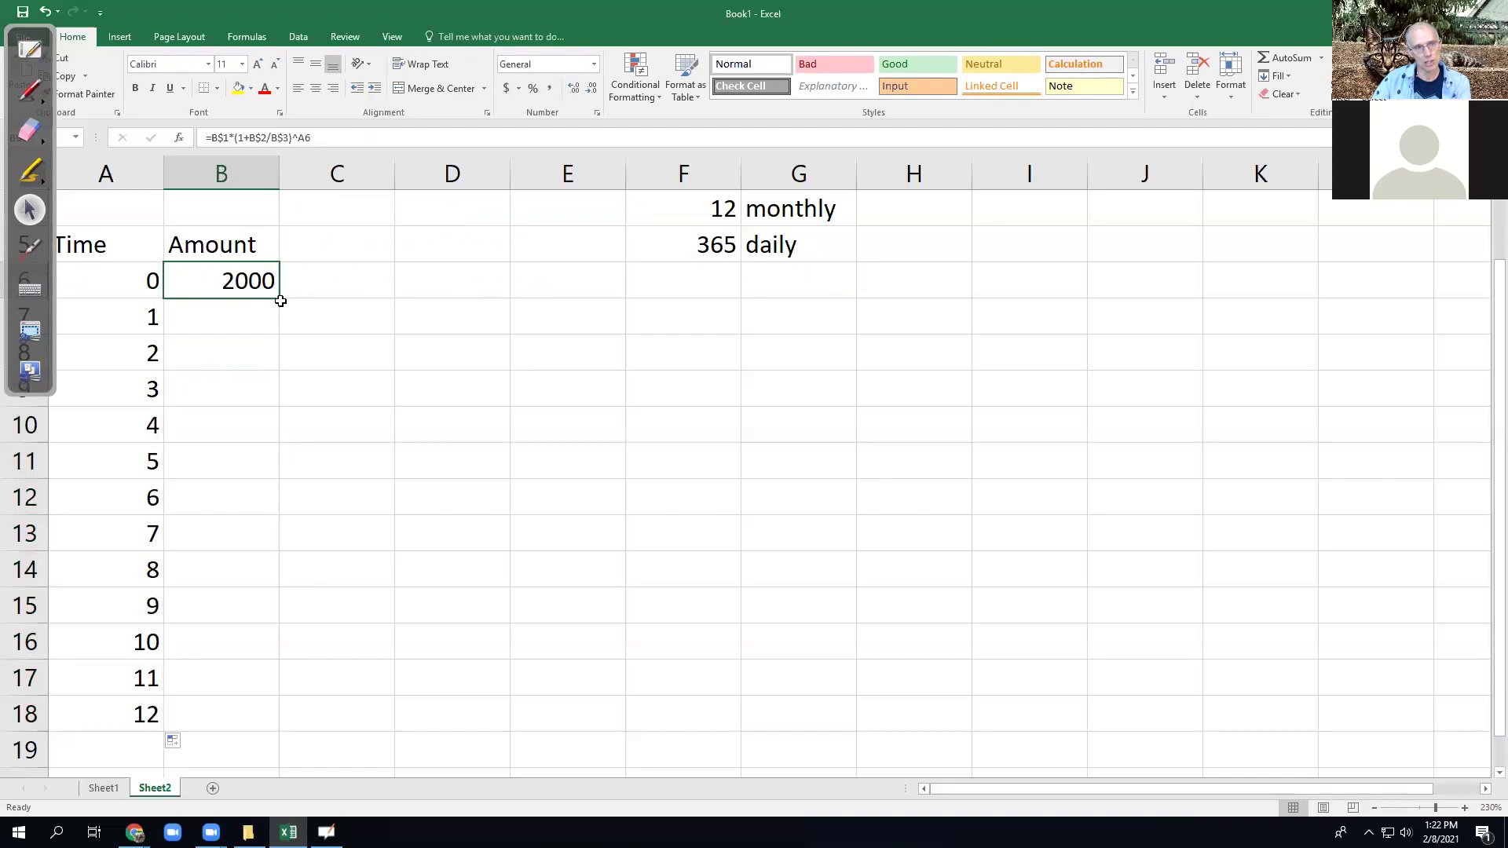
{"action": "left_click_drag", "start_coordinate": [277, 305], "coordinate": [248, 741]}
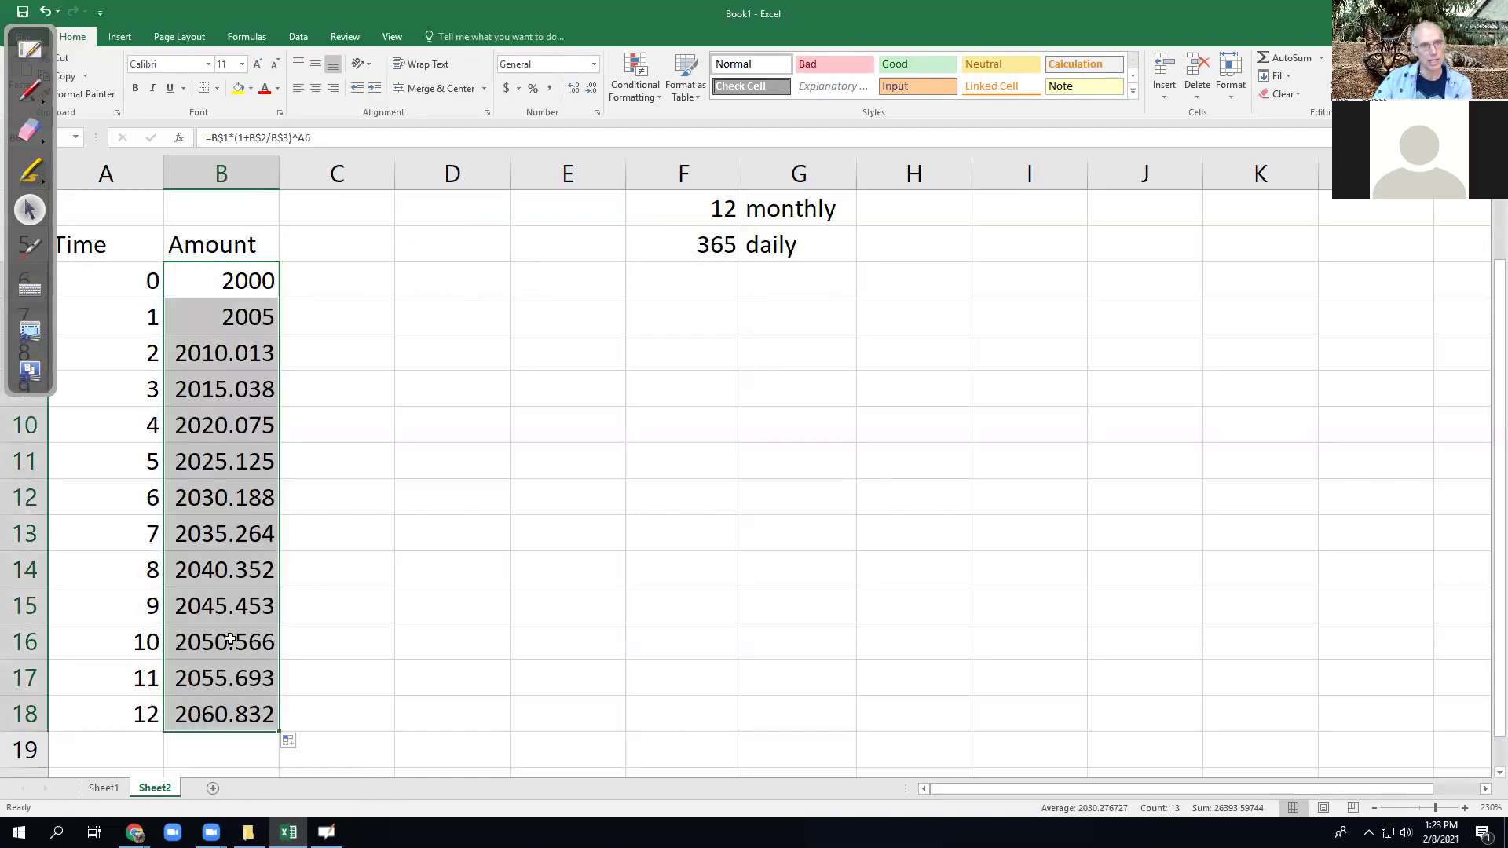
{"action": "left_click", "coordinate": [506, 91]}
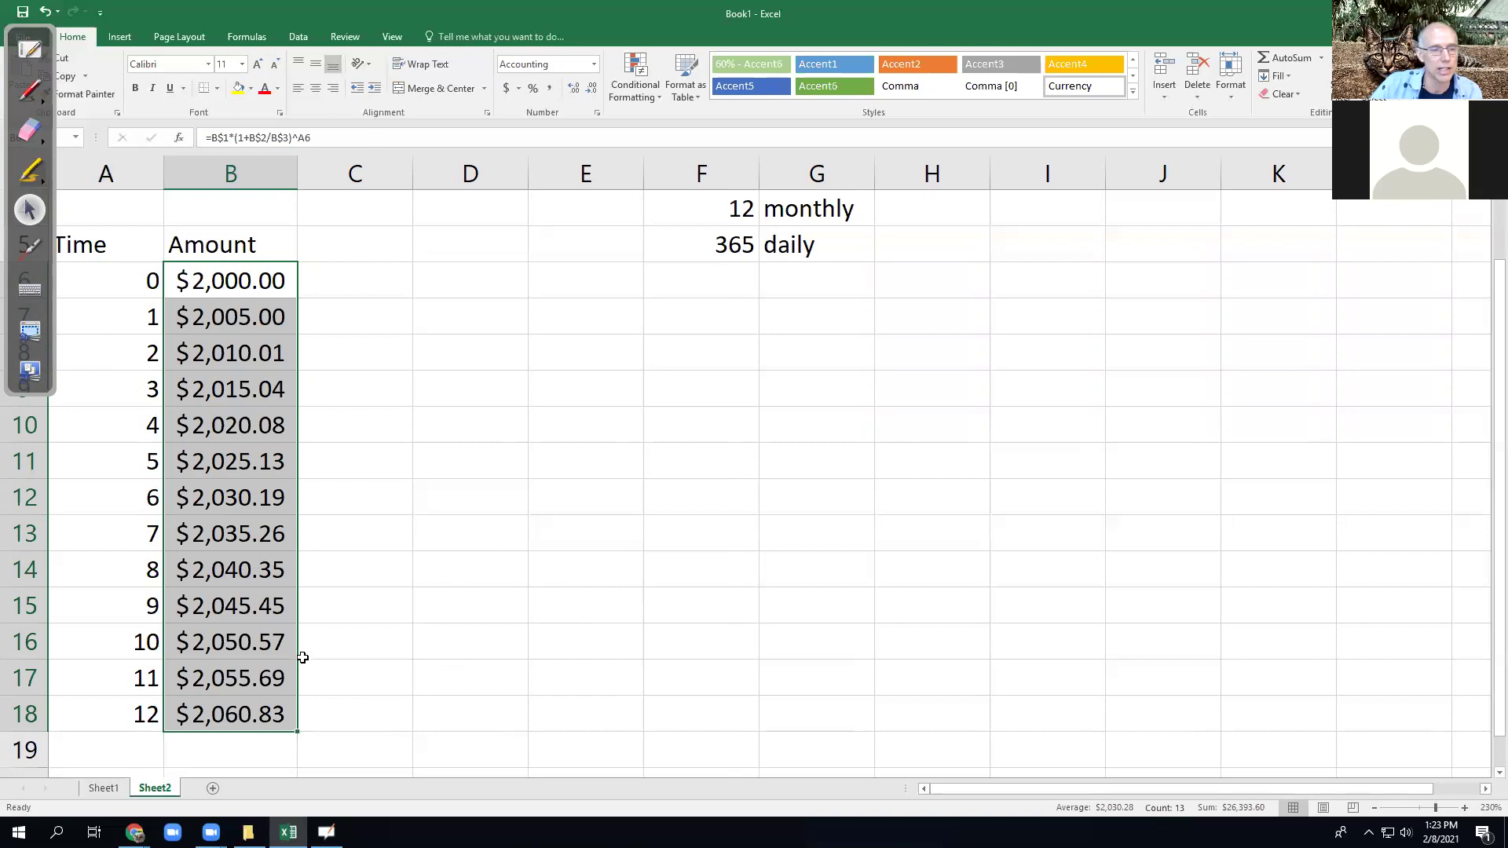
- Enter the check formula =2000*(1+0.02/12)^12 in cell C18 beside the amount for time 12
{"action": "left_click", "coordinate": [388, 723]}
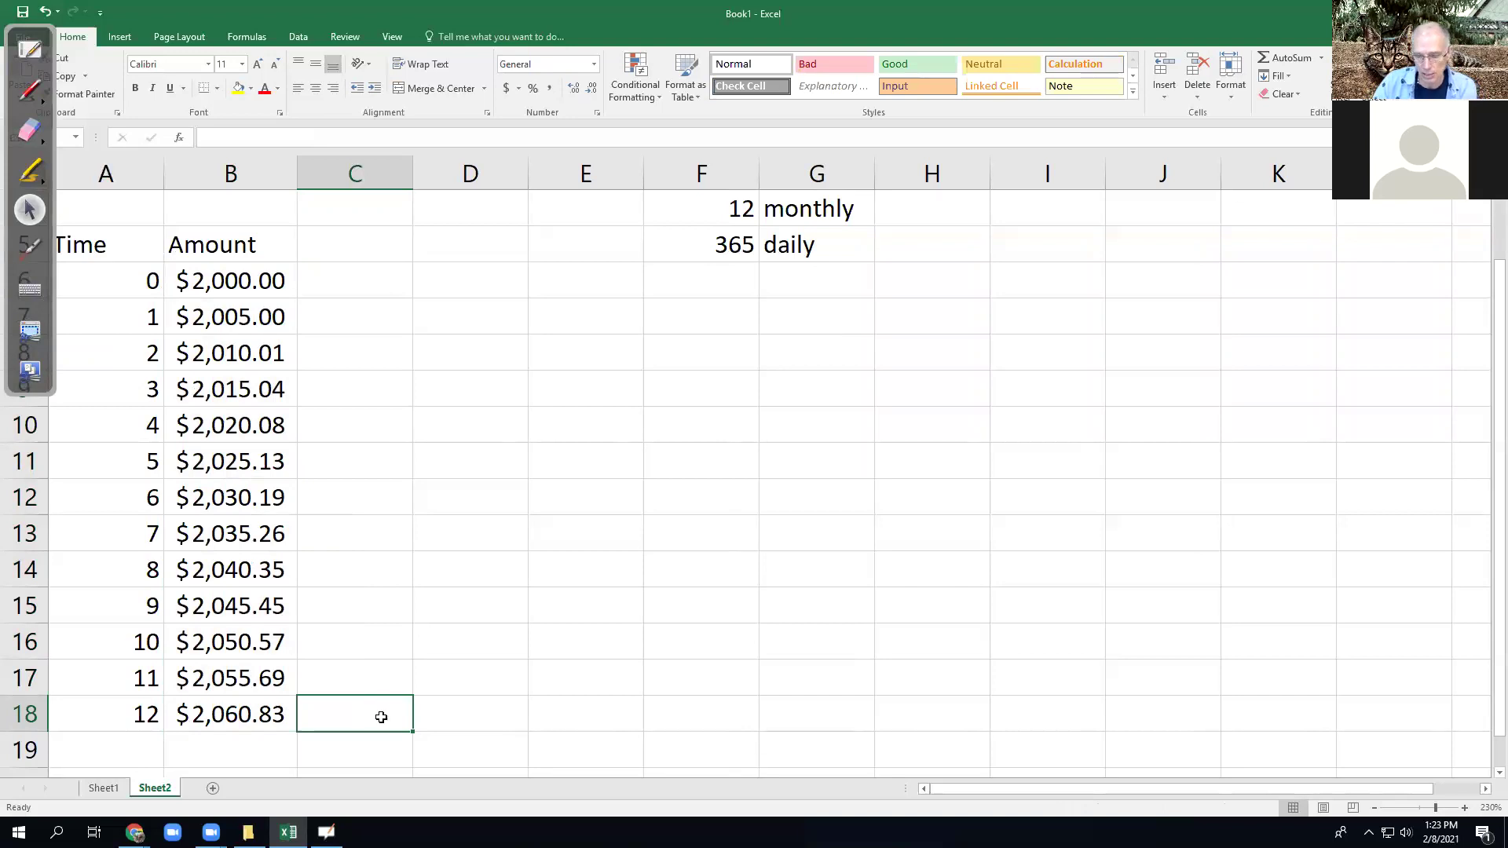
{"action": "type", "text": "="}
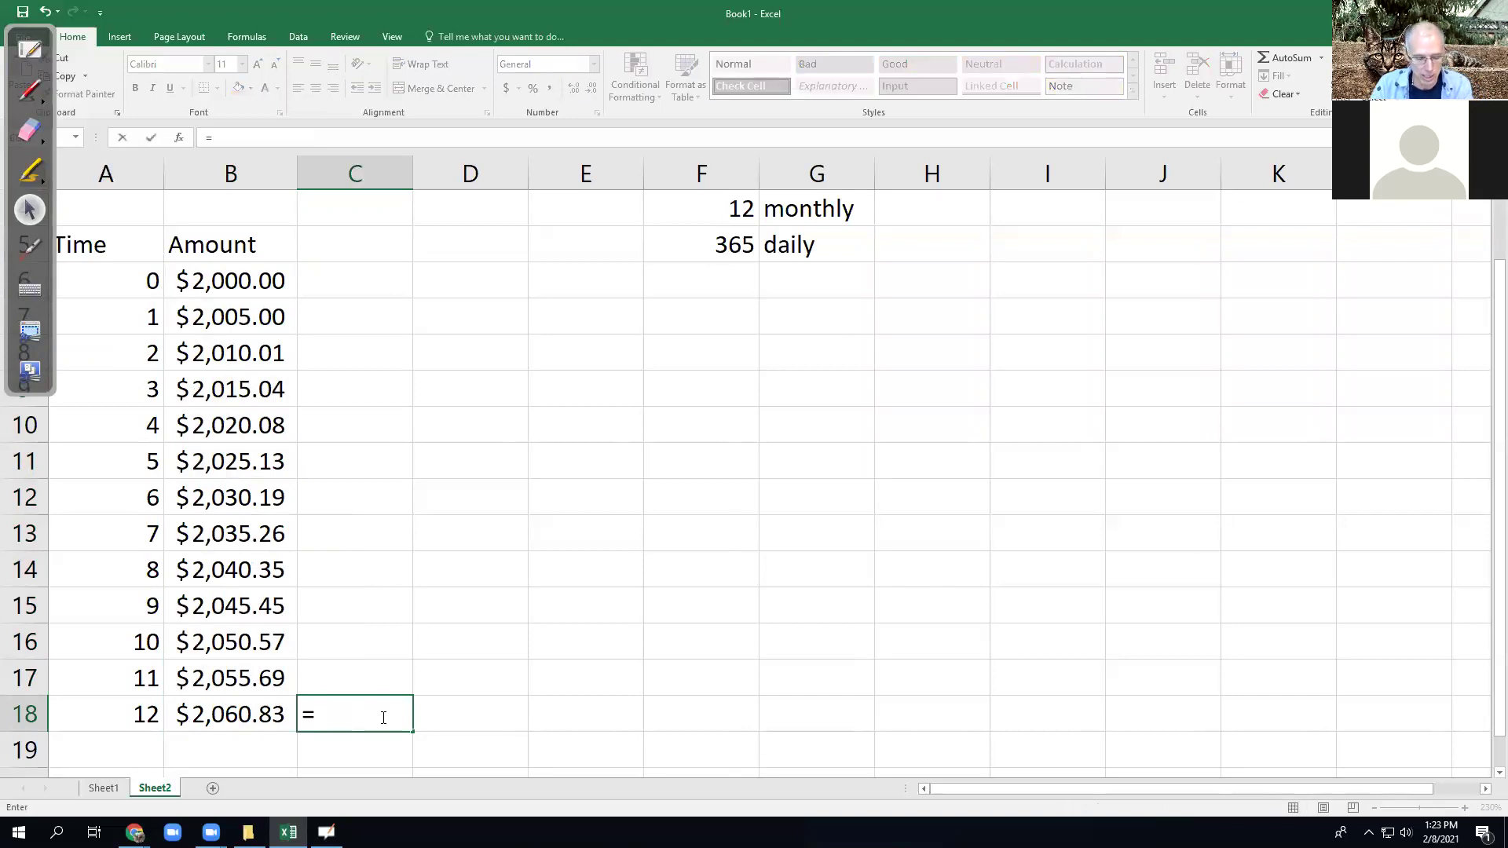
{"action": "type", "text": "2000"}
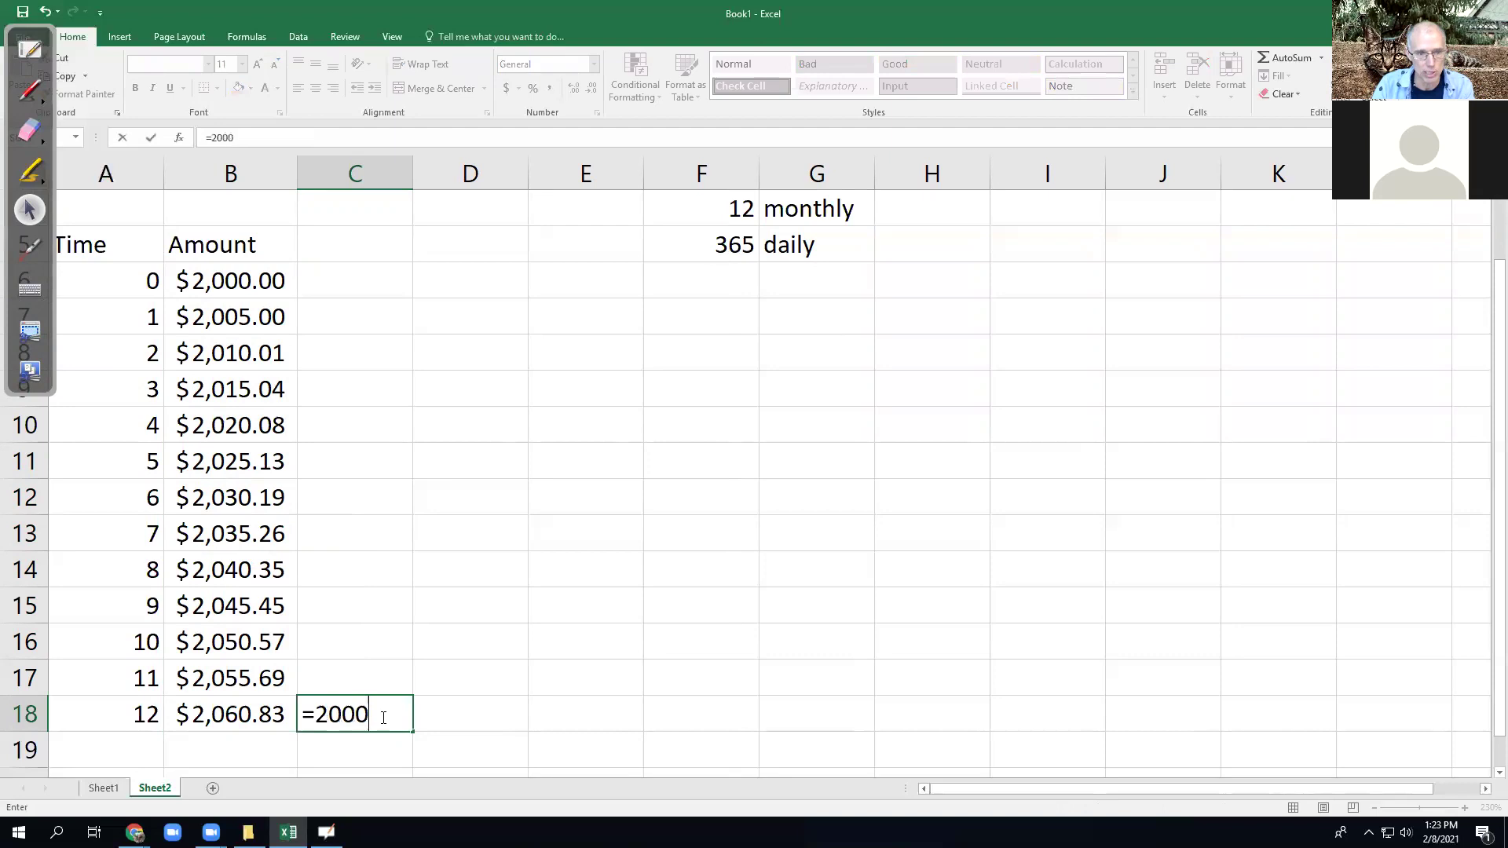
{"action": "type", "text": "*"}
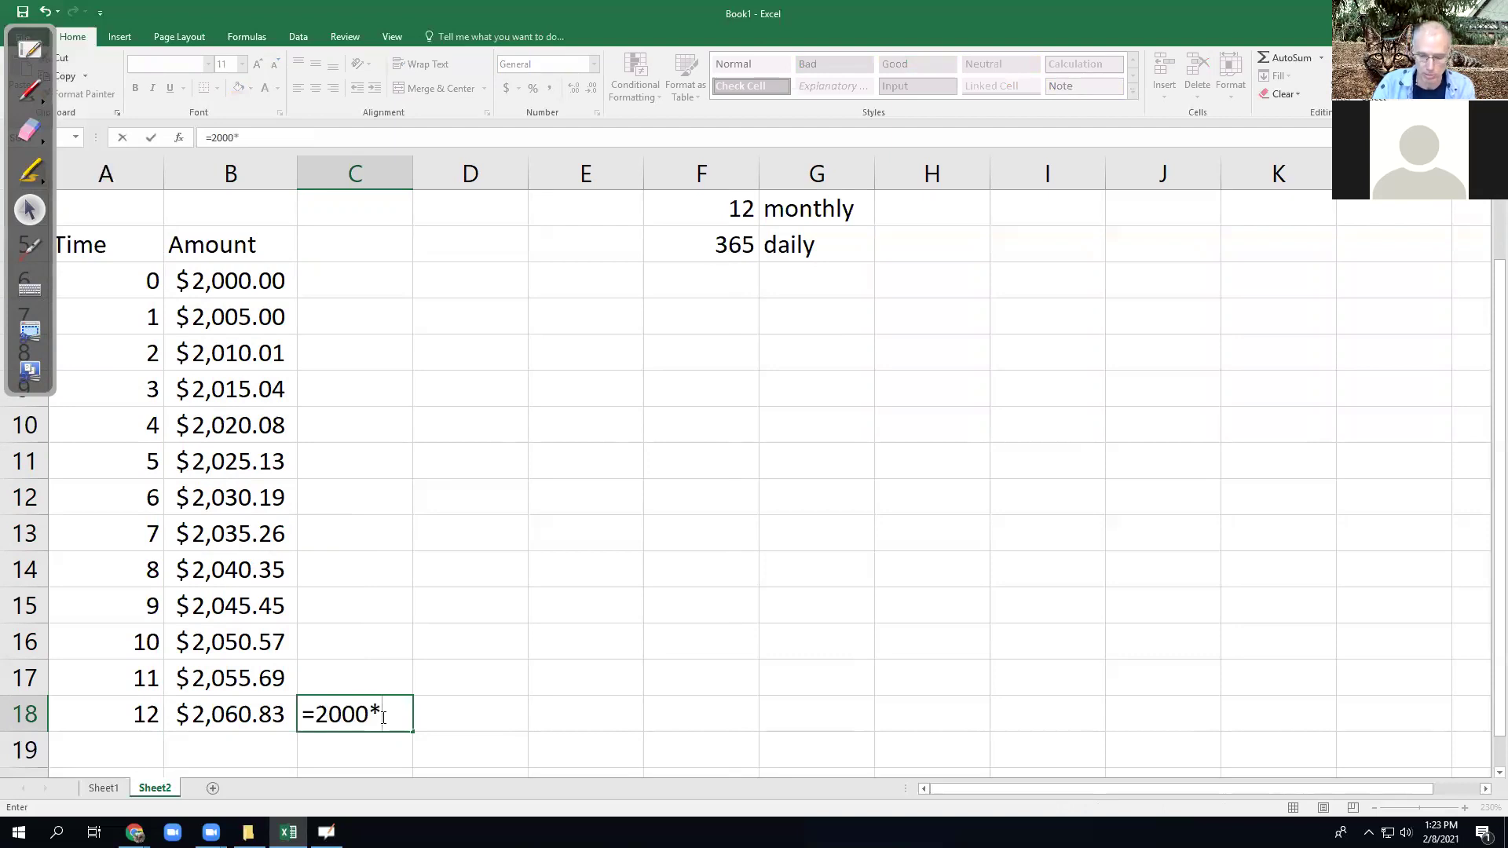
{"action": "type", "text": "(1+0."}
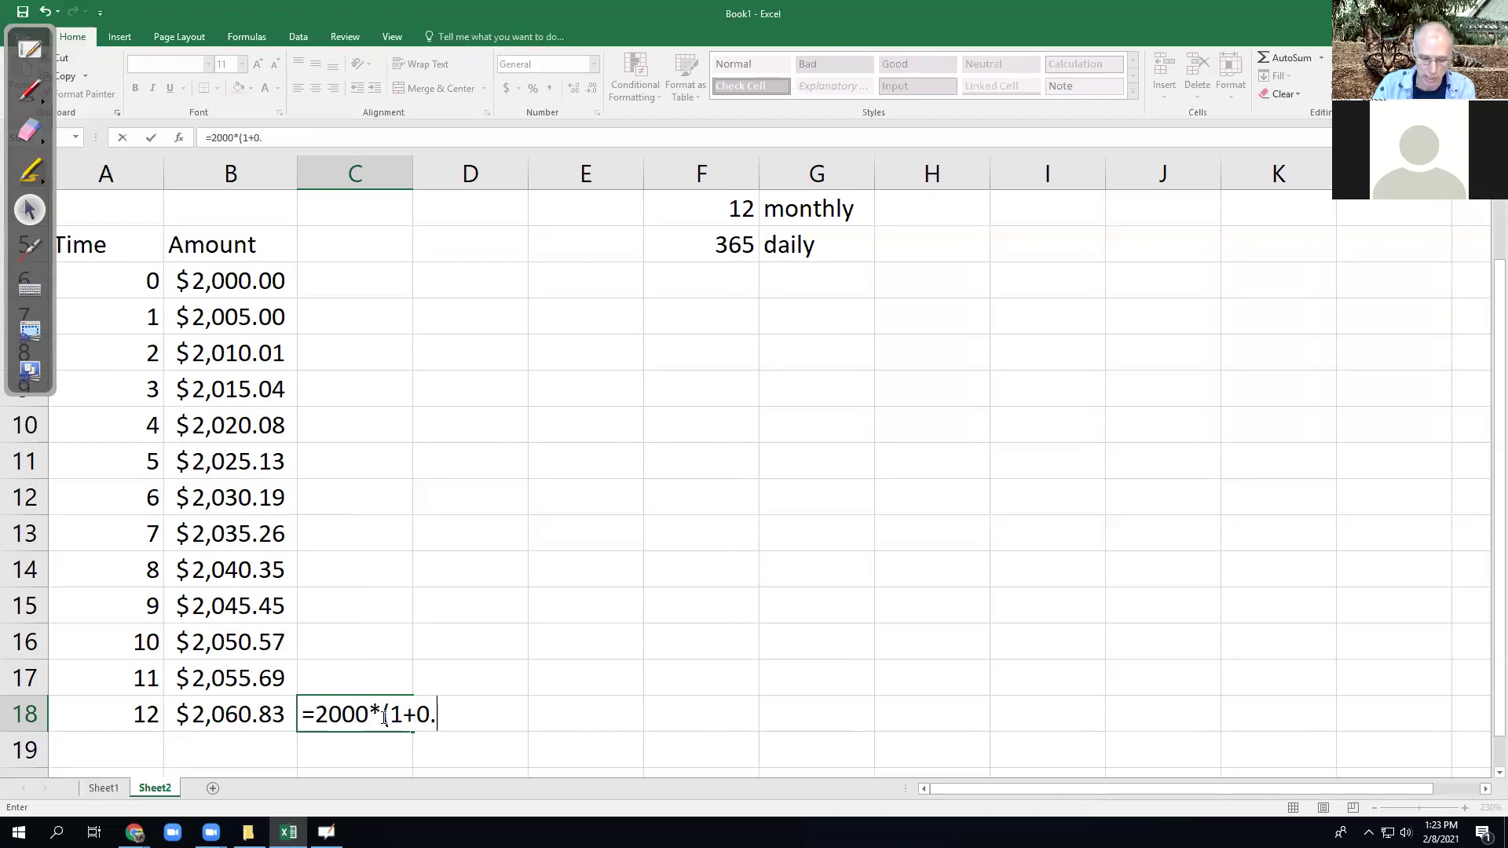
{"action": "type", "text": "02/"}
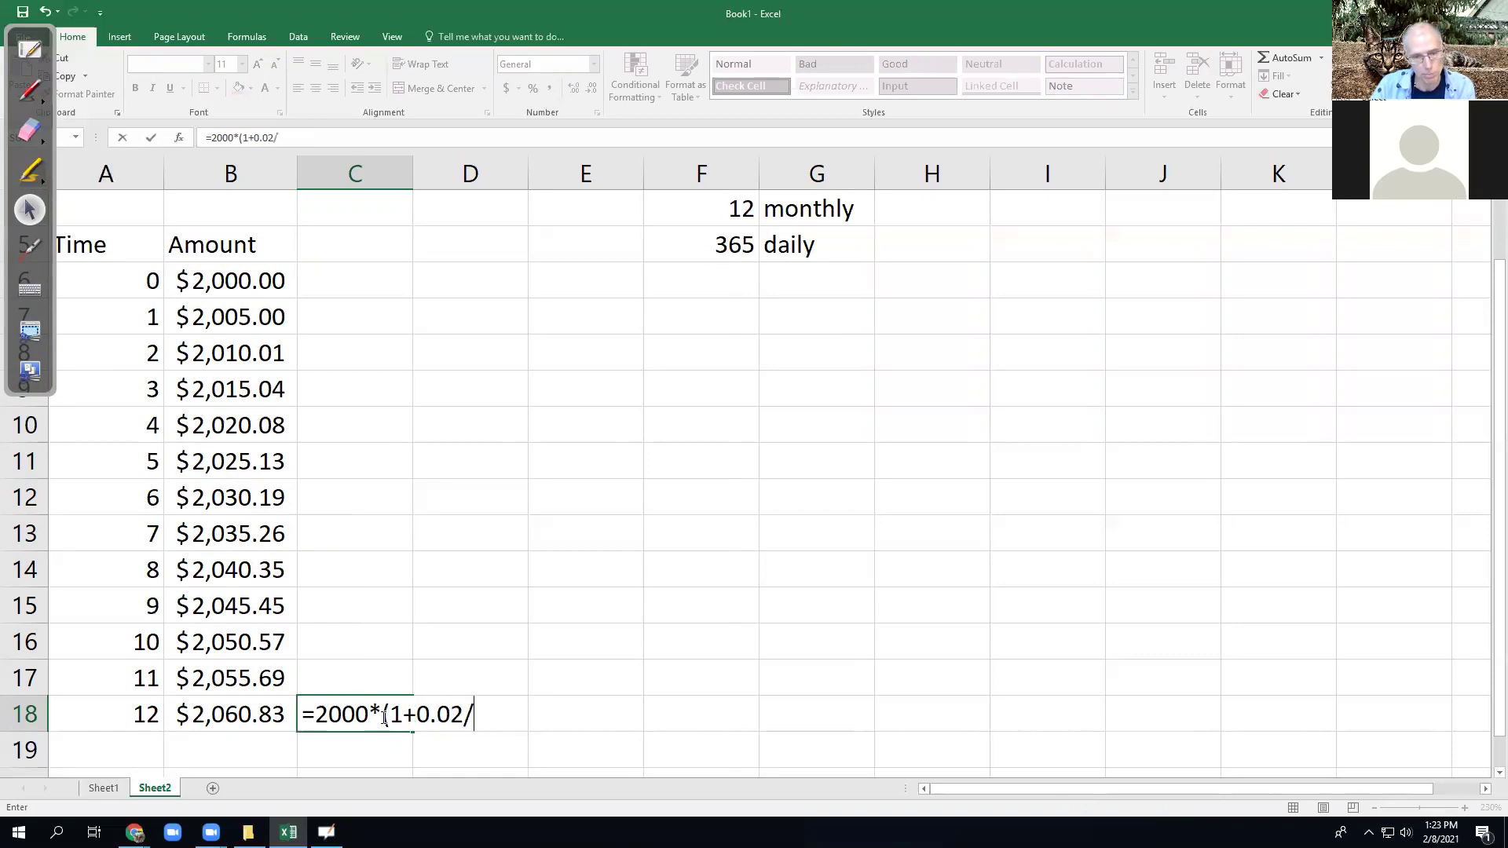
{"action": "type", "text": "12"}
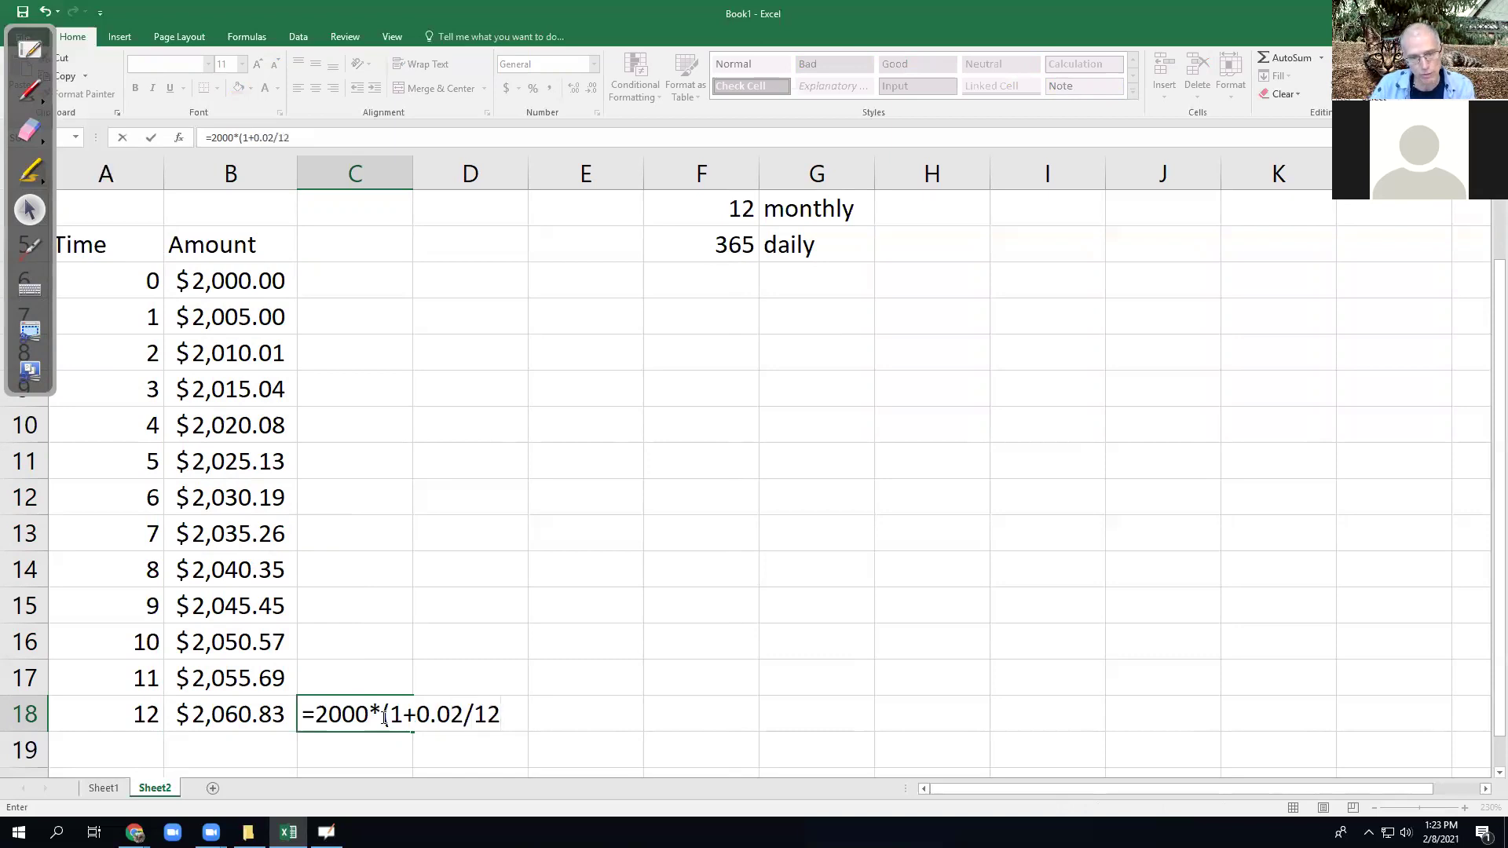
{"action": "type", "text": ")"}
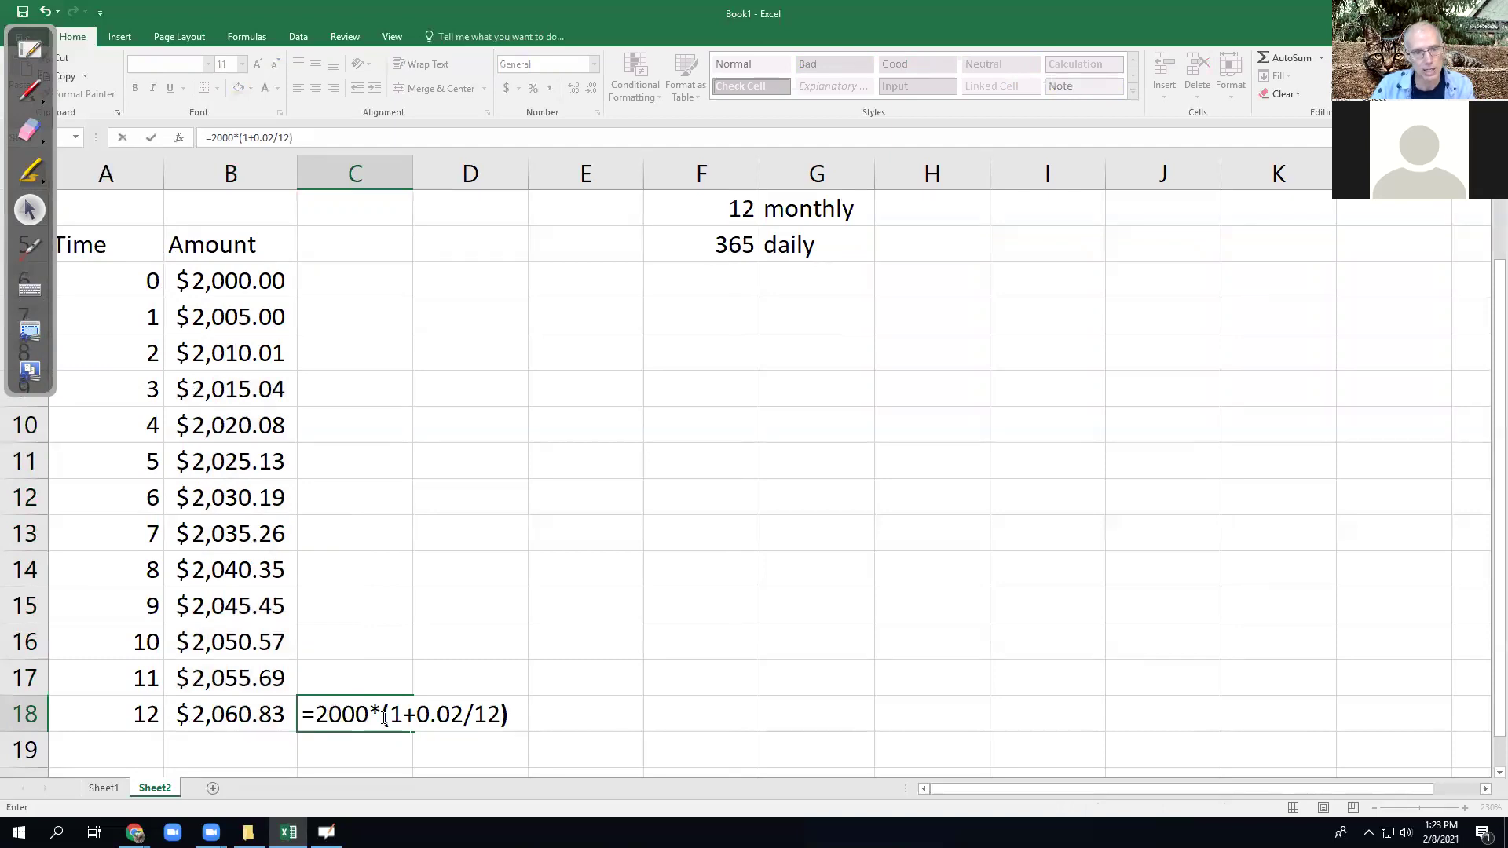
{"action": "type", "text": "^12"}
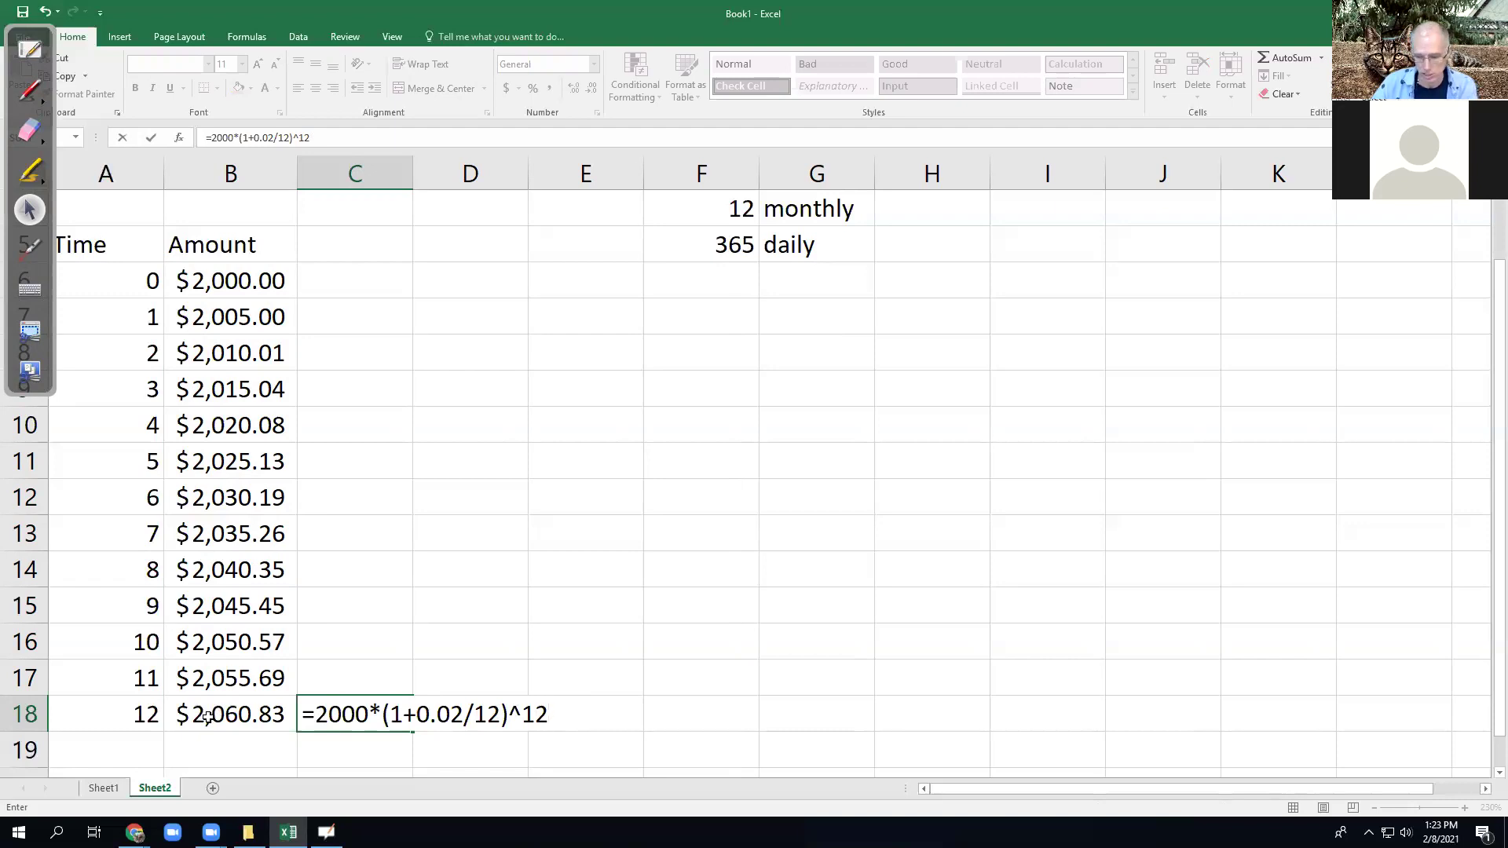
{"action": "key", "text": "Return"}
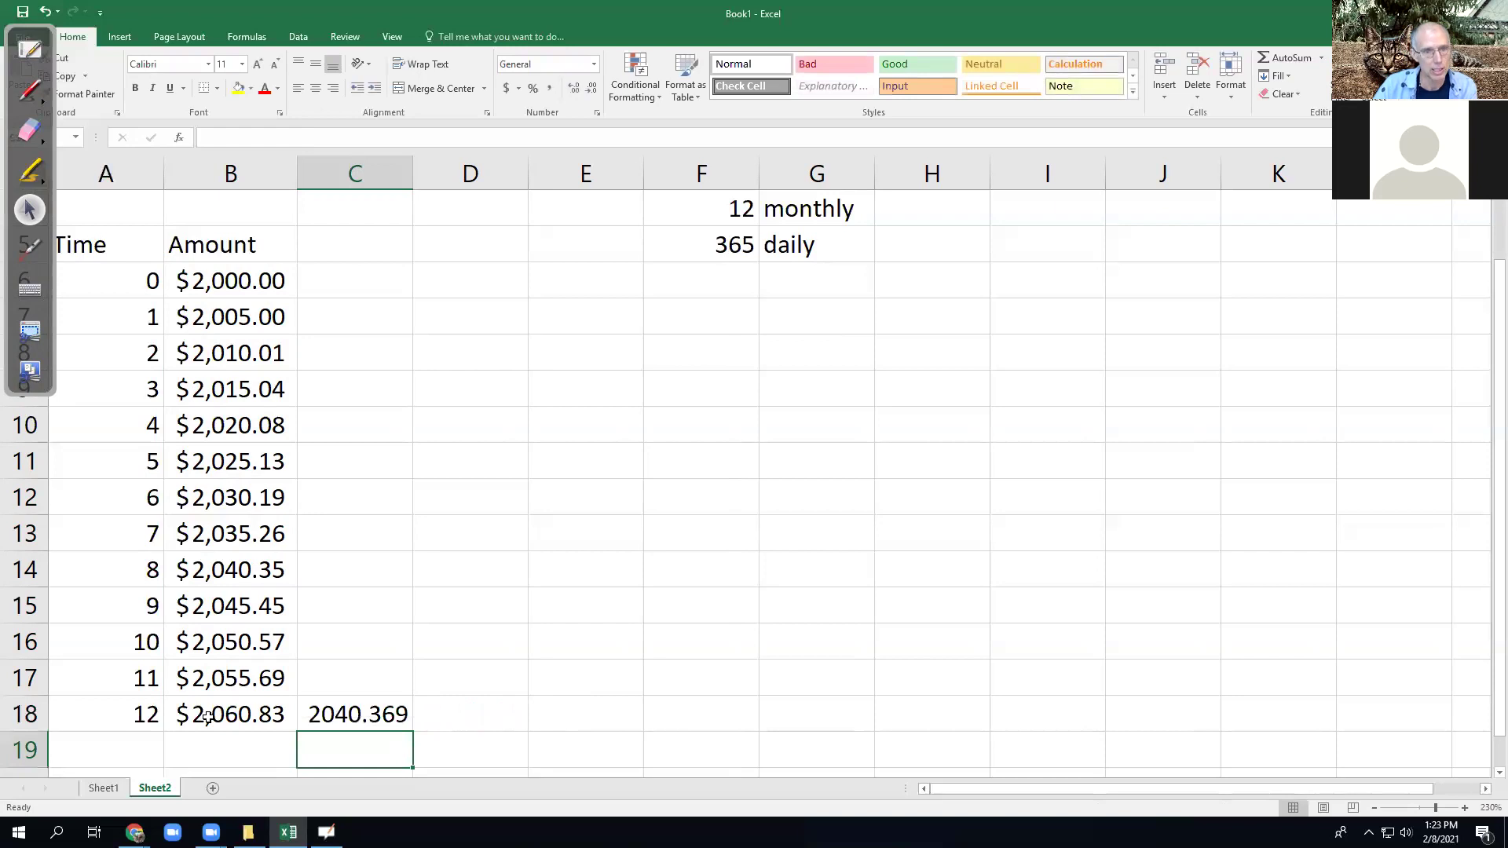
{"action": "left_click", "coordinate": [376, 720]}
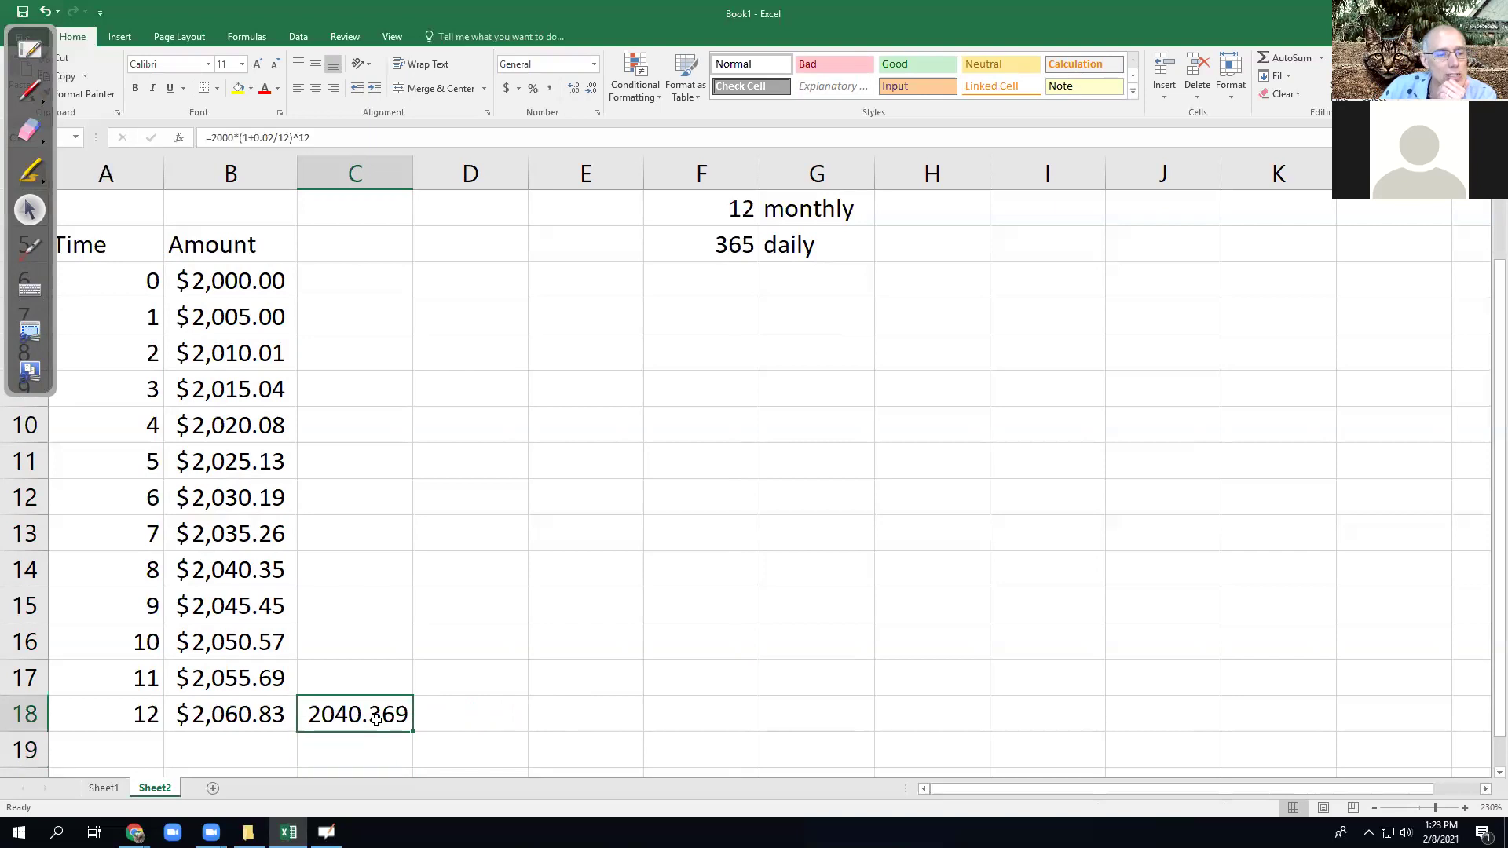
{"action": "double_click", "coordinate": [377, 720]}
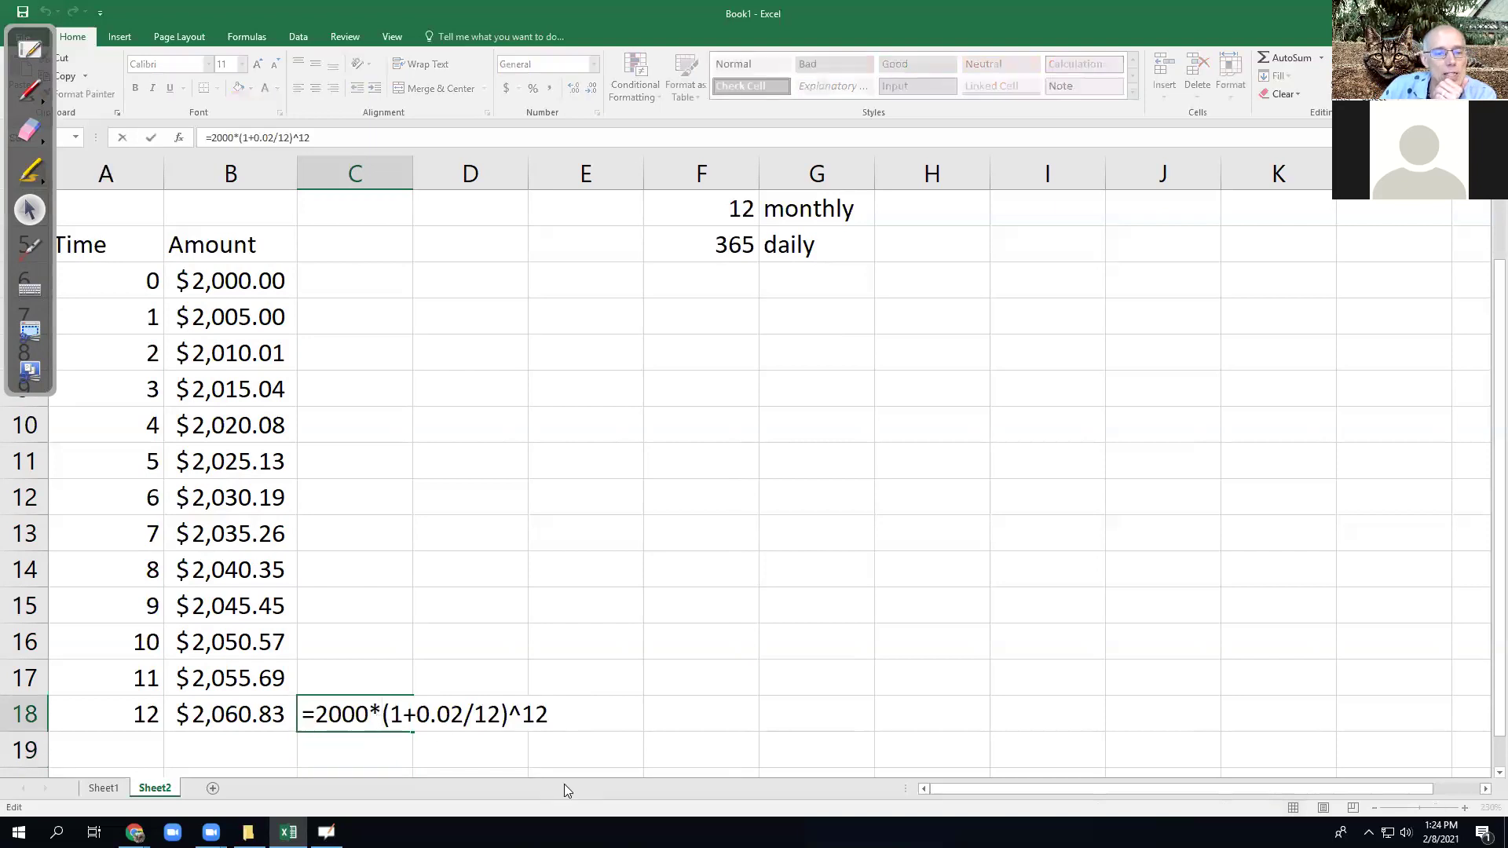
{"action": "scroll", "coordinate": [410, 646], "scroll_direction": "up", "scroll_amount": 1}
{"action": "left_click", "coordinate": [264, 242]}
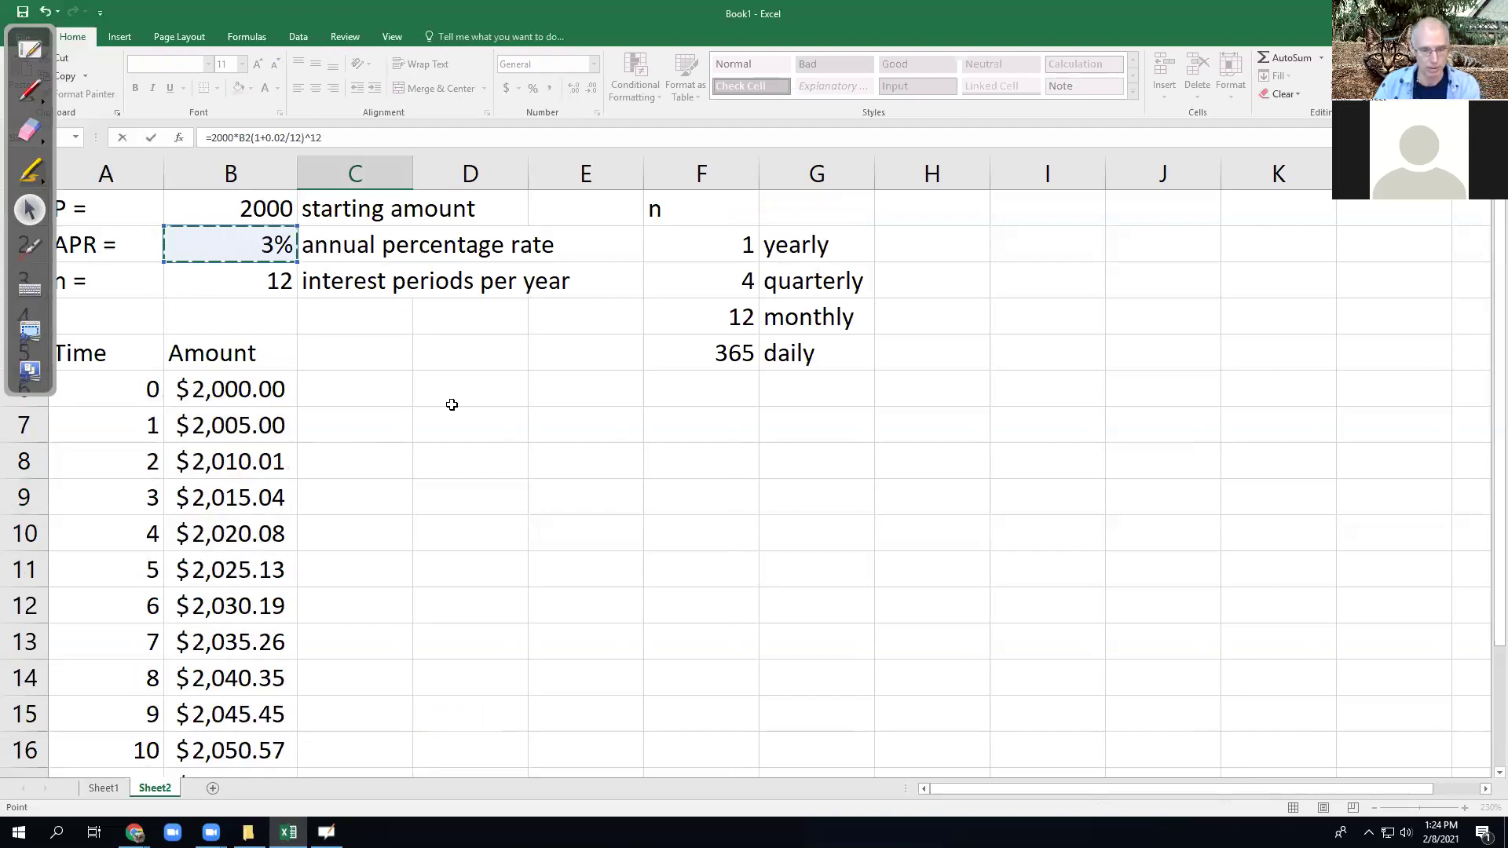
{"action": "key", "text": "Return"}
{"action": "key", "text": "ctrl+z"}
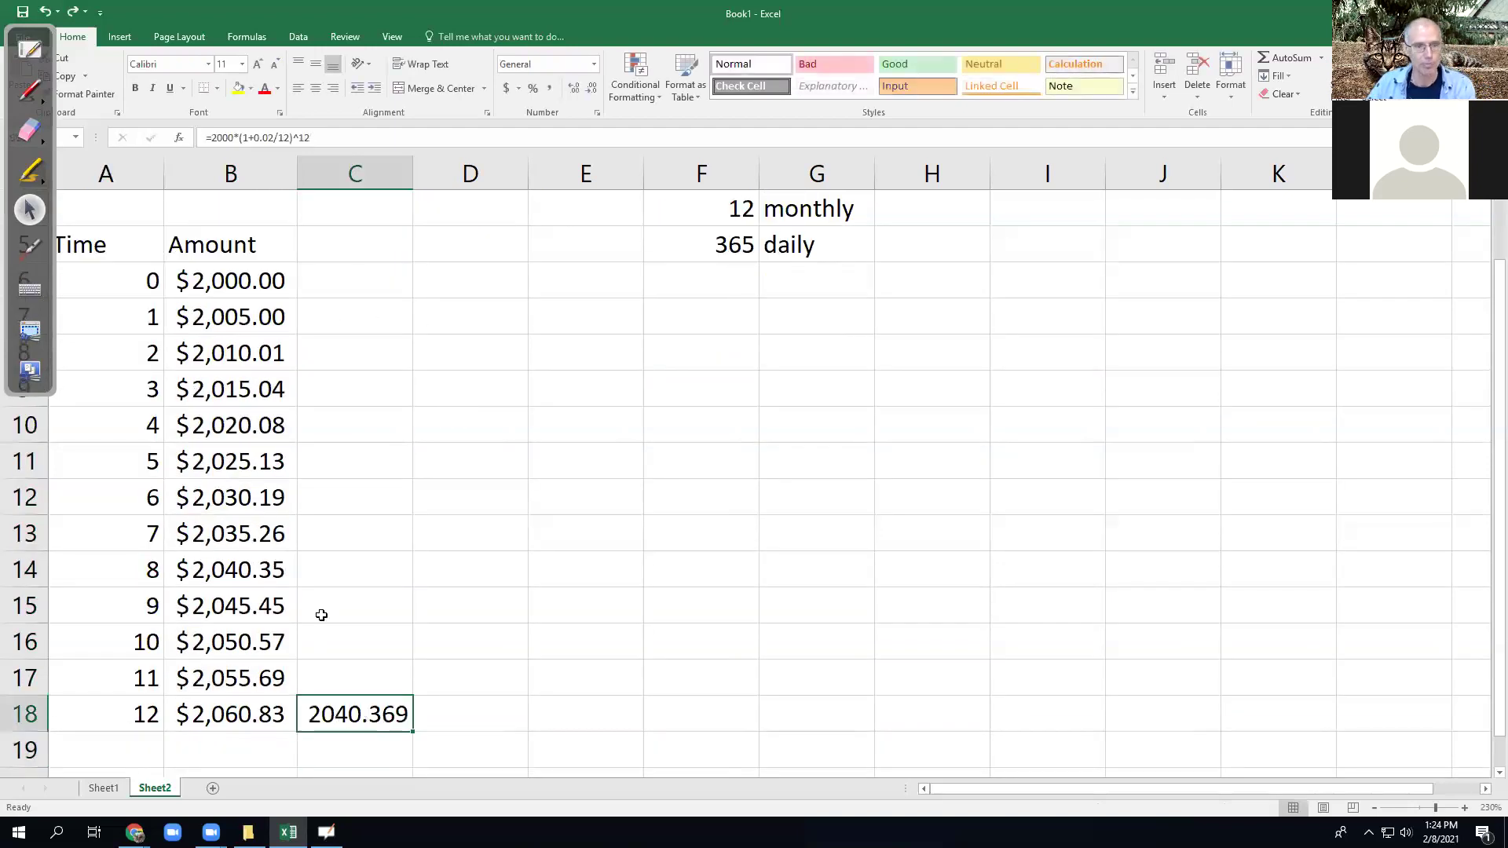
- Correct the rate in the C18 check formula to 0.03, making it =2000*(1+0.03/12)^12
{"action": "double_click", "coordinate": [348, 715]}
{"action": "left_click", "coordinate": [463, 711]}
{"action": "key", "text": "BackSpace"}
{"action": "type", "text": "3/12)^12"}
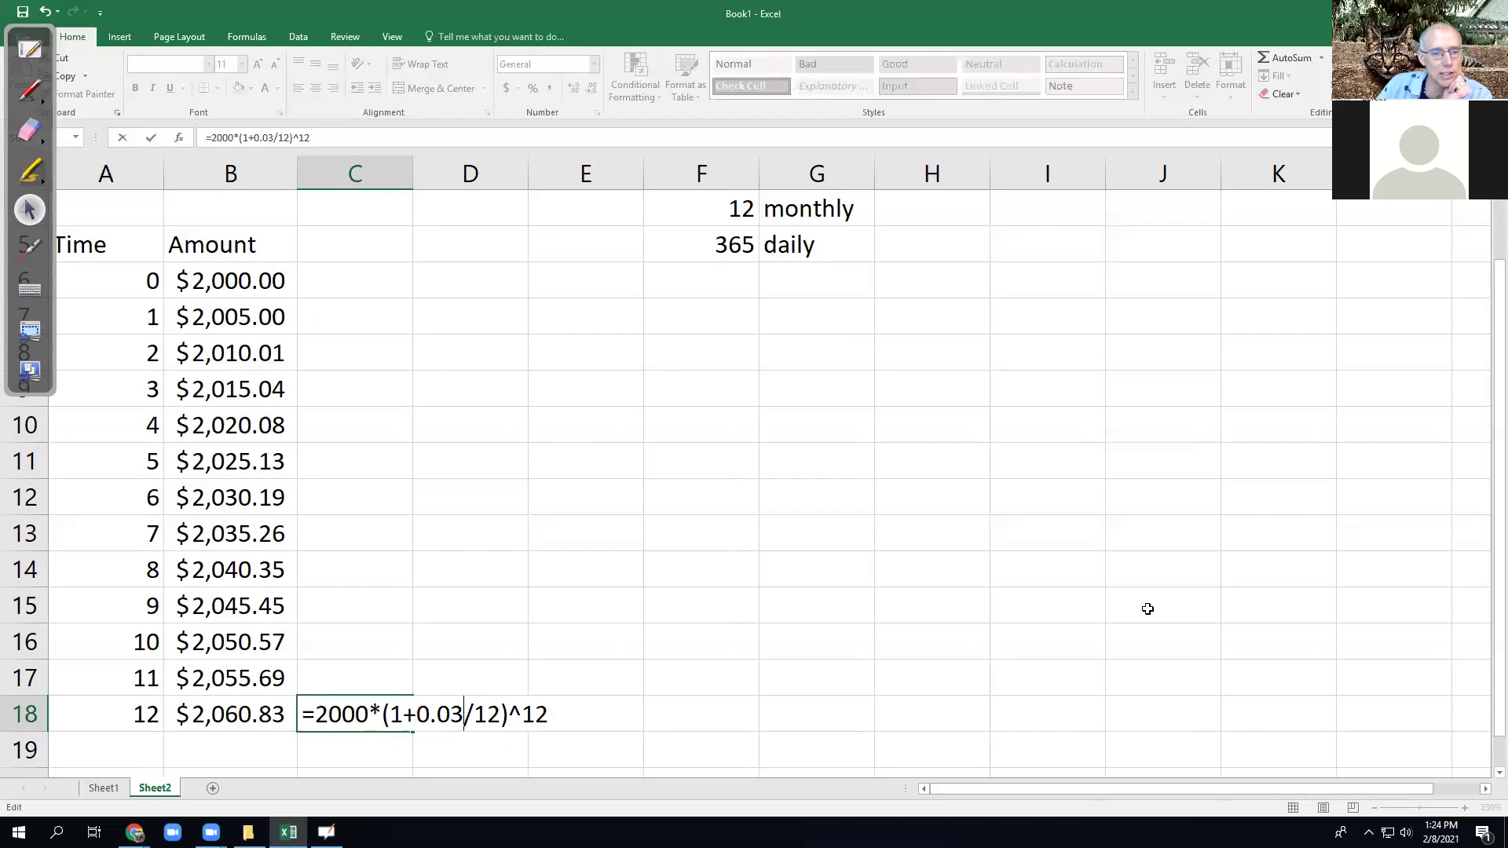
{"action": "key", "text": "Return"}
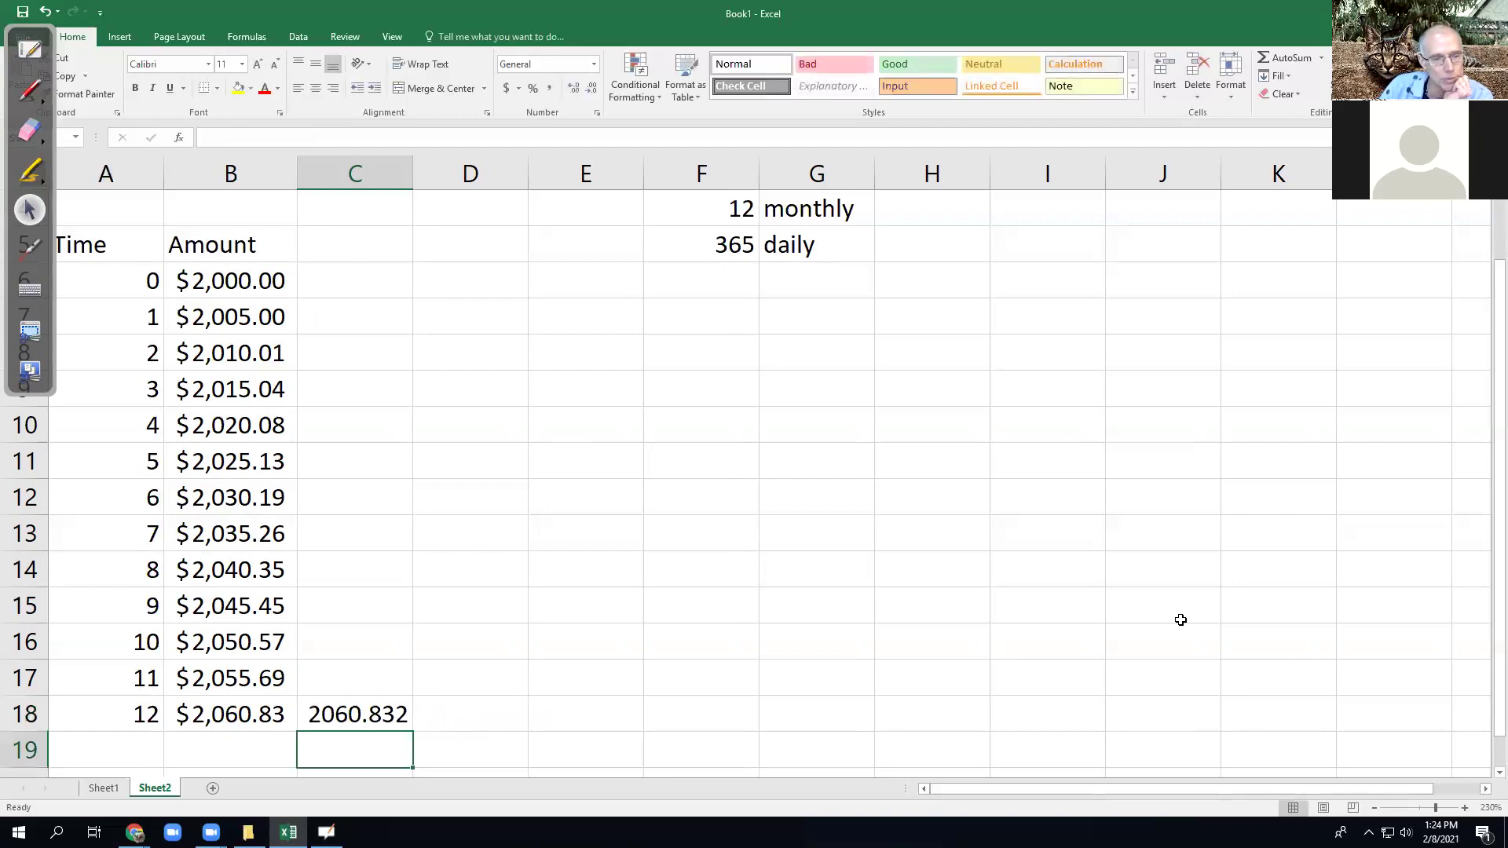
- Compare the check formula and result in C18 with the B6 formula and the time 12 amount in B18
{"action": "left_click", "coordinate": [364, 714]}
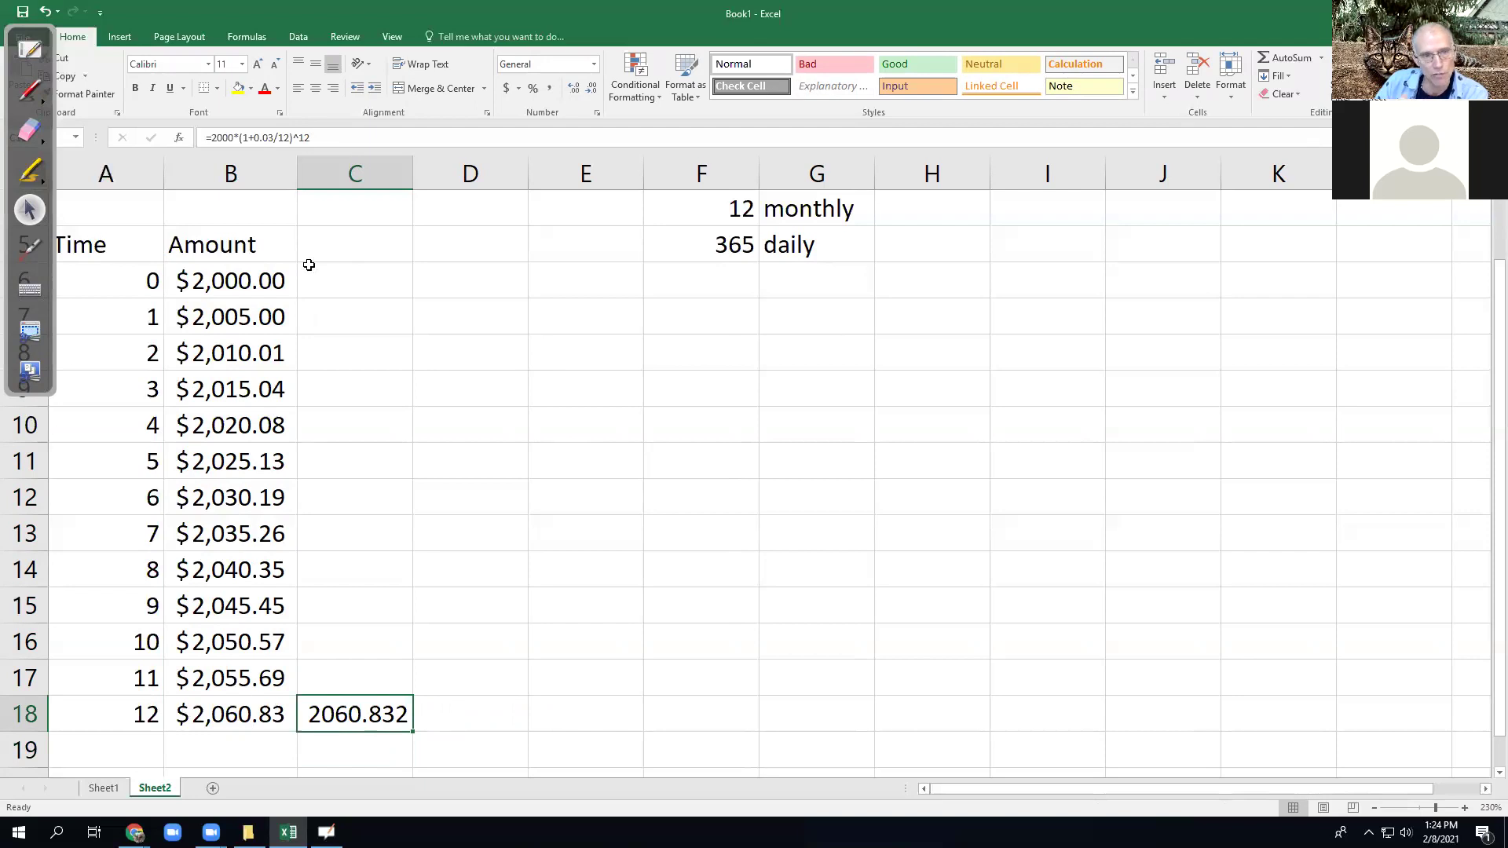
{"action": "left_click", "coordinate": [235, 288]}
{"action": "double_click", "coordinate": [235, 288]}
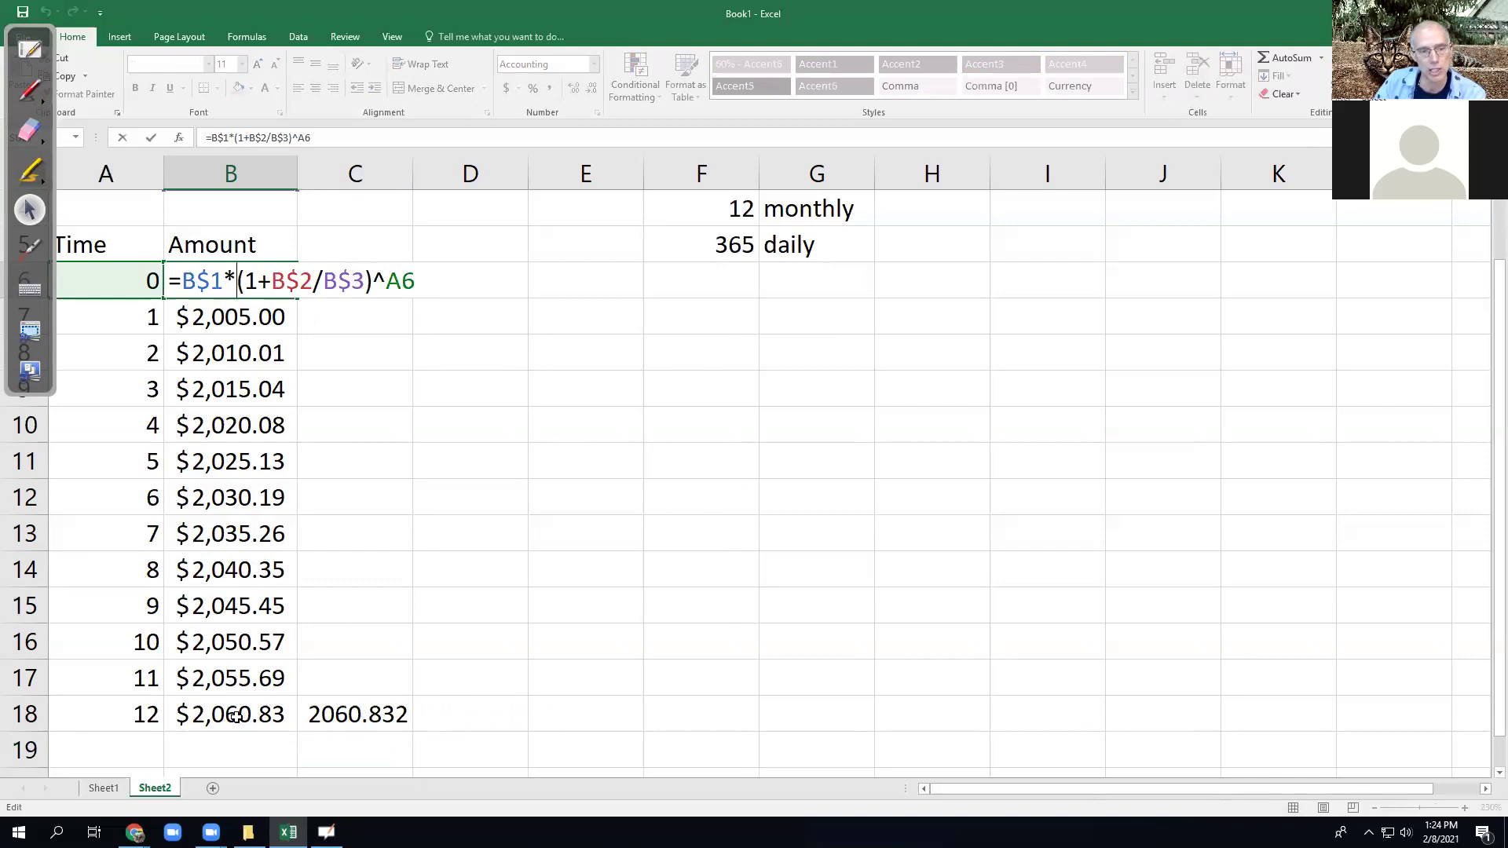
{"action": "key", "text": "Return"}
{"action": "left_click_drag", "start_coordinate": [271, 723], "coordinate": [311, 716]}
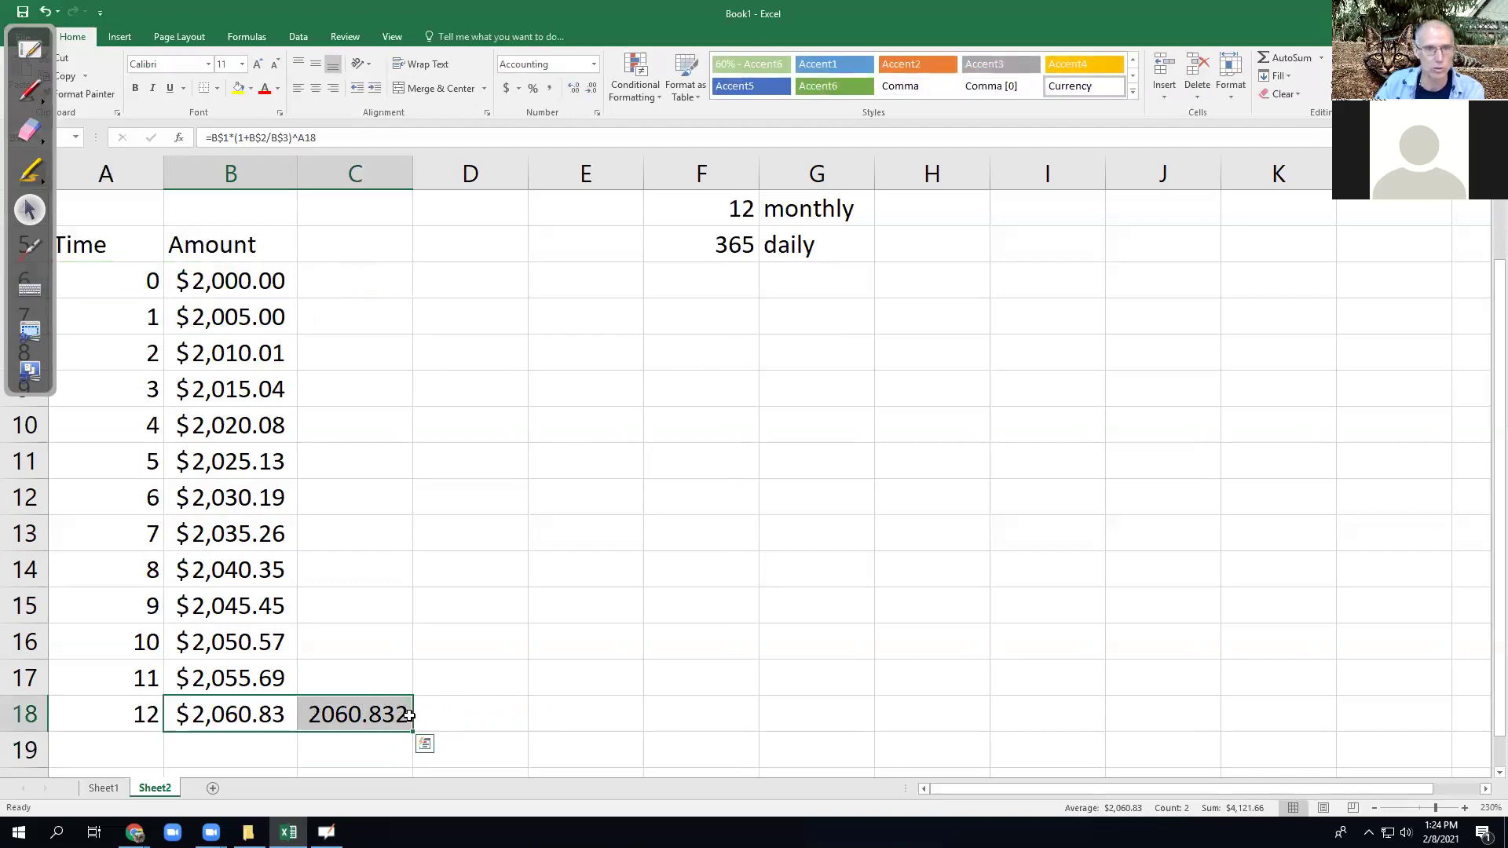
{"action": "left_click", "coordinate": [398, 533]}
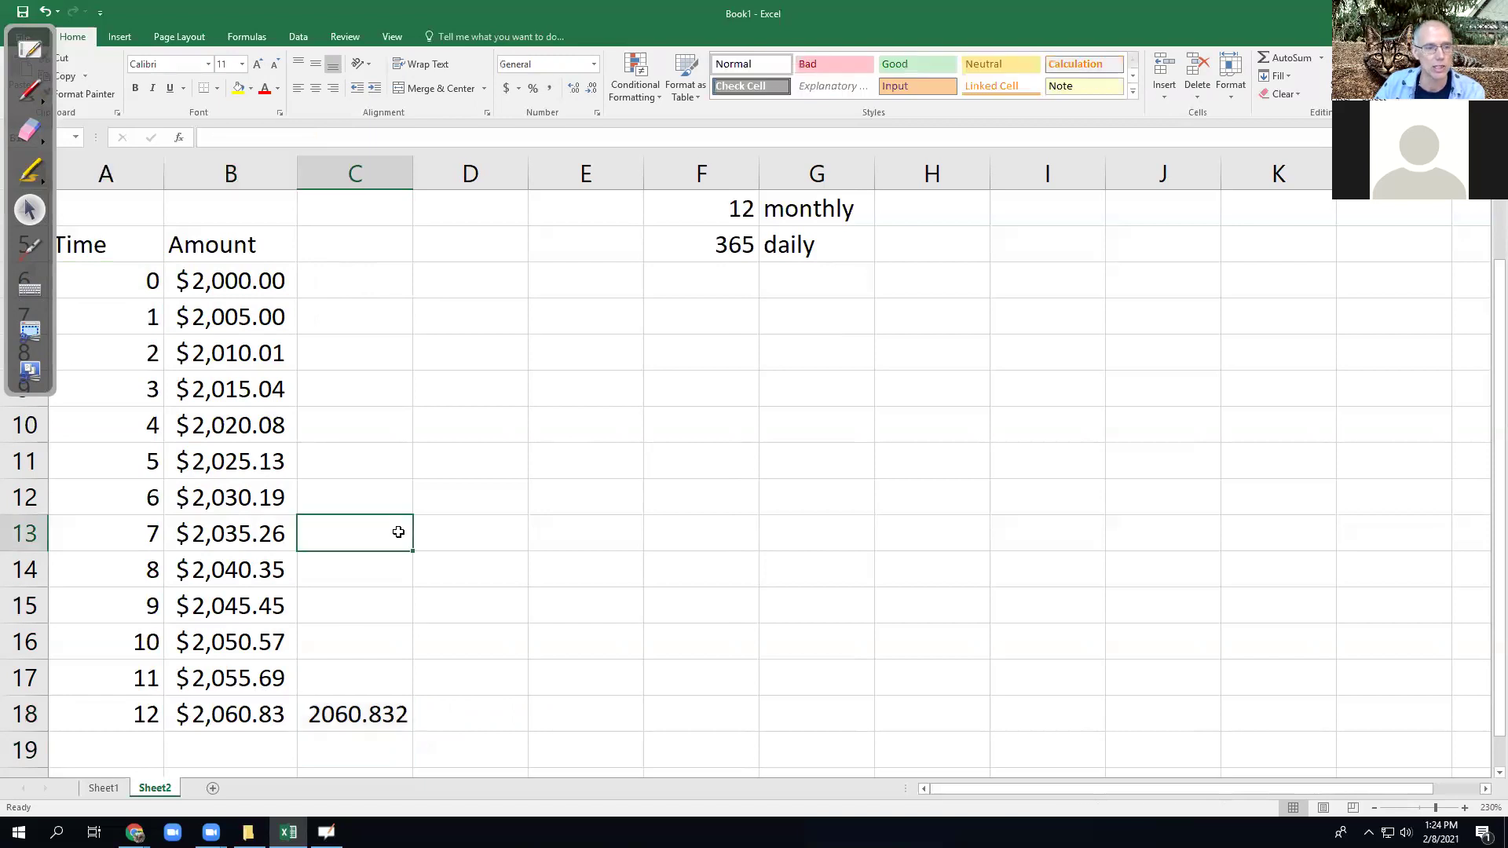
- Label the Time column's unit as Months in cell A4 and go through the first time values
{"action": "scroll", "coordinate": [571, 582], "scroll_direction": "up", "scroll_amount": 1}
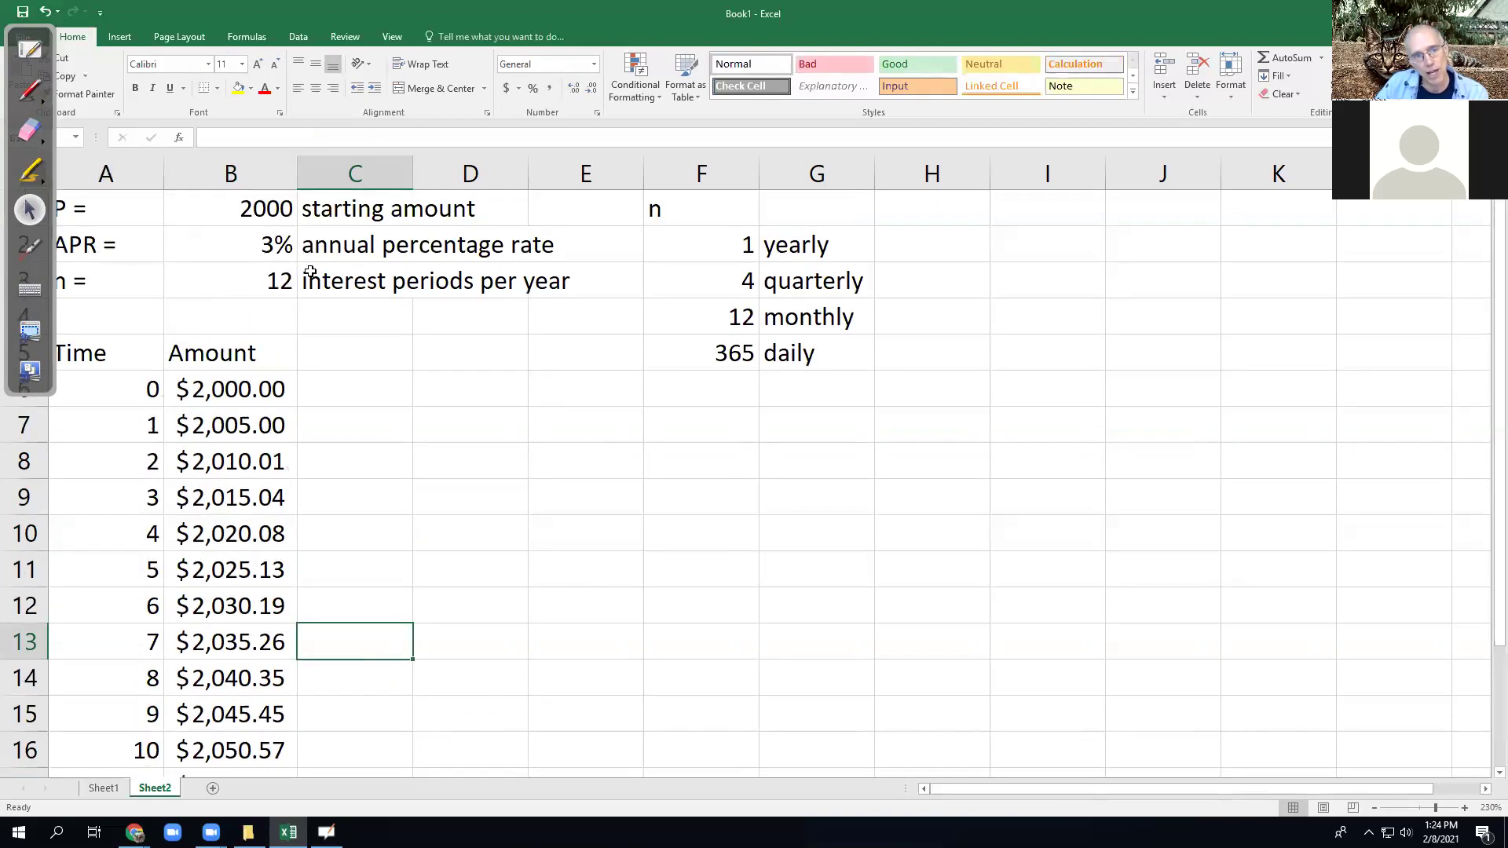
{"action": "left_click", "coordinate": [271, 282]}
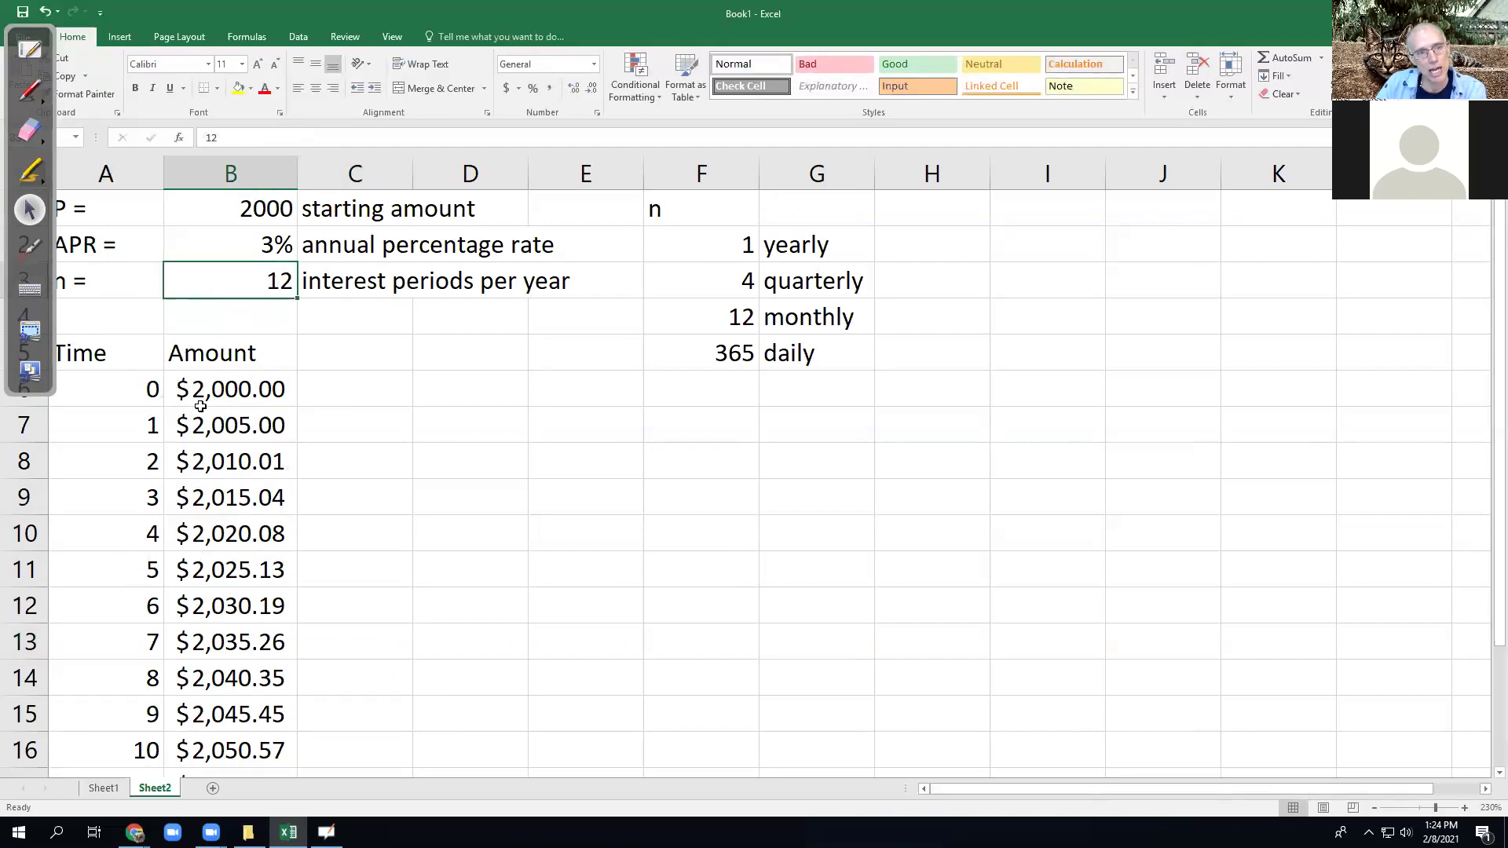
{"action": "left_click", "coordinate": [125, 329]}
{"action": "type", "text": "Months"}
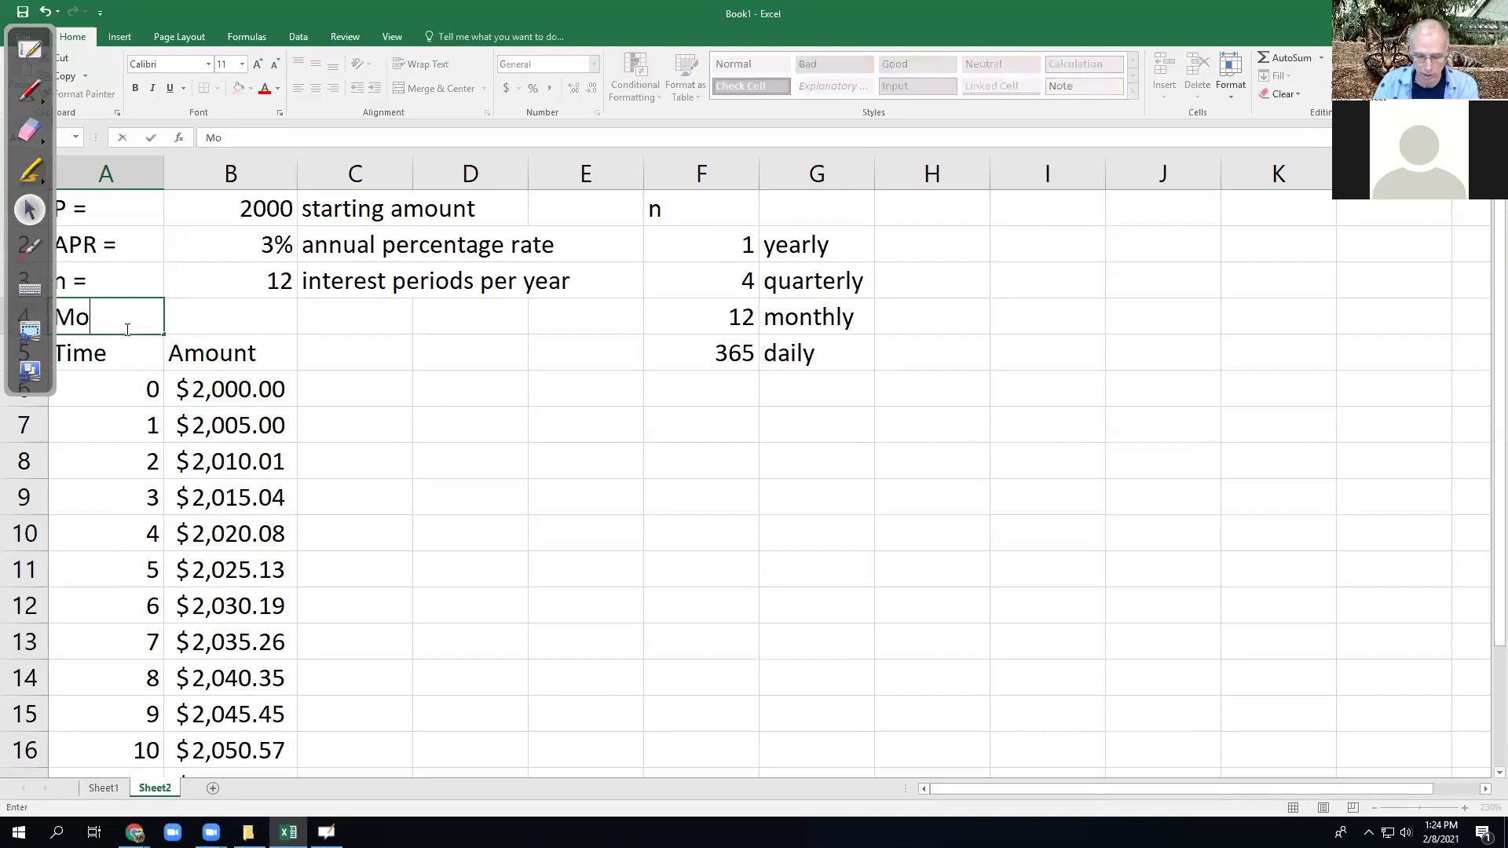
{"action": "key", "text": "Return"}
{"action": "key", "text": "Down"}
{"action": "key", "text": "Down"}
{"action": "key", "text": "Down"}
{"action": "key", "text": "Down"}
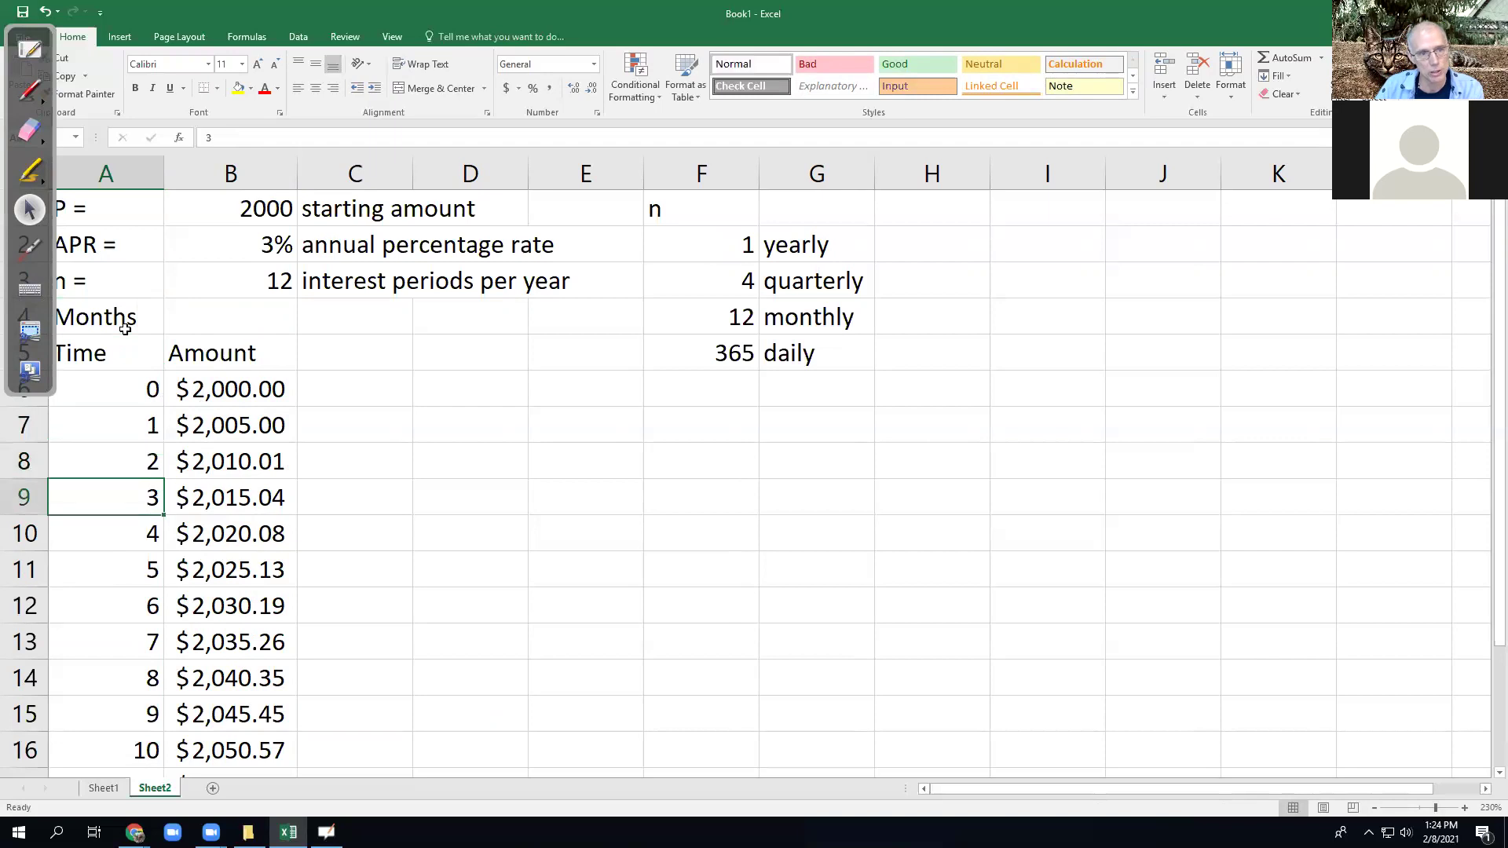
{"action": "key", "text": "Down"}
{"action": "key", "text": "Down"}
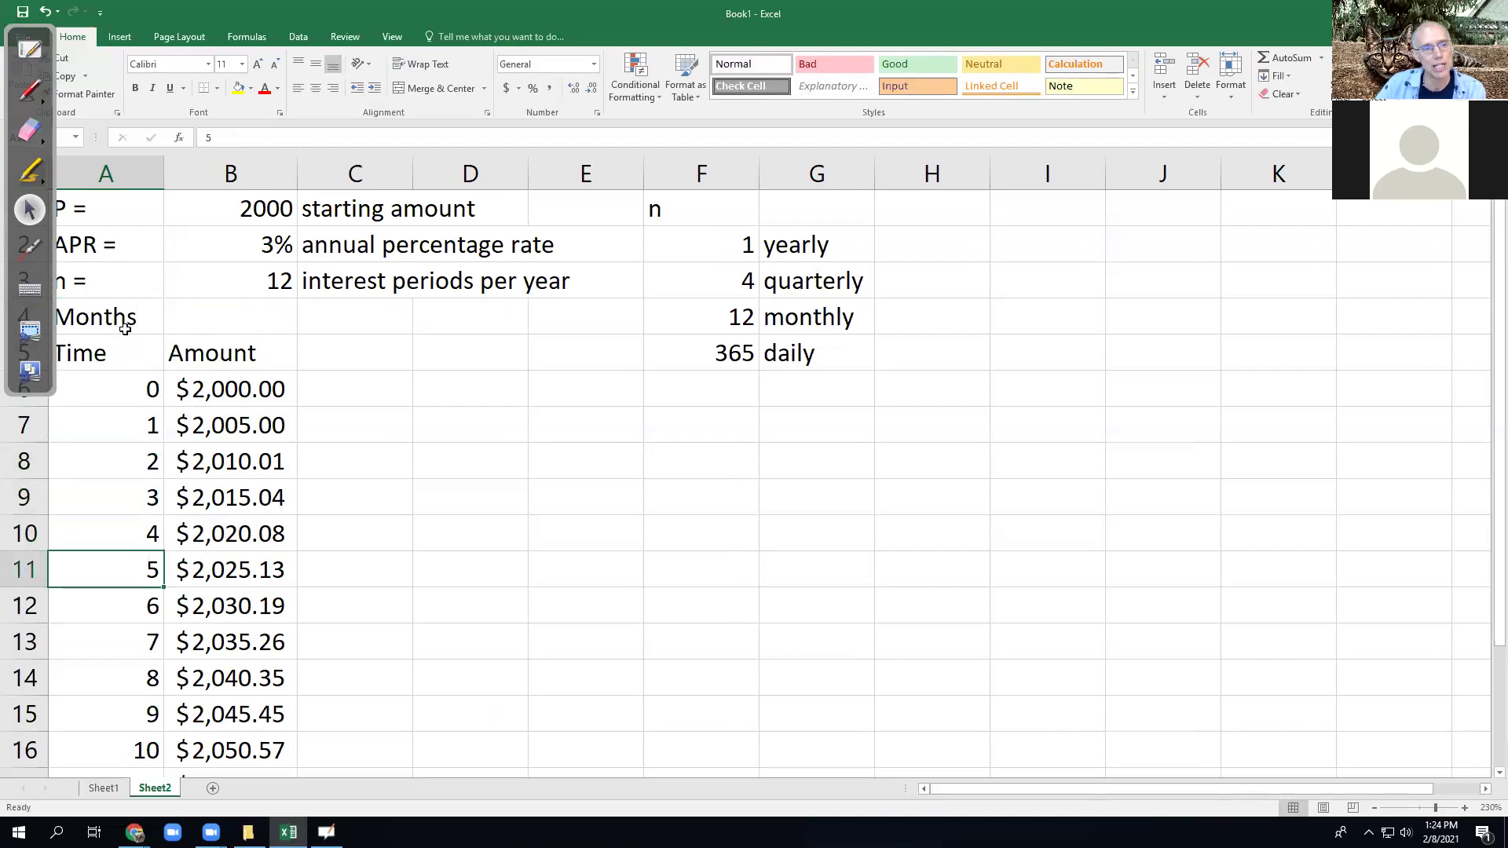
- Set n in B3 to 4 for quarterly compounding, change the A4 label to quarters, and inspect the amount at time 4
{"action": "left_click", "coordinate": [267, 281]}
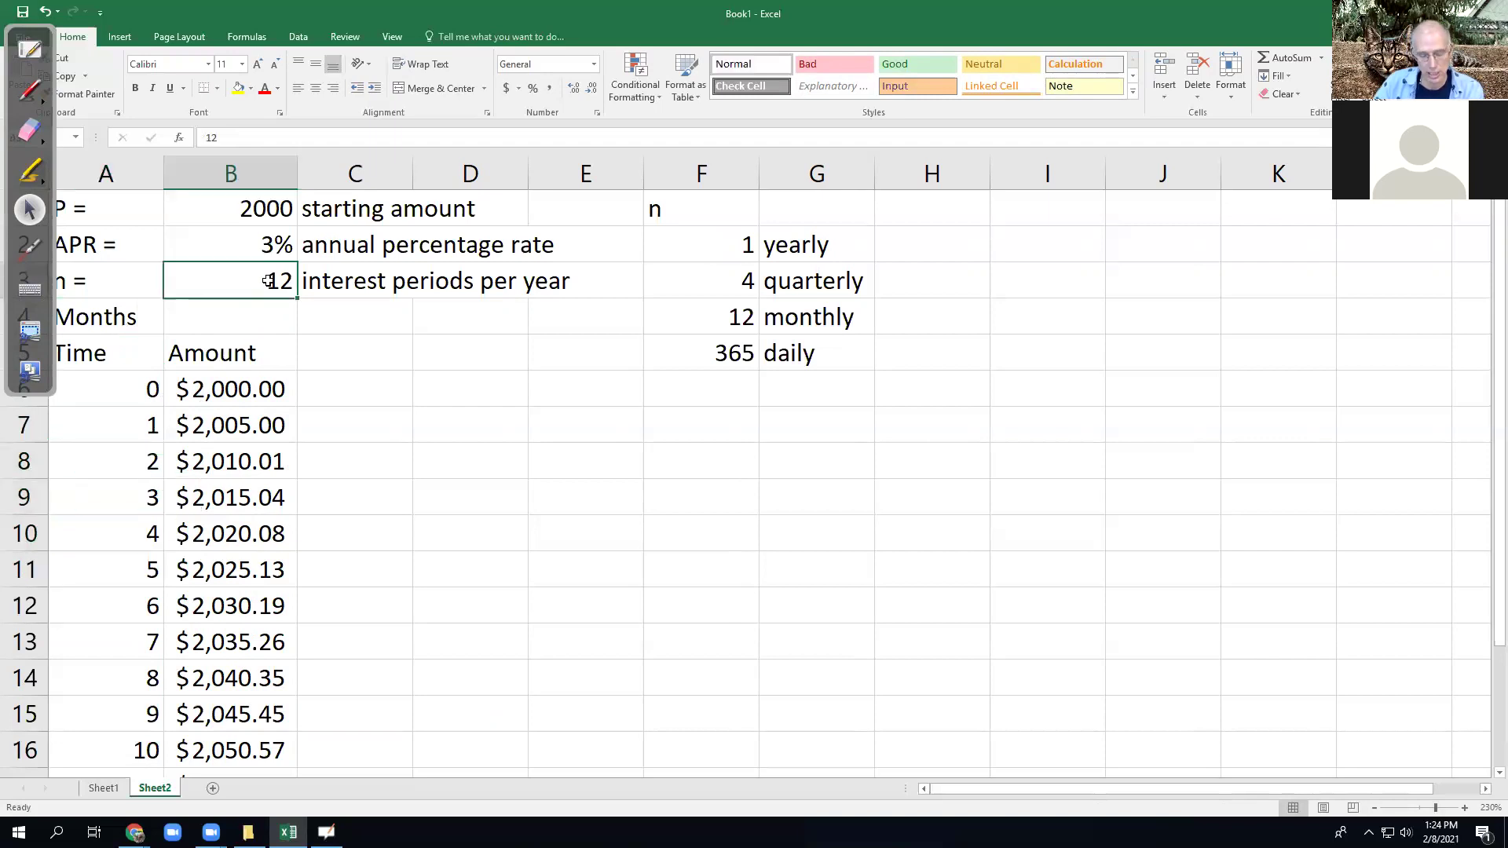
{"action": "type", "text": "4"}
{"action": "key", "text": "Return"}
{"action": "key", "text": "Left"}
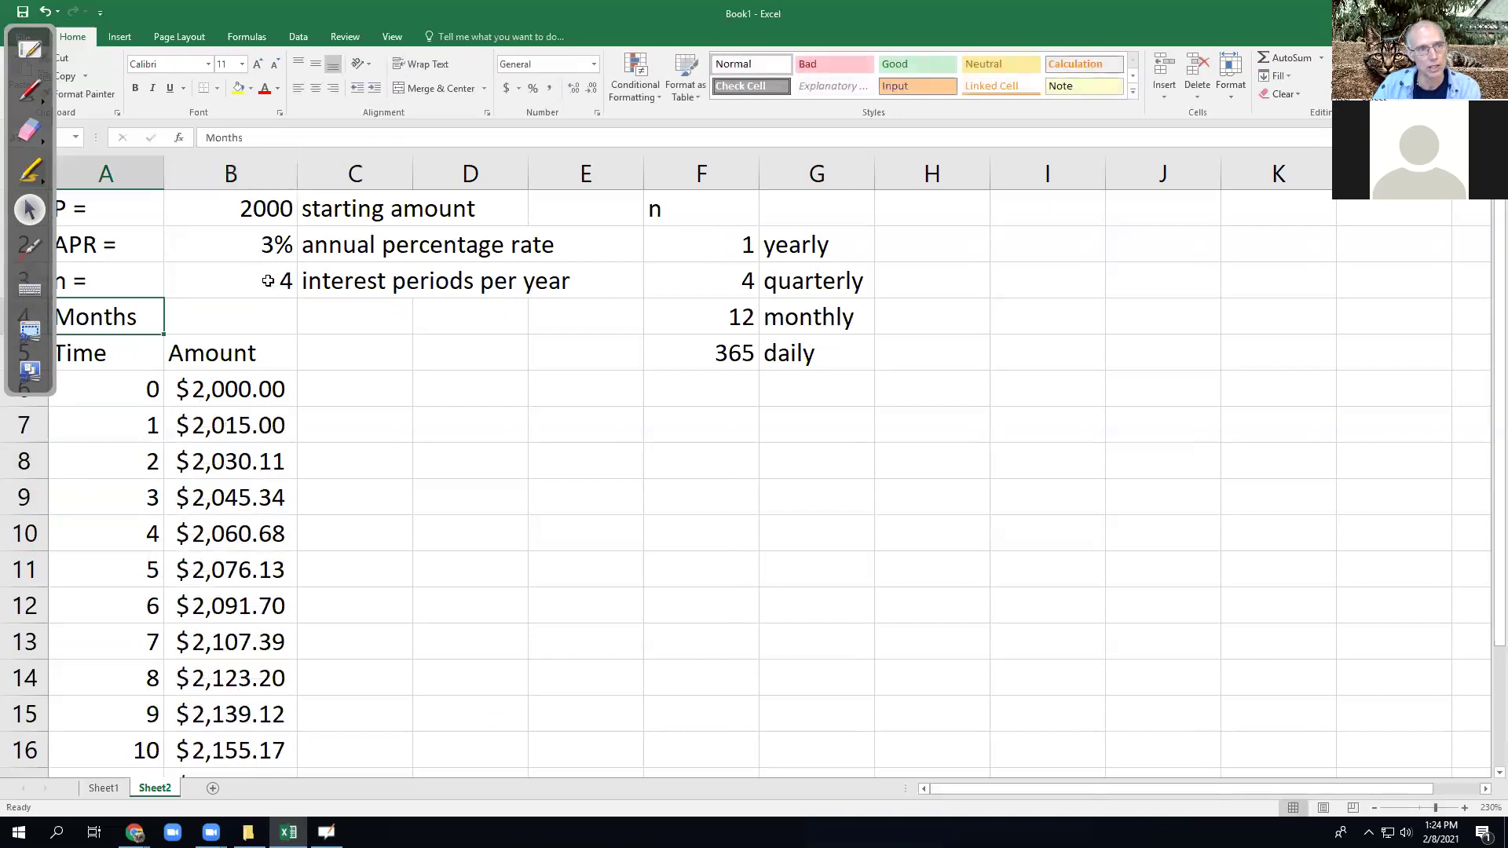
{"action": "type", "text": "quarters"}
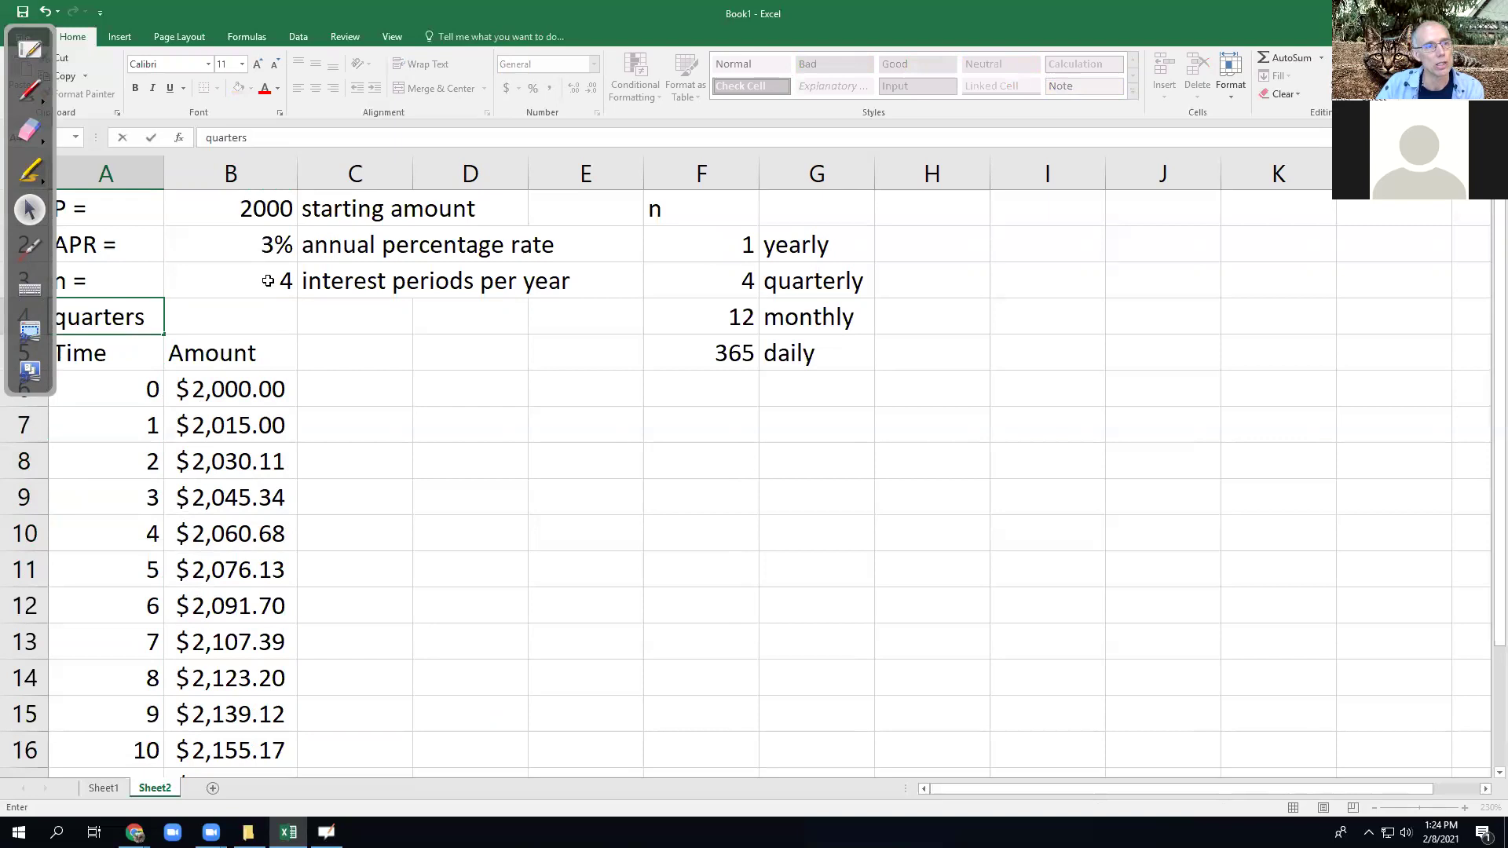
{"action": "key", "text": "Return"}
{"action": "key", "text": "Down"}
{"action": "key", "text": "Down"}
{"action": "key", "text": "Down"}
{"action": "key", "text": "Down"}
{"action": "key", "text": "Down"}
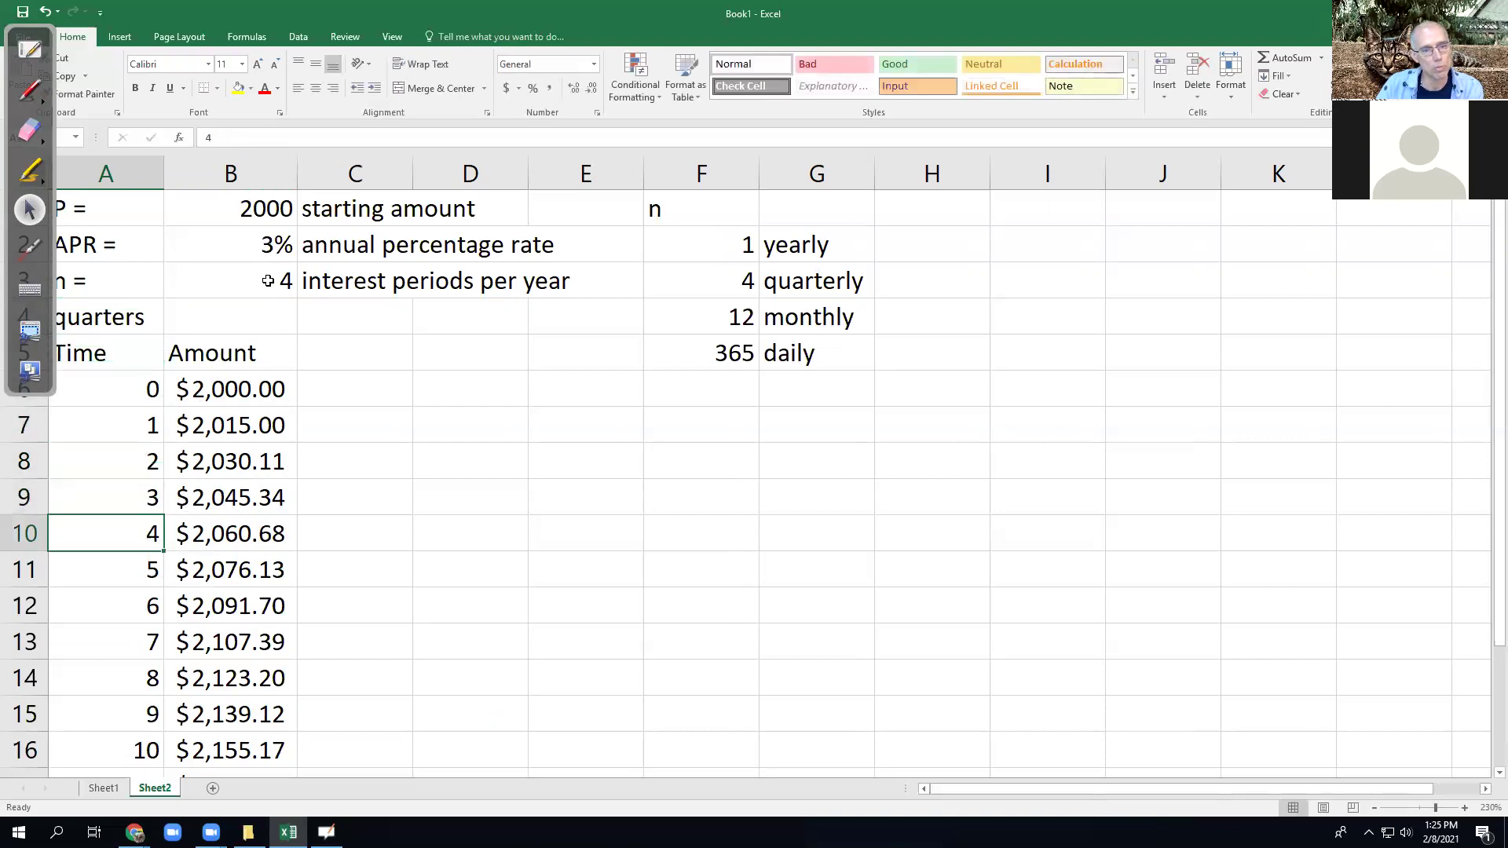
{"action": "key", "text": "Right"}
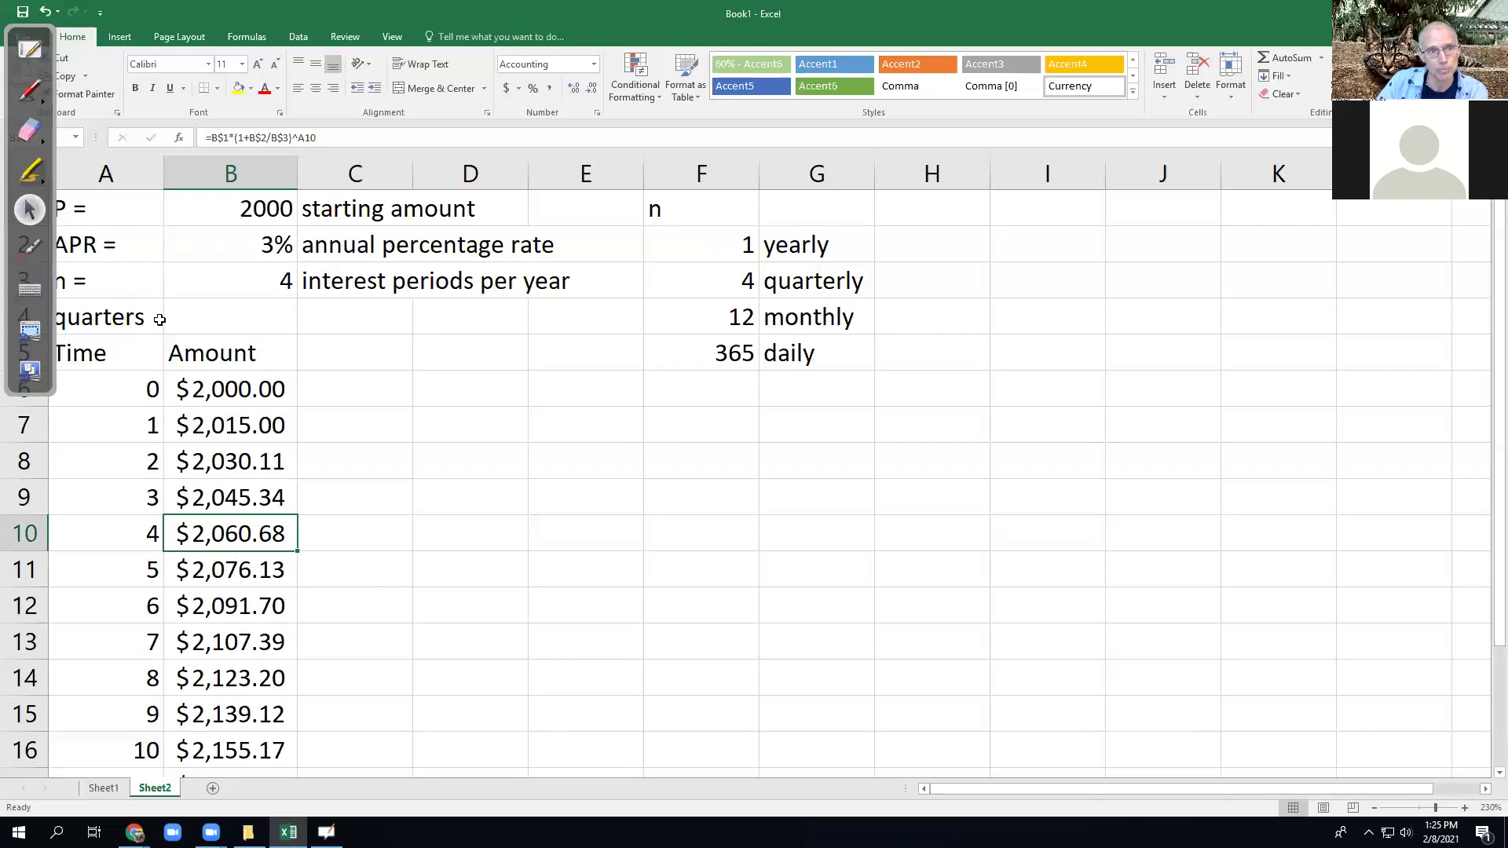
- Delete the quarters label from cell A4 above the Time heading
{"action": "left_click", "coordinate": [119, 352]}
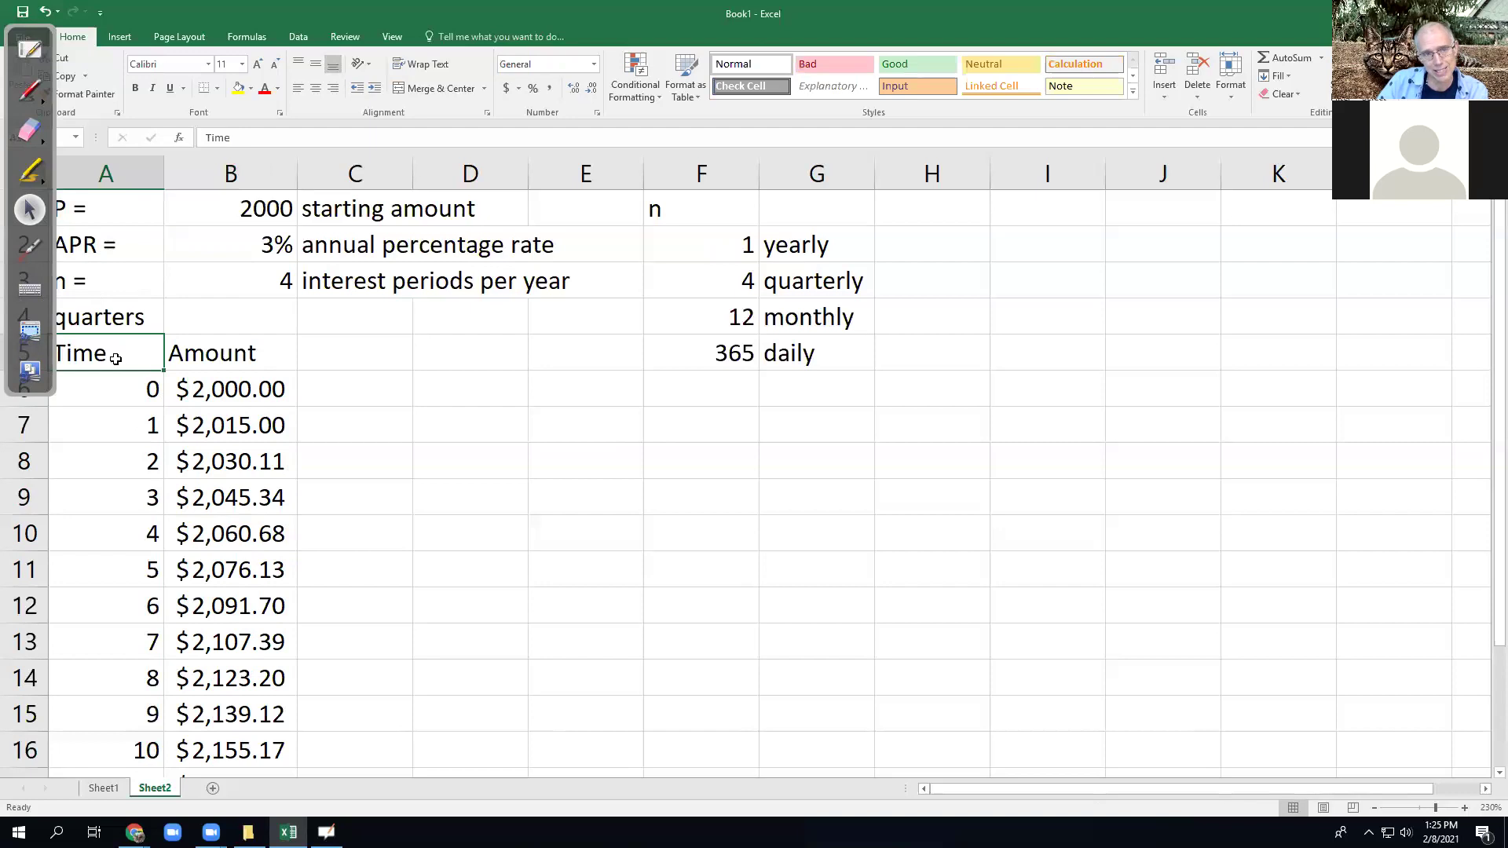
{"action": "left_click", "coordinate": [124, 324]}
{"action": "key", "text": "Delete"}
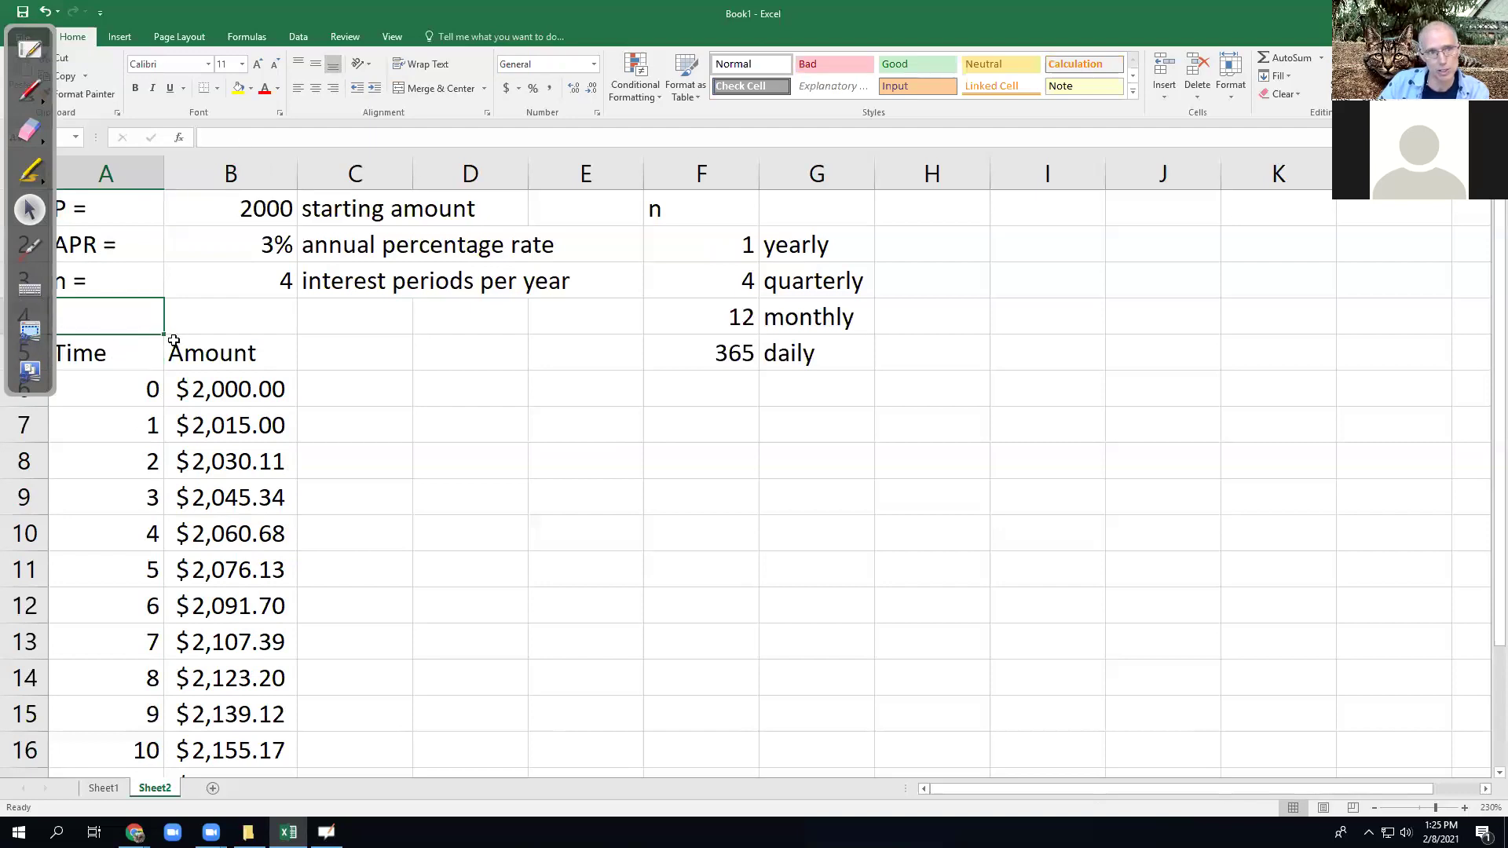
{"action": "left_click", "coordinate": [121, 356]}
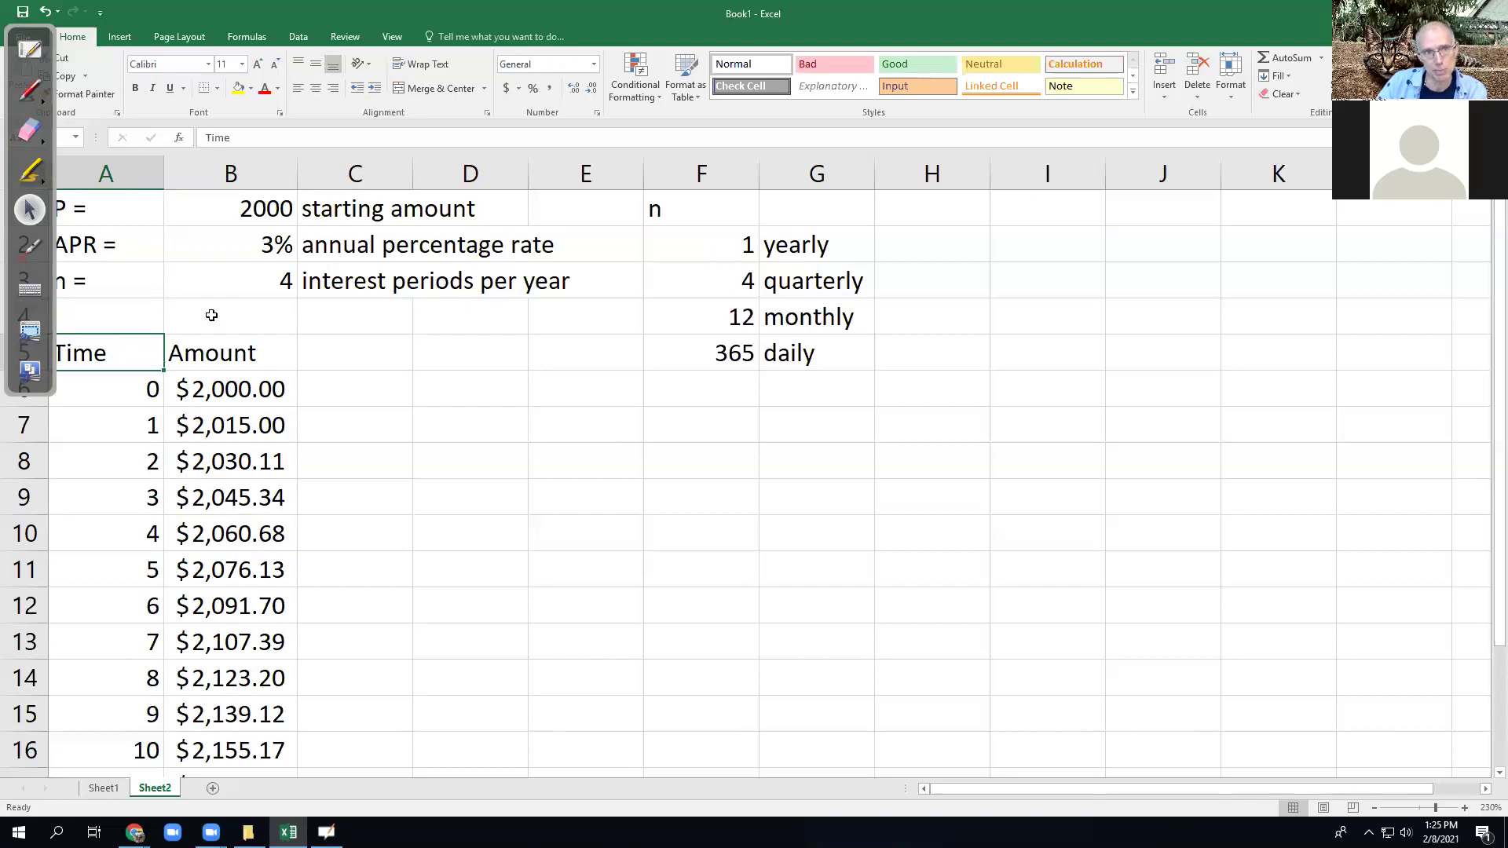
- Set n in B3 to 1 for yearly compounding and go through the first time values
{"action": "left_click", "coordinate": [264, 284]}
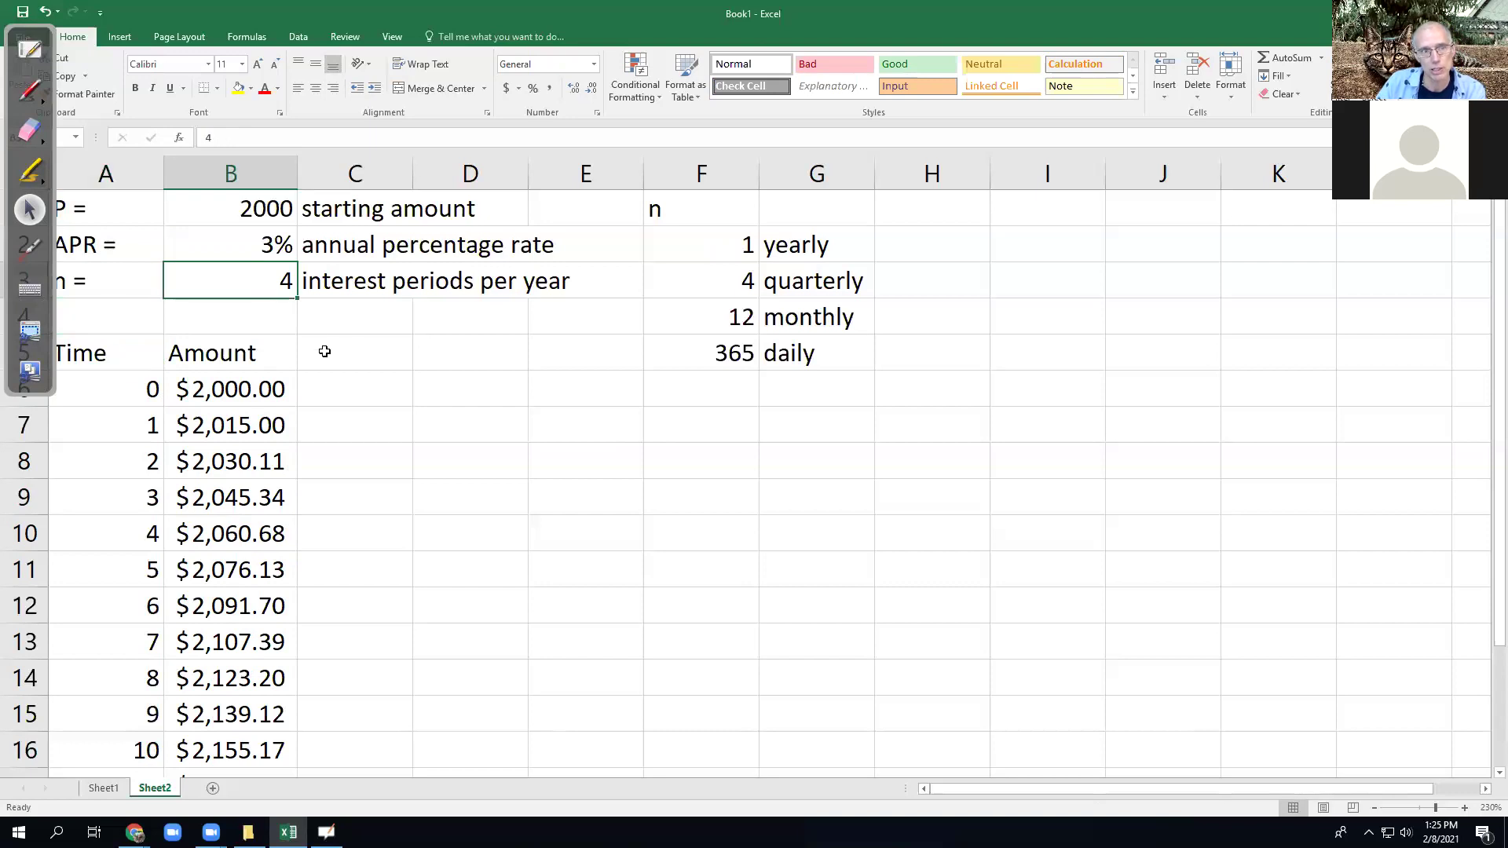
{"action": "type", "text": "1"}
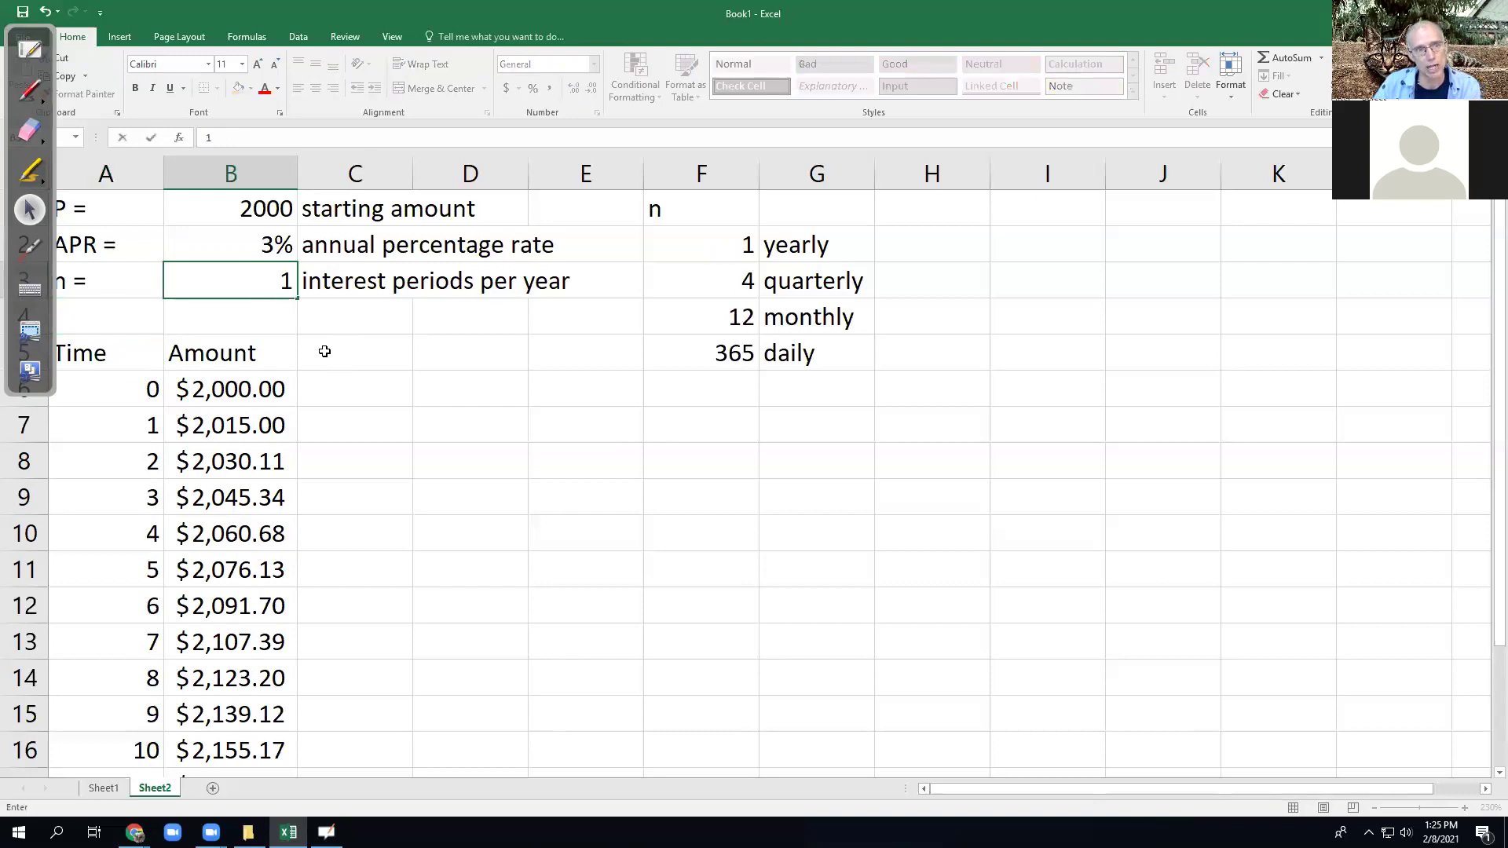
{"action": "key", "text": "Return"}
{"action": "left_click", "coordinate": [120, 354]}
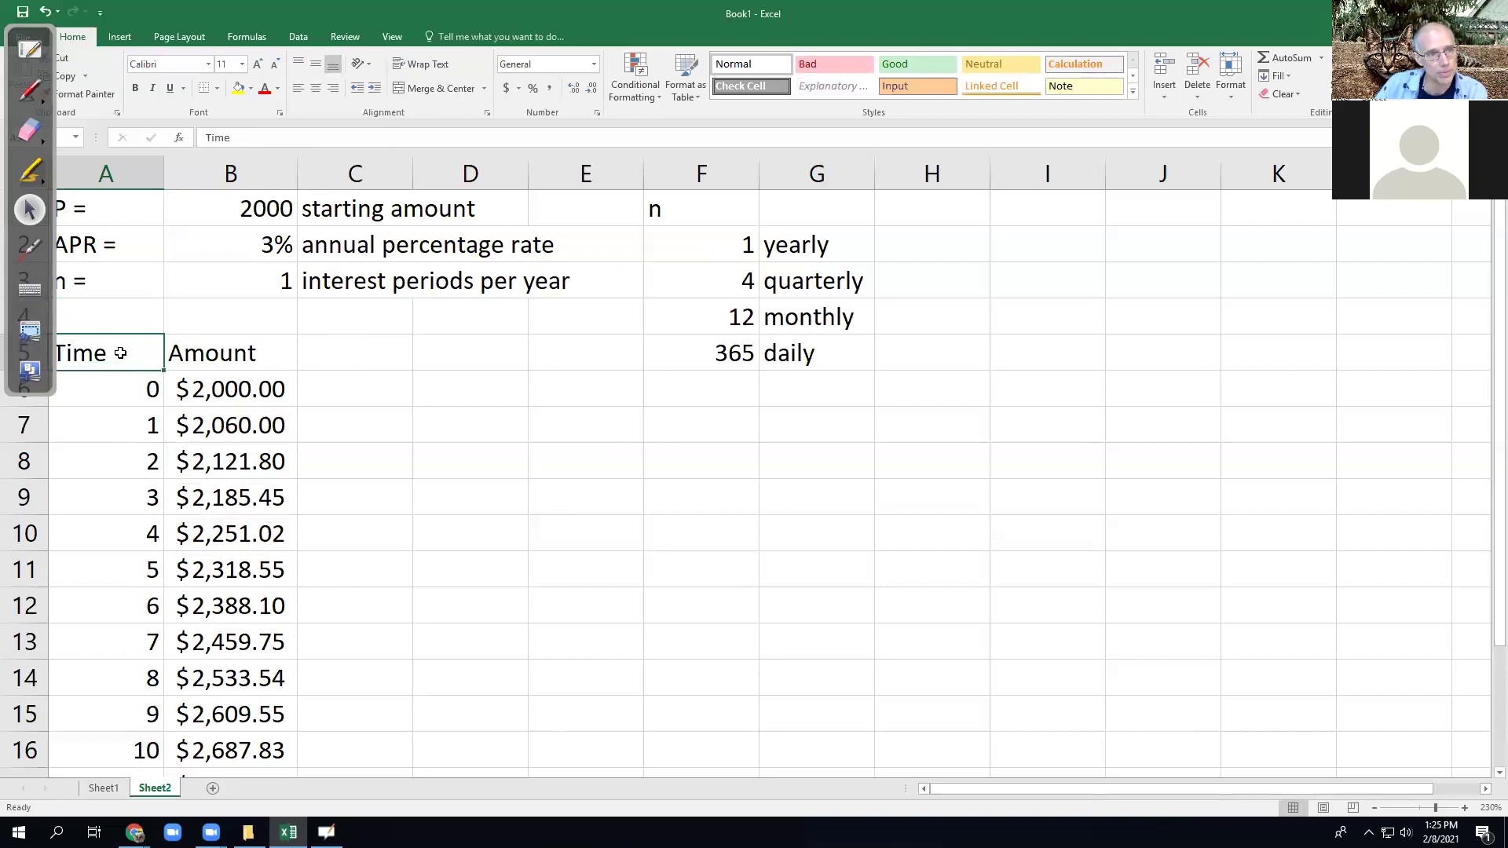
{"action": "left_click", "coordinate": [142, 431]}
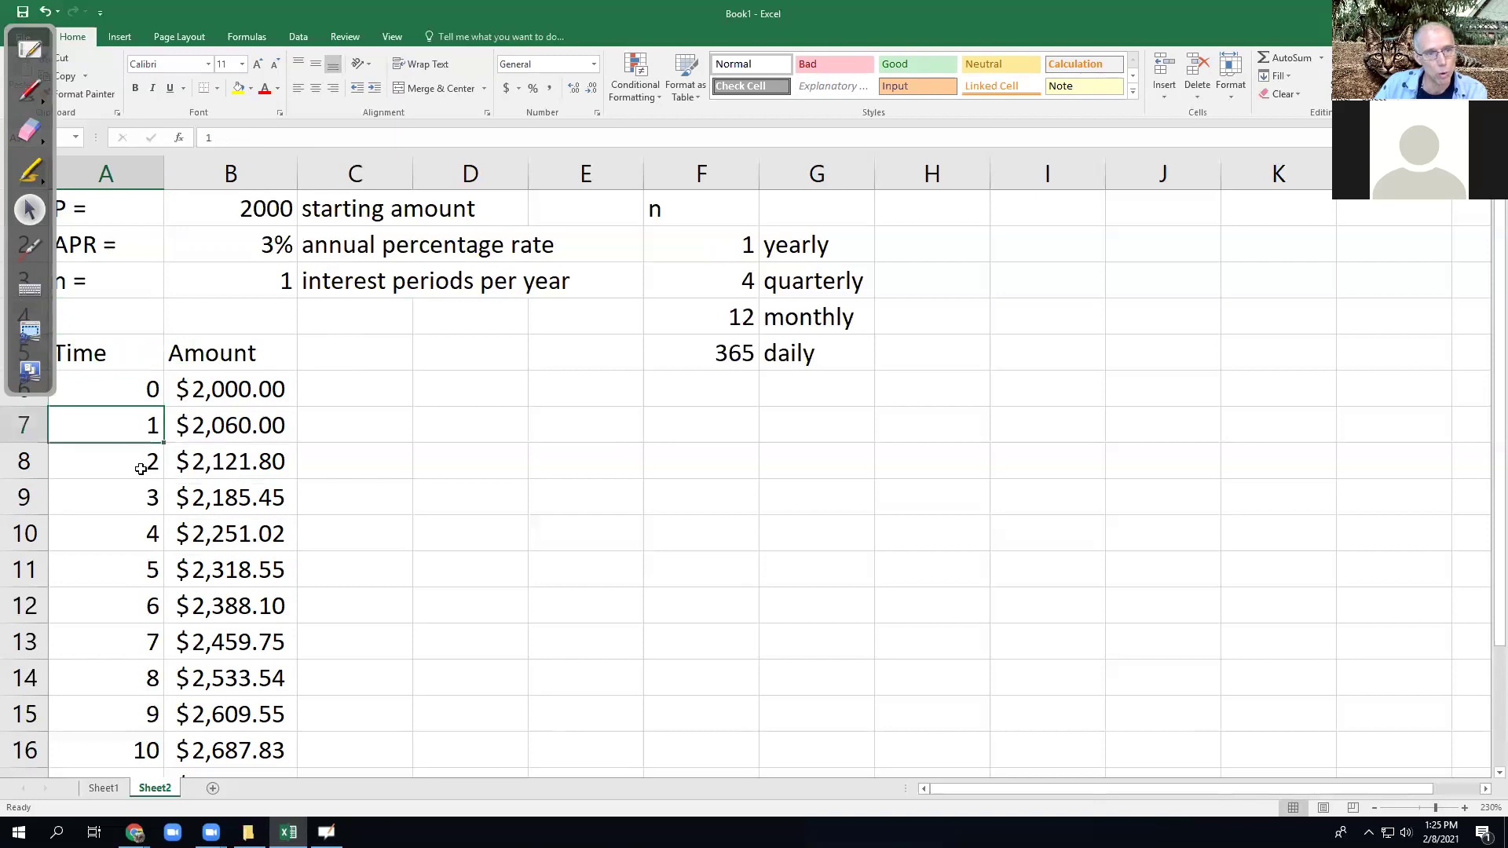
{"action": "left_click", "coordinate": [140, 471]}
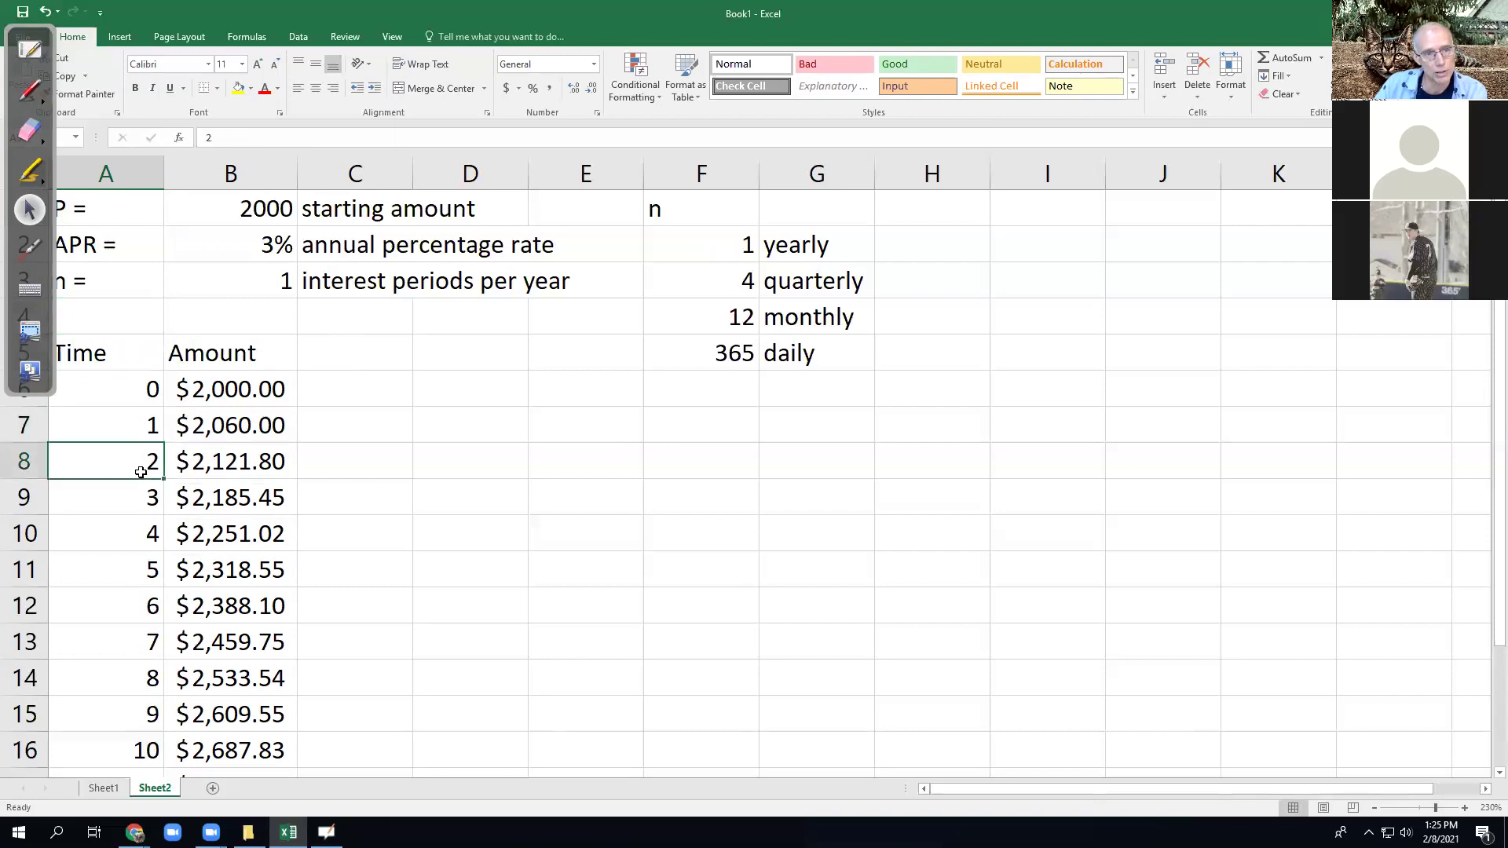
- Set n in B3 to 365 for daily compounding and go through the first time values
{"action": "left_click", "coordinate": [268, 290]}
{"action": "type", "text": "365"}
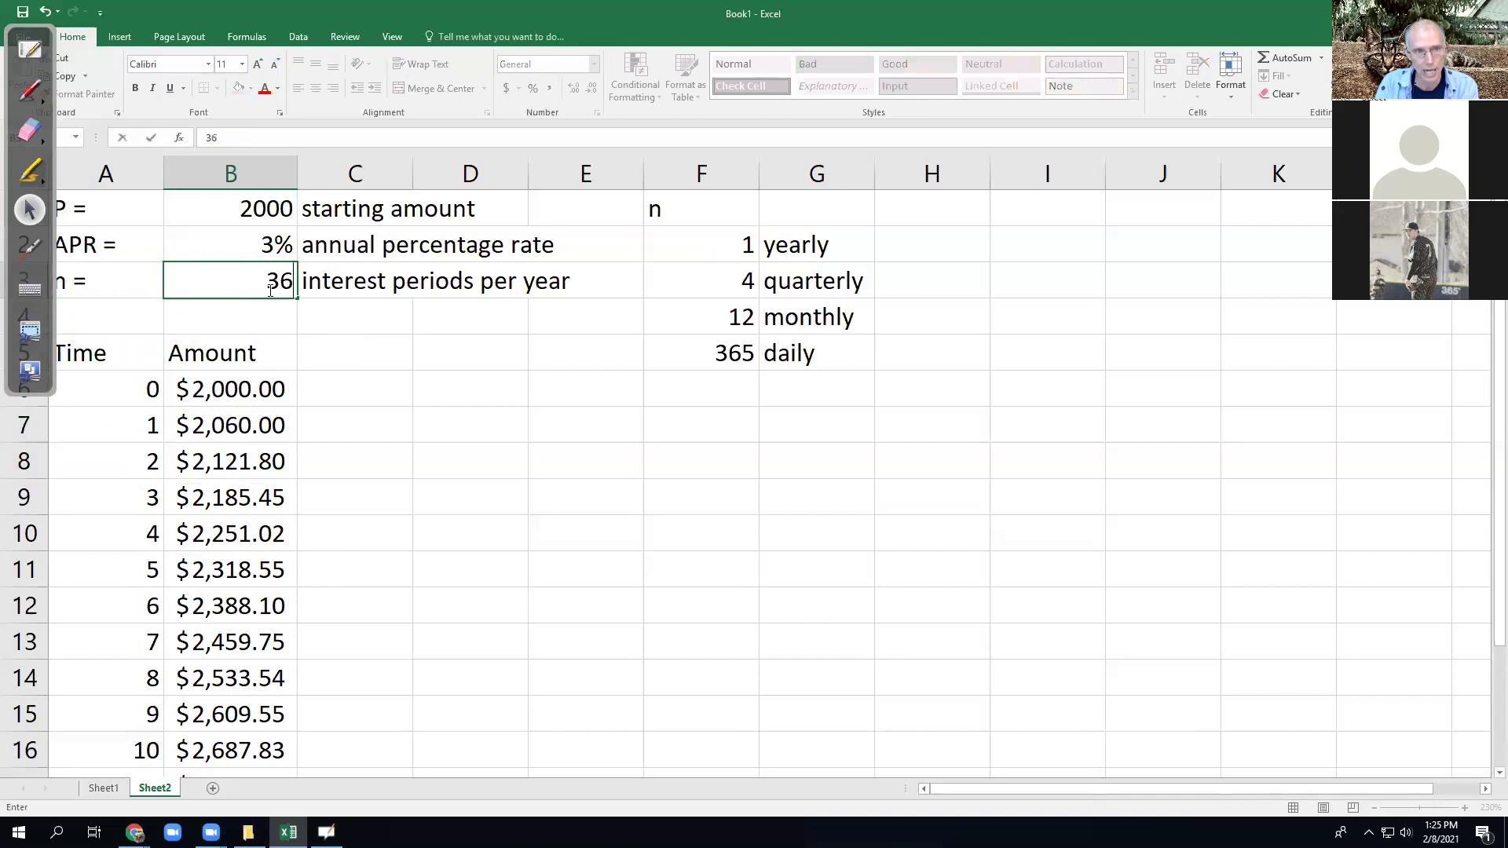
{"action": "key", "text": "Return"}
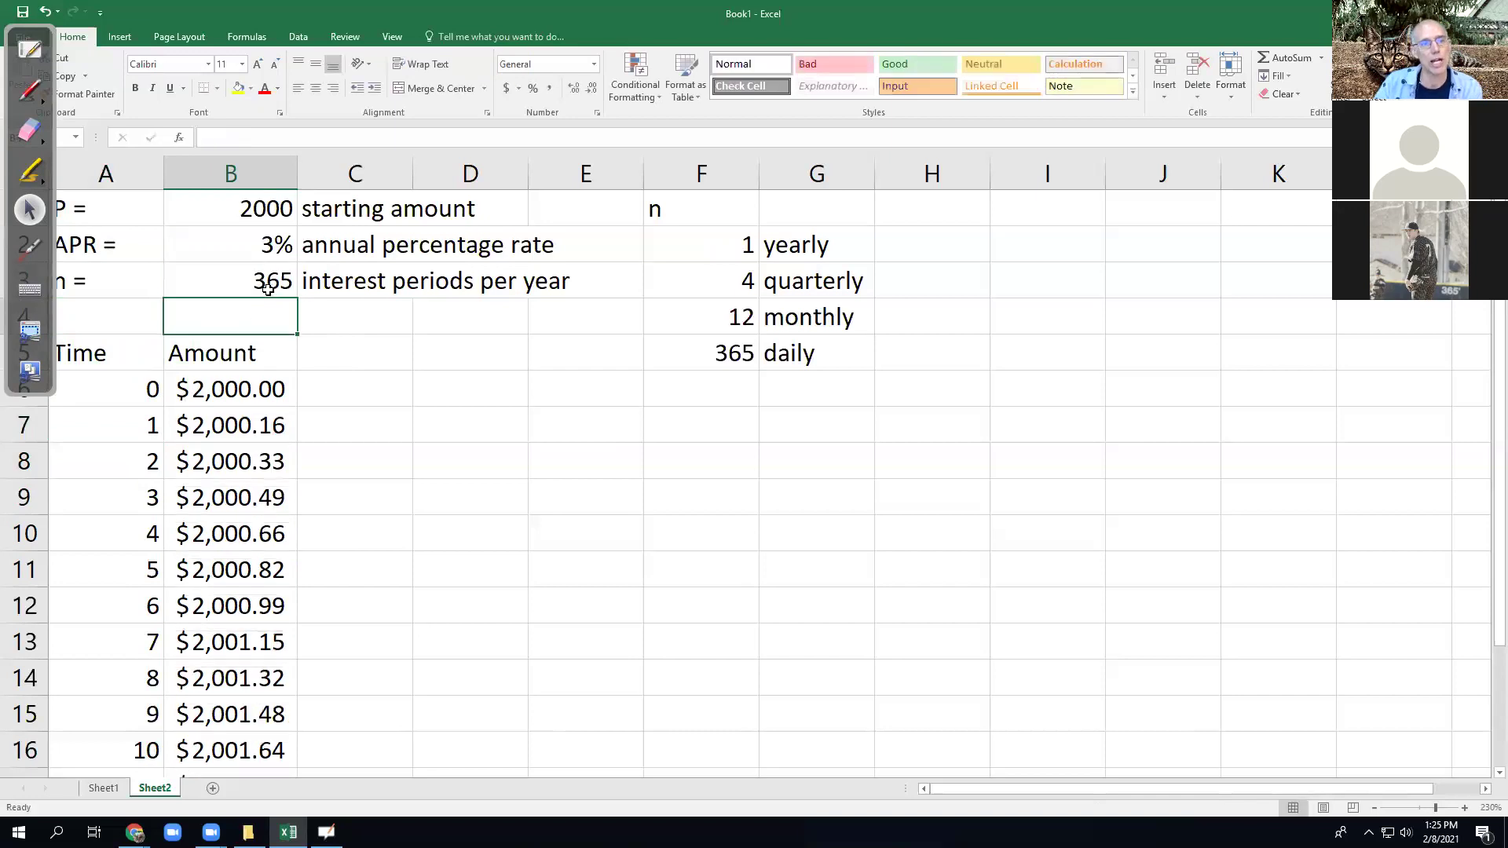
{"action": "left_click", "coordinate": [128, 434]}
{"action": "left_click", "coordinate": [126, 463]}
{"action": "left_click", "coordinate": [122, 425]}
{"action": "left_click", "coordinate": [126, 463]}
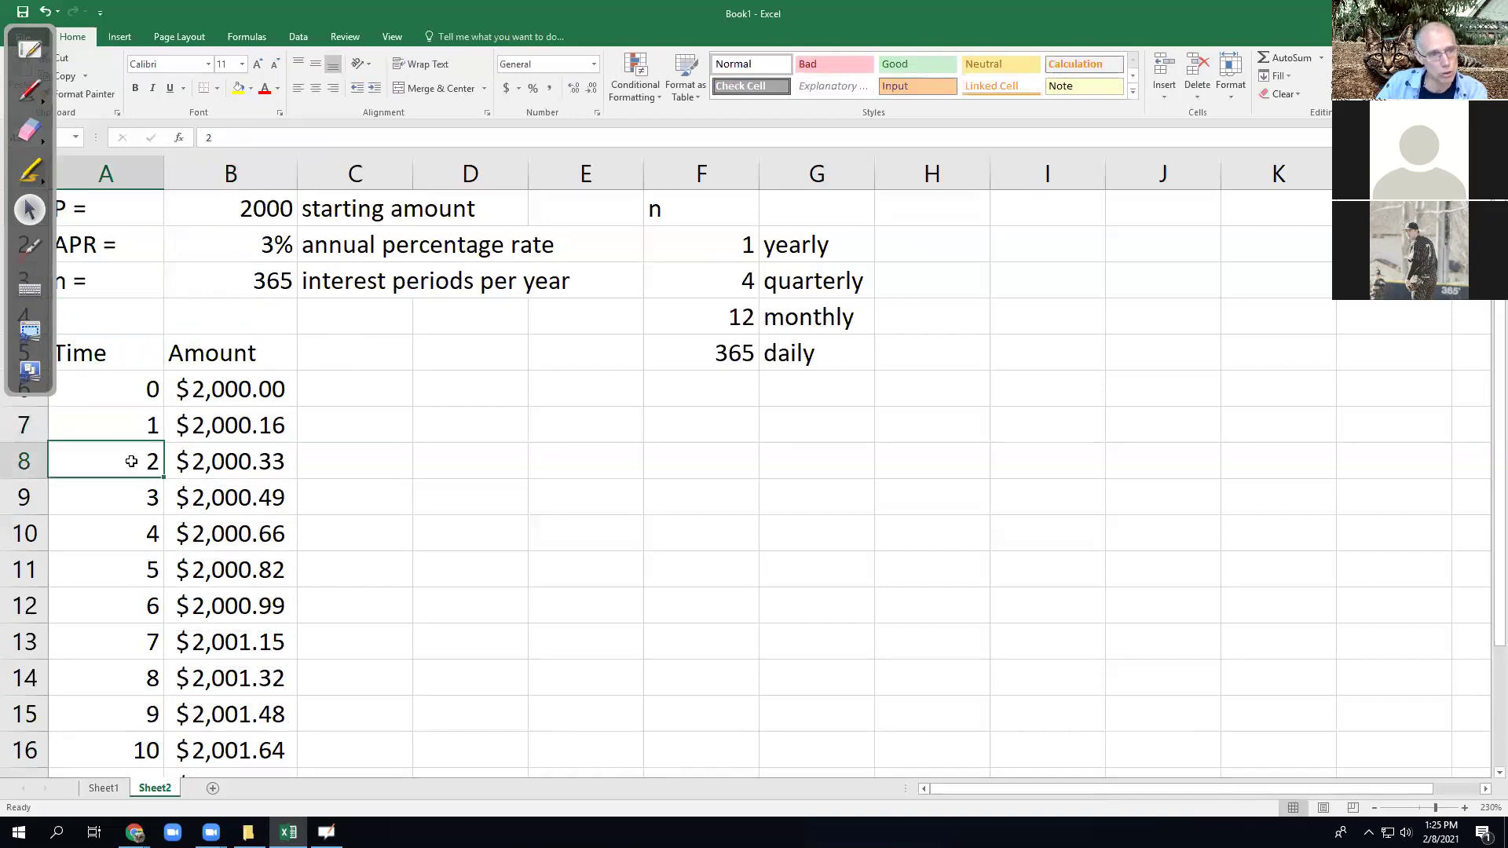
{"action": "left_click", "coordinate": [132, 494]}
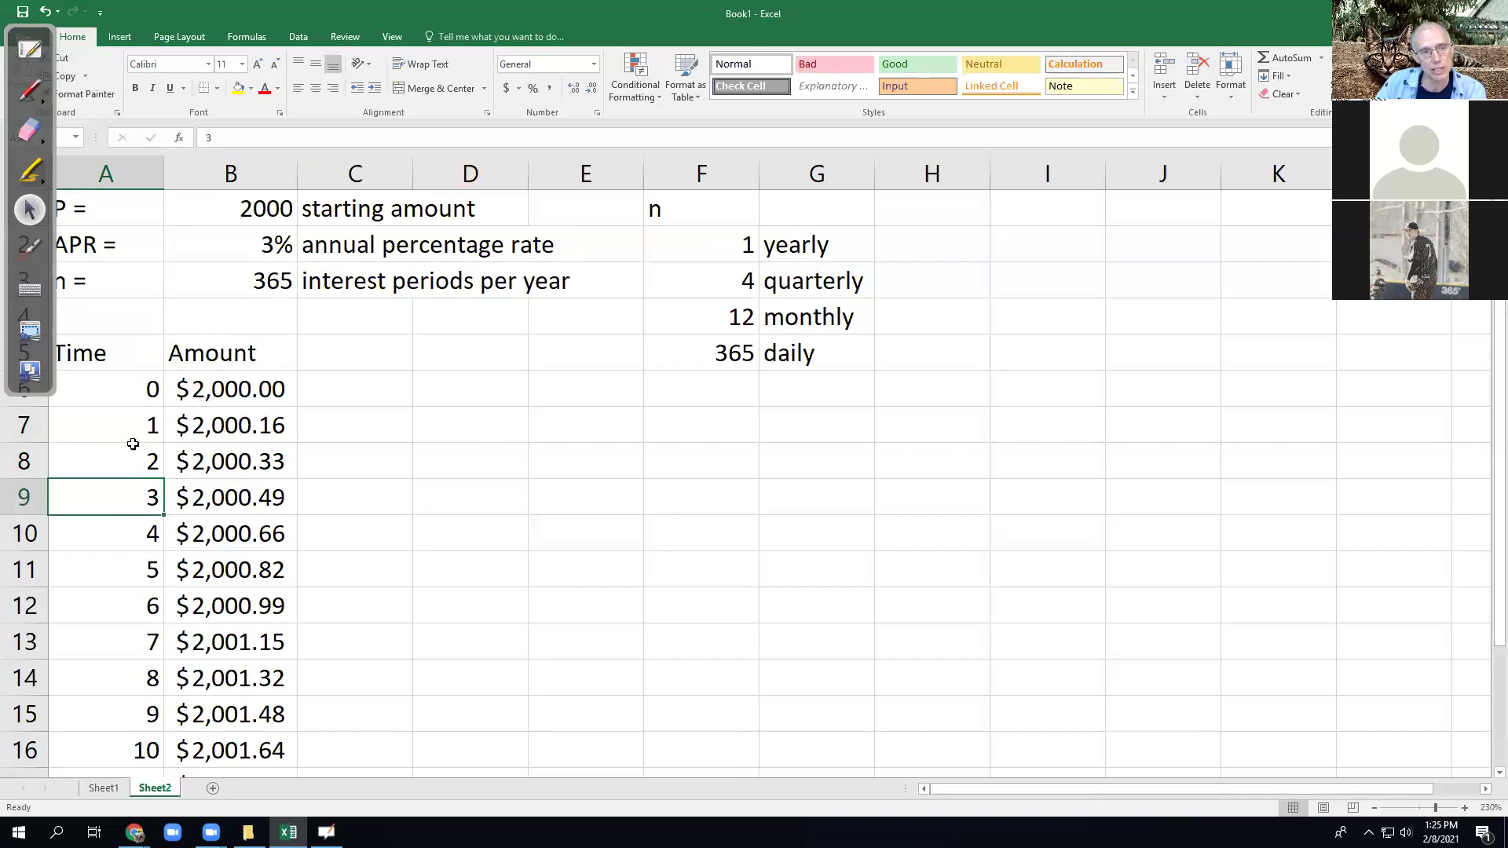
- Enter 365 as a separate time value in cell A20 below the table
{"action": "scroll", "coordinate": [166, 695], "scroll_direction": "down", "scroll_amount": 2}
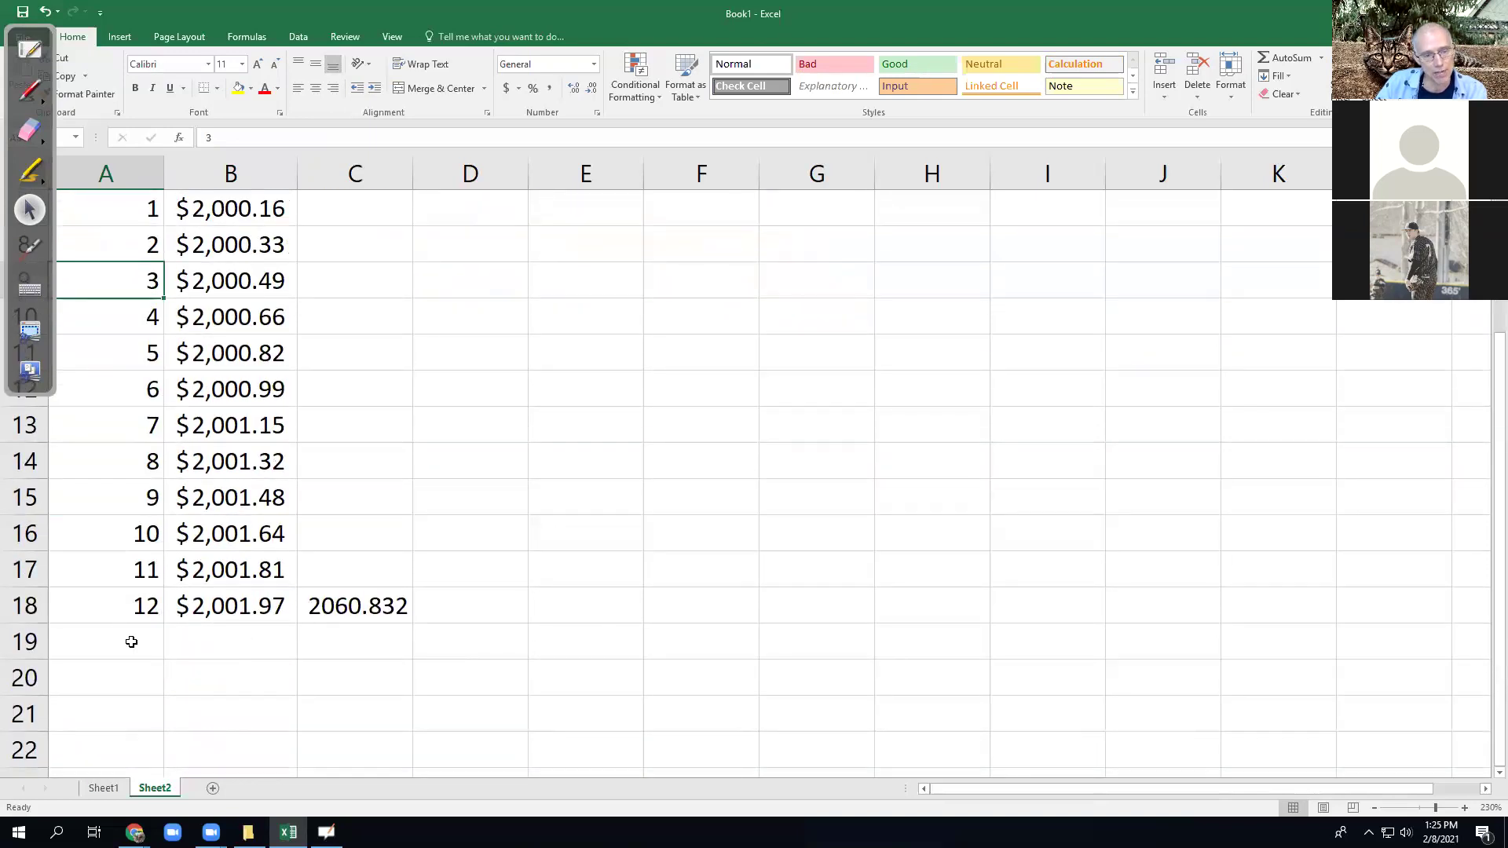
{"action": "left_click", "coordinate": [130, 642]}
{"action": "left_click", "coordinate": [128, 680]}
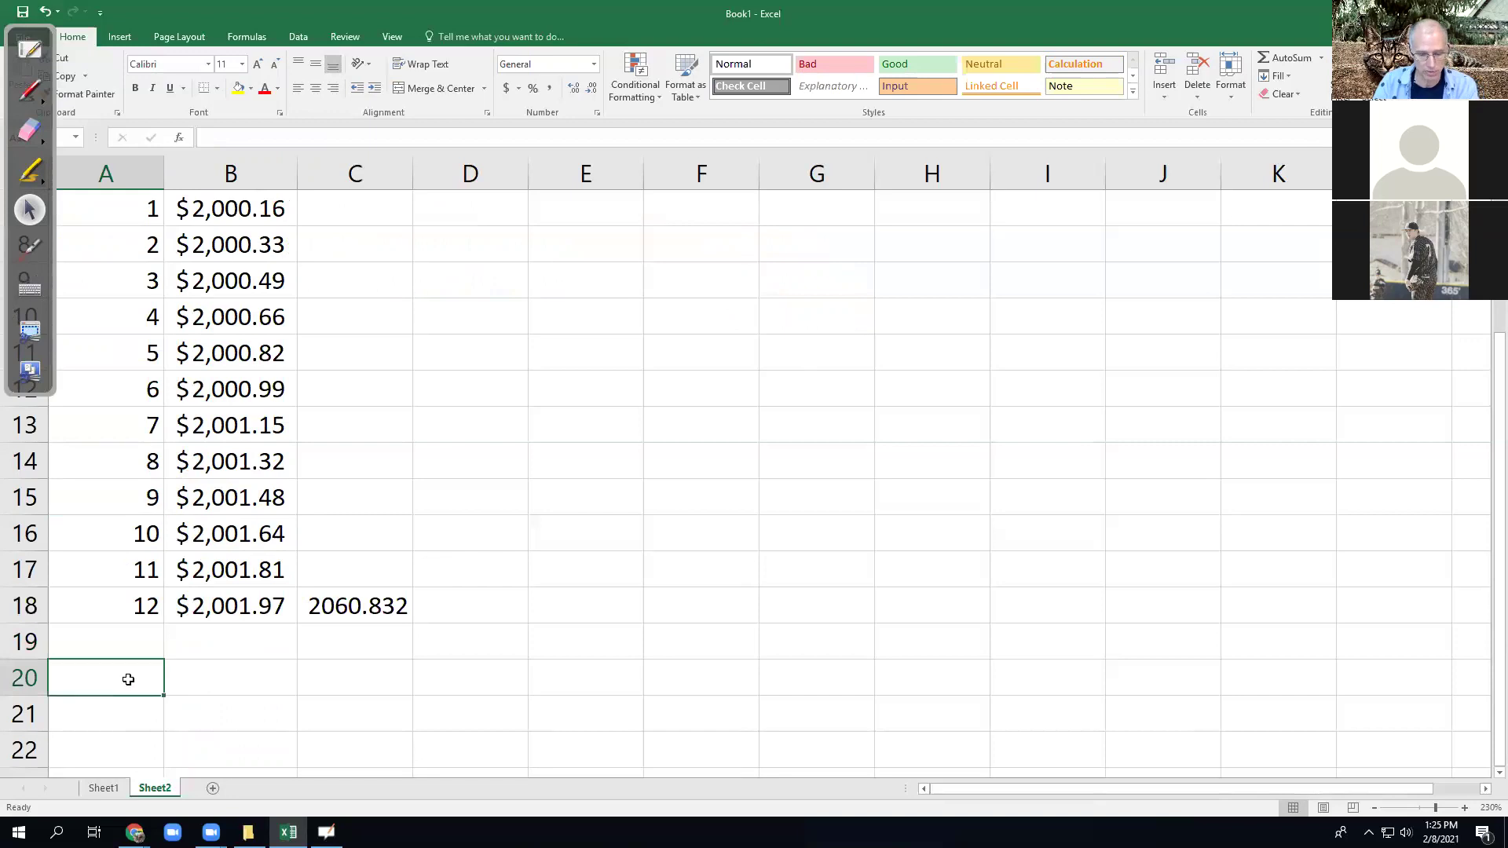
{"action": "type", "text": "365"}
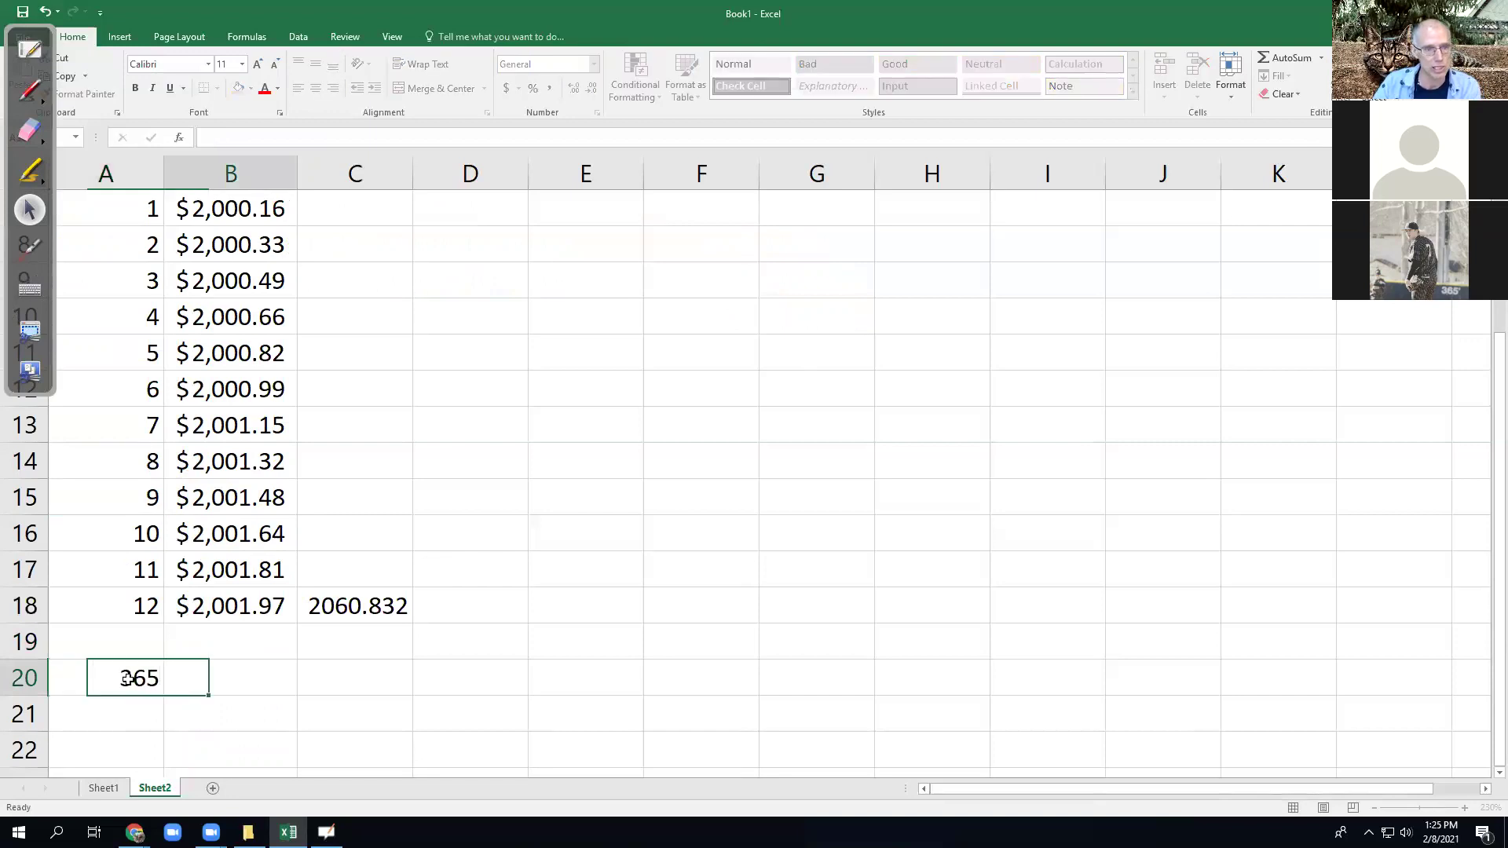
- Clear the check calculation in C18 and fill the Amount formula from B18 down to B20 for time 365
{"action": "key", "text": "Tab"}
{"action": "left_click", "coordinate": [330, 611]}
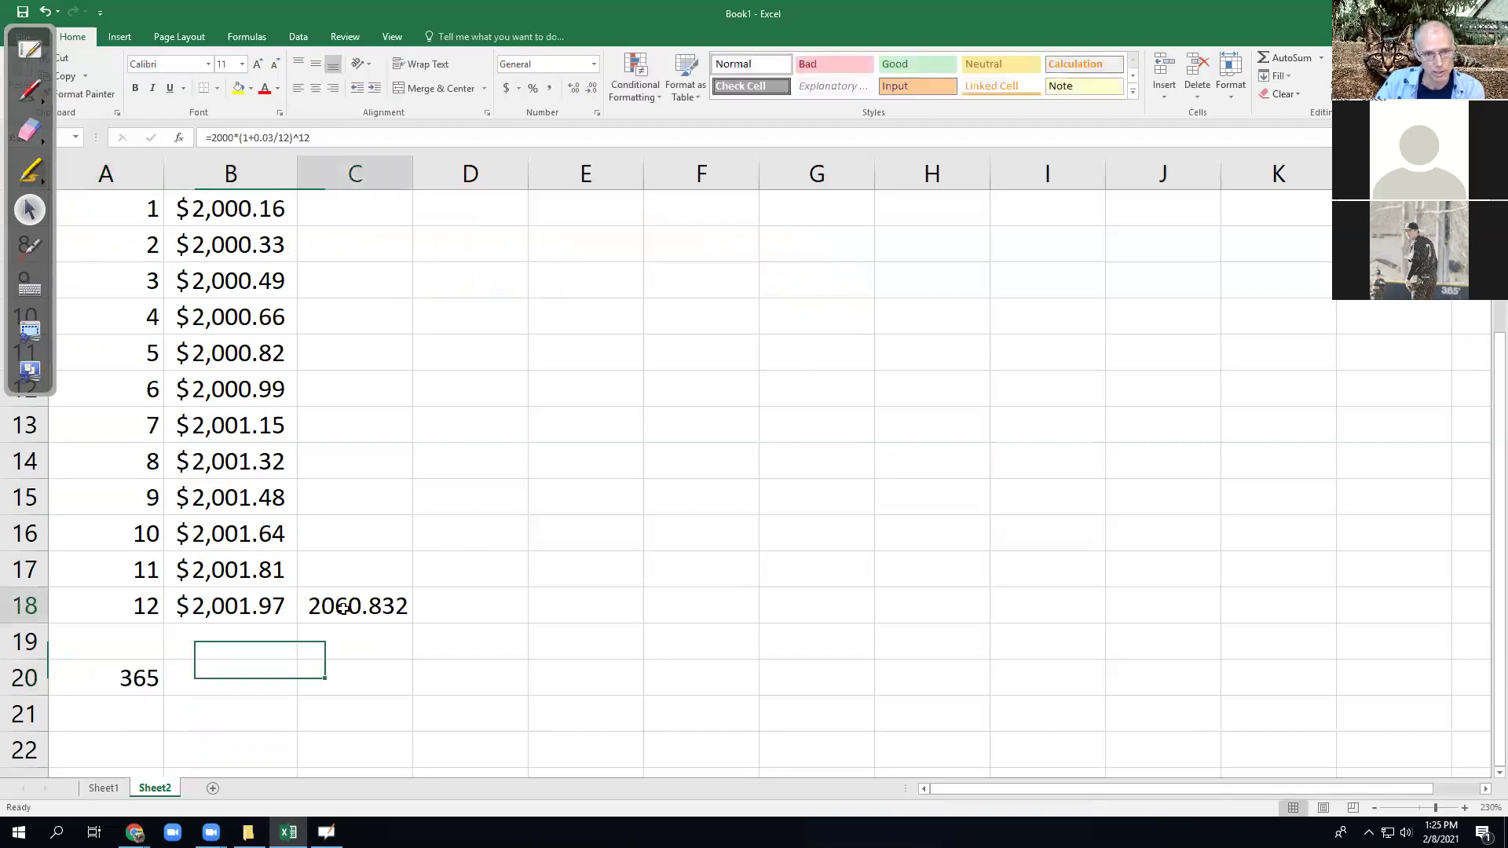
{"action": "left_click", "coordinate": [284, 615]}
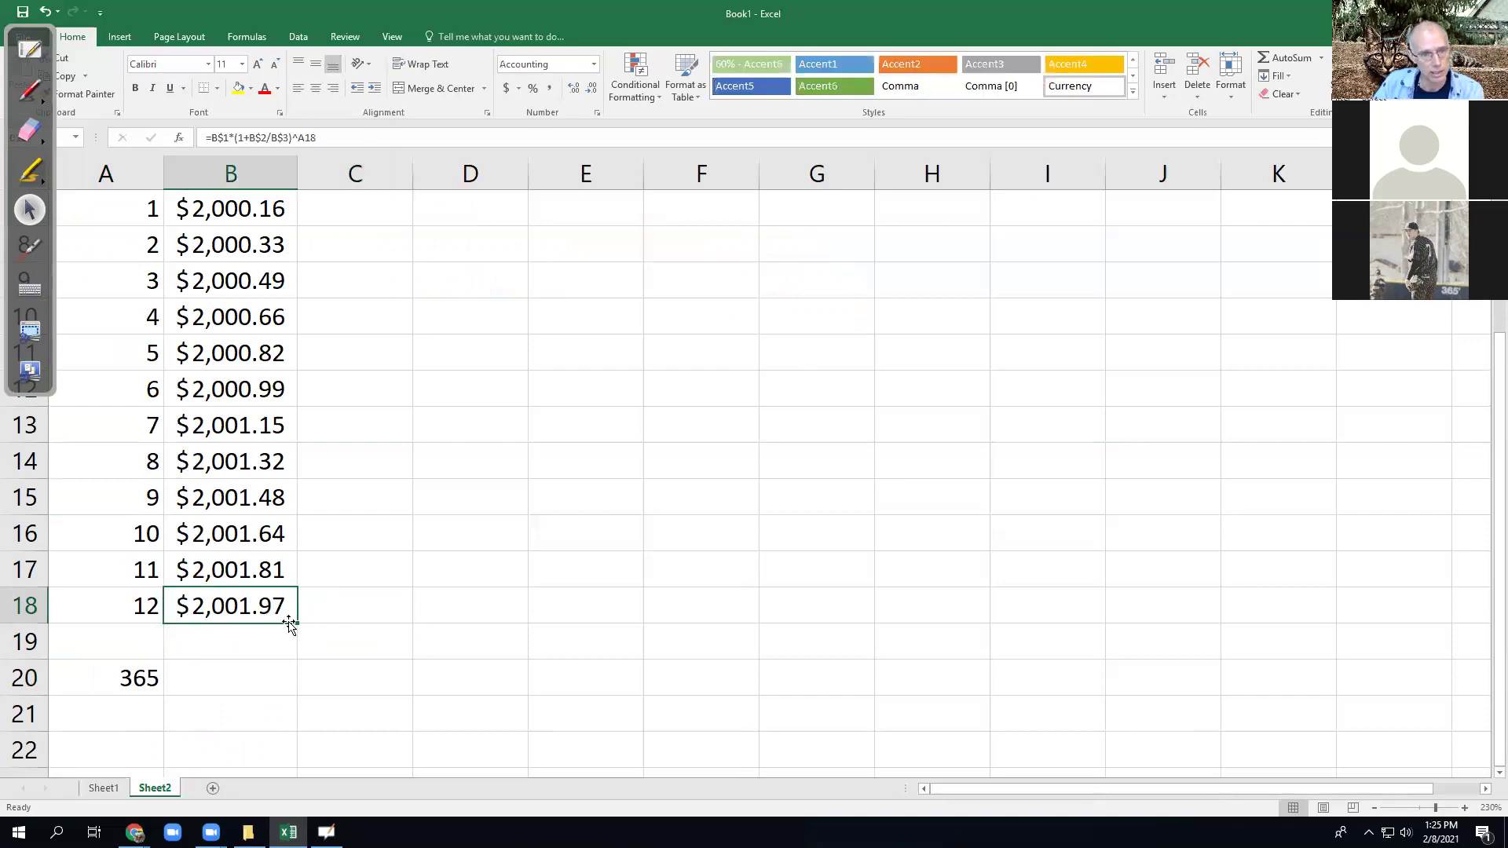
{"action": "left_click_drag", "start_coordinate": [297, 625], "coordinate": [290, 686]}
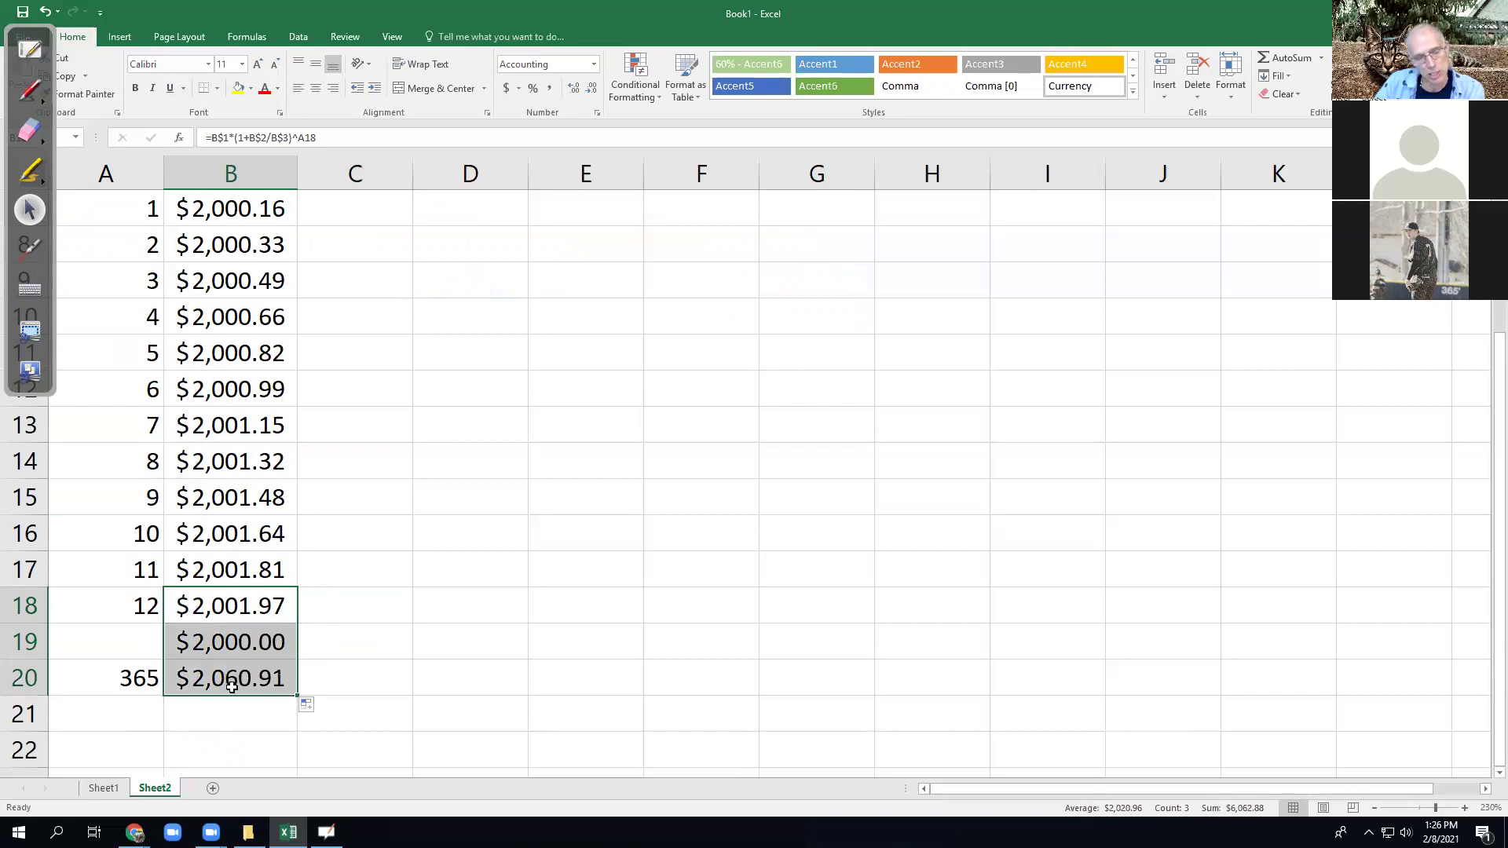
{"action": "left_click", "coordinate": [267, 683]}
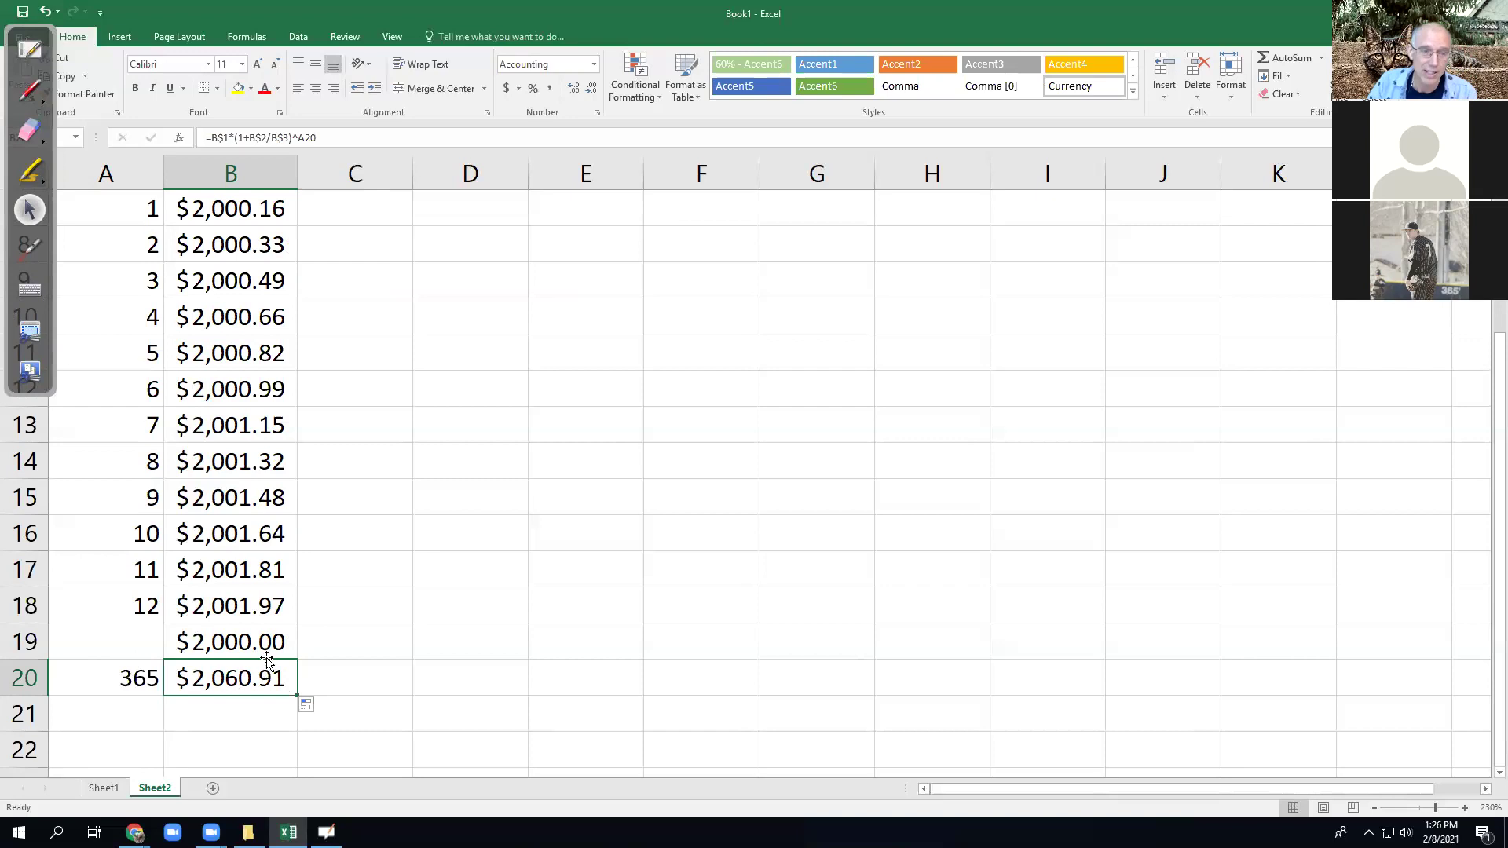
- Review the starting amount in B1 and the n values for daily, monthly, quarterly and yearly compounding in column F
{"action": "scroll", "coordinate": [319, 633], "scroll_direction": "up", "scroll_amount": 2}
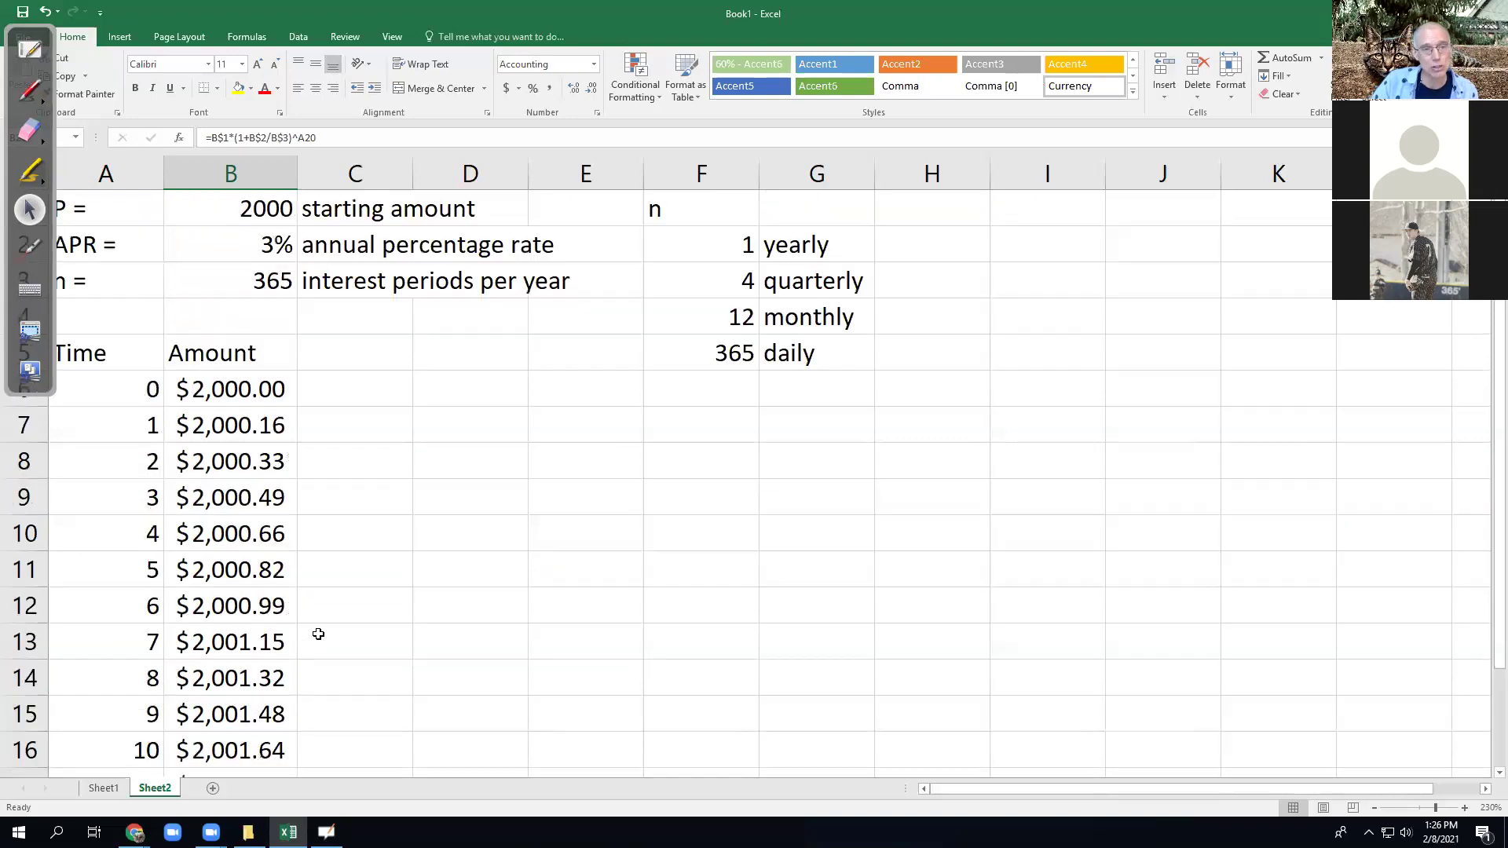
{"action": "left_click", "coordinate": [260, 217]}
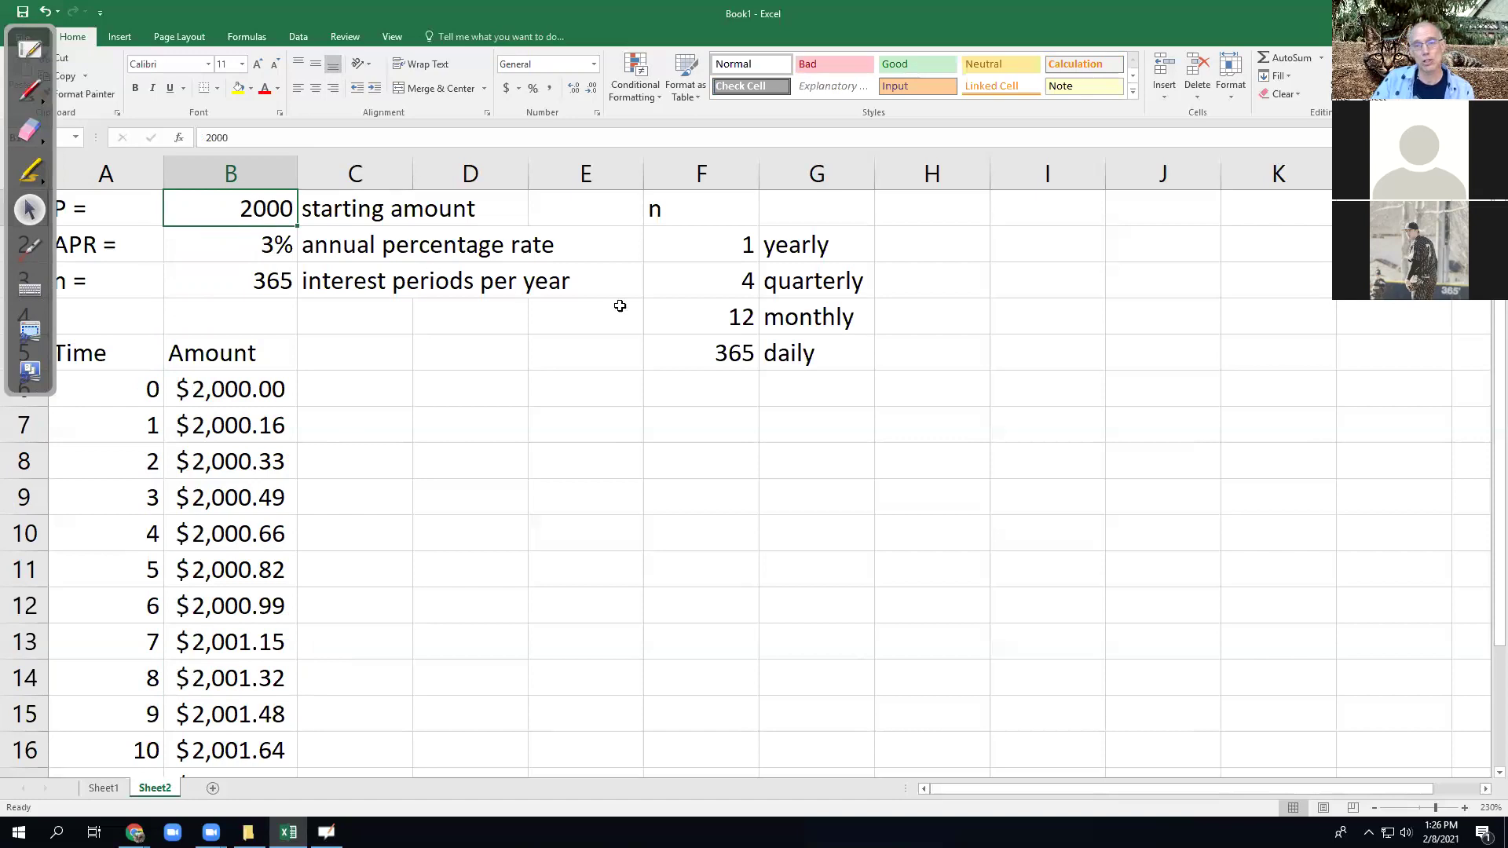
{"action": "left_click", "coordinate": [749, 348]}
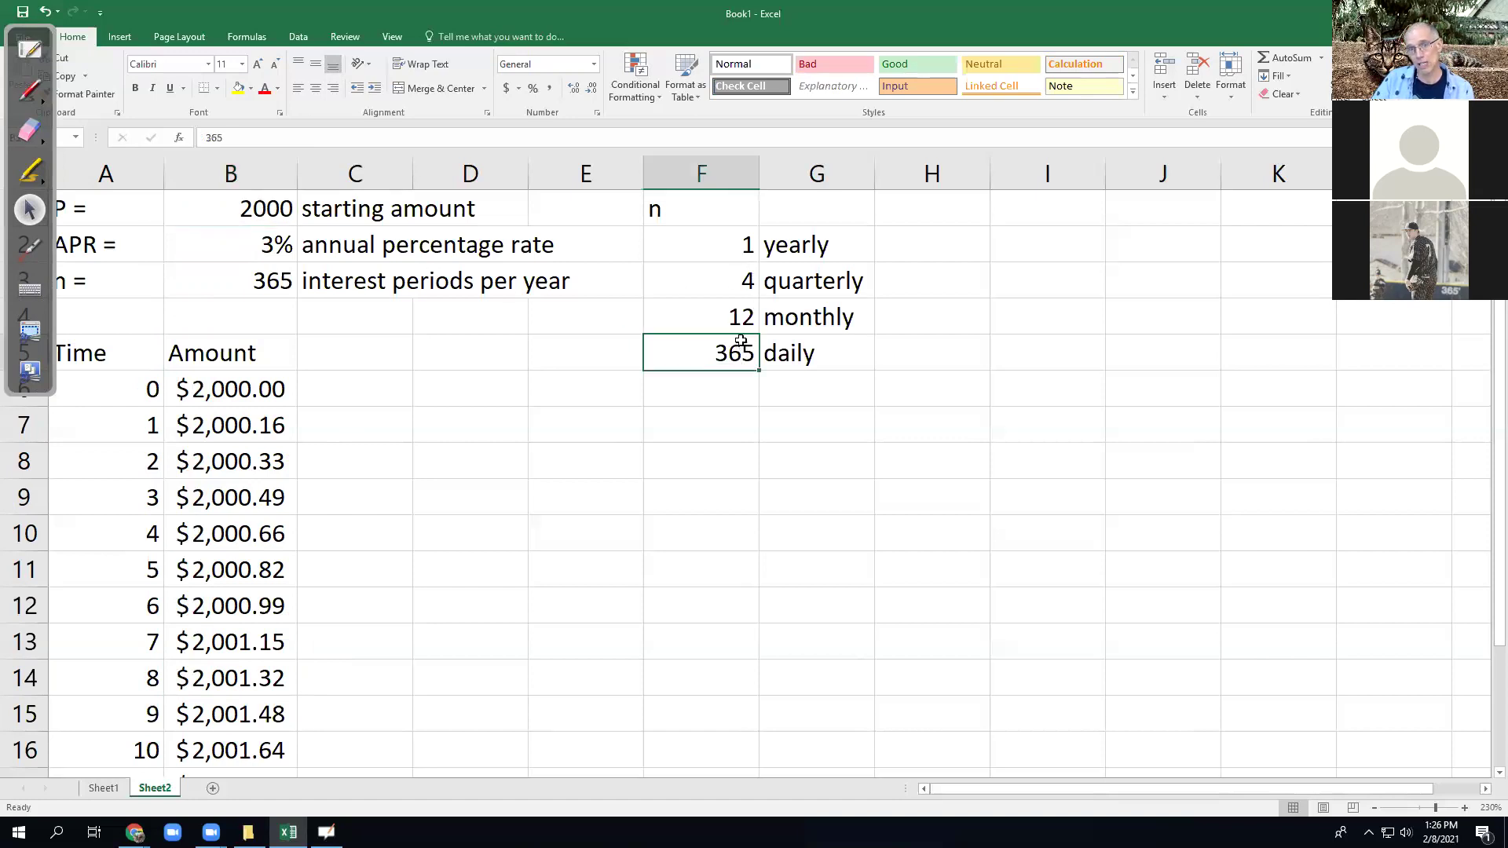
{"action": "left_click", "coordinate": [745, 319]}
{"action": "left_click", "coordinate": [747, 285]}
{"action": "left_click", "coordinate": [747, 253]}
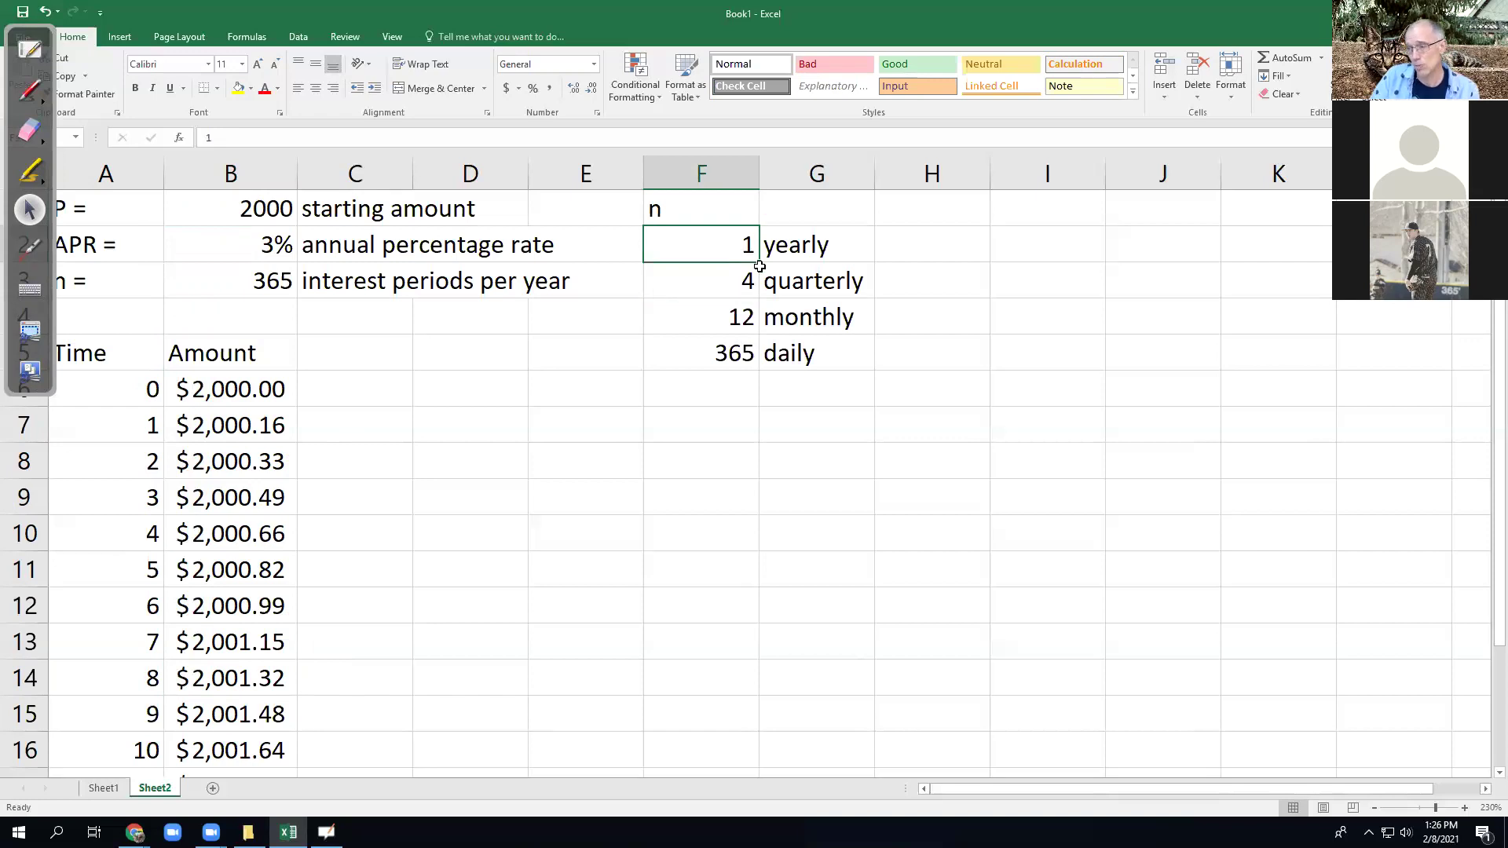